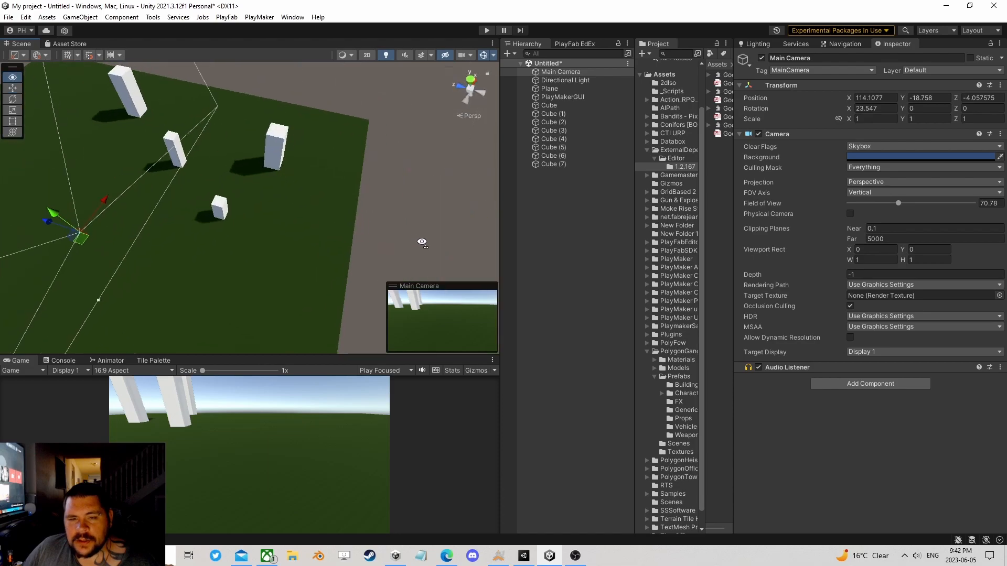
Step: Move the Main Camera above the plane to about X 106, Y 3.8, Z -16.4
{"action": "middle_click_drag", "start_coordinate": [220, 242], "coordinate": [360, 223]}
{"action": "scroll", "coordinate": [360, 223], "scroll_direction": "up", "scroll_amount": 3}
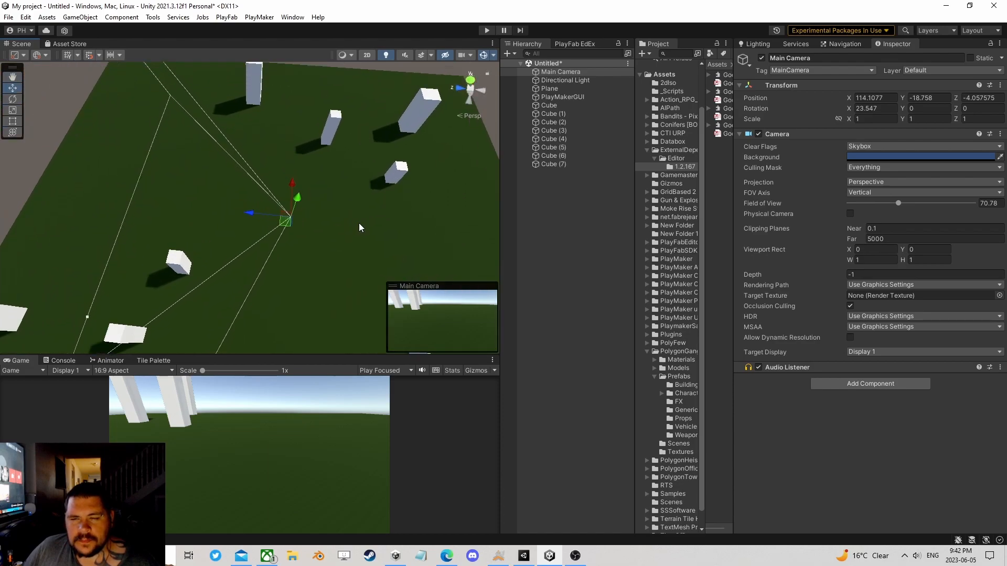
{"action": "right_click_drag", "start_coordinate": [368, 231], "coordinate": [317, 225]}
{"action": "scroll", "coordinate": [312, 227], "scroll_direction": "down", "scroll_amount": 8}
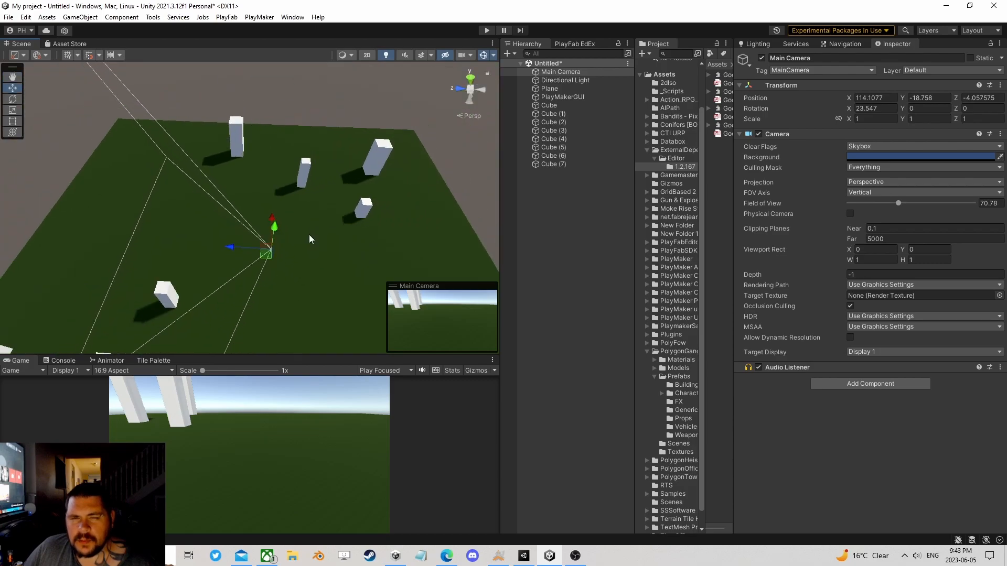
{"action": "scroll", "coordinate": [305, 246], "scroll_direction": "up", "scroll_amount": 3}
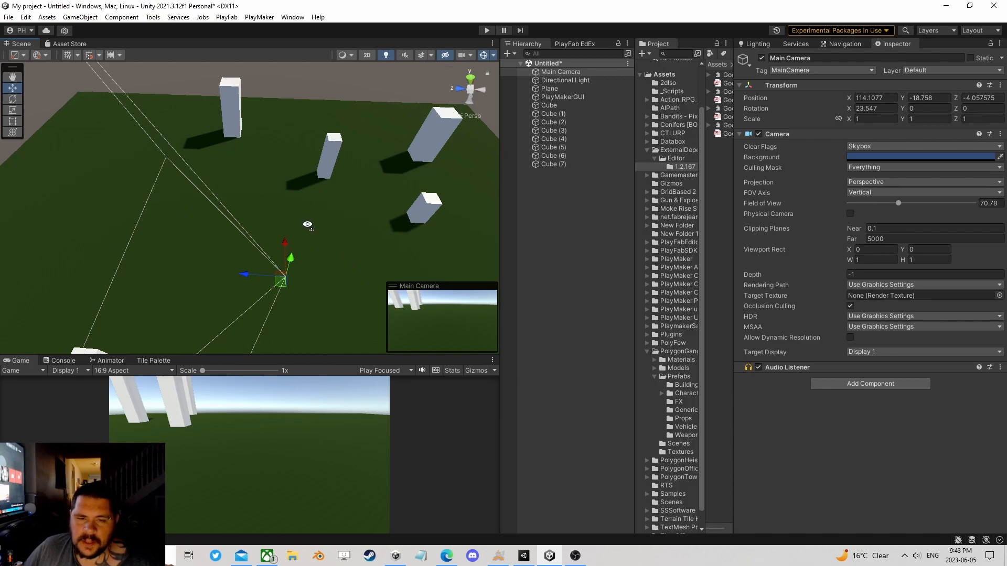
{"action": "right_click_drag", "start_coordinate": [302, 217], "coordinate": [322, 260]}
{"action": "scroll", "coordinate": [317, 263], "scroll_direction": "down", "scroll_amount": 4}
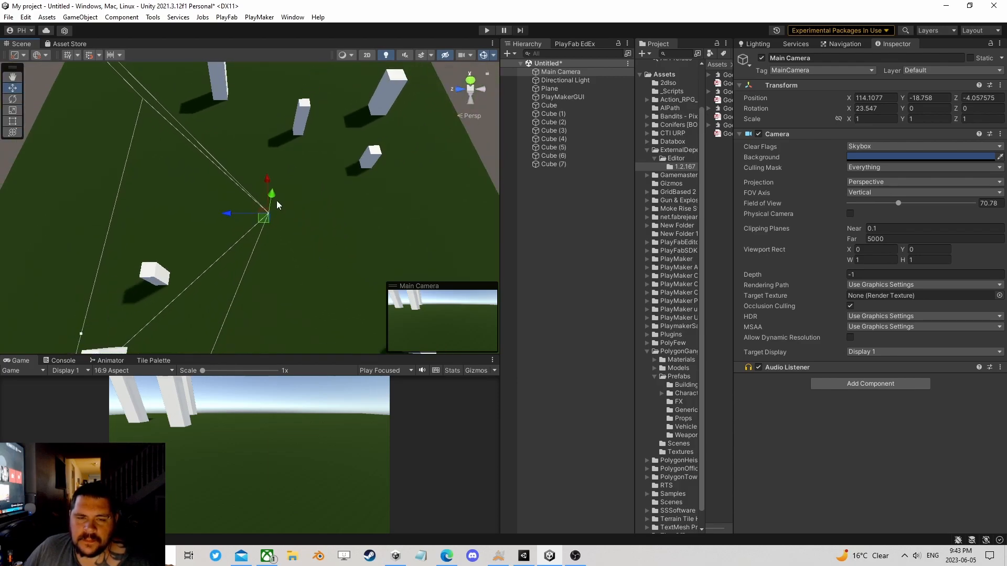
{"action": "left_click_drag", "start_coordinate": [273, 194], "coordinate": [353, 158]}
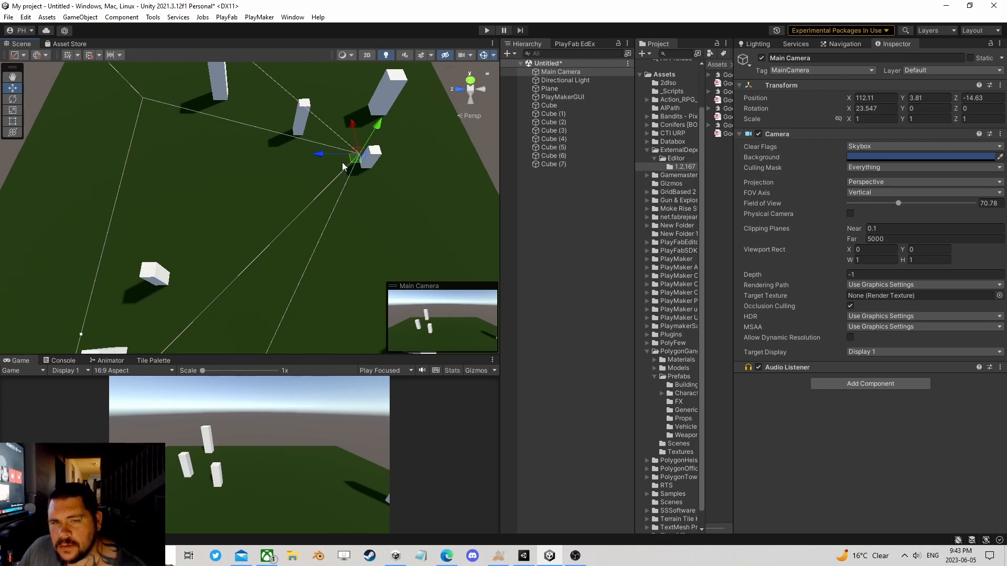
{"action": "left_click_drag", "start_coordinate": [353, 158], "coordinate": [381, 197]}
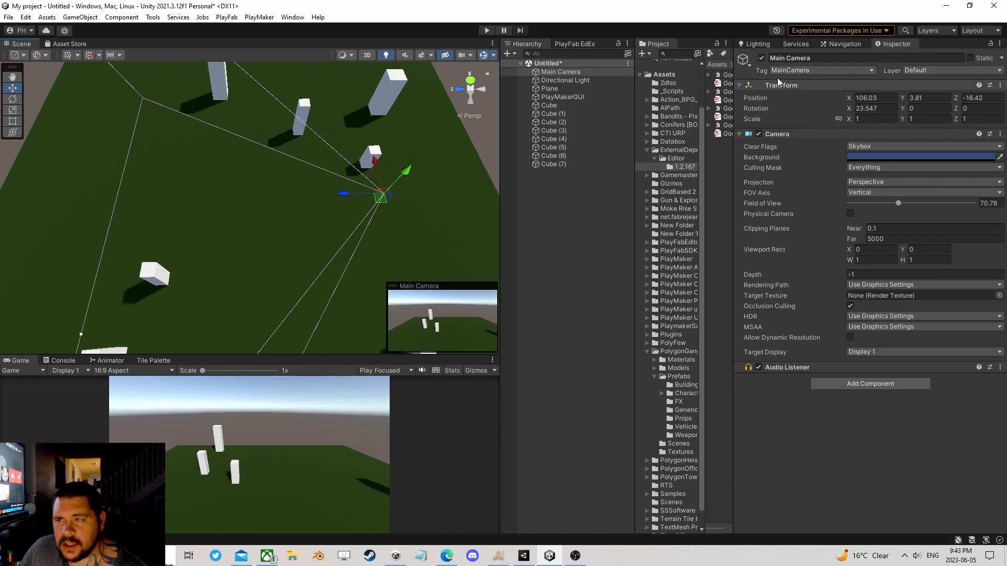
{"action": "left_click", "coordinate": [885, 108]}
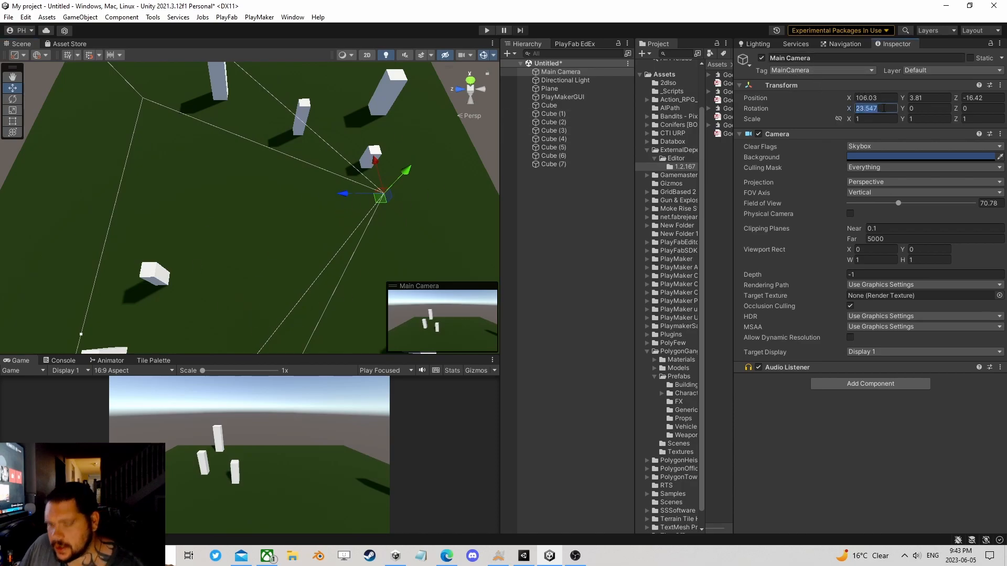
{"action": "key", "text": "Tab"}
{"action": "type", "text": "50"}
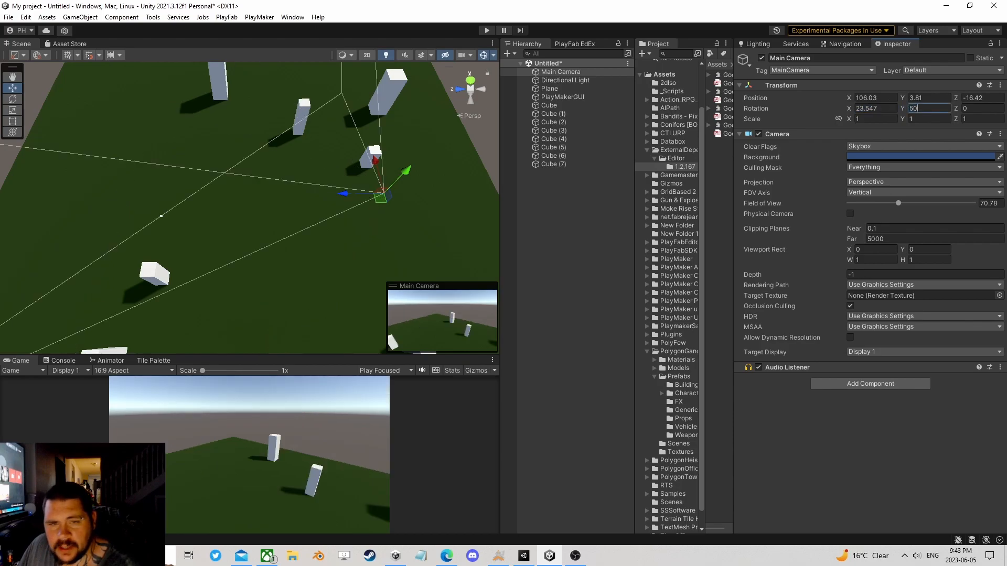
{"action": "key", "text": "BackSpace"}
{"action": "key", "text": "BackSpace"}
{"action": "type", "text": "0"}
Step: Set the Main Camera's Y position to 50 and X rotation to 90, then shift it to about X 111.8, Z -6.9
{"action": "left_click", "coordinate": [924, 99]}
{"action": "type", "text": "50"}
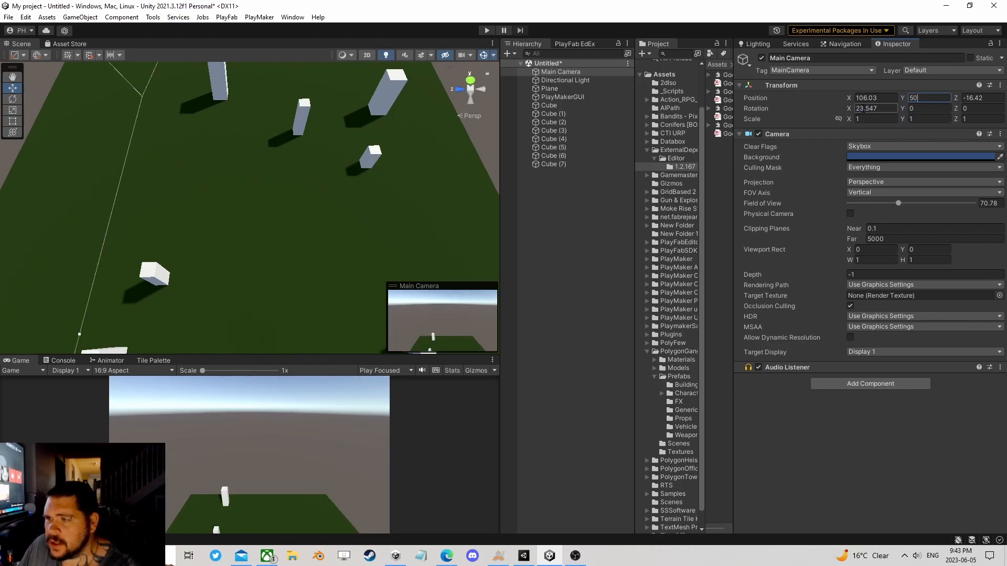
{"action": "left_click", "coordinate": [883, 107]}
{"action": "type", "text": "90"}
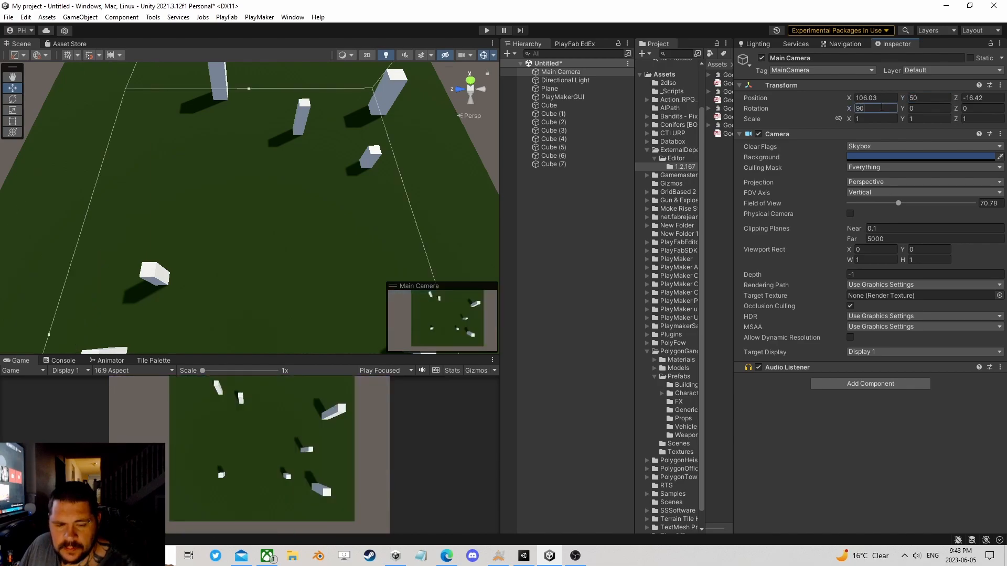
{"action": "scroll", "coordinate": [281, 163], "scroll_direction": "down", "scroll_amount": 5}
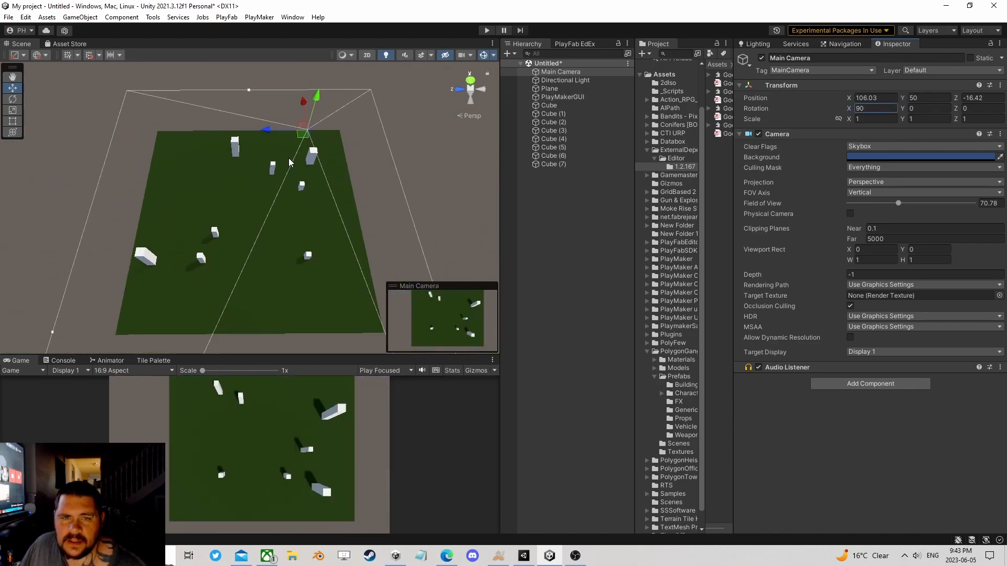
{"action": "left_click_drag", "start_coordinate": [280, 157], "coordinate": [256, 167]}
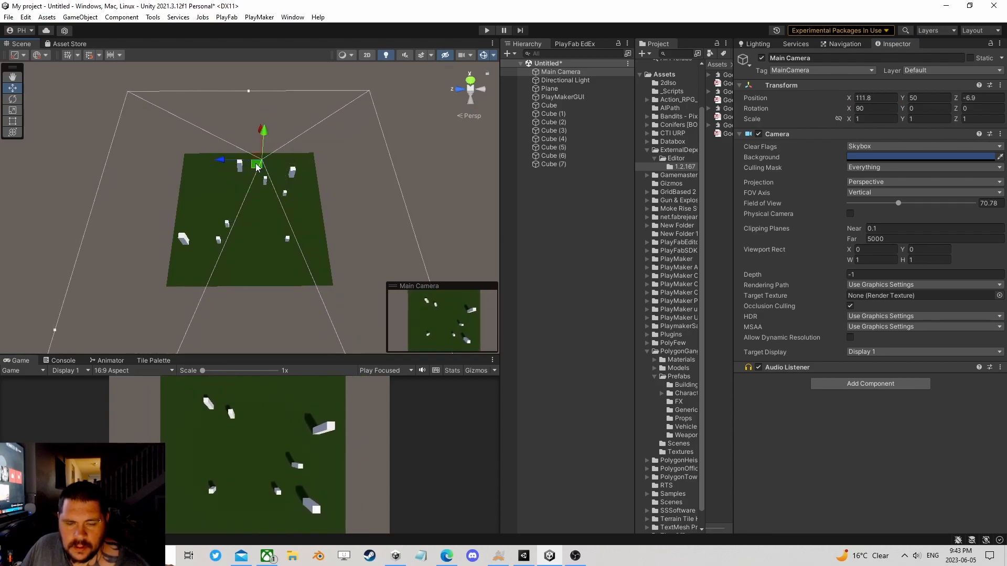
Step: Switch the Main Camera's projection to Orthographic and raise its size to about 64.3
{"action": "left_click", "coordinate": [865, 185]}
{"action": "left_click", "coordinate": [866, 207]}
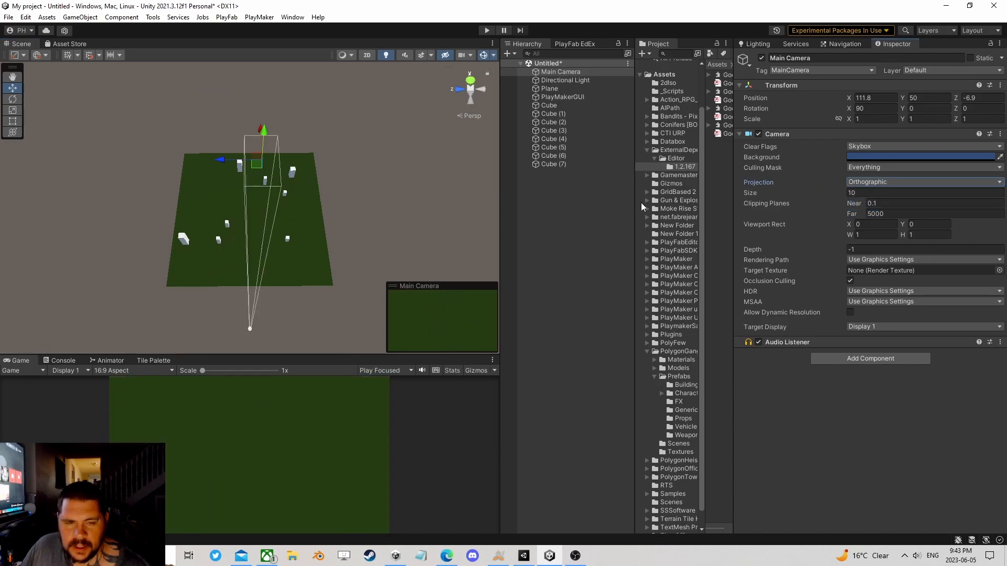
{"action": "left_click_drag", "start_coordinate": [839, 198], "coordinate": [714, 219]}
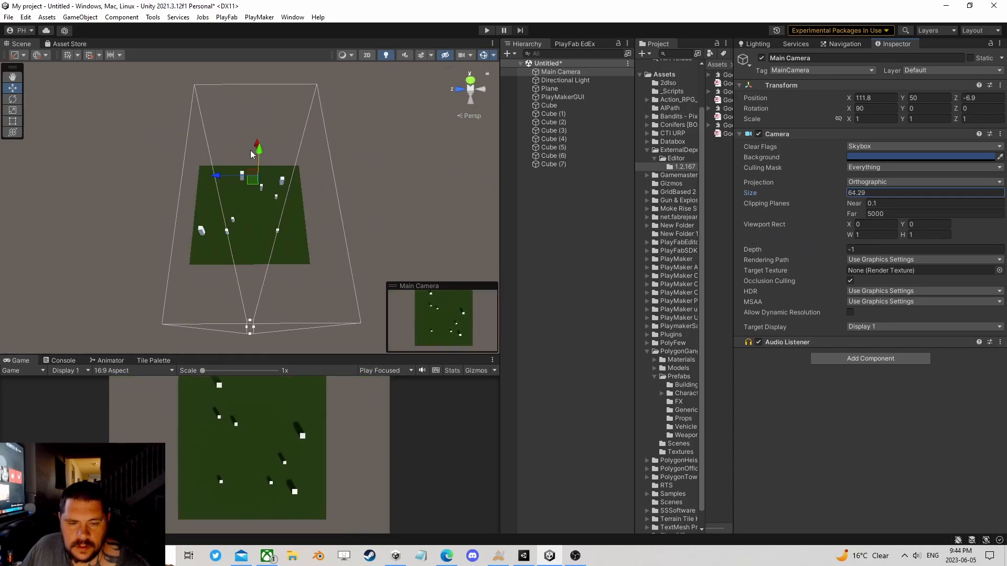
Step: Centre the Main Camera over the plane at about X 115.5, Z -0.5 and tighten its orthographic size to about 59
{"action": "right_click_drag", "start_coordinate": [200, 140], "coordinate": [408, 173]}
{"action": "middle_click_drag", "start_coordinate": [200, 173], "coordinate": [367, 204]}
{"action": "mouse_move", "coordinate": [339, 204]}
{"action": "left_mouse_down"}
{"action": "mouse_move", "coordinate": [327, 198]}
{"action": "mouse_move", "coordinate": [336, 204]}
{"action": "left_mouse_up"}
{"action": "mouse_move", "coordinate": [346, 258]}
{"action": "left_mouse_down"}
{"action": "mouse_move", "coordinate": [356, 252]}
{"action": "mouse_move", "coordinate": [346, 267]}
{"action": "left_mouse_up"}
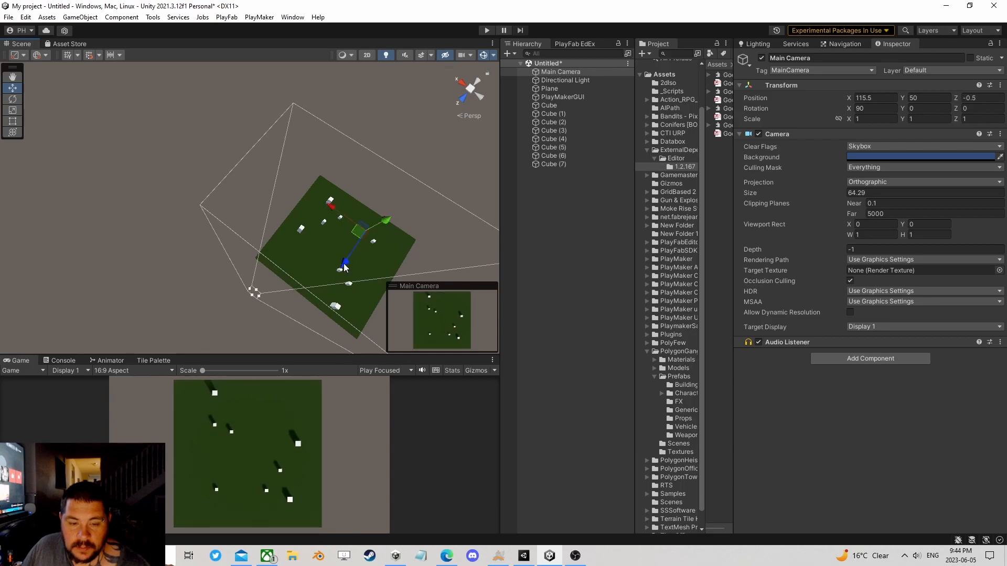
{"action": "left_click_drag", "start_coordinate": [837, 198], "coordinate": [802, 198]}
{"action": "mouse_move", "coordinate": [306, 355]}
{"action": "left_mouse_down"}
{"action": "mouse_move", "coordinate": [294, 198]}
{"action": "mouse_move", "coordinate": [322, 355]}
{"action": "left_mouse_up"}
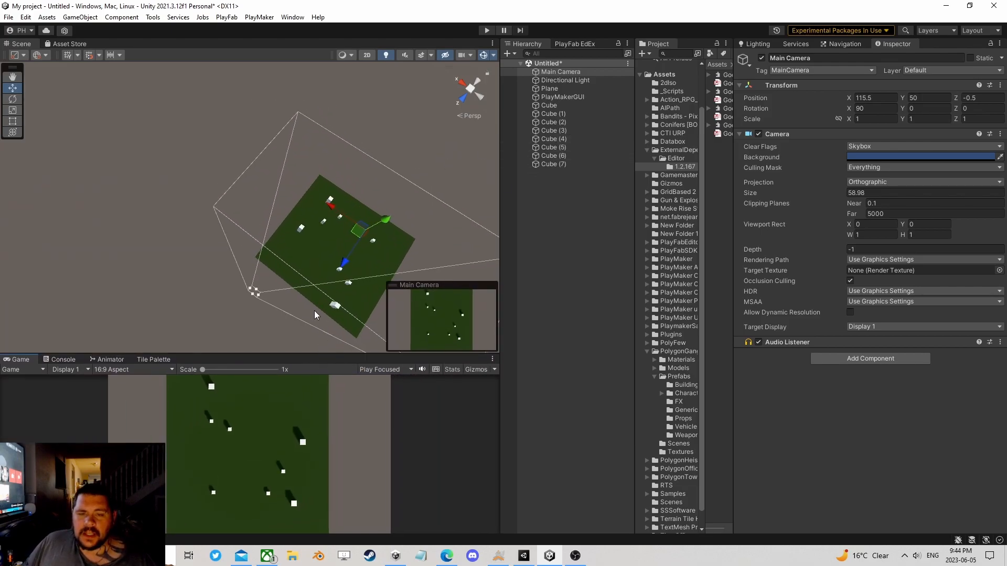
Step: Add a 3D cube and place it just above the plane at about X 108.7, Y -21.3, Z -9.2
{"action": "scroll", "coordinate": [316, 265], "scroll_direction": "up", "scroll_amount": 5}
{"action": "scroll", "coordinate": [219, 187], "scroll_direction": "up", "scroll_amount": 3}
{"action": "left_click_drag", "start_coordinate": [368, 188], "coordinate": [95, 40], "text": "alt"}
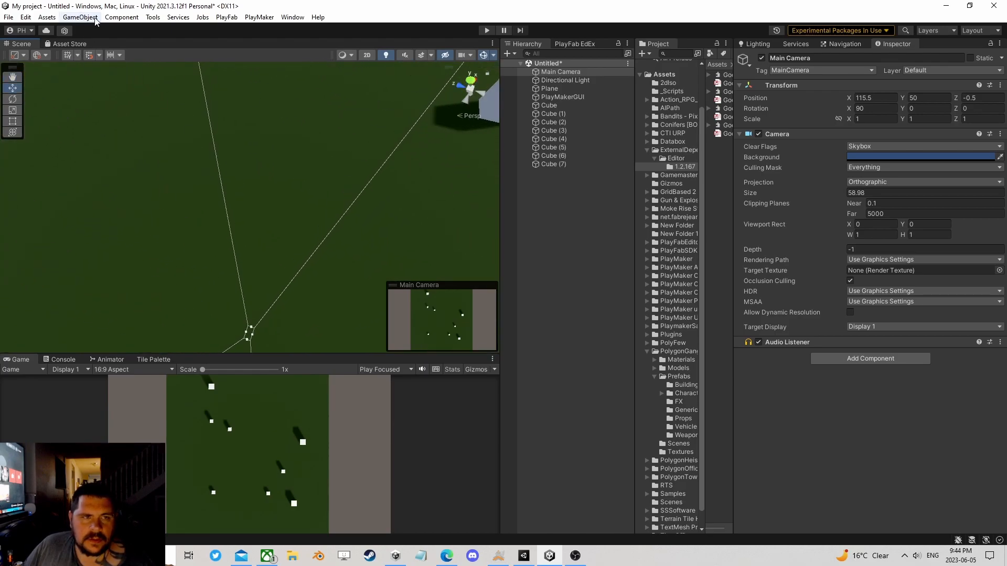
{"action": "left_click", "coordinate": [122, 17]}
{"action": "mouse_move", "coordinate": [80, 17]}
{"action": "mouse_move", "coordinate": [91, 76]}
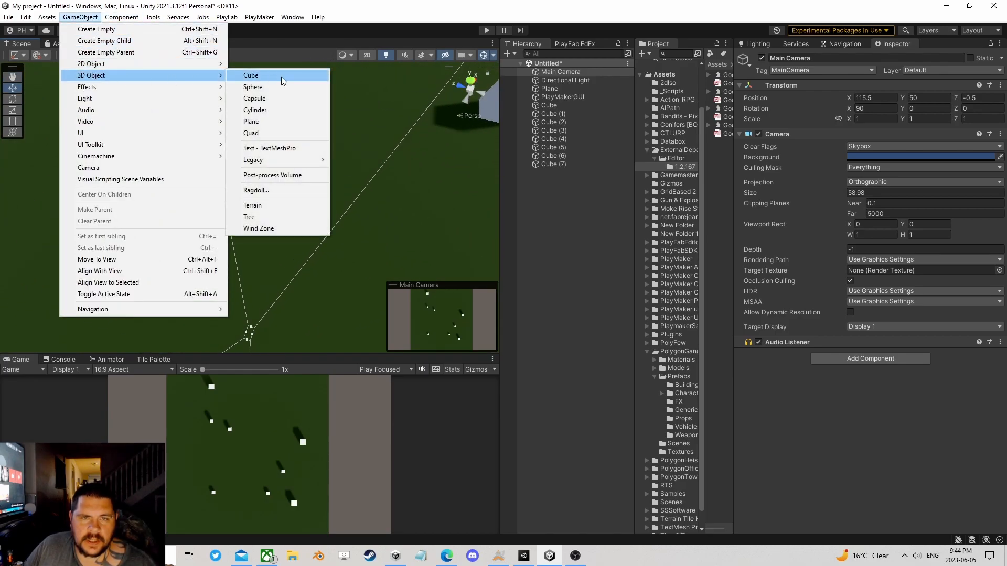
{"action": "left_click", "coordinate": [281, 77]}
{"action": "left_click_drag", "start_coordinate": [249, 145], "coordinate": [251, 75]}
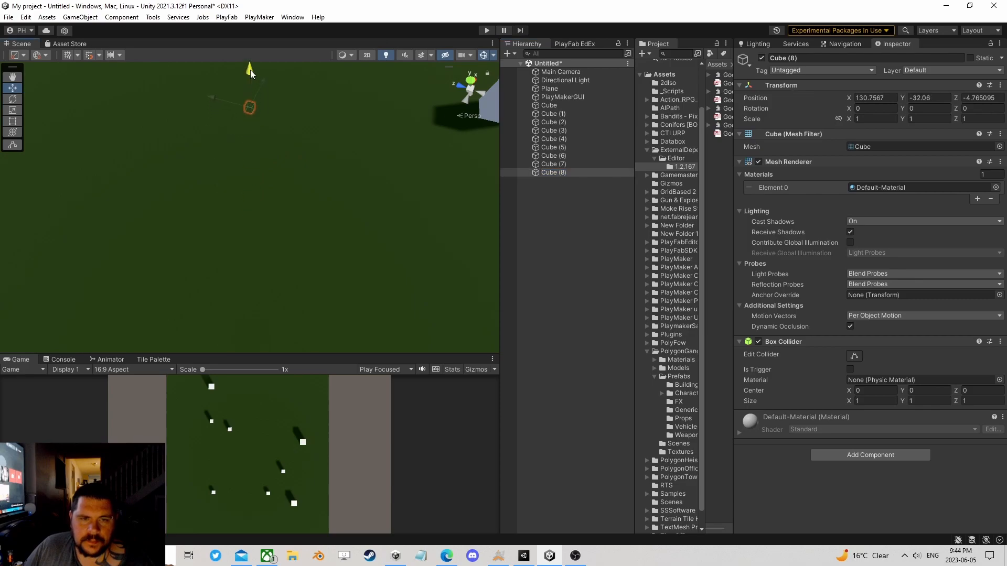
{"action": "left_click_drag", "start_coordinate": [258, 115], "coordinate": [193, 232]}
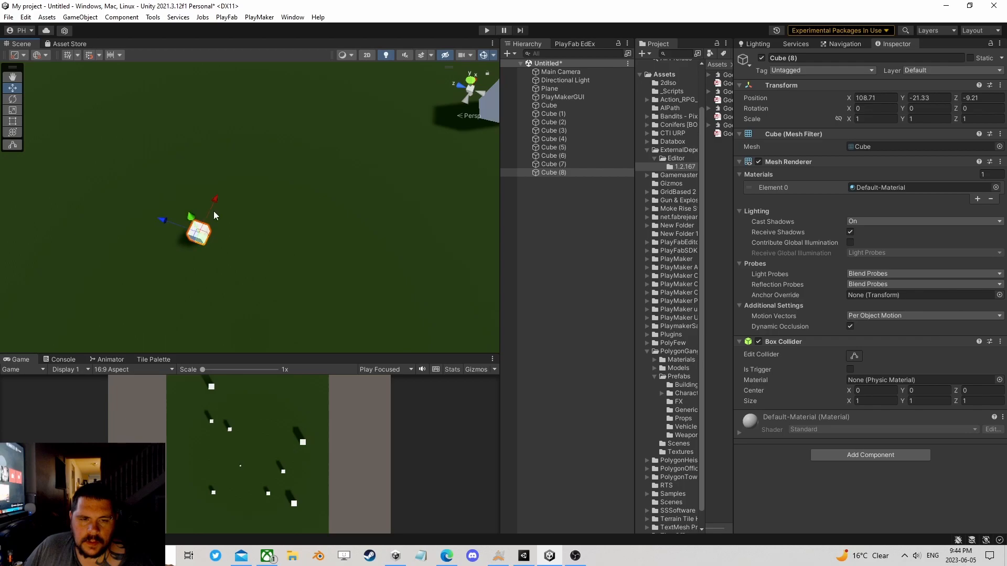
Step: Scale the new cube to 3 on the X, Y and Z axes
{"action": "left_click", "coordinate": [875, 120]}
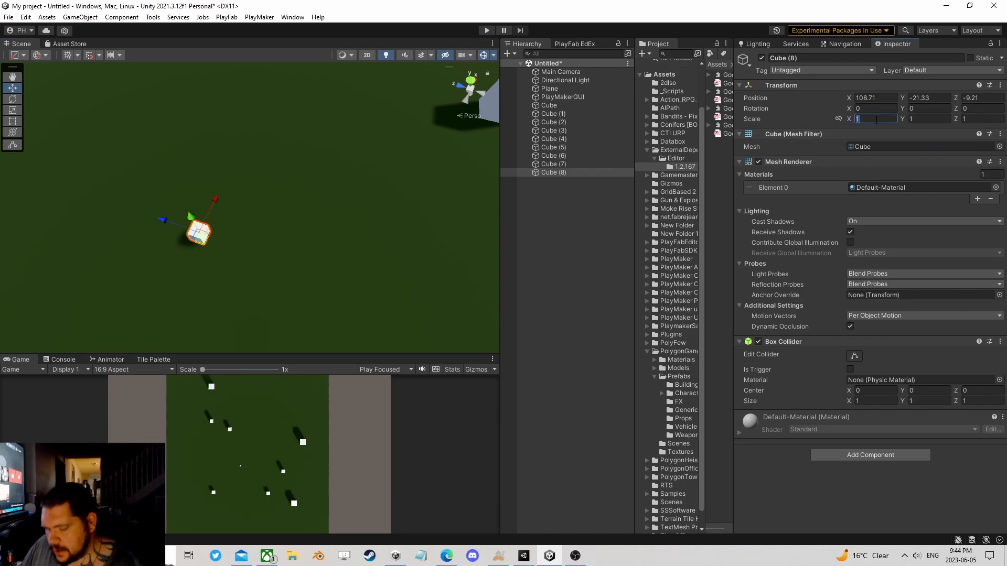
{"action": "type", "text": "3"}
{"action": "key", "text": "Tab"}
{"action": "type", "text": "3"}
{"action": "key", "text": "Tab"}
{"action": "type", "text": "3"}
{"action": "left_click", "coordinate": [542, 173]}
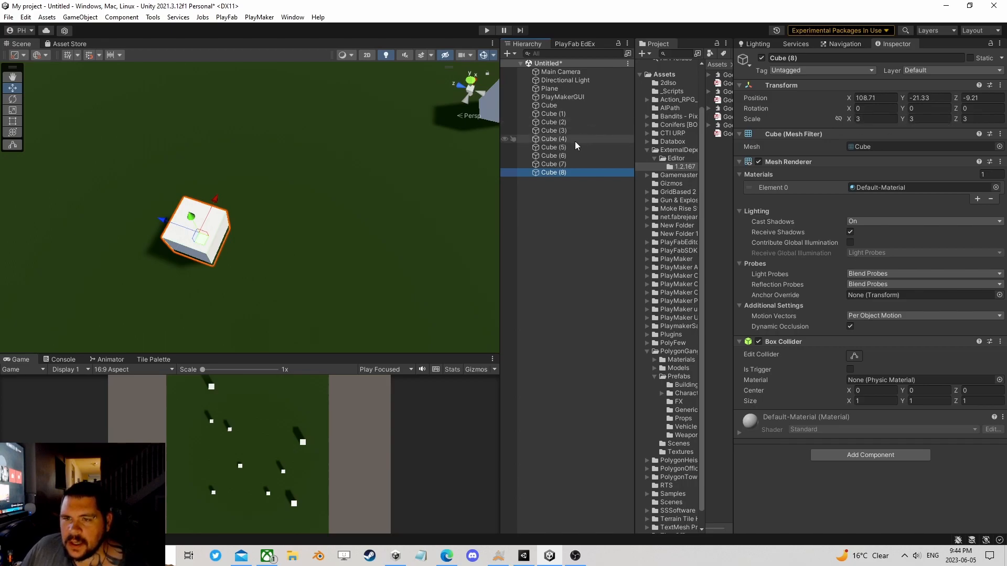
{"action": "left_click", "coordinate": [554, 172]}
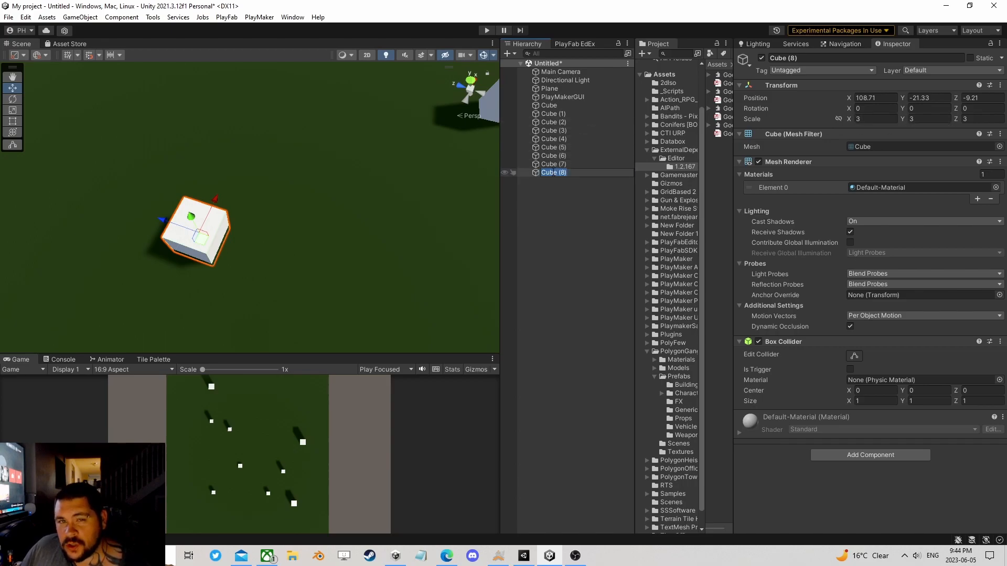
{"action": "key", "text": "Return"}
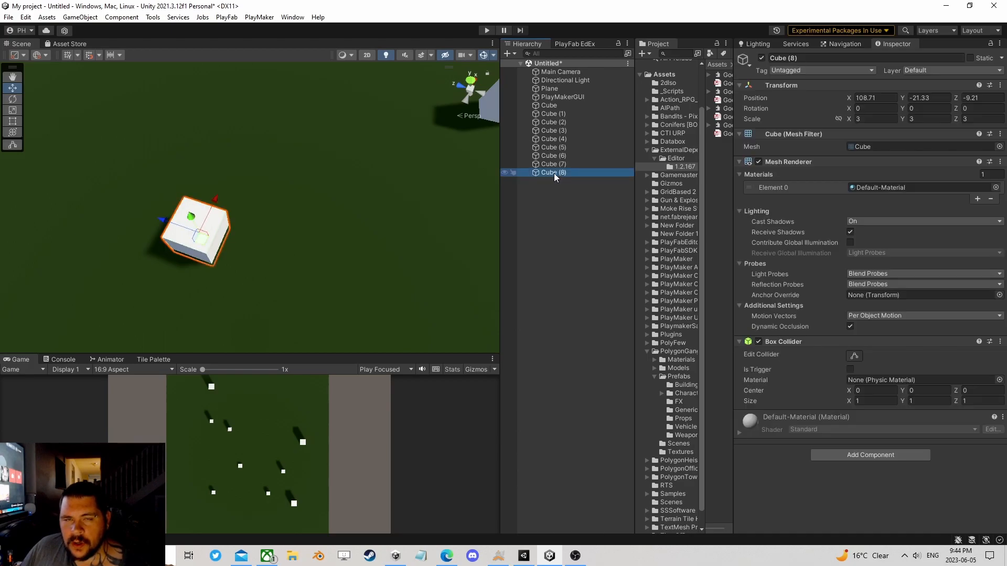
{"action": "left_click", "coordinate": [554, 173]}
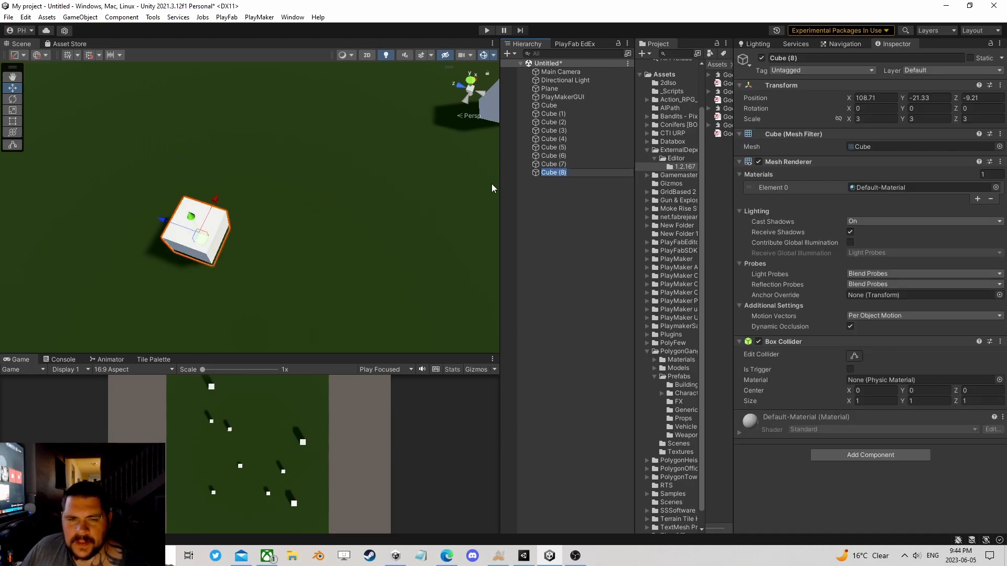
{"action": "left_click", "coordinate": [547, 190]}
{"action": "left_click", "coordinate": [546, 174]}
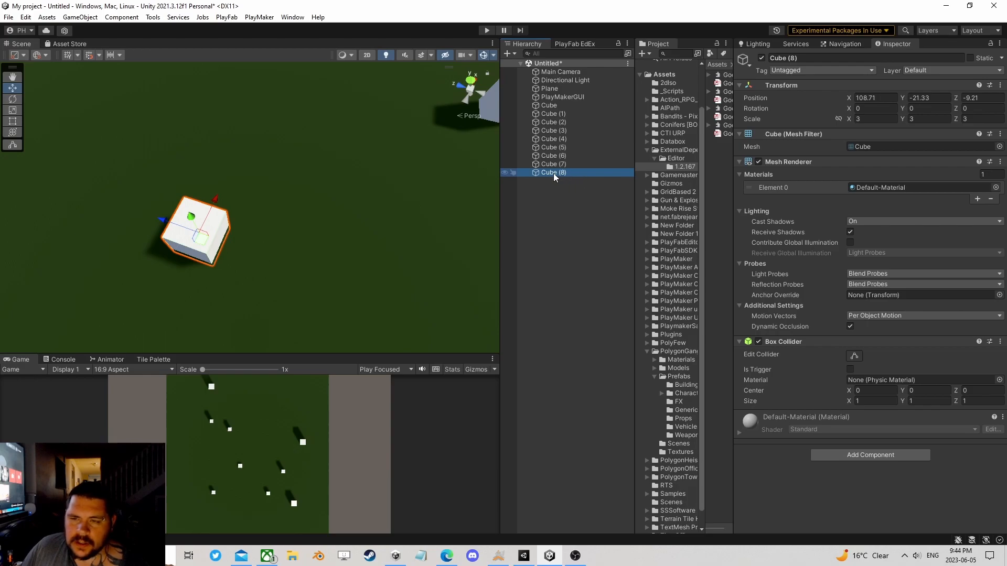
Step: Create an empty game object in the scene and name it Player
{"action": "right_click", "coordinate": [539, 183]}
{"action": "left_click", "coordinate": [577, 309]}
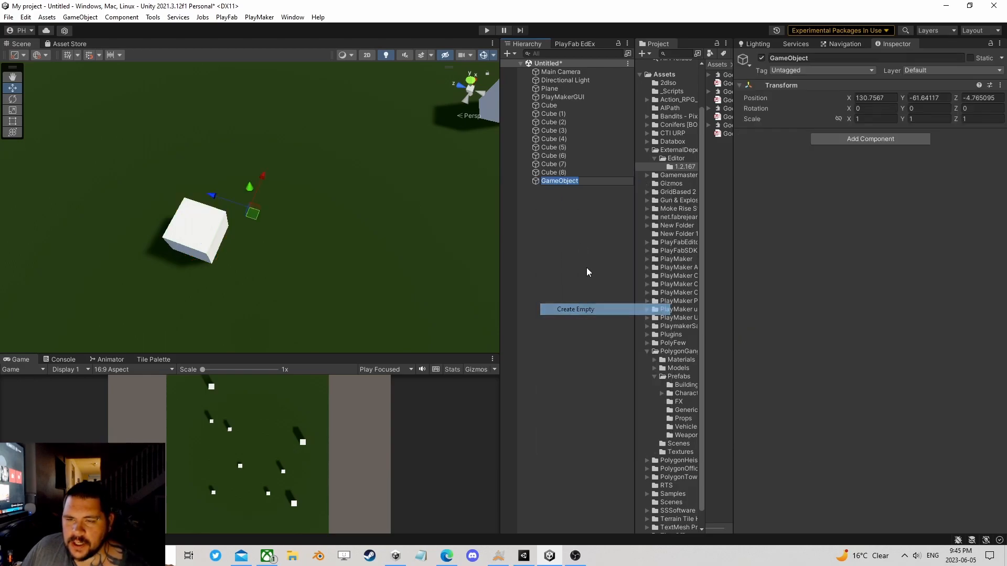
{"action": "type", "text": "Player"}
{"action": "key", "text": "Return"}
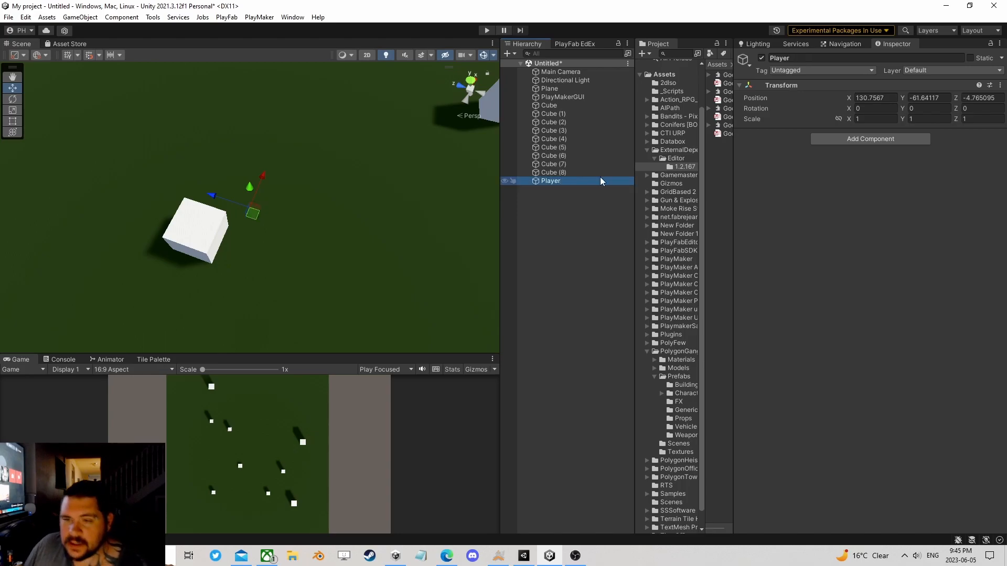
Step: Make the new cube a child of Player and set the cube's local position to 0, 0, 0
{"action": "left_click", "coordinate": [858, 119]}
{"action": "key", "text": "Tab"}
{"action": "key", "text": "Tab"}
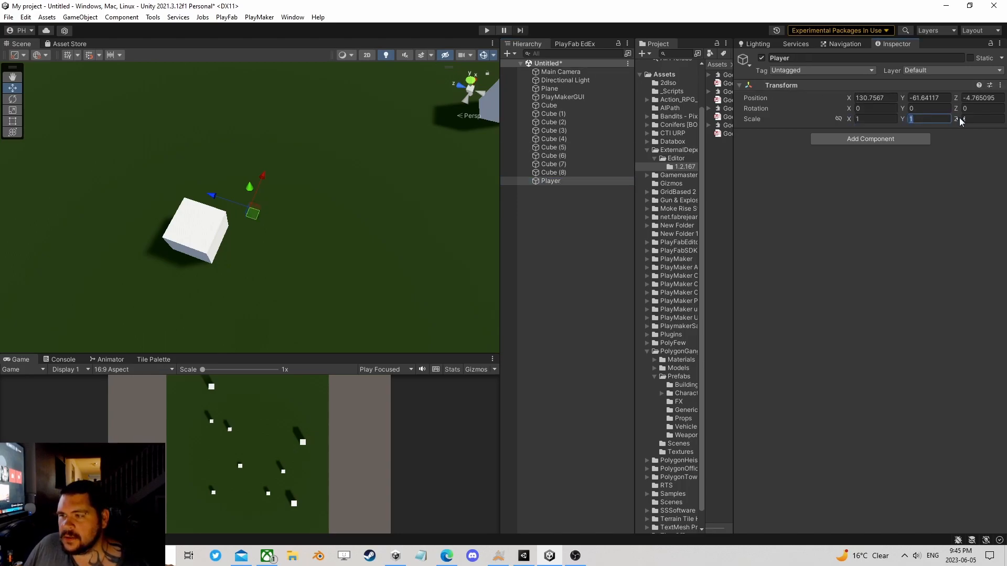
{"action": "mouse_move", "coordinate": [554, 174]}
{"action": "left_mouse_down"}
{"action": "mouse_move", "coordinate": [566, 183]}
{"action": "mouse_move", "coordinate": [556, 181]}
{"action": "left_mouse_up"}
{"action": "left_click", "coordinate": [876, 98]}
{"action": "type", "text": "0"}
{"action": "key", "text": "Tab"}
{"action": "type", "text": "0"}
{"action": "key", "text": "Tab"}
{"action": "type", "text": "0"}
Step: Move the Player object with its cube to about X 113.8, Y -20.6, Z -3.1 among the pillars
{"action": "left_click", "coordinate": [567, 173]}
{"action": "right_click_drag", "start_coordinate": [371, 228], "coordinate": [302, 253]}
{"action": "left_click_drag", "start_coordinate": [310, 300], "coordinate": [344, 126]}
{"action": "middle_click_drag", "start_coordinate": [344, 126], "coordinate": [328, 203]}
{"action": "scroll", "coordinate": [328, 204], "scroll_direction": "up", "scroll_amount": 2}
{"action": "left_click_drag", "start_coordinate": [318, 256], "coordinate": [202, 325]}
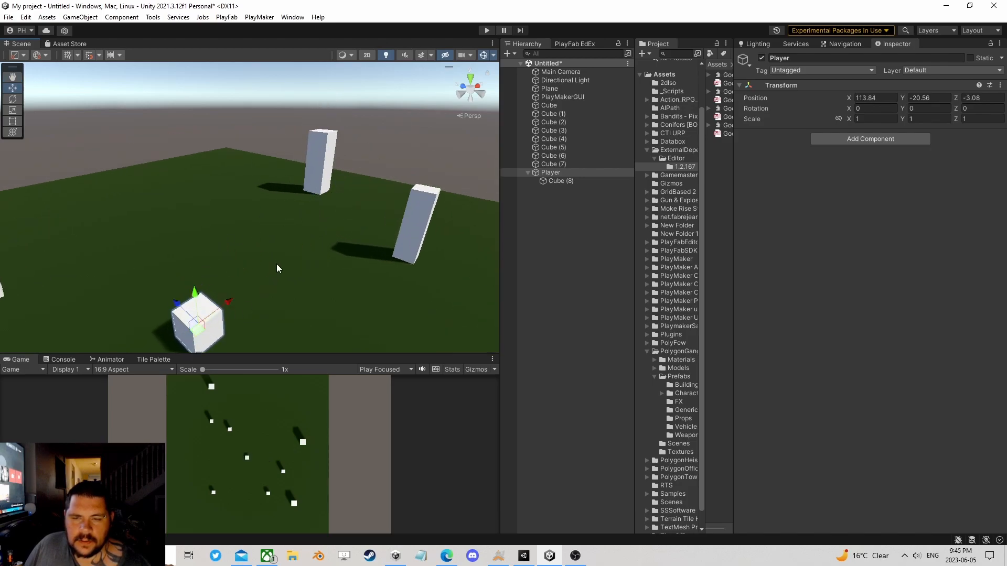
Step: Set the child cube's local Y position to 1.5 so that Player's pivot sits at its base
{"action": "middle_click_drag", "start_coordinate": [276, 267], "coordinate": [310, 201]}
{"action": "scroll", "coordinate": [308, 190], "scroll_direction": "up", "scroll_amount": 5}
{"action": "right_click_drag", "start_coordinate": [308, 190], "coordinate": [363, 168]}
{"action": "middle_click_drag", "start_coordinate": [273, 177], "coordinate": [311, 177]}
{"action": "scroll", "coordinate": [297, 160], "scroll_direction": "up", "scroll_amount": 4}
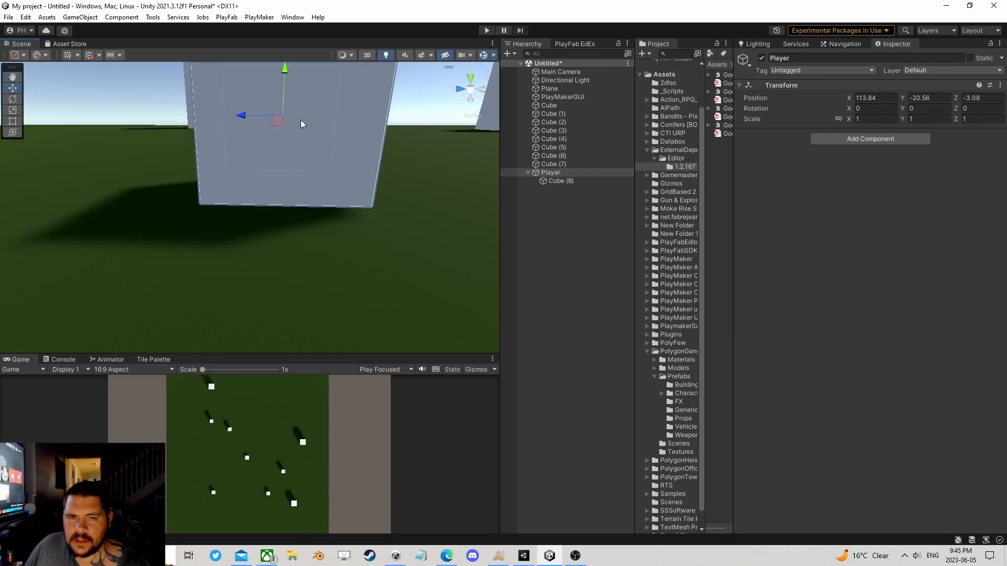
{"action": "right_click_drag", "start_coordinate": [369, 185], "coordinate": [381, 161]}
{"action": "left_click", "coordinate": [561, 182]}
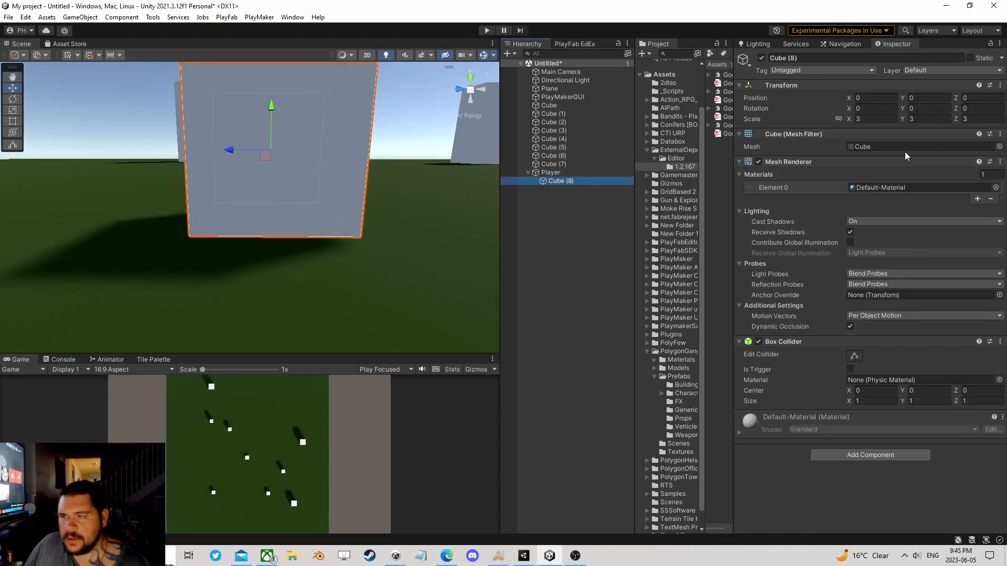
{"action": "left_click", "coordinate": [915, 98]}
{"action": "type", "text": "1.5"}
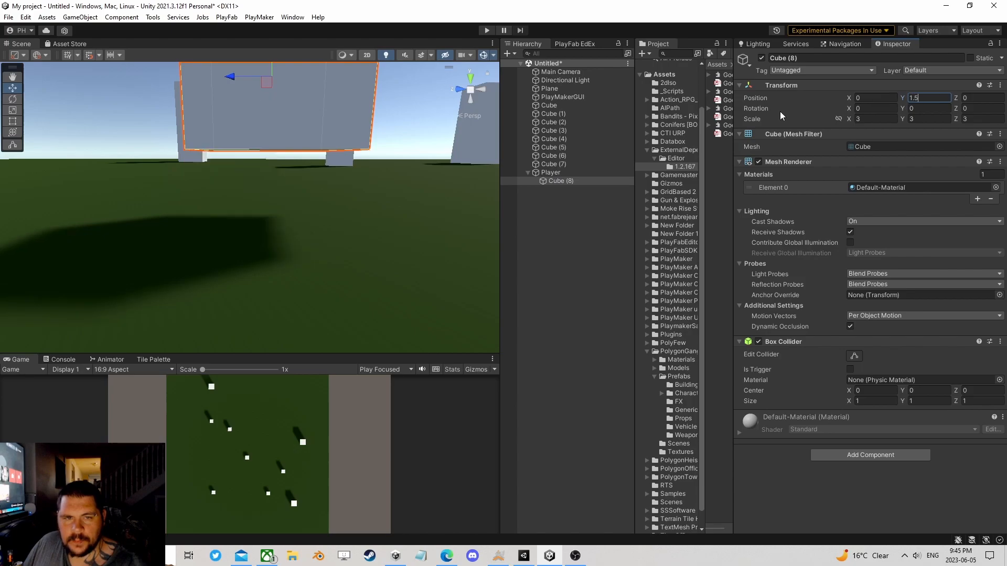
Step: Lower the Player object toward the plane to a Y position of about -22.15
{"action": "double_click", "coordinate": [598, 172]}
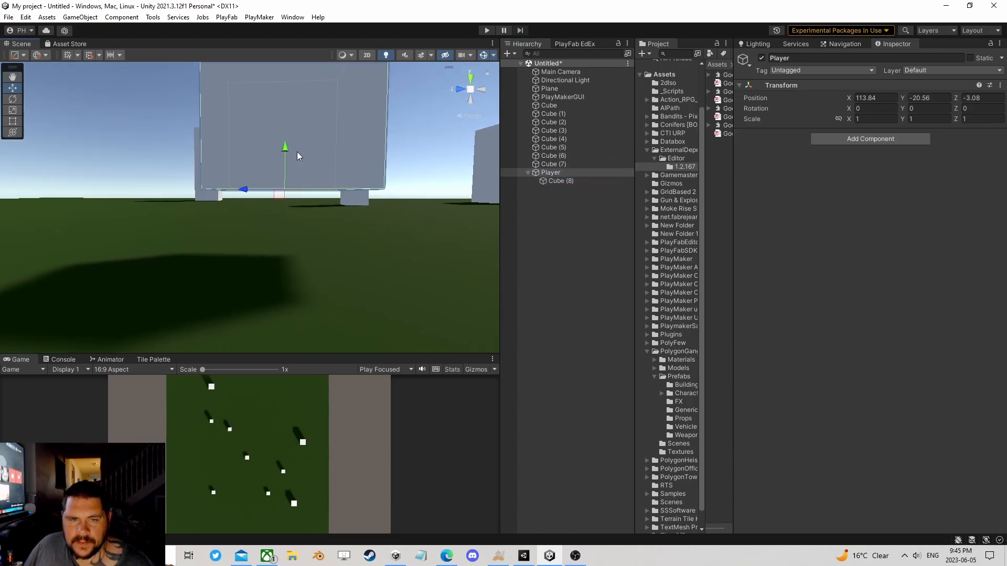
{"action": "left_click_drag", "start_coordinate": [286, 162], "coordinate": [282, 225]}
{"action": "right_click_drag", "start_coordinate": [281, 224], "coordinate": [328, 227]}
{"action": "middle_click_drag", "start_coordinate": [328, 227], "coordinate": [396, 212]}
{"action": "scroll", "coordinate": [396, 211], "scroll_direction": "up", "scroll_amount": 3}
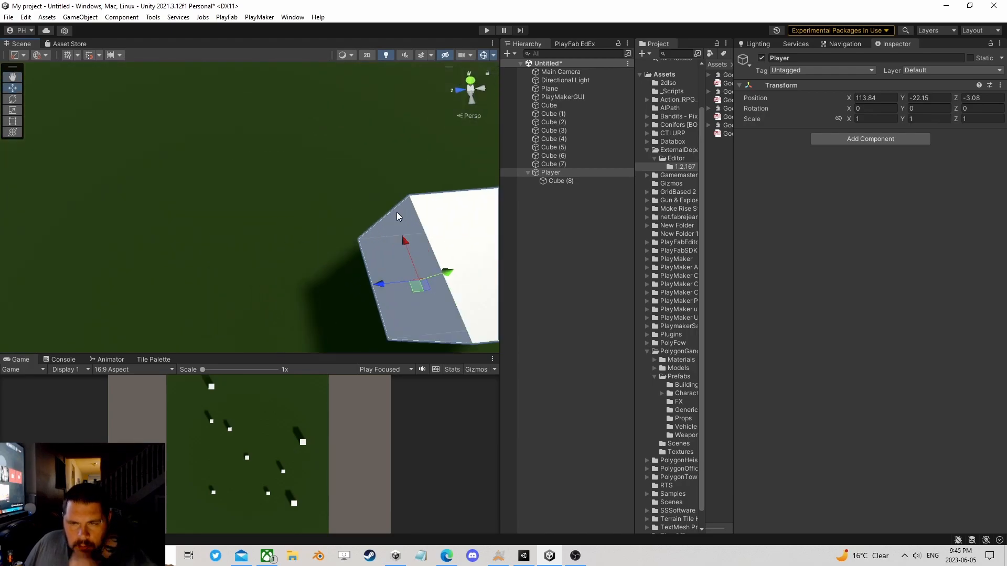
Step: Add a Character Controller component to the Player object
{"action": "key", "text": "f"}
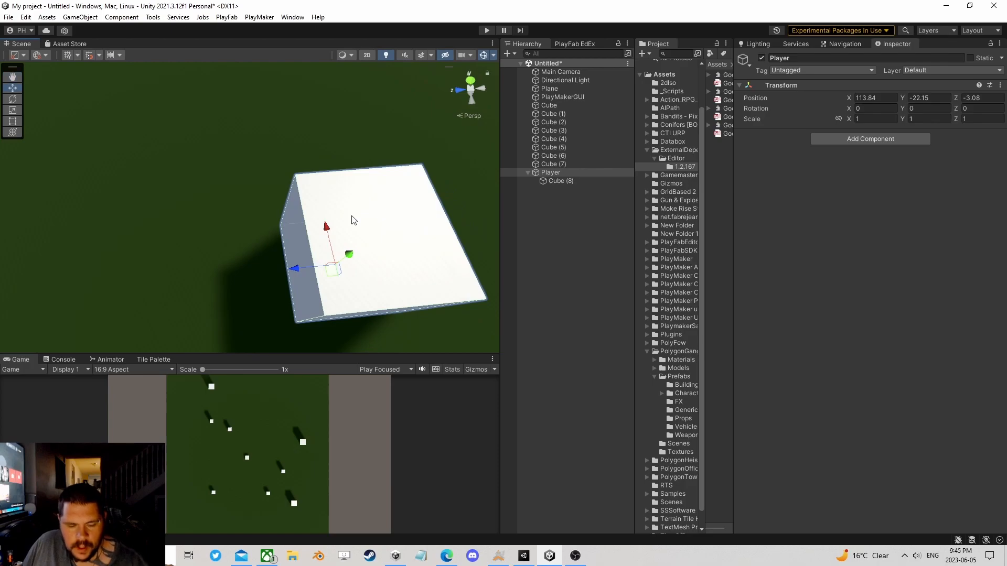
{"action": "left_click", "coordinate": [560, 180]}
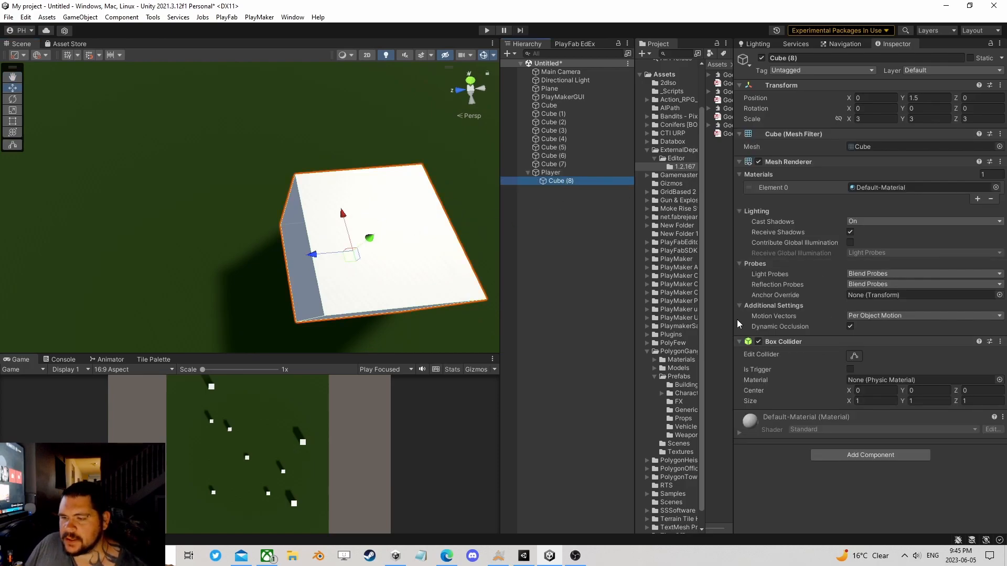
{"action": "left_click", "coordinate": [551, 172]}
{"action": "left_click", "coordinate": [846, 138]}
{"action": "type", "text": "fs"}
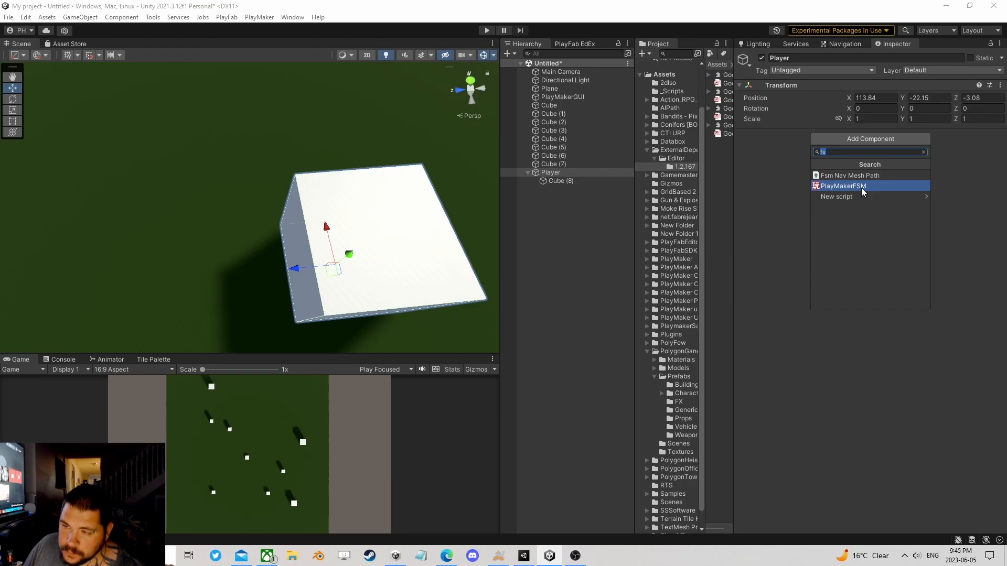
{"action": "type", "text": "s"}
{"action": "key", "text": "BackSpace"}
{"action": "type", "text": "c"}
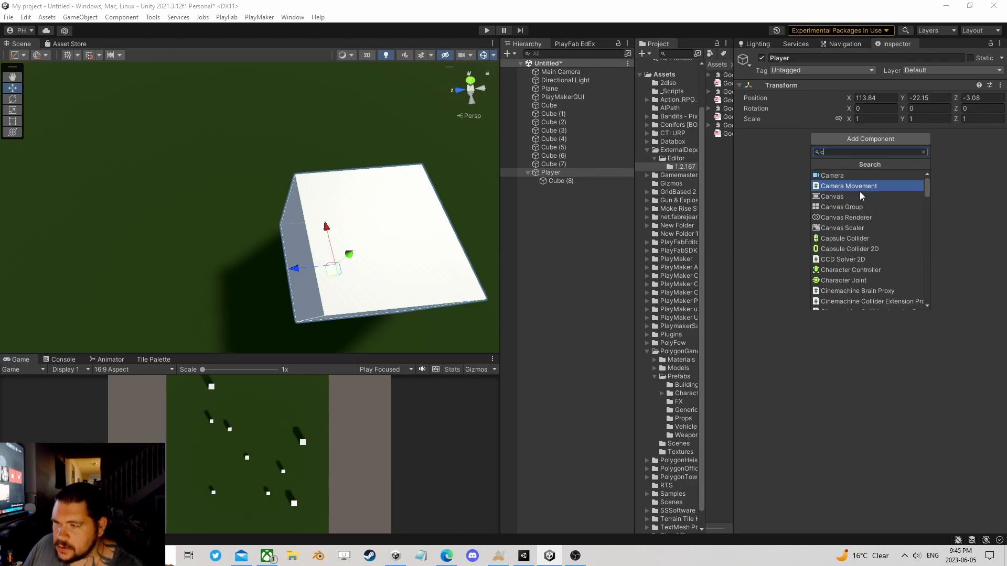
{"action": "type", "text": "o"}
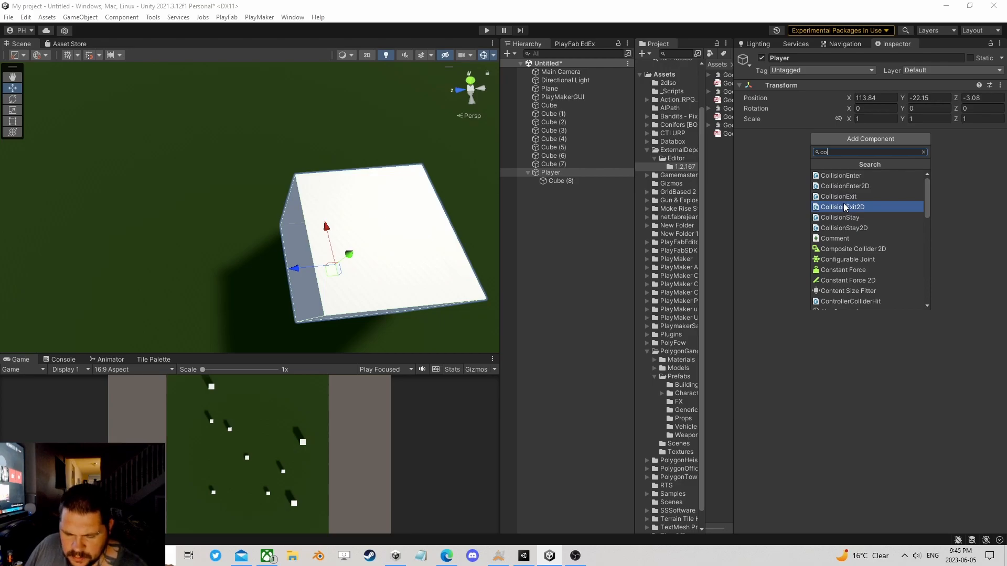
{"action": "key", "text": "BackSpace"}
{"action": "type", "text": "har"}
{"action": "key", "text": "Up"}
{"action": "key", "text": "Up"}
{"action": "key", "text": "Return"}
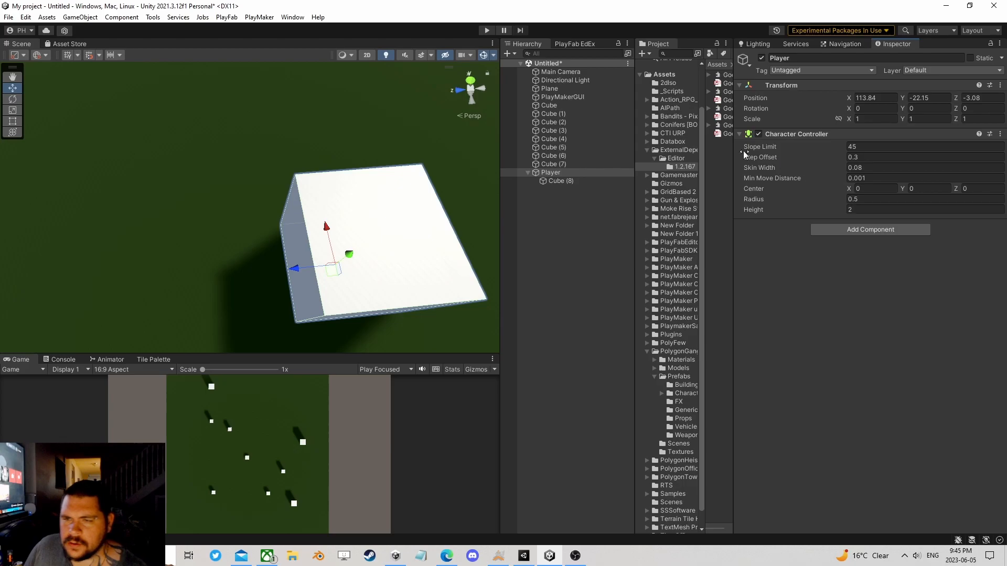
Step: Remove the Box Collider component from Player's child cube
{"action": "left_click", "coordinate": [552, 182]}
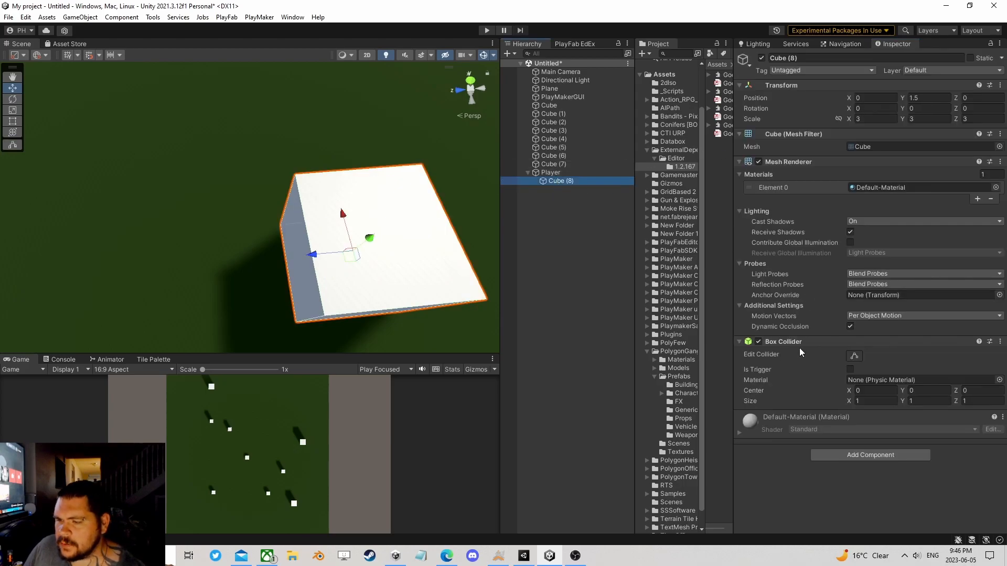
{"action": "right_click", "coordinate": [801, 343]}
{"action": "left_click", "coordinate": [818, 384]}
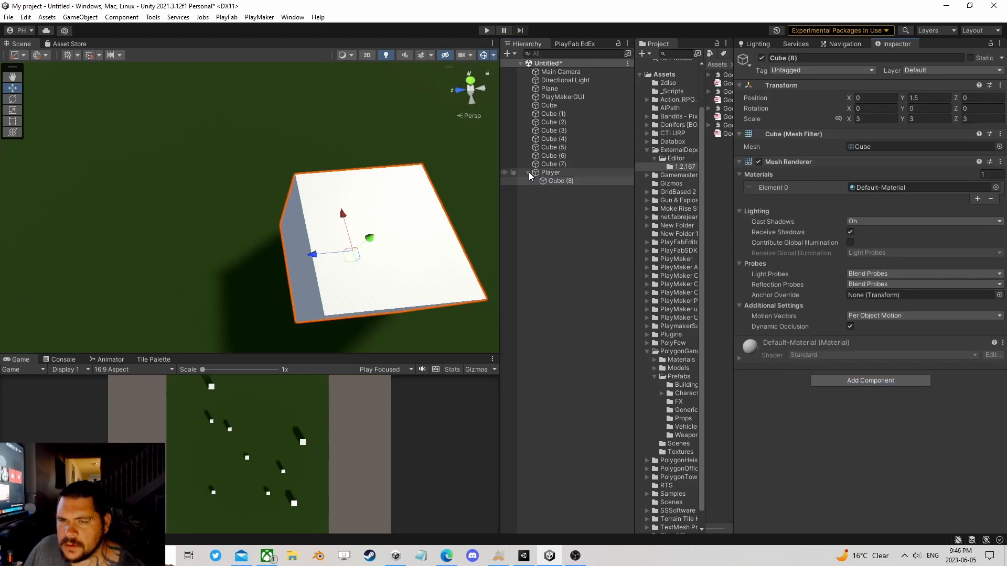
Step: Set the radius of Player's Character Controller to 2.7 so that it encloses the cube
{"action": "left_click", "coordinate": [528, 173]}
{"action": "left_click", "coordinate": [533, 171]}
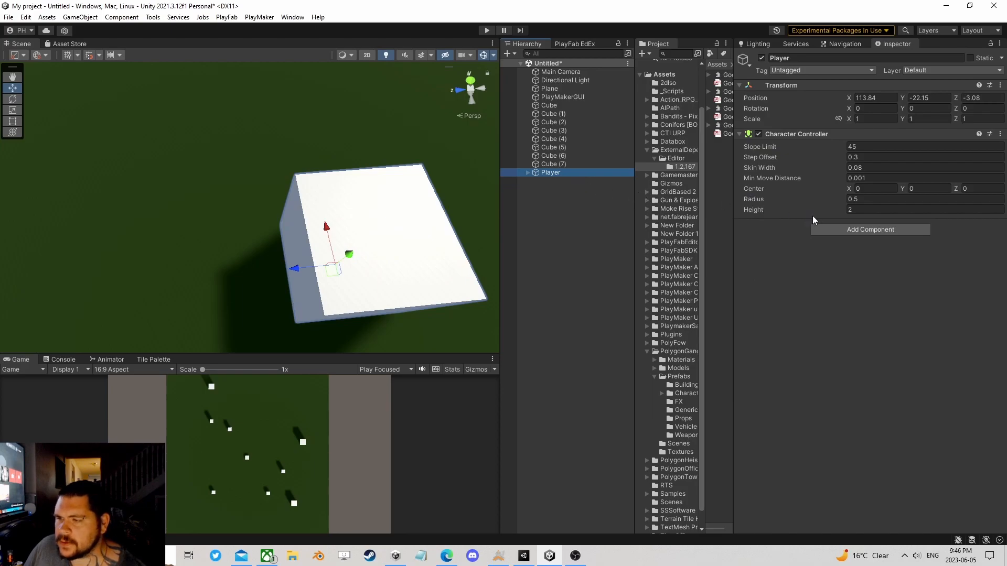
{"action": "left_click_drag", "start_coordinate": [753, 202], "coordinate": [761, 203]}
{"action": "right_click_drag", "start_coordinate": [369, 182], "coordinate": [336, 233]}
{"action": "scroll", "coordinate": [314, 223], "scroll_direction": "down", "scroll_amount": 3}
{"action": "middle_click_drag", "start_coordinate": [306, 213], "coordinate": [286, 199]}
{"action": "right_click_drag", "start_coordinate": [287, 200], "coordinate": [273, 98]}
{"action": "right_click_drag", "start_coordinate": [290, 257], "coordinate": [305, 201]}
{"action": "middle_click_drag", "start_coordinate": [287, 230], "coordinate": [286, 181]}
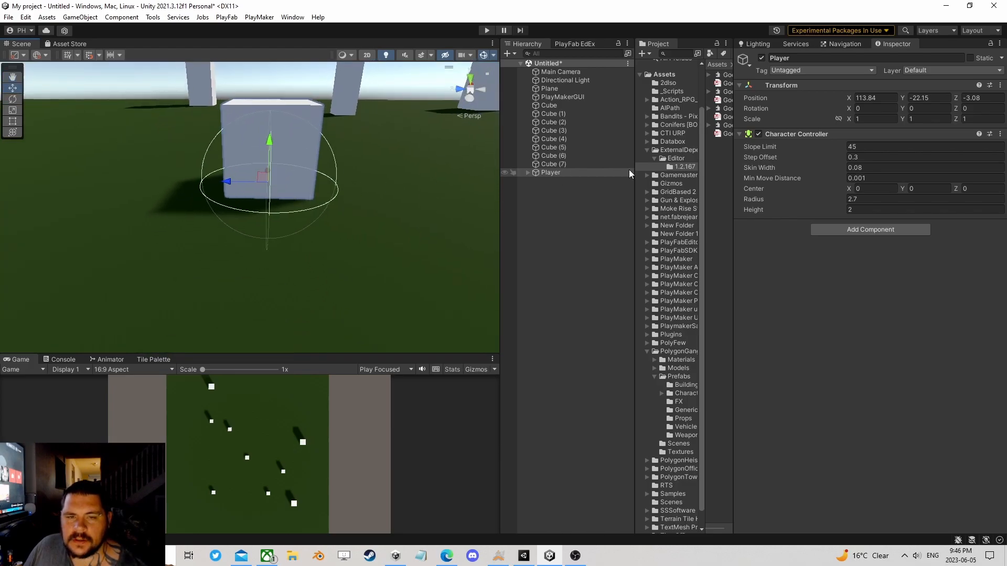
Step: Raise Player's Character Controller by setting its center Y to 2.5, and check the fit around the cube
{"action": "left_click_drag", "start_coordinate": [905, 190], "coordinate": [945, 189]}
{"action": "right_click_drag", "start_coordinate": [441, 222], "coordinate": [377, 231]}
{"action": "middle_click_drag", "start_coordinate": [387, 216], "coordinate": [377, 222]}
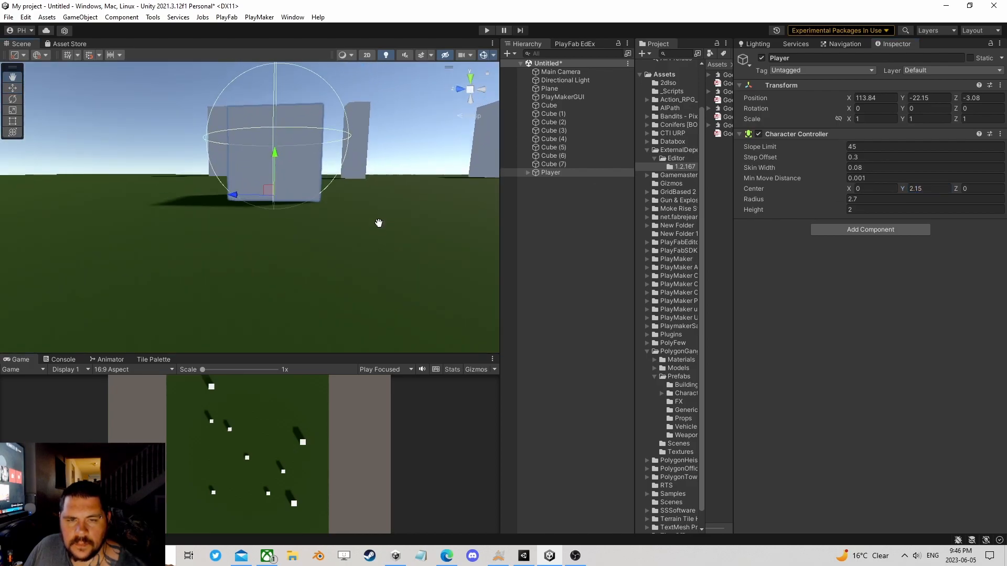
{"action": "left_click_drag", "start_coordinate": [903, 187], "coordinate": [875, 187]}
{"action": "type", "text": "2.5"}
{"action": "middle_click_drag", "start_coordinate": [347, 197], "coordinate": [362, 246]}
{"action": "right_click_drag", "start_coordinate": [288, 143], "coordinate": [320, 247]}
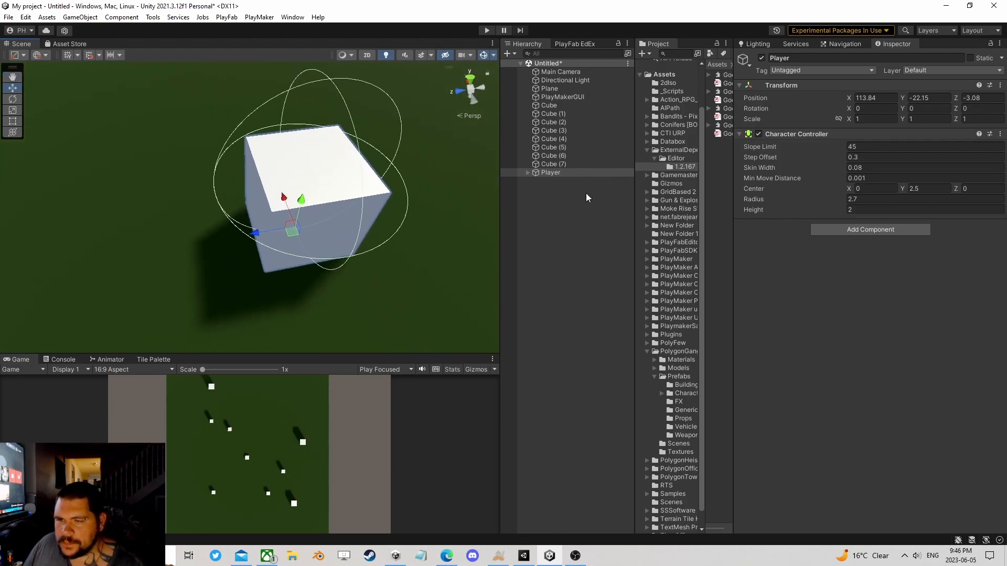
{"action": "right_click_drag", "start_coordinate": [327, 142], "coordinate": [238, 222]}
{"action": "middle_click_drag", "start_coordinate": [346, 130], "coordinate": [279, 231]}
{"action": "right_click_drag", "start_coordinate": [319, 209], "coordinate": [287, 162]}
{"action": "middle_click_drag", "start_coordinate": [311, 239], "coordinate": [284, 164]}
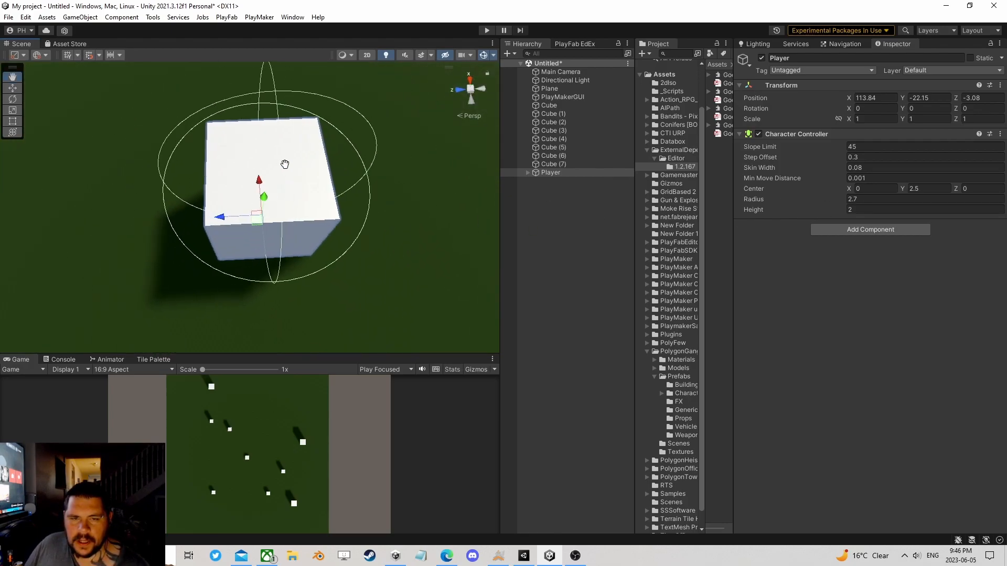
{"action": "scroll", "coordinate": [285, 164], "scroll_direction": "up", "scroll_amount": 3}
Step: Add a PlayMakerFSM component to the Player object
{"action": "left_click", "coordinate": [842, 230]}
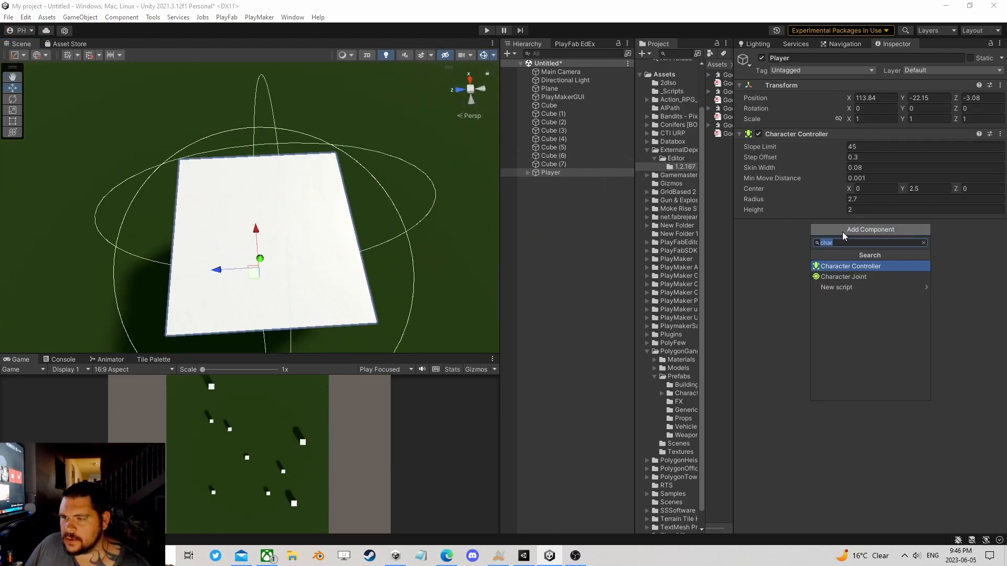
{"action": "type", "text": "fsm"}
{"action": "left_click", "coordinate": [845, 276]}
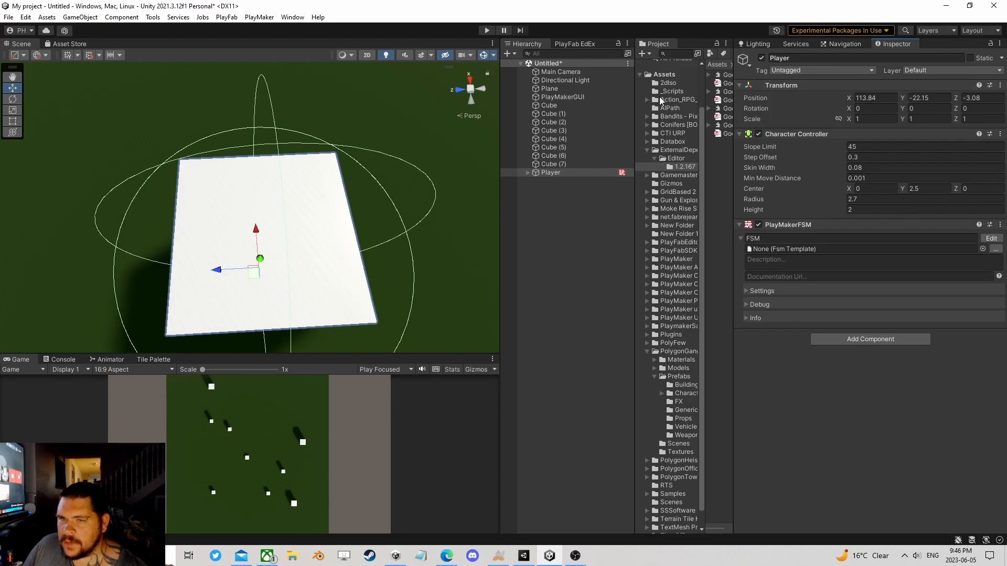
Step: Assign the Player tag and the Player layer to the Player object only, leaving its children out of the layer change
{"action": "left_click", "coordinate": [854, 74]}
{"action": "left_click", "coordinate": [808, 139]}
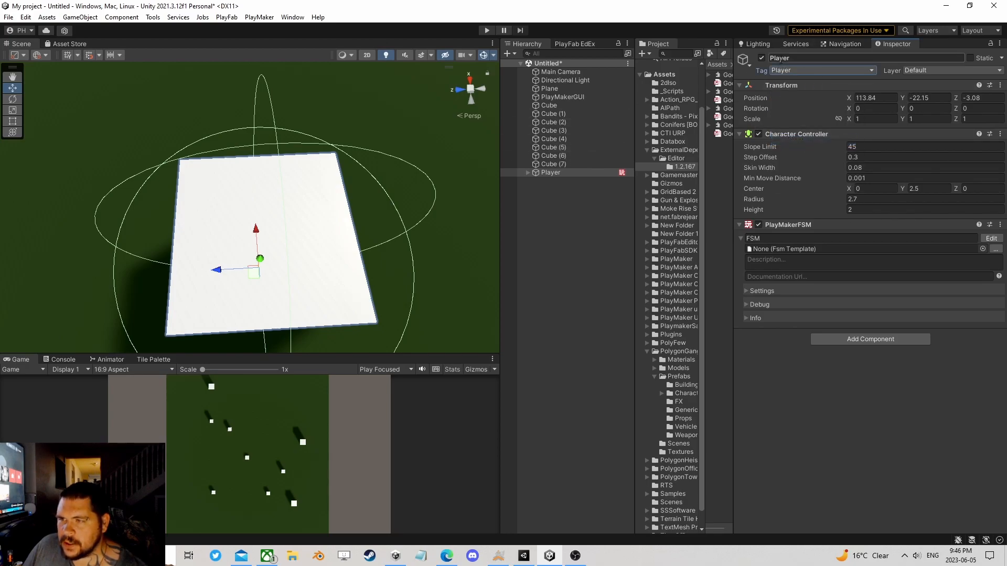
{"action": "left_click", "coordinate": [947, 70]}
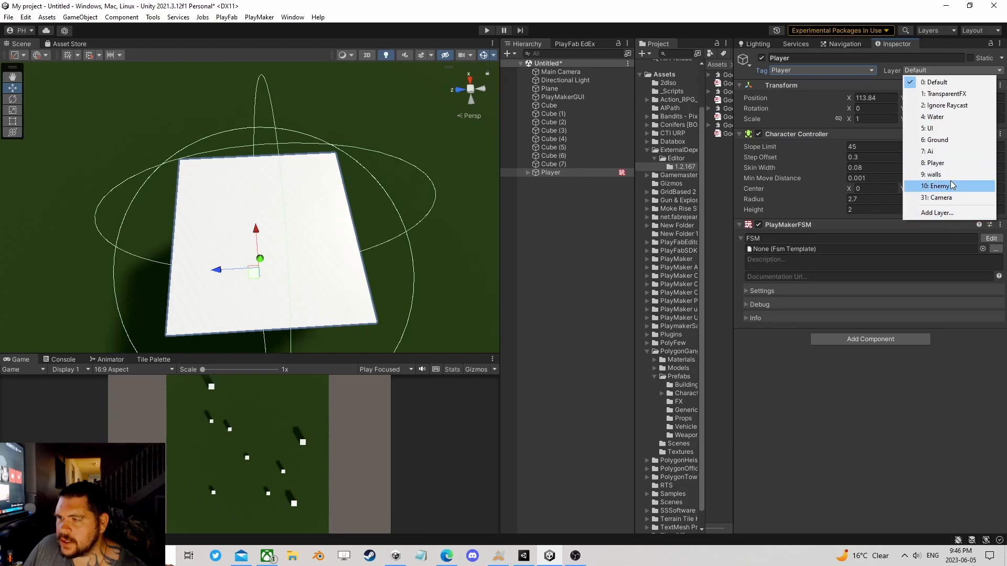
{"action": "left_click", "coordinate": [947, 164]}
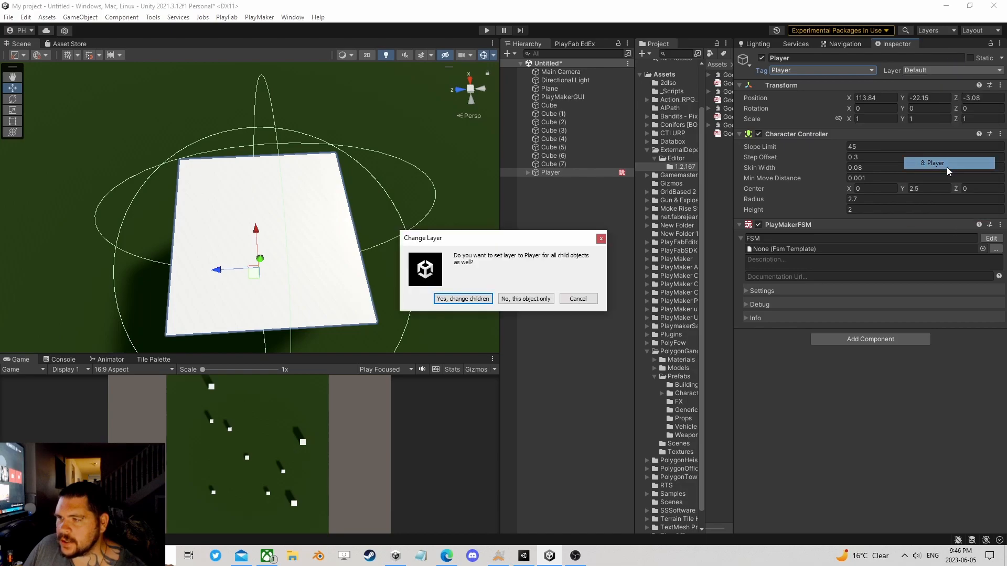
{"action": "left_click", "coordinate": [519, 301]}
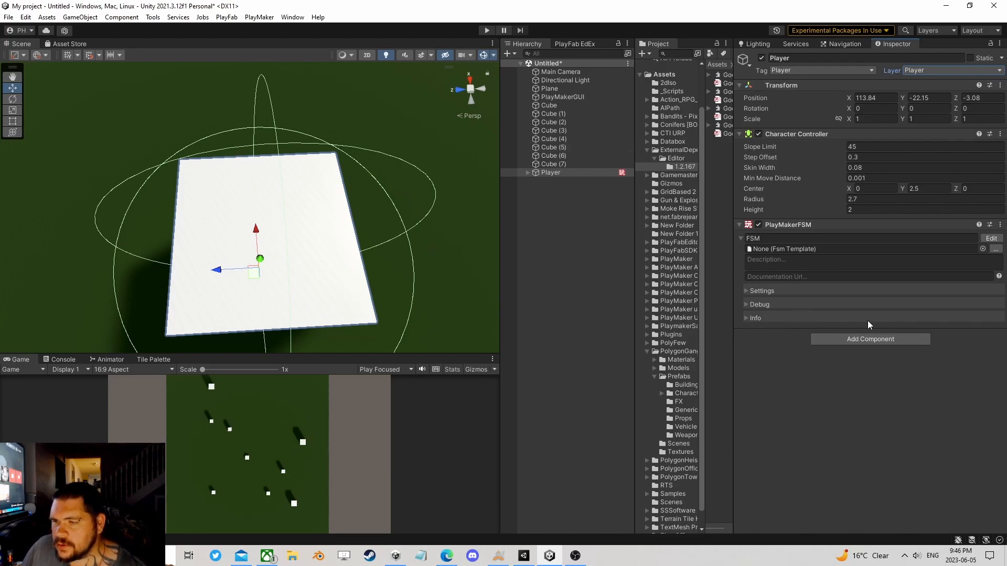
Step: Open Player's FSM for editing and add a Get Axis Vector action to State 1
{"action": "left_click", "coordinate": [991, 238]}
{"action": "left_click", "coordinate": [590, 421]}
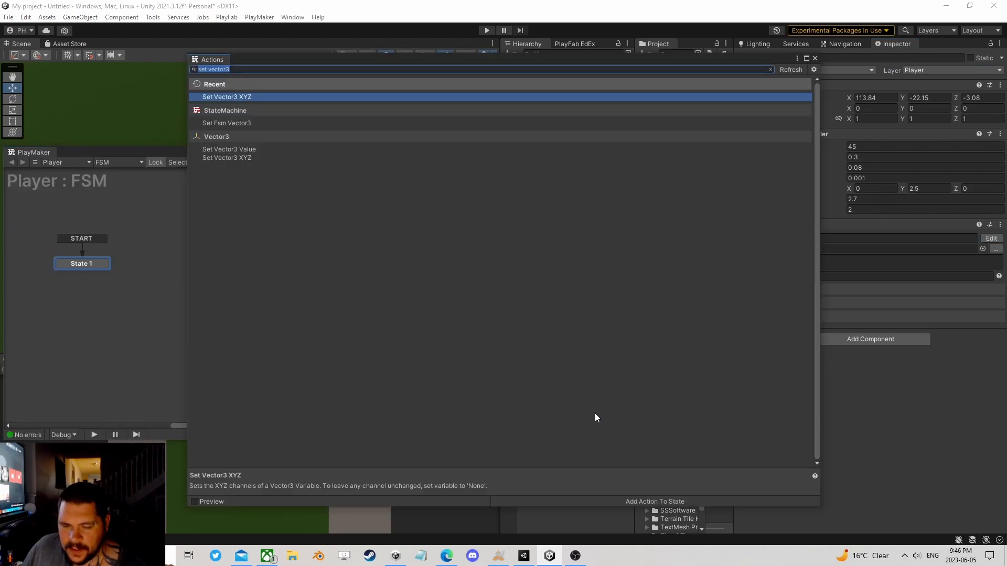
{"action": "type", "text": "get a"}
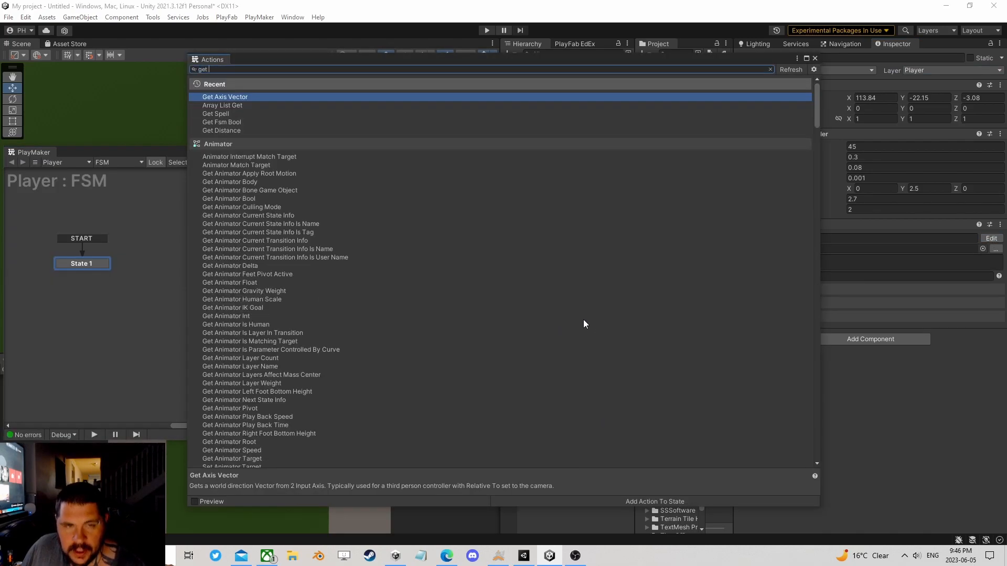
{"action": "double_click", "coordinate": [251, 98]}
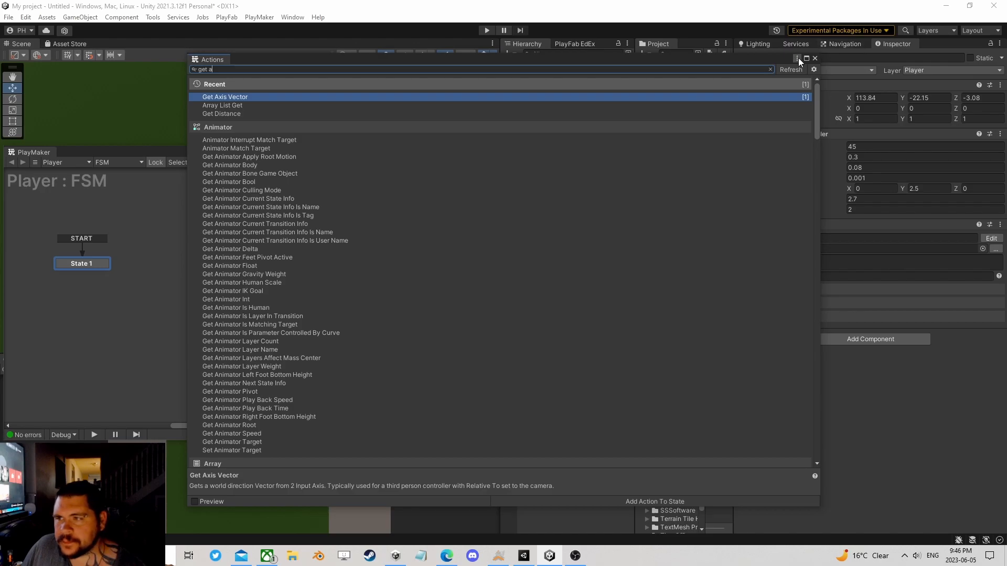
{"action": "left_click", "coordinate": [815, 59]}
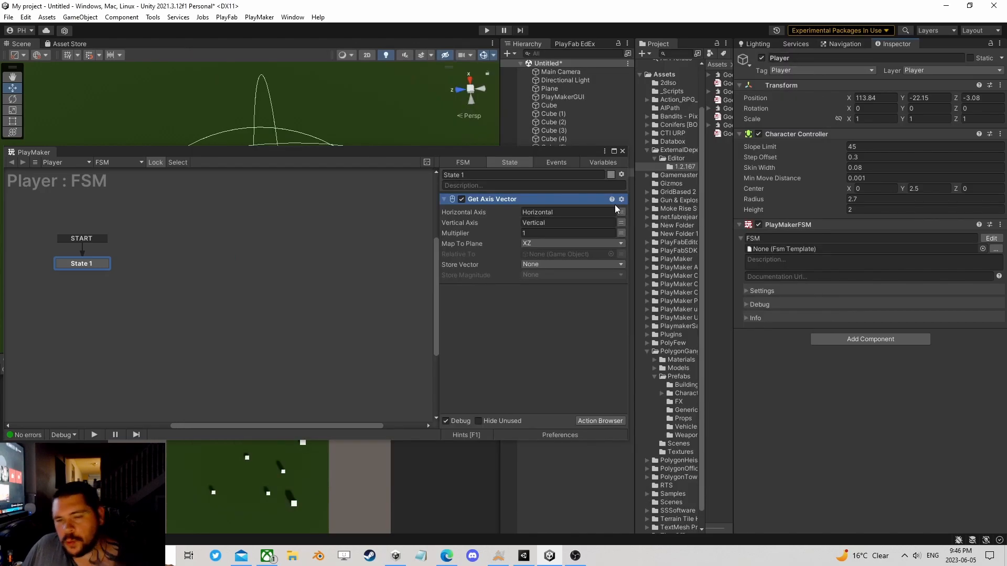
Step: Store the Get Axis Vector result in a new variable named Vector
{"action": "left_click_drag", "start_coordinate": [570, 154], "coordinate": [89, 131]}
{"action": "left_click", "coordinate": [323, 130]}
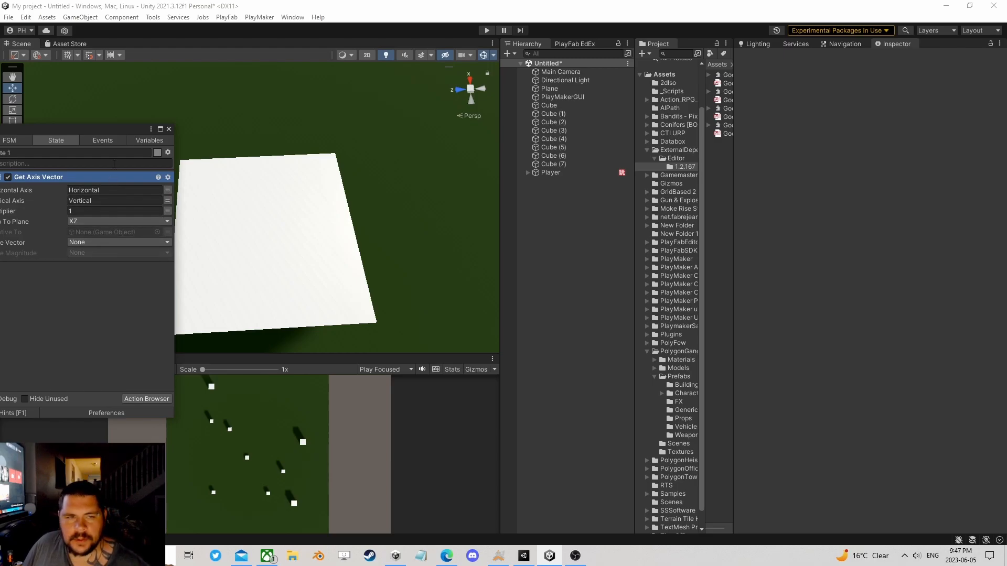
{"action": "left_click_drag", "start_coordinate": [114, 134], "coordinate": [241, 104]}
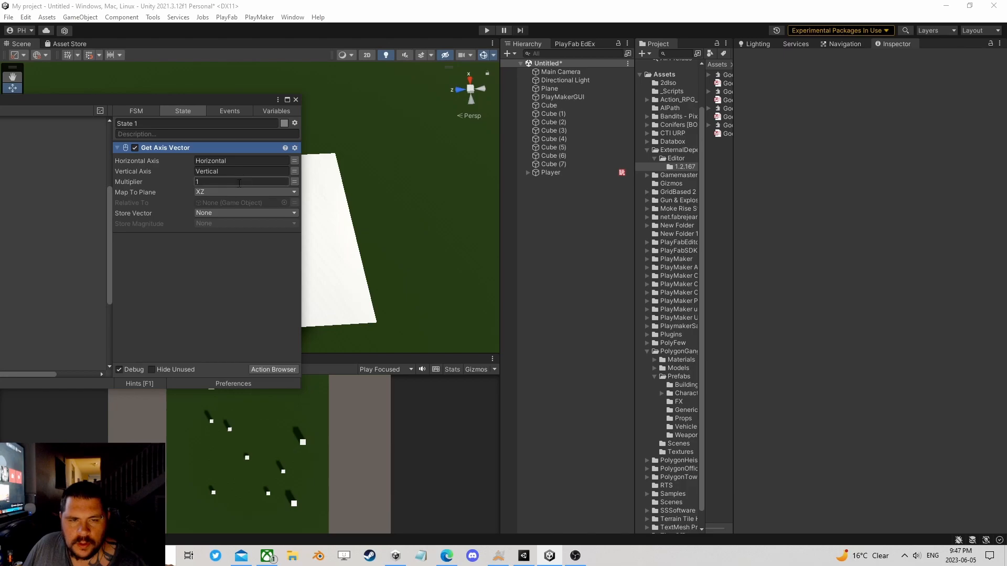
{"action": "left_click", "coordinate": [217, 213]}
{"action": "left_click", "coordinate": [225, 238]}
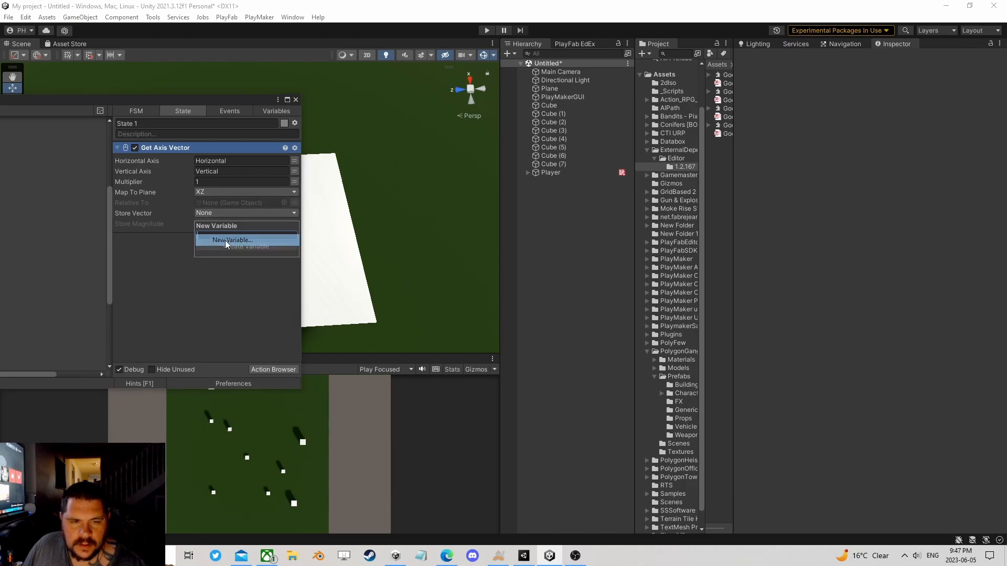
{"action": "type", "text": "Vecto"}
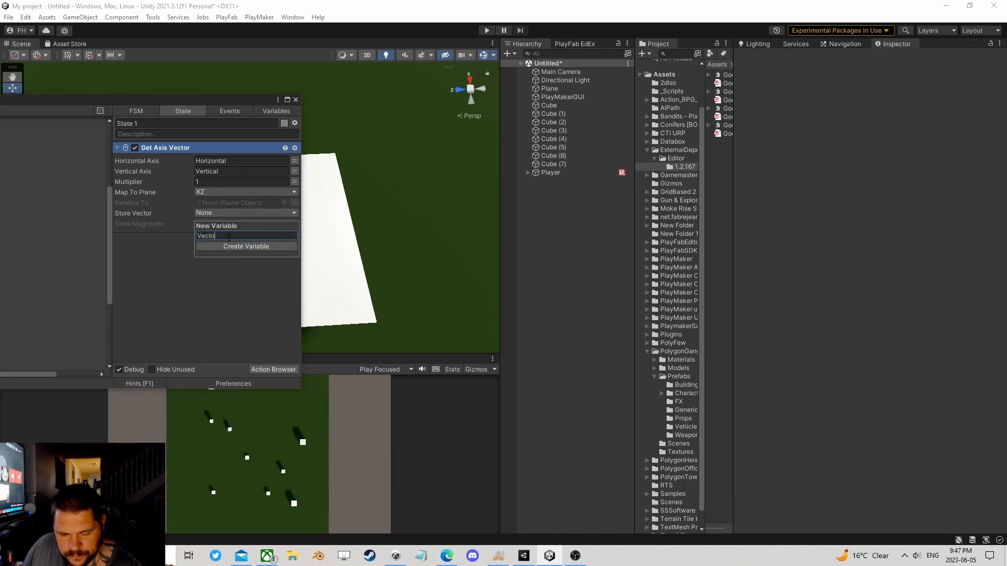
{"action": "left_click", "coordinate": [222, 246]}
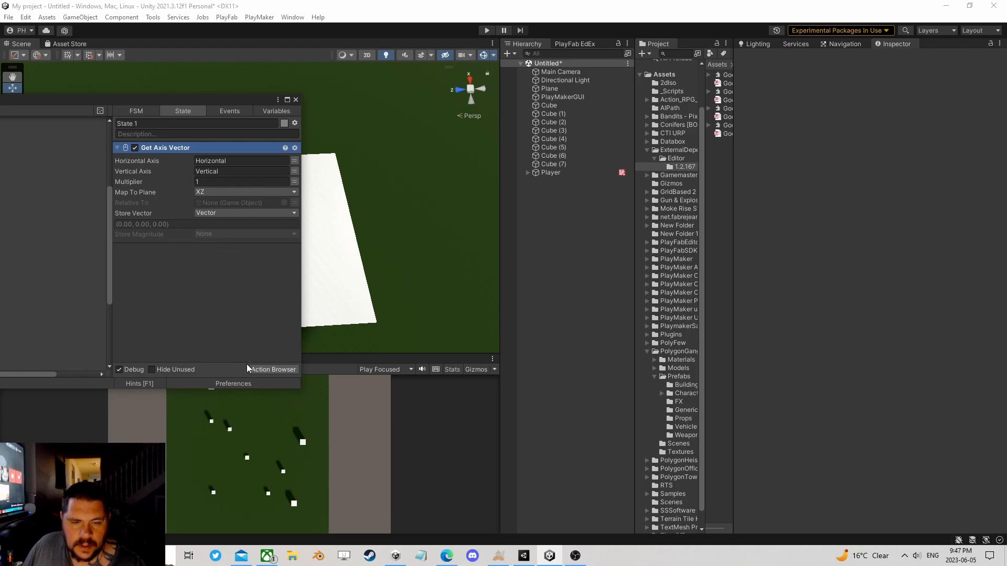
Step: Add a Controller Simple Move action to State 1 and place it below Get Axis Vector
{"action": "left_click", "coordinate": [266, 370]}
{"action": "type", "text": "simpl"}
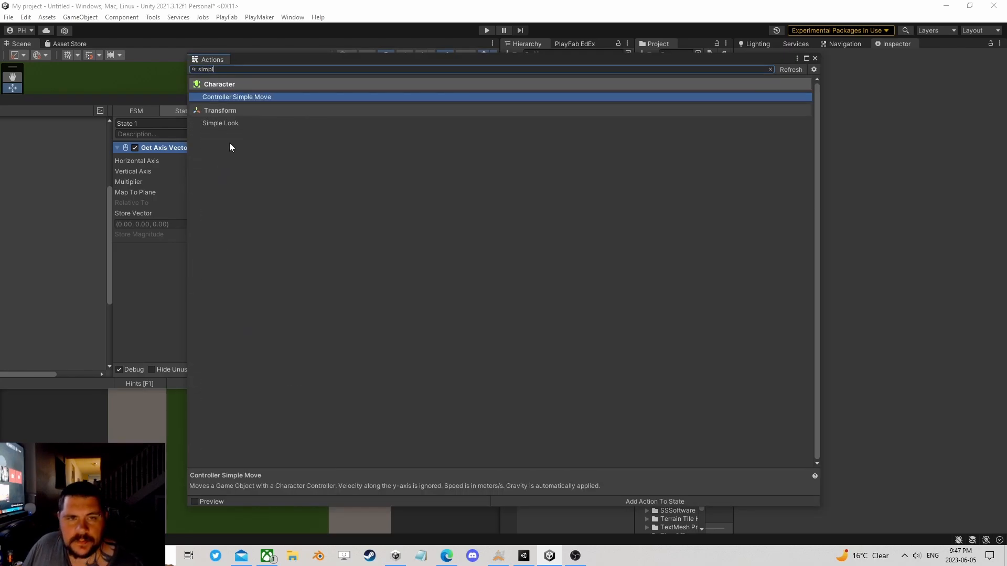
{"action": "double_click", "coordinate": [250, 98]}
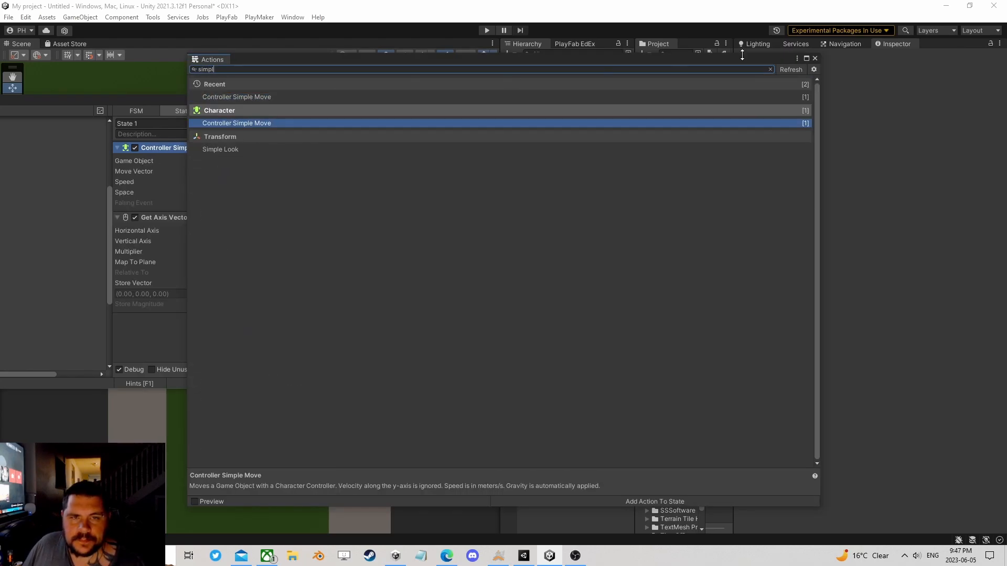
{"action": "left_click", "coordinate": [816, 58]}
{"action": "left_click_drag", "start_coordinate": [164, 147], "coordinate": [194, 315]}
Step: Use the Vector variable as Controller Simple Move's move vector, set its speed to 8, and close the FSM editor
{"action": "left_click", "coordinate": [215, 273]}
{"action": "left_click", "coordinate": [213, 291]}
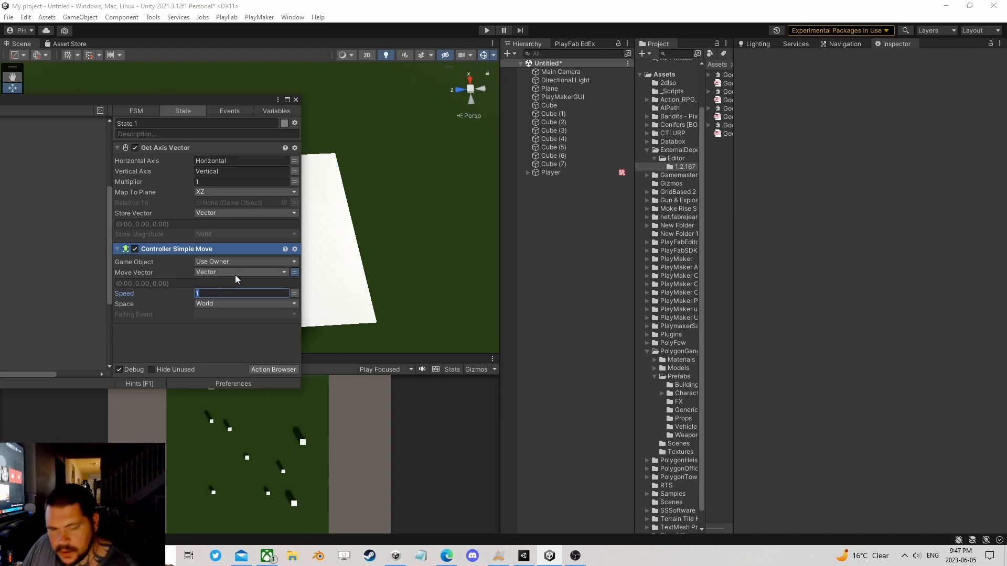
{"action": "left_click", "coordinate": [295, 99]}
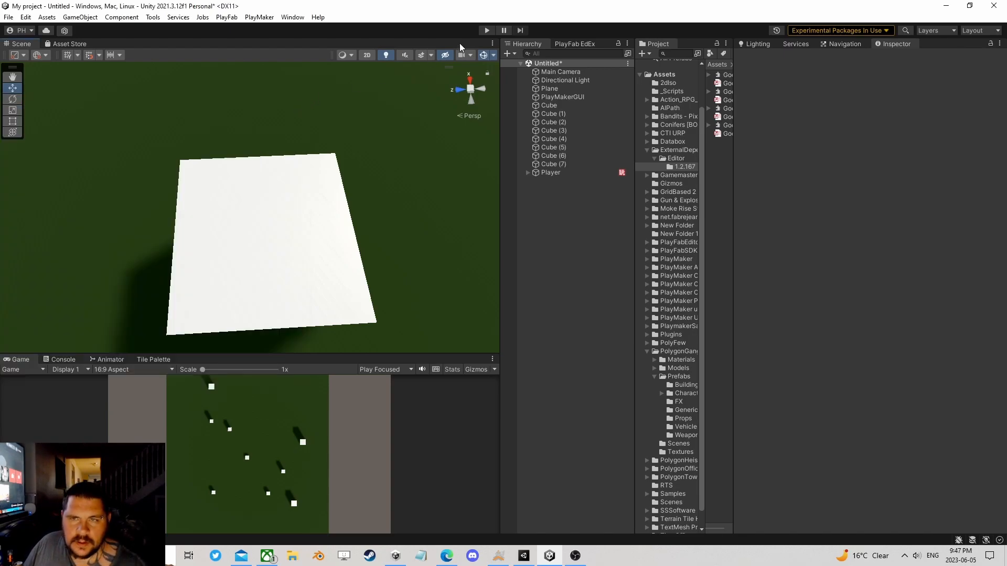
Step: Test the player's movement in Play mode, stop the test, and reopen Player's FSM for editing
{"action": "left_click", "coordinate": [486, 30]}
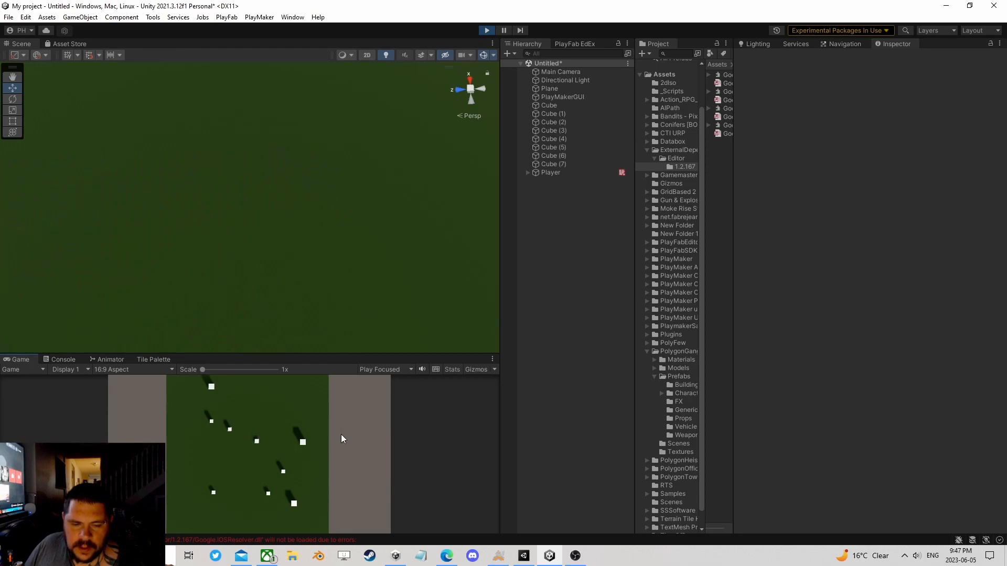
{"action": "left_click", "coordinate": [486, 29]}
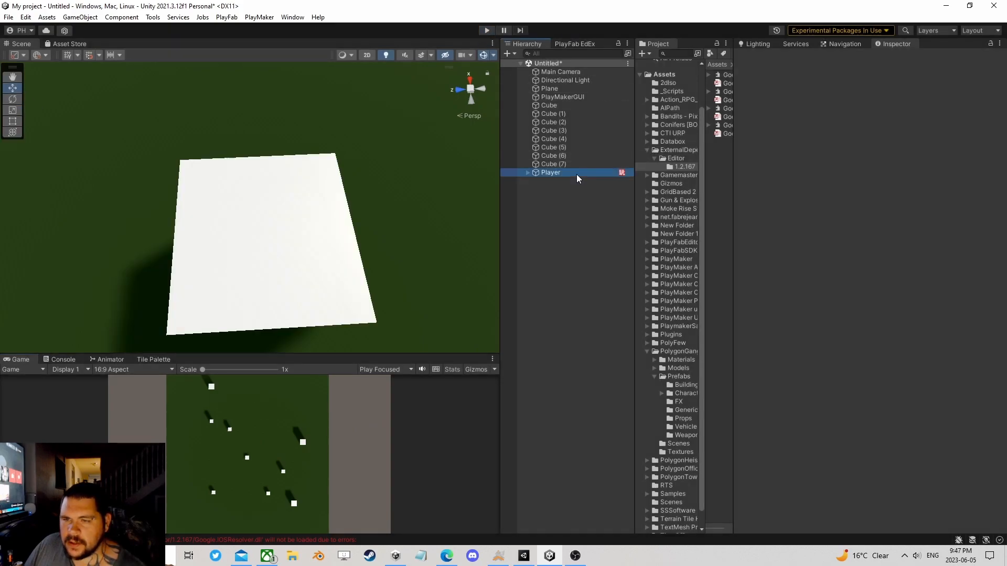
{"action": "left_click", "coordinate": [622, 172]}
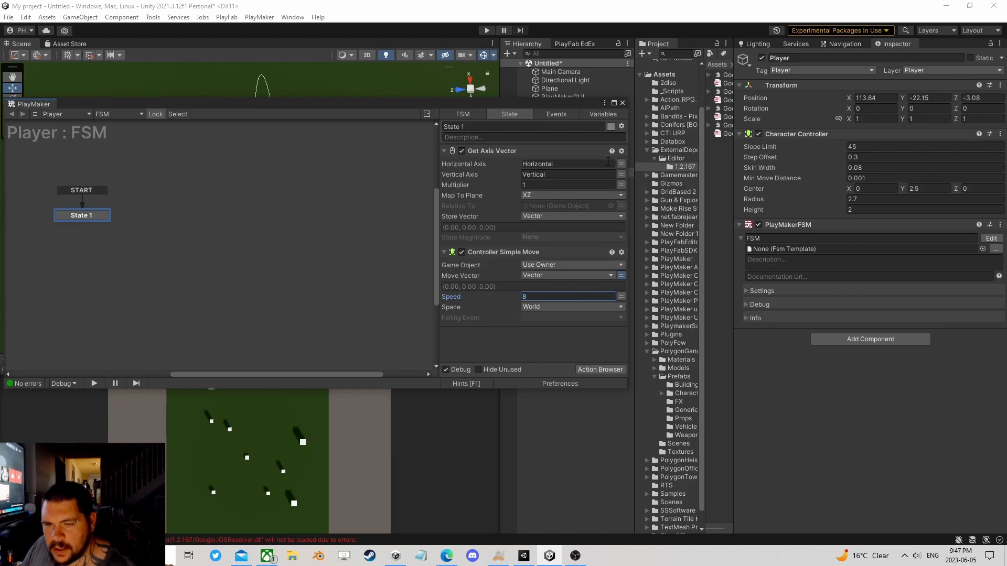
Step: Add a Smooth Look At Direction action to State 1 below Controller Simple Move
{"action": "left_click", "coordinate": [600, 369]}
{"action": "type", "text": "smoo"}
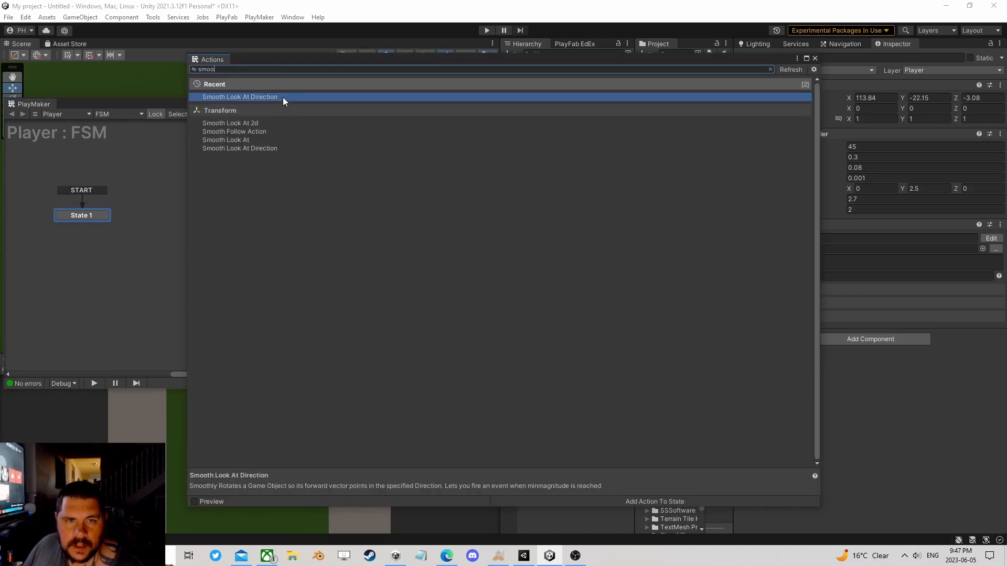
{"action": "double_click", "coordinate": [282, 96]}
{"action": "left_click", "coordinate": [815, 58]}
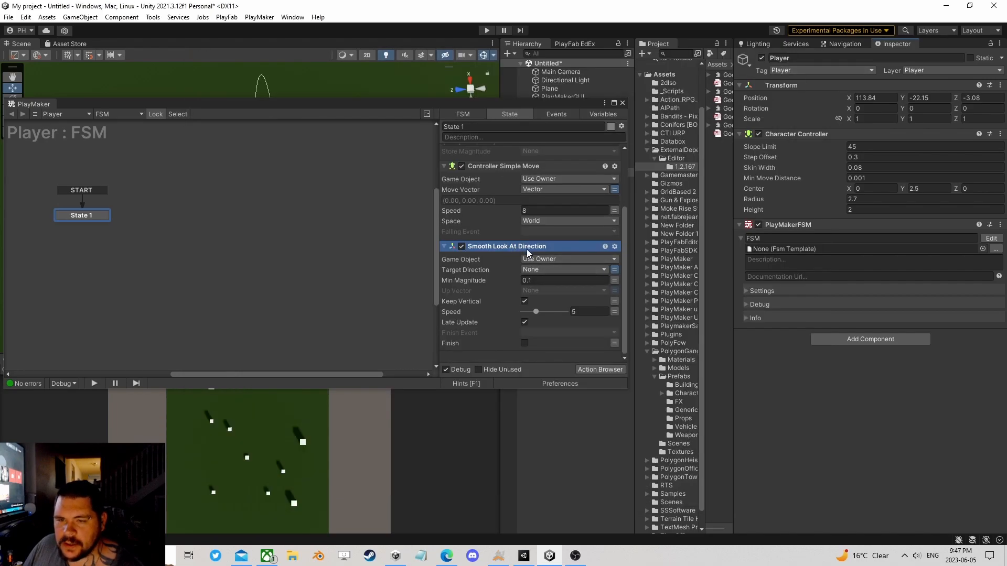
Step: Use the Vector variable as Smooth Look At Direction's target direction, set its speed to 8, and close the FSM editor
{"action": "left_click", "coordinate": [536, 269]}
{"action": "left_click", "coordinate": [545, 291]}
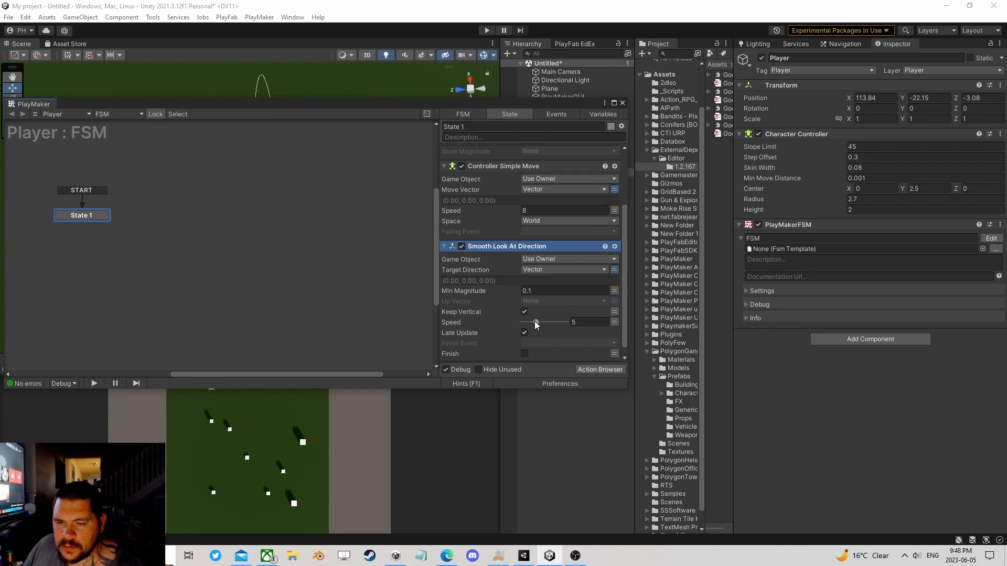
{"action": "type", "text": "8"}
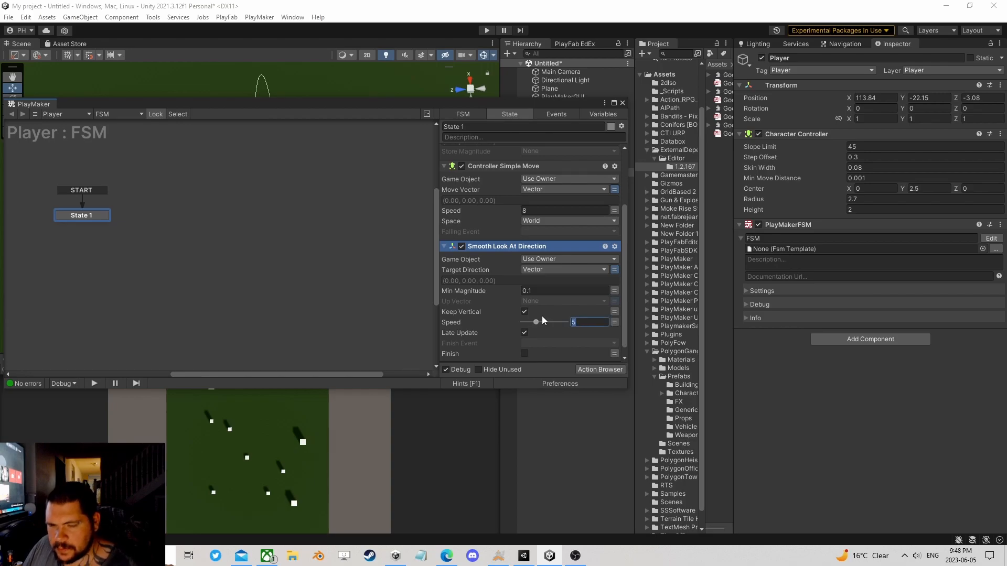
{"action": "left_click", "coordinate": [622, 103]}
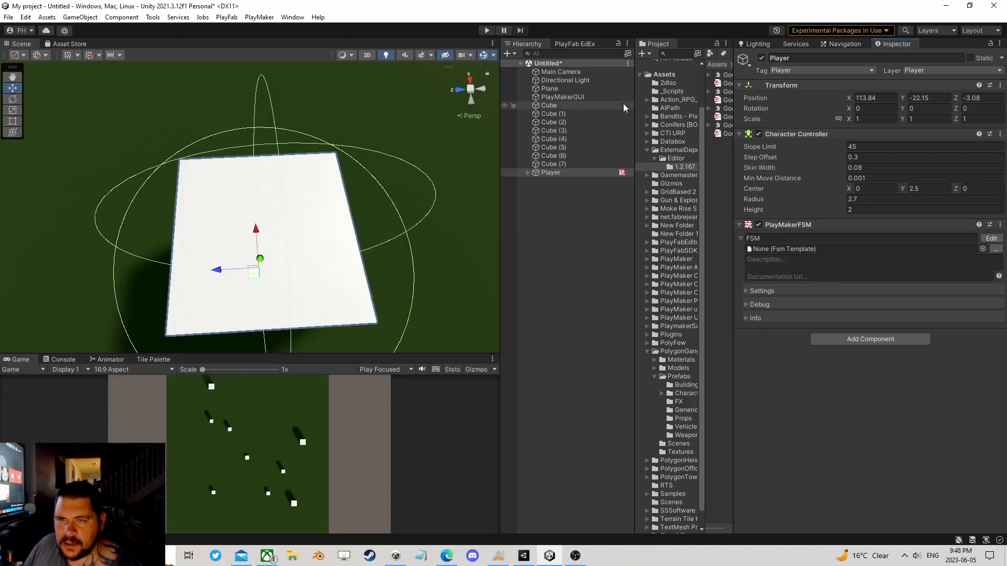
Step: Create a 3D cylinder as a child of Player and raise it to about 4 on the Y axis
{"action": "right_click", "coordinate": [555, 172]}
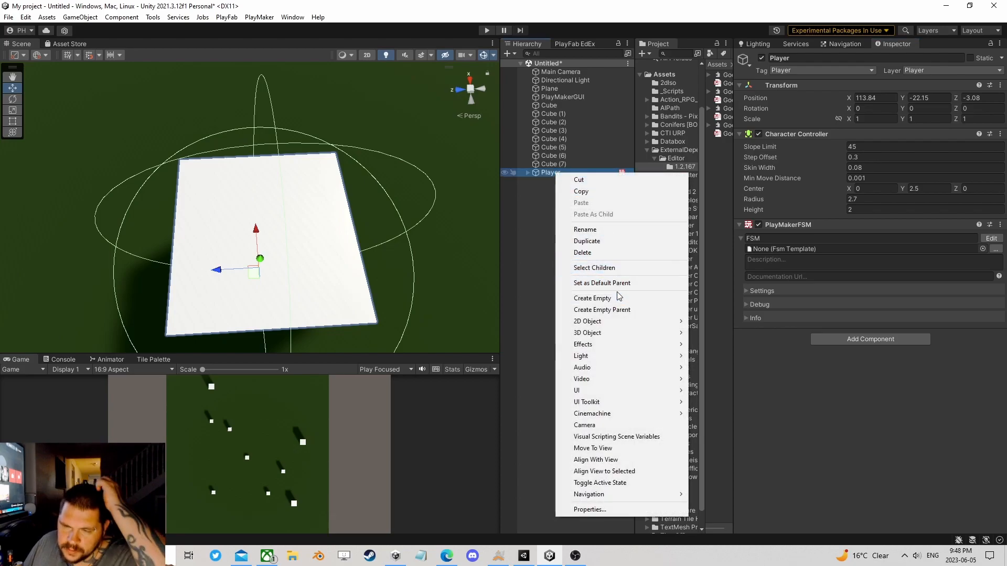
{"action": "mouse_move", "coordinate": [639, 335]}
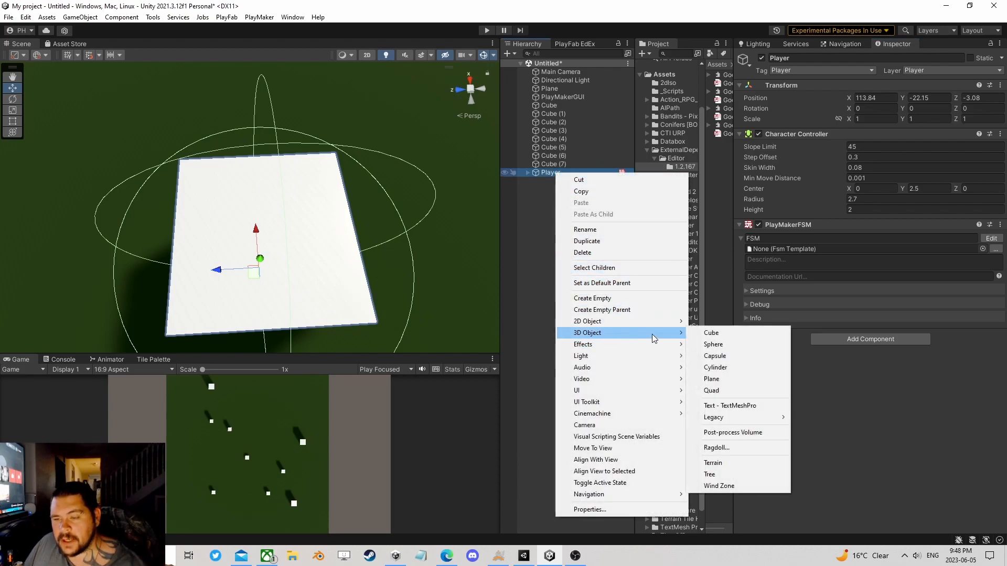
{"action": "left_click", "coordinate": [732, 372]}
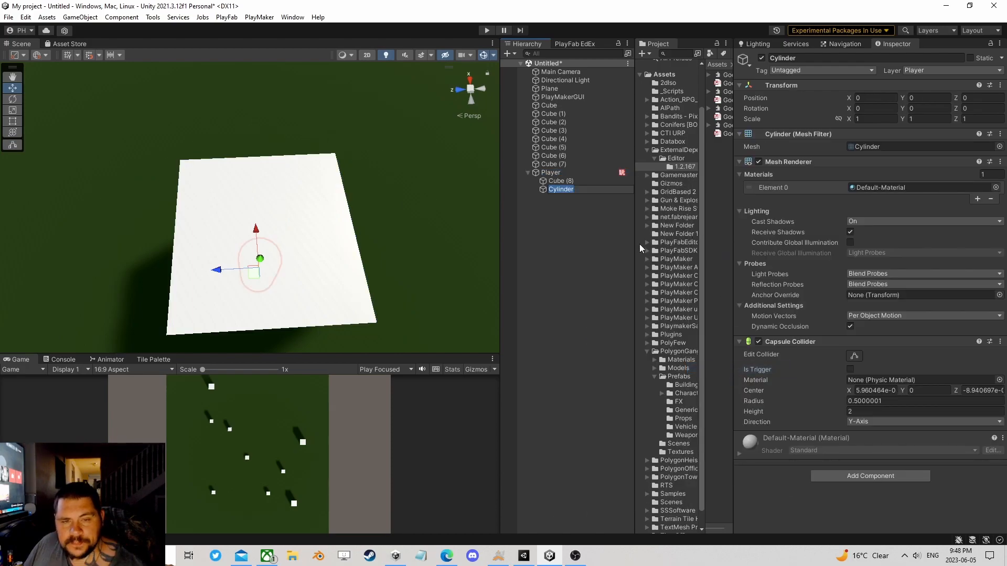
{"action": "left_click_drag", "start_coordinate": [261, 259], "coordinate": [286, 191]}
Step: Set the cylinder's rotation to 90 on X and 90 on Y
{"action": "left_click", "coordinate": [920, 118]}
{"action": "left_click", "coordinate": [880, 109]}
{"action": "type", "text": "90"}
{"action": "left_click", "coordinate": [928, 109]}
{"action": "type", "text": "90"}
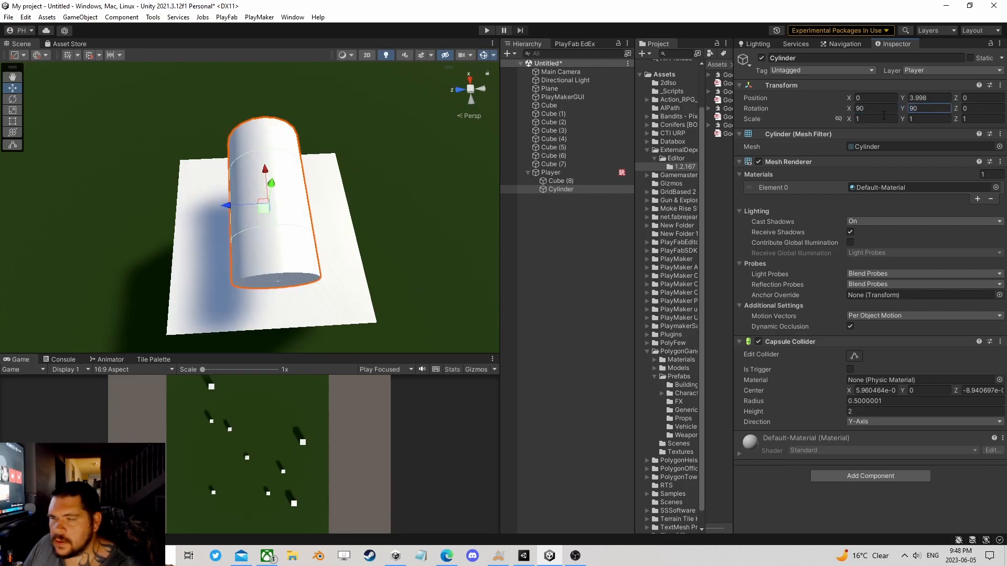
Step: Check Player's axis orientation in the scene, then set the cylinder's Y rotation to 0
{"action": "left_click", "coordinate": [561, 172]}
{"action": "left_click_drag", "start_coordinate": [475, 184], "coordinate": [474, 114], "text": "alt"}
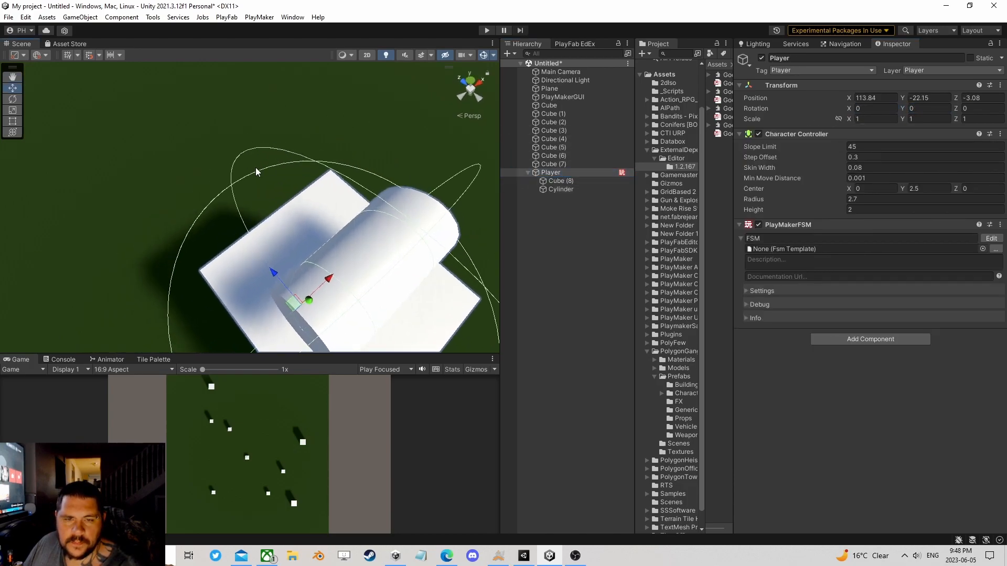
{"action": "left_click_drag", "start_coordinate": [361, 152], "coordinate": [317, 198], "text": "alt"}
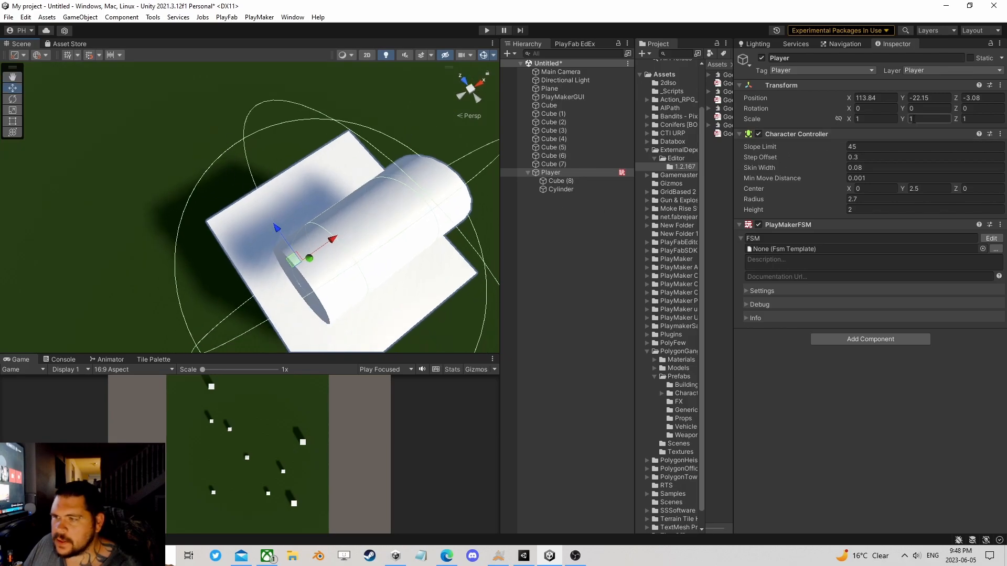
{"action": "left_click", "coordinate": [559, 187]}
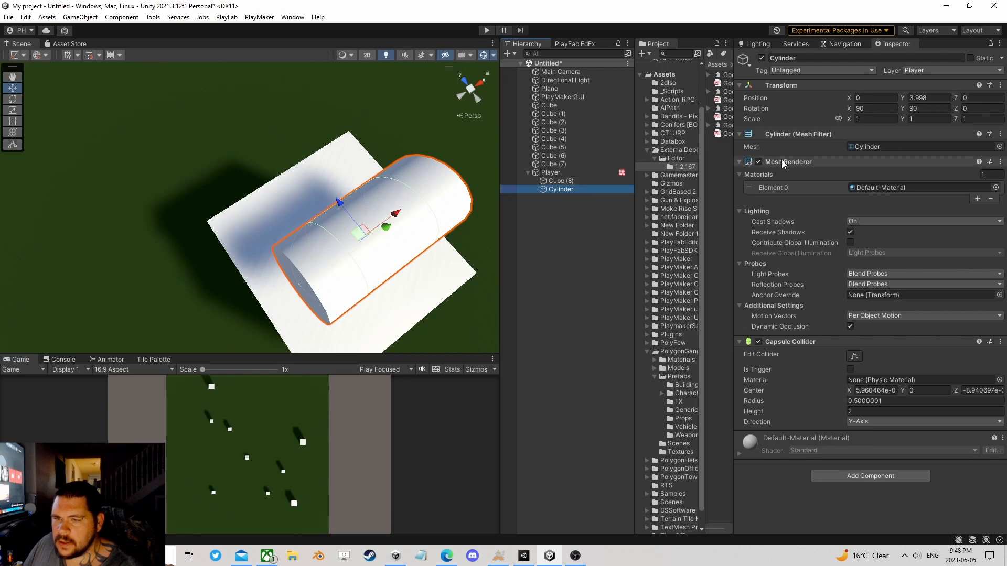
{"action": "left_click", "coordinate": [908, 109]}
{"action": "type", "text": "0"}
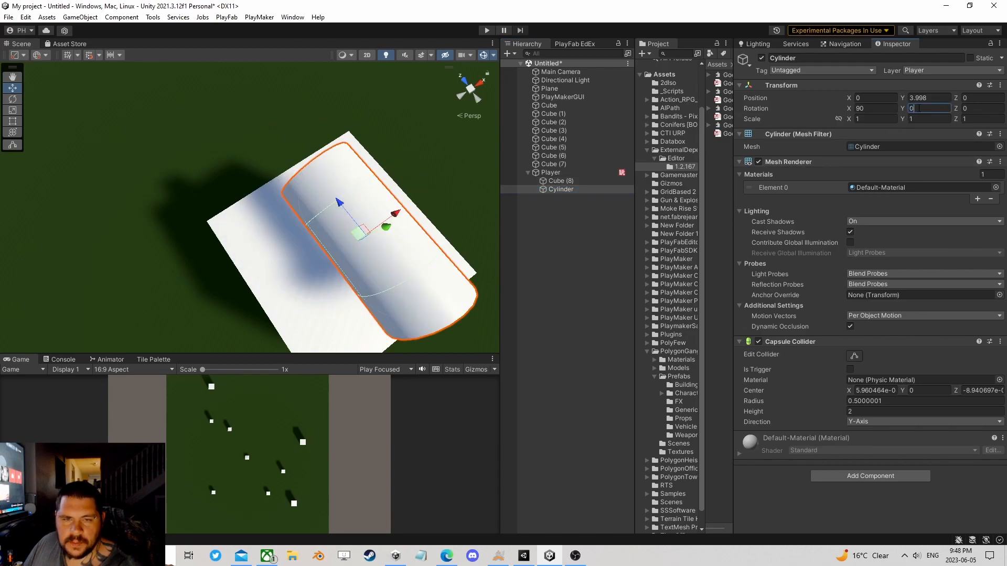
Step: Set the cylinder's Y scale to 3 and move it forward to about Y 2.97, Z 1.82
{"action": "left_click", "coordinate": [917, 119]}
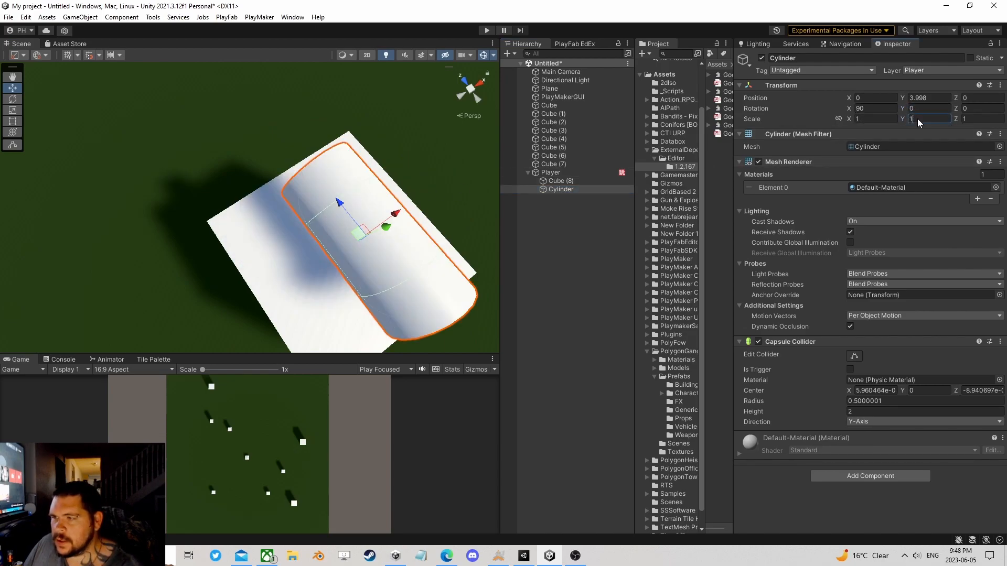
{"action": "type", "text": "3"}
{"action": "key", "text": "Return"}
{"action": "left_click_drag", "start_coordinate": [336, 203], "coordinate": [283, 146]}
{"action": "scroll", "coordinate": [329, 141], "scroll_direction": "down", "scroll_amount": 8}
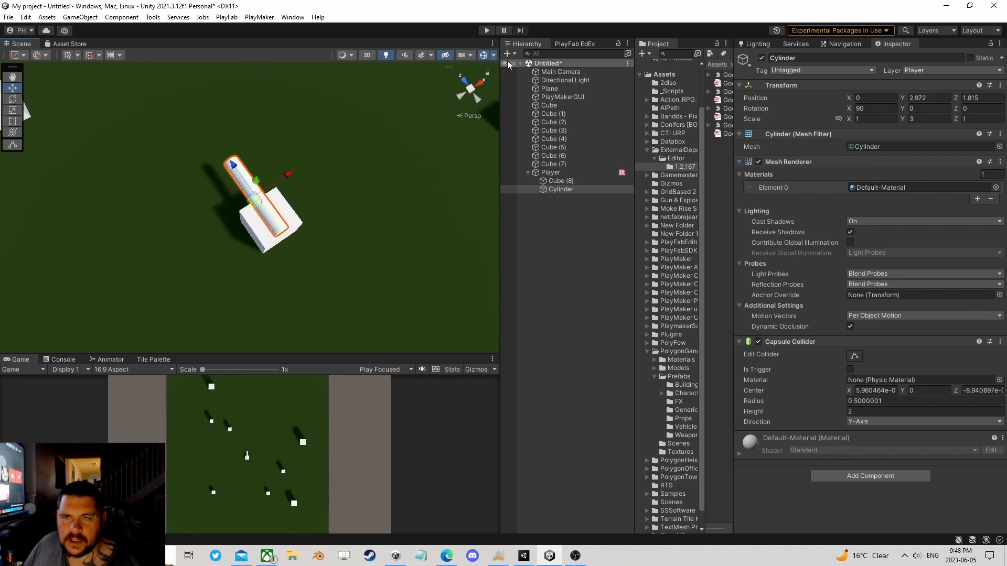
Step: Test the player's movement and turning toward the input direction in Play mode, and stop the test
{"action": "left_click", "coordinate": [486, 30]}
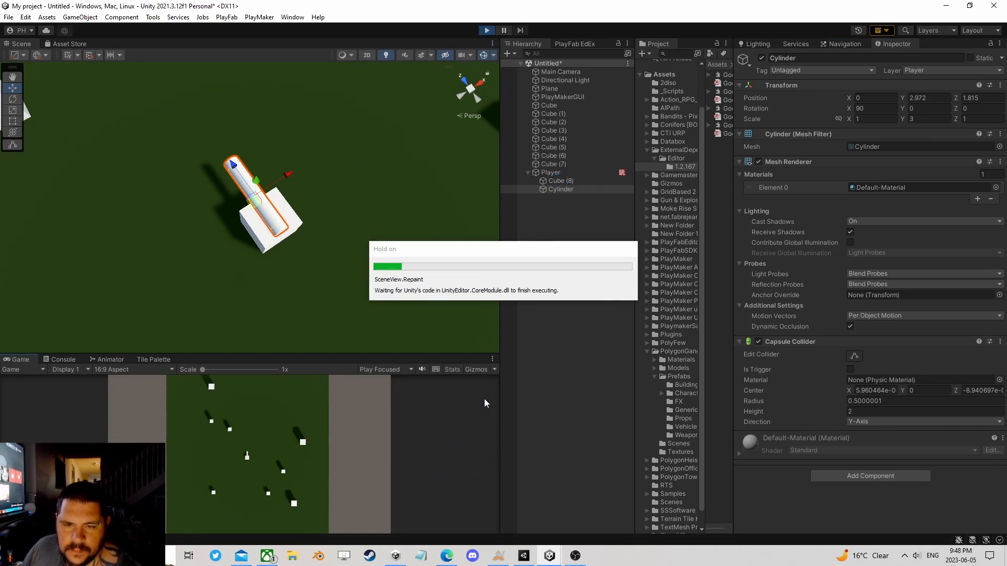
{"action": "key", "text": "w"}
{"action": "key", "text": "a"}
{"action": "key", "text": "w"}
{"action": "key", "text": "a"}
{"action": "key", "text": "w"}
{"action": "key", "text": "d"}
{"action": "key", "text": "w"}
{"action": "key", "text": "a"}
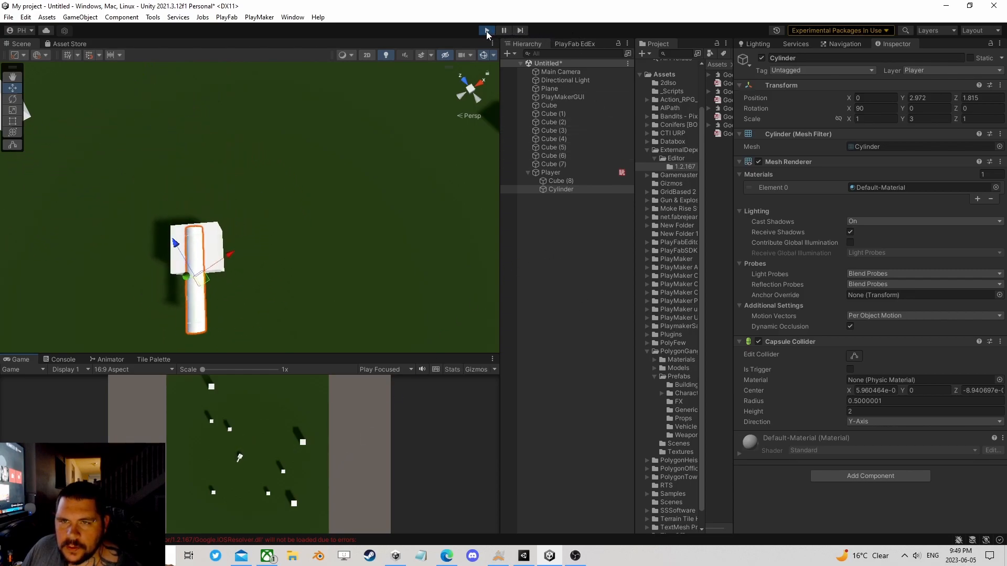
{"action": "left_click", "coordinate": [486, 31]}
Step: Rename Player's existing PlayMaker FSM to Move
{"action": "scroll", "coordinate": [341, 225], "scroll_direction": "down", "scroll_amount": 7}
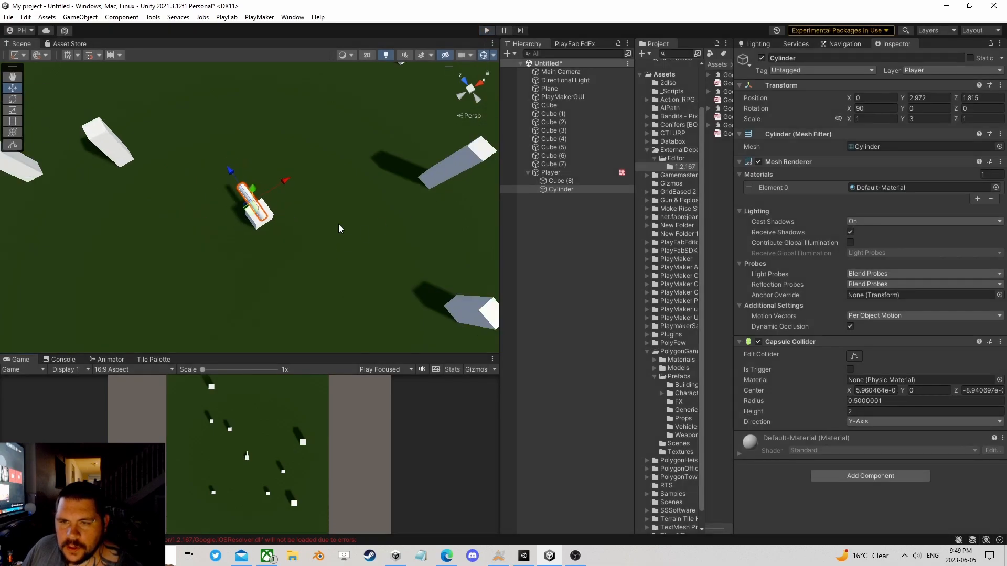
{"action": "scroll", "coordinate": [336, 223], "scroll_direction": "up", "scroll_amount": 4}
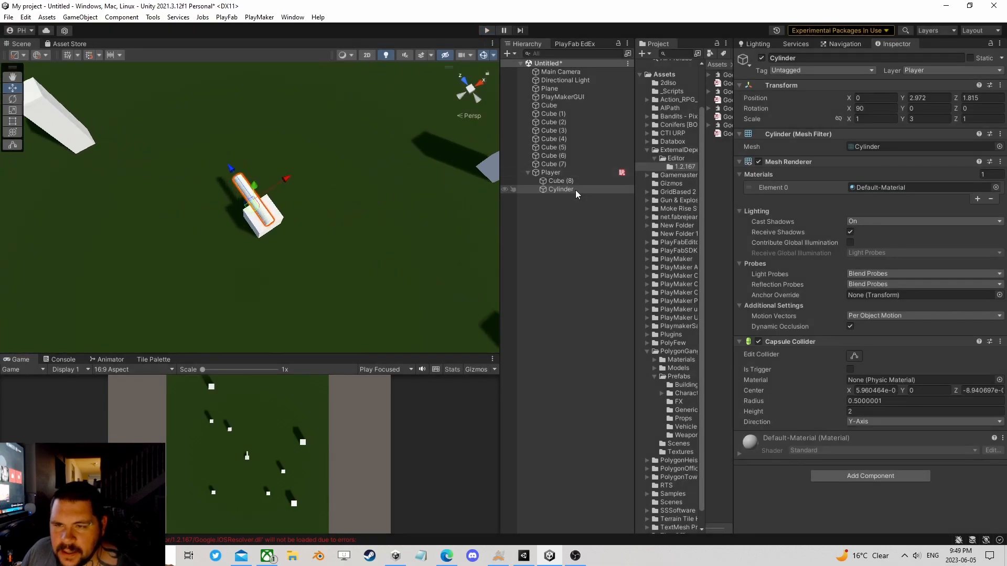
{"action": "left_click", "coordinate": [559, 173]}
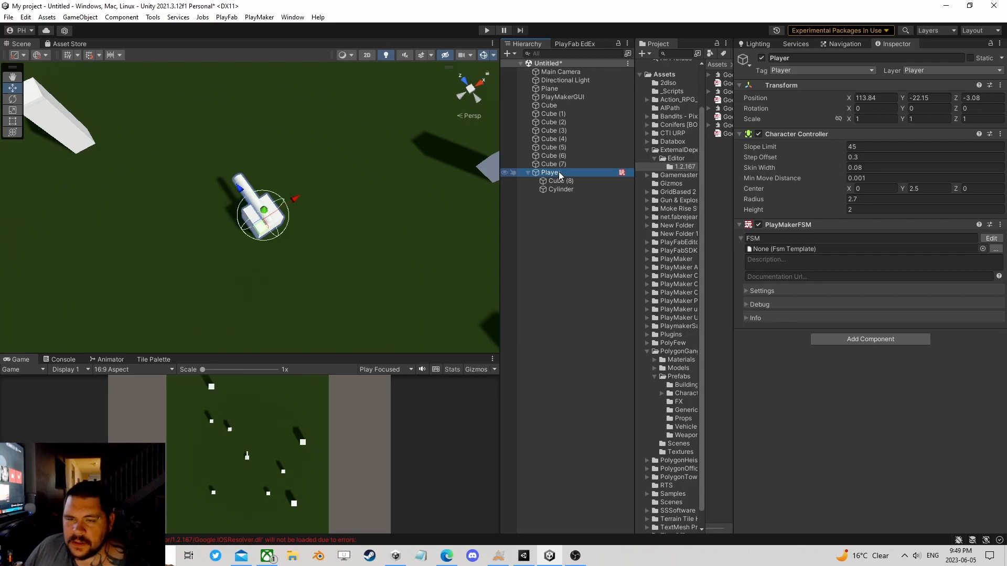
{"action": "left_click", "coordinate": [795, 238]}
{"action": "type", "text": "Move"}
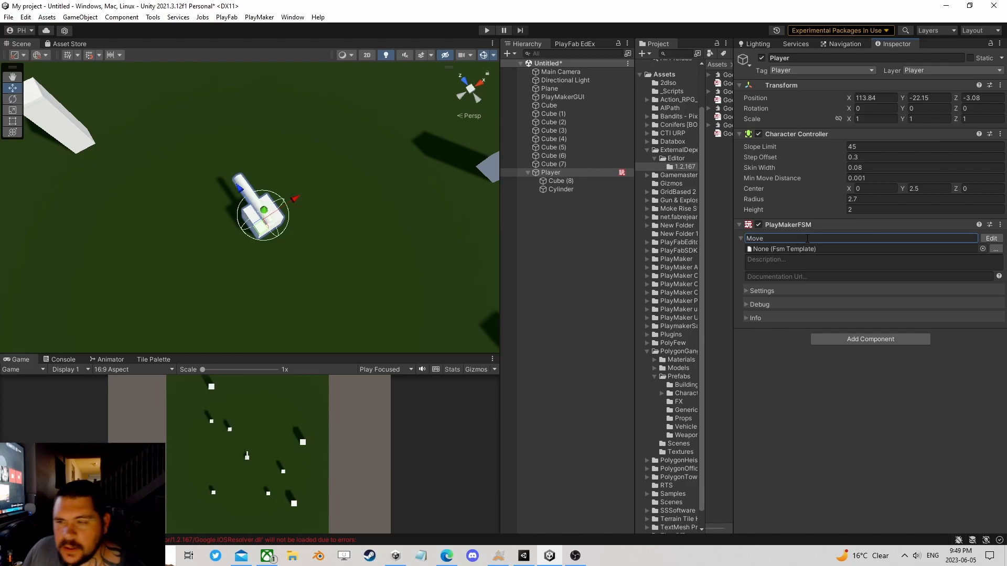
Step: Add a second PlayMakerFSM component to Player and name it Health
{"action": "left_click", "coordinate": [844, 339]}
{"action": "left_click", "coordinate": [842, 373]}
{"action": "left_click", "coordinate": [797, 348]}
{"action": "type", "text": "Health"}
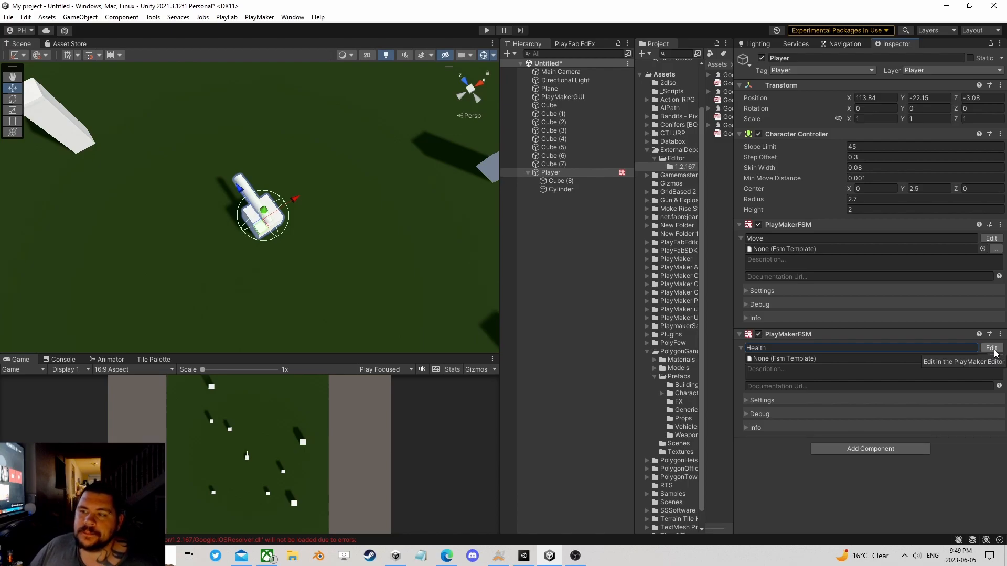
Step: Open the Health FSM for editing and add two global events named Damage and Heal
{"action": "left_click", "coordinate": [991, 348]}
{"action": "left_click_drag", "start_coordinate": [344, 108], "coordinate": [447, 109]}
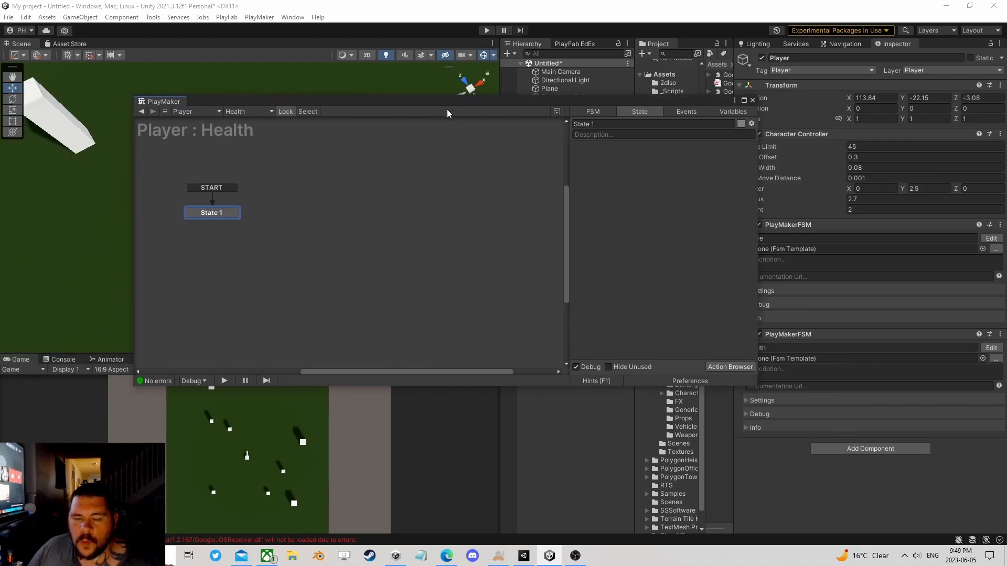
{"action": "left_click", "coordinate": [686, 111]}
{"action": "left_click", "coordinate": [641, 355]}
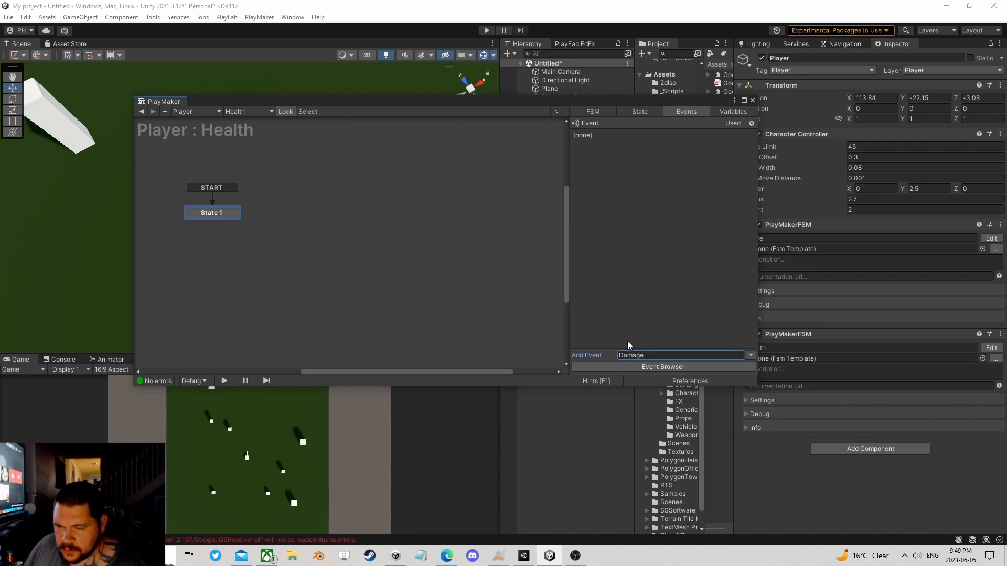
{"action": "key", "text": "Return"}
{"action": "left_click", "coordinate": [639, 352]}
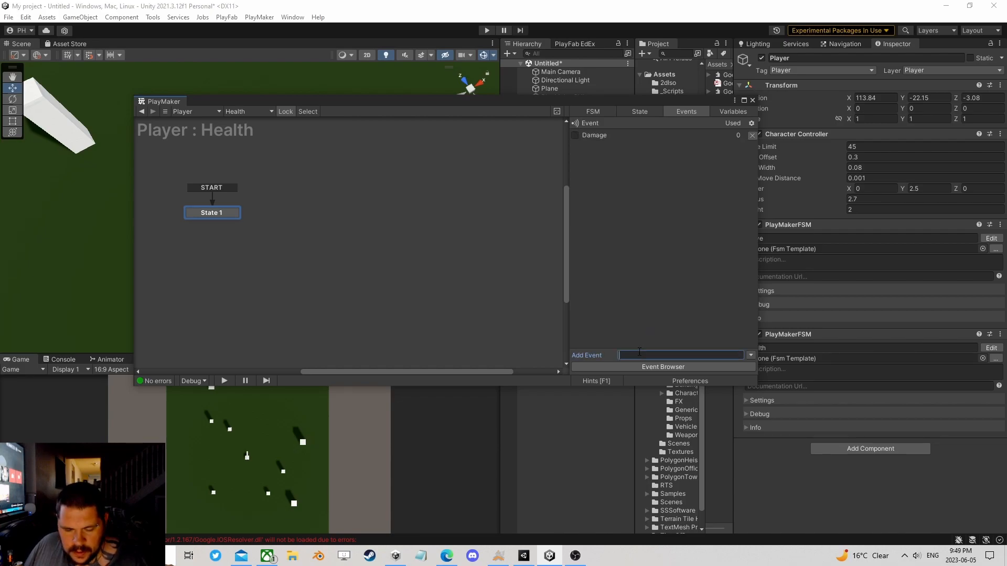
{"action": "left_click", "coordinate": [575, 135]}
{"action": "left_click", "coordinate": [577, 144]}
Step: Add two new states to the Health FSM graph beside State 1
{"action": "right_click", "coordinate": [299, 207]}
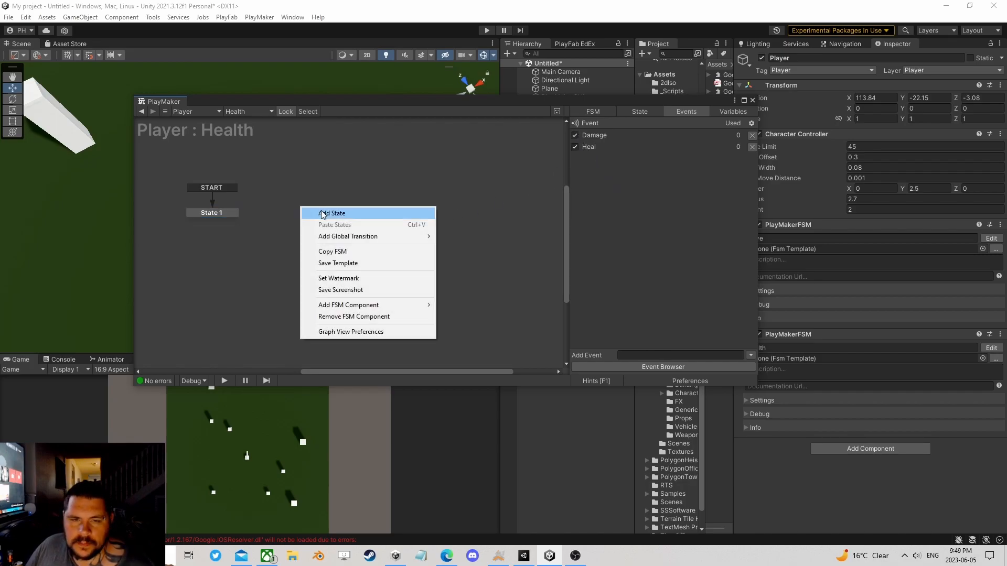
{"action": "left_click", "coordinate": [314, 212]}
{"action": "right_click", "coordinate": [424, 207]}
{"action": "left_click", "coordinate": [441, 211]}
Step: Add a Damage global transition to State 2 and a Heal global transition to State 3
{"action": "right_click", "coordinate": [326, 210]}
{"action": "mouse_move", "coordinate": [357, 228]}
{"action": "left_click", "coordinate": [458, 227]}
{"action": "right_click", "coordinate": [455, 209]}
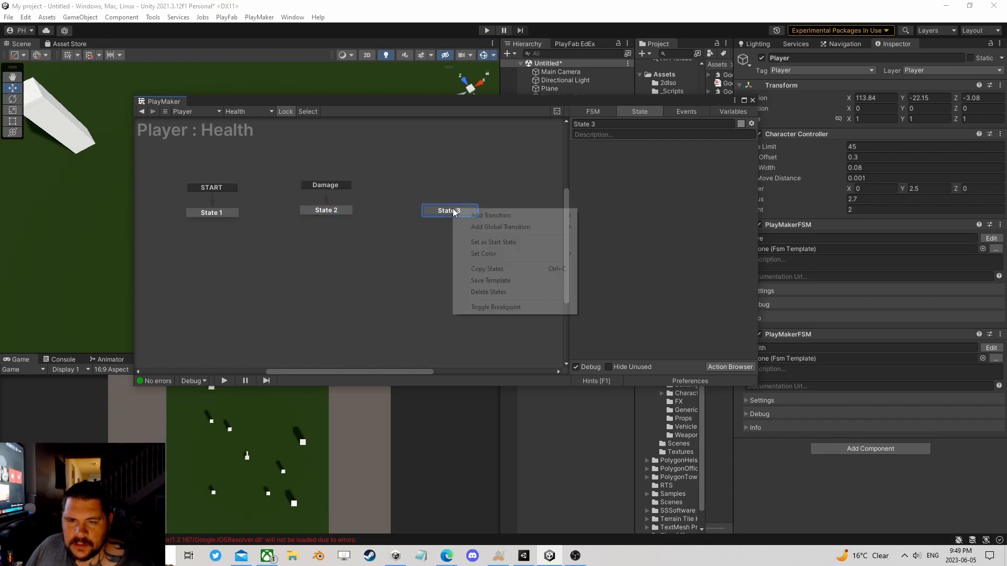
{"action": "mouse_move", "coordinate": [492, 226]}
{"action": "left_click", "coordinate": [619, 239]}
Step: Move State 3 close beside State 2 in the graph and keep State 3 selected
{"action": "left_click_drag", "start_coordinate": [456, 211], "coordinate": [396, 210]}
{"action": "left_click", "coordinate": [341, 210]}
{"action": "left_click", "coordinate": [373, 209]}
{"action": "left_click", "coordinate": [336, 209]}
{"action": "left_click", "coordinate": [374, 208]}
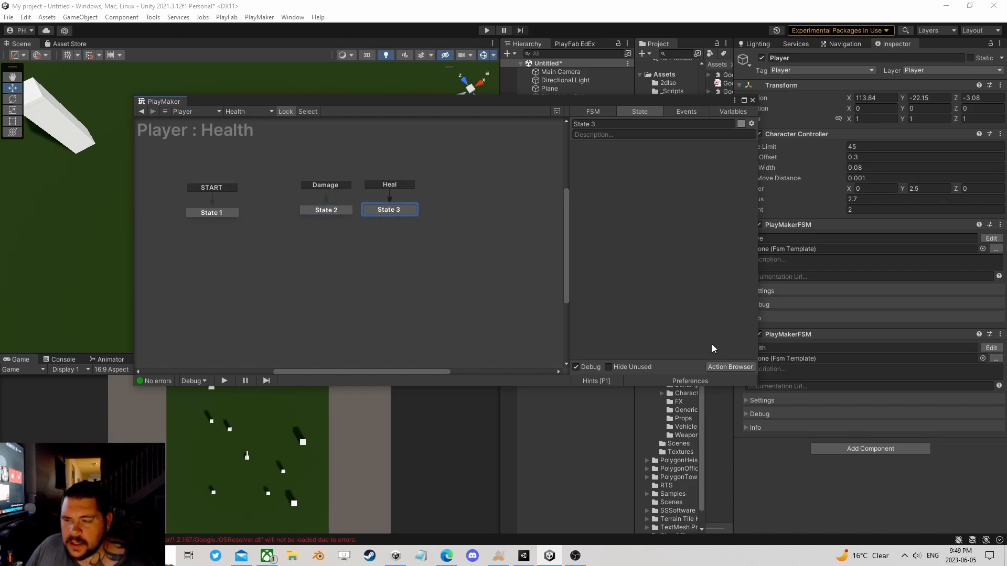
Step: Find the Get Event Properties action and add it to State 3
{"action": "left_click", "coordinate": [743, 369]}
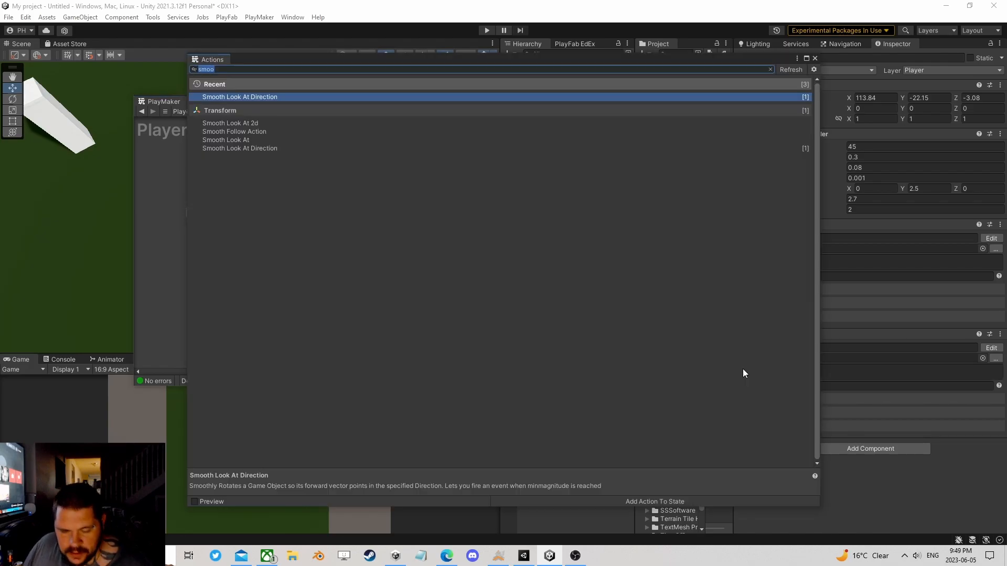
{"action": "type", "text": "event "}
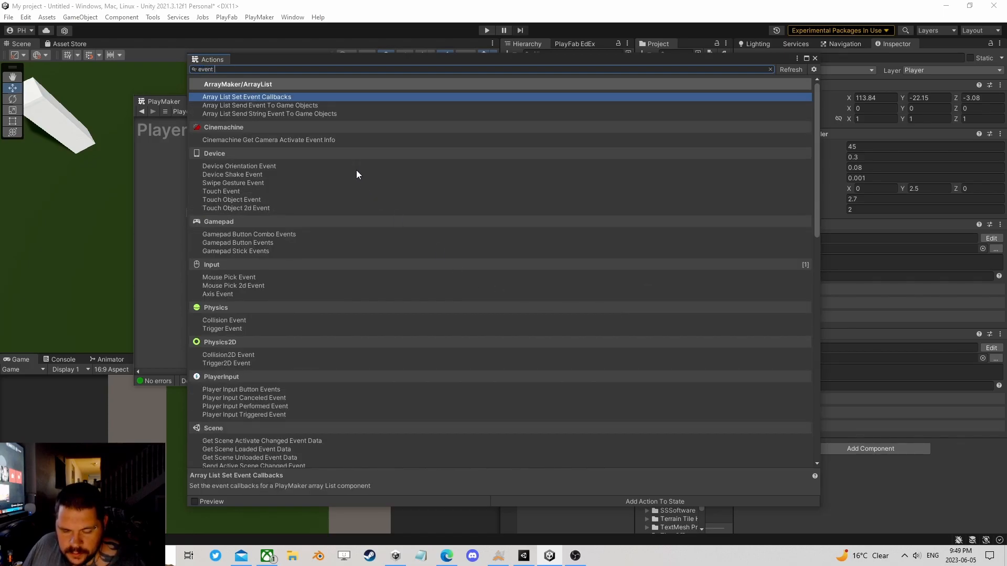
{"action": "type", "text": "pr"}
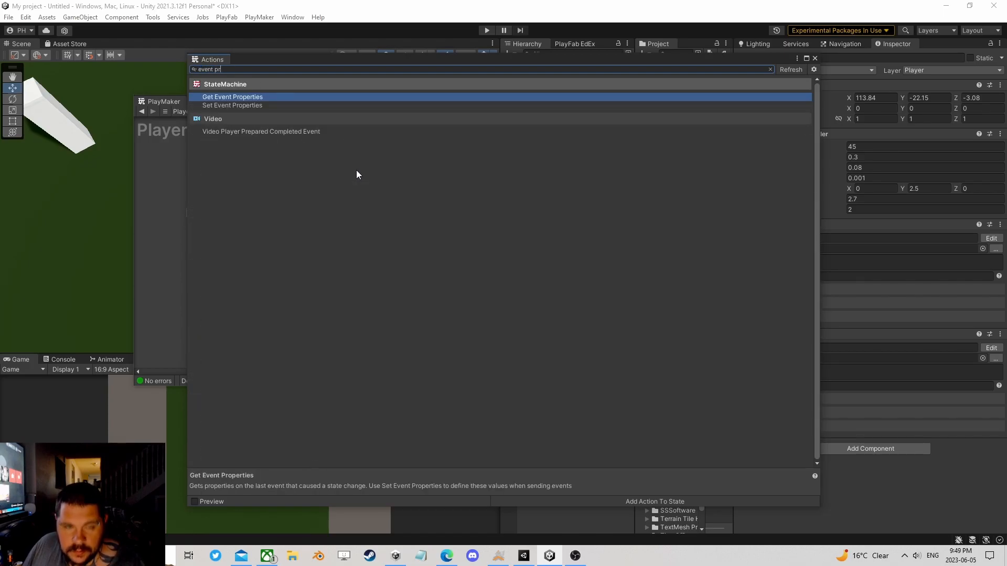
{"action": "double_click", "coordinate": [241, 97]}
{"action": "left_click", "coordinate": [815, 58]}
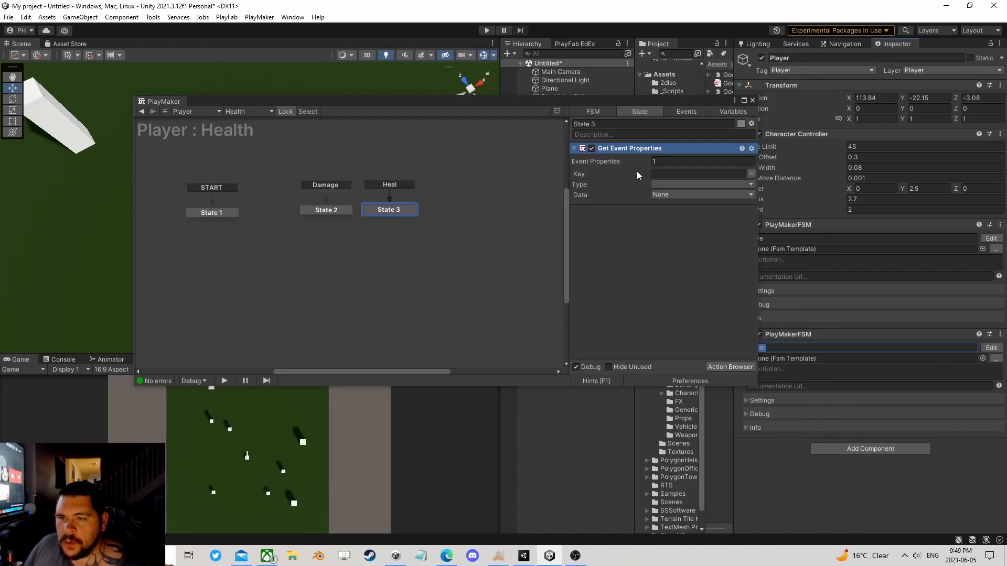
{"action": "left_click", "coordinate": [267, 17]}
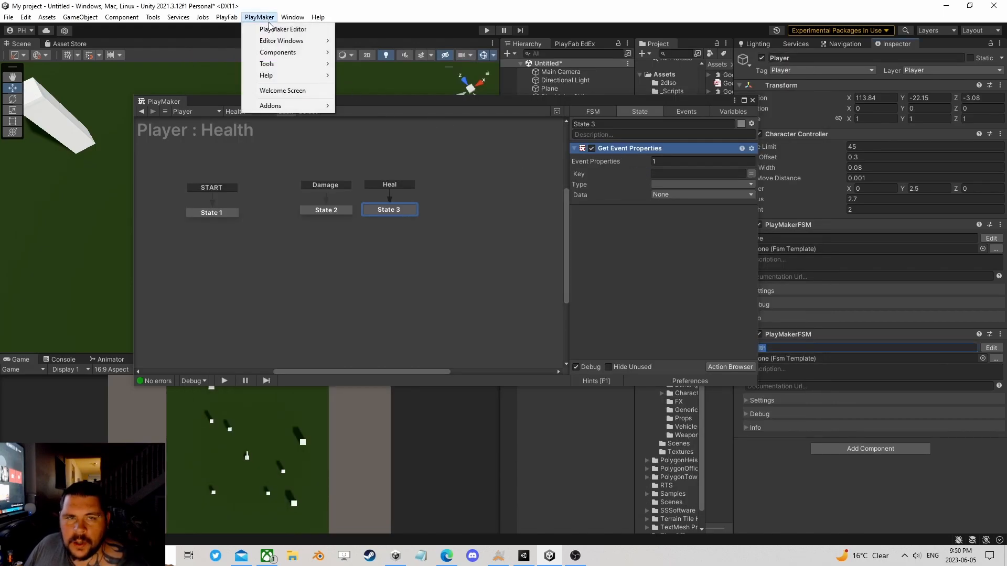
{"action": "mouse_move", "coordinate": [286, 63]}
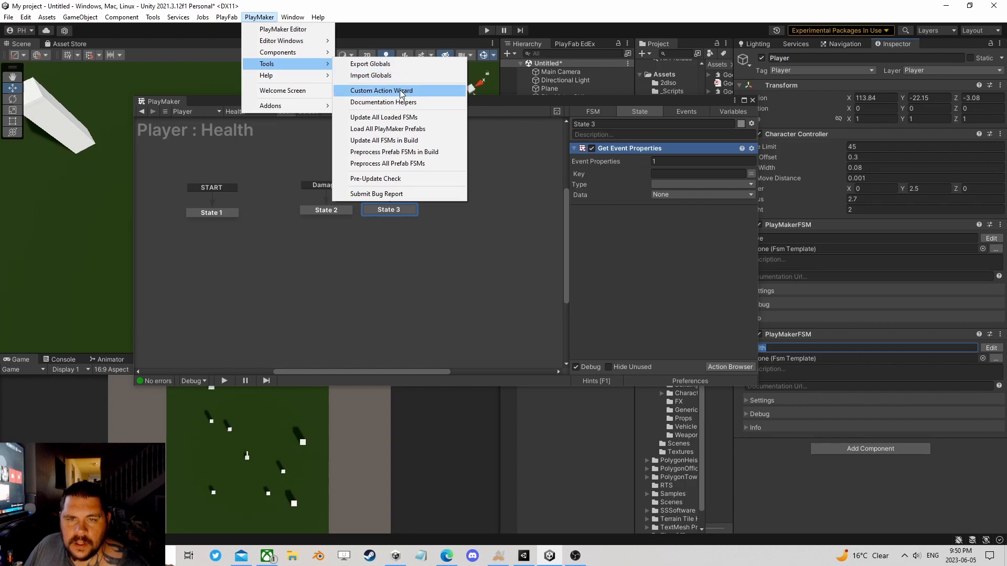
{"action": "mouse_move", "coordinate": [323, 104]}
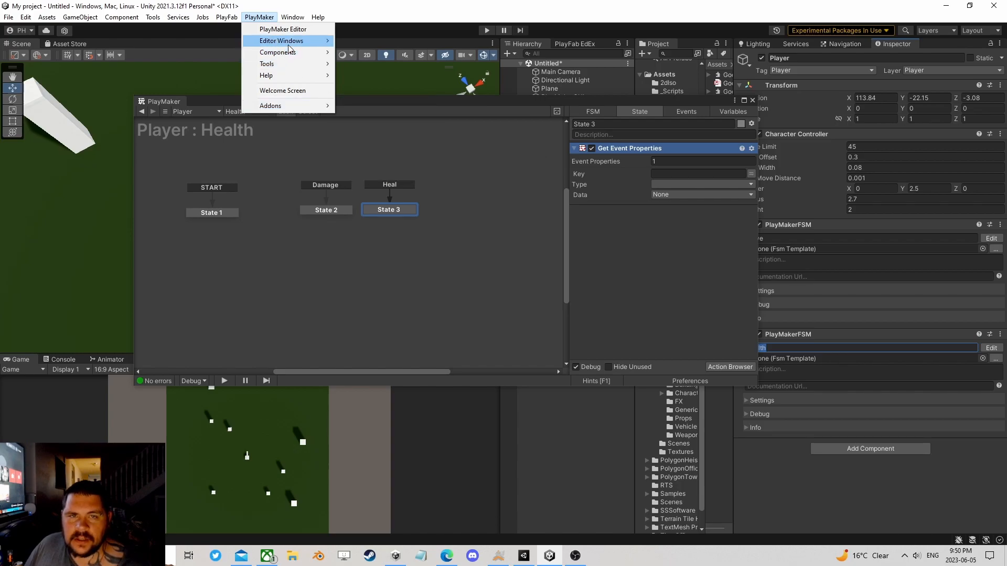
{"action": "left_click", "coordinate": [282, 91]}
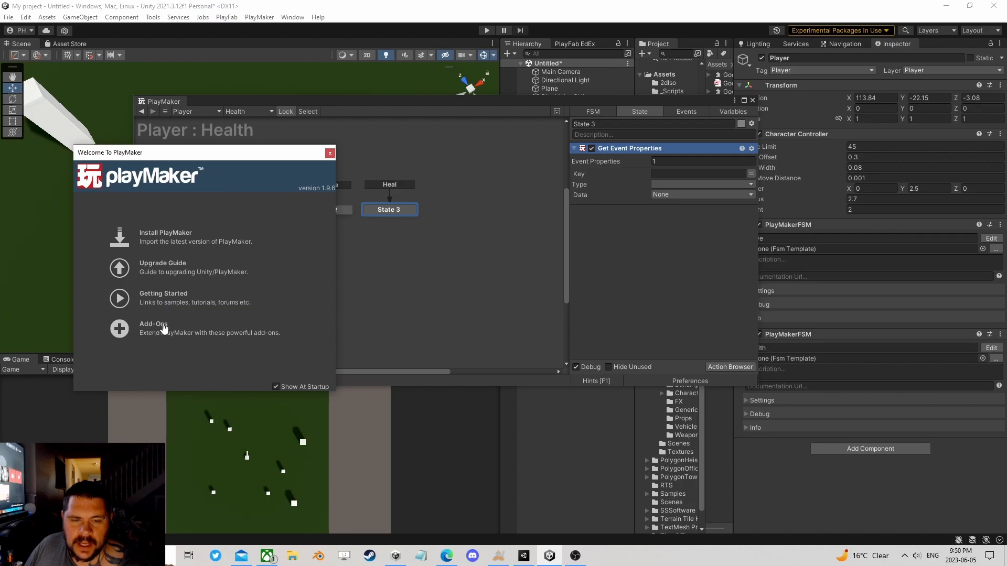
{"action": "left_click", "coordinate": [329, 153]}
Step: Open the PlayMaker Ecosystem Browser and search it for "arraymaker"
{"action": "left_click", "coordinate": [259, 17]}
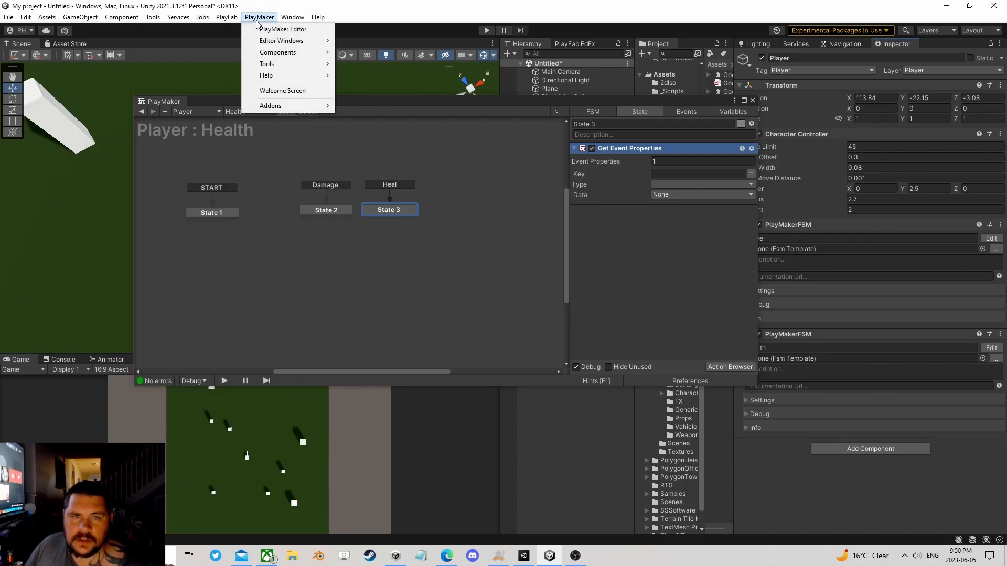
{"action": "mouse_move", "coordinate": [283, 106]}
{"action": "mouse_move", "coordinate": [363, 152]}
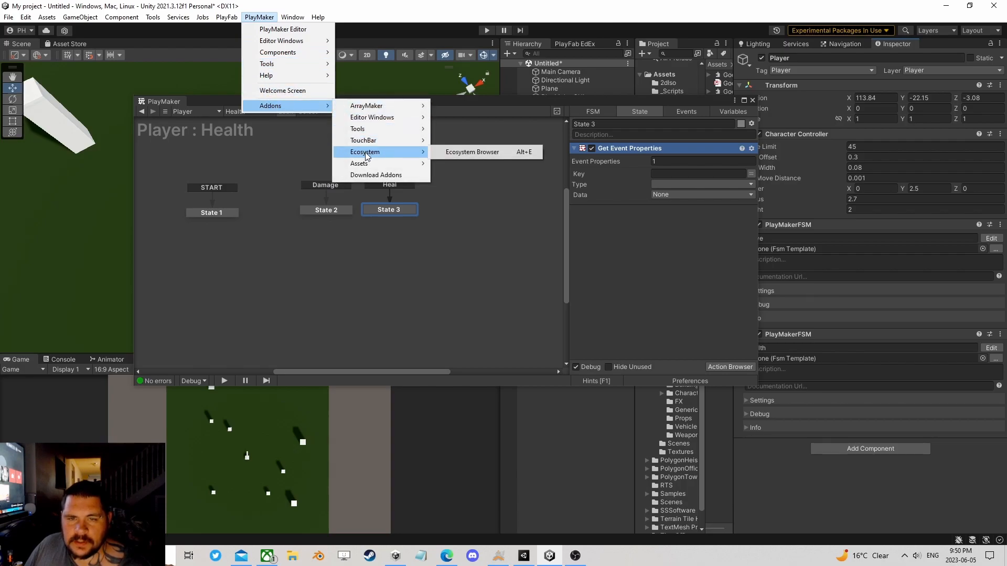
{"action": "left_click", "coordinate": [467, 152]}
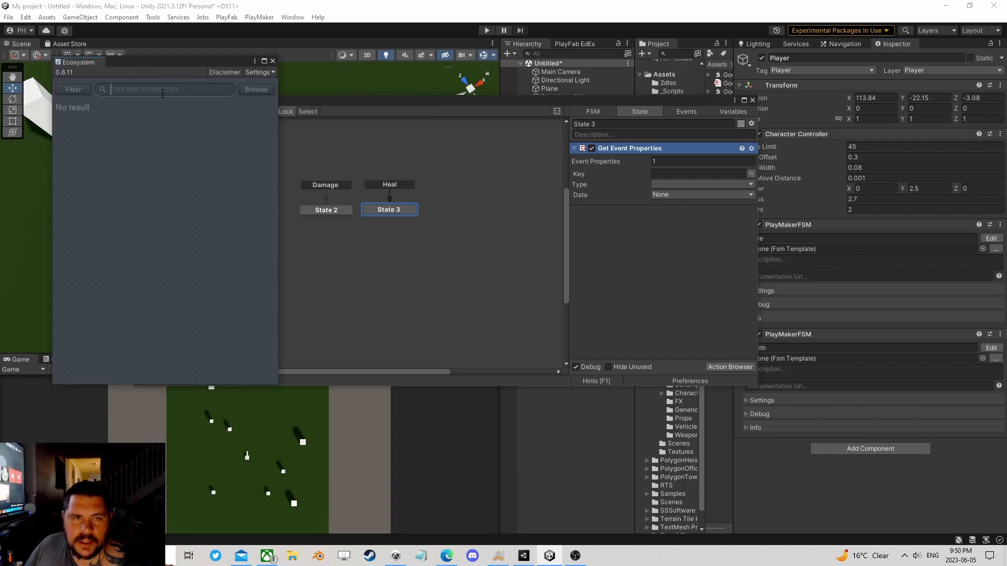
{"action": "type", "text": "arr"}
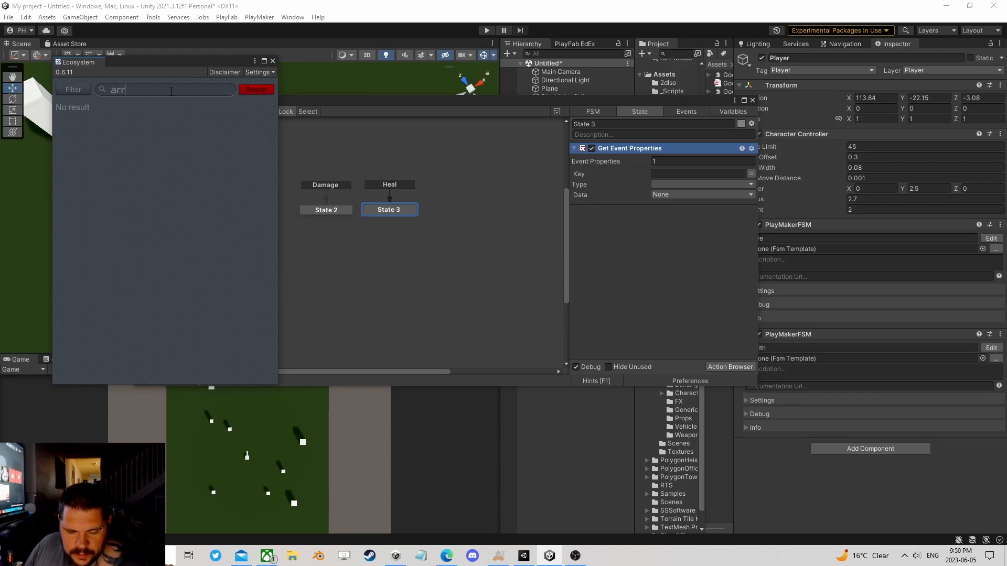
{"action": "type", "text": "aymarker"}
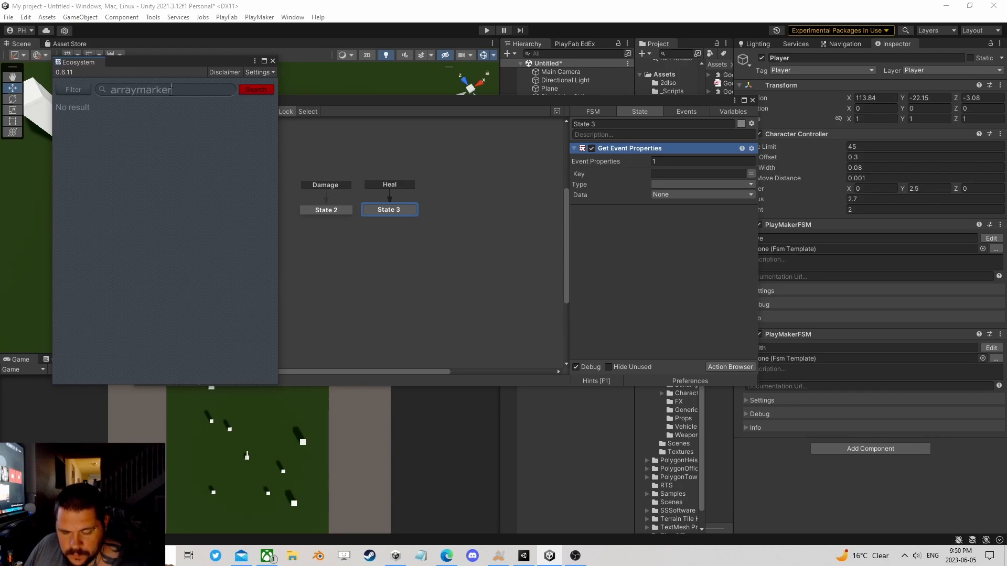
{"action": "key", "text": "Return"}
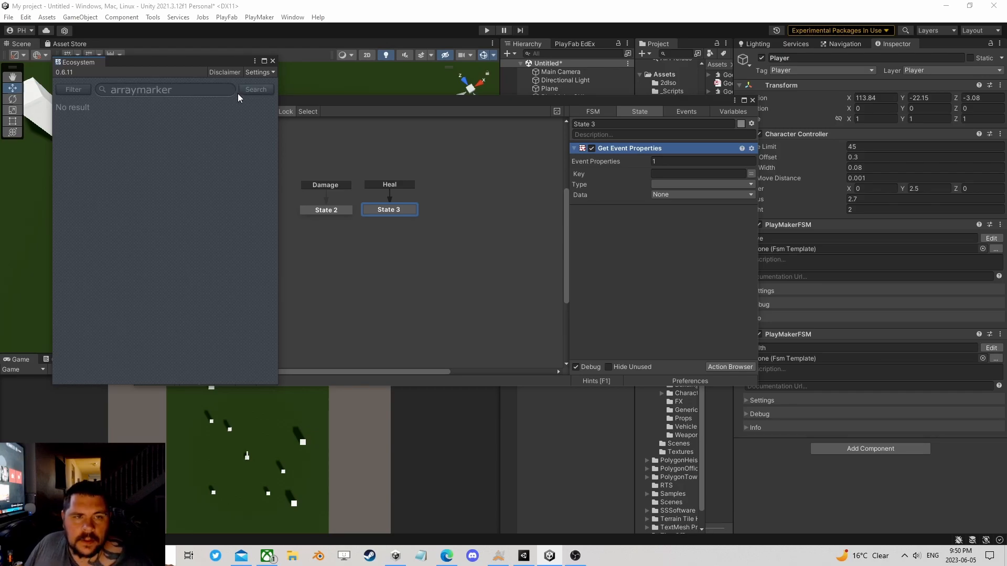
{"action": "left_click", "coordinate": [154, 89]}
{"action": "key", "text": "BackSpace"}
{"action": "left_click", "coordinate": [266, 90]}
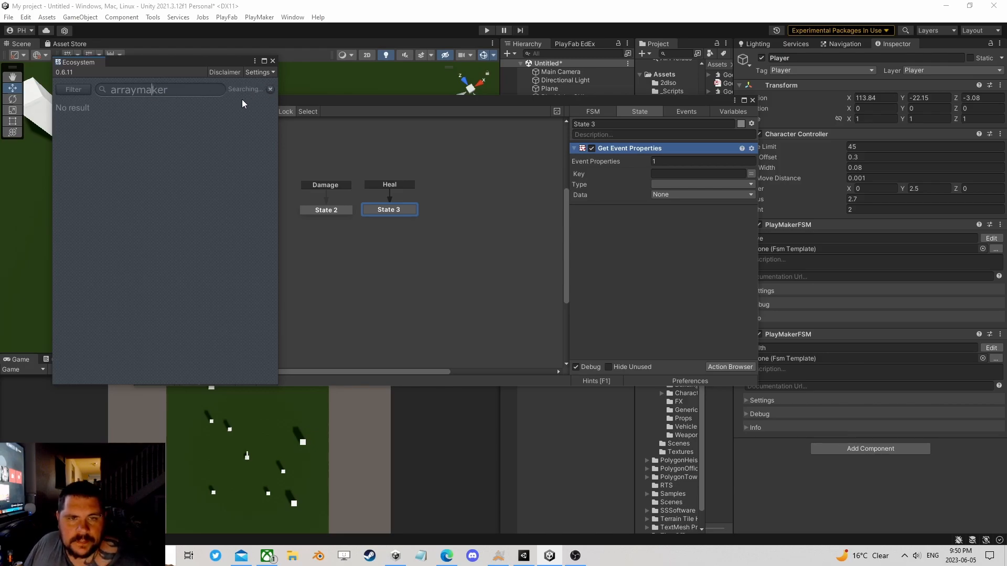
Step: Look through the Ecosystem results for the Array Maker package and close the browser
{"action": "scroll", "coordinate": [183, 163], "scroll_direction": "down", "scroll_amount": 9}
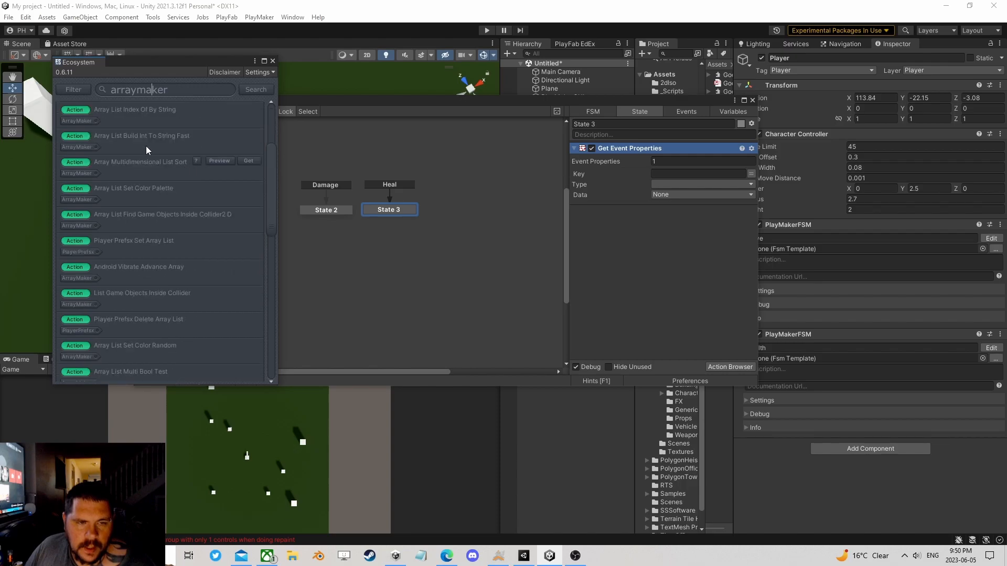
{"action": "scroll", "coordinate": [168, 257], "scroll_direction": "down", "scroll_amount": 5}
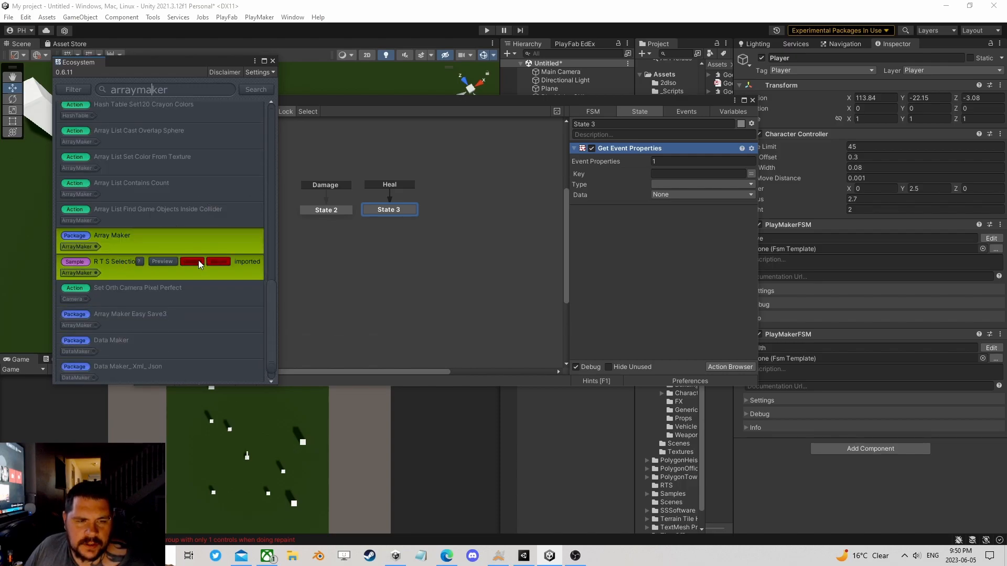
{"action": "left_click", "coordinate": [273, 61]}
Step: Set State 3's Get Event Properties key to Value with type Int, storing its data in a new variable named Value
{"action": "left_click", "coordinate": [669, 174]}
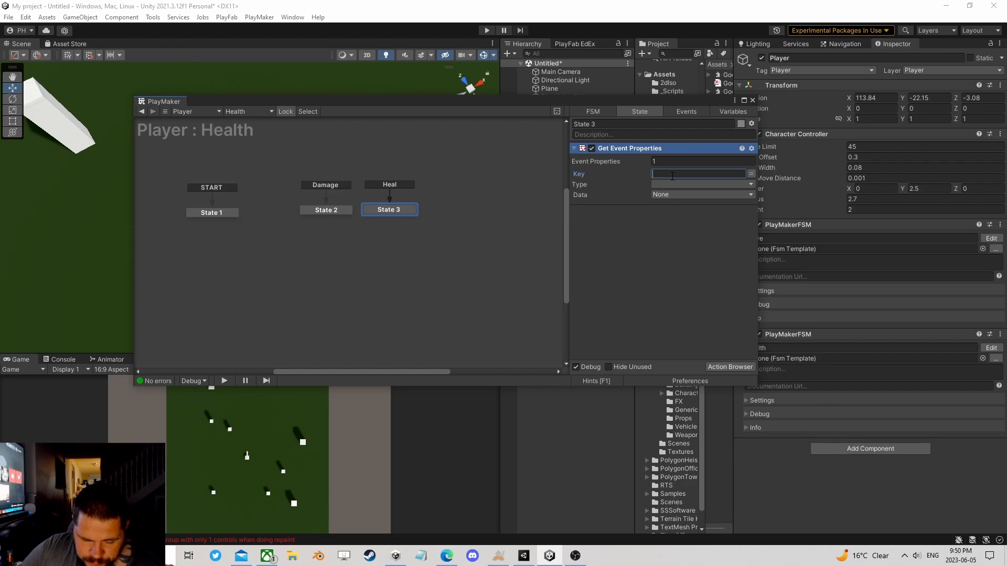
{"action": "type", "text": "Value"}
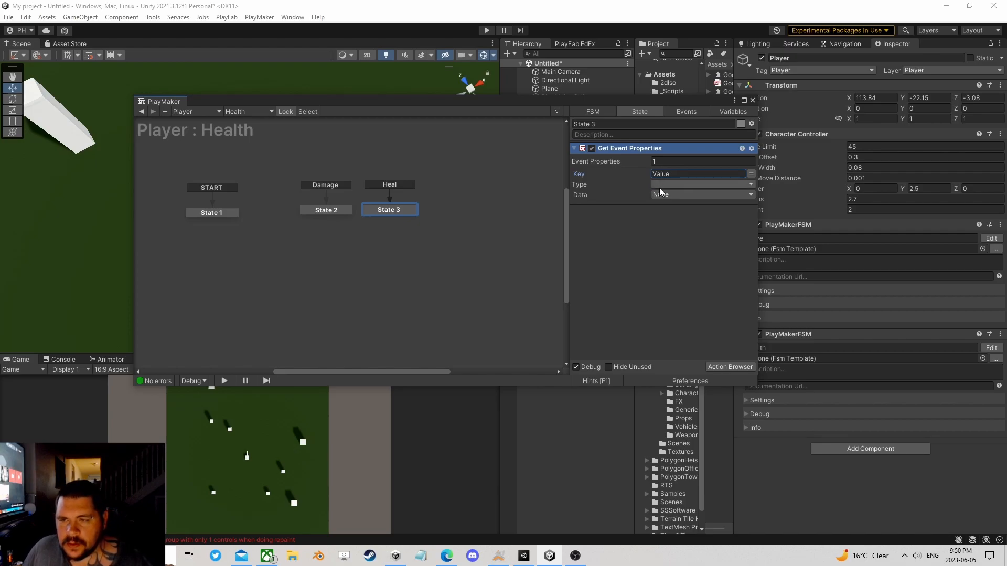
{"action": "left_click", "coordinate": [664, 184]}
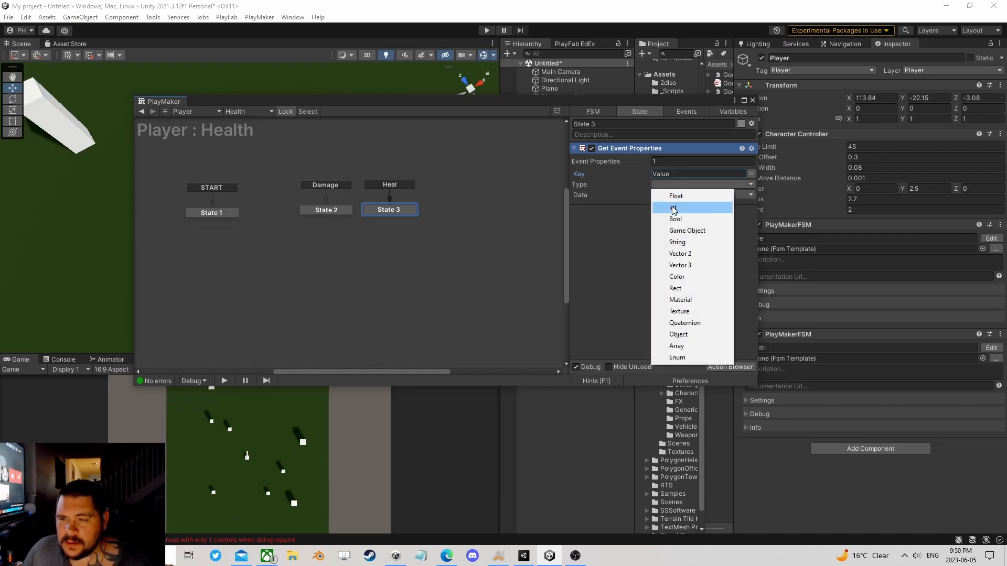
{"action": "left_click", "coordinate": [672, 206]}
{"action": "left_click", "coordinate": [675, 194]}
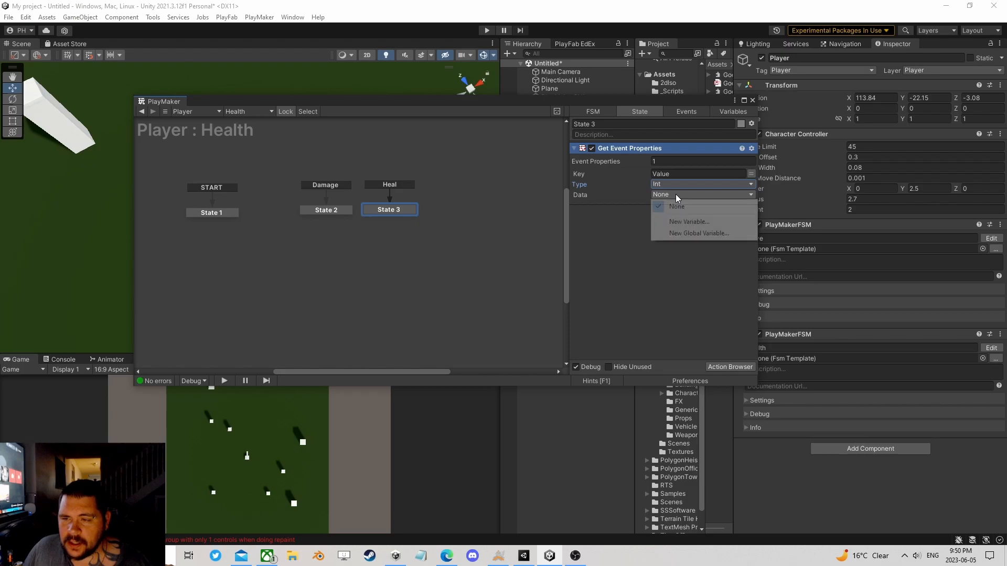
{"action": "left_click", "coordinate": [685, 220]}
{"action": "type", "text": "Value"}
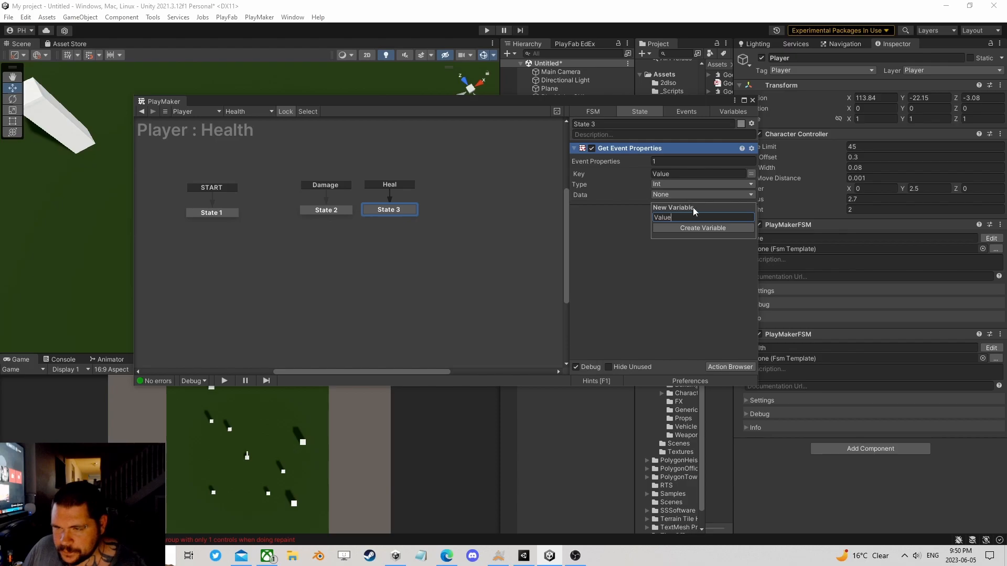
{"action": "key", "text": "Return"}
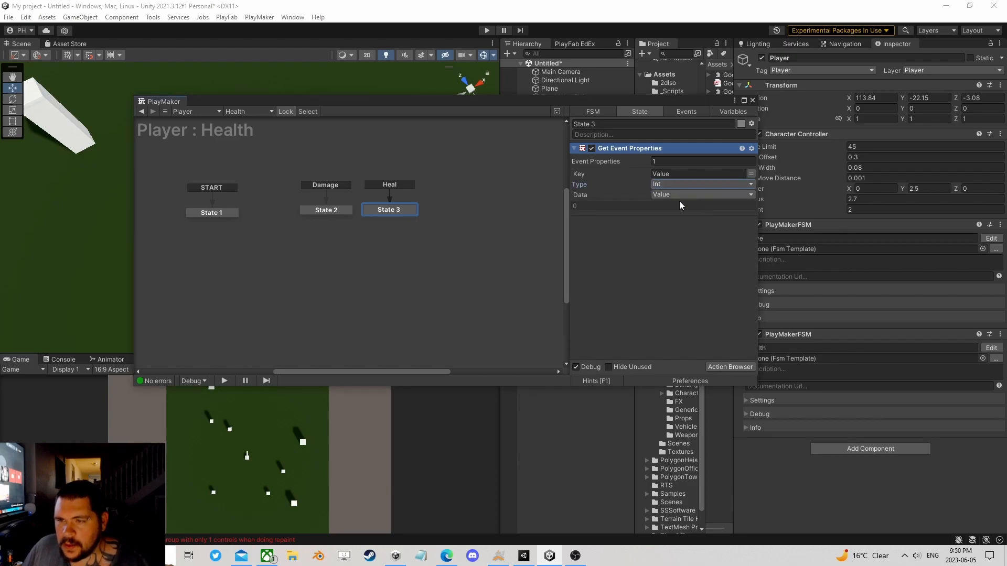
Step: Find the Int Add action and place it in State 3 below Get Event Properties
{"action": "left_click", "coordinate": [720, 366]}
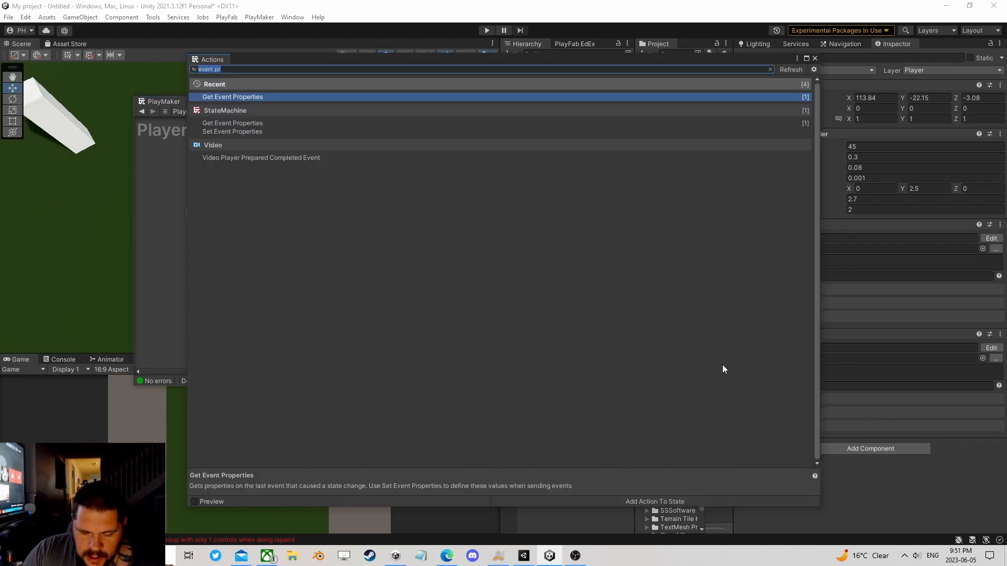
{"action": "type", "text": "int add"}
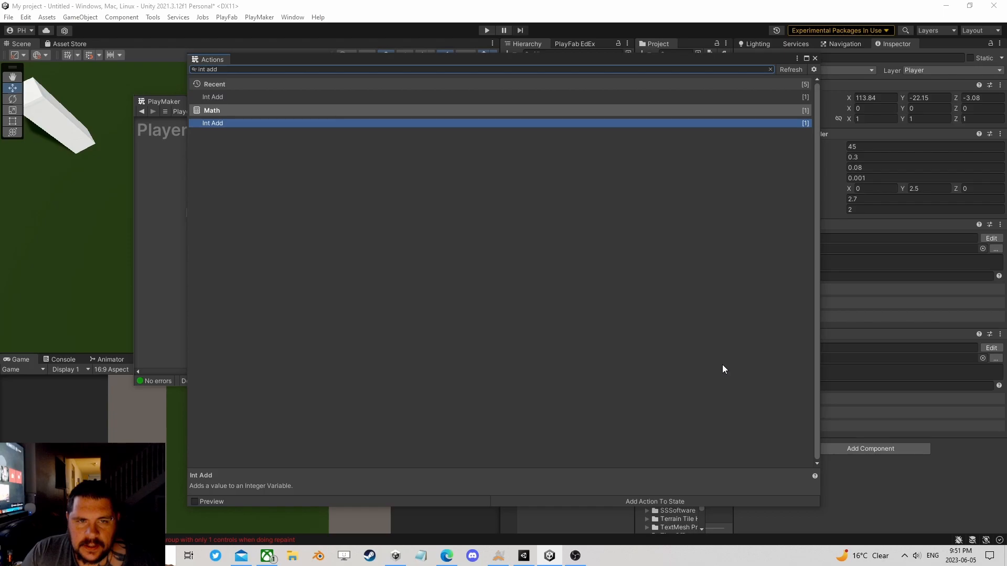
{"action": "left_click", "coordinate": [814, 58]}
{"action": "left_click_drag", "start_coordinate": [612, 149], "coordinate": [645, 264]}
Step: Set Int Add to add the Value variable to a new integer variable named Health
{"action": "left_click", "coordinate": [672, 235]}
{"action": "left_click", "coordinate": [681, 269]}
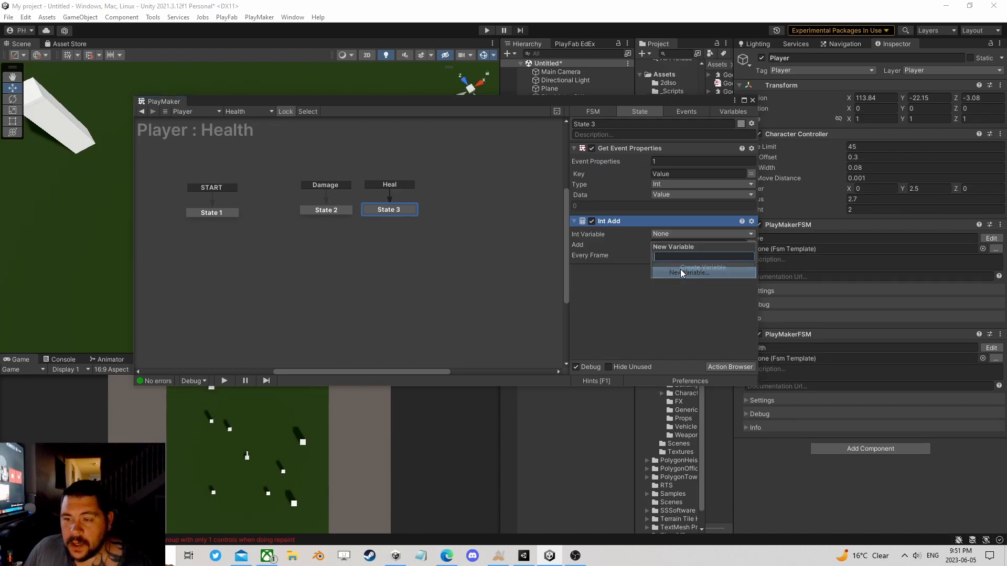
{"action": "type", "text": "Health"}
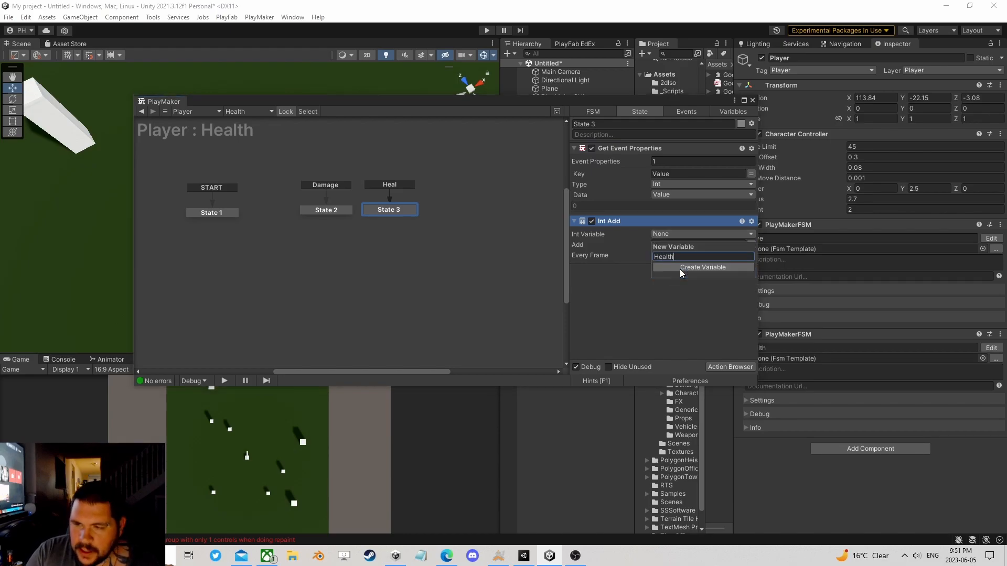
{"action": "left_click", "coordinate": [680, 269]}
{"action": "left_click", "coordinate": [751, 255]}
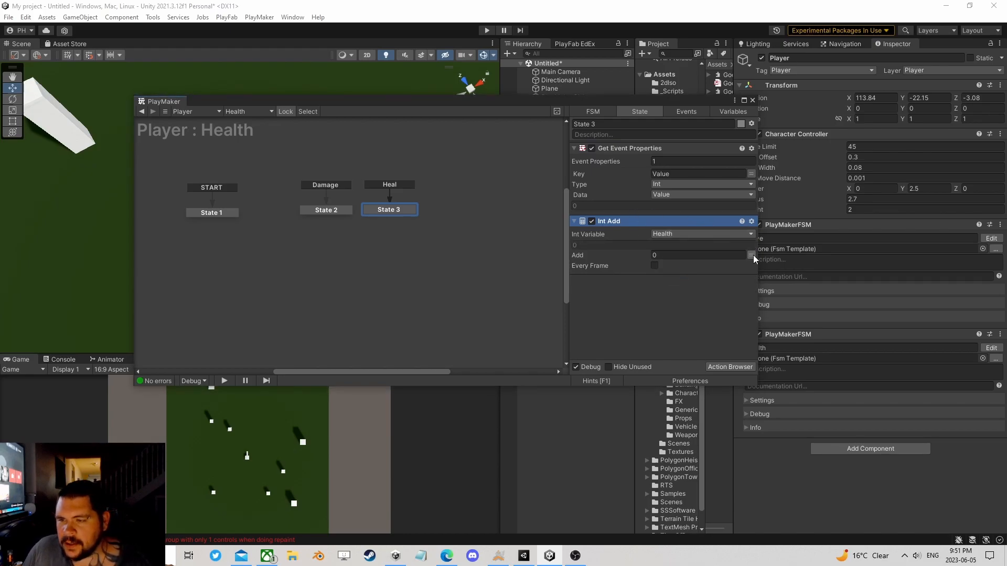
{"action": "left_click", "coordinate": [710, 255]}
{"action": "left_click", "coordinate": [681, 290]}
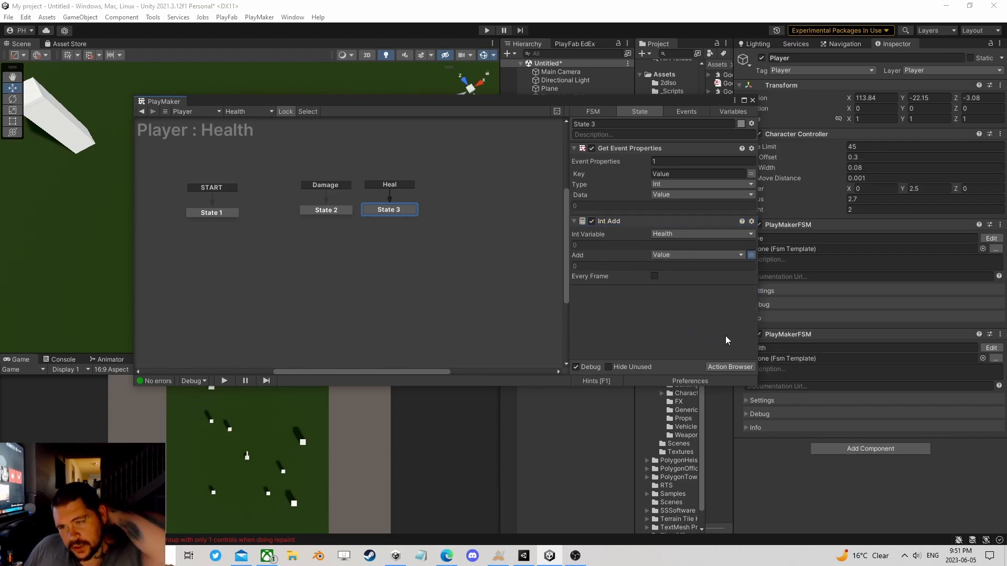
Step: Find the Int Clamp action and add it to State 3 after Int Add
{"action": "left_click", "coordinate": [734, 366]}
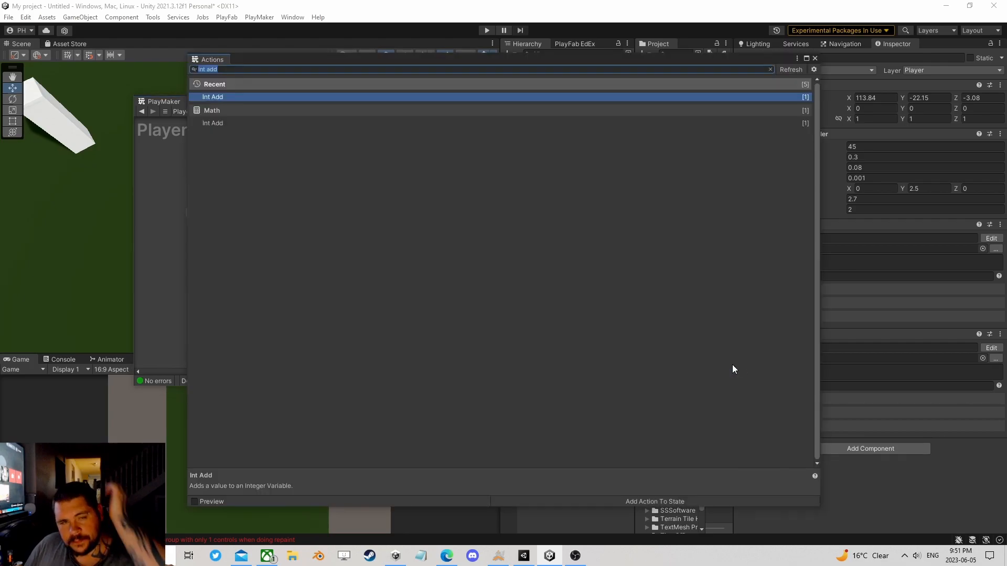
{"action": "type", "text": "clam"}
{"action": "key", "text": "Down"}
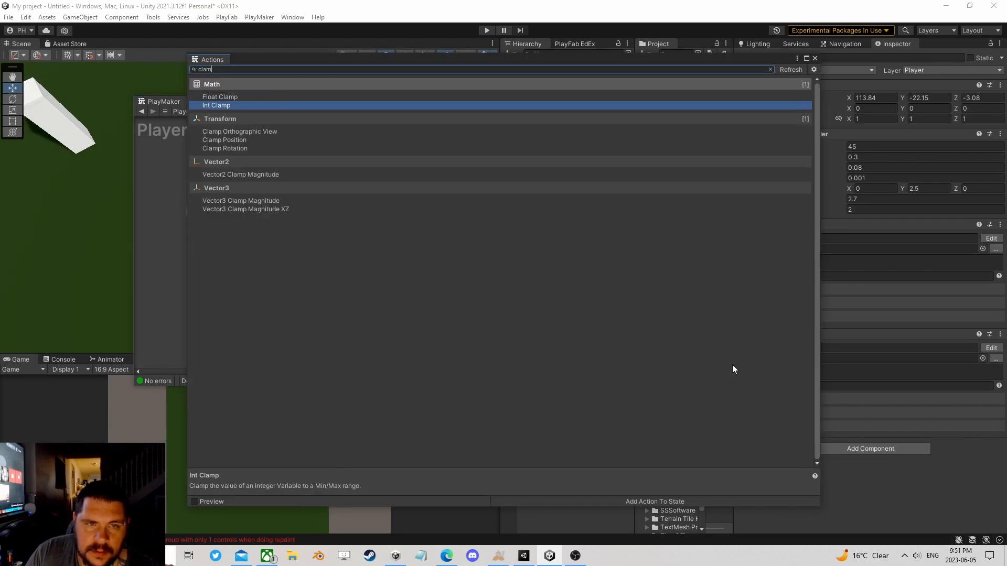
{"action": "key", "text": "Return"}
{"action": "left_click", "coordinate": [814, 59]}
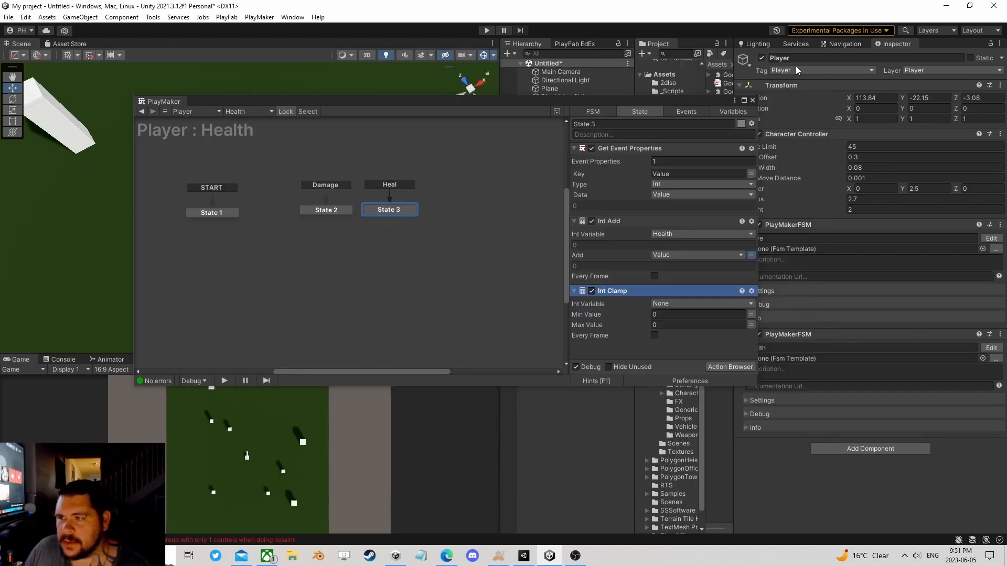
Step: Set Int Clamp to limit the Health variable to a maximum of 5, keeping 0 as the minimum
{"action": "left_click", "coordinate": [672, 304]}
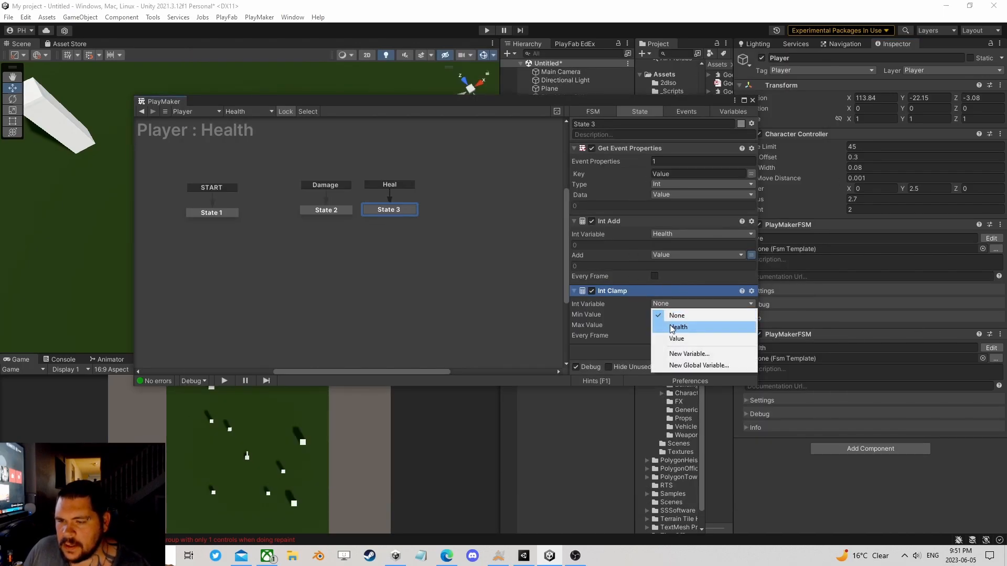
{"action": "left_click", "coordinate": [673, 325]}
{"action": "left_click", "coordinate": [668, 335]}
{"action": "type", "text": "5"}
{"action": "left_click", "coordinate": [665, 326]}
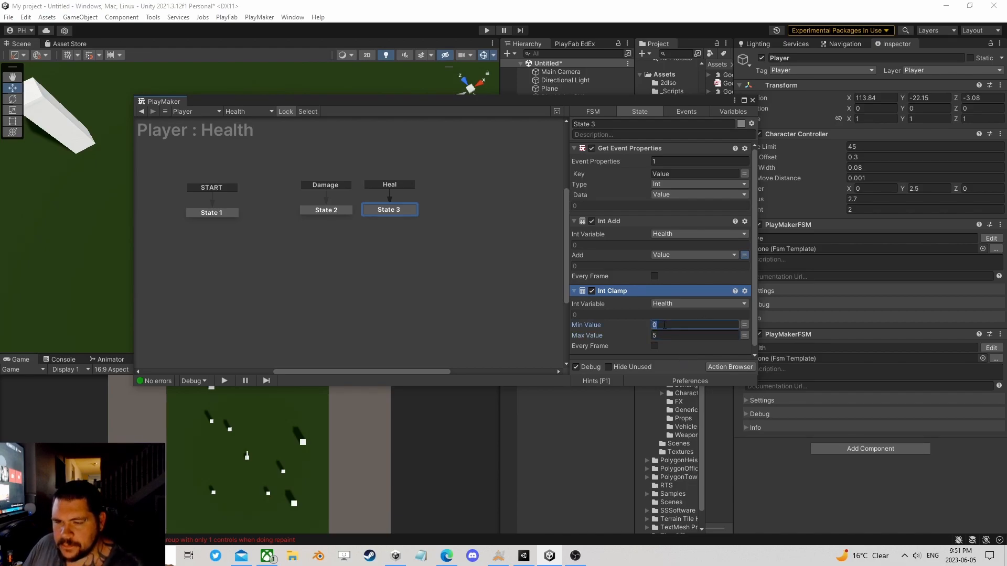
{"action": "scroll", "coordinate": [671, 294], "scroll_direction": "down", "scroll_amount": 1}
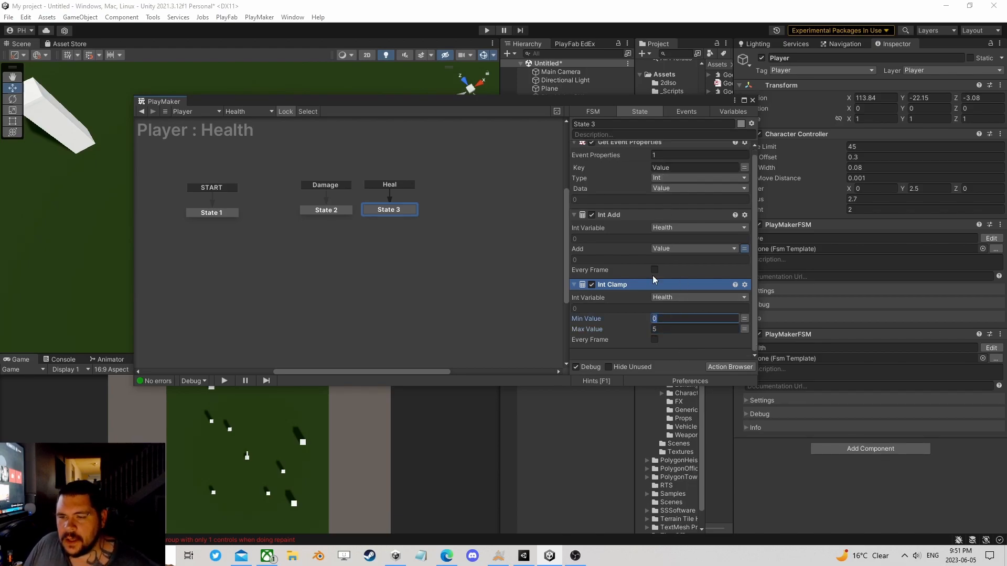
{"action": "left_click", "coordinate": [726, 367]}
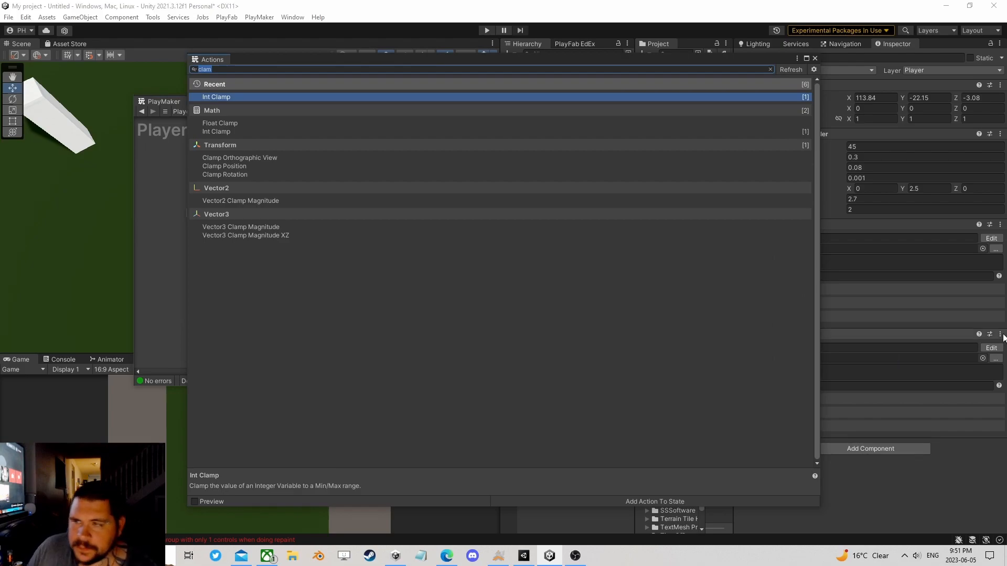
{"action": "left_click", "coordinate": [814, 58]}
{"action": "scroll", "coordinate": [659, 241], "scroll_direction": "up", "scroll_amount": 1}
{"action": "scroll", "coordinate": [650, 240], "scroll_direction": "down", "scroll_amount": 1}
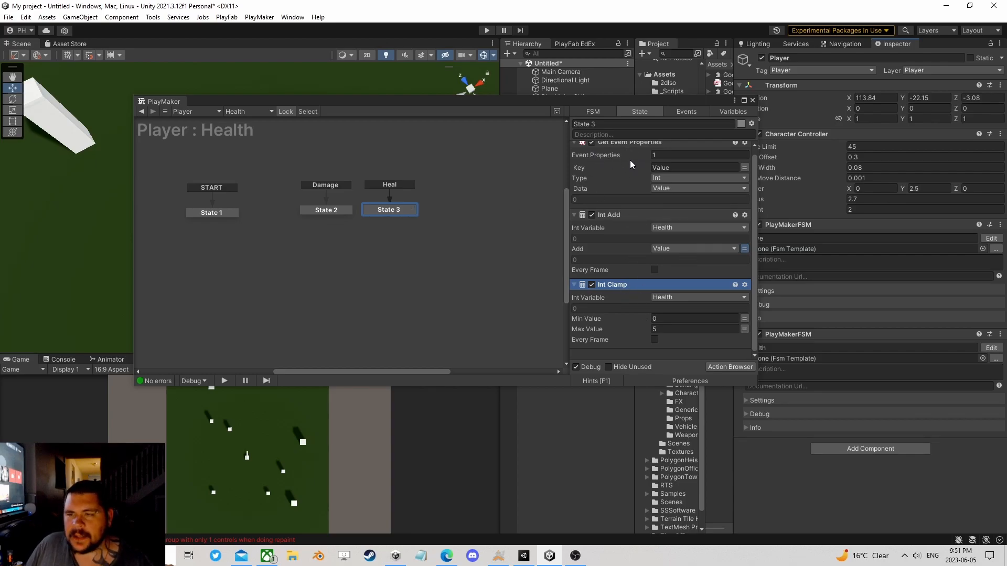
Step: Copy the Get Event Properties action from State 3 and paste it into State 2
{"action": "left_click", "coordinate": [332, 210]}
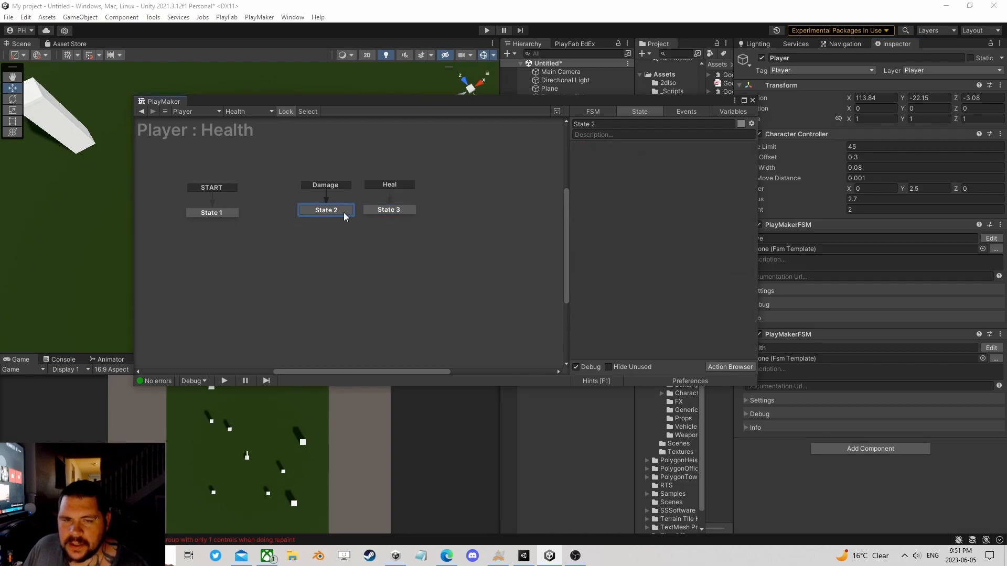
{"action": "left_click", "coordinate": [404, 211]}
{"action": "right_click", "coordinate": [621, 145]}
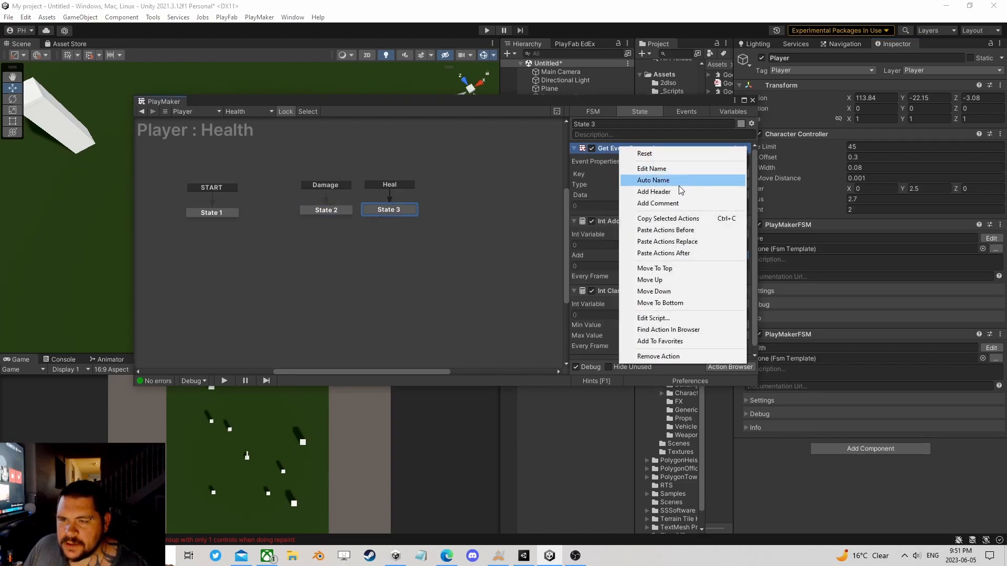
{"action": "left_click", "coordinate": [665, 218]}
{"action": "left_click", "coordinate": [312, 207]}
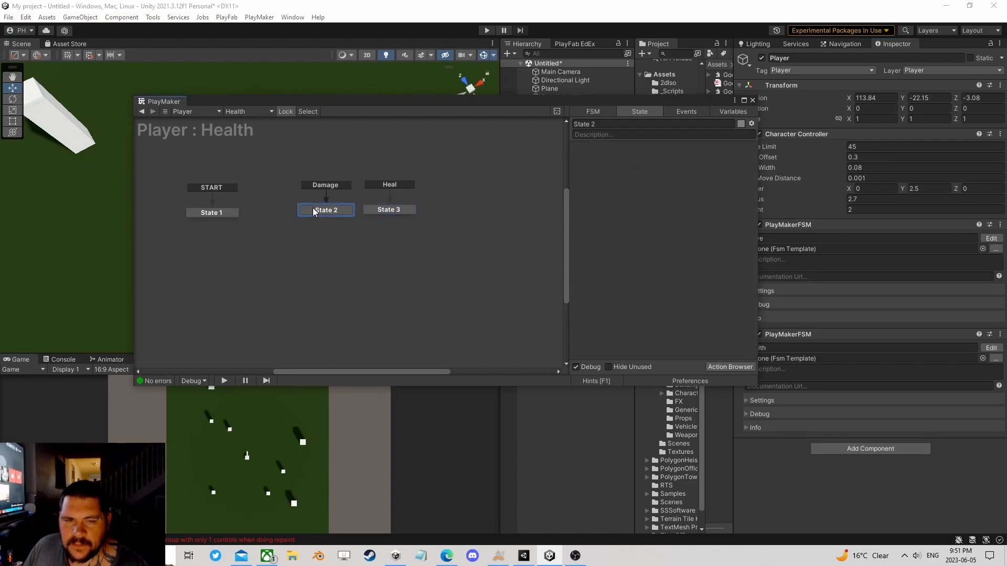
{"action": "right_click", "coordinate": [596, 185]}
{"action": "left_click", "coordinate": [644, 287]}
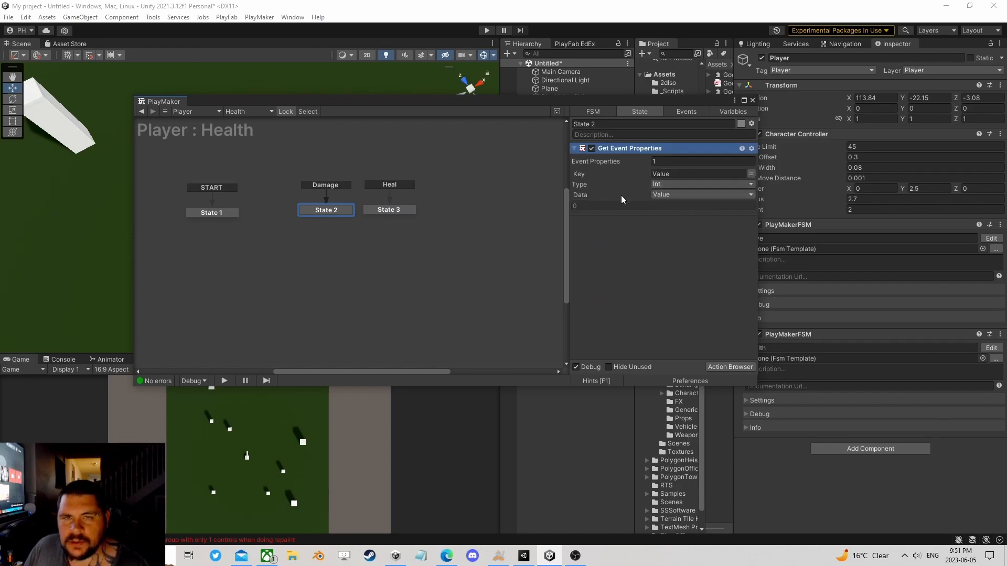
Step: Find the Int Subtract action and add it to State 2 below Get Event Properties
{"action": "left_click", "coordinate": [393, 211]}
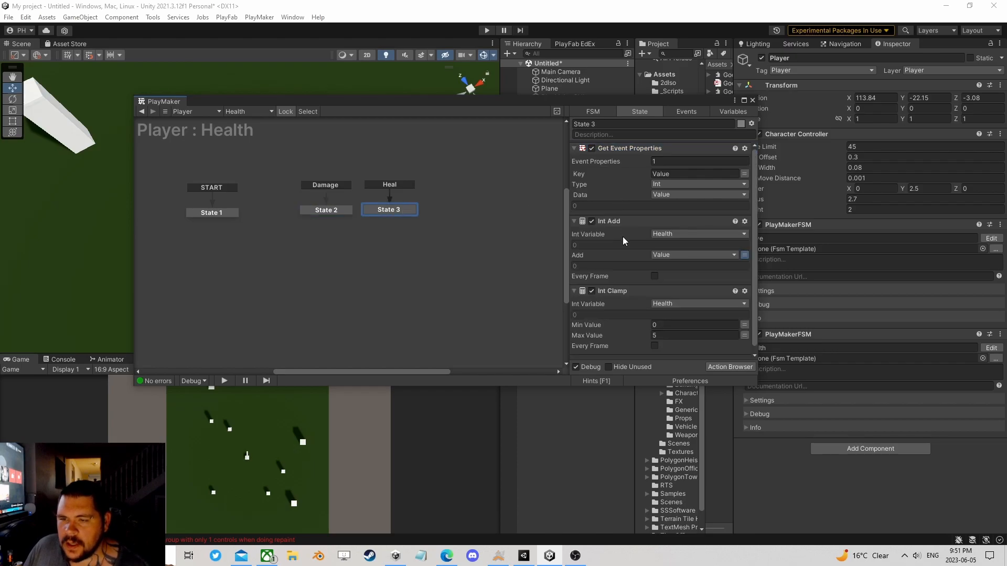
{"action": "left_click", "coordinate": [333, 208]}
{"action": "left_click", "coordinate": [720, 367]}
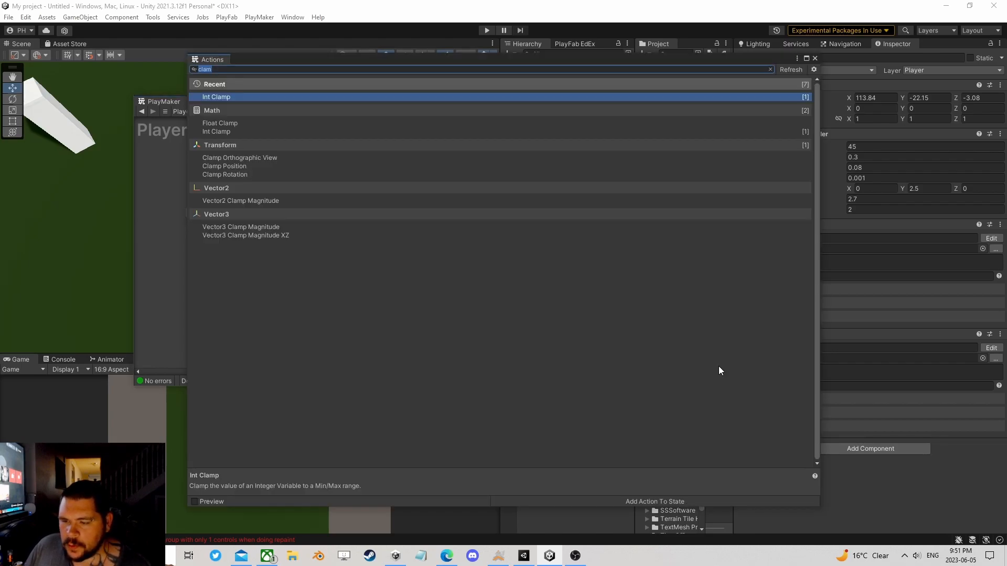
{"action": "type", "text": "int sub"}
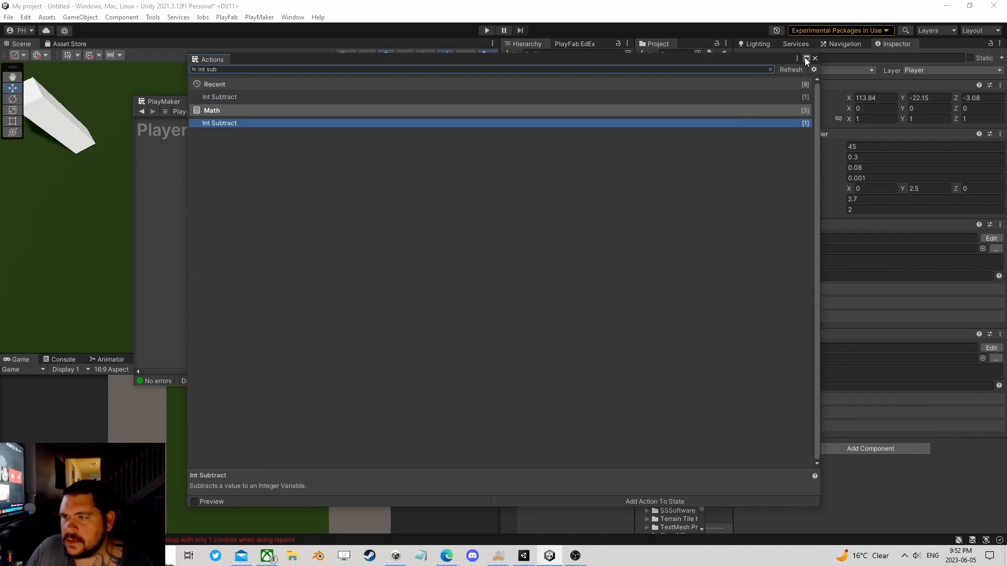
{"action": "left_click", "coordinate": [815, 59]}
Step: Set Int Subtract in State 2 to subtract the Value variable from the Health variable
{"action": "left_click", "coordinate": [662, 234]}
{"action": "left_click", "coordinate": [687, 253]}
{"action": "left_click", "coordinate": [750, 255]}
{"action": "left_click", "coordinate": [711, 256]}
{"action": "left_click", "coordinate": [679, 286]}
Step: Find the Int Compare action, add it to State 2 and move it to the end, after Int Subtract
{"action": "left_click", "coordinate": [731, 367]}
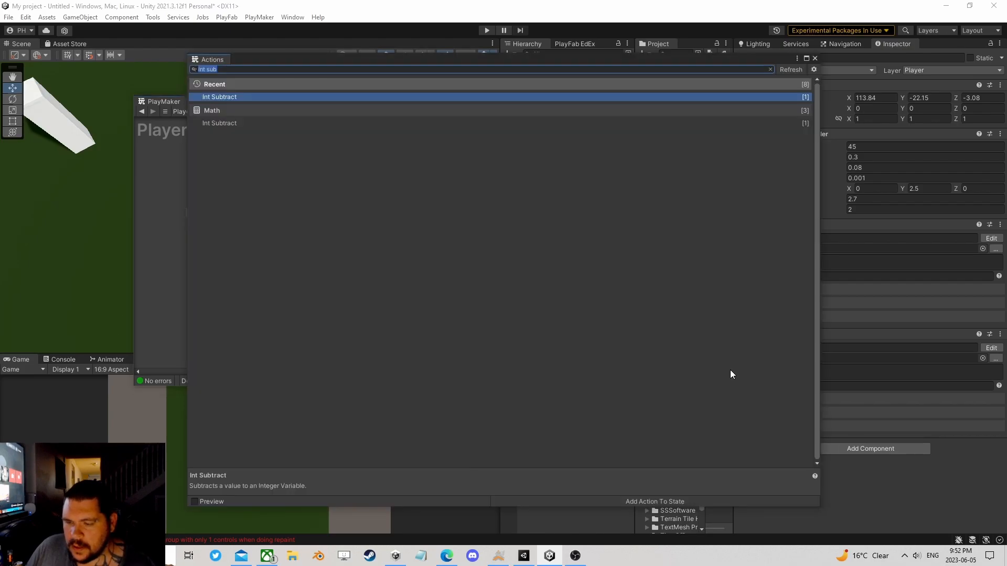
{"action": "type", "text": "int com"}
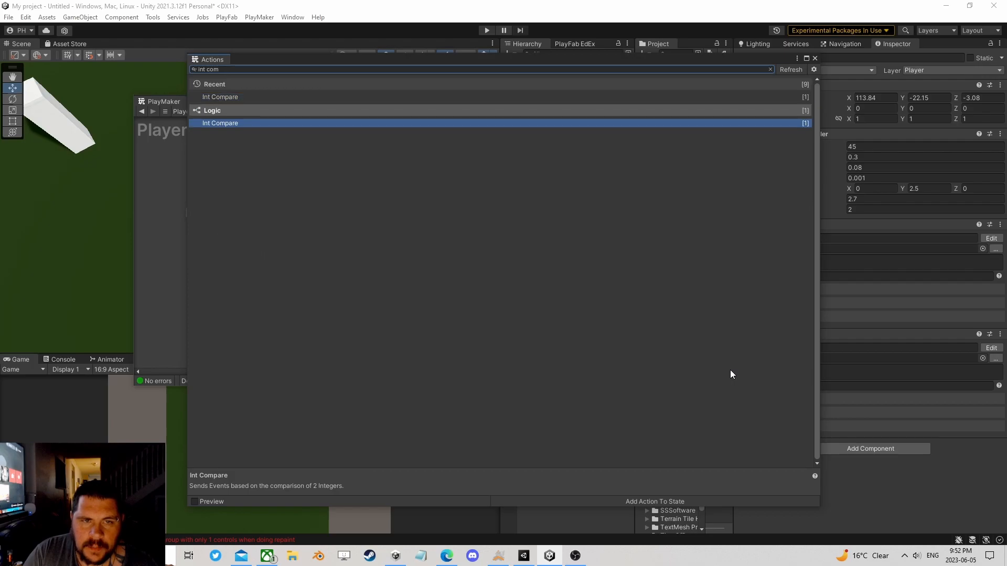
{"action": "key", "text": "Return"}
{"action": "left_click", "coordinate": [815, 58]}
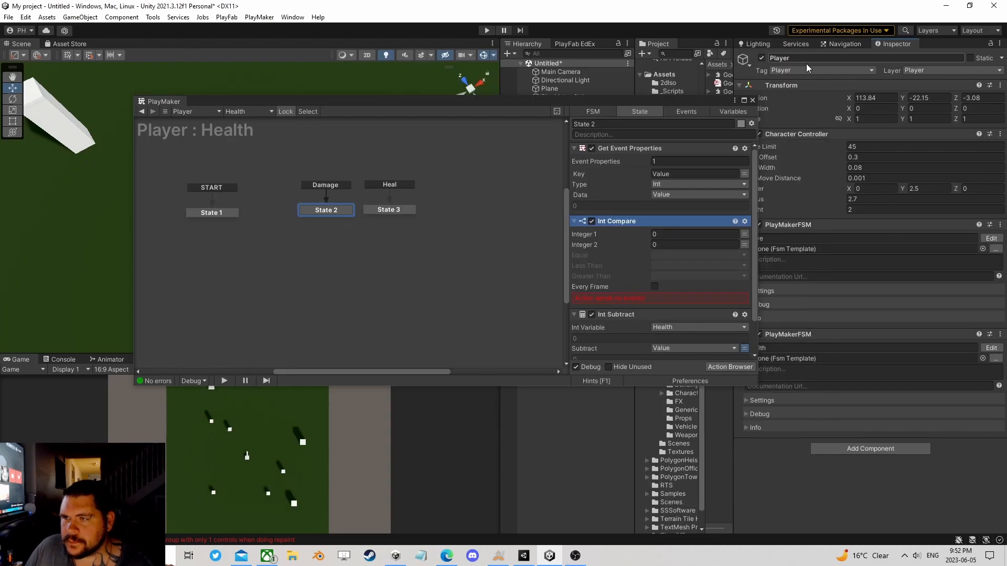
{"action": "right_click", "coordinate": [615, 219]}
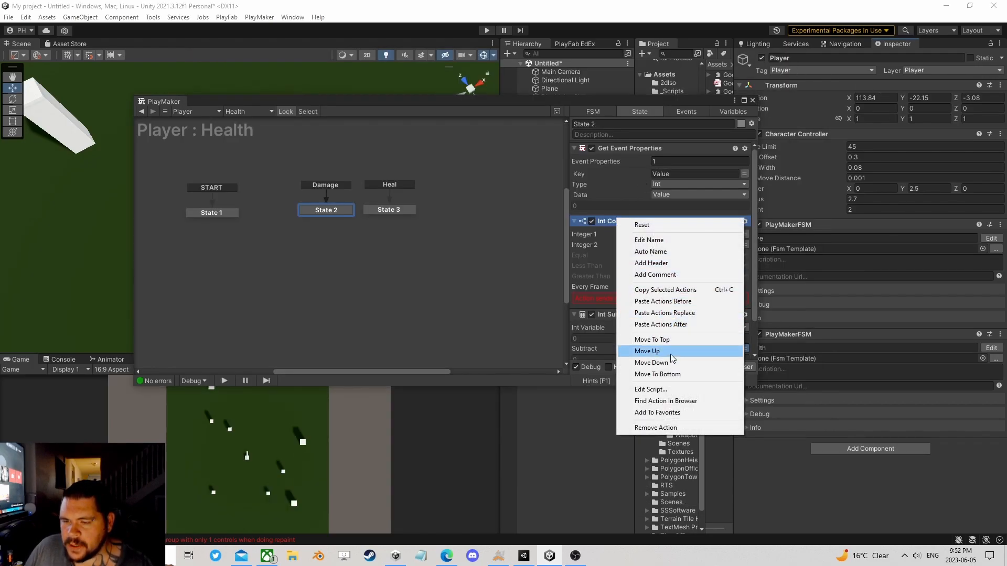
{"action": "left_click", "coordinate": [665, 375]}
Step: Set Int Compare to check Health against 0, sending a new event named IsDead for both Equal and Less Than
{"action": "scroll", "coordinate": [642, 166], "scroll_direction": "down", "scroll_amount": 3}
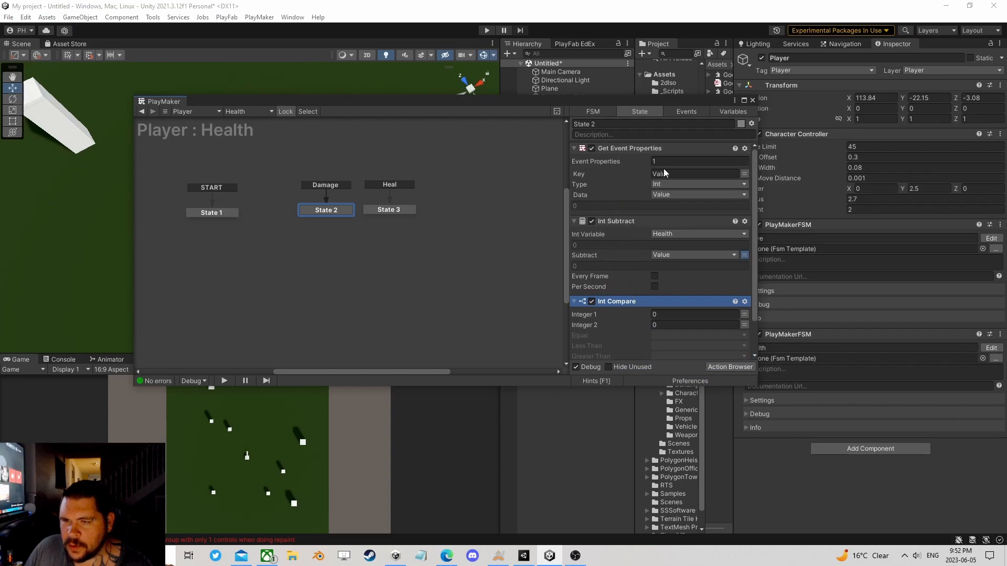
{"action": "left_click", "coordinate": [744, 274]}
{"action": "left_click", "coordinate": [692, 274]}
{"action": "left_click", "coordinate": [690, 297]}
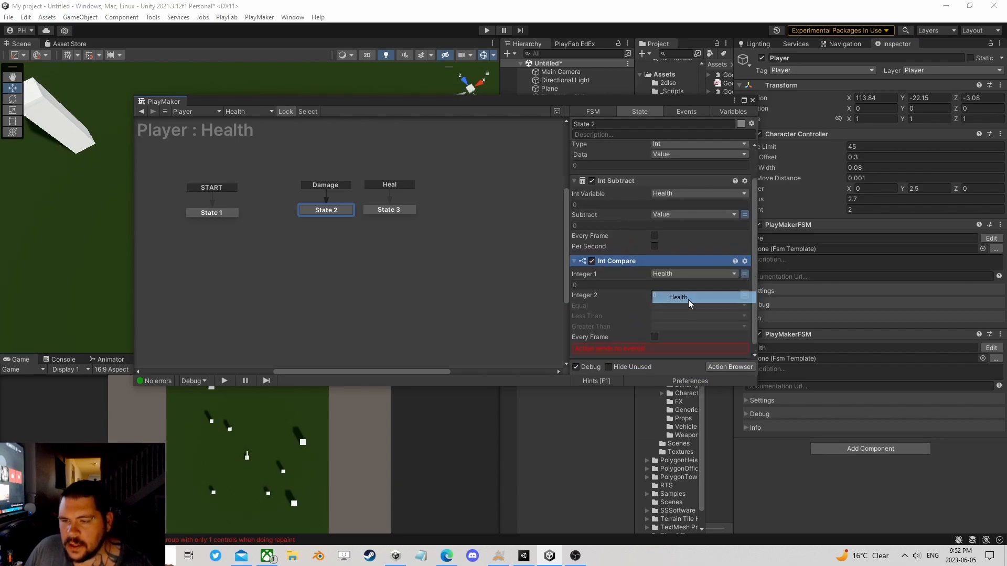
{"action": "left_click", "coordinate": [661, 307]}
{"action": "left_click", "coordinate": [678, 394]}
{"action": "type", "text": "IsDe"}
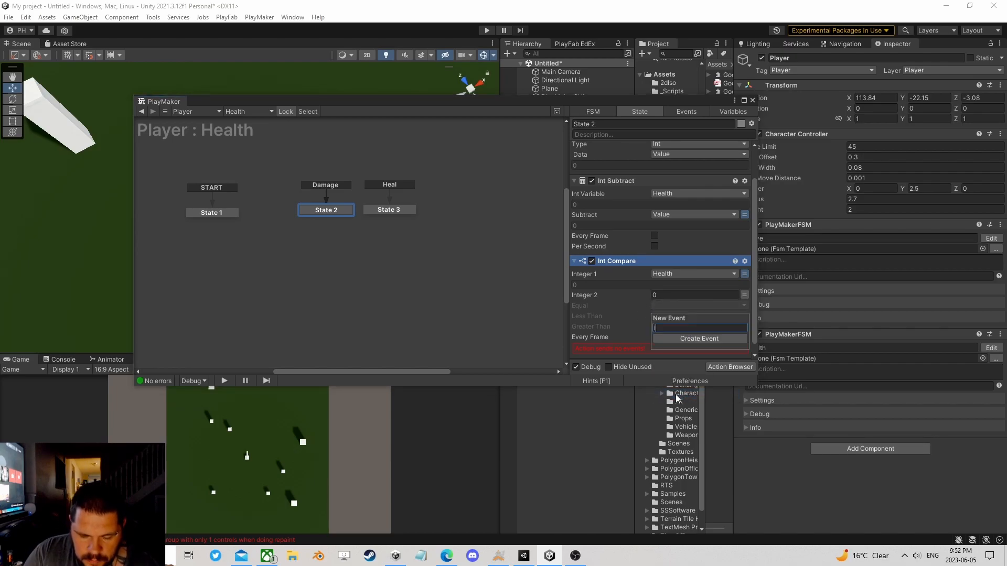
{"action": "type", "text": "ad"}
{"action": "key", "text": "Return"}
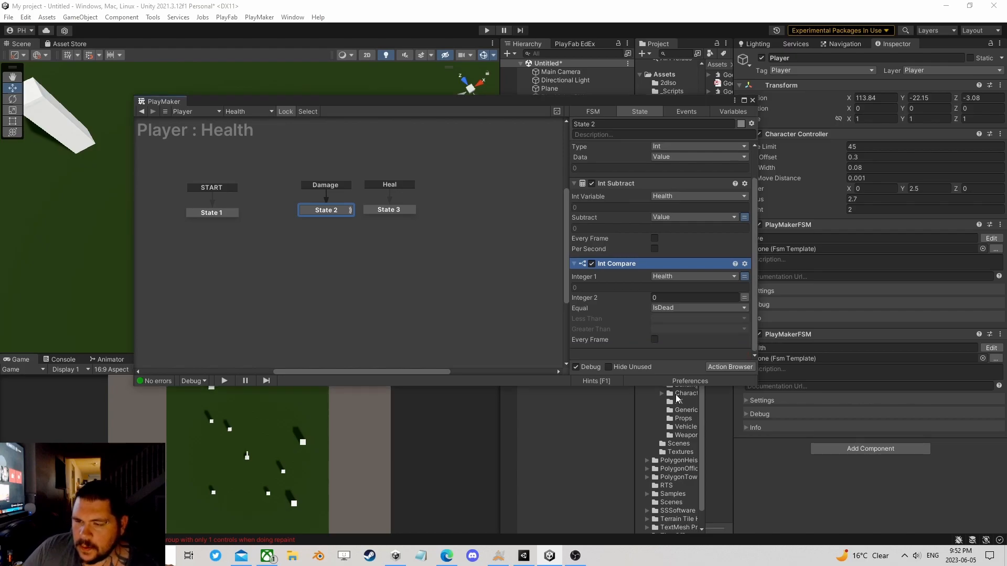
{"action": "left_click", "coordinate": [659, 318]}
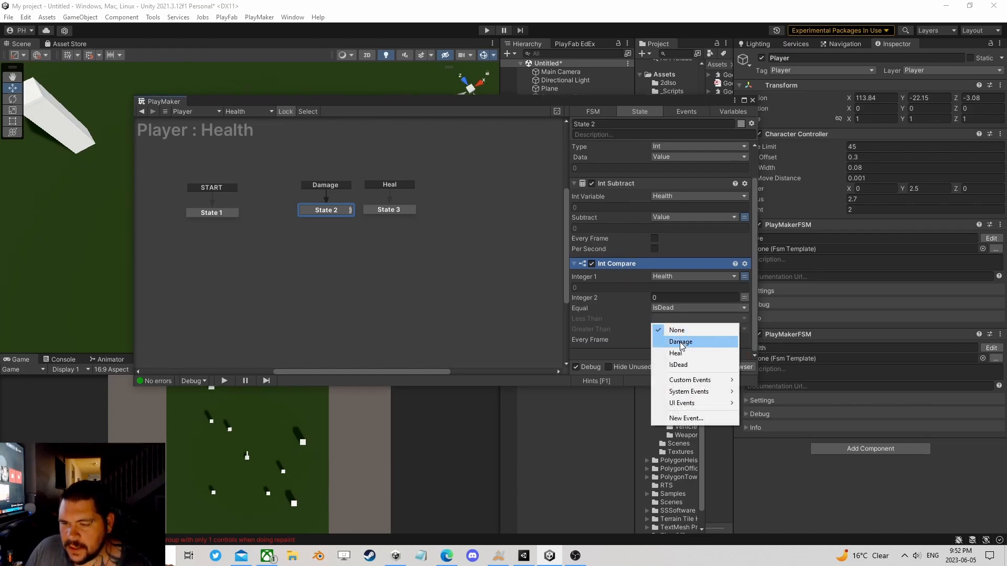
{"action": "left_click", "coordinate": [690, 363]}
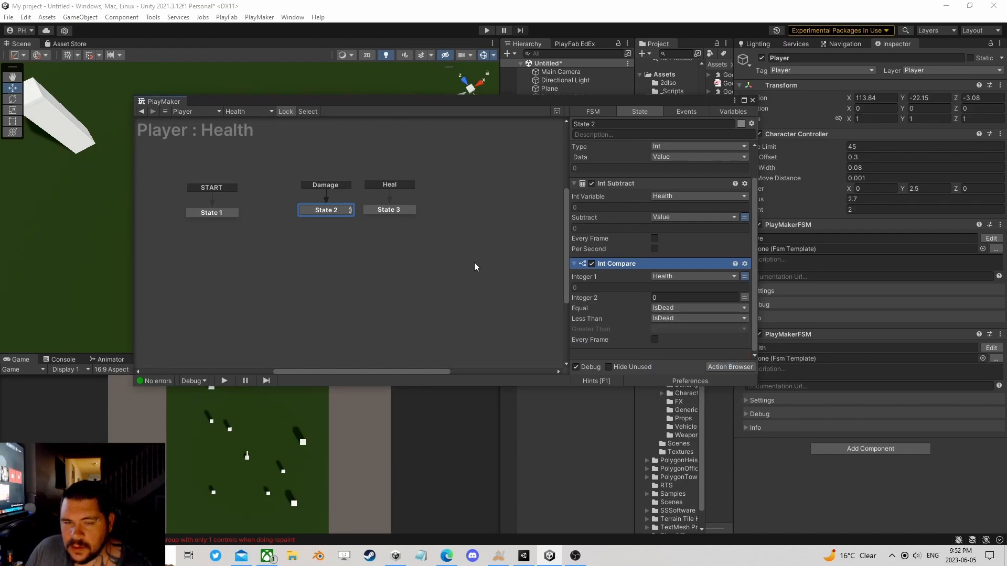
Step: Add an IsDead transition to State 2 and link it to a new state directly below
{"action": "right_click", "coordinate": [335, 213]}
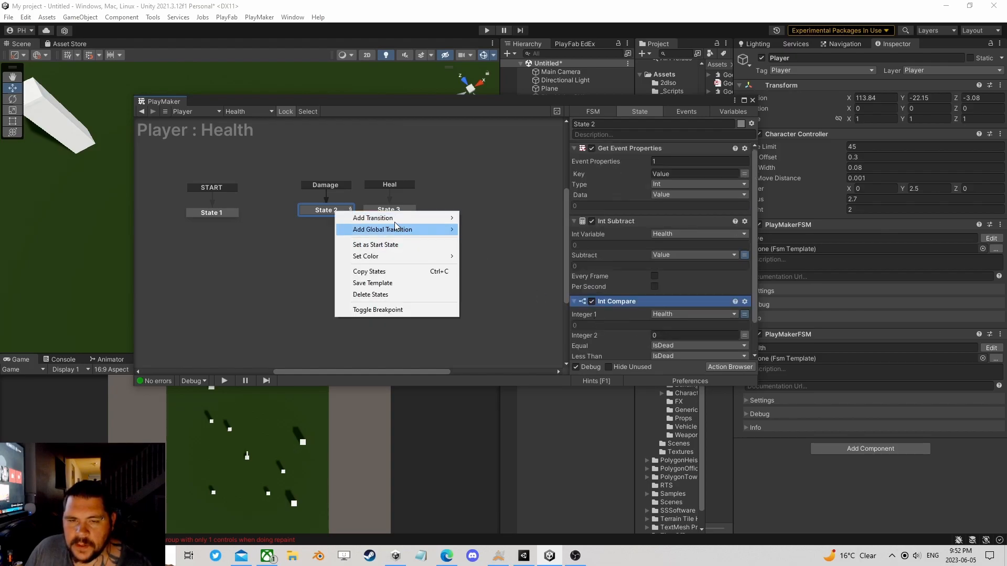
{"action": "mouse_move", "coordinate": [440, 218]}
{"action": "left_click", "coordinate": [495, 240]}
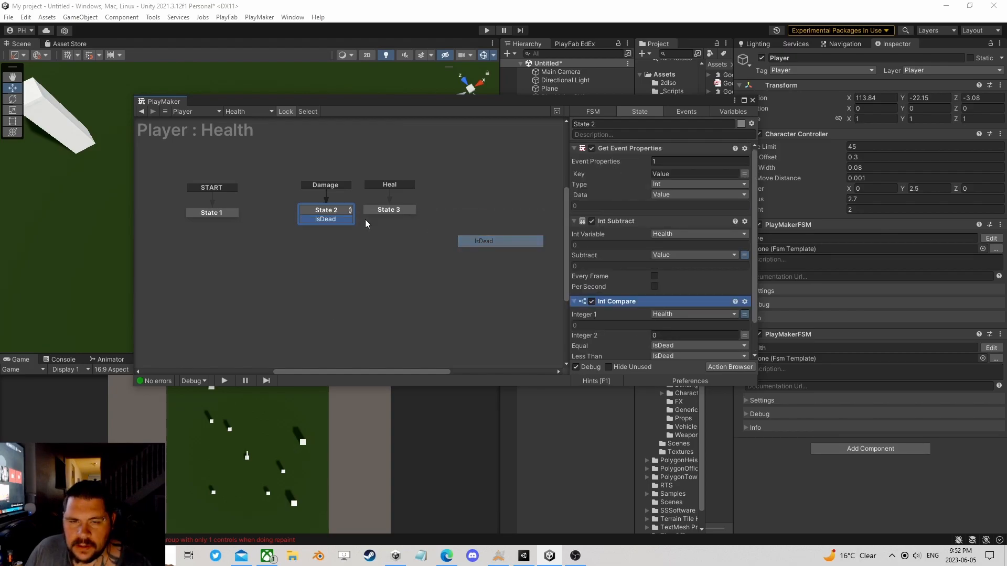
{"action": "left_click_drag", "start_coordinate": [329, 213], "coordinate": [327, 237]}
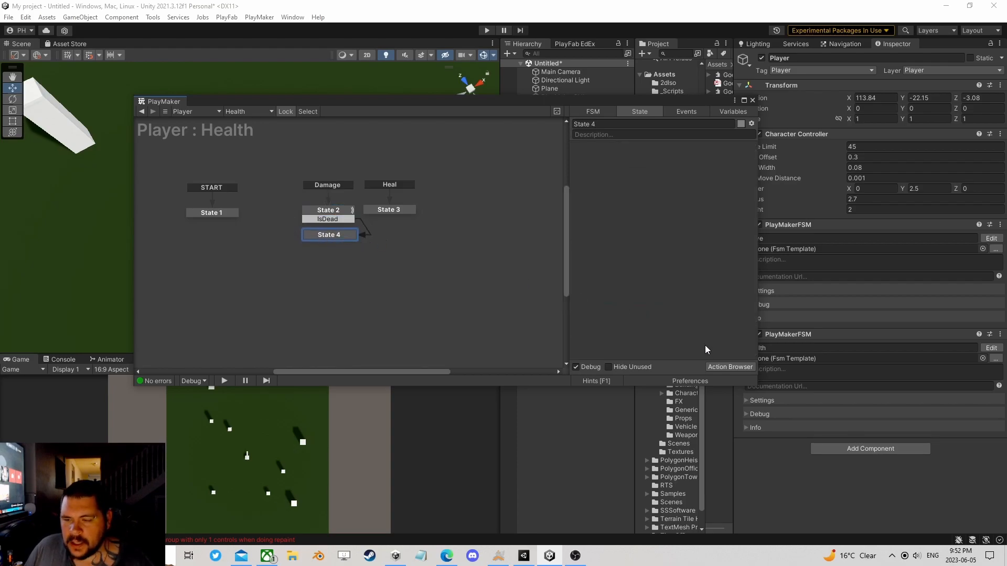
Step: Find the Destroy Self action and add it to State 4
{"action": "left_click", "coordinate": [731, 367]}
{"action": "type", "text": "destr"}
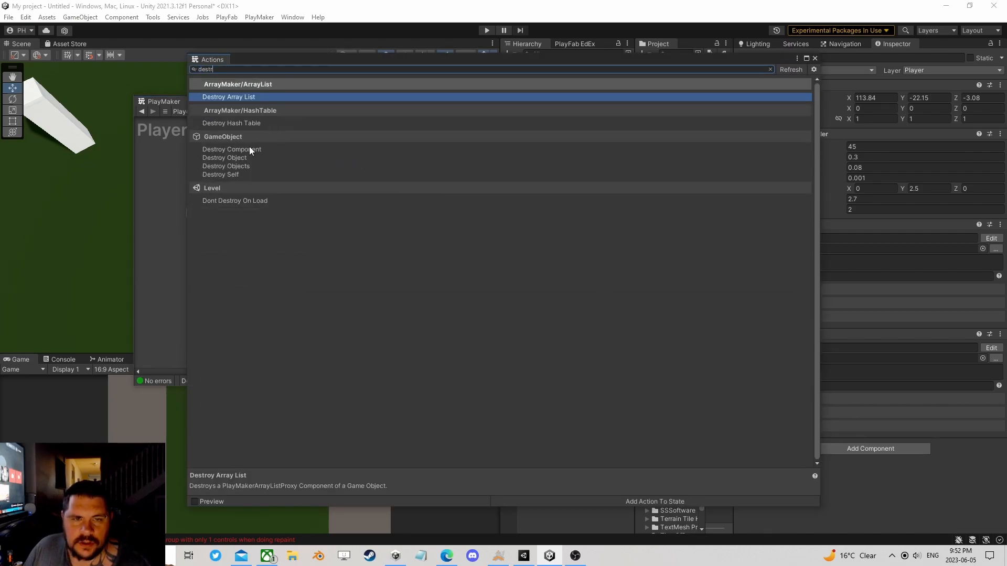
{"action": "double_click", "coordinate": [230, 174]}
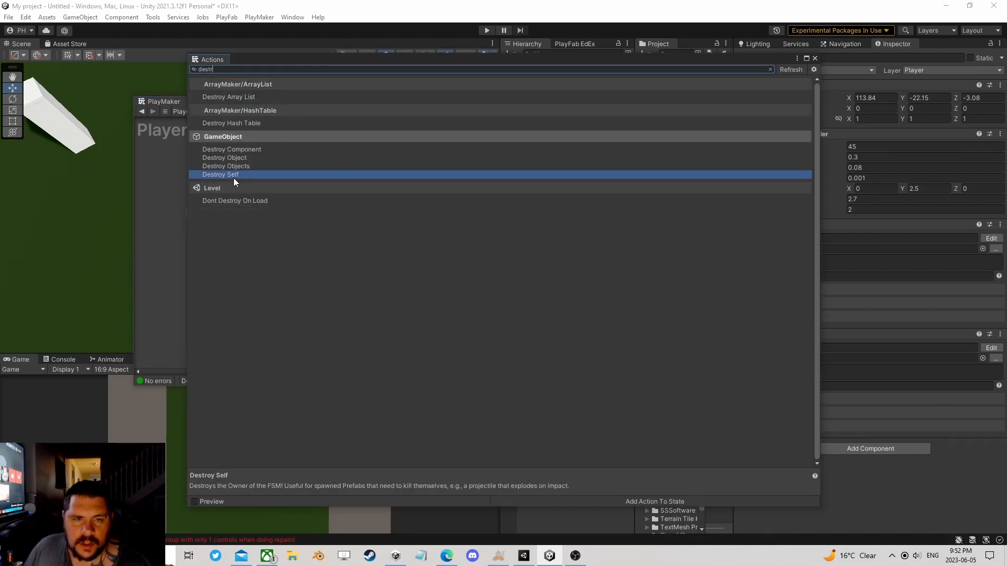
{"action": "left_click", "coordinate": [815, 59]}
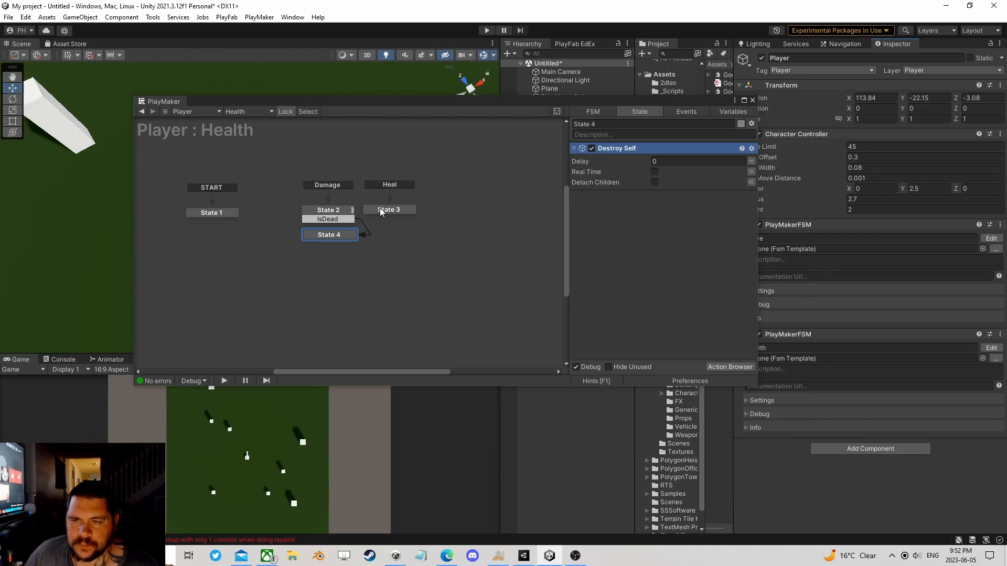
{"action": "left_click", "coordinate": [340, 212]}
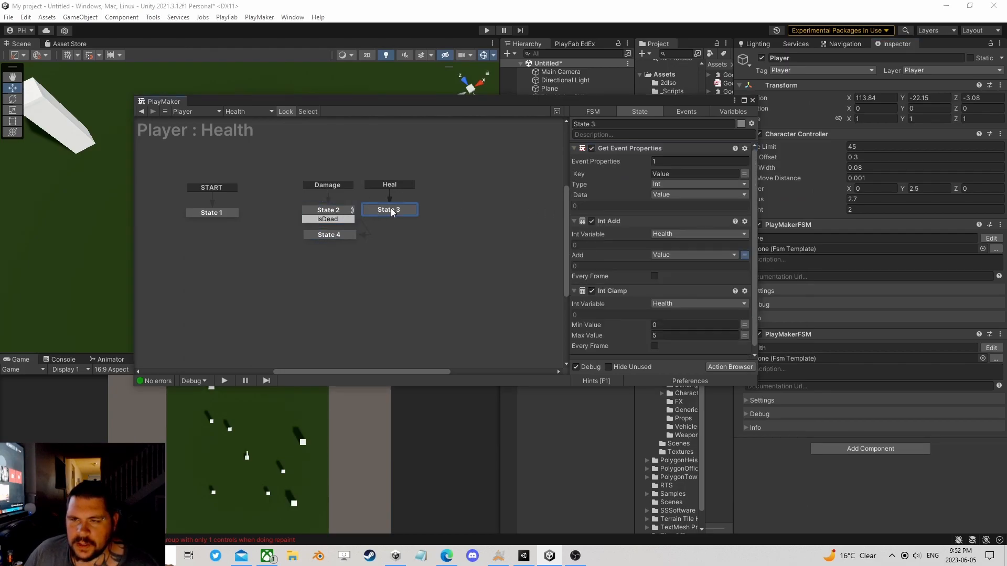
{"action": "left_click", "coordinate": [332, 233]}
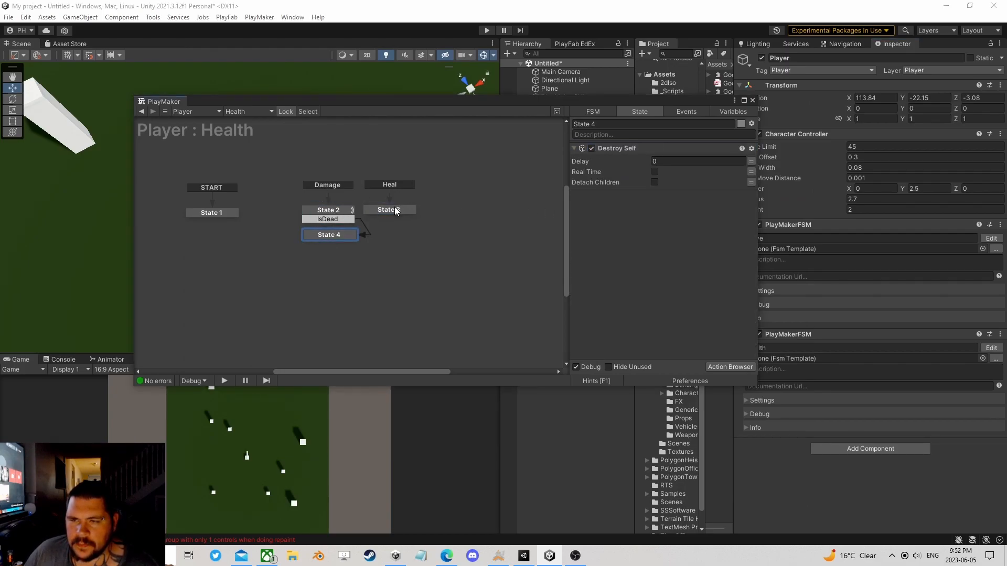
{"action": "left_click", "coordinate": [394, 208]}
{"action": "left_click", "coordinate": [335, 210]}
{"action": "left_click", "coordinate": [338, 219]}
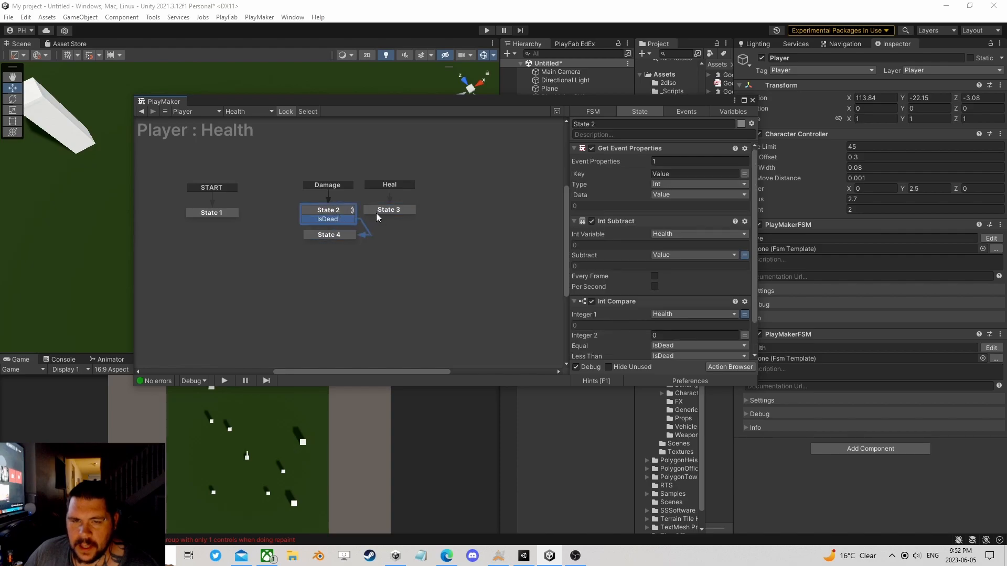
Step: Close the PlayMaker editor, then tidy the object and asset trees by collapsing the Player and the expanded asset folders
{"action": "left_click", "coordinate": [753, 100]}
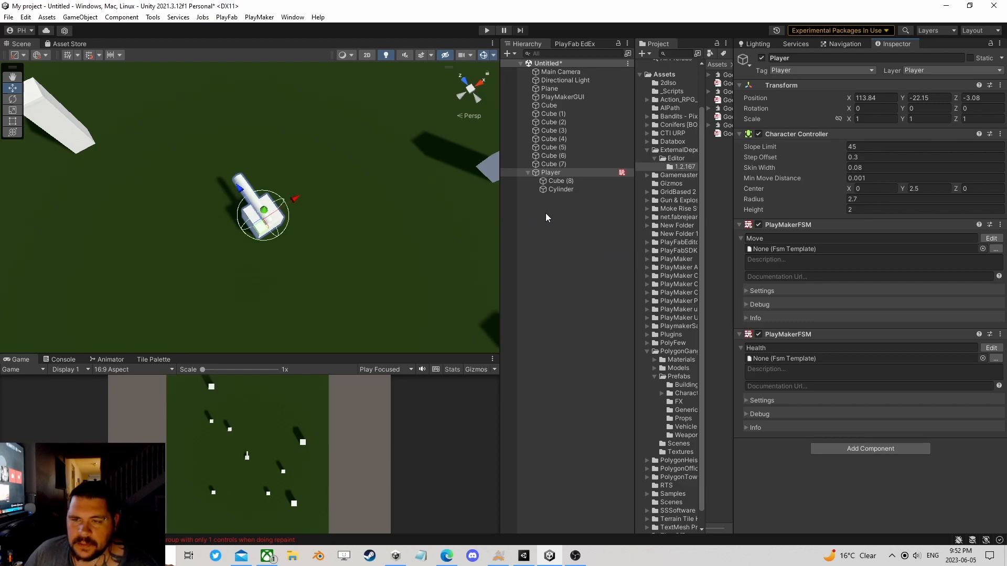
{"action": "left_click", "coordinate": [527, 173]}
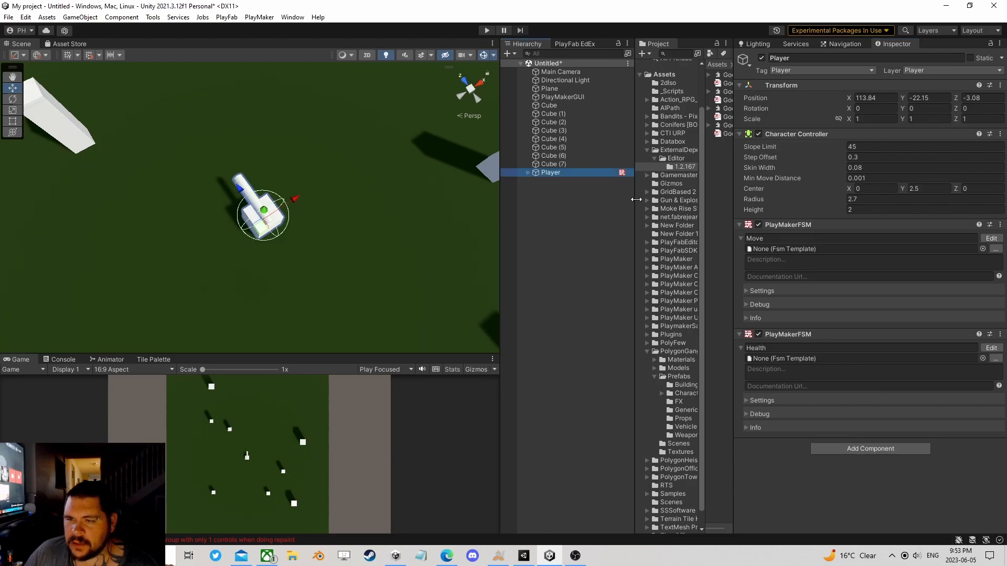
{"action": "left_click_drag", "start_coordinate": [636, 200], "coordinate": [582, 208]}
{"action": "left_click", "coordinate": [592, 150]}
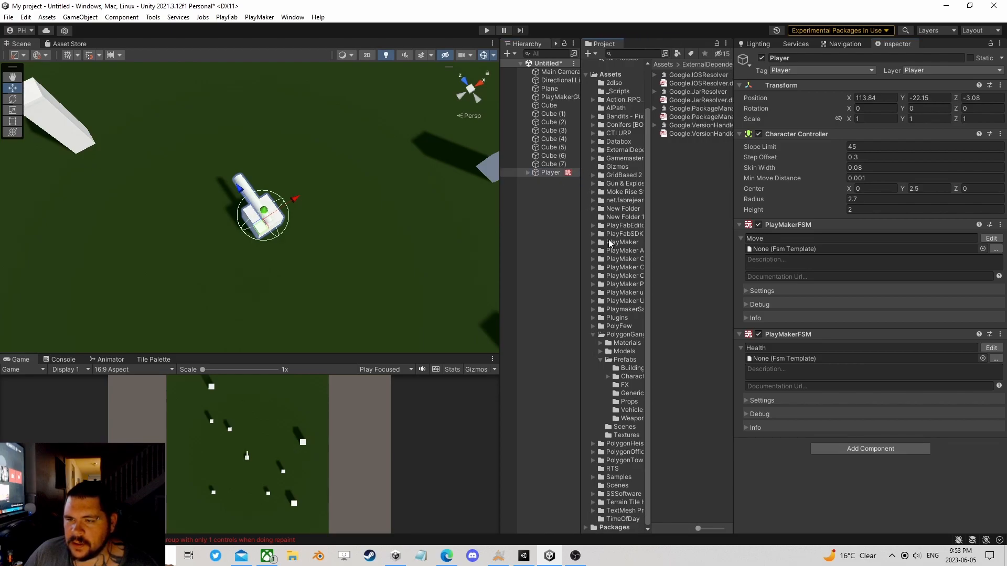
{"action": "left_click", "coordinate": [592, 335]}
Step: Create an empty root object named HealthPickUp and move it beside the Player, to about X 128, Y -29, Z -4
{"action": "right_click", "coordinate": [533, 190]}
{"action": "left_click", "coordinate": [583, 317]}
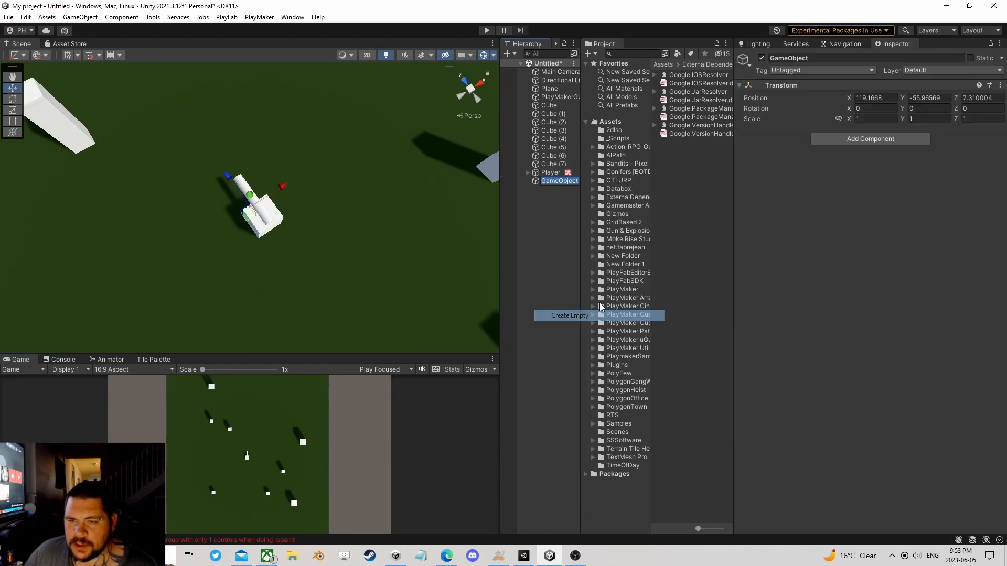
{"action": "type", "text": "HealthPickU"}
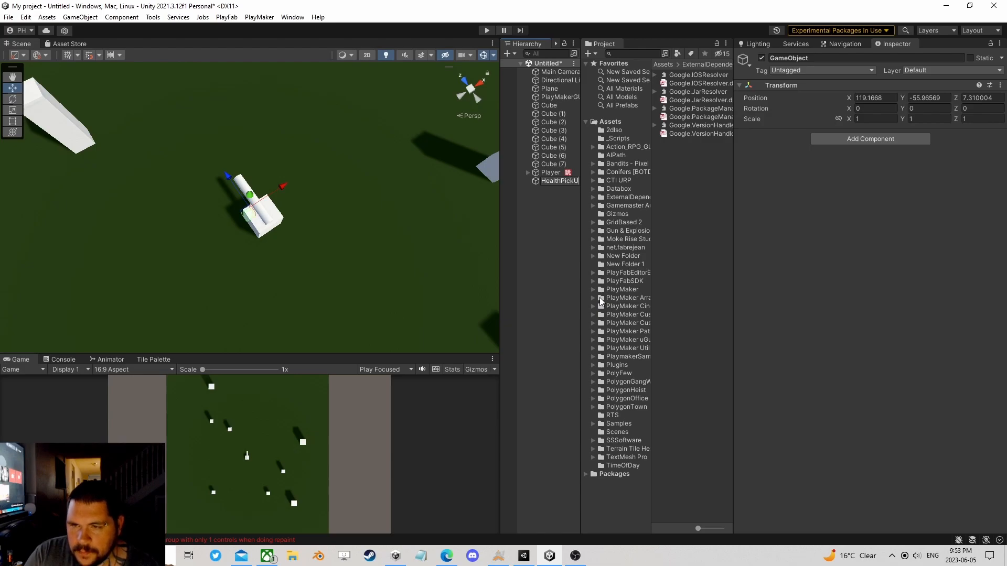
{"action": "key", "text": "Return"}
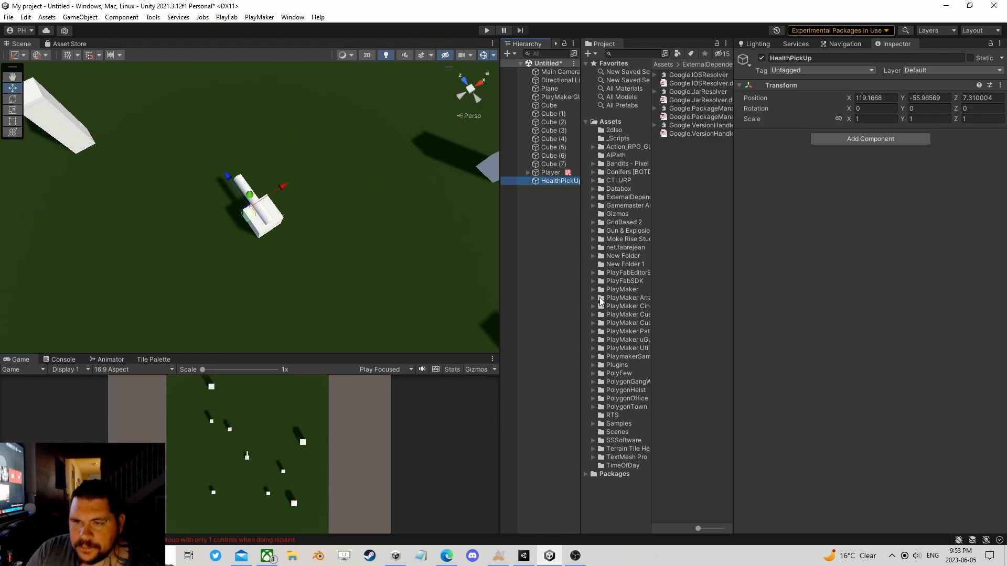
{"action": "mouse_move", "coordinate": [258, 210]}
{"action": "left_mouse_down"}
{"action": "mouse_move", "coordinate": [257, 173]}
{"action": "mouse_move", "coordinate": [361, 151]}
{"action": "mouse_move", "coordinate": [345, 195]}
{"action": "left_mouse_up"}
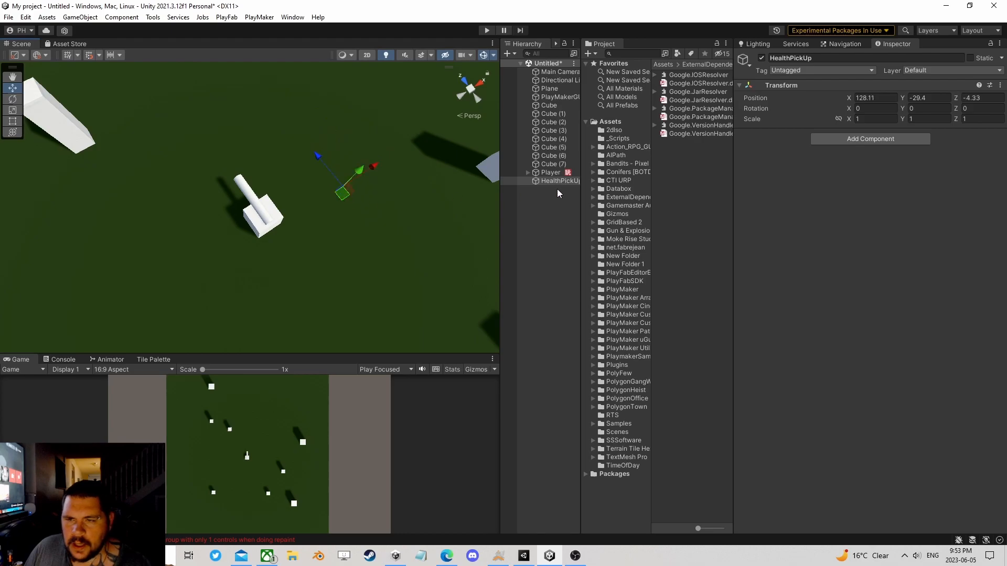
Step: Add a 3D sphere as a child of HealthPickUp and duplicate it once
{"action": "left_click_drag", "start_coordinate": [580, 198], "coordinate": [625, 199]}
{"action": "right_click", "coordinate": [561, 180]}
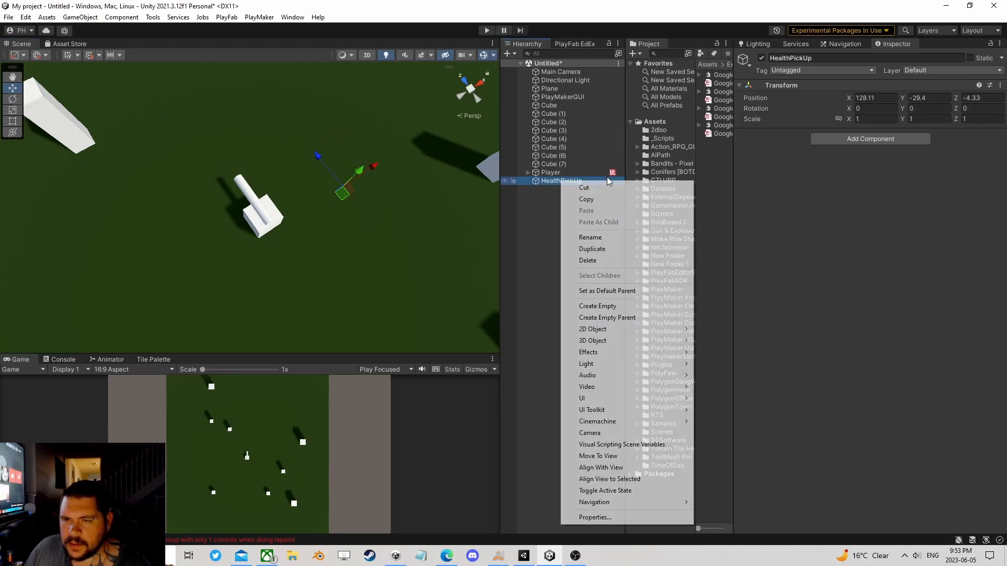
{"action": "mouse_move", "coordinate": [615, 341]}
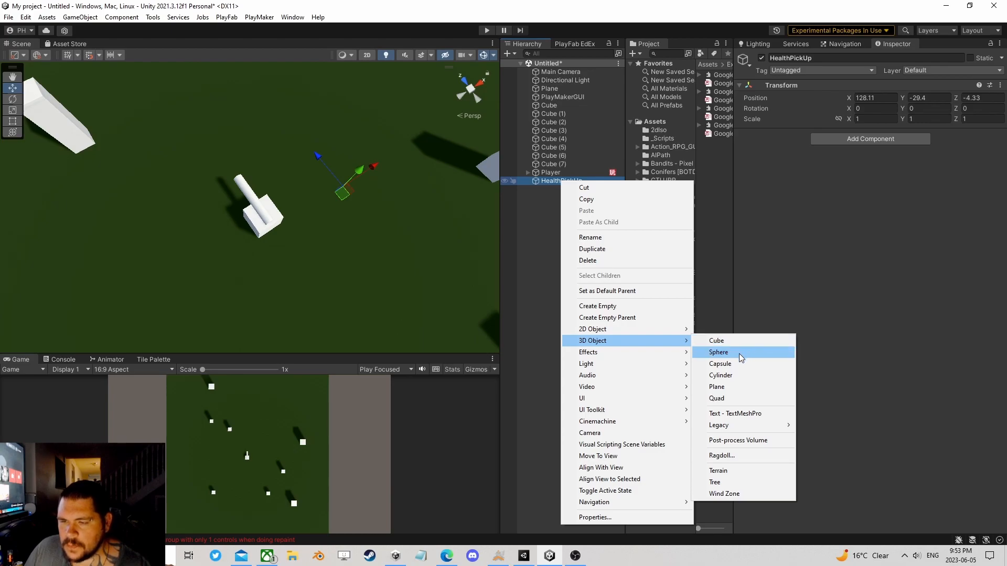
{"action": "left_click", "coordinate": [738, 353]}
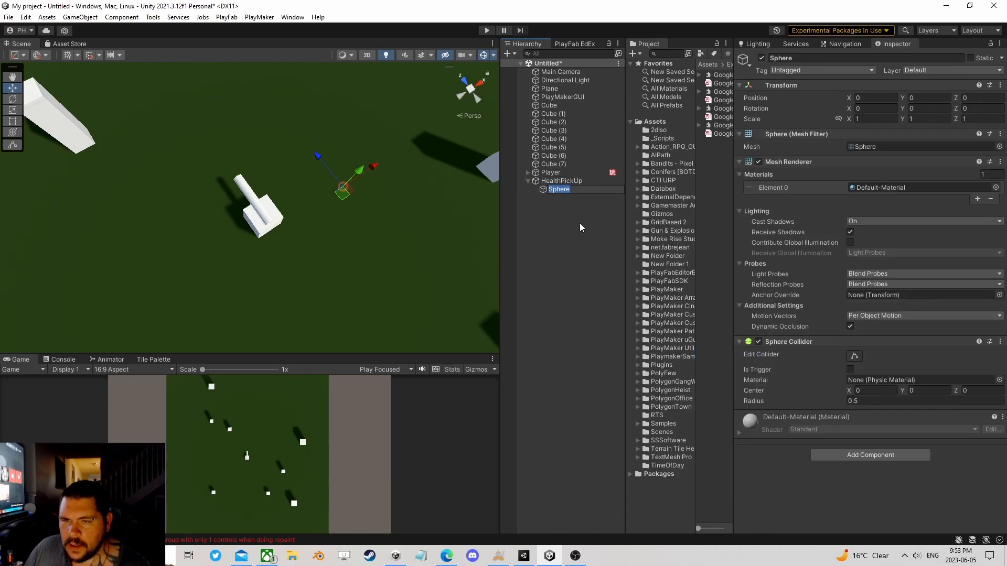
{"action": "key", "text": "ctrl+d"}
{"action": "left_click", "coordinate": [560, 188]}
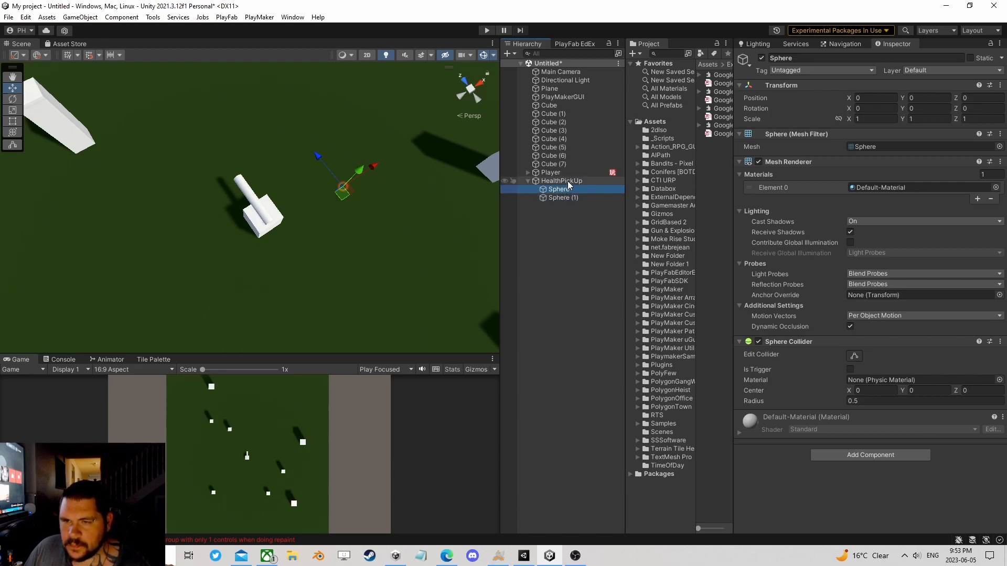
Step: Set the HealthPickUp object's Y position to 0
{"action": "left_click", "coordinate": [567, 181]}
{"action": "left_click", "coordinate": [938, 100]}
{"action": "type", "text": "0"}
Step: Arrange three overlapping spheres into a heart shape, two side by side above and a duplicated third centred below at about X 0.035, Y -0.191
{"action": "double_click", "coordinate": [559, 189]}
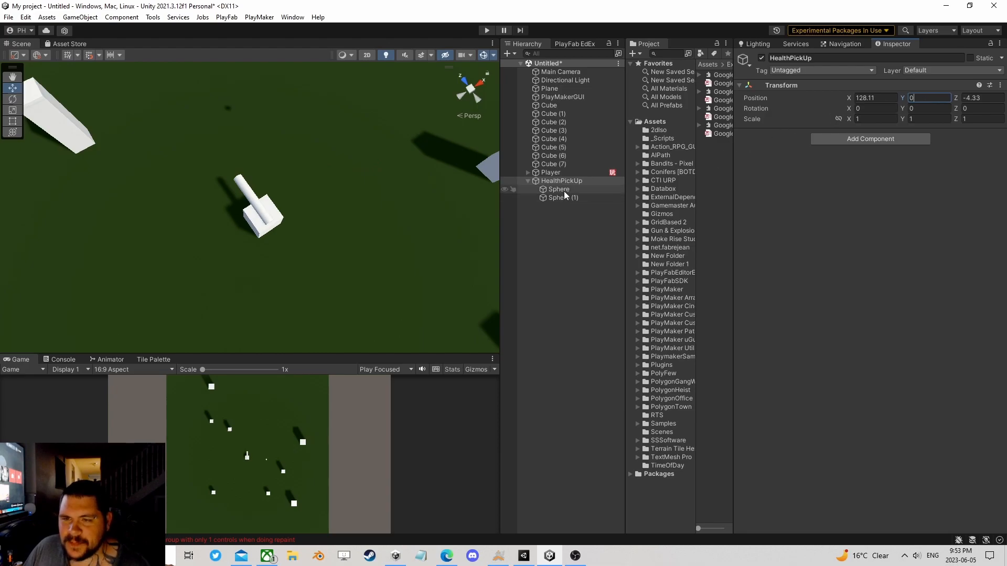
{"action": "right_click_drag", "start_coordinate": [275, 241], "coordinate": [274, 102]}
{"action": "scroll", "coordinate": [274, 101], "scroll_direction": "down", "scroll_amount": 3}
{"action": "left_click", "coordinate": [561, 181]}
{"action": "right_click_drag", "start_coordinate": [345, 250], "coordinate": [384, 179]}
{"action": "middle_click_drag", "start_coordinate": [285, 275], "coordinate": [319, 187]}
{"action": "left_click", "coordinate": [561, 192]}
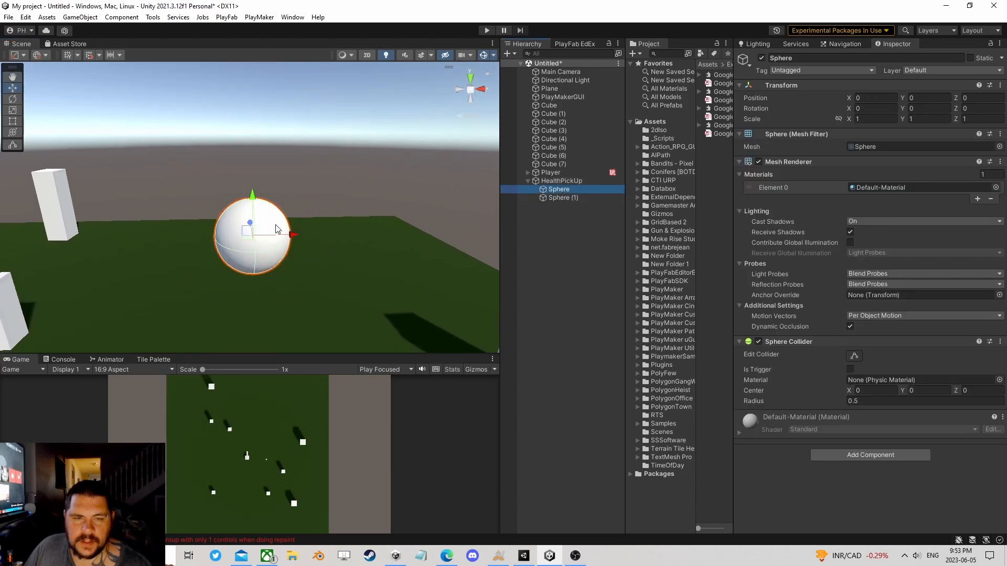
{"action": "mouse_move", "coordinate": [250, 233]}
{"action": "left_mouse_down"}
{"action": "mouse_move", "coordinate": [243, 218]}
{"action": "mouse_move", "coordinate": [257, 231]}
{"action": "mouse_move", "coordinate": [266, 217]}
{"action": "mouse_move", "coordinate": [251, 245]}
{"action": "left_mouse_up"}
{"action": "left_click", "coordinate": [561, 198]}
{"action": "key", "text": "ctrl+d"}
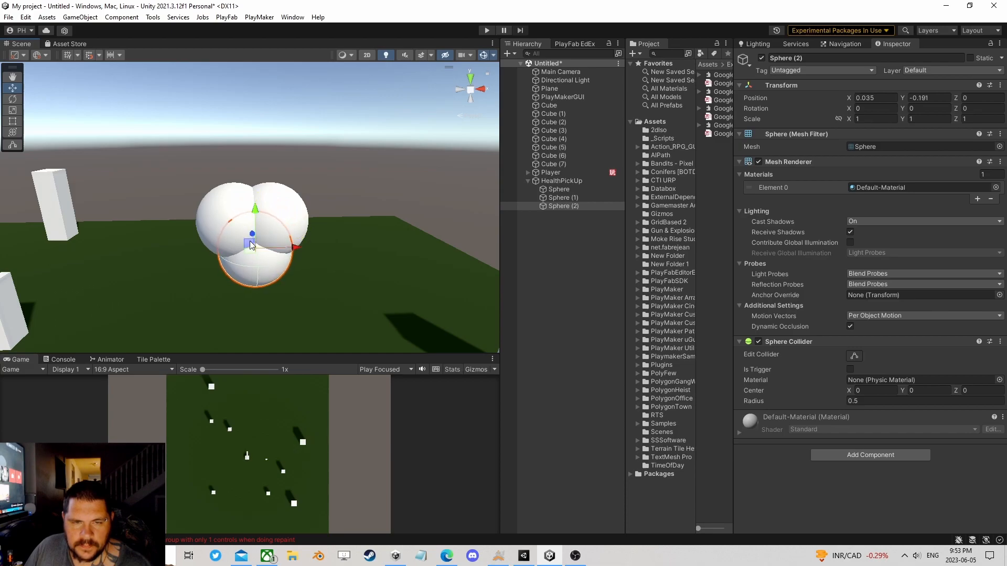
Step: Create a material named Red in the AIPath folder and set its albedo color to FF0000
{"action": "left_click", "coordinate": [566, 189]}
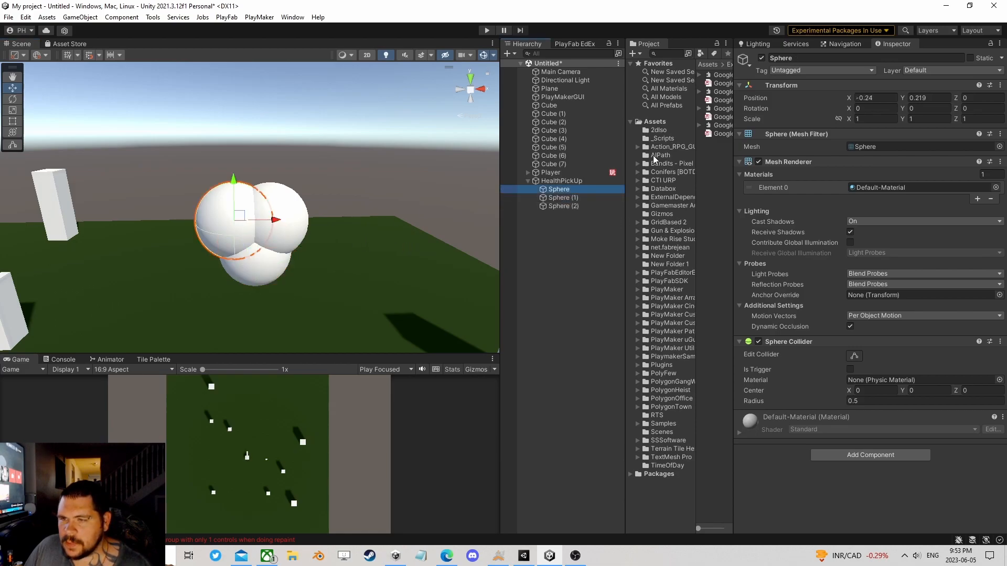
{"action": "left_click", "coordinate": [679, 156]}
{"action": "right_click", "coordinate": [721, 139]}
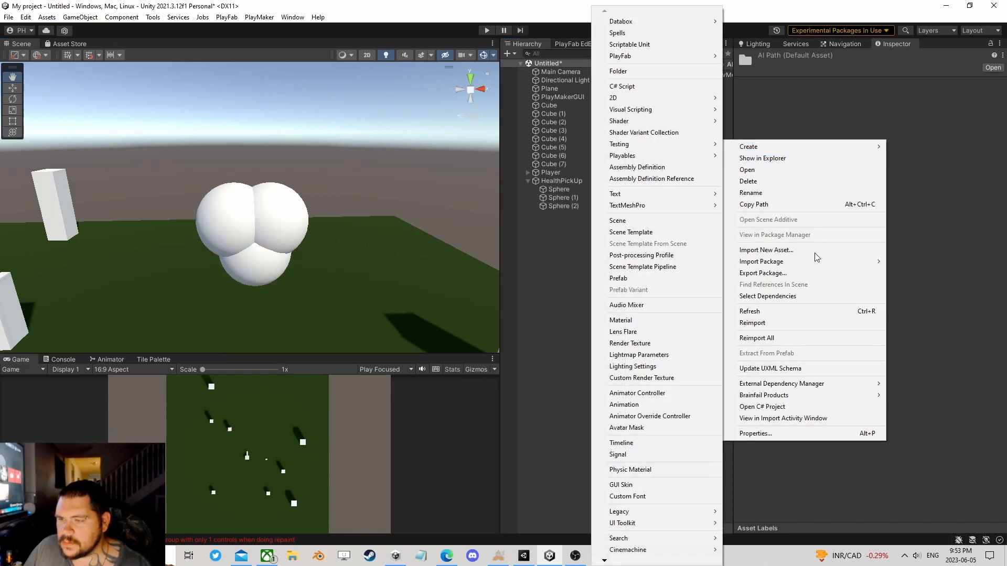
{"action": "mouse_move", "coordinate": [750, 147]}
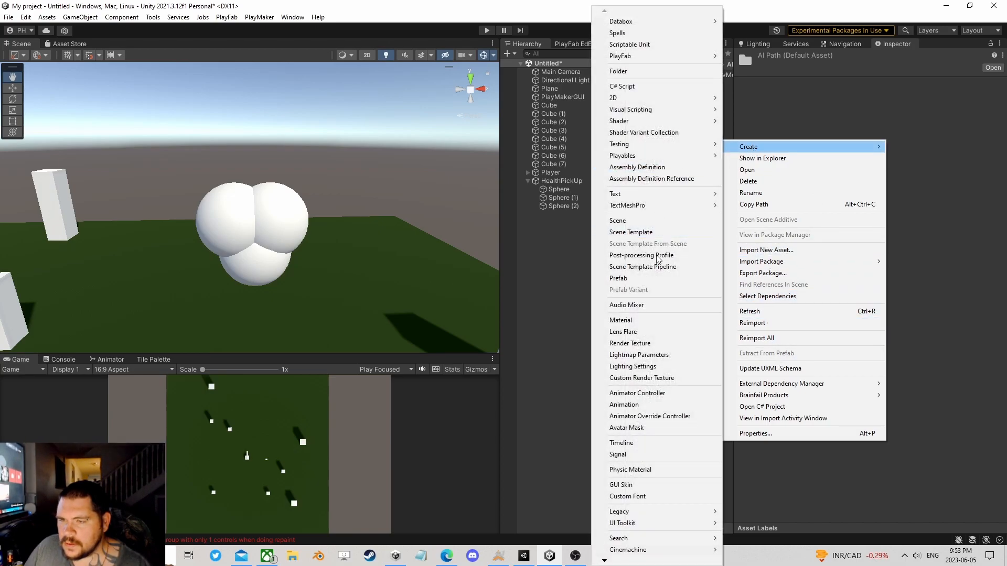
{"action": "left_click", "coordinate": [660, 321]}
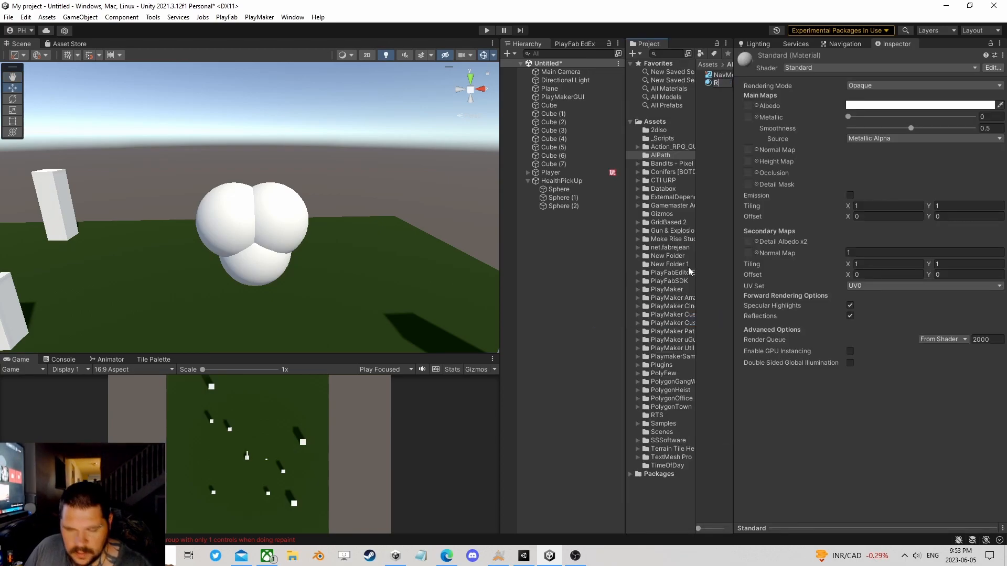
{"action": "key", "text": "Return"}
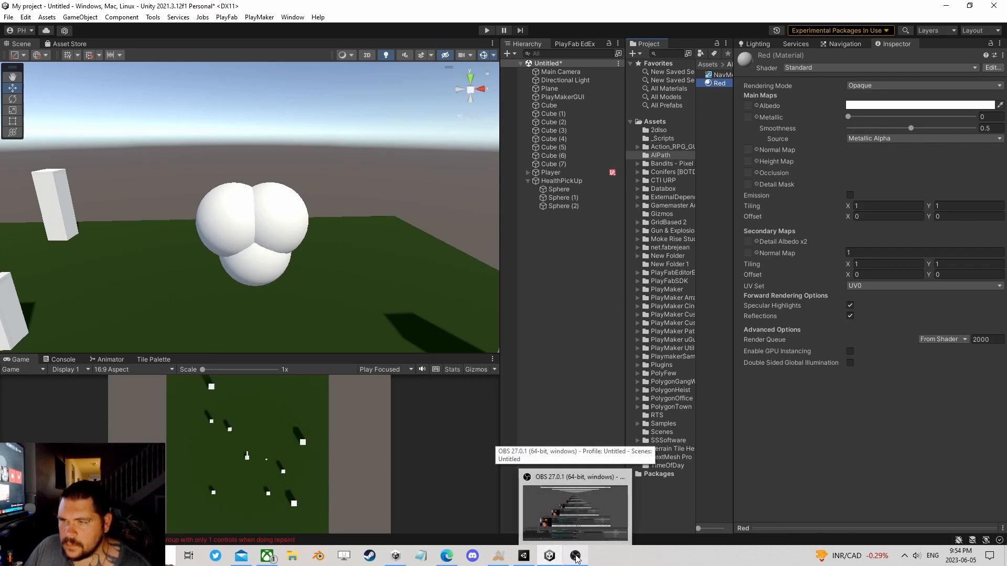
{"action": "left_click", "coordinate": [870, 105]}
{"action": "left_click_drag", "start_coordinate": [944, 163], "coordinate": [978, 133]}
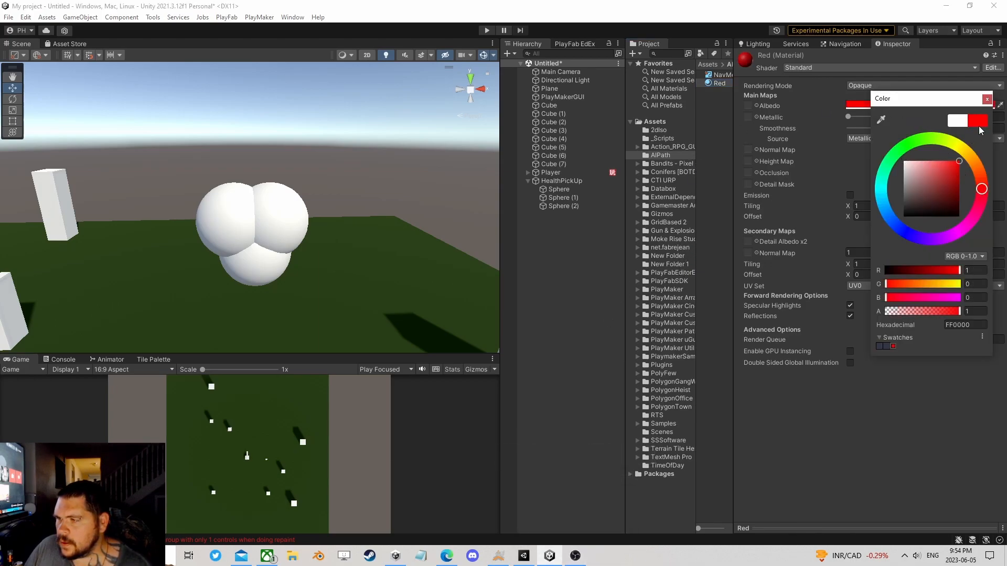
{"action": "left_click", "coordinate": [986, 100]}
Step: Apply the Red material to all three spheres of the heart at once
{"action": "left_click", "coordinate": [571, 189]}
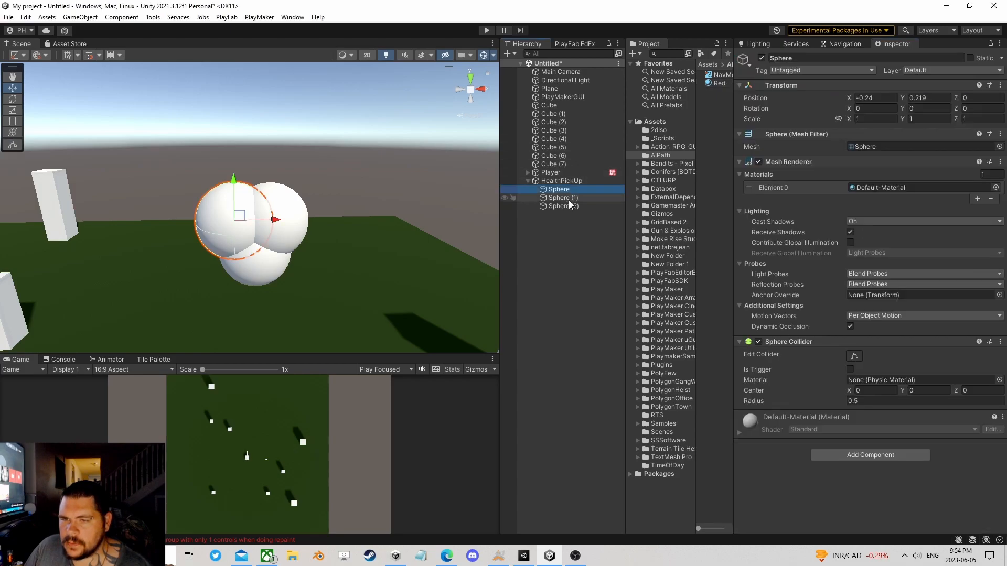
{"action": "left_click", "coordinate": [568, 204], "text": "shift"}
{"action": "left_click_drag", "start_coordinate": [719, 83], "coordinate": [893, 187]}
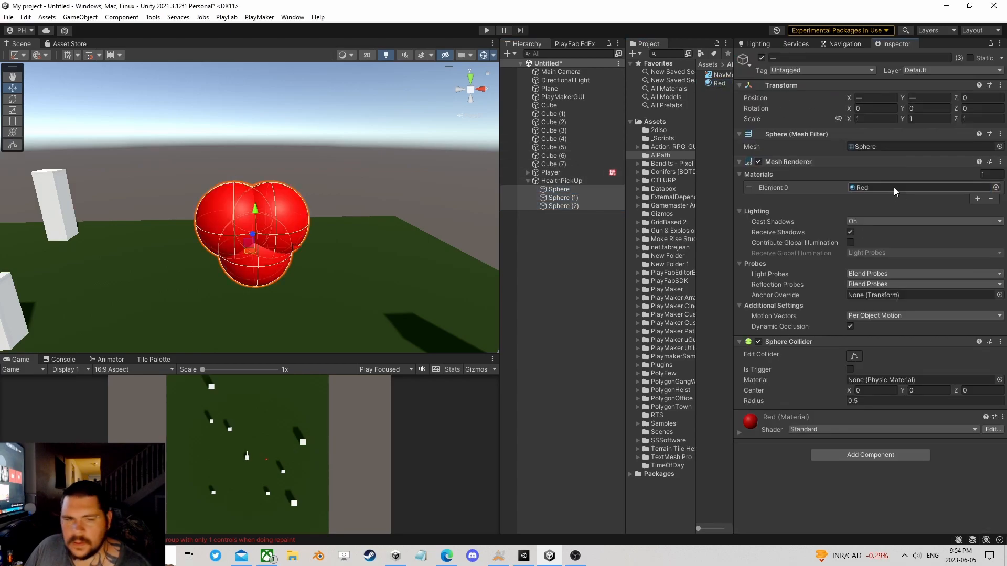
Step: Create an empty child object under HealthPickUp and nest the three spheres inside it
{"action": "right_click", "coordinate": [556, 181]}
{"action": "left_click", "coordinate": [592, 306]}
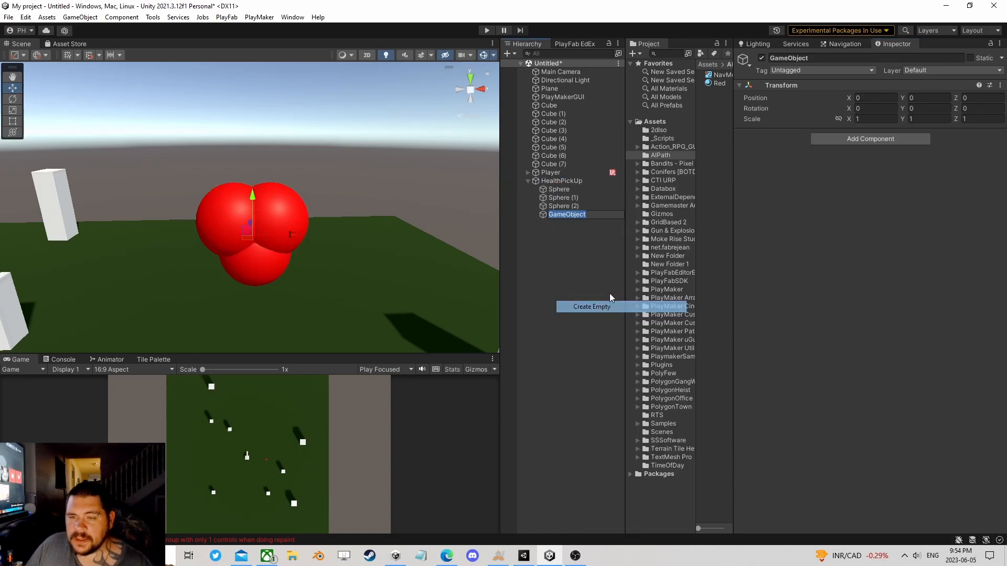
{"action": "left_click", "coordinate": [560, 208]}
{"action": "left_click", "coordinate": [559, 191], "text": "shift"}
{"action": "left_click_drag", "start_coordinate": [559, 191], "coordinate": [562, 216]}
{"action": "left_click", "coordinate": [555, 189]}
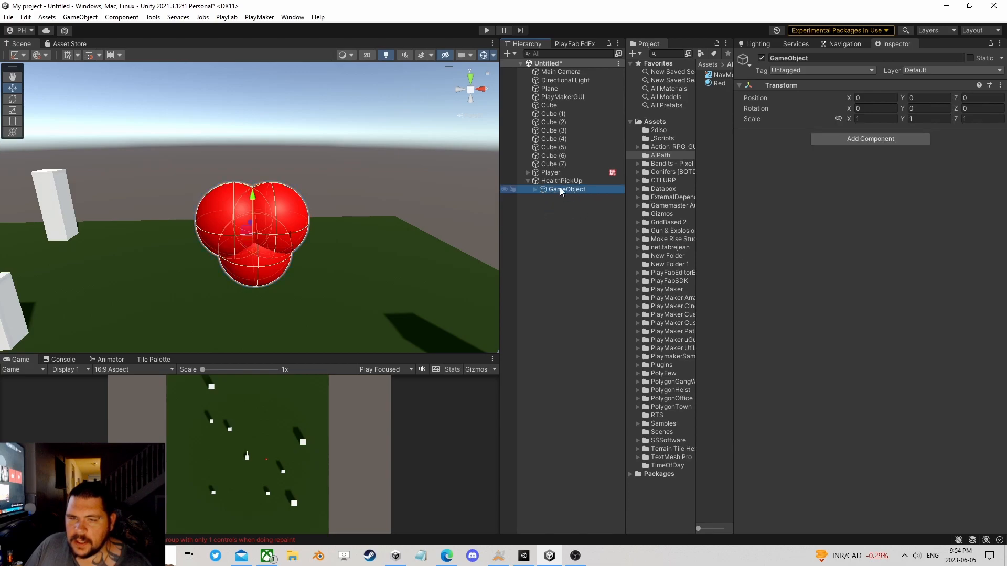
Step: Raise the sphere group above the HealthPickUp origin to a local Y position of about 1.1
{"action": "left_click", "coordinate": [561, 181]}
{"action": "middle_click_drag", "start_coordinate": [349, 227], "coordinate": [323, 188]}
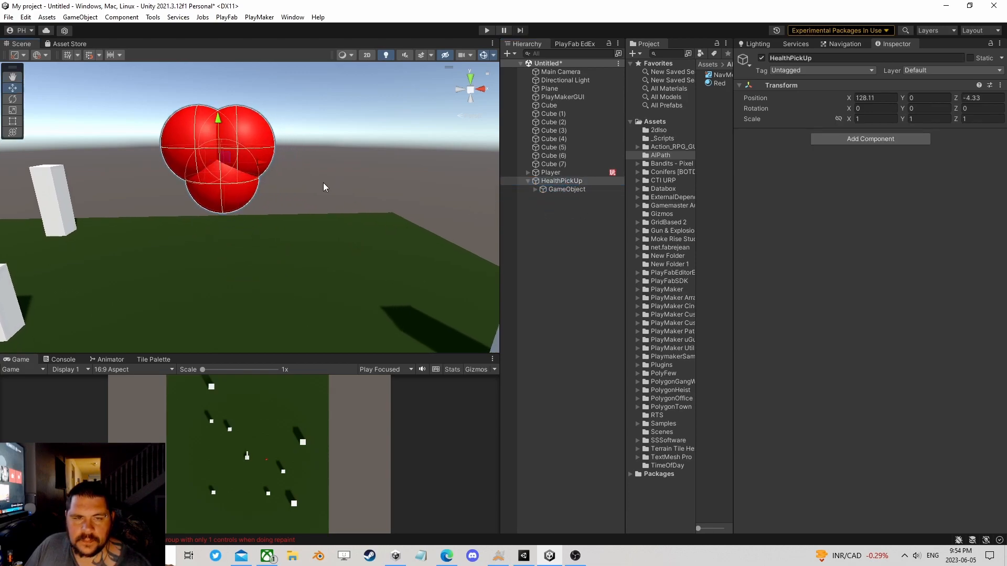
{"action": "scroll", "coordinate": [251, 156], "scroll_direction": "up", "scroll_amount": 4}
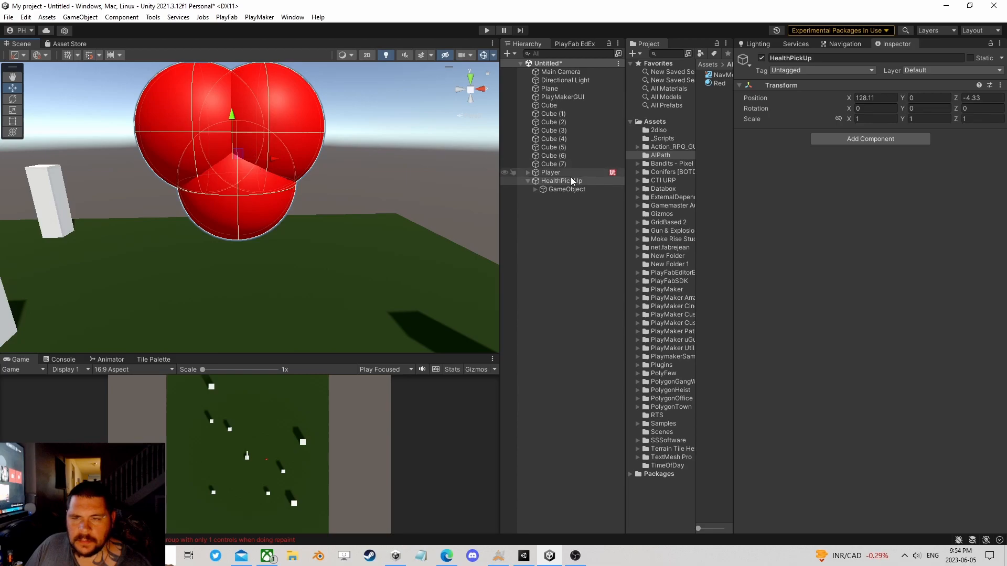
{"action": "left_click", "coordinate": [561, 189]}
{"action": "scroll", "coordinate": [254, 172], "scroll_direction": "down", "scroll_amount": 1}
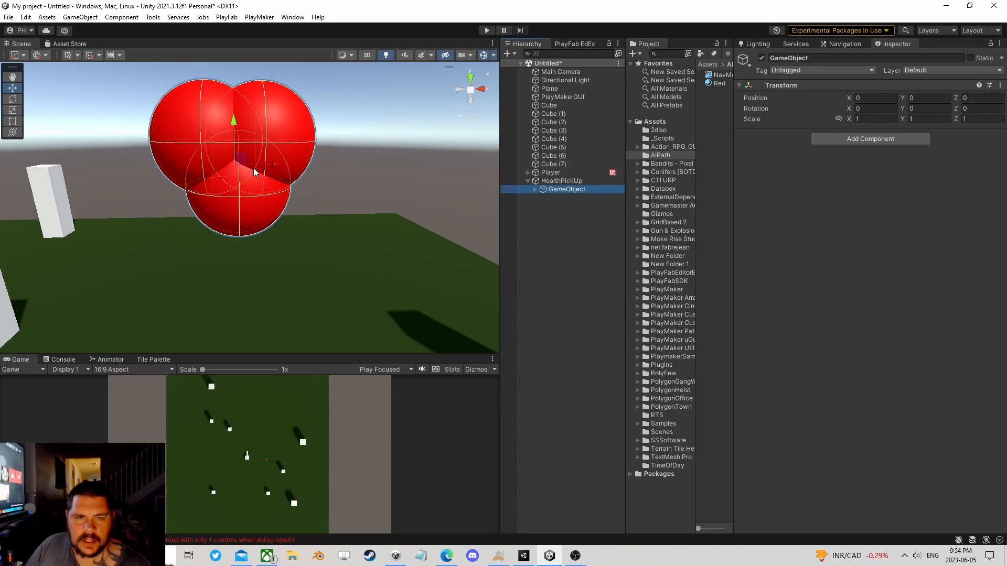
{"action": "left_click_drag", "start_coordinate": [233, 126], "coordinate": [241, 11]}
{"action": "scroll", "coordinate": [265, 165], "scroll_direction": "down", "scroll_amount": 1}
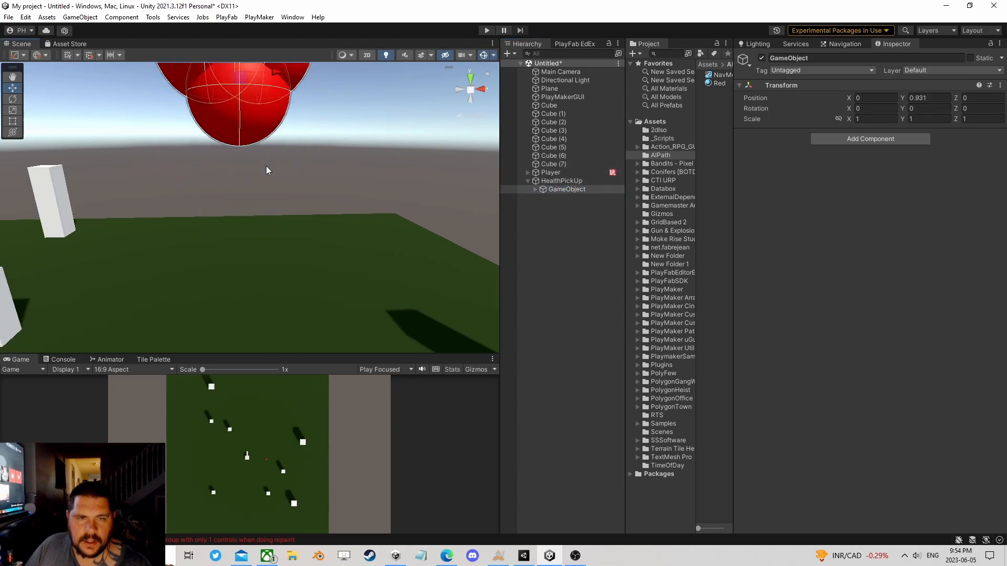
{"action": "middle_click_drag", "start_coordinate": [266, 167], "coordinate": [281, 215]}
{"action": "left_click_drag", "start_coordinate": [254, 96], "coordinate": [256, 86]}
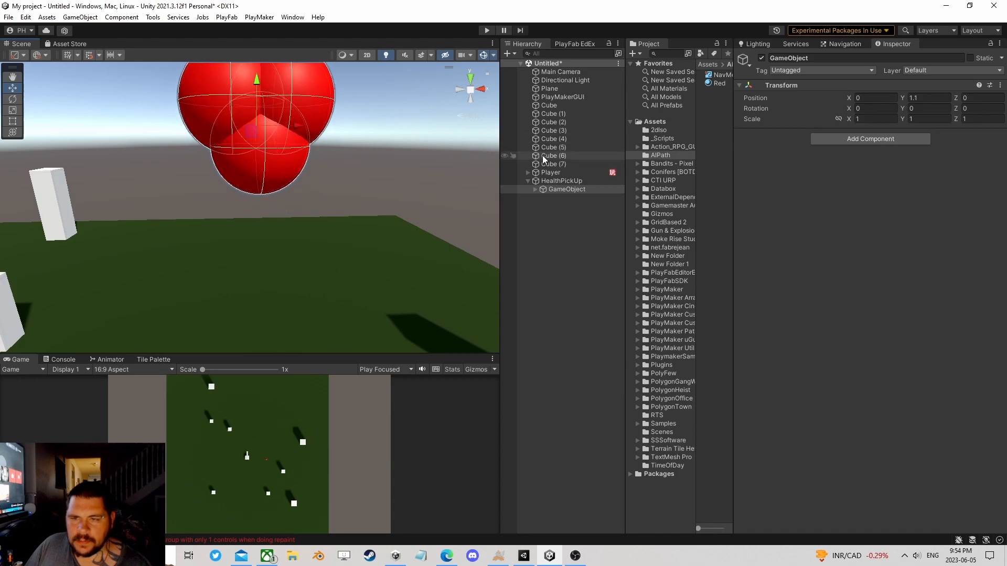
{"action": "left_click", "coordinate": [557, 181]}
{"action": "scroll", "coordinate": [336, 242], "scroll_direction": "up", "scroll_amount": 3}
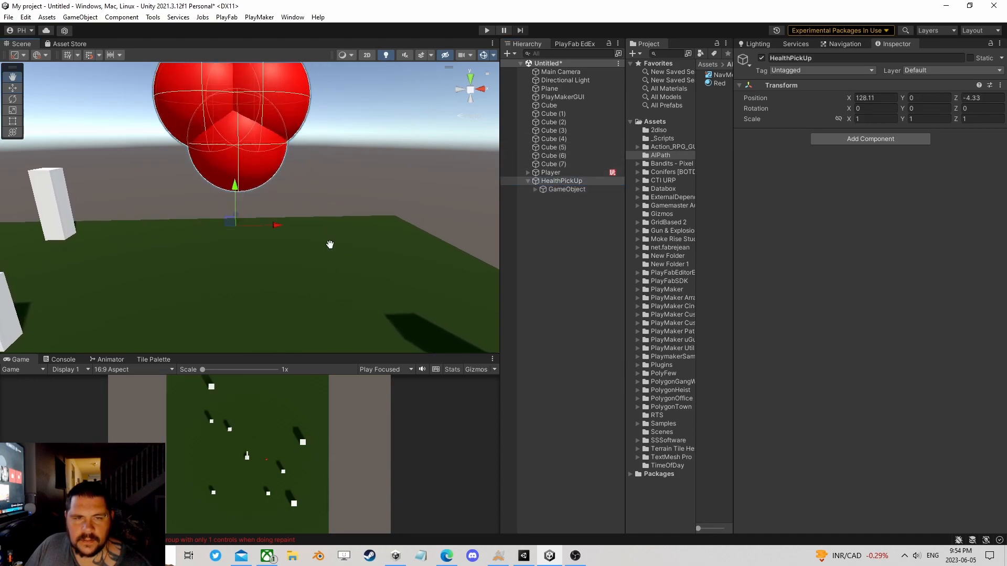
Step: Add a PlayMakerFSM component to the sphere group's parent GameObject and open it for editing
{"action": "left_click", "coordinate": [567, 191]}
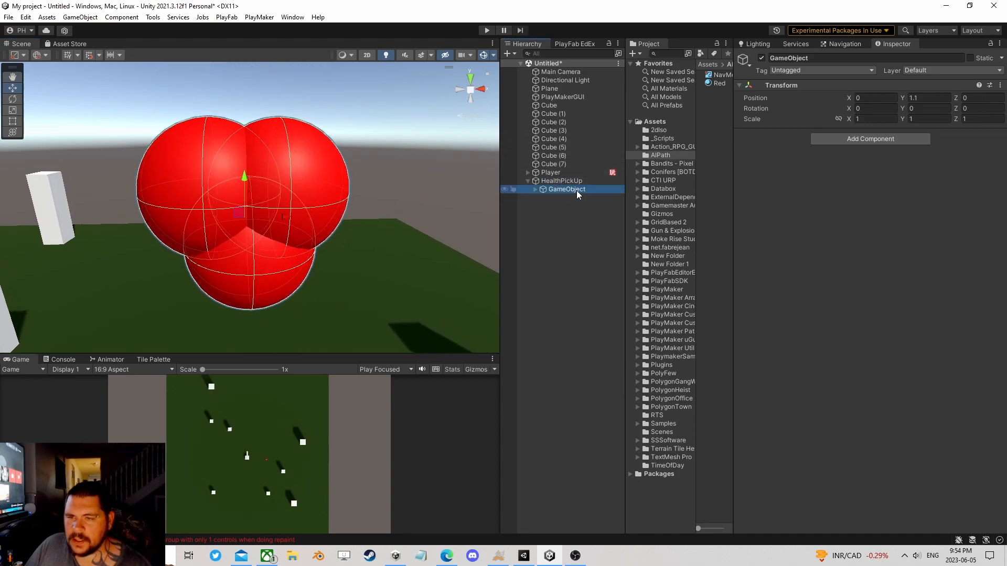
{"action": "left_click", "coordinate": [869, 140]}
{"action": "left_click", "coordinate": [857, 186]}
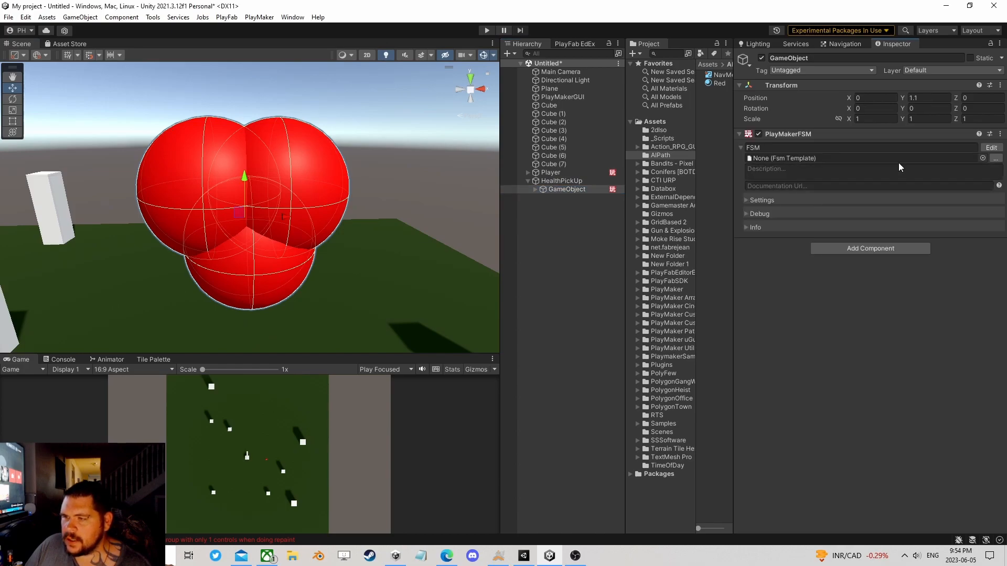
{"action": "left_click", "coordinate": [990, 148]}
Step: Find the Transform Rotate action, add it to State 1, and enable Every Frame and Per Second
{"action": "left_click", "coordinate": [720, 367]}
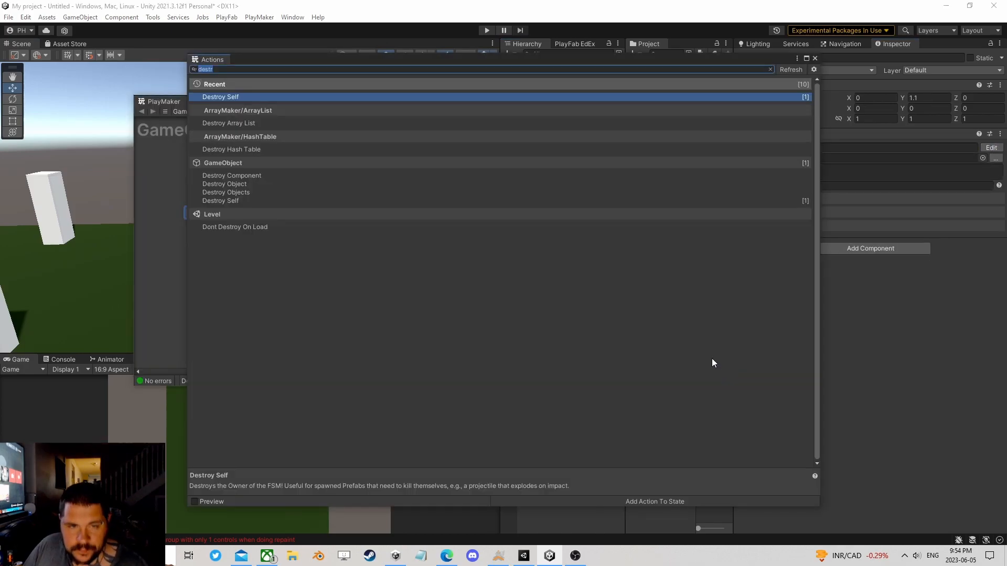
{"action": "type", "text": "rotate"}
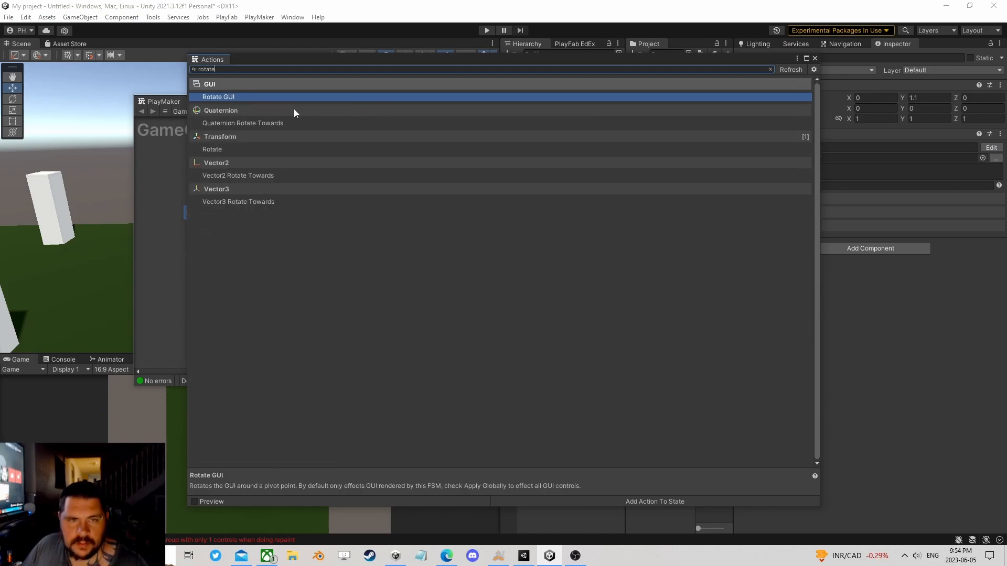
{"action": "left_click", "coordinate": [815, 59]}
{"action": "left_click", "coordinate": [655, 235]}
{"action": "left_click", "coordinate": [654, 224]}
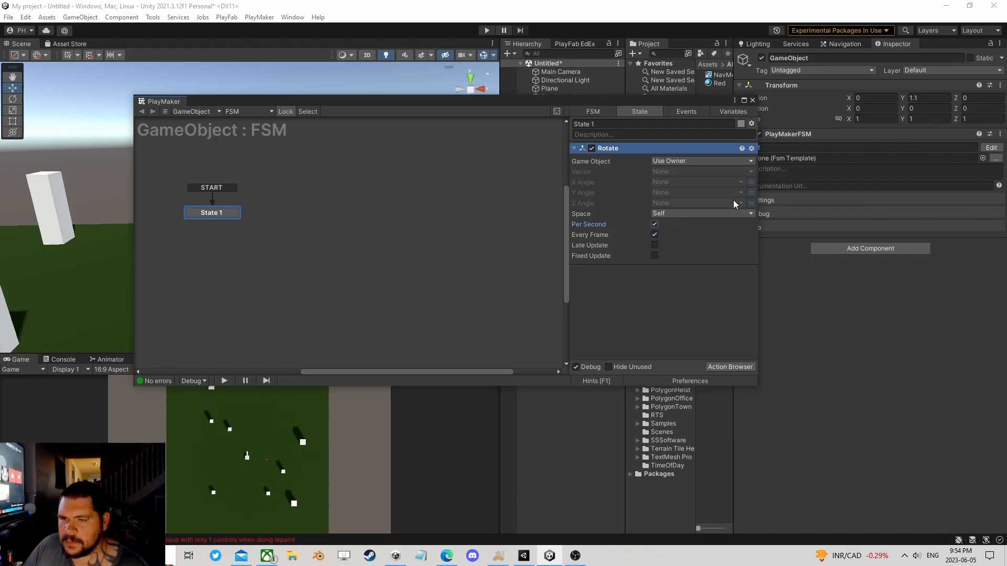
Step: Set the Rotate action's Y Angle to about 14.48, then run the scene briefly to test the heart's spin
{"action": "left_click", "coordinate": [751, 193]}
{"action": "left_click_drag", "start_coordinate": [624, 194], "coordinate": [876, 196]}
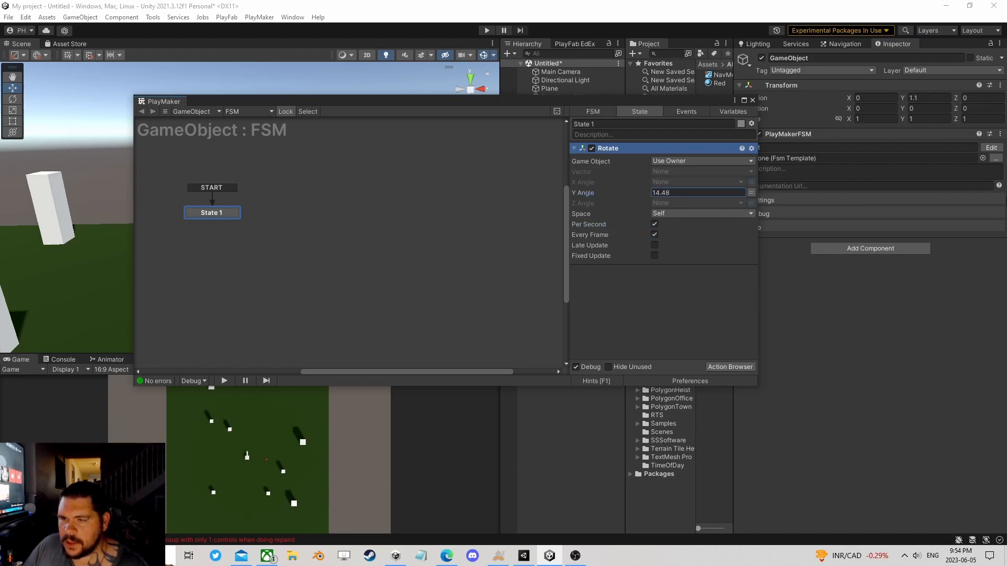
{"action": "left_click", "coordinate": [753, 101]}
{"action": "left_click", "coordinate": [485, 31]}
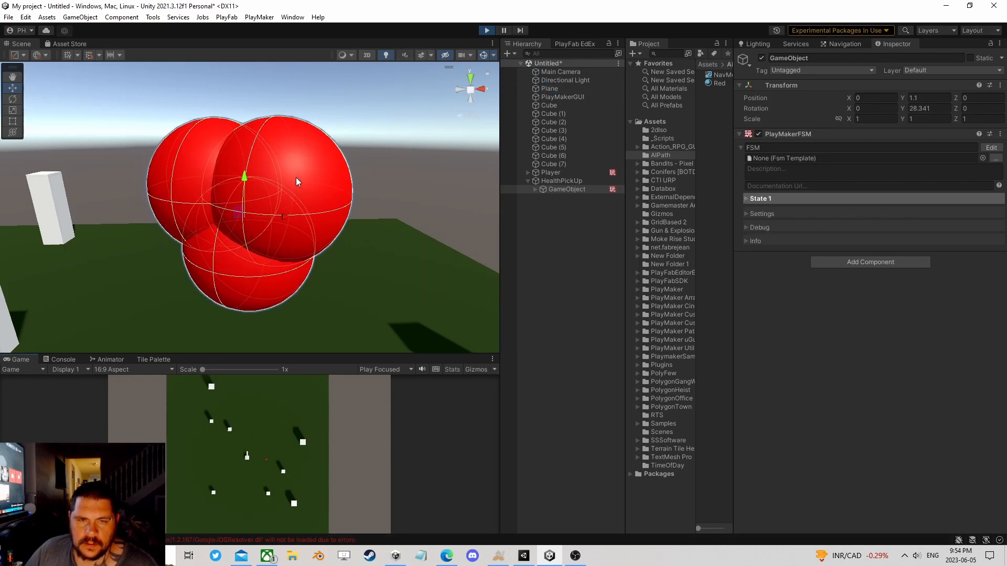
{"action": "left_click", "coordinate": [486, 30]}
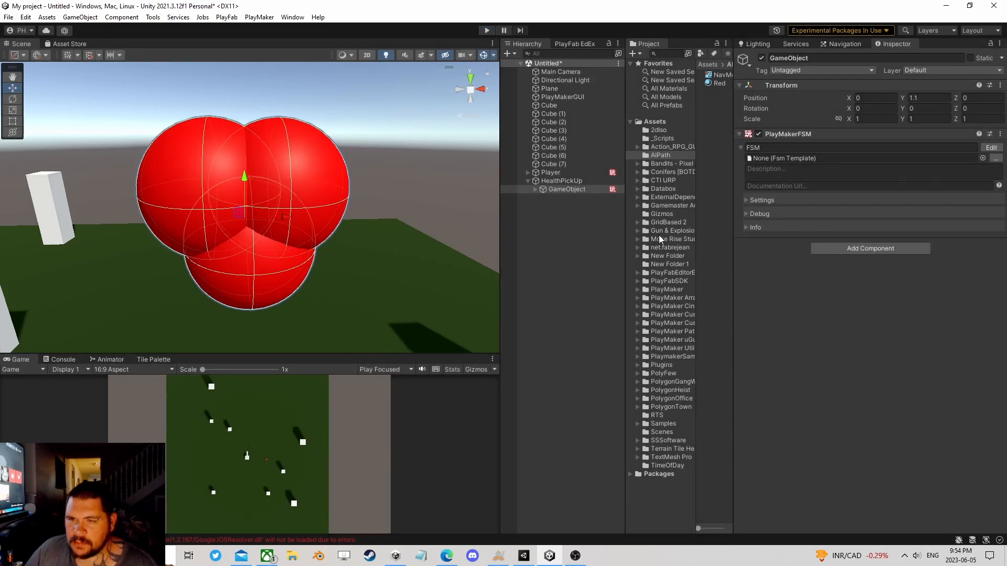
Step: Scale the heart's GameObject to 4 on X, Y and Z, then select HealthPickUp to check its size against the Player
{"action": "left_click", "coordinate": [872, 119]}
{"action": "type", "text": "4"}
{"action": "left_click", "coordinate": [925, 119]}
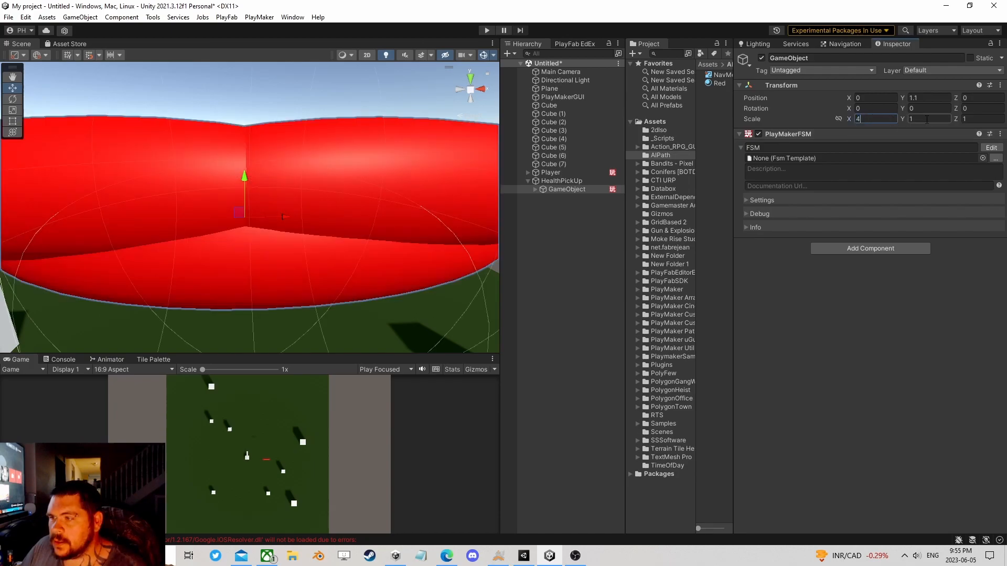
{"action": "type", "text": "4"}
{"action": "left_click", "coordinate": [973, 119]}
{"action": "type", "text": "4"}
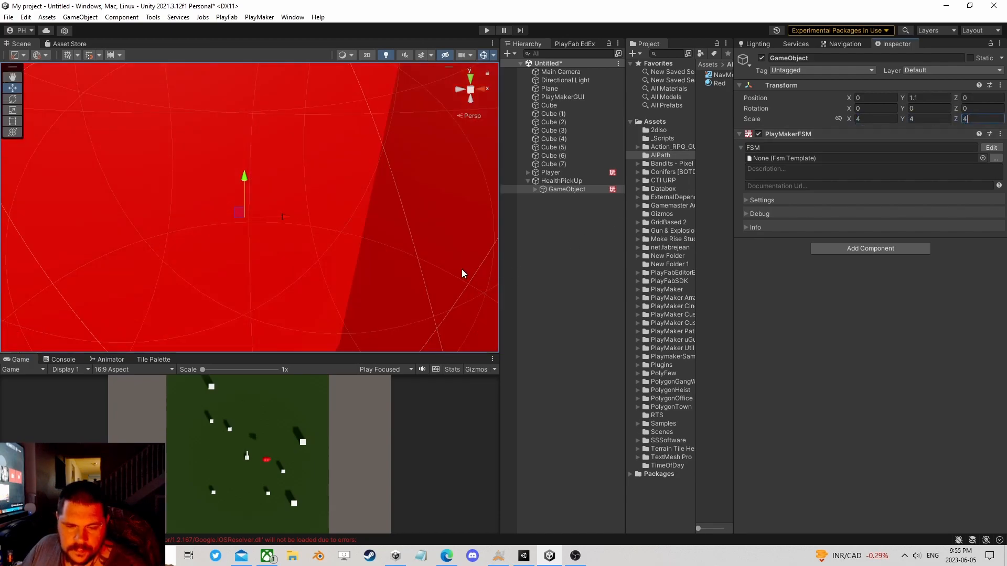
{"action": "scroll", "coordinate": [406, 233], "scroll_direction": "down", "scroll_amount": 10}
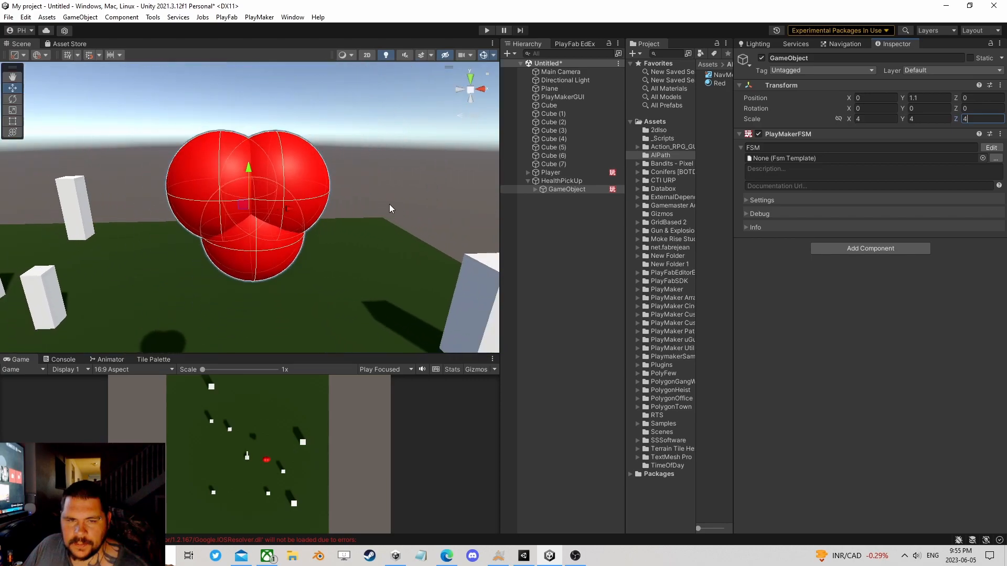
{"action": "left_click", "coordinate": [561, 181]}
{"action": "right_click_drag", "start_coordinate": [378, 190], "coordinate": [402, 218]}
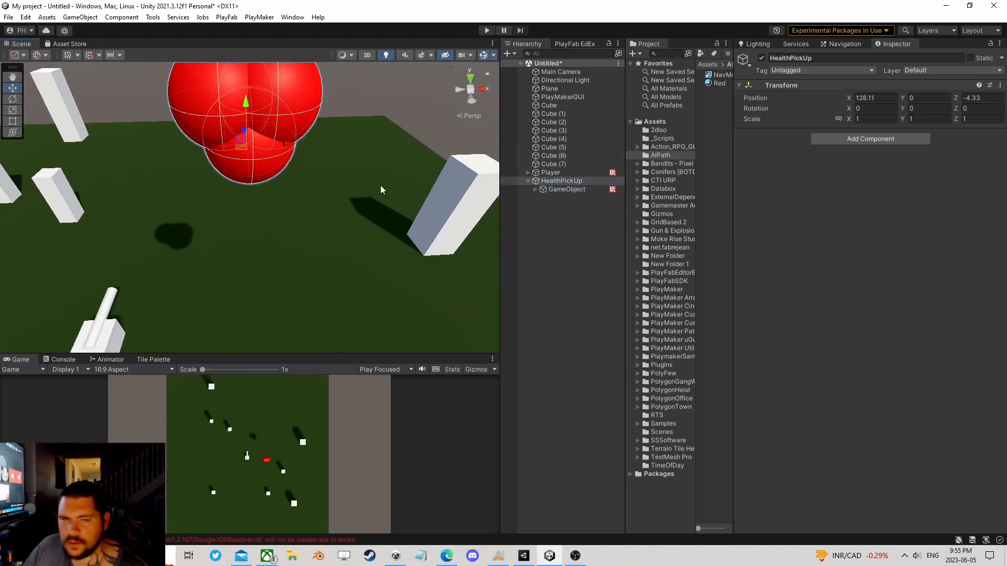
Step: Raise the heart's child GameObject along Y so the heart's lower tip sits just above the HealthPickUp origin
{"action": "right_click_drag", "start_coordinate": [393, 184], "coordinate": [216, 124]}
{"action": "mouse_move", "coordinate": [215, 124]}
{"action": "middle_mouse_down"}
{"action": "mouse_move", "coordinate": [313, 197]}
{"action": "mouse_move", "coordinate": [279, 163]}
{"action": "middle_mouse_up"}
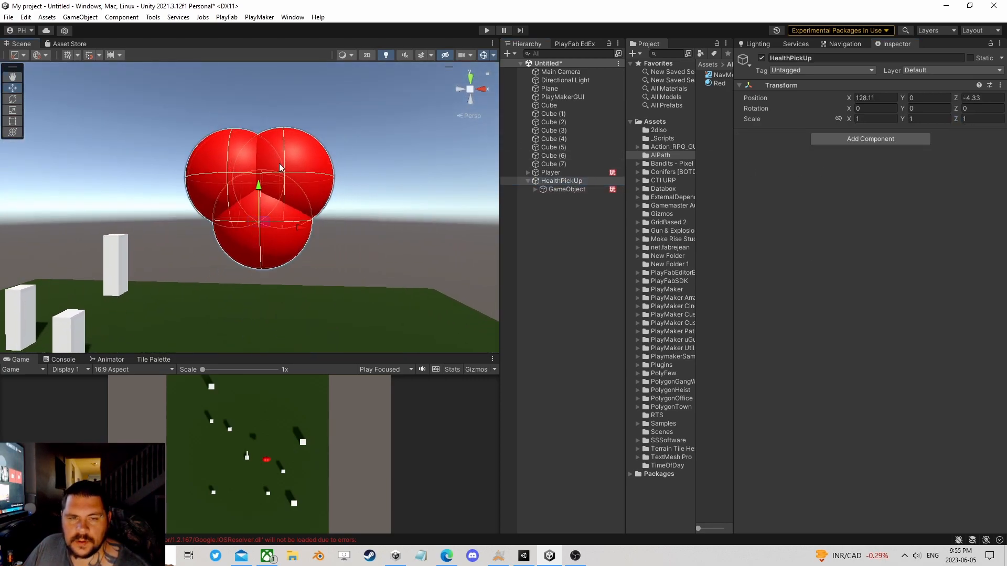
{"action": "left_click", "coordinate": [566, 189]}
{"action": "left_click_drag", "start_coordinate": [259, 160], "coordinate": [259, 123]}
{"action": "left_click", "coordinate": [585, 182]}
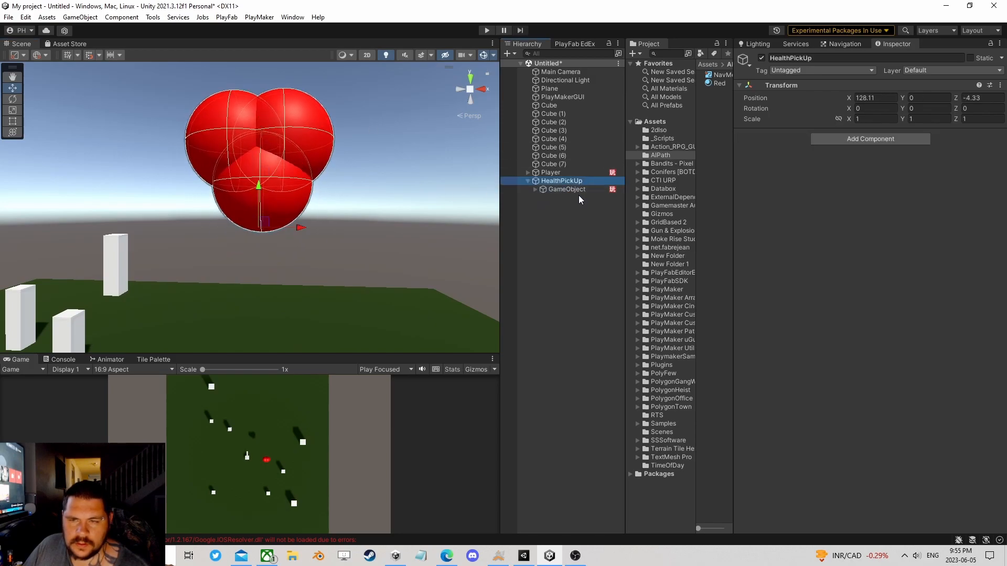
{"action": "left_click", "coordinate": [574, 189]}
Step: Add a PlayMakerFSM component and a Sphere Collider component to the HealthPickUp object
{"action": "left_click", "coordinate": [584, 180]}
{"action": "left_click", "coordinate": [853, 137]}
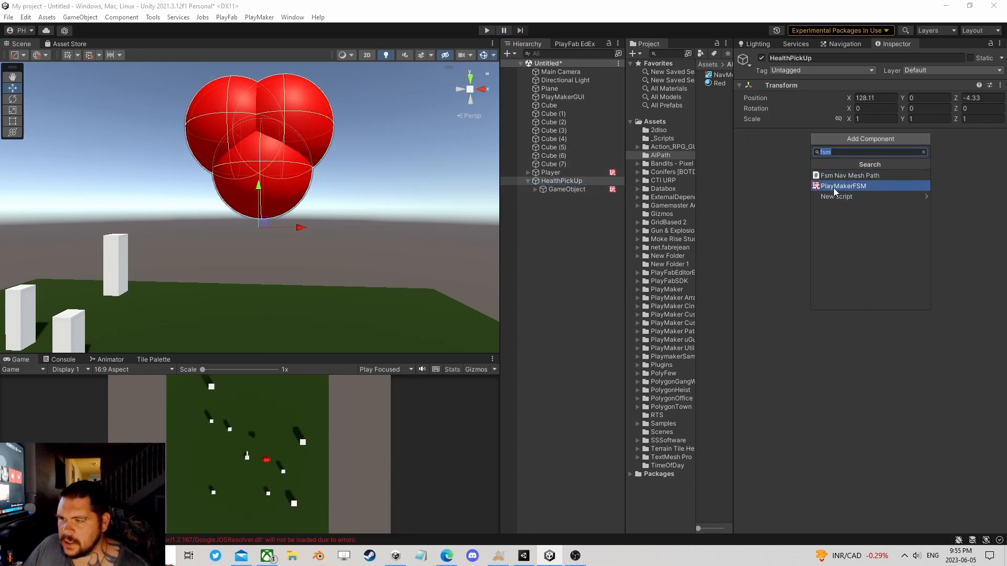
{"action": "left_click", "coordinate": [833, 187]}
{"action": "left_click", "coordinate": [854, 246]}
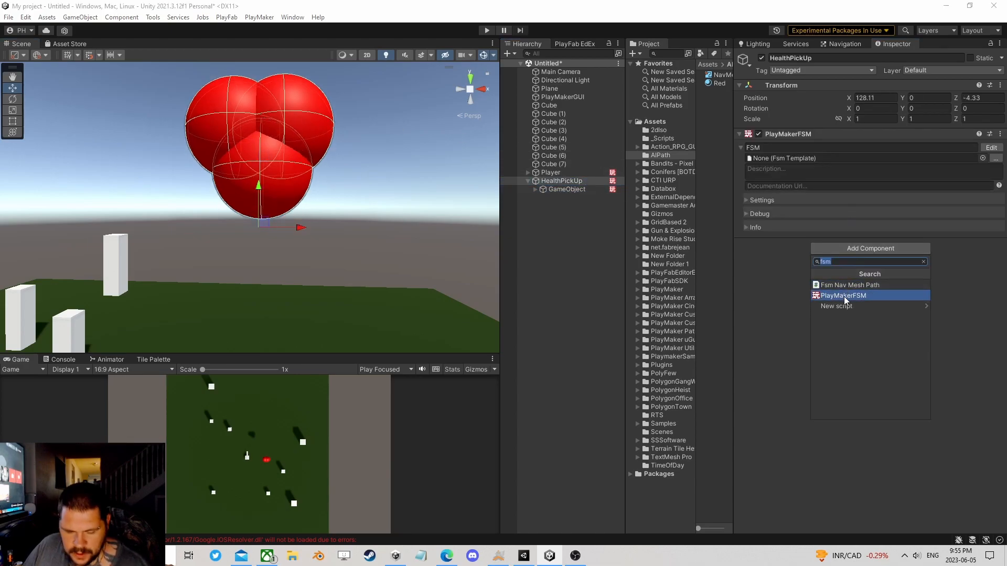
{"action": "type", "text": "b"}
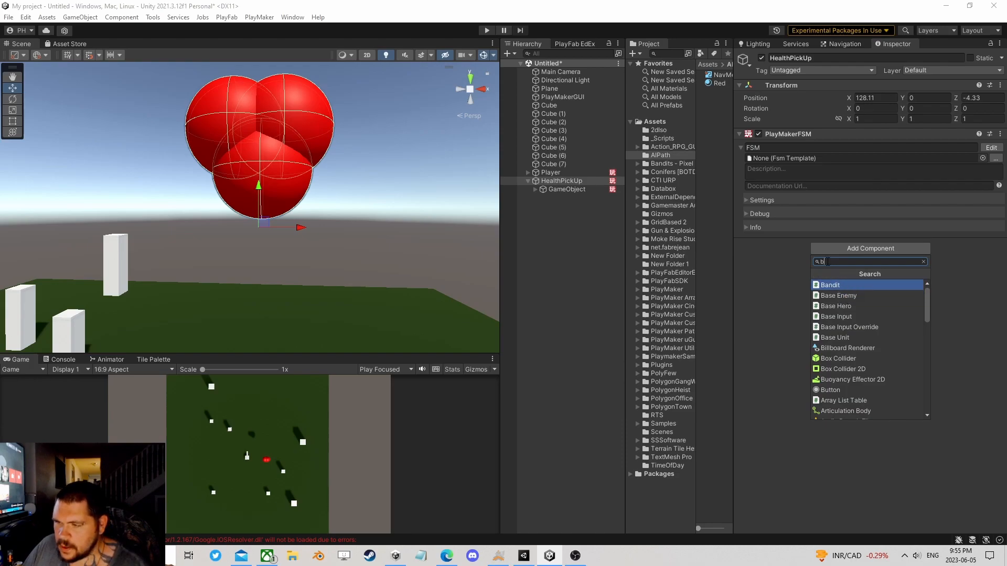
{"action": "type", "text": "sp"}
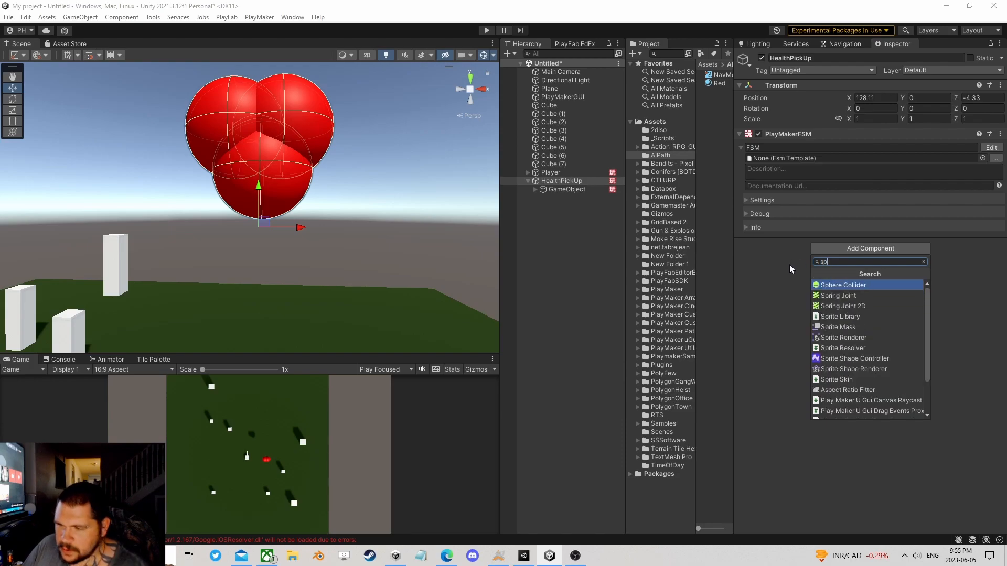
{"action": "left_click", "coordinate": [851, 284]}
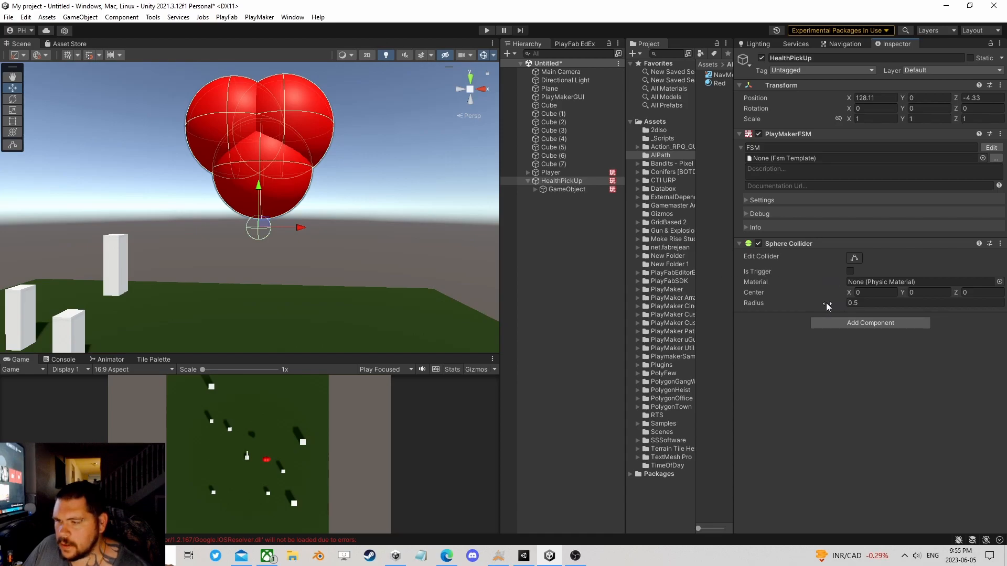
Step: Set the HealthPickUp Sphere Collider's radius to 4.38 and Center Y to 2.17, and enable Is Trigger
{"action": "left_click_drag", "start_coordinate": [832, 304], "coordinate": [945, 293]}
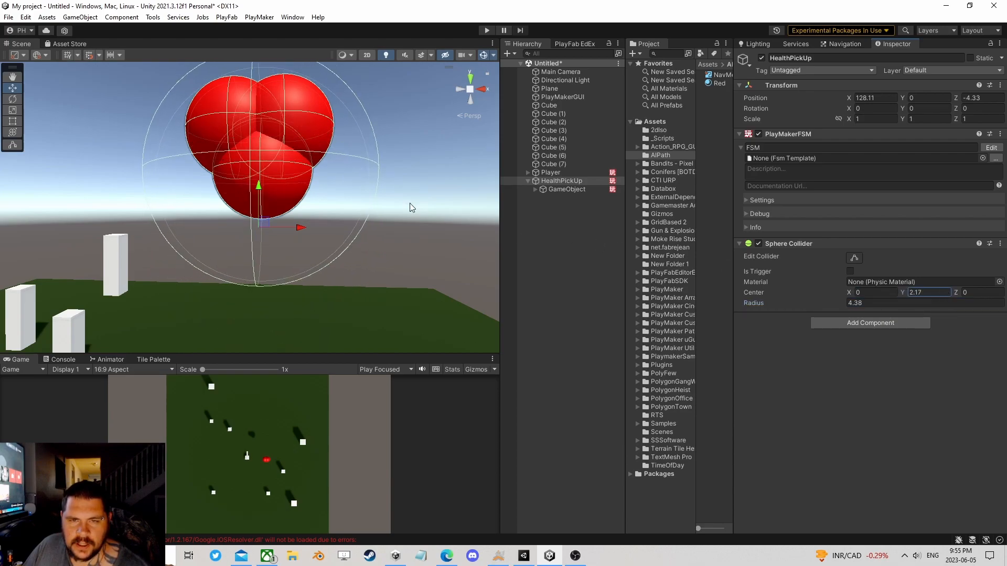
{"action": "right_click_drag", "start_coordinate": [371, 118], "coordinate": [382, 232]}
{"action": "middle_click_drag", "start_coordinate": [317, 125], "coordinate": [333, 302]}
{"action": "right_click_drag", "start_coordinate": [316, 193], "coordinate": [325, 338]}
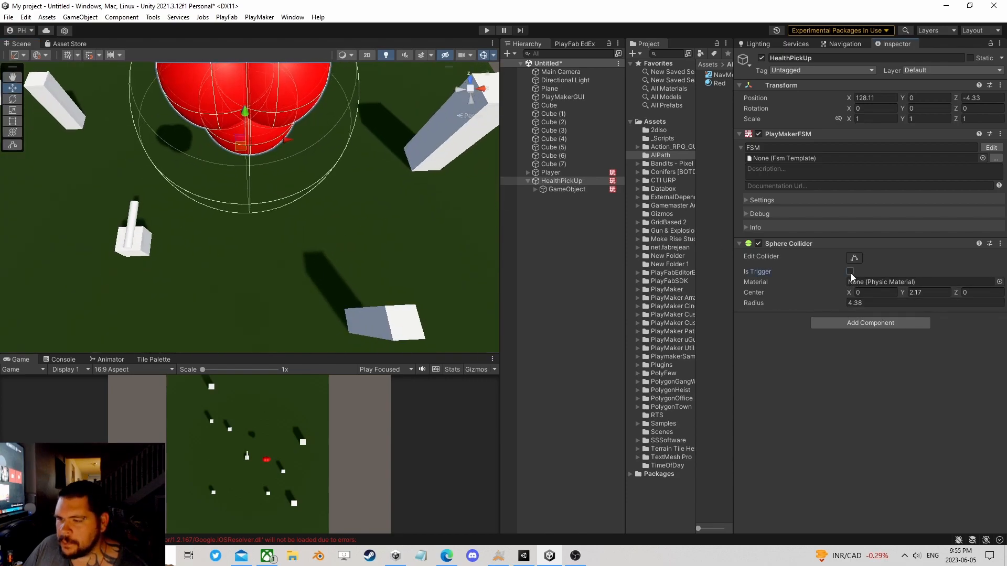
{"action": "right_click_drag", "start_coordinate": [290, 251], "coordinate": [299, 164]}
{"action": "right_click_drag", "start_coordinate": [390, 263], "coordinate": [376, 166]}
{"action": "middle_click_drag", "start_coordinate": [382, 298], "coordinate": [378, 215]}
Step: Remove the Sphere Collider component from all three heart spheres together, then collapse their parent GameObject
{"action": "left_click", "coordinate": [535, 189]}
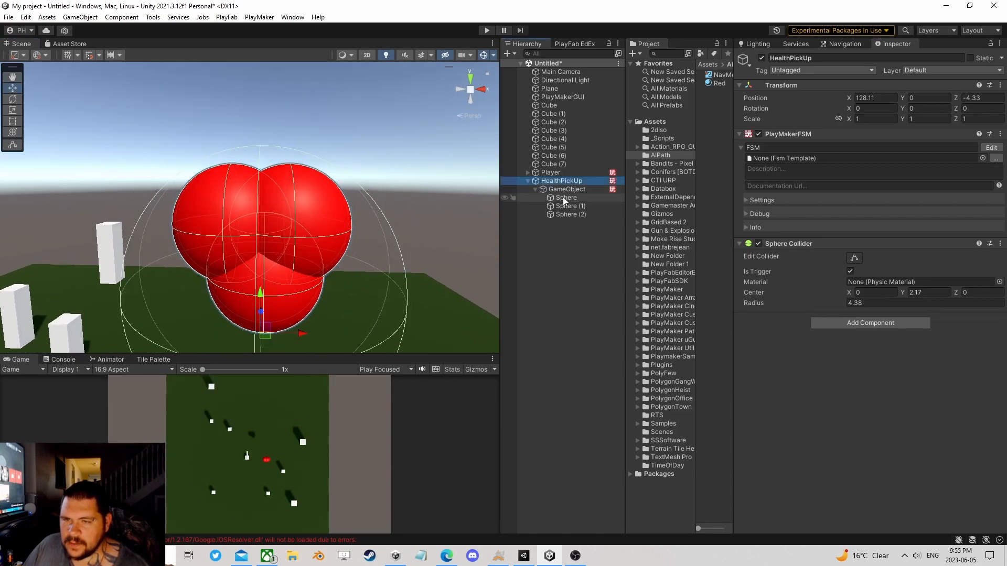
{"action": "left_click", "coordinate": [566, 198]}
{"action": "left_click", "coordinate": [565, 214], "text": "shift"}
{"action": "right_click", "coordinate": [801, 342]}
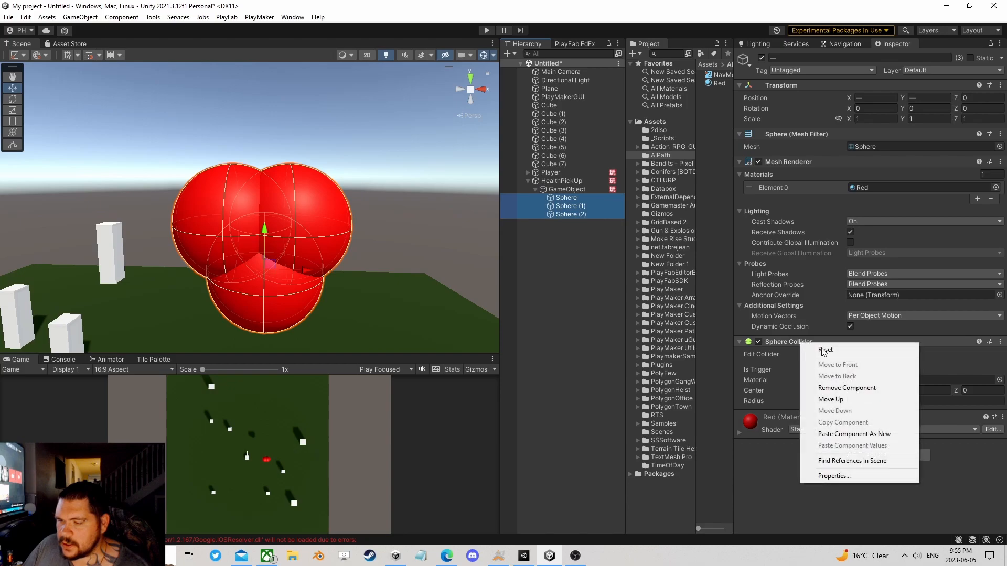
{"action": "left_click", "coordinate": [828, 382]}
{"action": "left_click", "coordinate": [535, 189]}
Step: Open the HealthPickUp FSM for editing and add the Physics Trigger Event action to State 1
{"action": "left_click", "coordinate": [561, 181]}
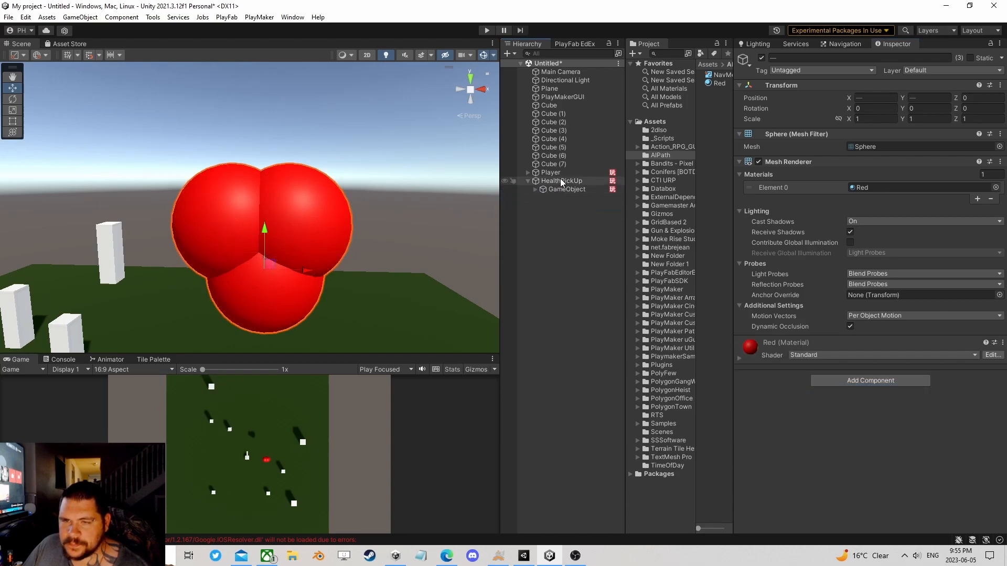
{"action": "left_click", "coordinate": [991, 148]}
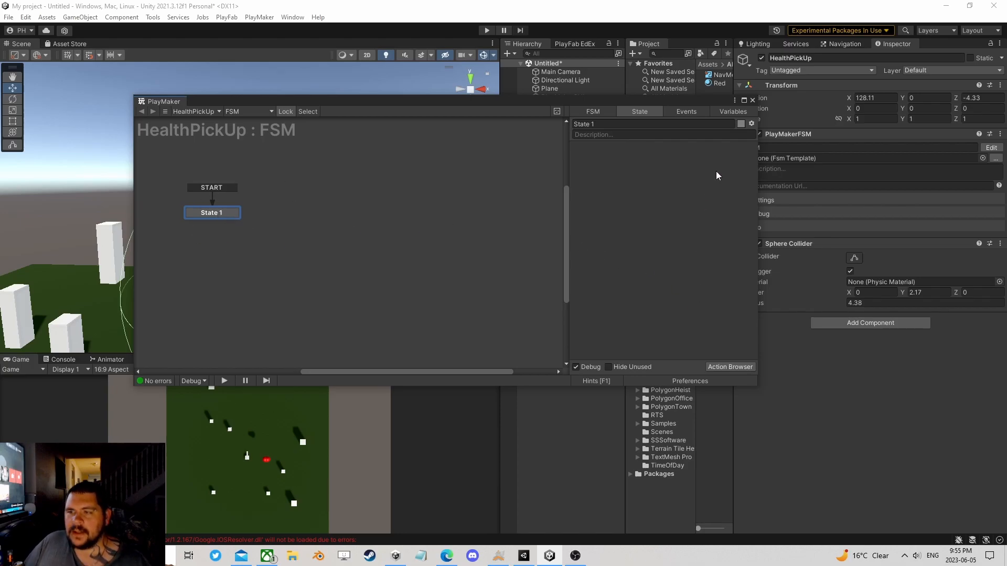
{"action": "left_click", "coordinate": [730, 367]}
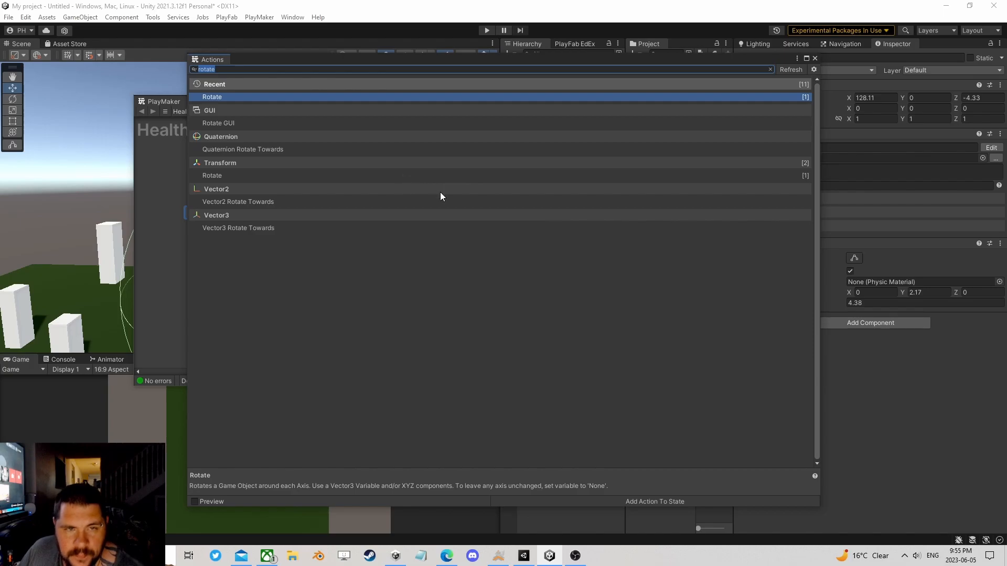
{"action": "type", "text": "trigger"}
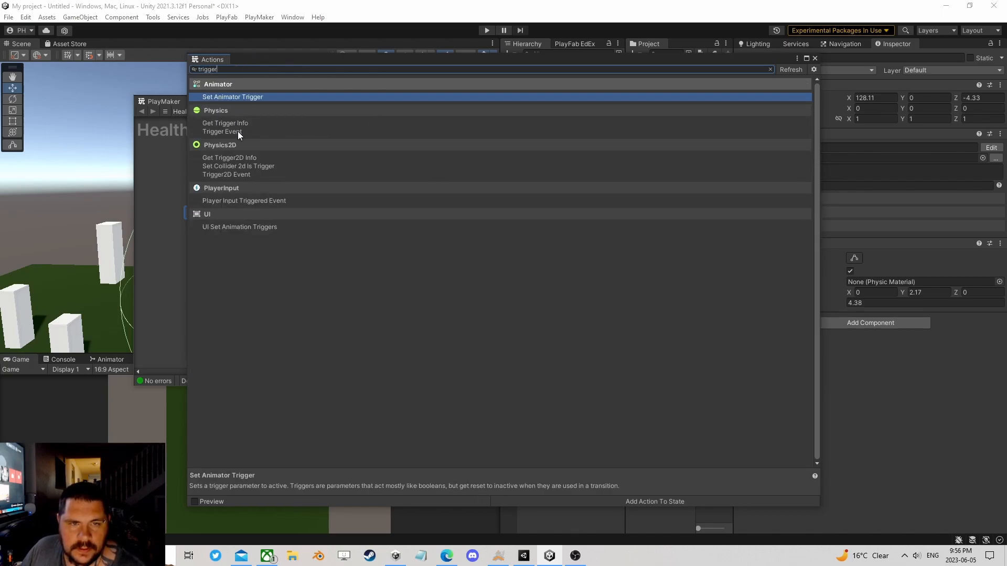
{"action": "double_click", "coordinate": [238, 131]}
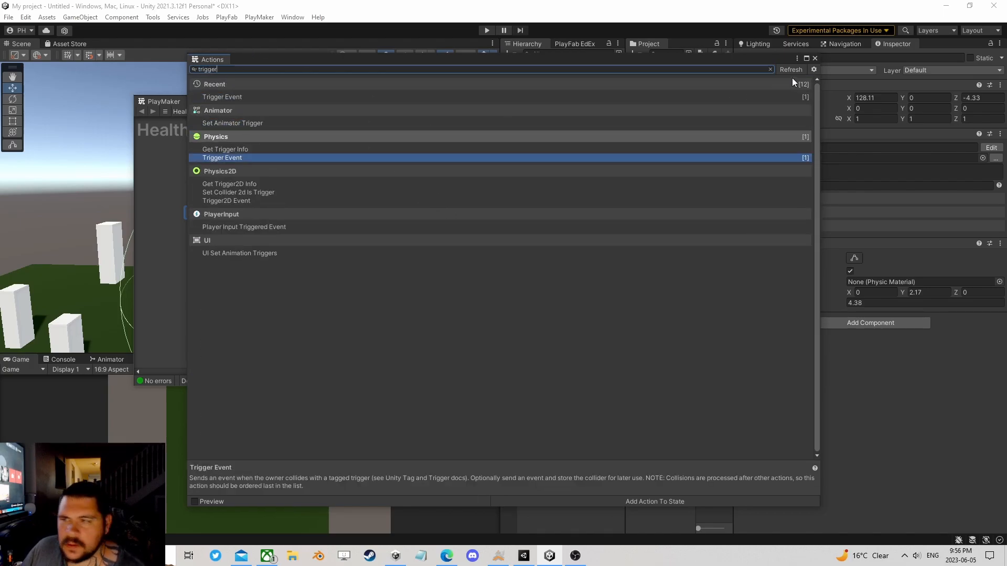
{"action": "left_click", "coordinate": [815, 58]}
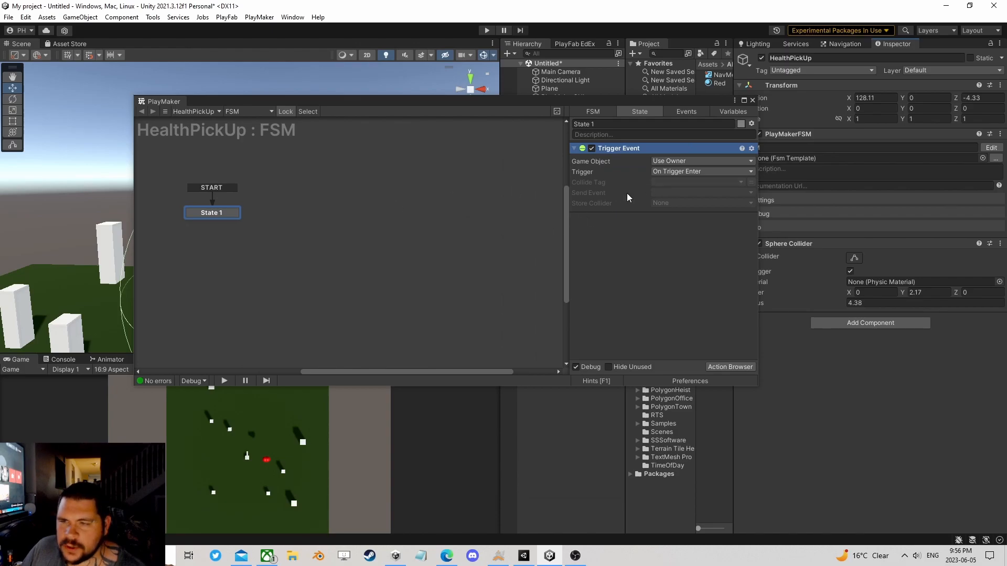
{"action": "left_click_drag", "start_coordinate": [646, 102], "coordinate": [731, 147]}
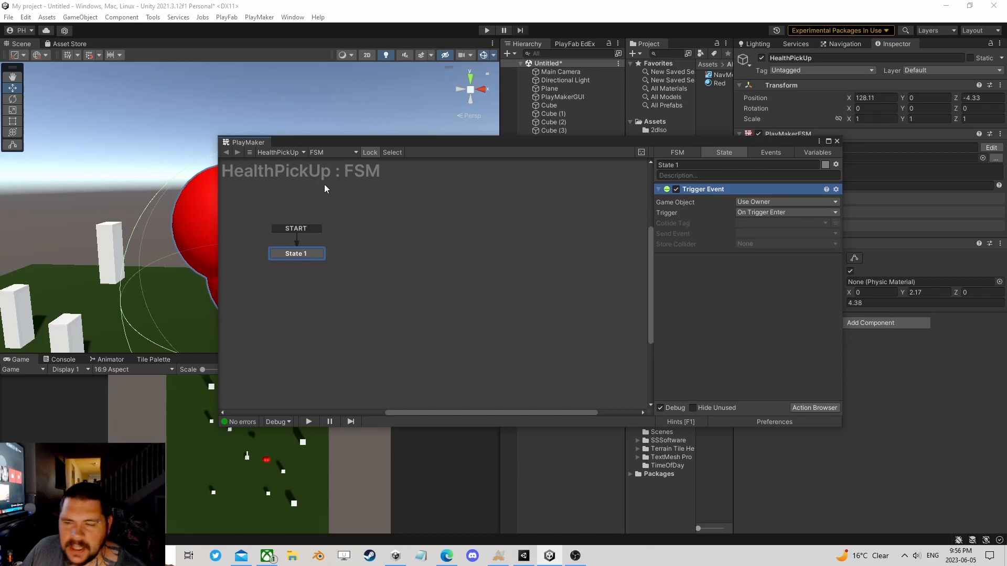
Step: Set the Trigger Event's Collide Tag to Player and check the tag assigned to the Player object
{"action": "left_click", "coordinate": [747, 224]}
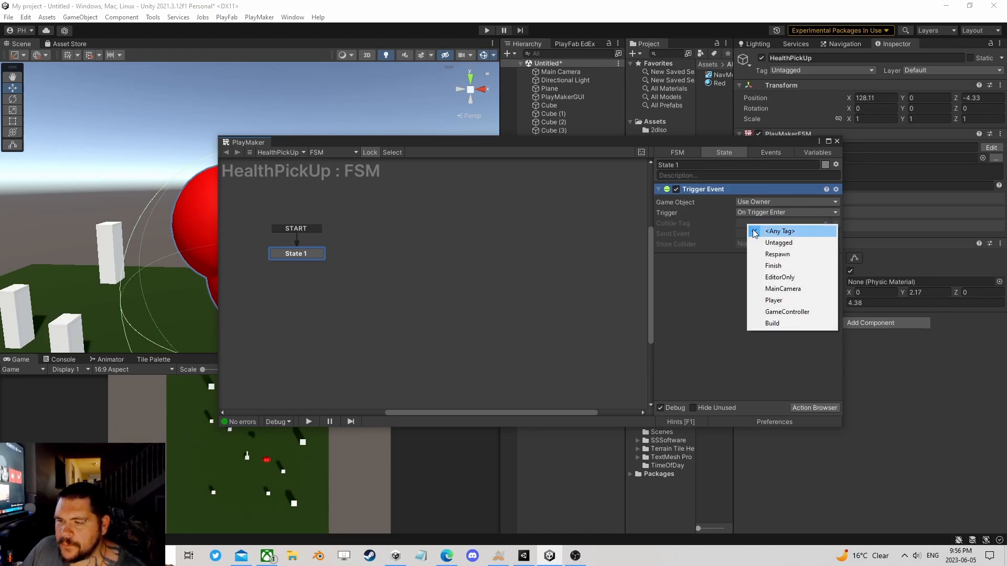
{"action": "left_click", "coordinate": [787, 303]}
{"action": "left_click_drag", "start_coordinate": [655, 142], "coordinate": [189, 99]}
{"action": "left_click", "coordinate": [549, 172]}
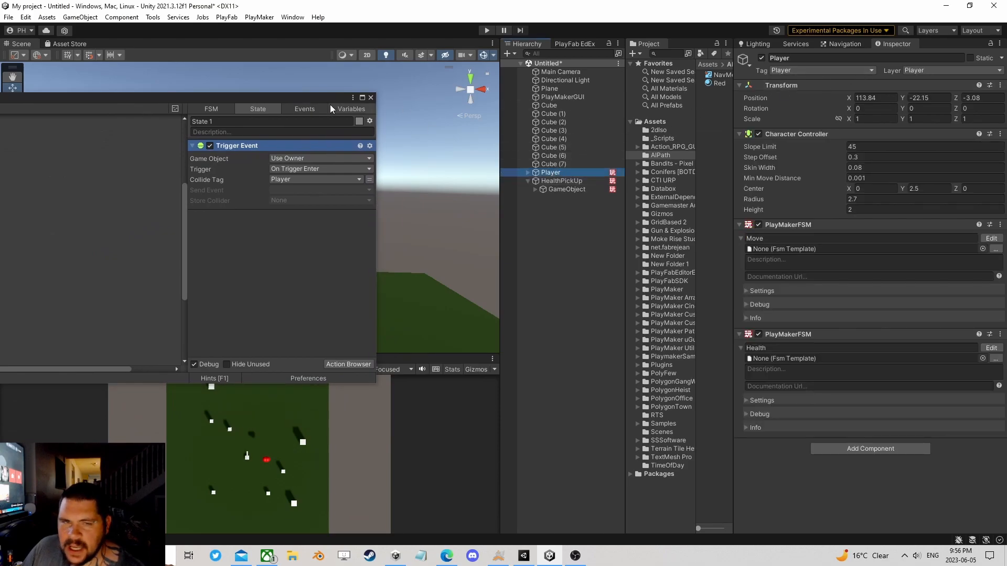
{"action": "left_click_drag", "start_coordinate": [279, 105], "coordinate": [657, 120]}
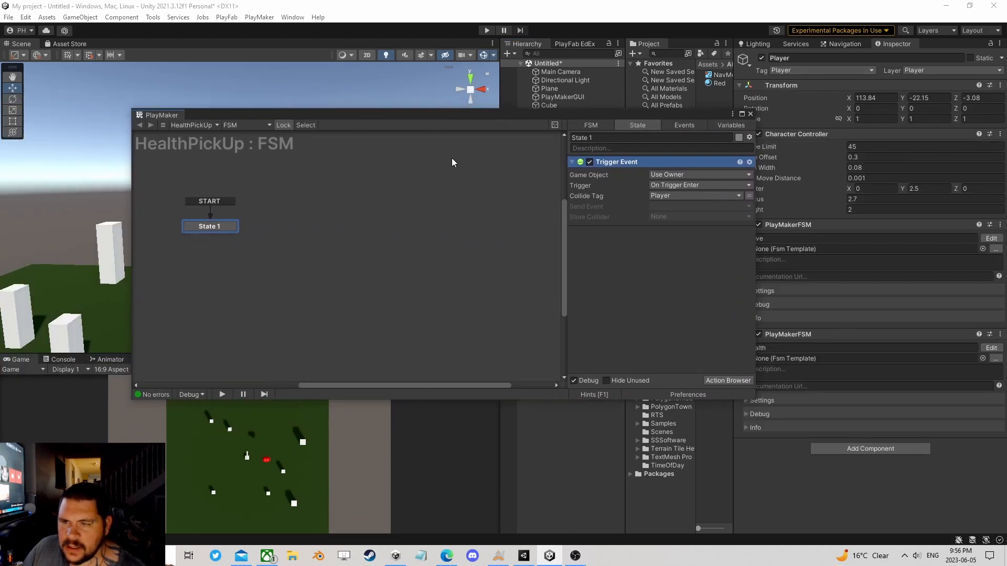
Step: Create a new event named Collect as the Trigger Event's Send Event
{"action": "left_click", "coordinate": [662, 207]}
{"action": "left_click", "coordinate": [676, 270]}
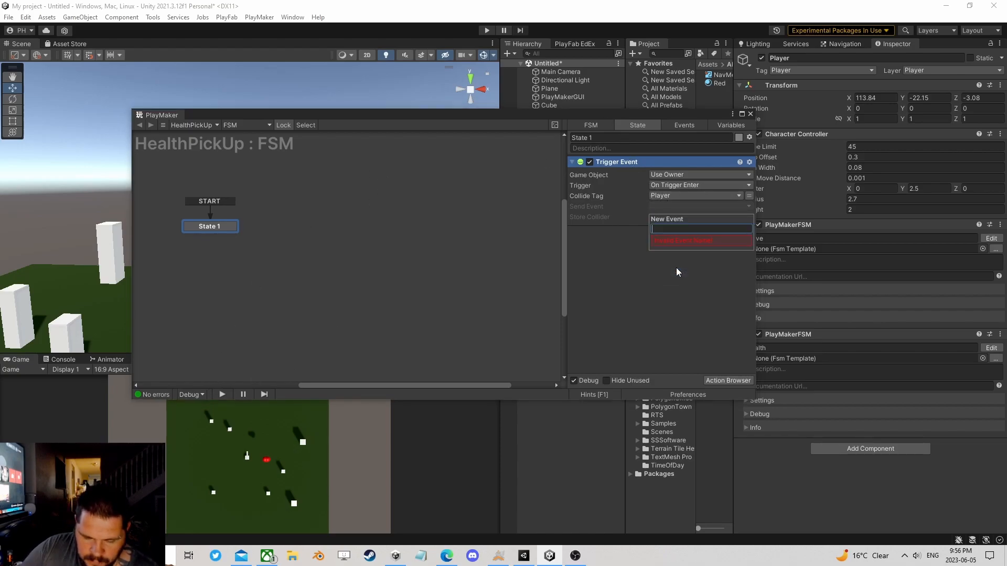
{"action": "type", "text": "Collect"}
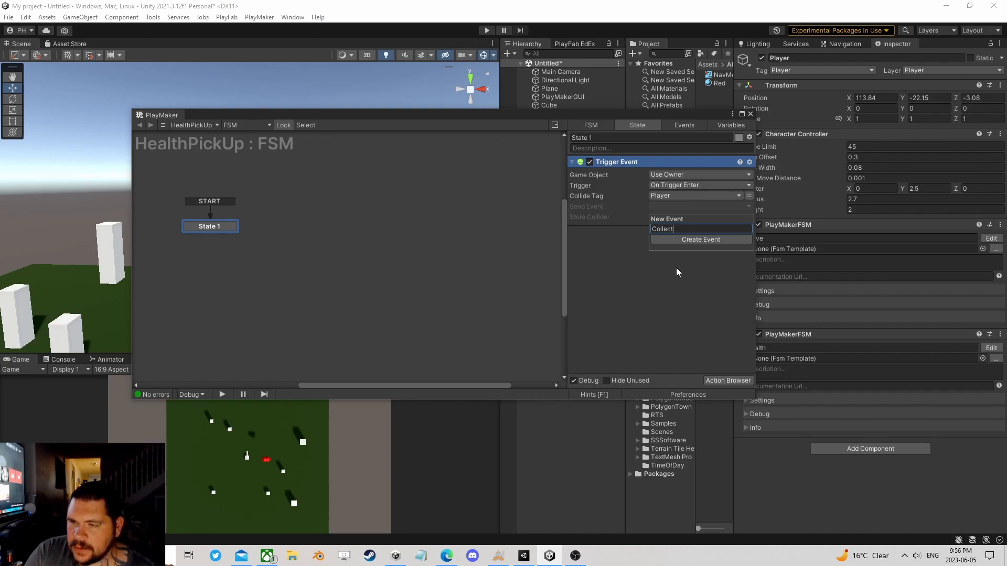
{"action": "key", "text": "Return"}
Step: Start creating a new variable for the Trigger Event's Store Collider
{"action": "left_click", "coordinate": [677, 218]}
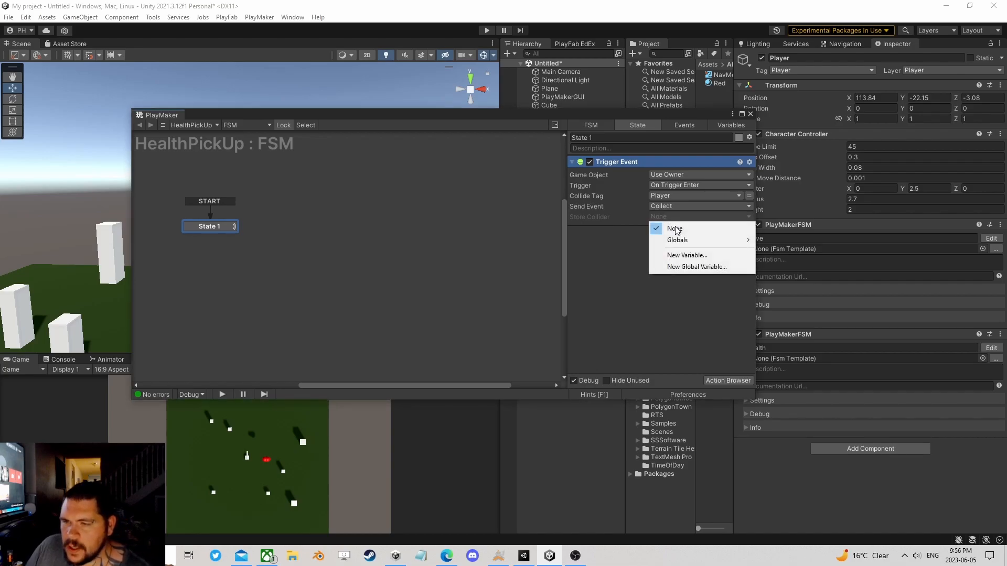
{"action": "left_click", "coordinate": [681, 254]}
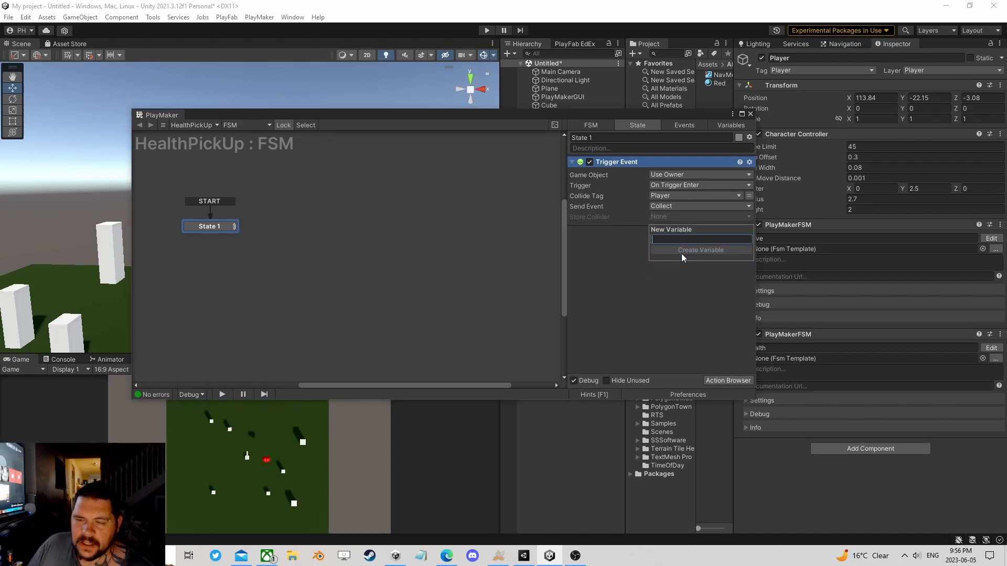
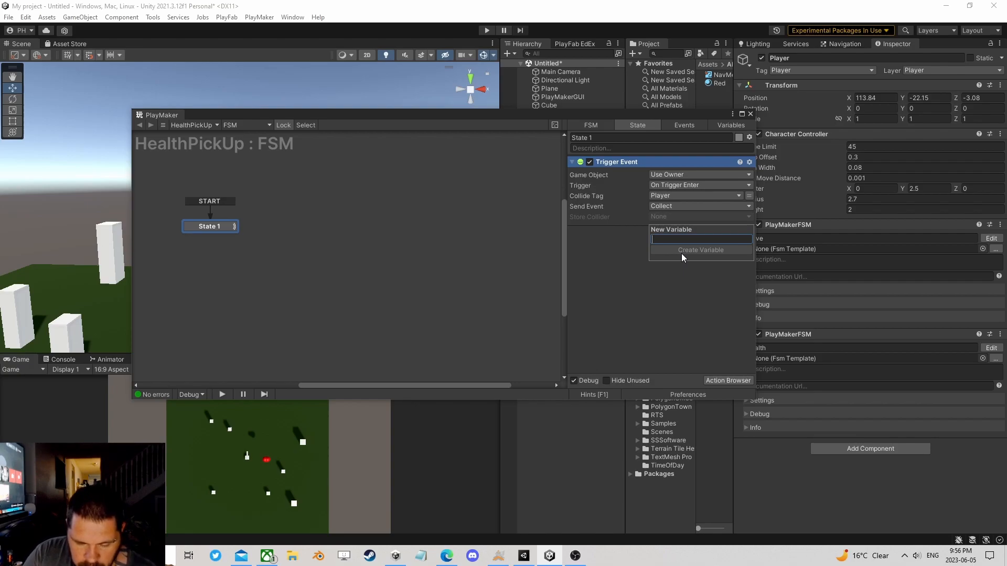
Step: Name the new Store Collider variable Obj and link a Collect transition from State 1 to a new State 2
{"action": "type", "text": "Obj"}
{"action": "left_click", "coordinate": [681, 251]}
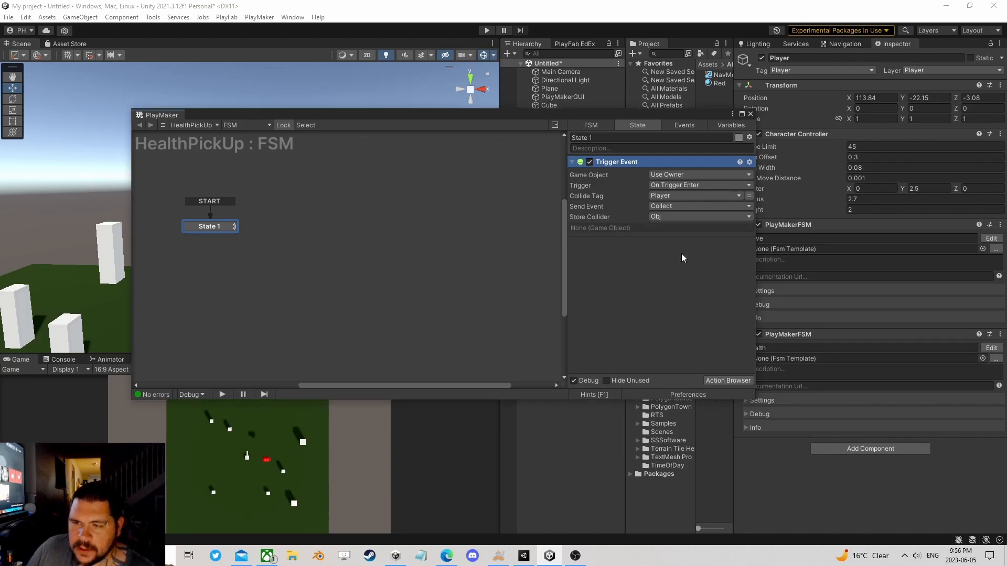
{"action": "right_click", "coordinate": [218, 227]}
{"action": "mouse_move", "coordinate": [247, 233]}
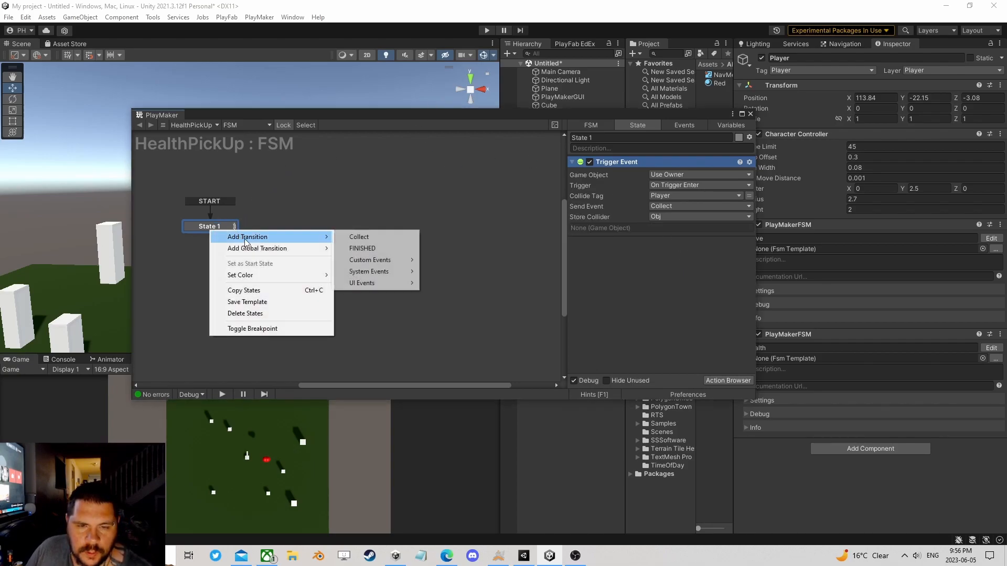
{"action": "left_click", "coordinate": [358, 236]}
{"action": "left_click_drag", "start_coordinate": [228, 234], "coordinate": [279, 229]}
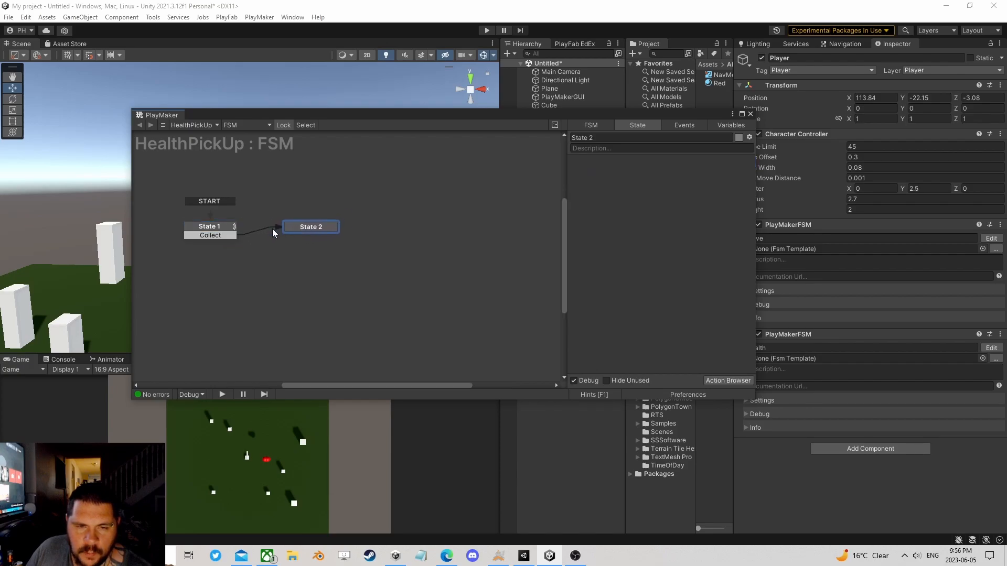
{"action": "left_click", "coordinate": [222, 233]}
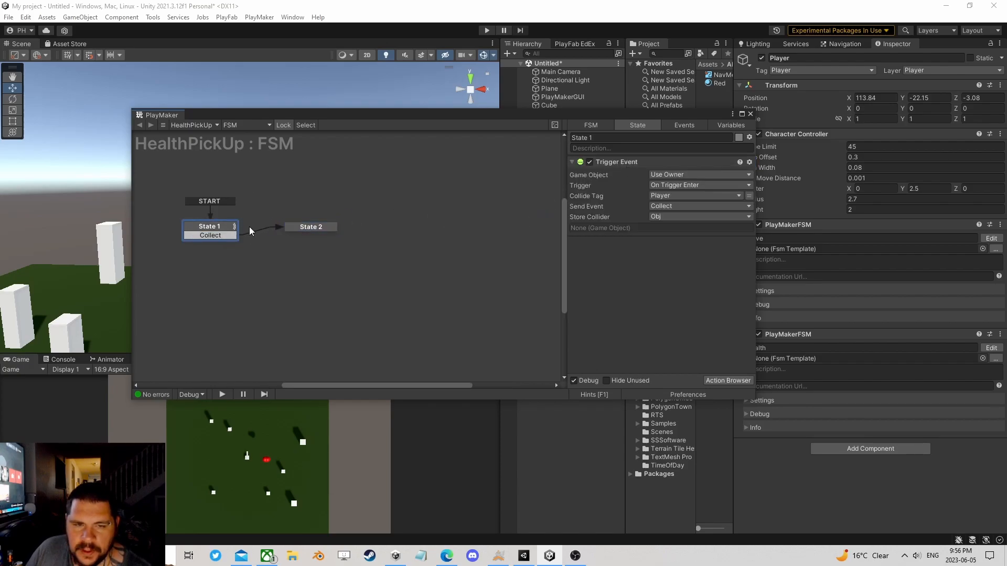
{"action": "left_click", "coordinate": [304, 222]}
{"action": "left_click", "coordinate": [212, 234]}
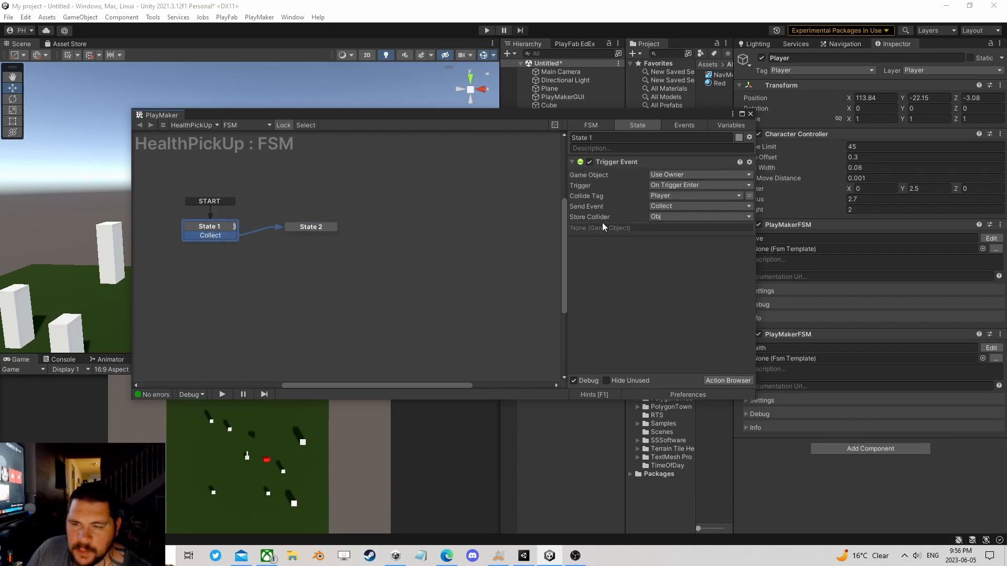
Step: Add the Set Event Properties action to State 2 of the HealthPickUp FSM
{"action": "left_click", "coordinate": [301, 226]}
{"action": "left_click", "coordinate": [720, 376]}
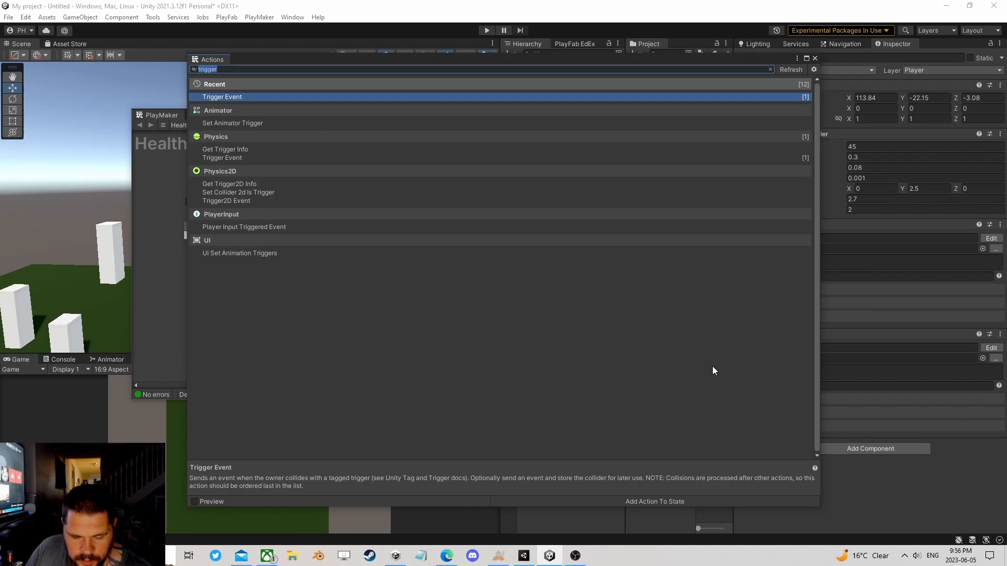
{"action": "type", "text": "set event"}
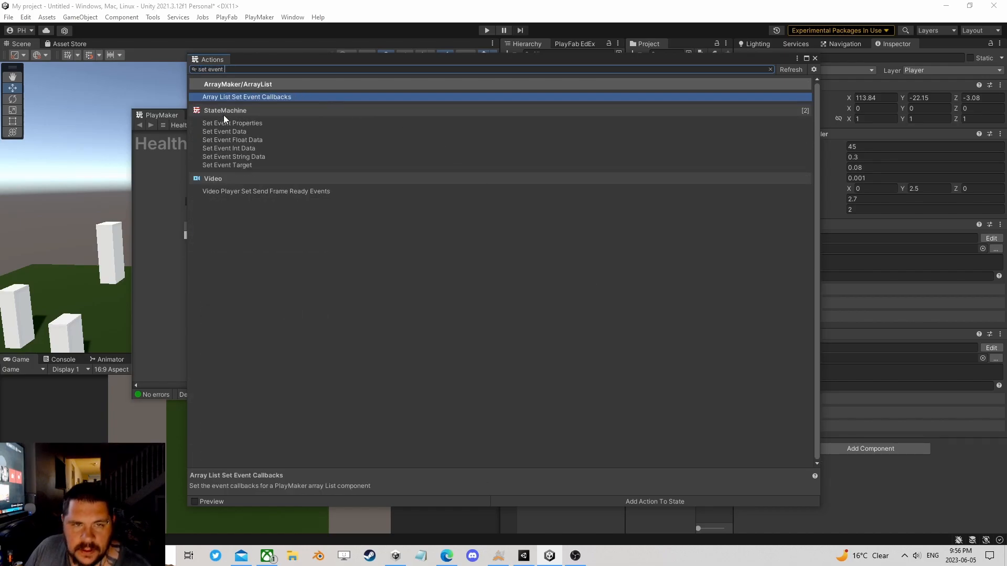
{"action": "double_click", "coordinate": [241, 124]}
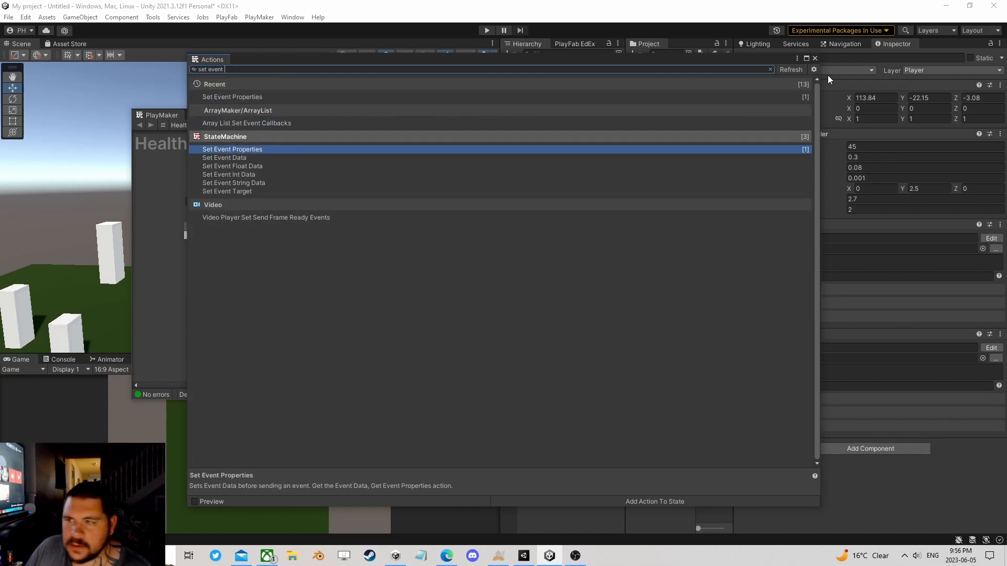
{"action": "left_click", "coordinate": [814, 59]}
Step: Check the Key and Type that Get Event Properties uses in the Heal state of the Player's Health FSM
{"action": "left_click", "coordinate": [672, 187]}
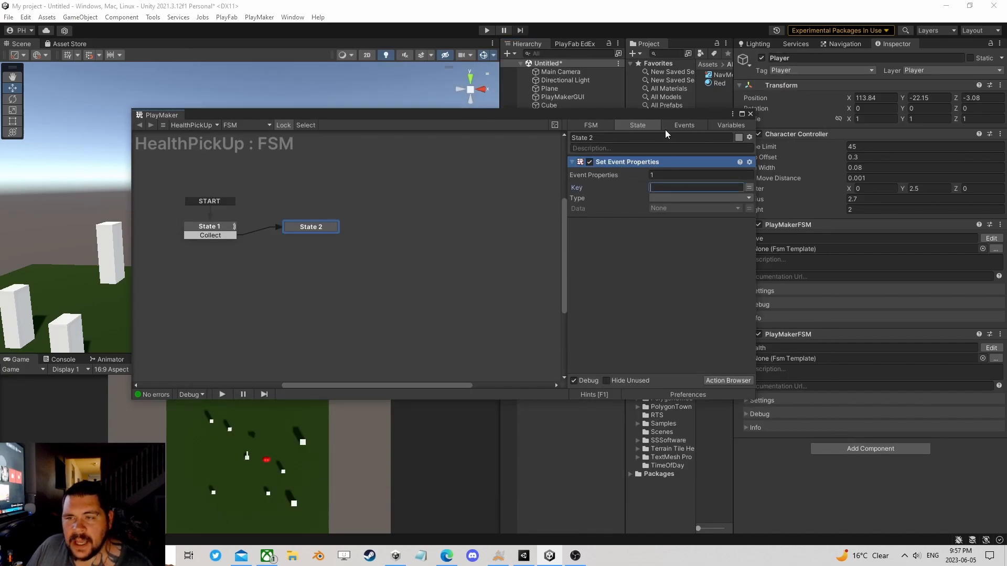
{"action": "left_click_drag", "start_coordinate": [676, 116], "coordinate": [367, 86]}
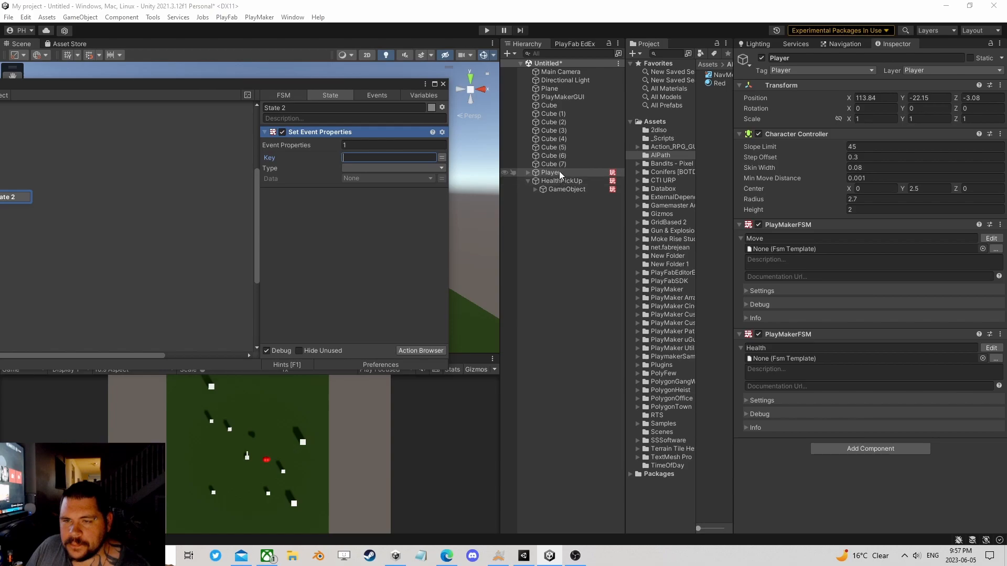
{"action": "left_click", "coordinate": [769, 348]}
{"action": "left_click", "coordinate": [991, 349]}
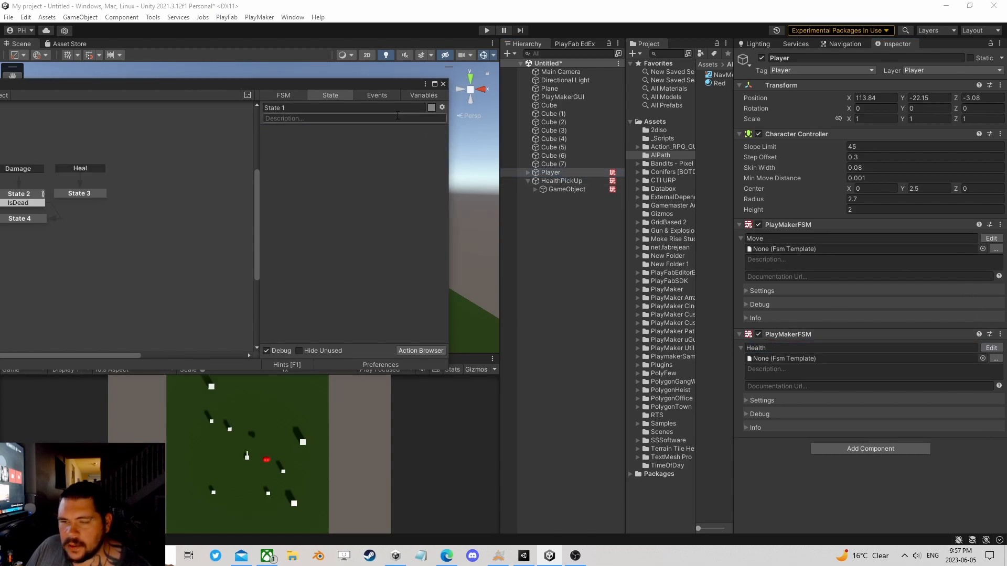
{"action": "left_click", "coordinate": [71, 192]}
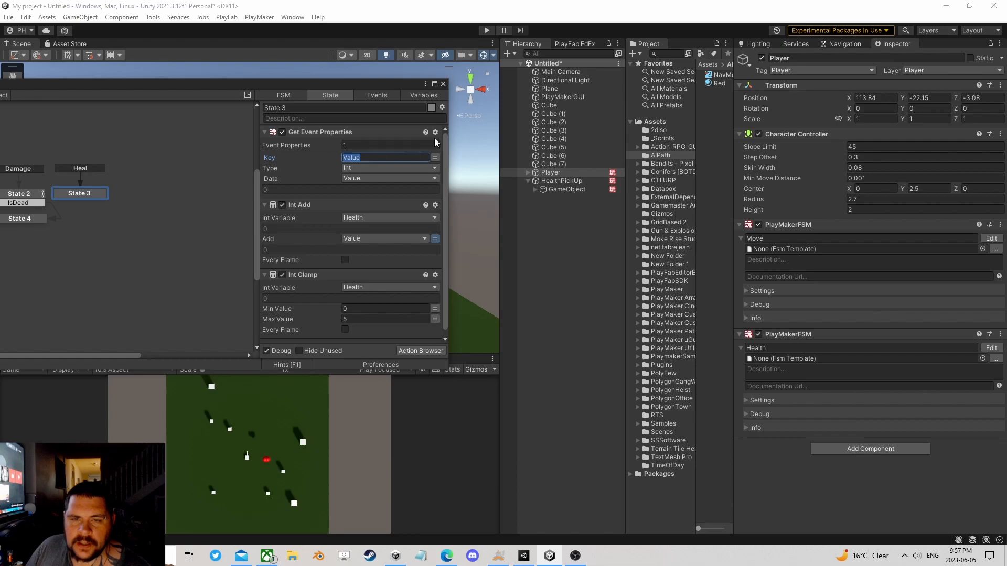
Step: In HealthPickUp's State 2, set the event property's Key to Value, its Type to Int and its Data to 2
{"action": "left_click", "coordinate": [572, 182]}
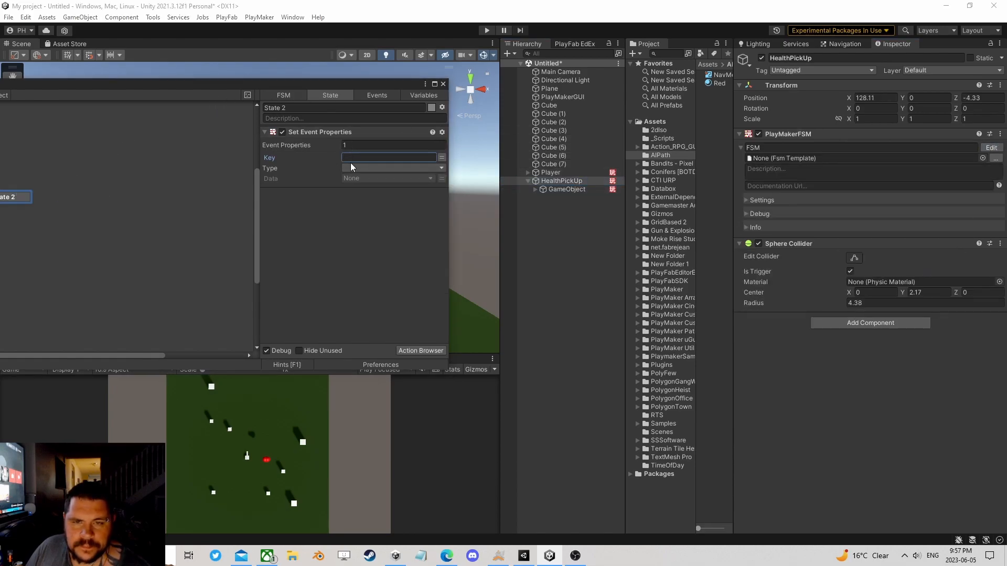
{"action": "type", "text": "V"}
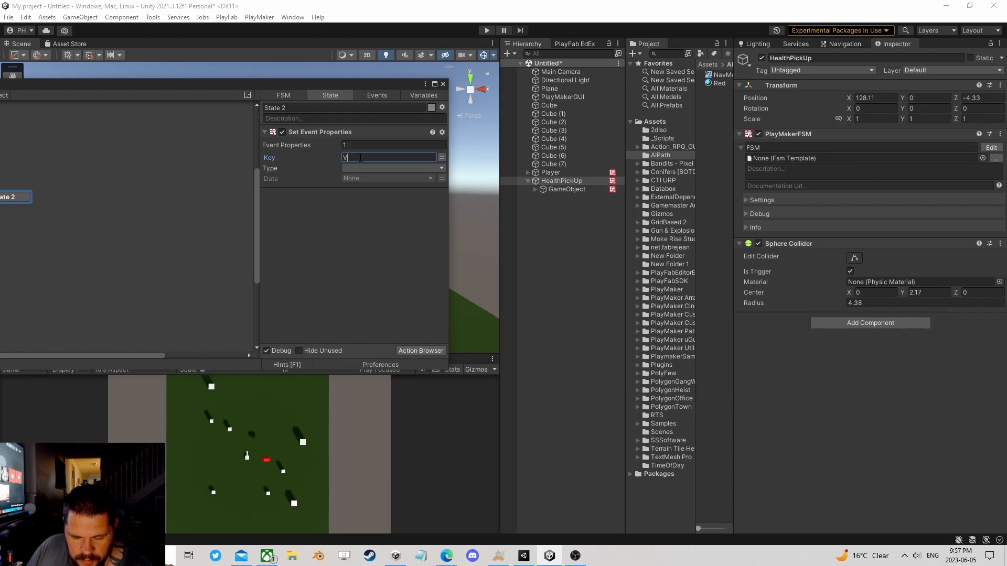
{"action": "type", "text": "alue"}
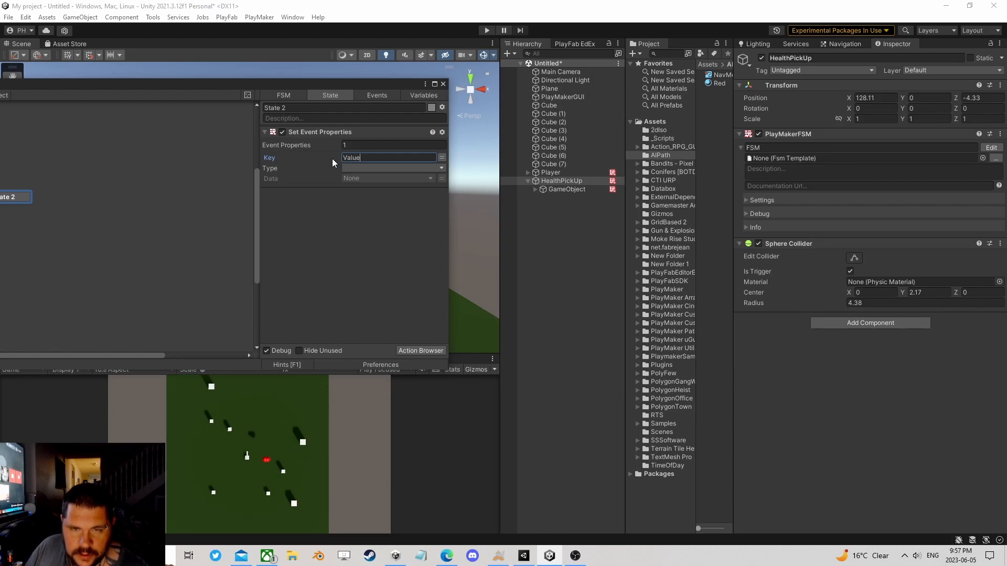
{"action": "left_click", "coordinate": [388, 168]}
{"action": "left_click", "coordinate": [361, 193]}
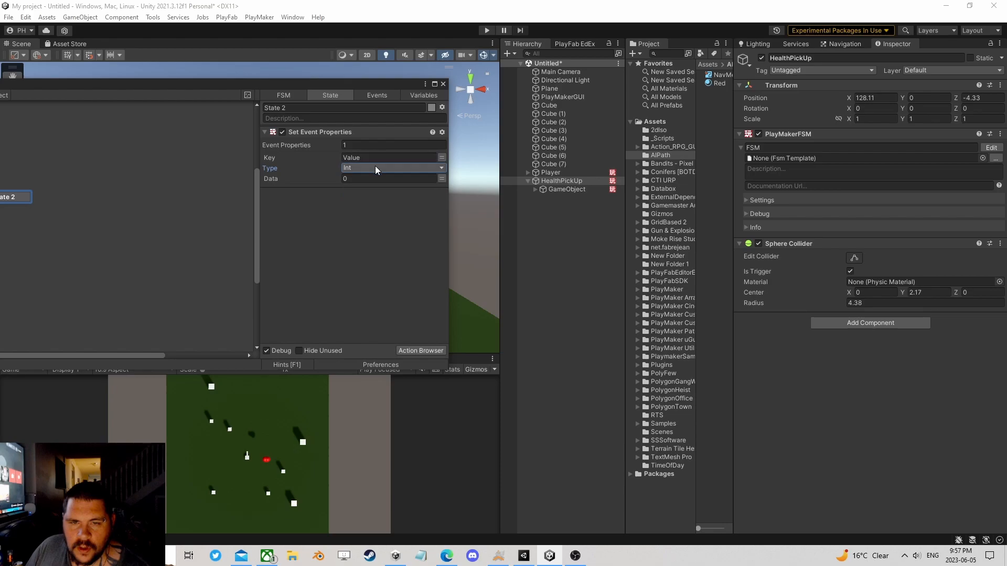
{"action": "left_click_drag", "start_coordinate": [309, 82], "coordinate": [501, 99]}
{"action": "left_click", "coordinate": [546, 194]}
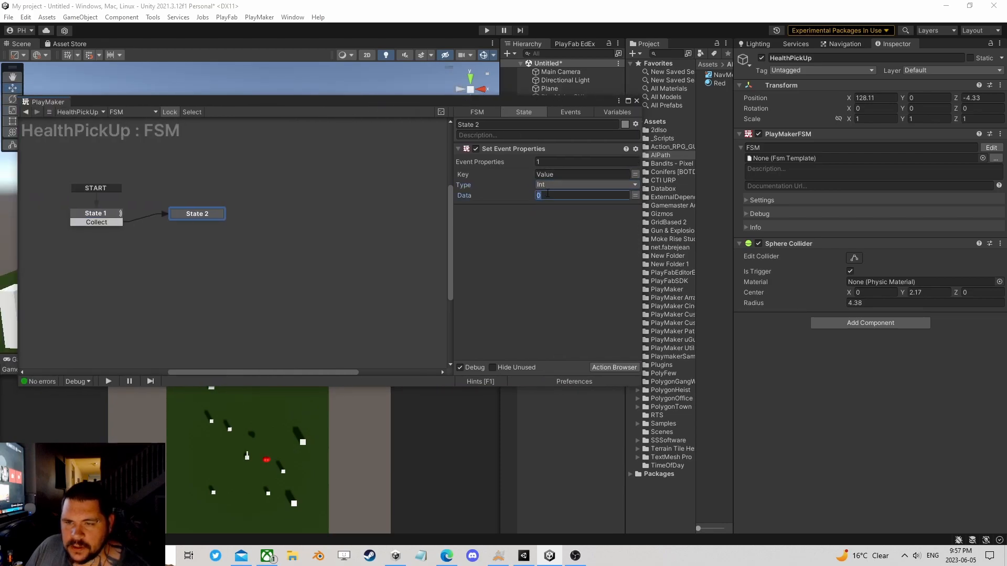
{"action": "type", "text": "2"}
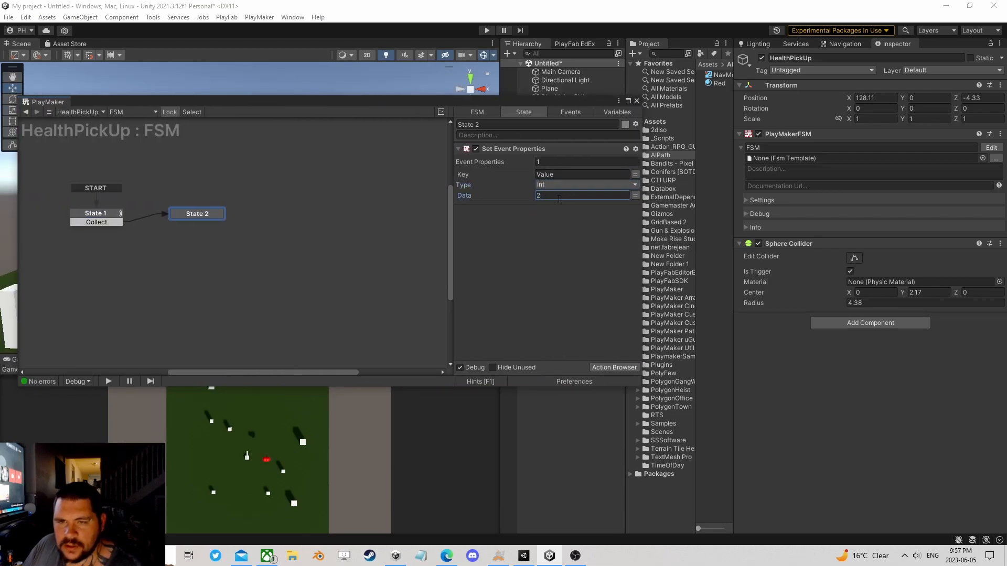
Step: Add the StateMachine Send Event action below Set Event Properties in State 2
{"action": "left_click", "coordinate": [613, 368]}
{"action": "type", "text": "s"}
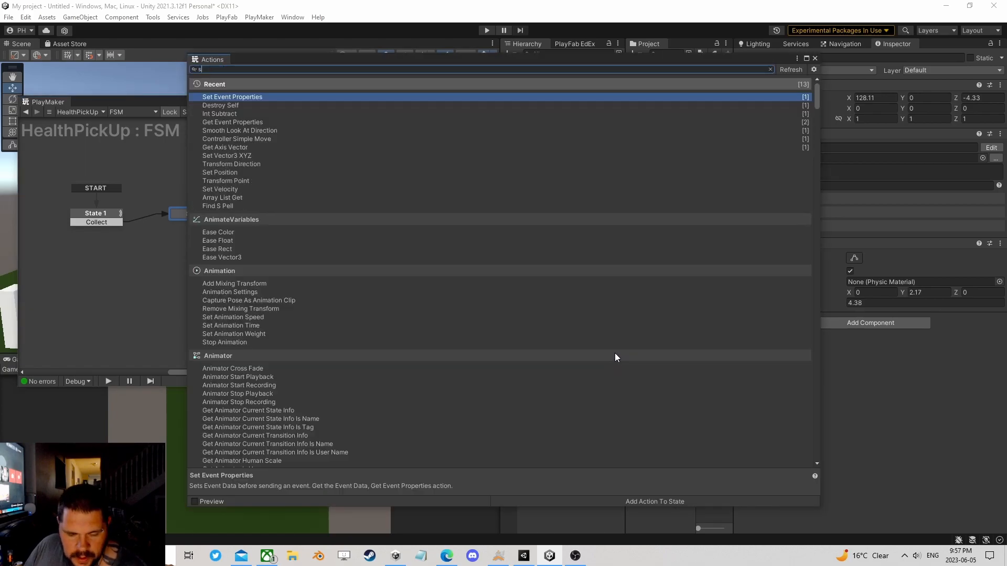
{"action": "type", "text": "end eve"}
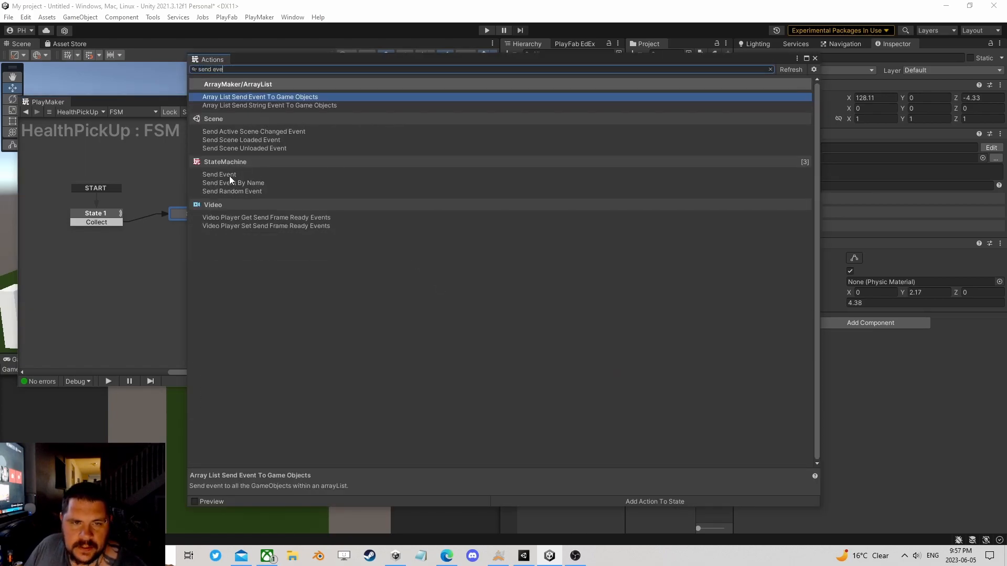
{"action": "double_click", "coordinate": [230, 175]}
{"action": "left_click", "coordinate": [815, 59]}
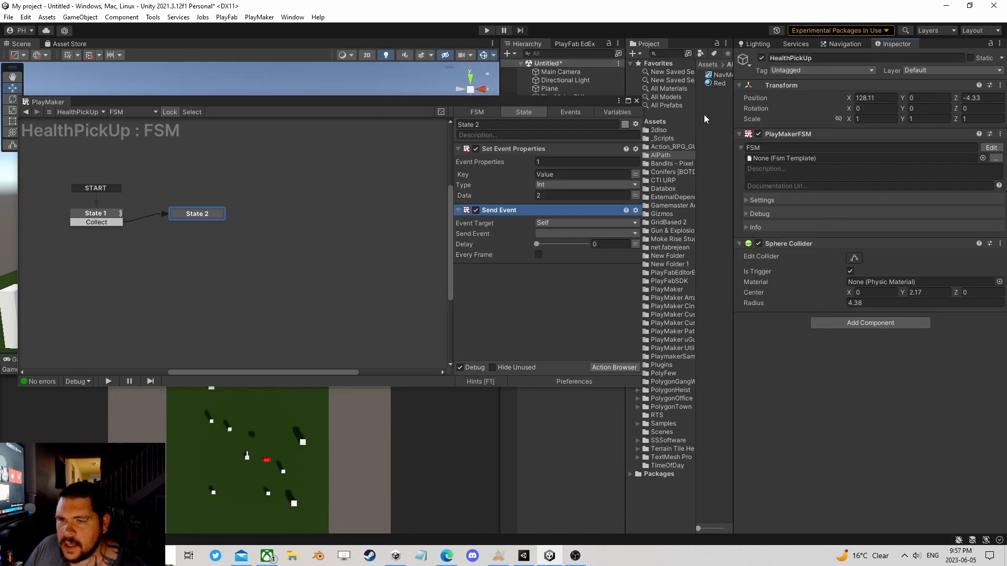
Step: Target the Send Event at Game Object FSM with the specified game object Obj, and compare with State 1's Store Collider
{"action": "left_click", "coordinate": [549, 222]}
{"action": "left_click", "coordinate": [558, 247]}
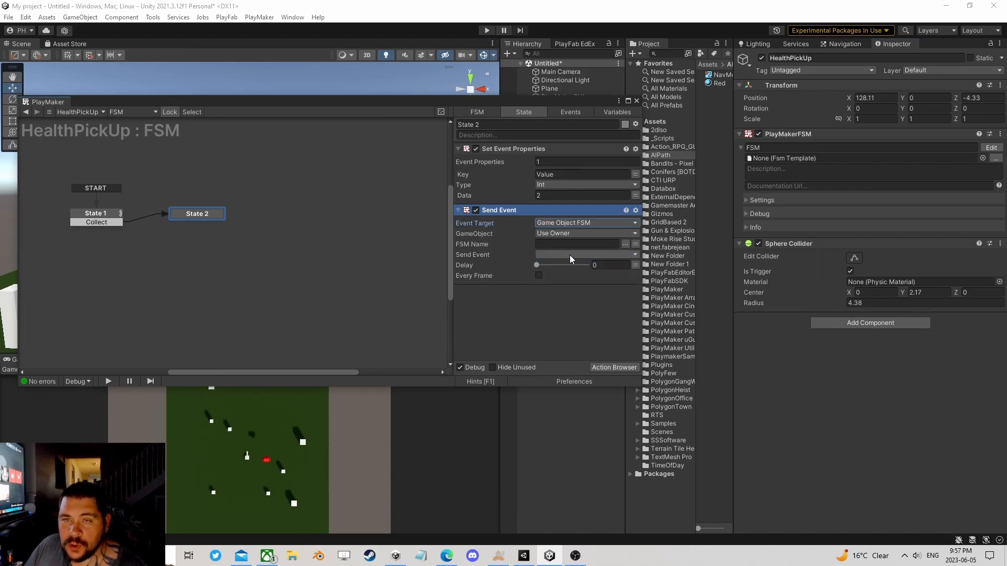
{"action": "left_click", "coordinate": [586, 234]}
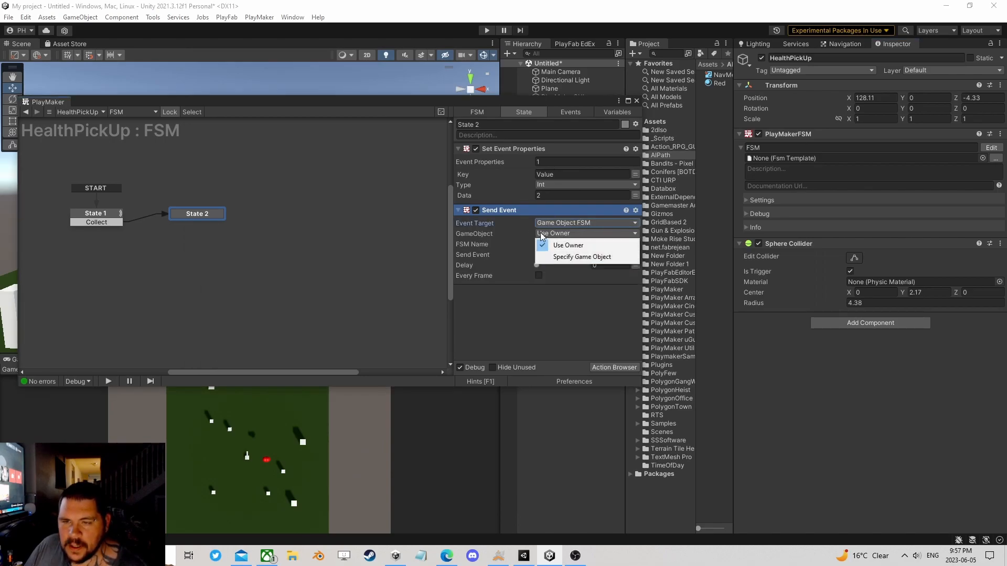
{"action": "left_click", "coordinate": [572, 257]}
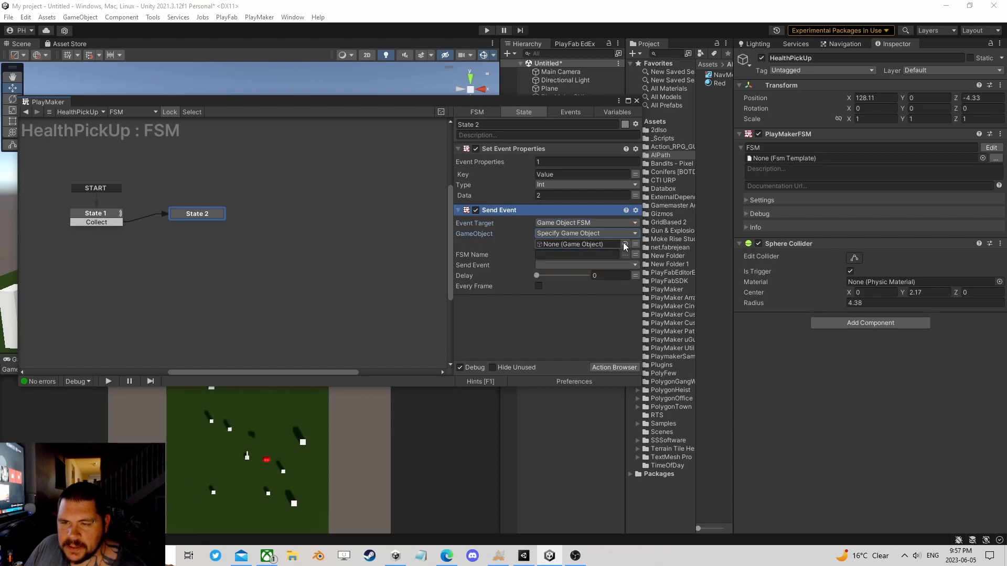
{"action": "left_click", "coordinate": [635, 246]}
{"action": "left_click", "coordinate": [573, 243]}
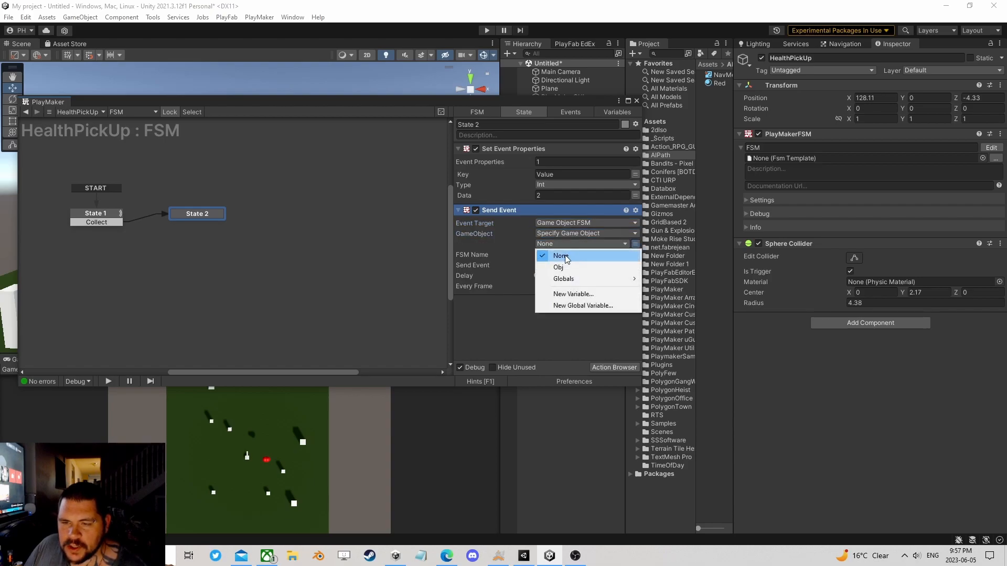
{"action": "left_click", "coordinate": [559, 267]}
{"action": "left_click", "coordinate": [113, 215]}
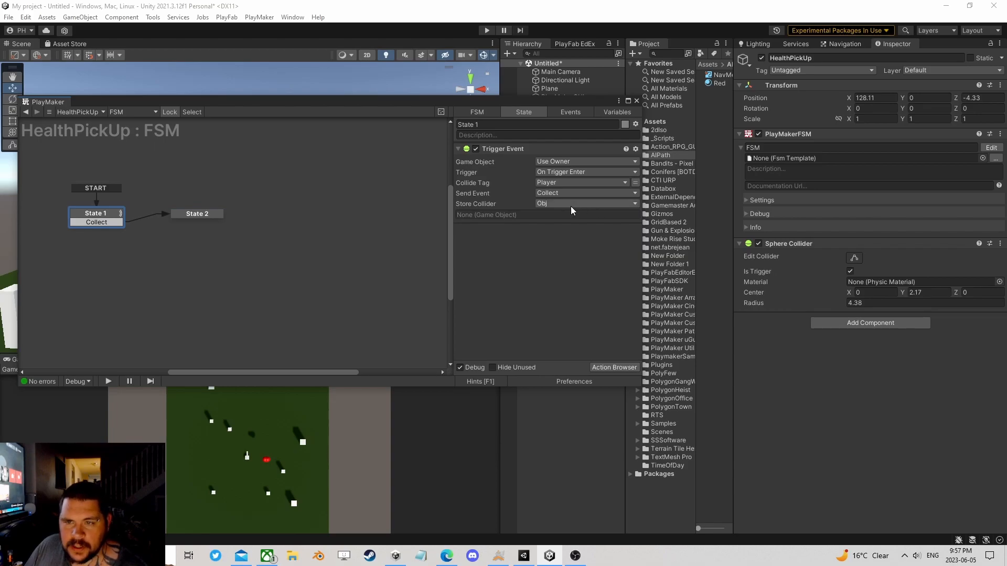
{"action": "left_click", "coordinate": [203, 217]}
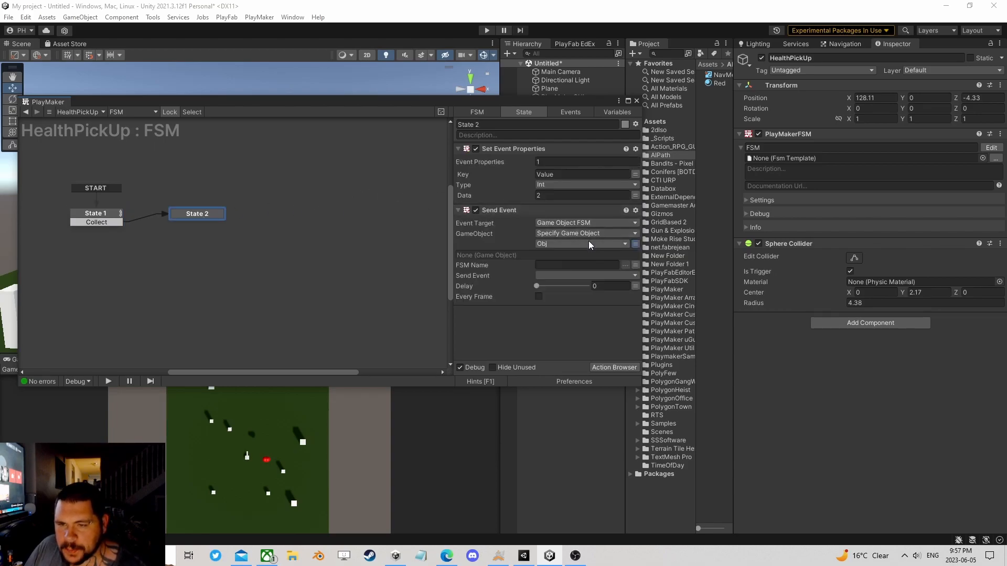
Step: Set the Send Event action's FSM Name to Health and choose the global event Heal to send
{"action": "left_click", "coordinate": [606, 265]}
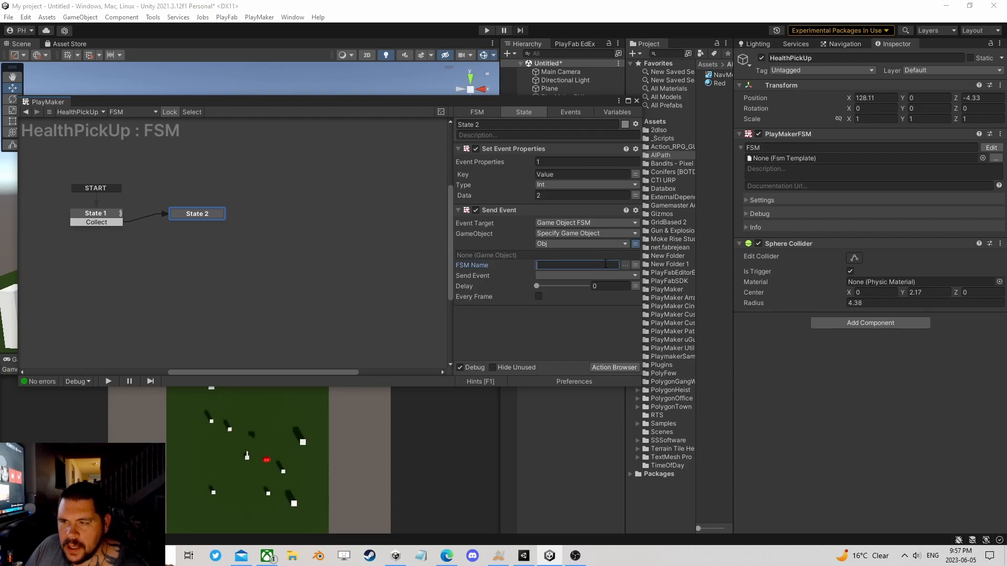
{"action": "type", "text": "Health"}
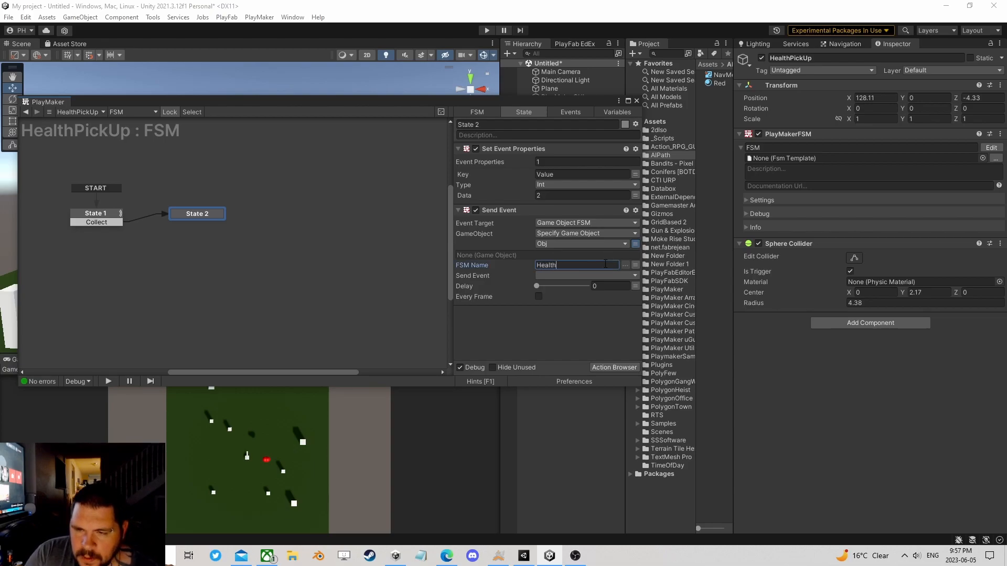
{"action": "left_click", "coordinate": [565, 275]}
{"action": "mouse_move", "coordinate": [606, 301]}
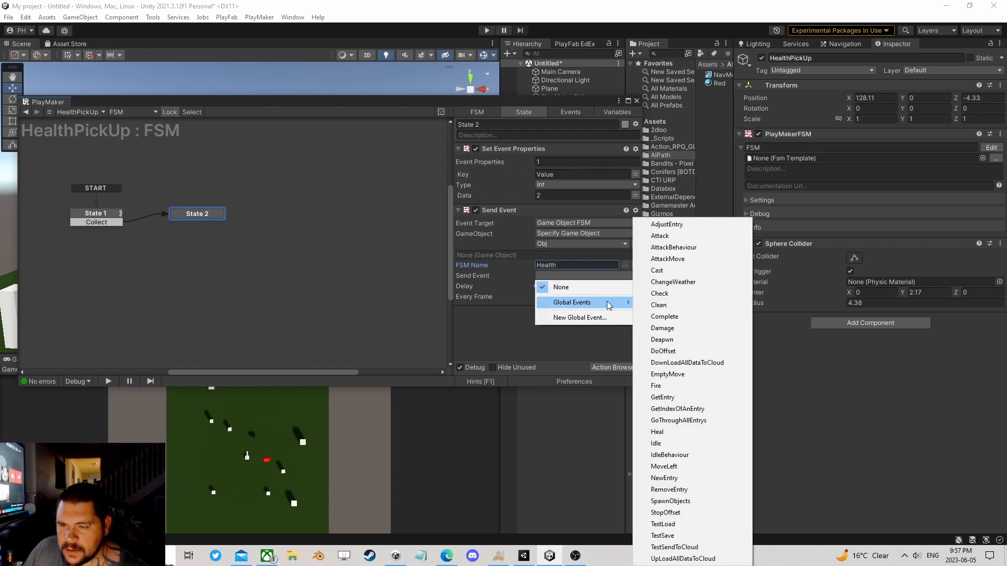
{"action": "left_click", "coordinate": [683, 435]}
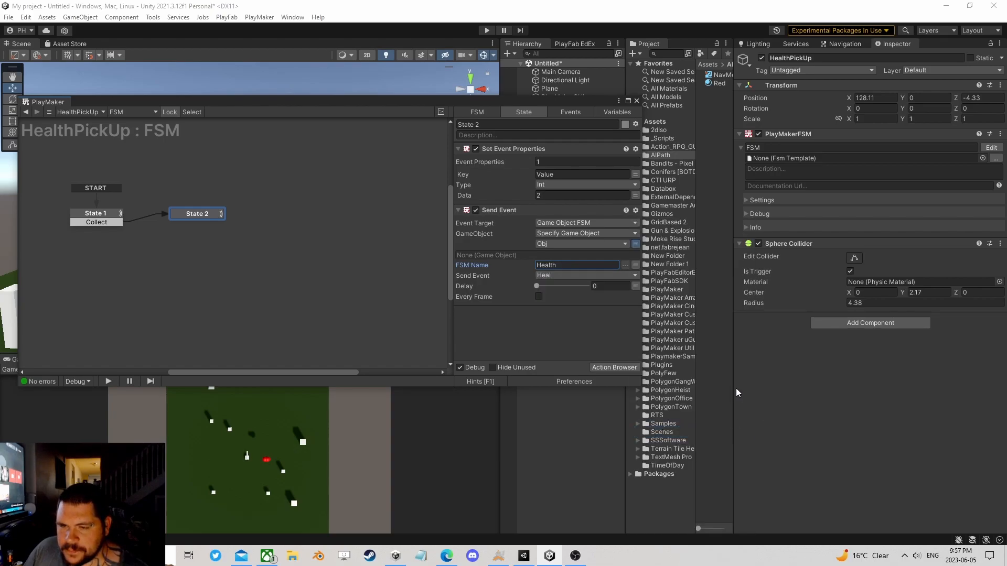
Step: Clear the Send Event's Obj variable, FSM Name and chosen event, and assign the Player object directly as the specified game object
{"action": "mouse_move", "coordinate": [571, 106]}
{"action": "left_mouse_down"}
{"action": "mouse_move", "coordinate": [508, 112]}
{"action": "mouse_move", "coordinate": [382, 90]}
{"action": "mouse_move", "coordinate": [355, 60]}
{"action": "left_mouse_up"}
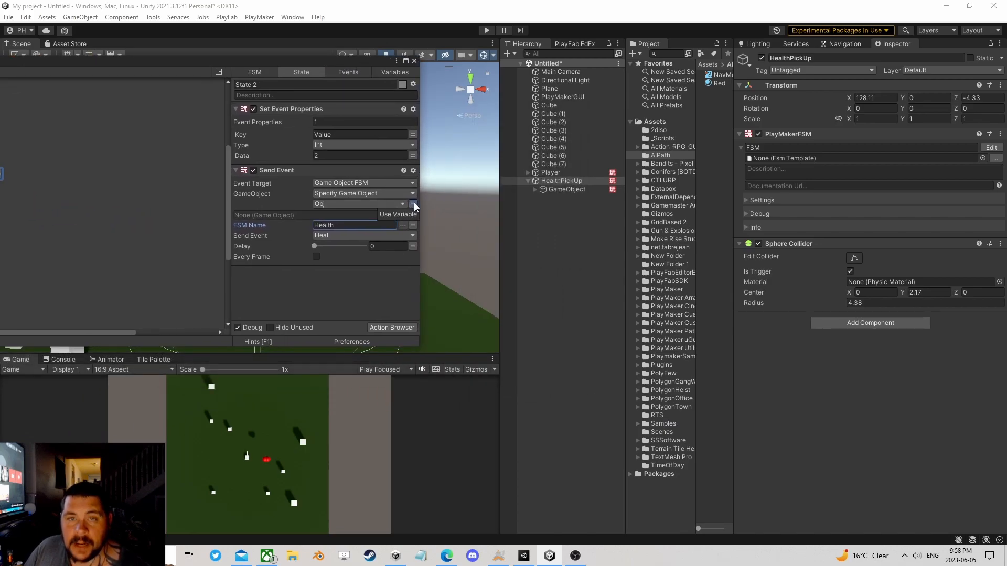
{"action": "left_click", "coordinate": [413, 204]}
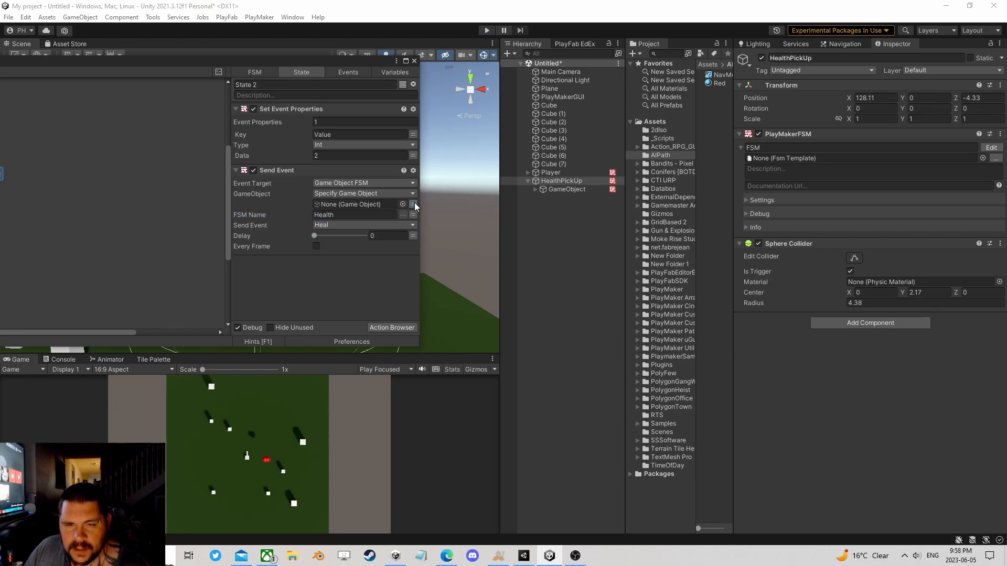
{"action": "left_click", "coordinate": [413, 215]}
{"action": "left_click", "coordinate": [403, 225]}
{"action": "left_click", "coordinate": [358, 240]}
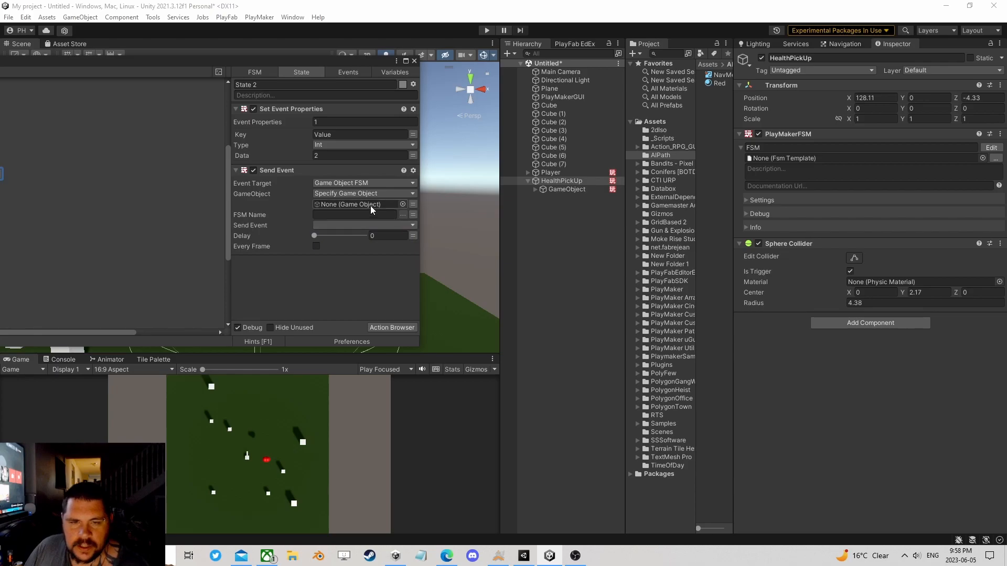
{"action": "mouse_move", "coordinate": [557, 180]}
{"action": "left_mouse_down"}
{"action": "mouse_move", "coordinate": [572, 78]}
{"action": "mouse_move", "coordinate": [597, 100]}
{"action": "mouse_move", "coordinate": [558, 126]}
{"action": "mouse_move", "coordinate": [566, 134]}
{"action": "mouse_move", "coordinate": [368, 204]}
{"action": "left_mouse_up"}
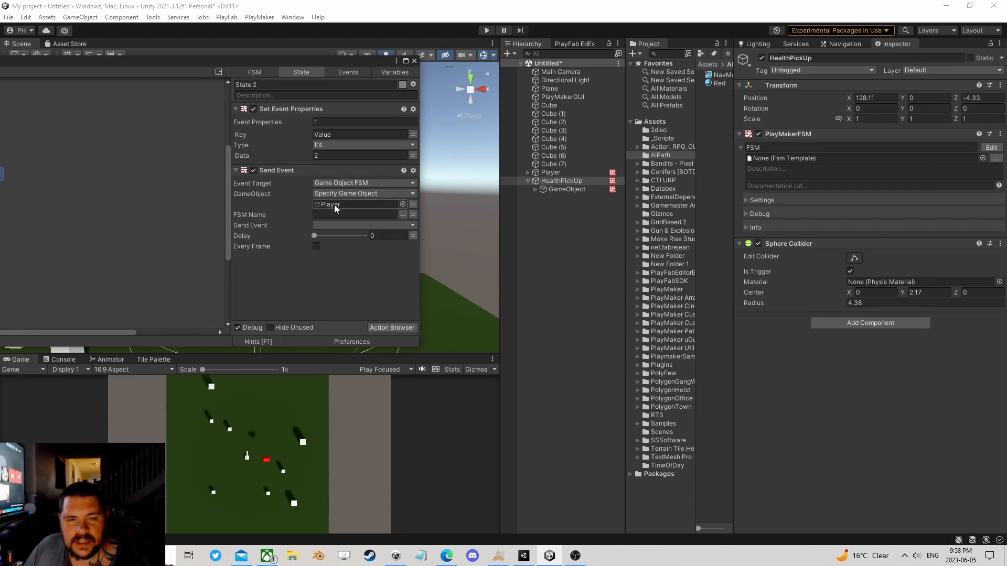
Step: Set the Send Event's FSM Name to the Player's Health FSM and choose Heal as the event to send
{"action": "left_click", "coordinate": [403, 214]}
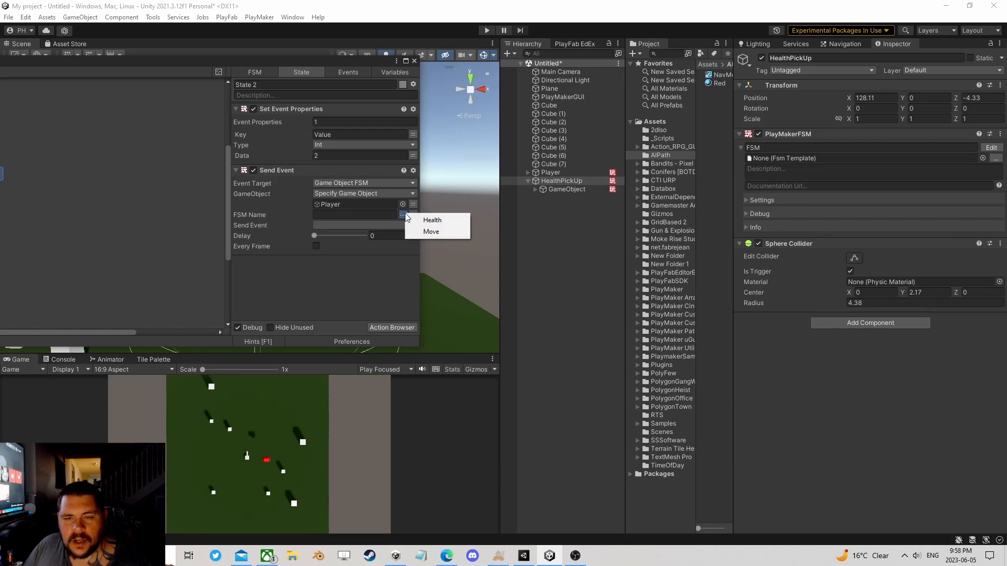
{"action": "left_click", "coordinate": [434, 220]}
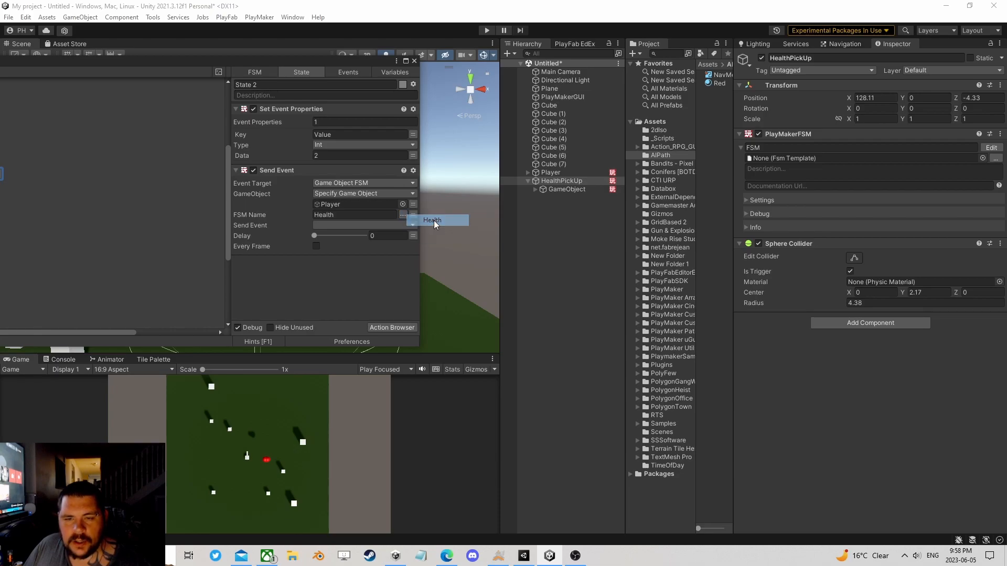
{"action": "left_click", "coordinate": [320, 225]}
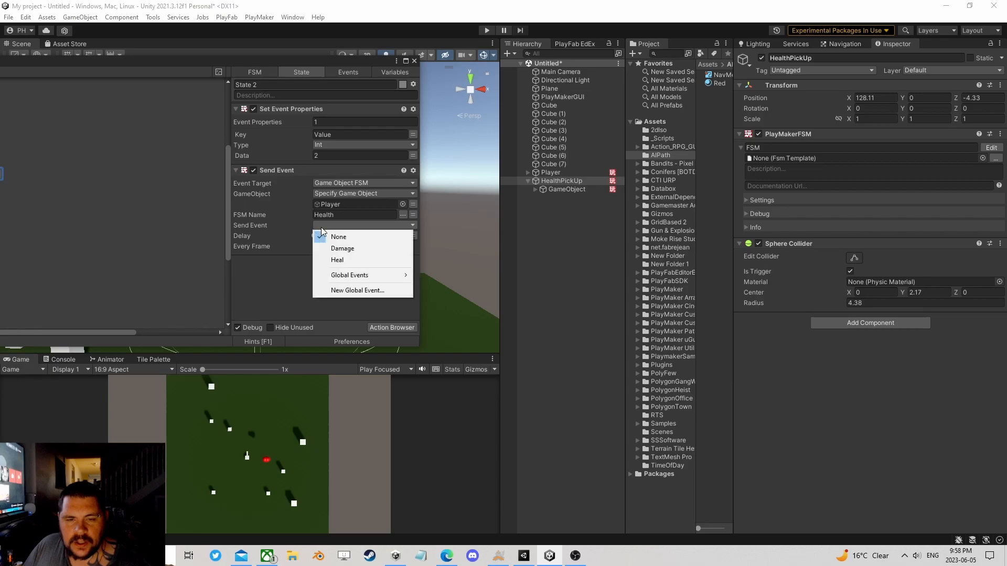
{"action": "left_click", "coordinate": [342, 260]}
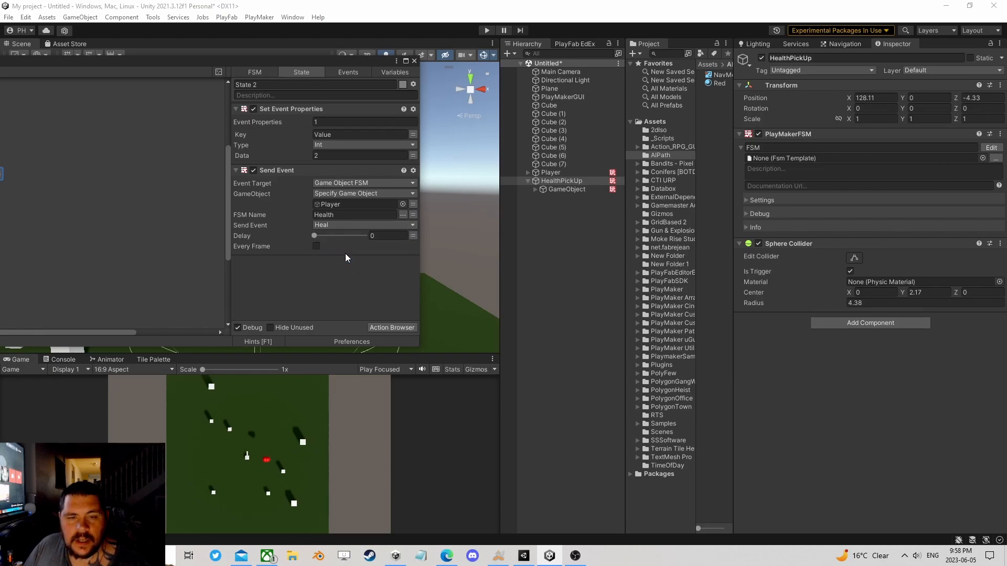
Step: Replace the directly assigned Player object in the Send Event with the Obj variable as the specified game object
{"action": "left_click", "coordinate": [413, 204]}
{"action": "left_click", "coordinate": [369, 204]}
{"action": "left_click", "coordinate": [357, 228]}
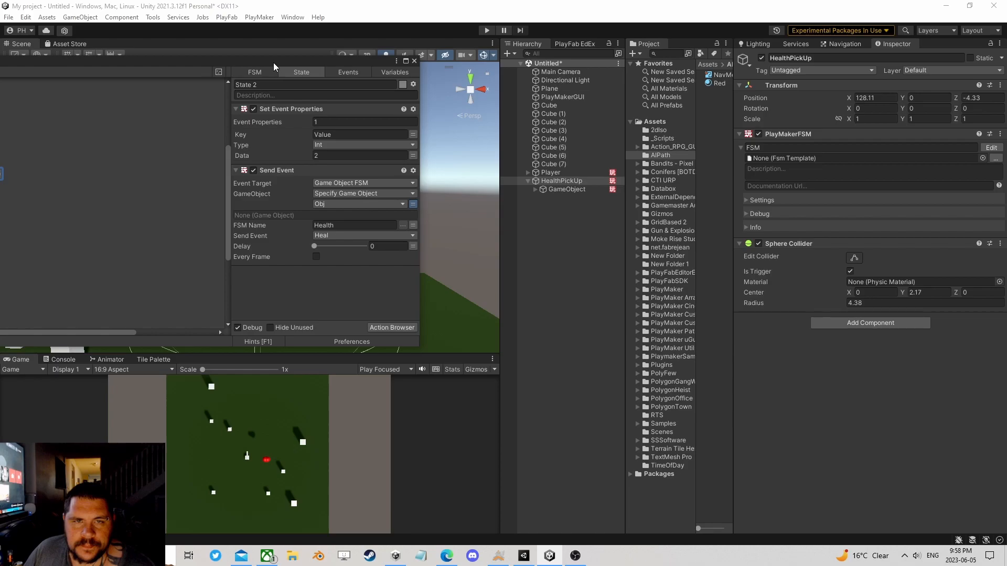
{"action": "left_click_drag", "start_coordinate": [273, 62], "coordinate": [480, 86]}
{"action": "left_click_drag", "start_coordinate": [178, 196], "coordinate": [184, 201]}
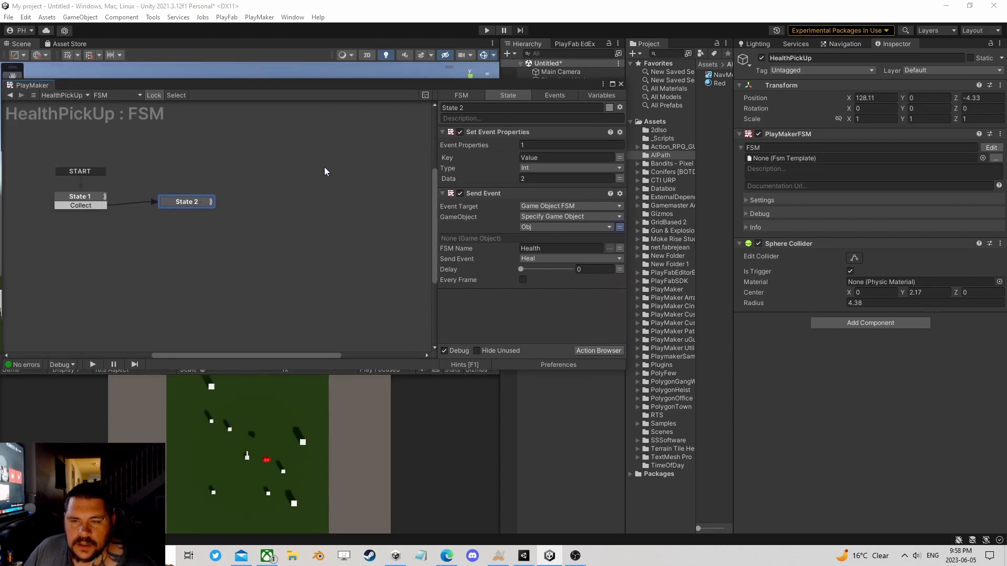
{"action": "left_click_drag", "start_coordinate": [458, 78], "coordinate": [510, 205]}
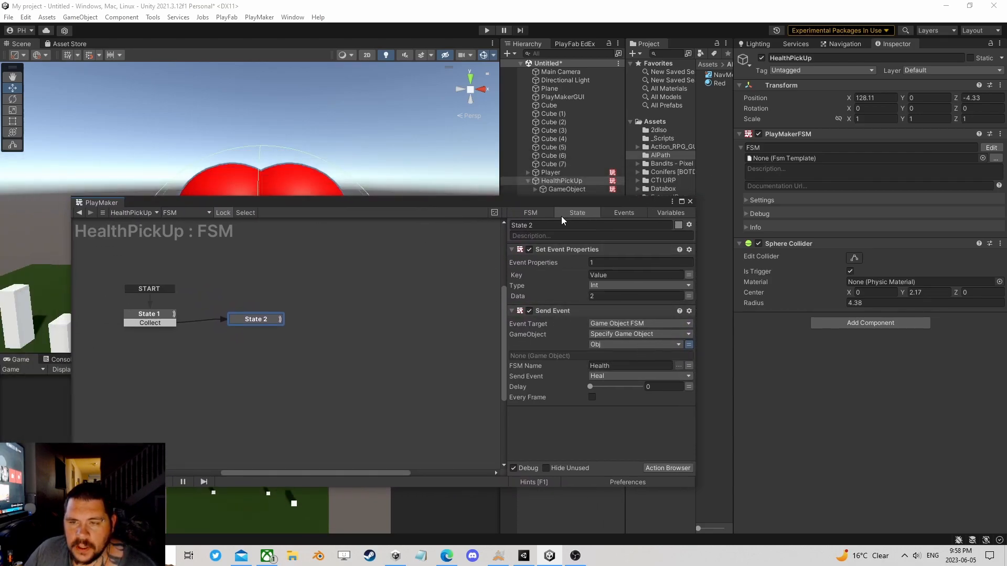
{"action": "left_click", "coordinate": [673, 468]}
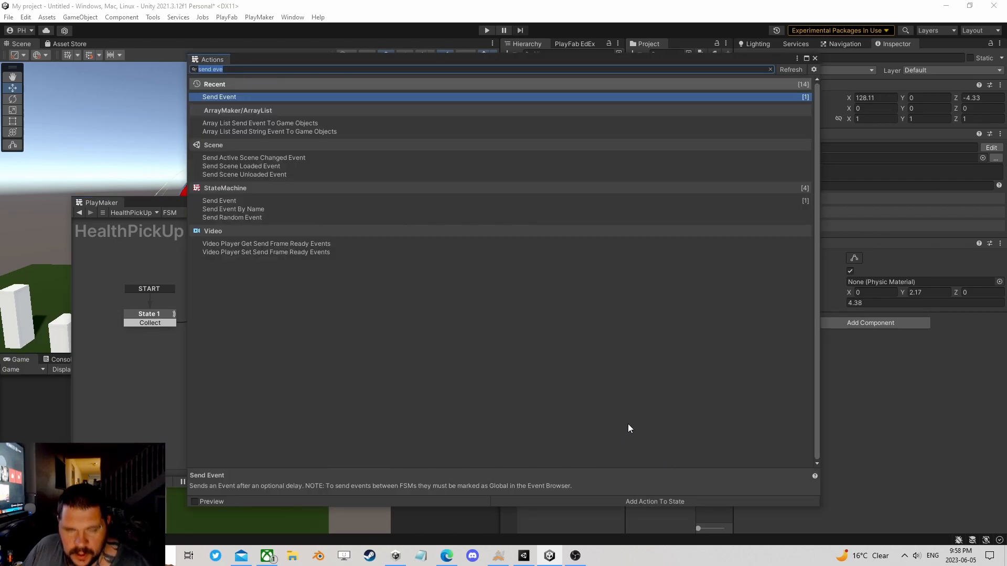
{"action": "left_click", "coordinate": [817, 59]}
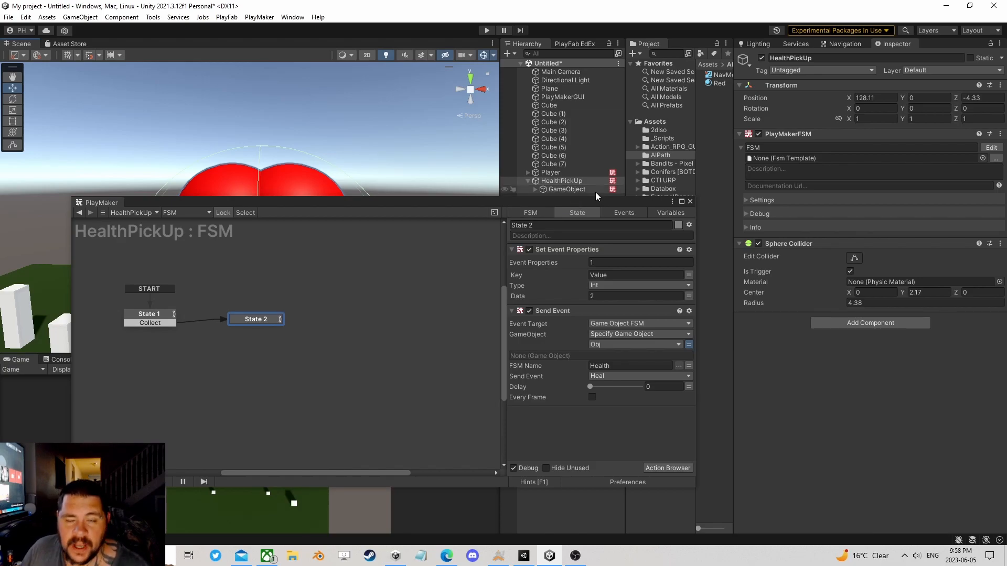
Step: Close the FSM editor and create an empty top-level game object named HealthManager in the scene
{"action": "left_click", "coordinate": [690, 202]}
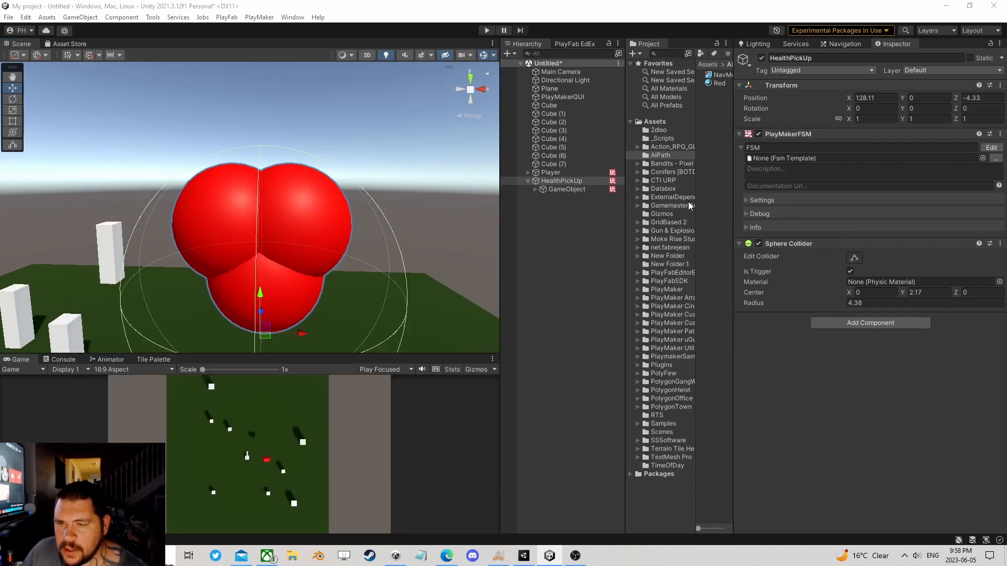
{"action": "left_click", "coordinate": [528, 181]}
{"action": "right_click", "coordinate": [530, 210]}
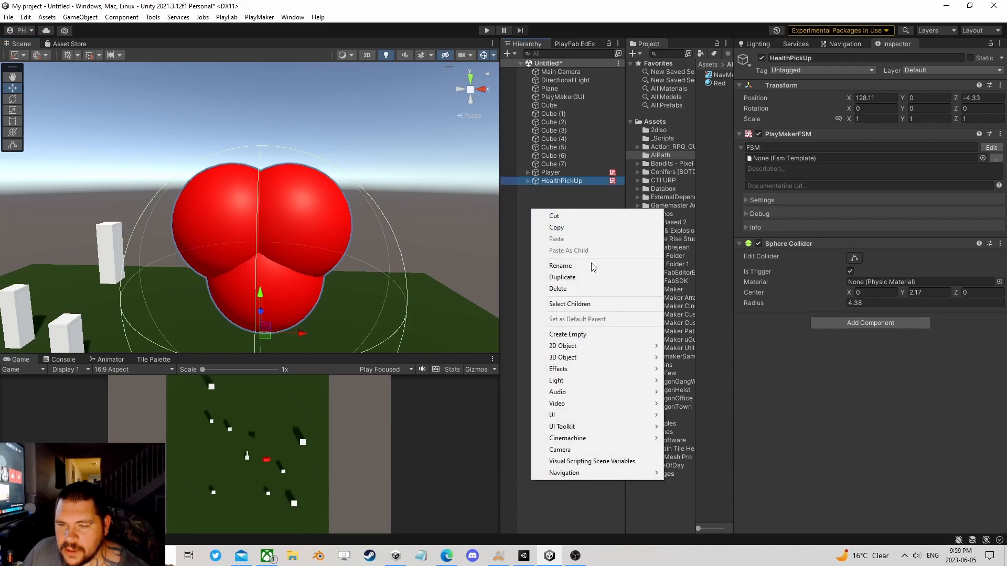
{"action": "left_click", "coordinate": [556, 336]}
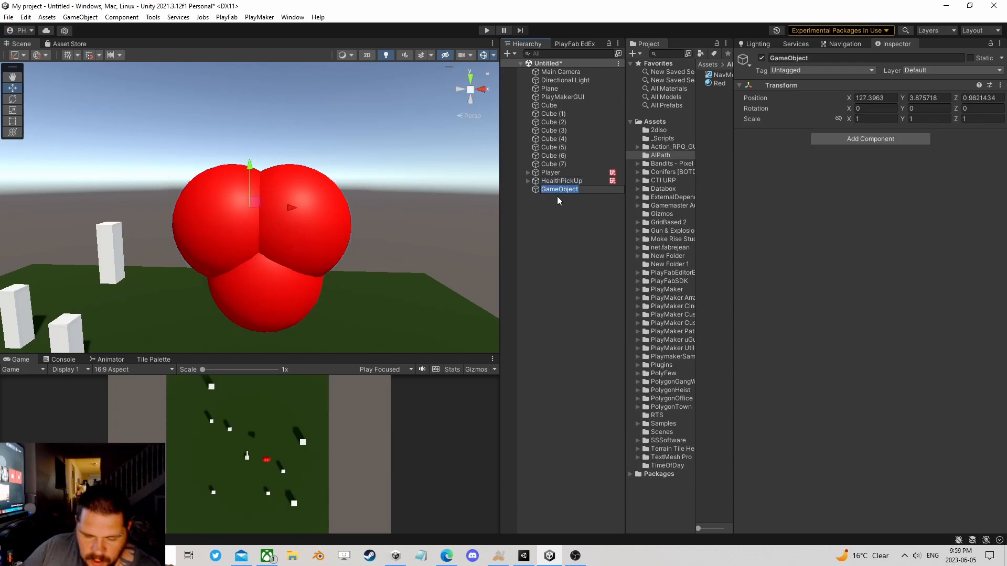
{"action": "type", "text": "HealthManager"}
{"action": "key", "text": "Return"}
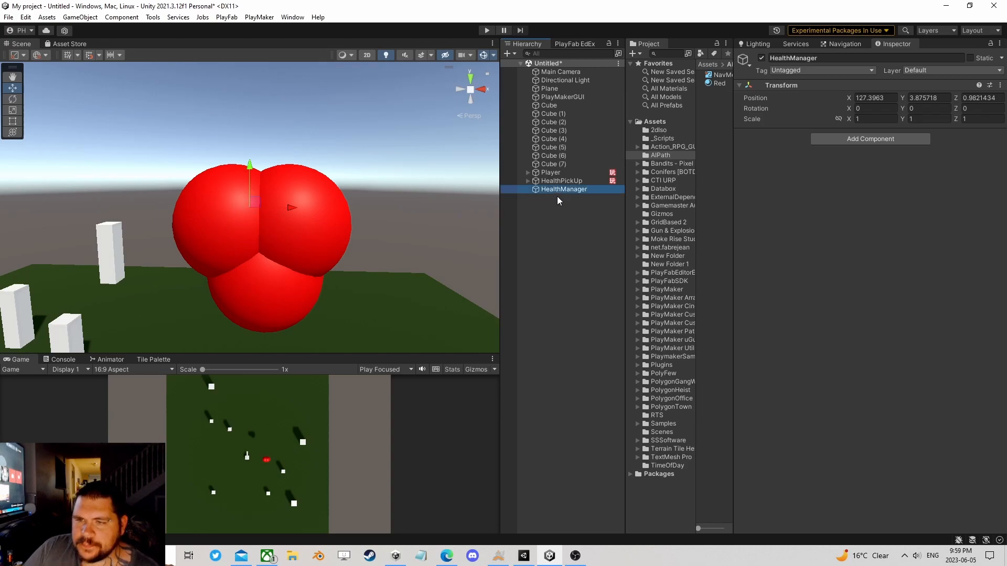
Step: Add a Play Maker Array List Proxy component to HealthManager and set its reference to HealthPickUps
{"action": "left_click", "coordinate": [874, 142]}
{"action": "type", "text": "array"}
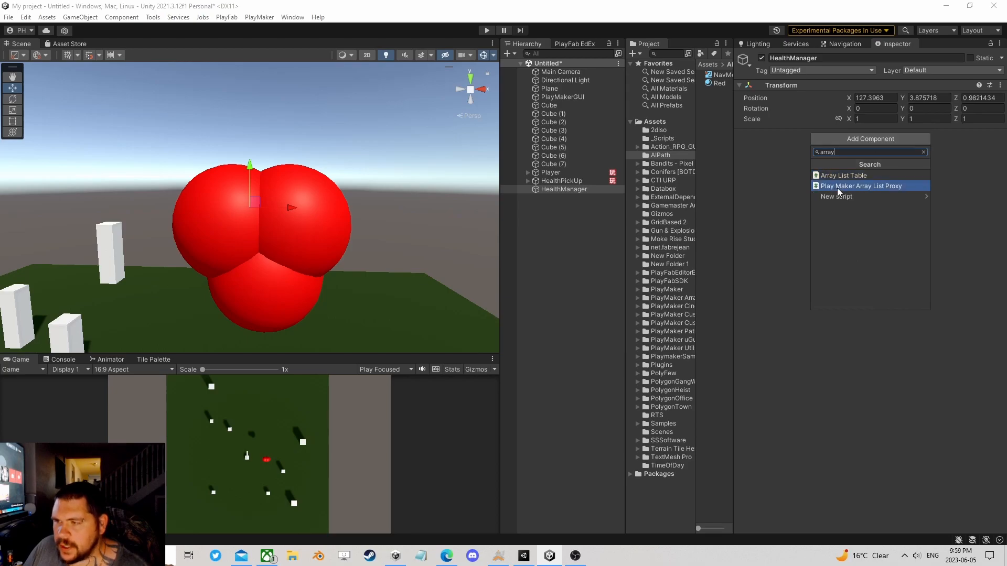
{"action": "left_click", "coordinate": [837, 186]}
{"action": "left_click", "coordinate": [866, 147]}
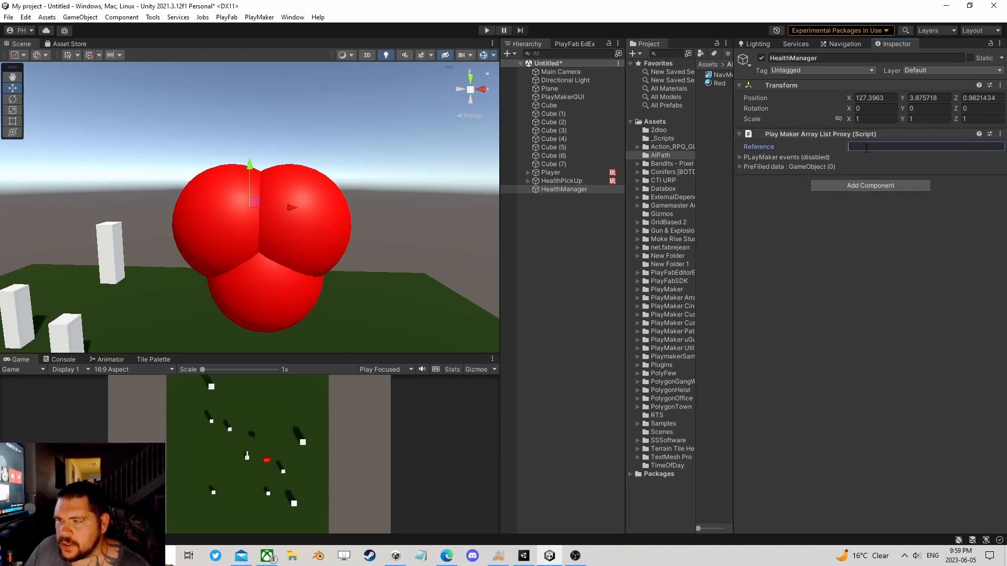
{"action": "type", "text": "Health PickUps"}
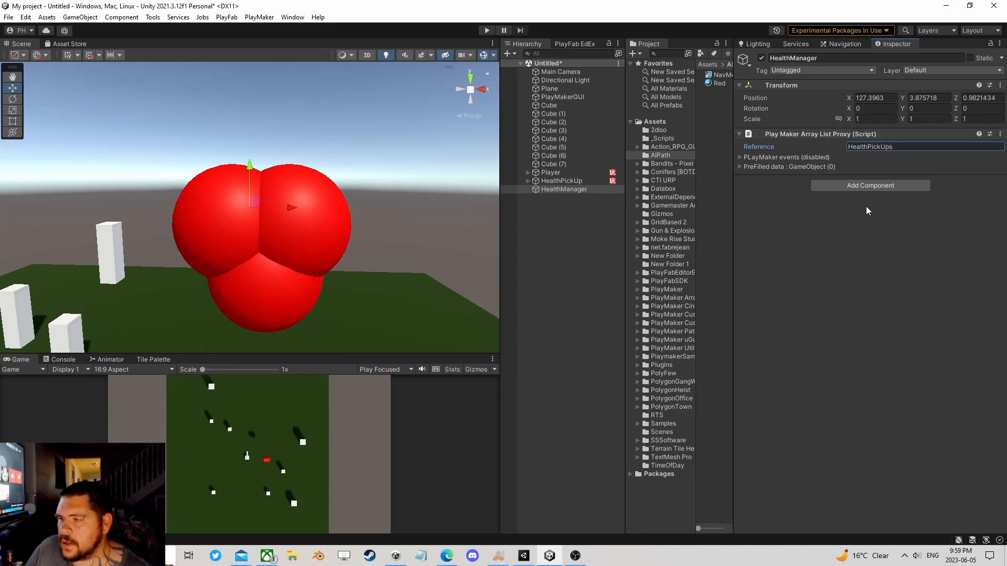
Step: Add a PlayMakerFSM component to the HealthManager object
{"action": "left_click", "coordinate": [855, 188]}
{"action": "type", "text": "fsm"}
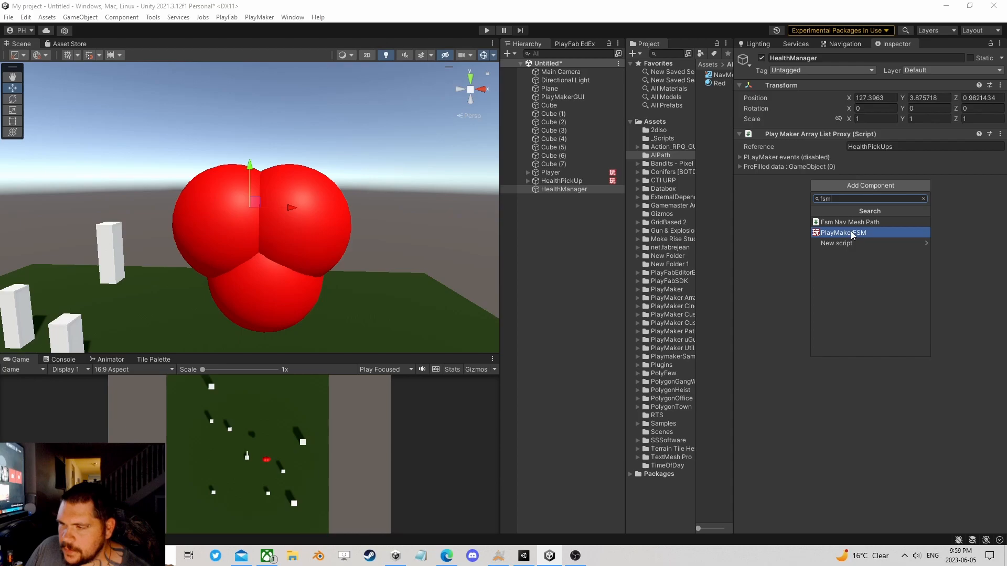
{"action": "left_click", "coordinate": [851, 232]}
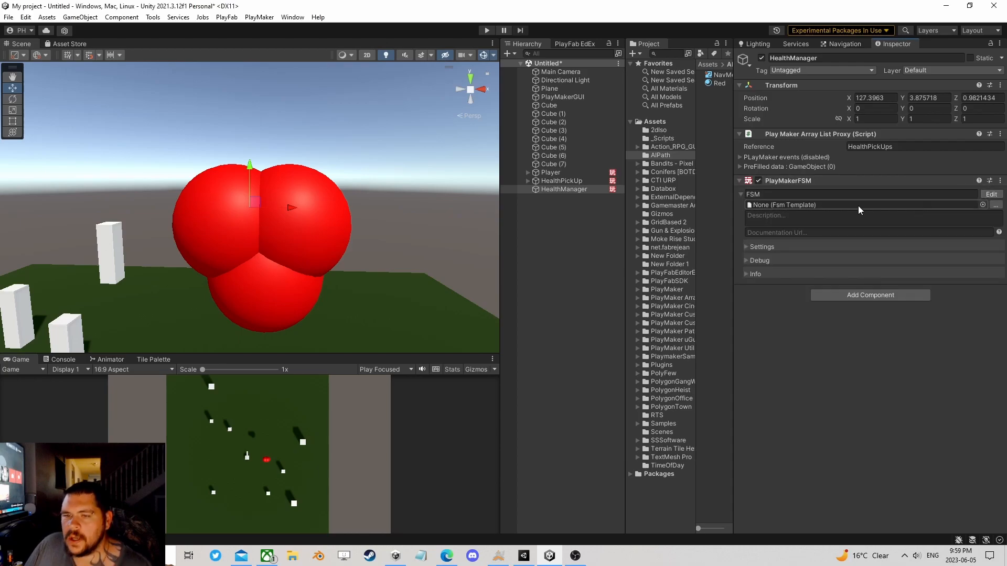
{"action": "left_click", "coordinate": [578, 190]}
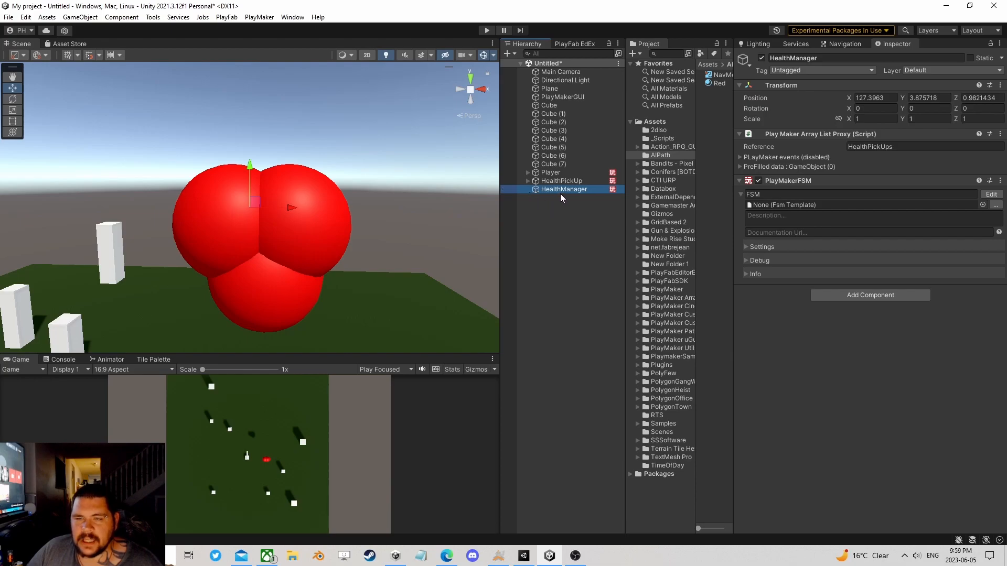
{"action": "mouse_move", "coordinate": [316, 236]}
{"action": "right_mouse_down"}
{"action": "mouse_move", "coordinate": [282, 263]}
{"action": "mouse_move", "coordinate": [214, 270]}
{"action": "right_mouse_up"}
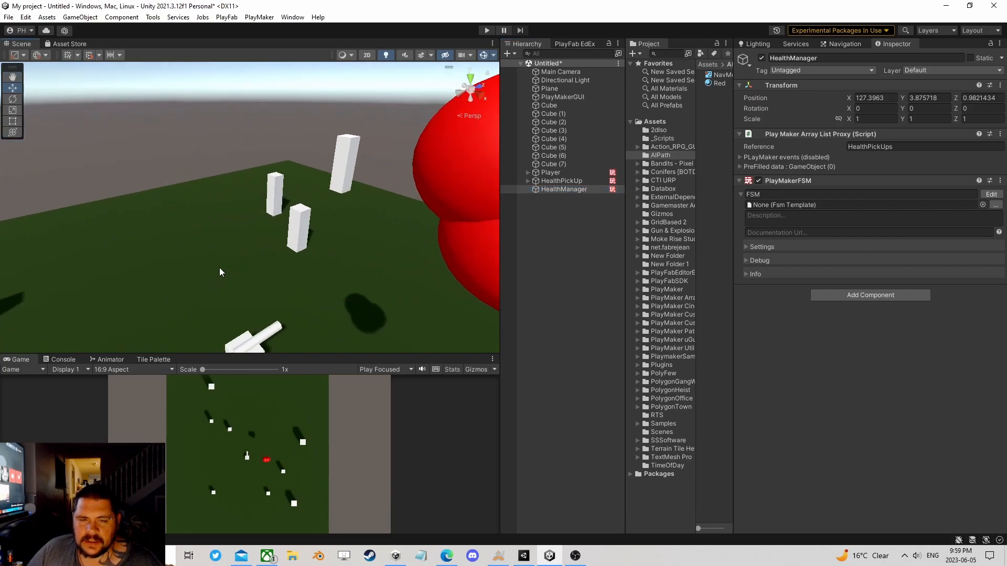
{"action": "right_click_drag", "start_coordinate": [309, 285], "coordinate": [396, 263]}
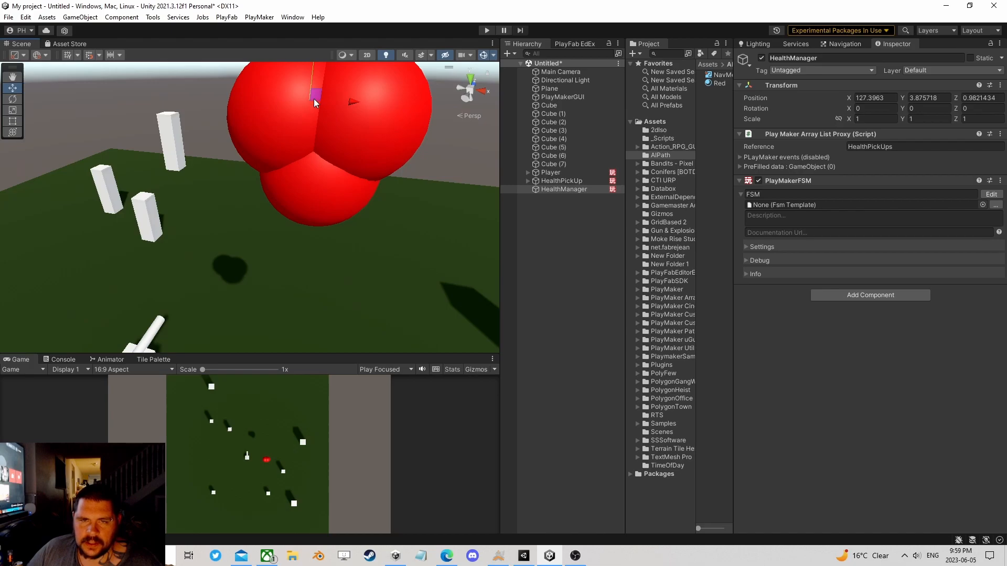
{"action": "right_click_drag", "start_coordinate": [296, 232], "coordinate": [294, 271]}
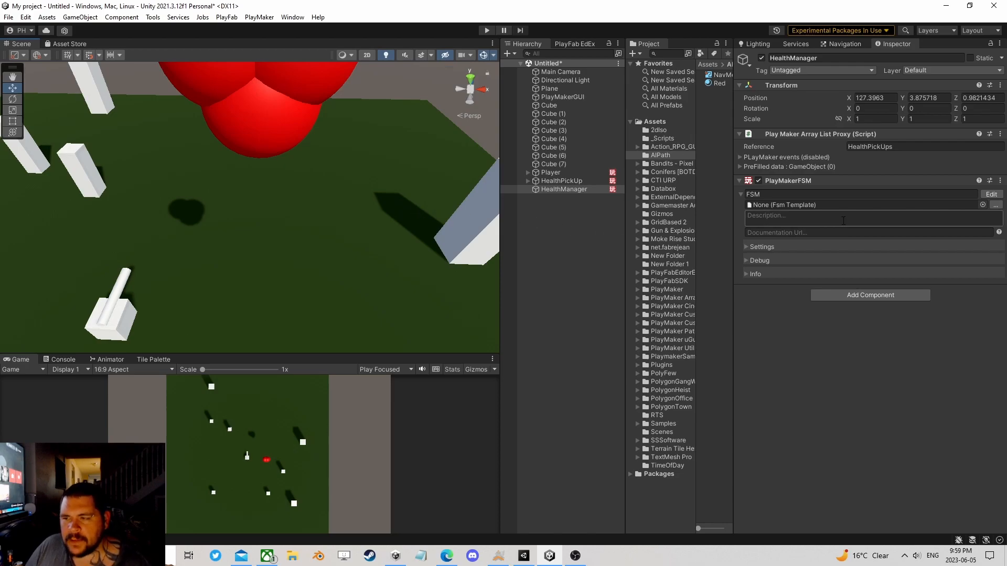
Step: Open HealthManager's FSM for editing and add the Get Owner action to State 1
{"action": "left_click", "coordinate": [991, 195]}
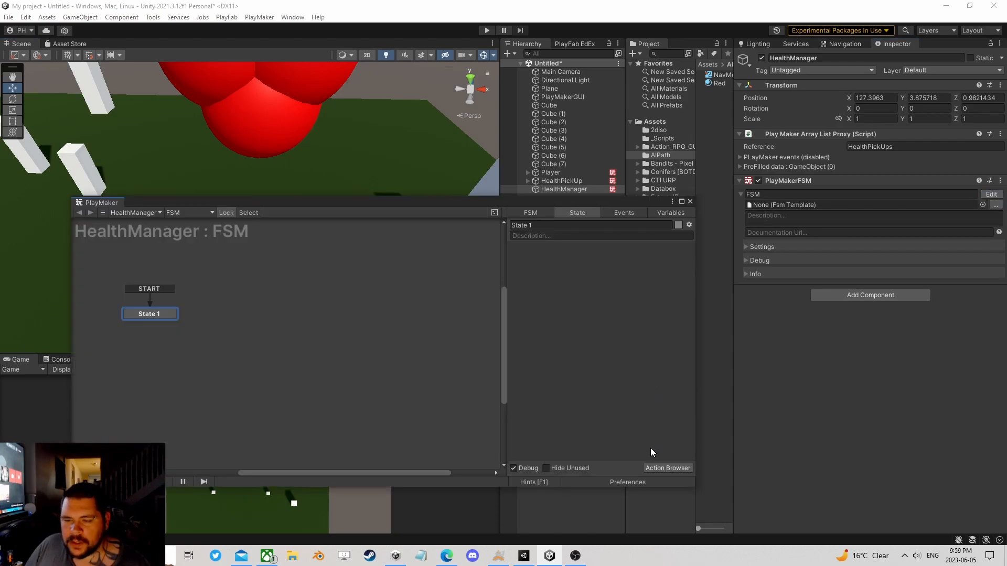
{"action": "left_click", "coordinate": [658, 468]}
{"action": "type", "text": "g"}
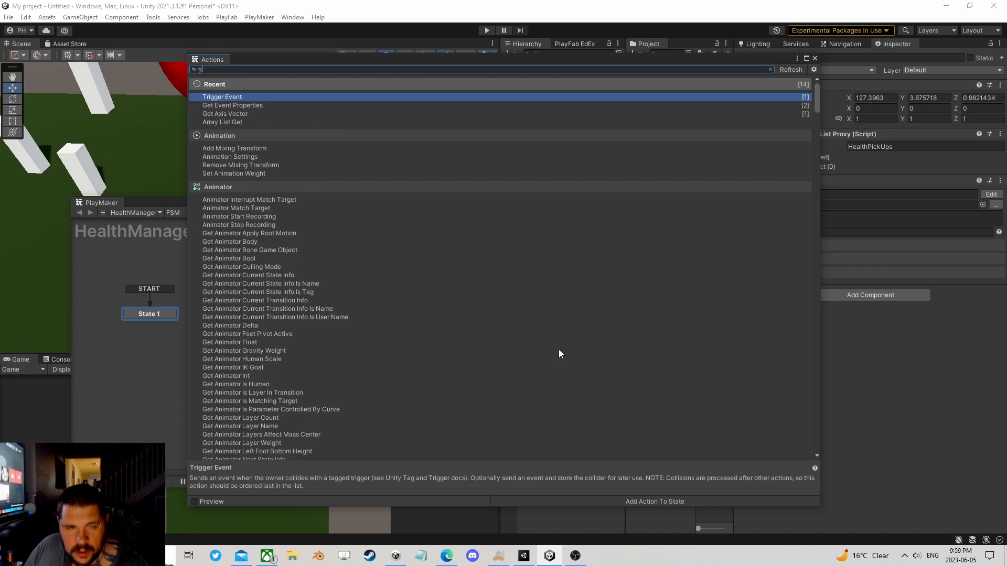
{"action": "type", "text": "et ow"}
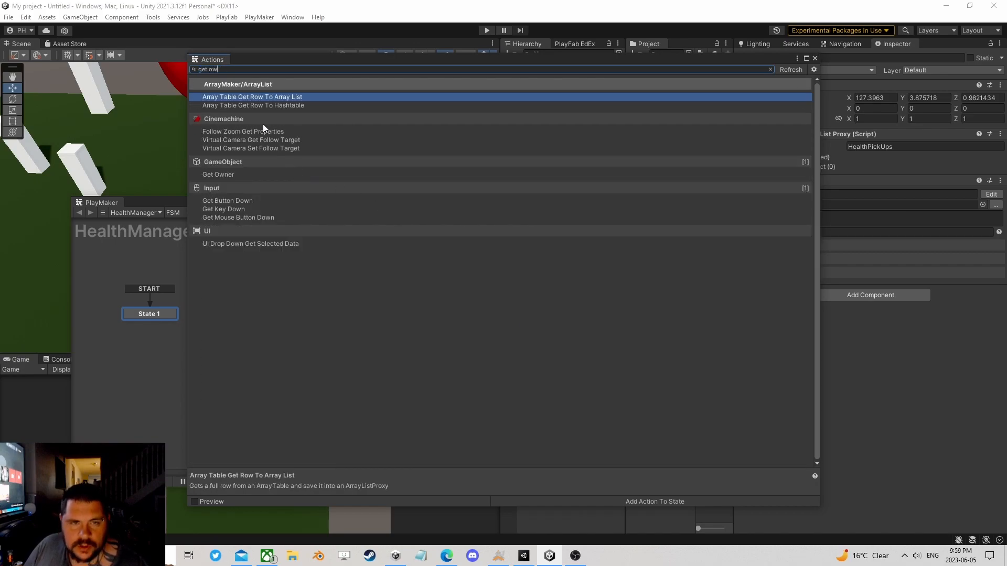
{"action": "double_click", "coordinate": [235, 175]}
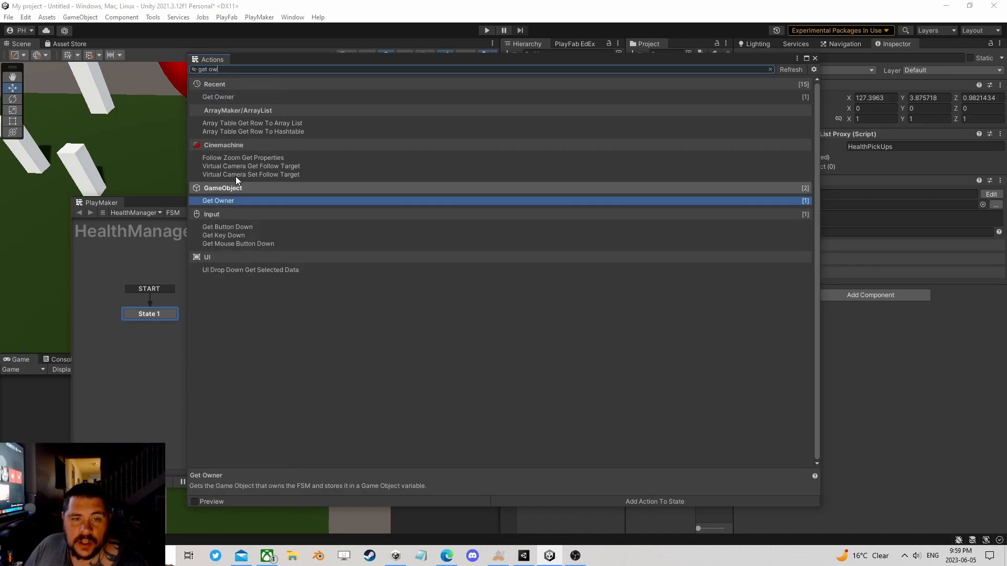
{"action": "left_click", "coordinate": [815, 58]}
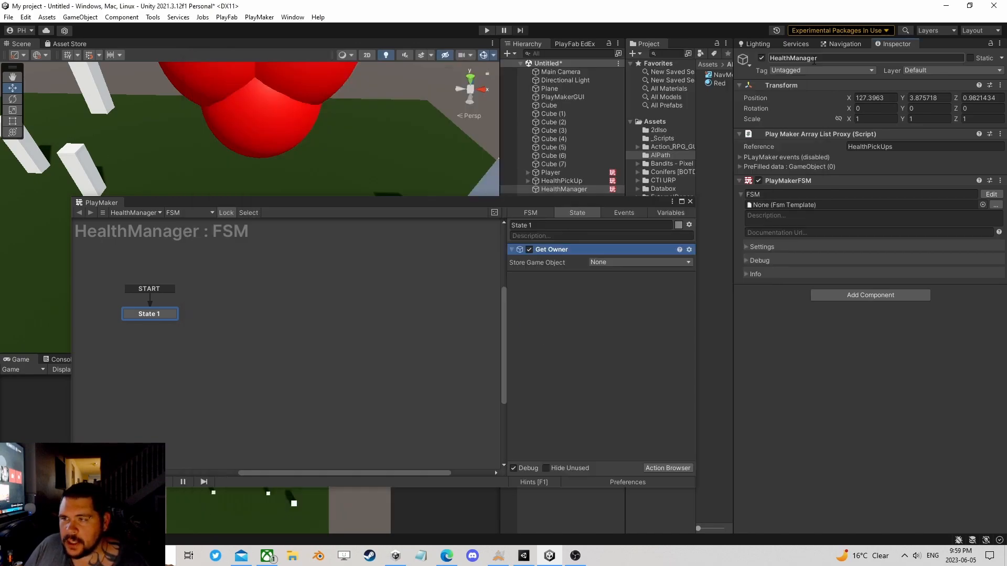
Step: Store the Get Owner result in a new global variable named HealthManager, and close the FSM editor
{"action": "left_click", "coordinate": [616, 261]}
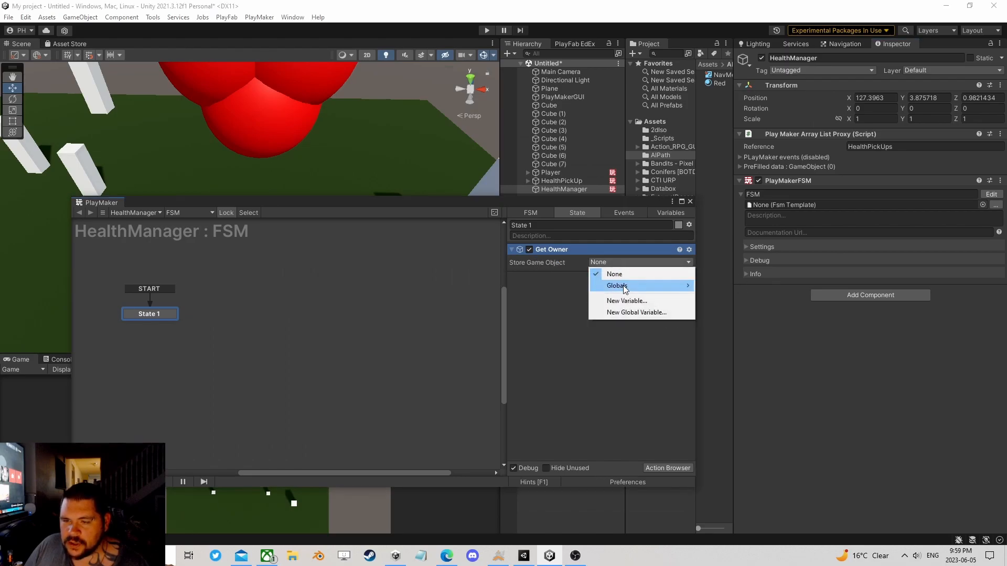
{"action": "left_click", "coordinate": [626, 313]}
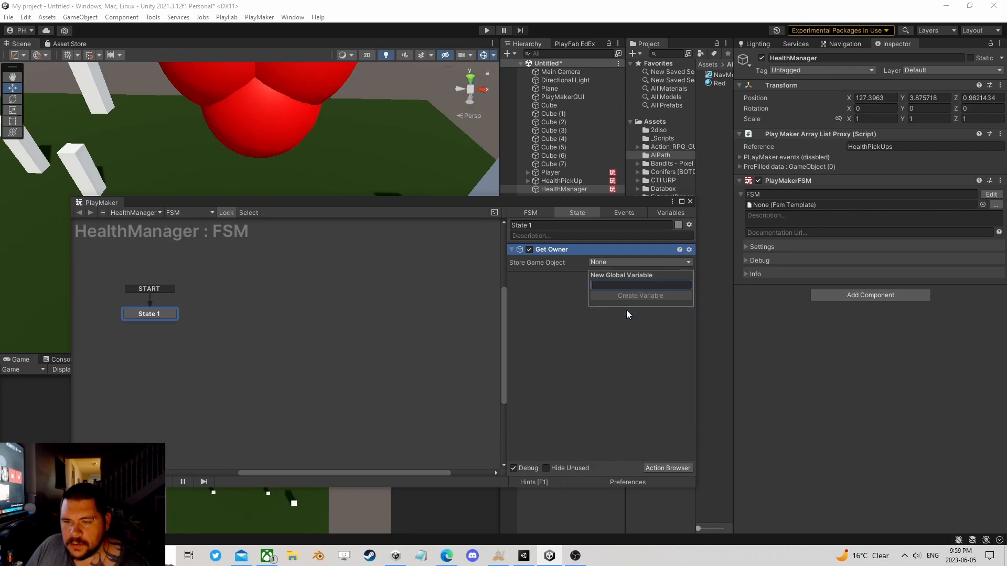
{"action": "type", "text": "Health"}
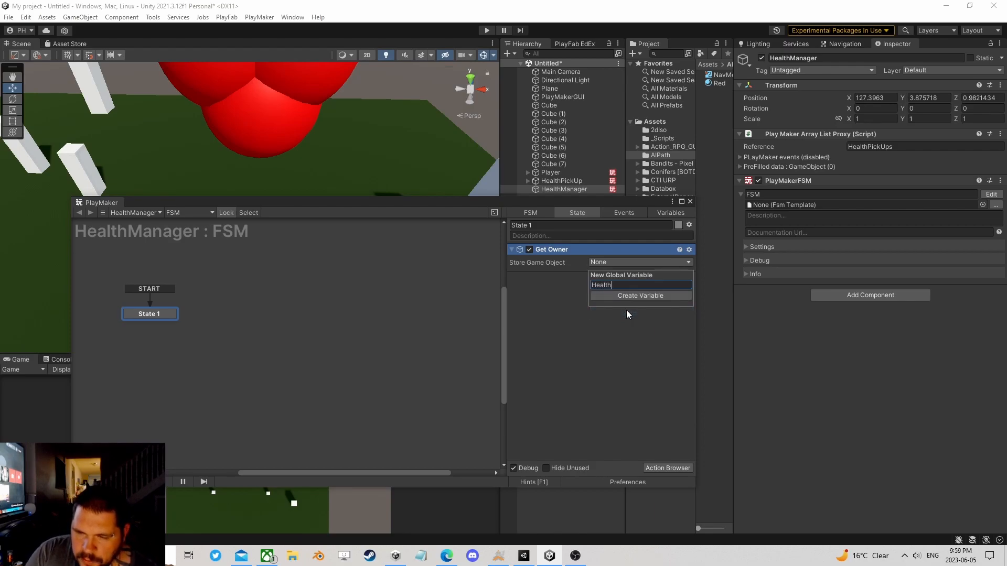
{"action": "type", "text": "Manager"}
{"action": "key", "text": "Return"}
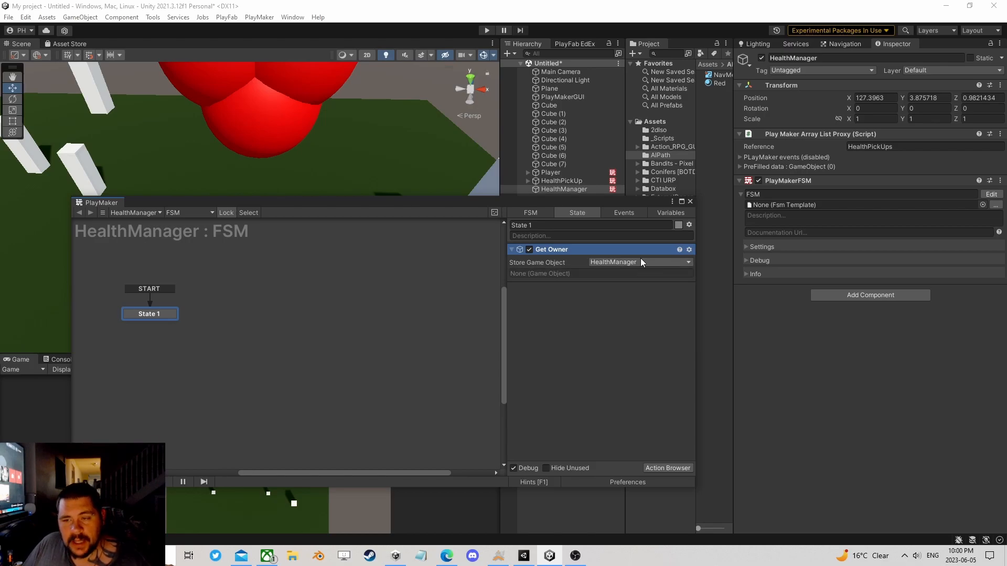
{"action": "left_click", "coordinate": [690, 201]}
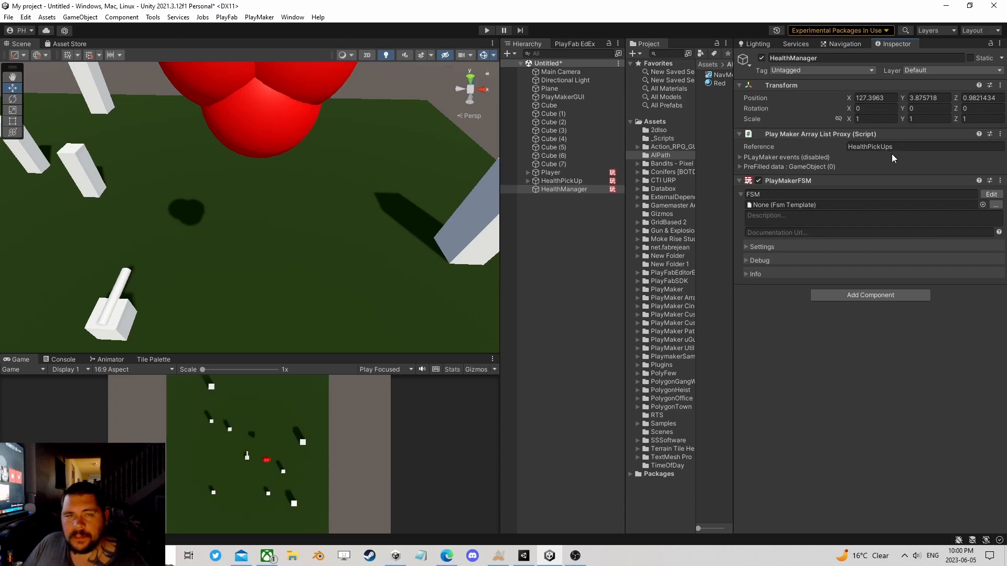
{"action": "left_click", "coordinate": [991, 194]}
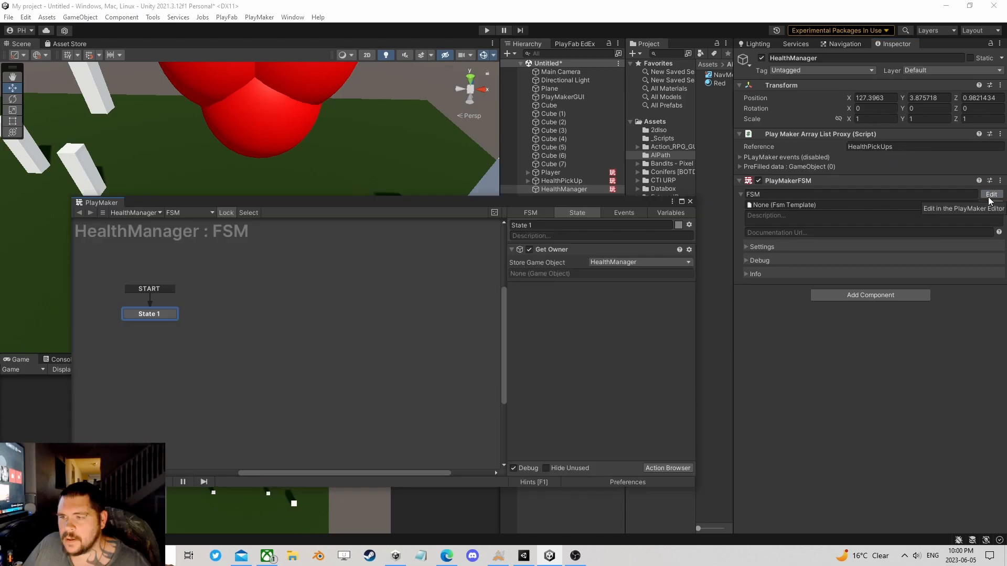
{"action": "left_click_drag", "start_coordinate": [469, 206], "coordinate": [449, 160]}
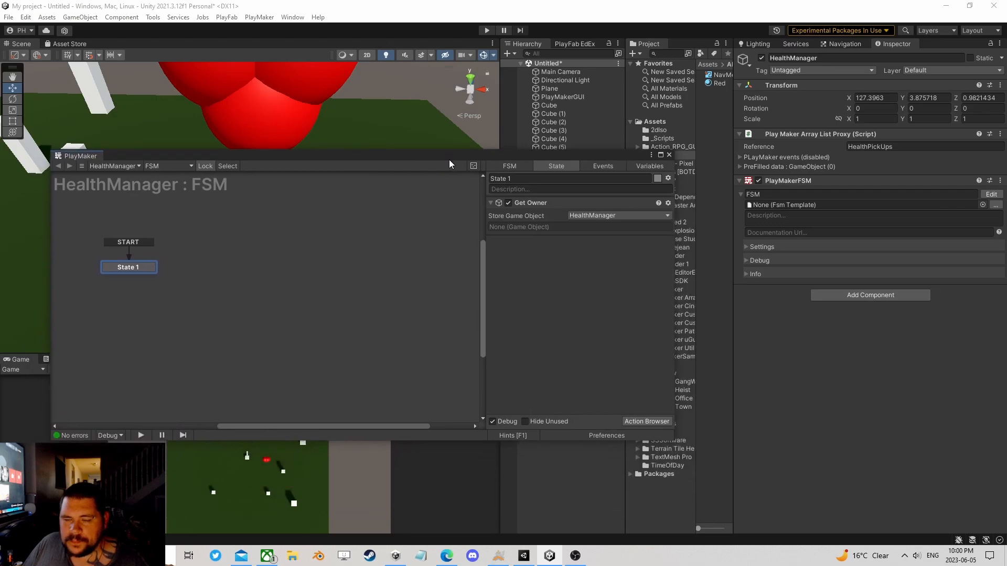
{"action": "left_click", "coordinate": [669, 156]}
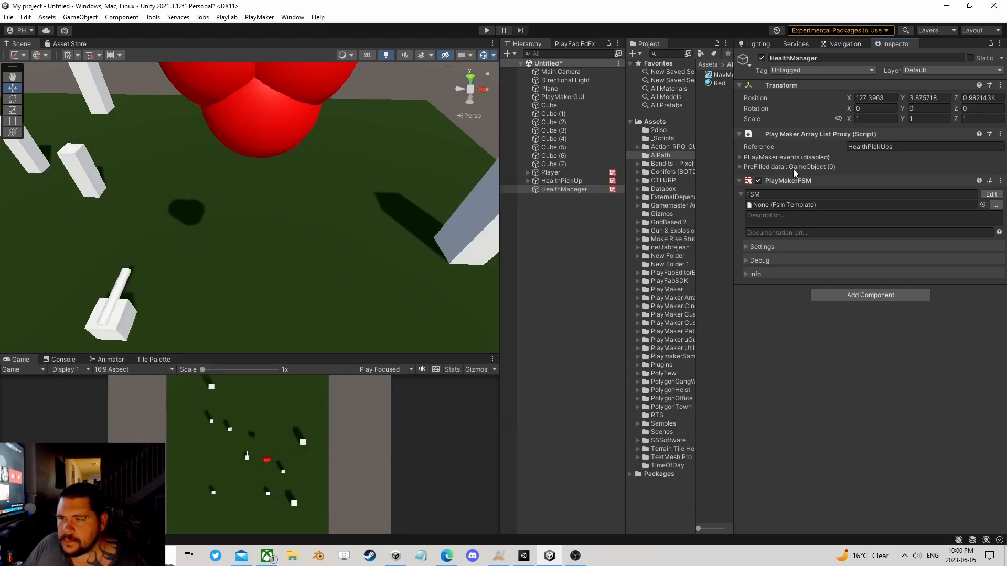
Step: Open HealthPickUp's FSM for editing and add the Get Owner action to State 2
{"action": "left_click", "coordinate": [562, 180]}
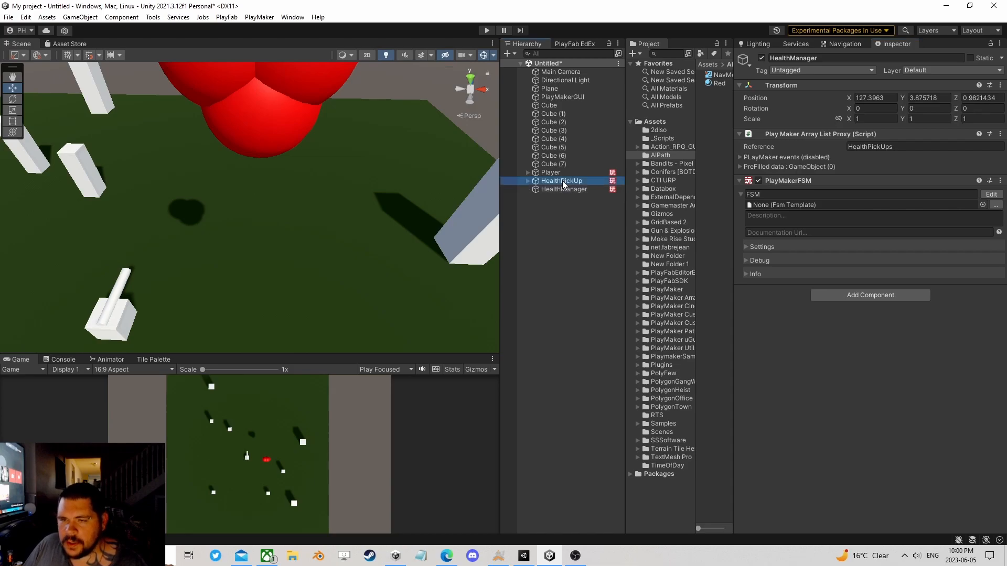
{"action": "left_click", "coordinate": [991, 147]}
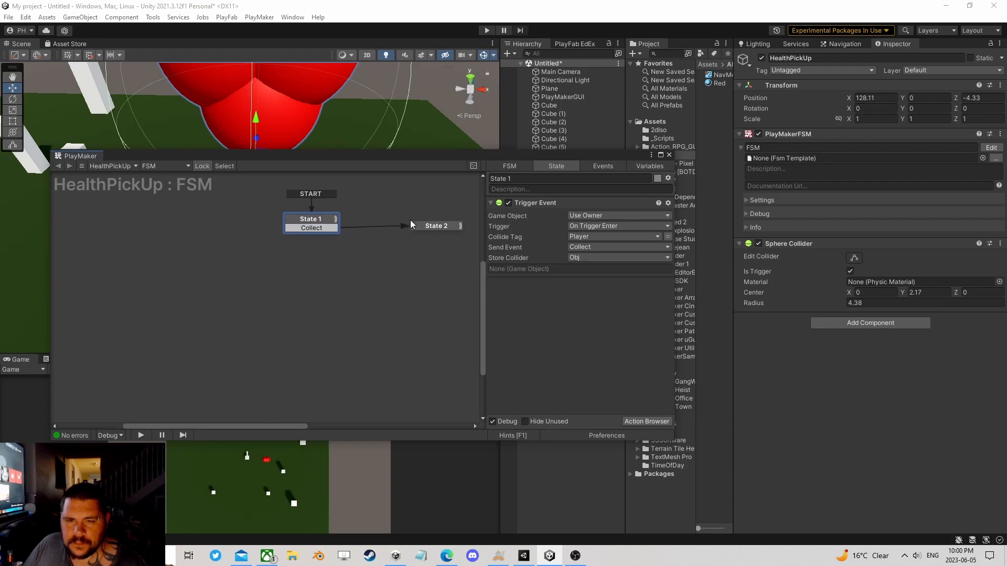
{"action": "left_click", "coordinate": [420, 226]}
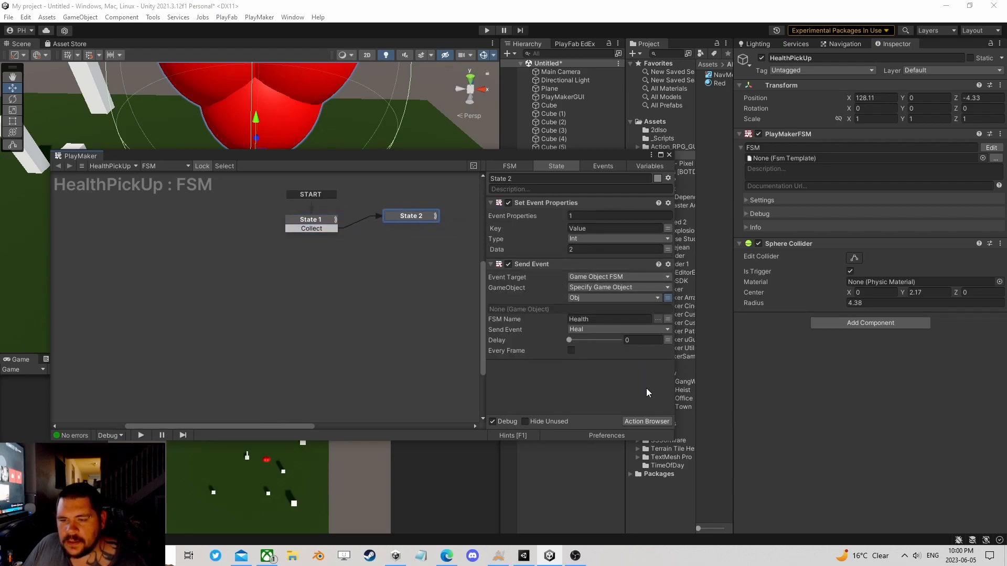
{"action": "left_click", "coordinate": [646, 421]}
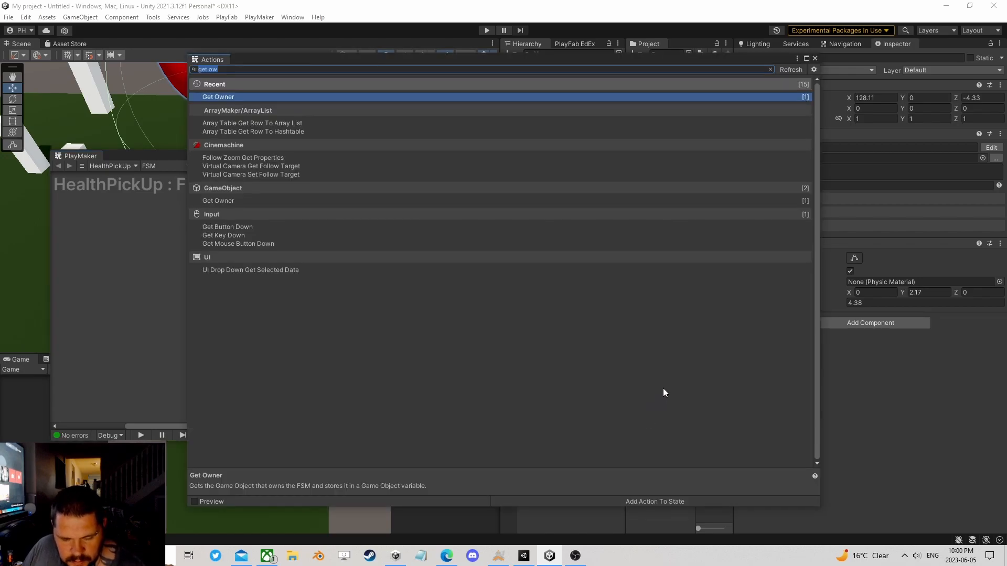
{"action": "type", "text": "get o"}
{"action": "double_click", "coordinate": [242, 96]}
{"action": "left_click", "coordinate": [813, 58]}
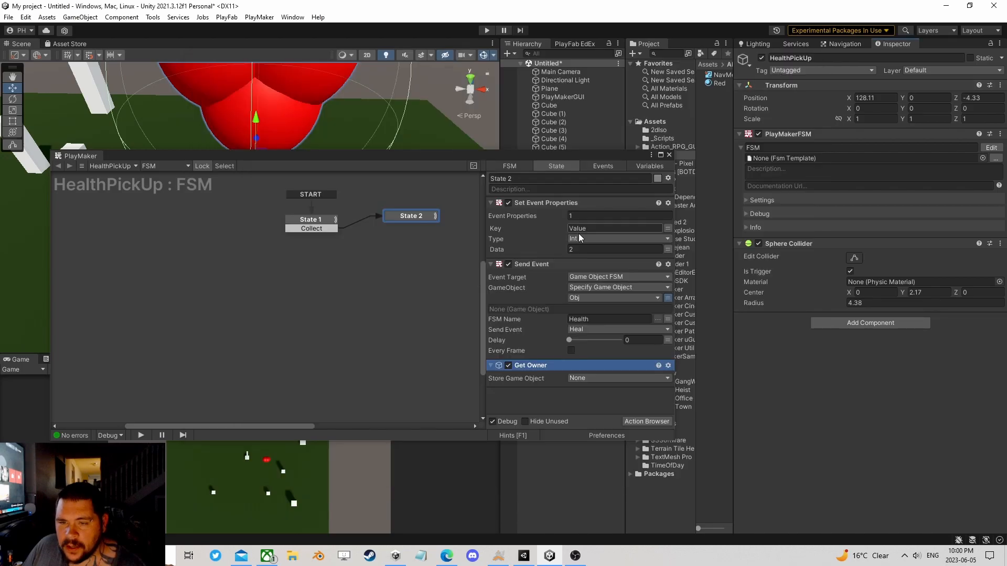
Step: Store State 2's Get Owner result in a new local variable named Self
{"action": "left_click", "coordinate": [599, 377]}
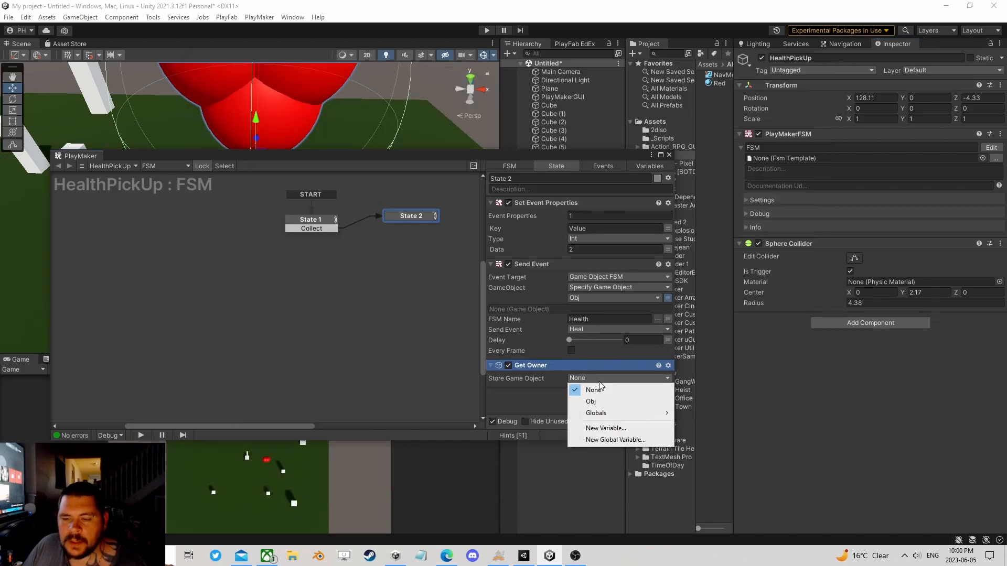
{"action": "left_click", "coordinate": [605, 427]}
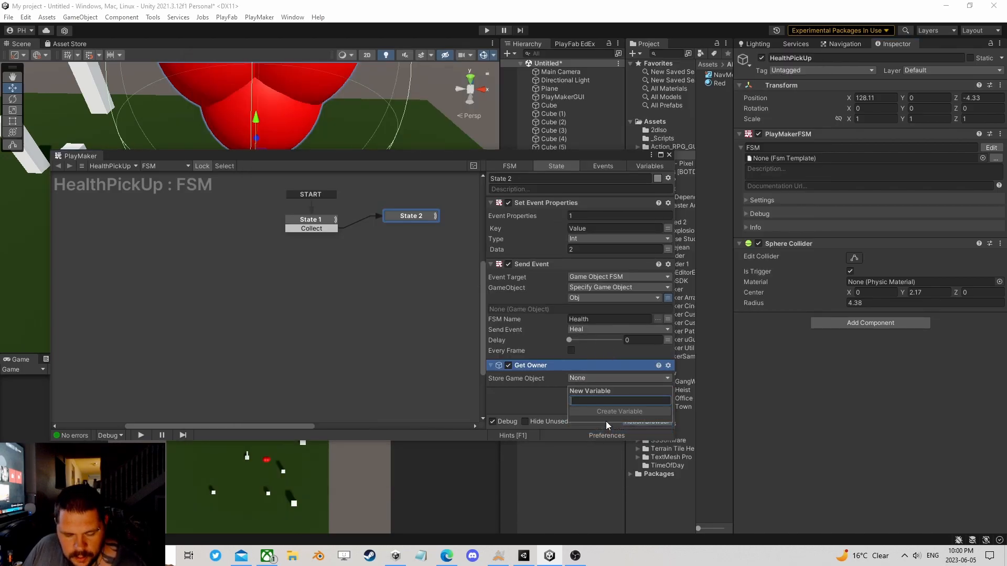
{"action": "type", "text": "Self"}
{"action": "left_click", "coordinate": [606, 414]}
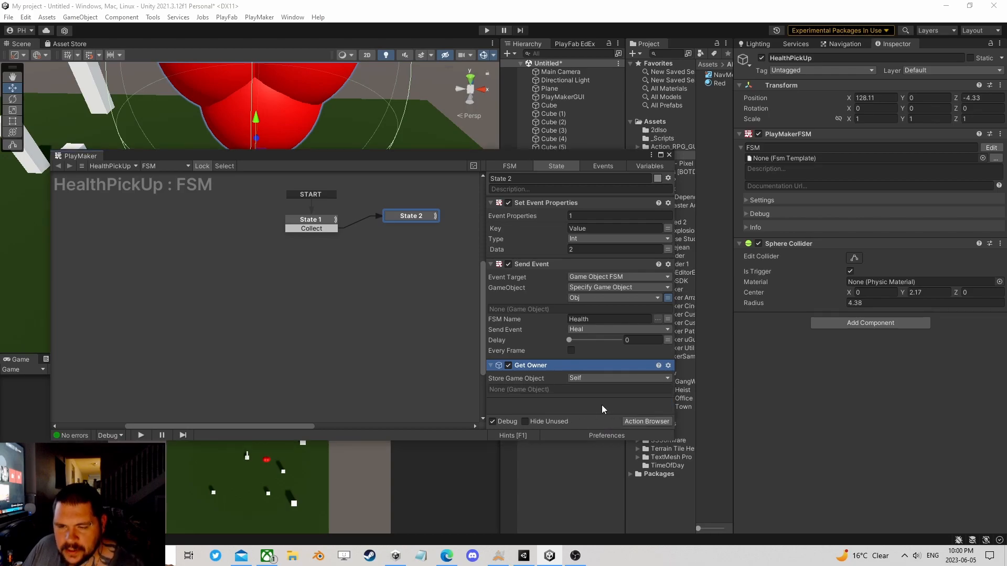
Step: Add the Array List Add action to State 2 and place it below Get Owner
{"action": "left_click", "coordinate": [660, 422]}
{"action": "type", "text": "ar"}
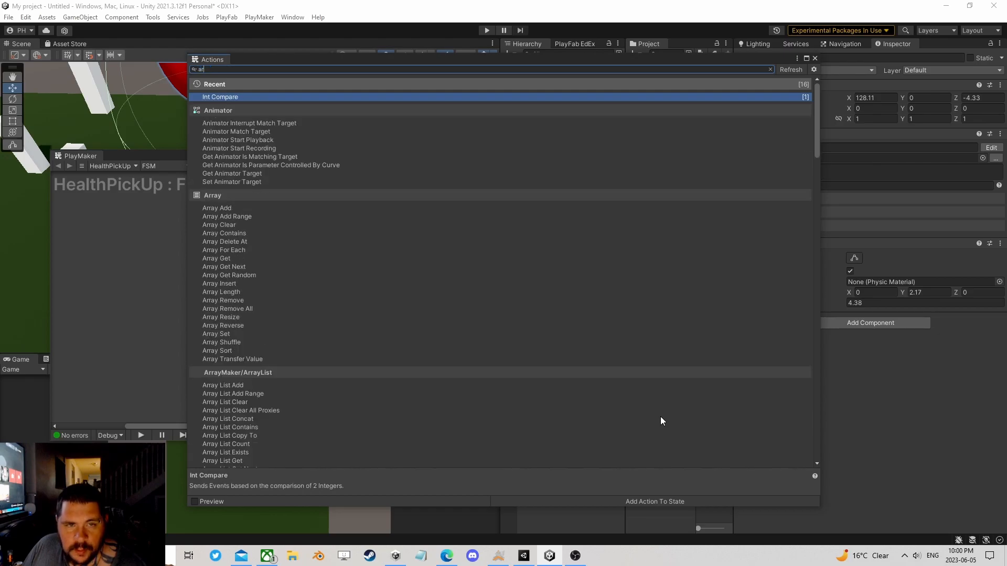
{"action": "type", "text": "ray lis"}
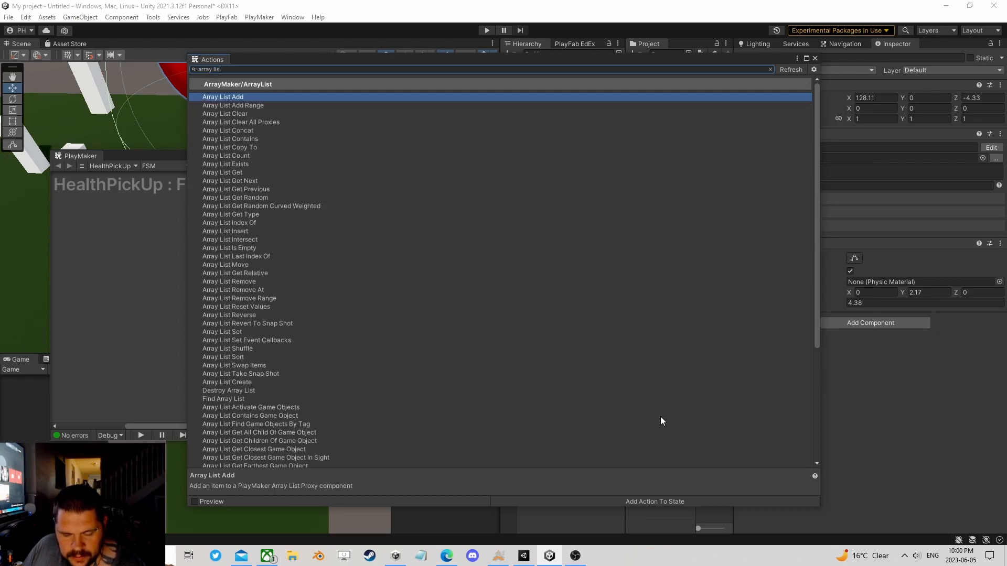
{"action": "type", "text": "t add"}
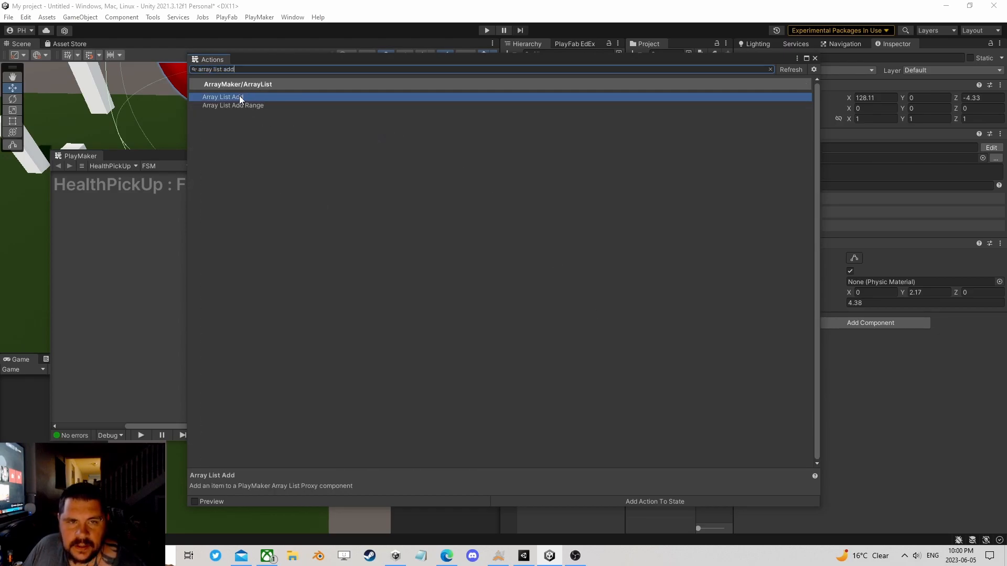
{"action": "left_click", "coordinate": [812, 60]}
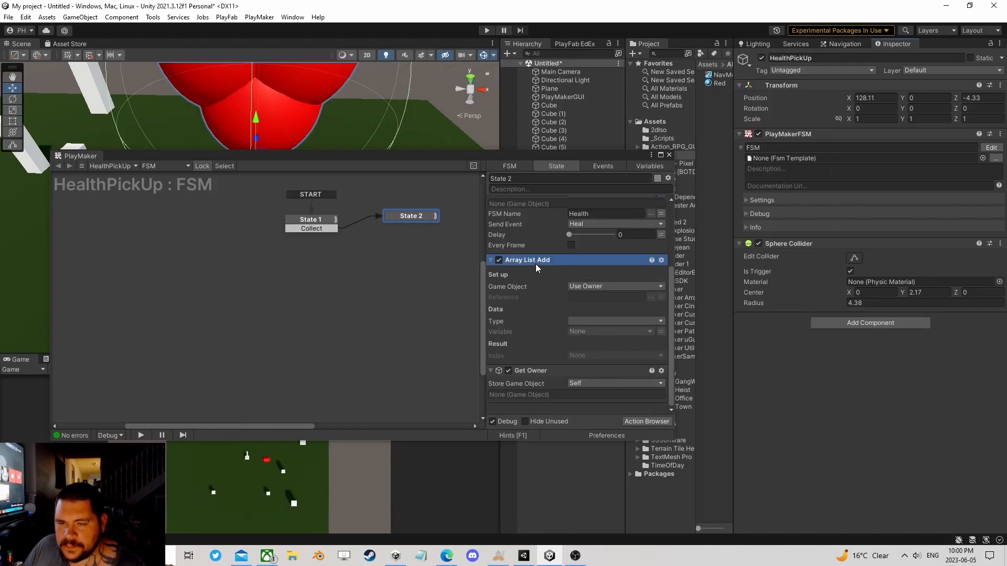
{"action": "right_click", "coordinate": [536, 265]}
{"action": "left_click", "coordinate": [588, 393]}
Step: Make Array List Add target a specified game object, using the global variable HealthManager
{"action": "left_click", "coordinate": [598, 324]}
{"action": "left_click", "coordinate": [607, 347]}
{"action": "left_click", "coordinate": [660, 335]}
{"action": "left_click", "coordinate": [614, 335]}
{"action": "mouse_move", "coordinate": [603, 381]}
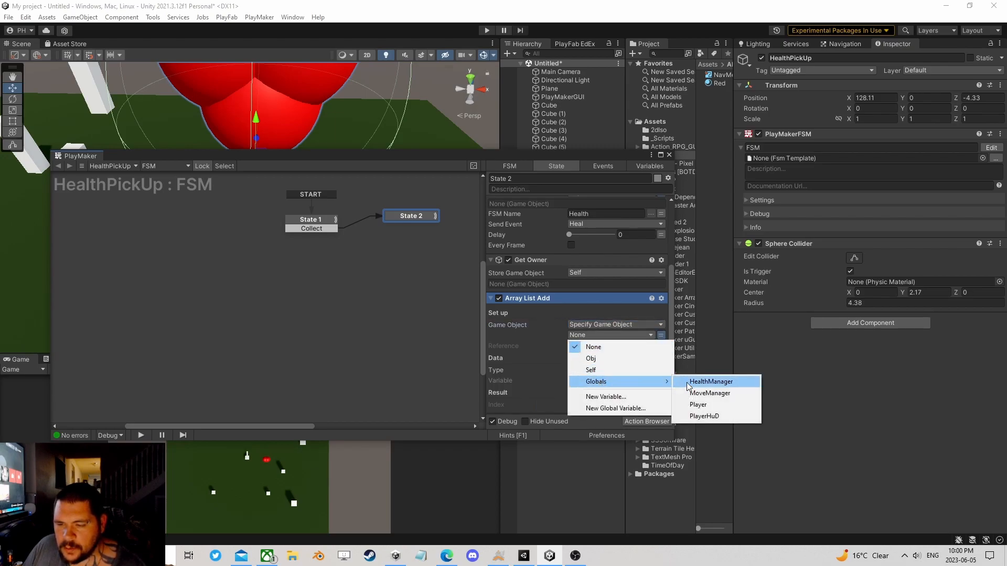
{"action": "left_click", "coordinate": [709, 381]}
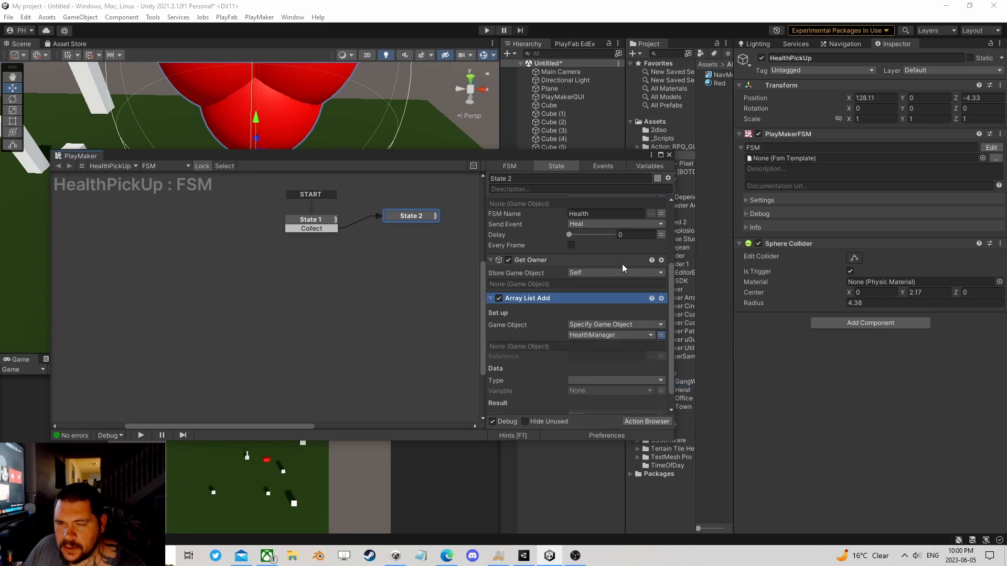
Step: Copy the HealthPickUps reference from HealthManager's array list proxy into the Array List Add action's reference
{"action": "left_click_drag", "start_coordinate": [597, 153], "coordinate": [420, 142]}
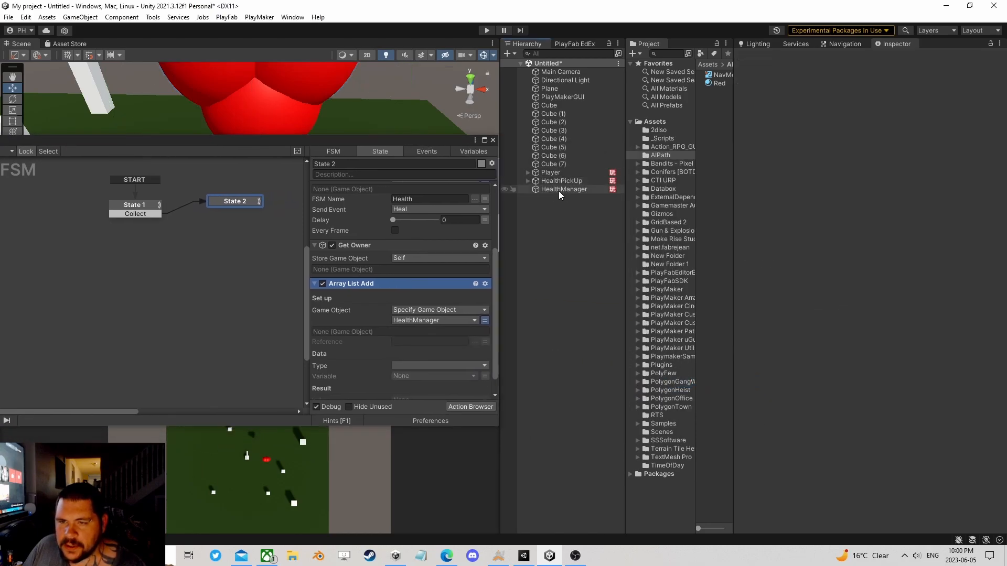
{"action": "left_click", "coordinate": [557, 192]}
{"action": "left_click", "coordinate": [908, 147]}
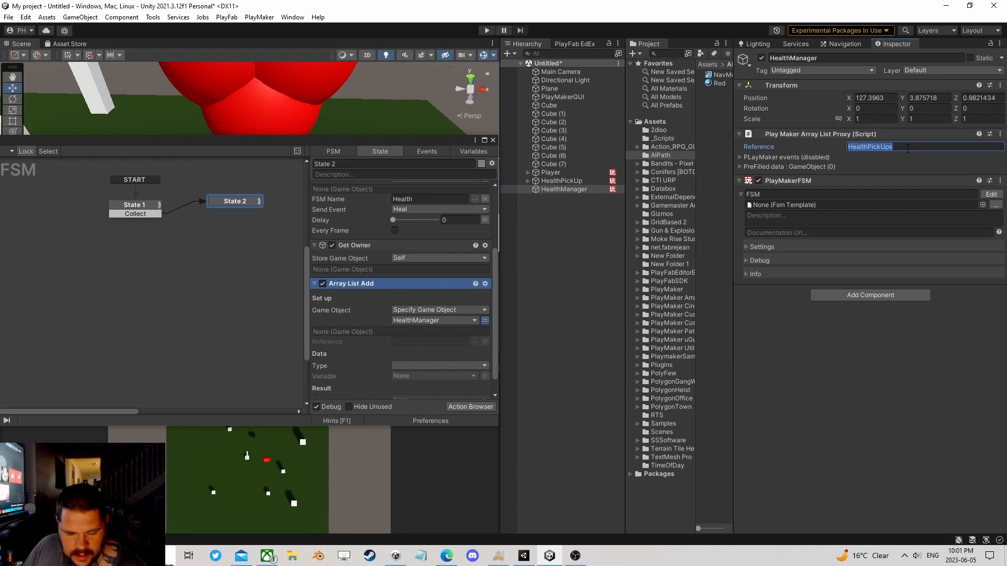
{"action": "key", "text": "ctrl+c"}
{"action": "left_click", "coordinate": [427, 341]}
{"action": "key", "text": "ctrl+v"}
Step: Set the Array List Add data type to Game Object and its variable to Self
{"action": "left_click", "coordinate": [410, 367]}
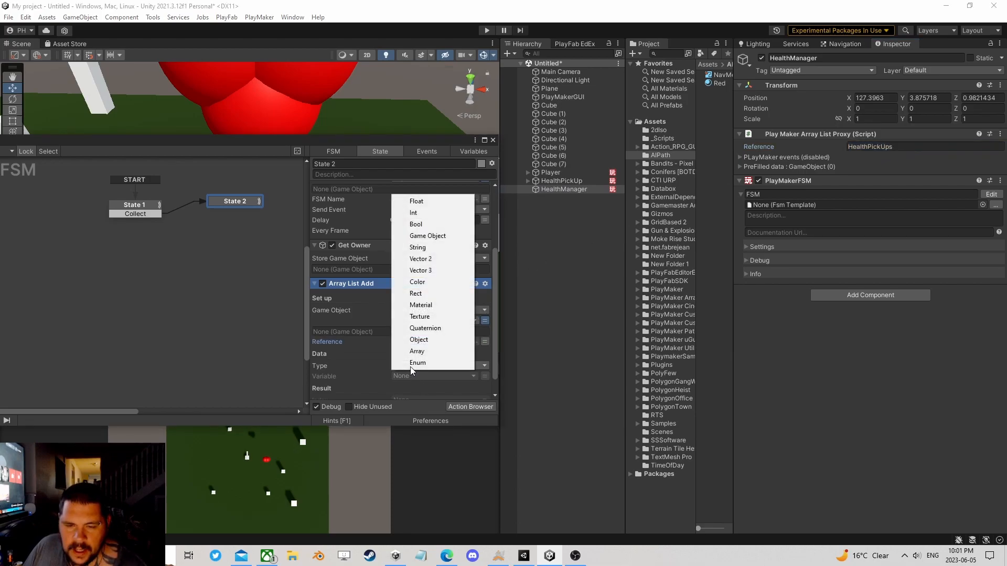
{"action": "left_click", "coordinate": [440, 235]}
{"action": "left_click", "coordinate": [486, 376]}
{"action": "left_click", "coordinate": [448, 376]}
{"action": "left_click", "coordinate": [415, 413]}
{"action": "scroll", "coordinate": [426, 351], "scroll_direction": "down", "scroll_amount": 2}
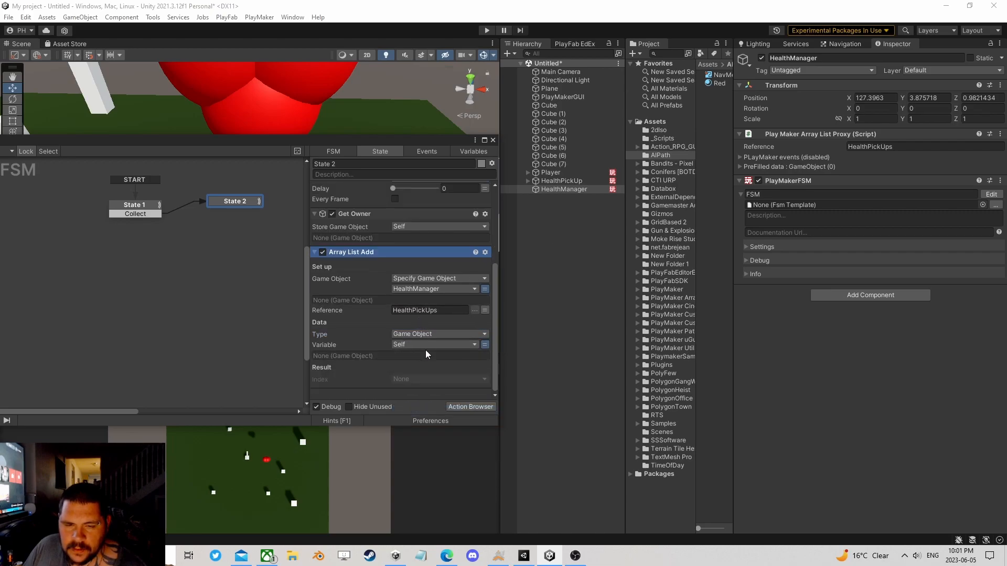
Step: Add the Deactivate Self action as State 2's last action and close the FSM editor
{"action": "left_click", "coordinate": [477, 404]}
{"action": "type", "text": "dea"}
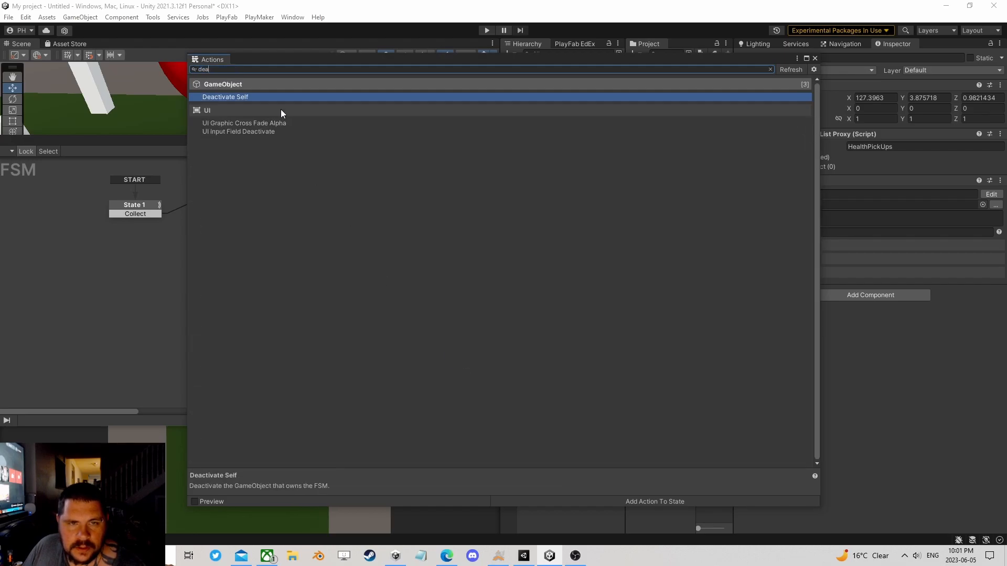
{"action": "double_click", "coordinate": [251, 96]}
{"action": "left_click", "coordinate": [814, 58]}
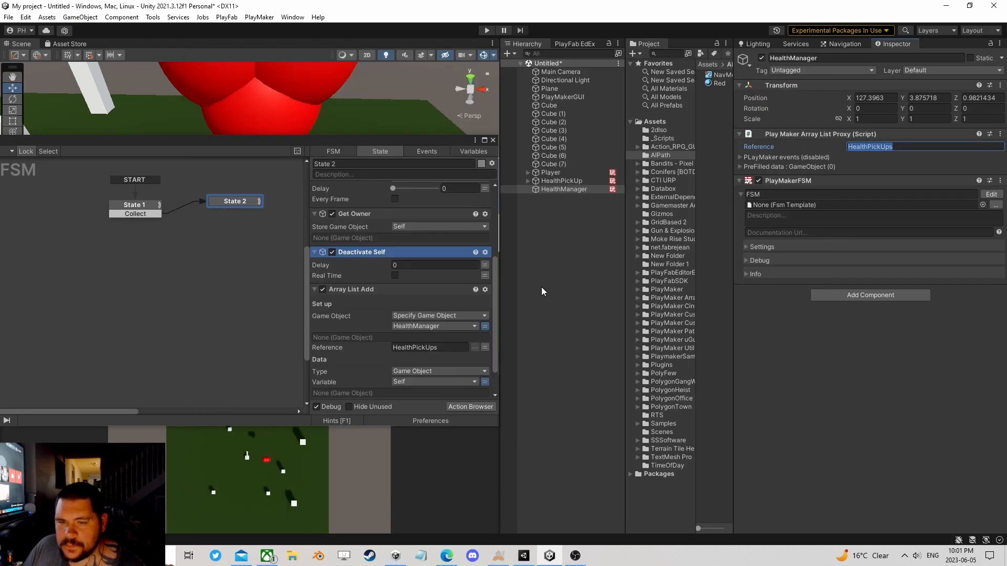
{"action": "right_click", "coordinate": [352, 252]}
{"action": "left_click", "coordinate": [397, 406]}
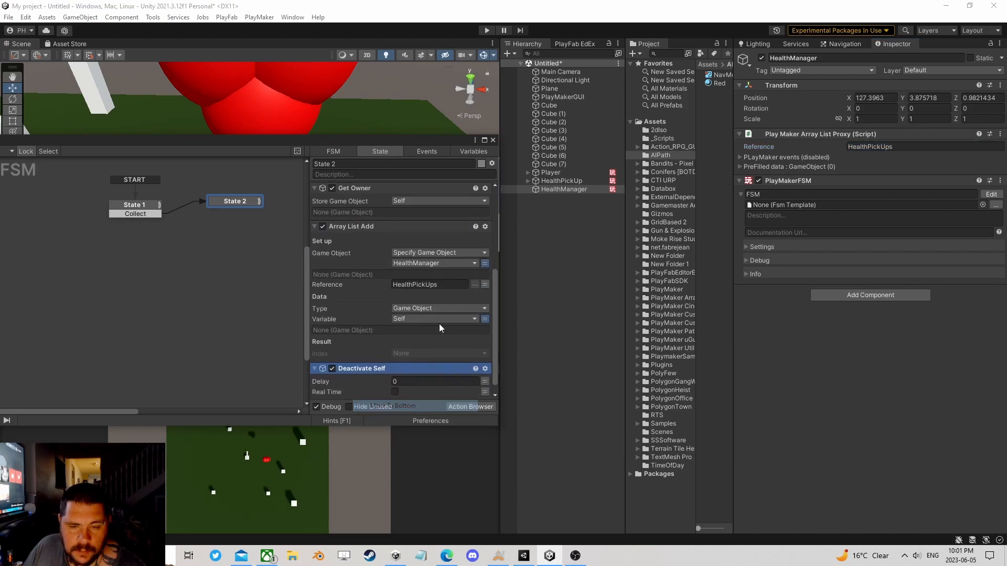
{"action": "left_click_drag", "start_coordinate": [233, 202], "coordinate": [231, 216]}
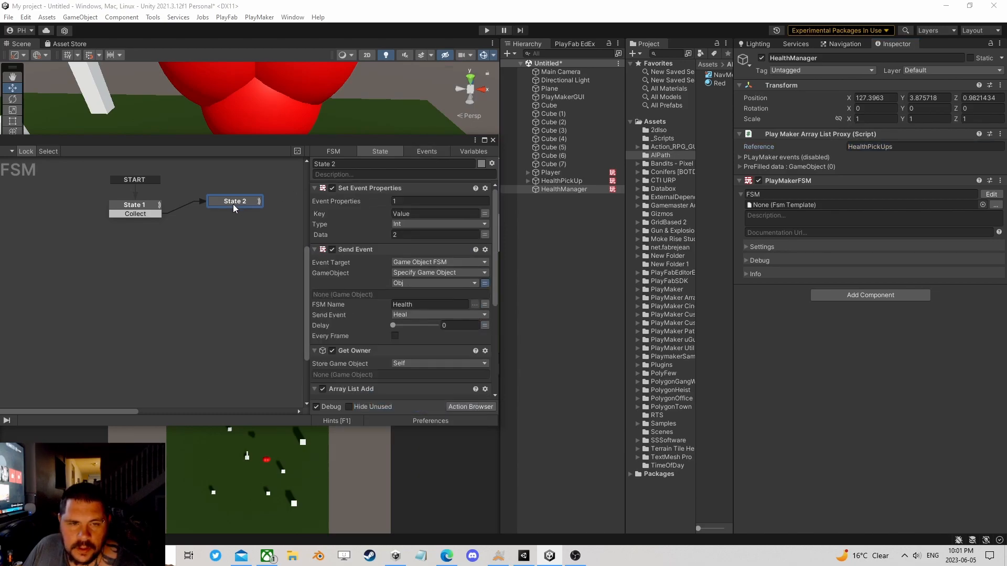
{"action": "left_click", "coordinate": [492, 141]}
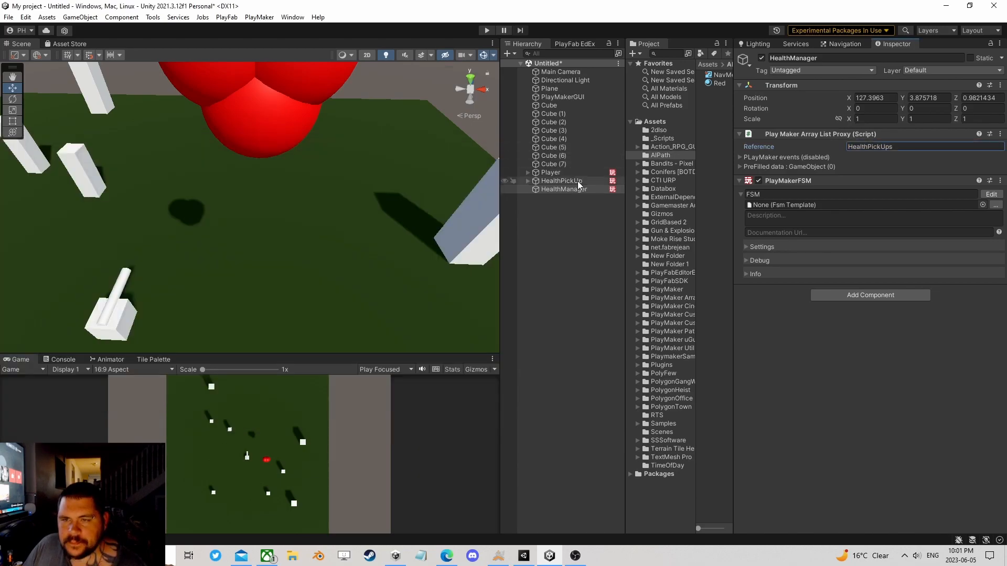
Step: Save the HealthPickUp object as a prefab in the 2dIso folder, widening the project area first
{"action": "left_click_drag", "start_coordinate": [622, 234], "coordinate": [478, 235]}
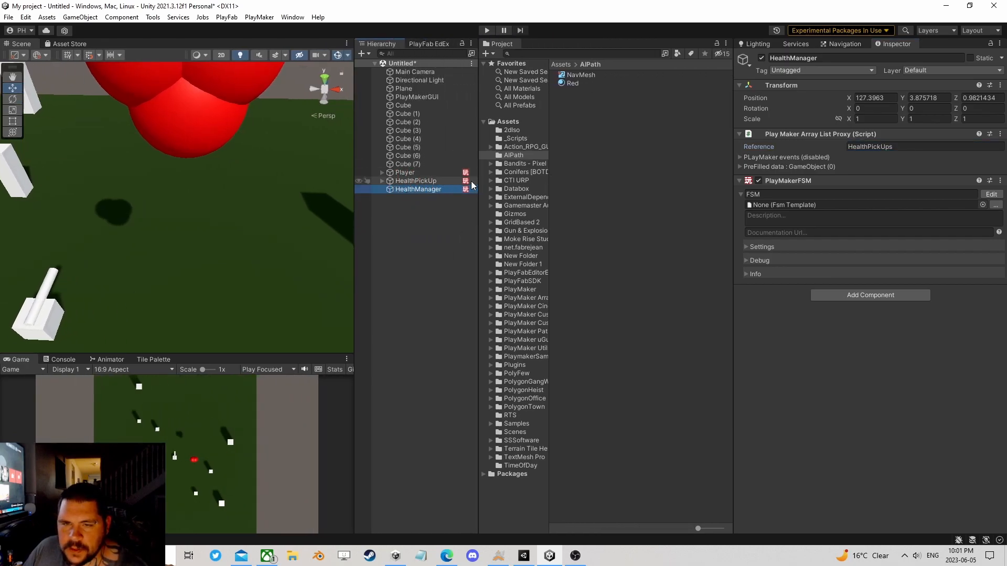
{"action": "left_click", "coordinate": [411, 181]}
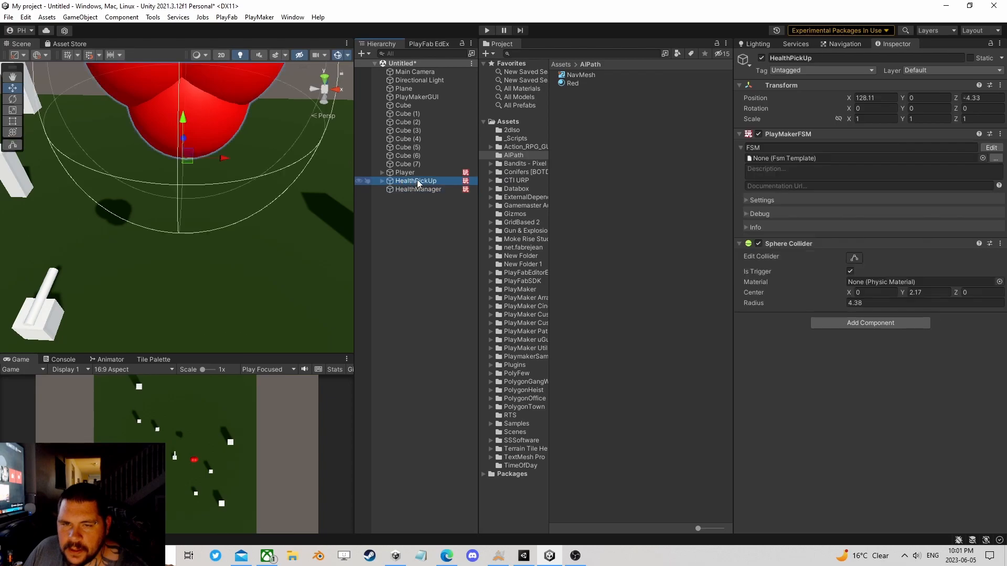
{"action": "mouse_move", "coordinate": [468, 182]}
{"action": "left_mouse_down"}
{"action": "mouse_move", "coordinate": [509, 161]}
{"action": "mouse_move", "coordinate": [513, 135]}
{"action": "left_mouse_up"}
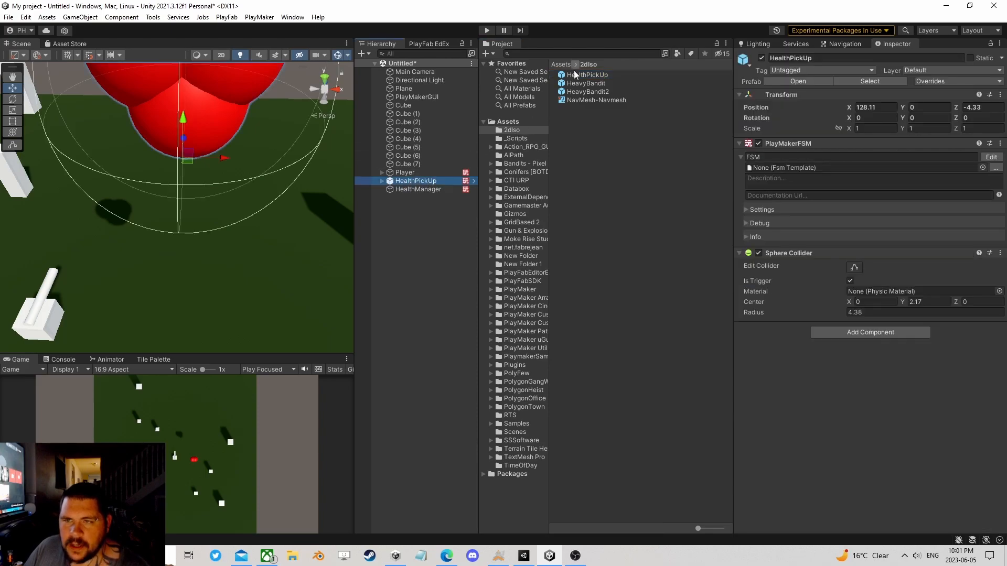
Step: Move HealthPickUp to about X 140.4, Y -22.09, Z 25.5 and place a duplicate of it near the plane's far end
{"action": "scroll", "coordinate": [213, 228], "scroll_direction": "down", "scroll_amount": 5}
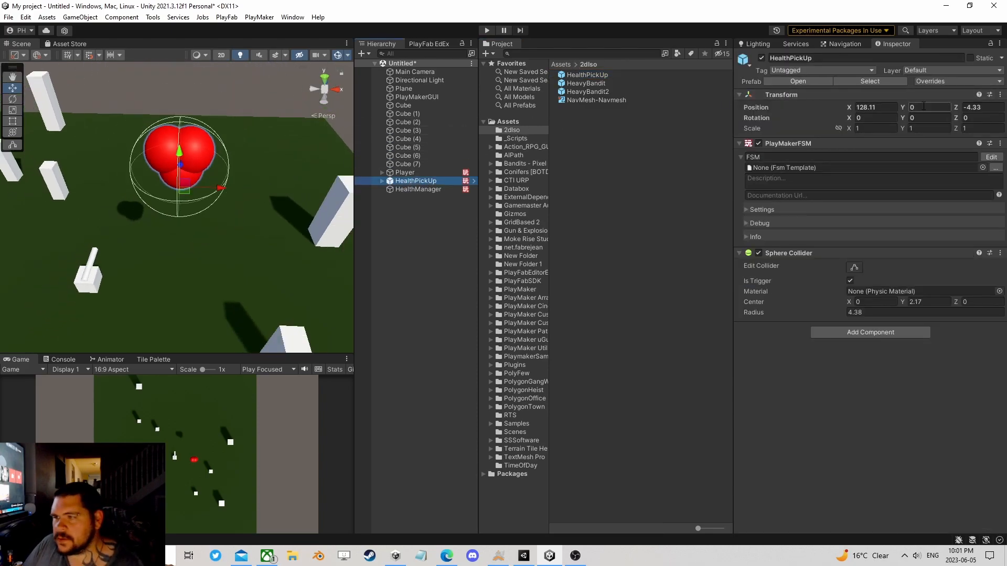
{"action": "mouse_move", "coordinate": [179, 152]}
{"action": "left_mouse_down"}
{"action": "mouse_move", "coordinate": [161, 284]}
{"action": "mouse_move", "coordinate": [240, 184]}
{"action": "left_mouse_up"}
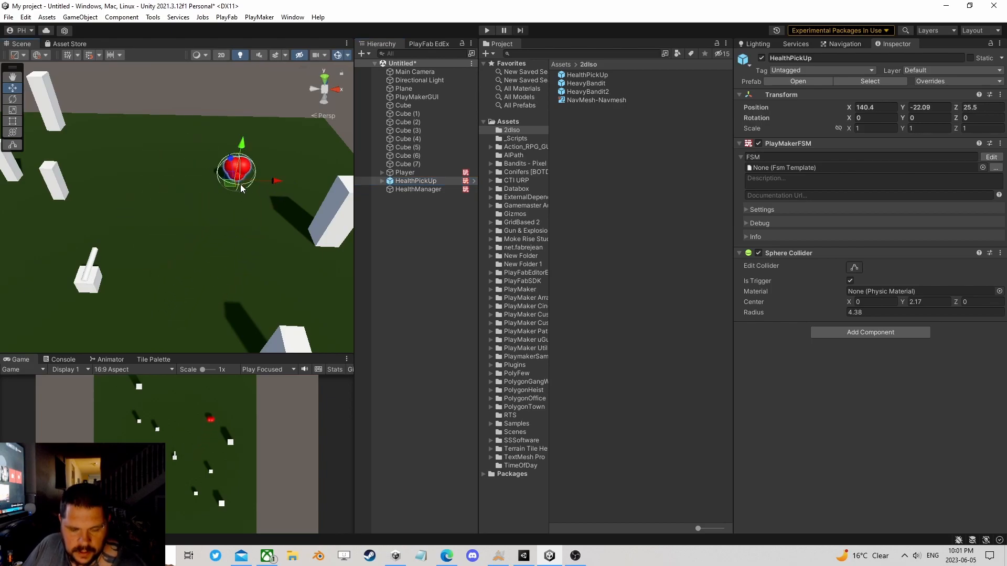
{"action": "key", "text": "ctrl+d"}
{"action": "scroll", "coordinate": [211, 218], "scroll_direction": "down", "scroll_amount": 5}
{"action": "middle_click_drag", "start_coordinate": [254, 199], "coordinate": [324, 181]}
{"action": "left_click_drag", "start_coordinate": [286, 175], "coordinate": [145, 151]}
Step: Place two more HealthPickUp prefab instances on the plane, at about X 84.8, Z -6.4 and X 99.2, Z -37.3
{"action": "mouse_move", "coordinate": [598, 79]}
{"action": "left_mouse_down"}
{"action": "mouse_move", "coordinate": [294, 200]}
{"action": "mouse_move", "coordinate": [47, 241]}
{"action": "left_mouse_up"}
{"action": "scroll", "coordinate": [123, 231], "scroll_direction": "down", "scroll_amount": 3}
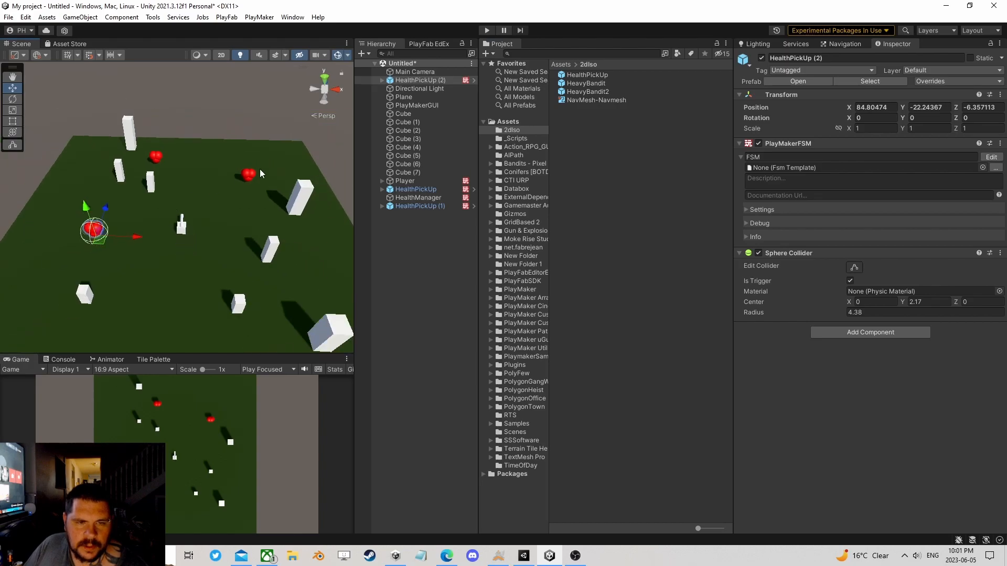
{"action": "mouse_move", "coordinate": [586, 79]}
{"action": "left_mouse_down"}
{"action": "mouse_move", "coordinate": [140, 311]}
{"action": "mouse_move", "coordinate": [117, 333]}
{"action": "left_mouse_up"}
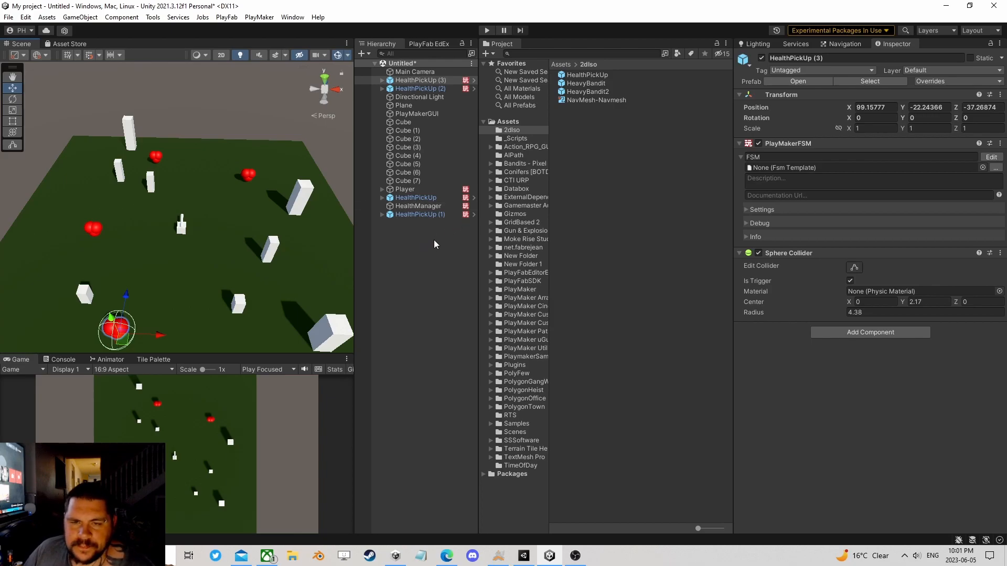
Step: Open HealthManager's FSM and enable PlayMaker events on its HealthPickUps array list, with AddedObject as the Add Event
{"action": "left_click", "coordinate": [429, 207]}
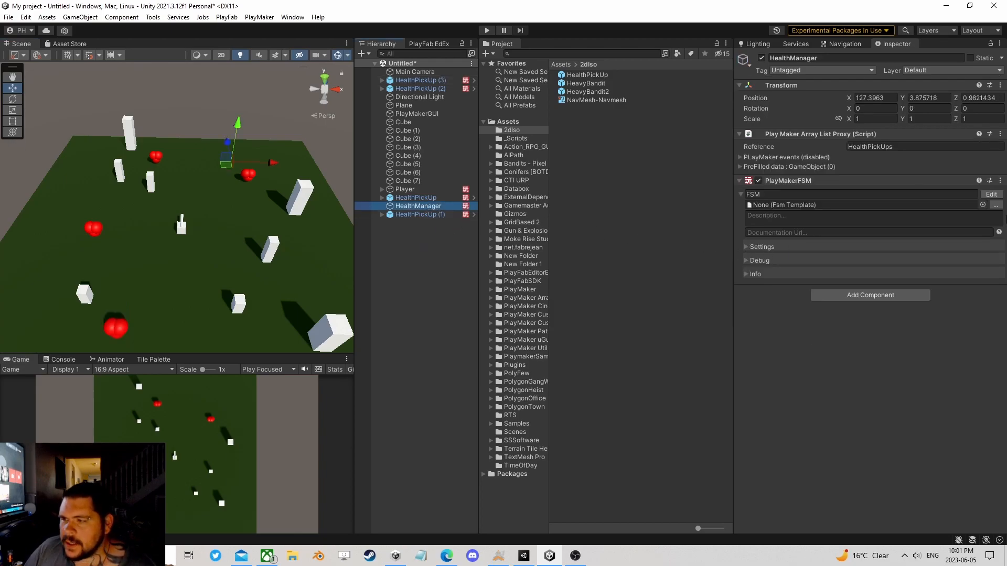
{"action": "left_click", "coordinate": [991, 194]}
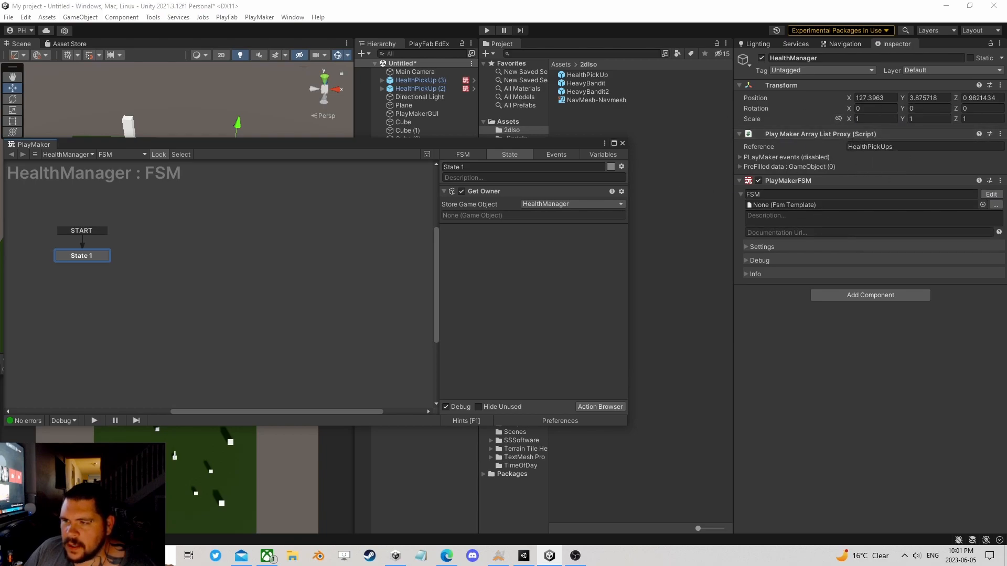
{"action": "left_click", "coordinate": [740, 157]}
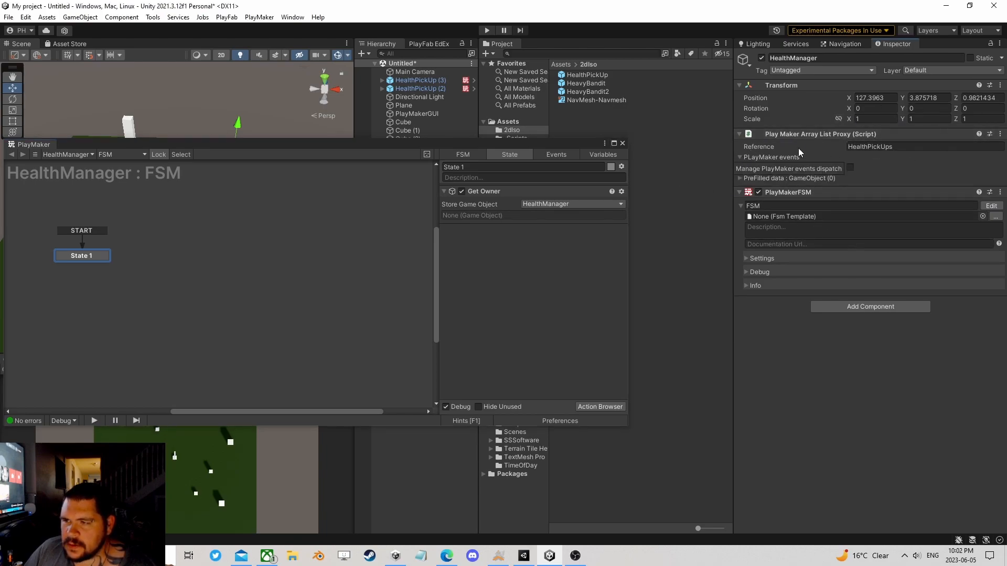
{"action": "left_click", "coordinate": [850, 167]}
{"action": "left_click", "coordinate": [902, 179]}
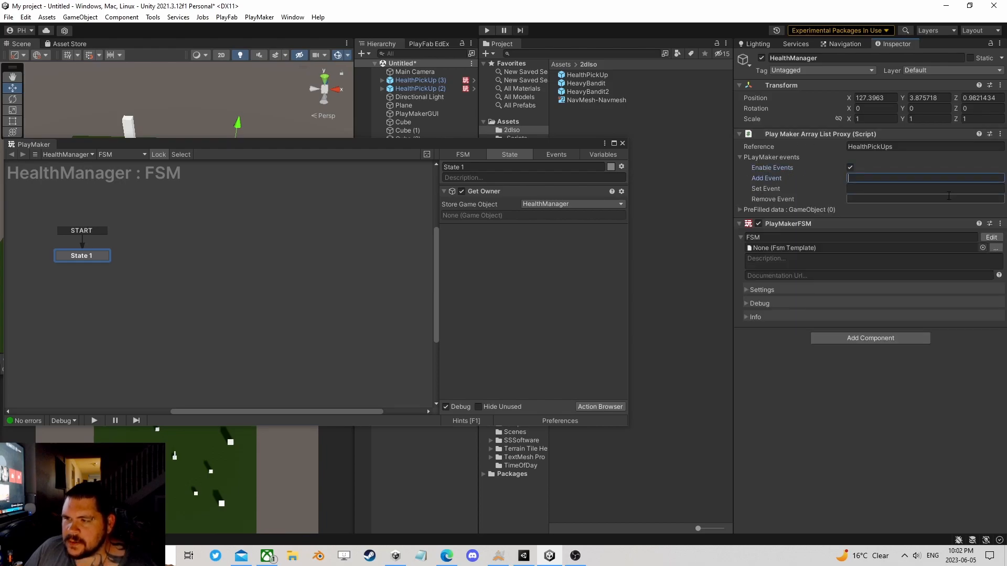
{"action": "type", "text": "AddedO"}
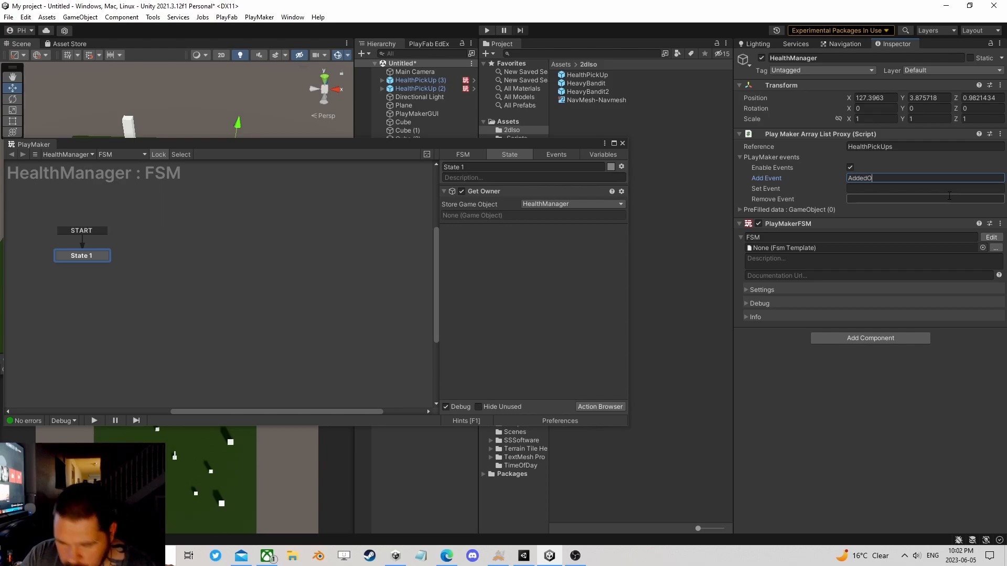
{"action": "type", "text": "bject"}
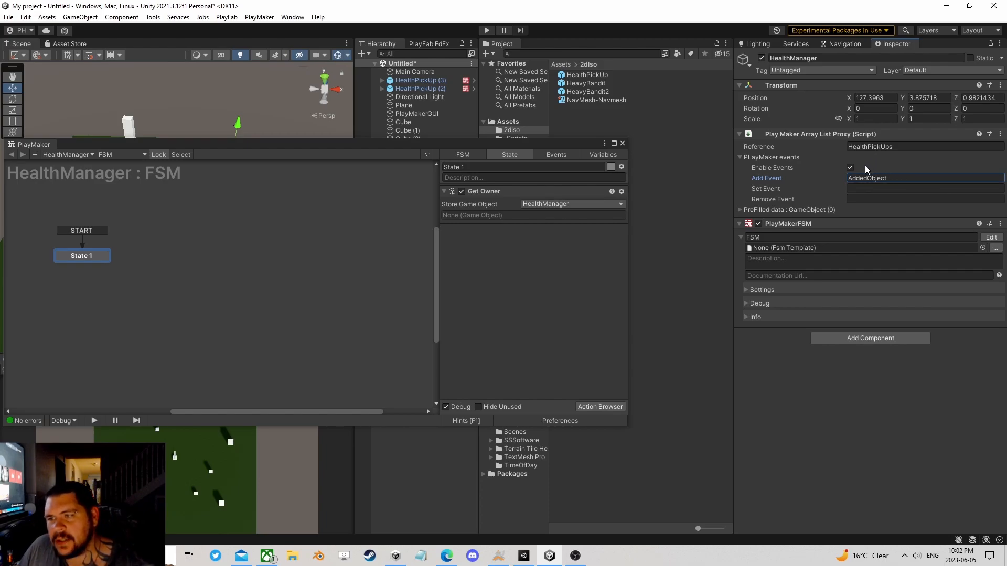
Step: Add an event named AddedObject to the HealthManager FSM, copying the name from the array list's Add Event
{"action": "double_click", "coordinate": [892, 177]}
{"action": "key", "text": "ctrl+c"}
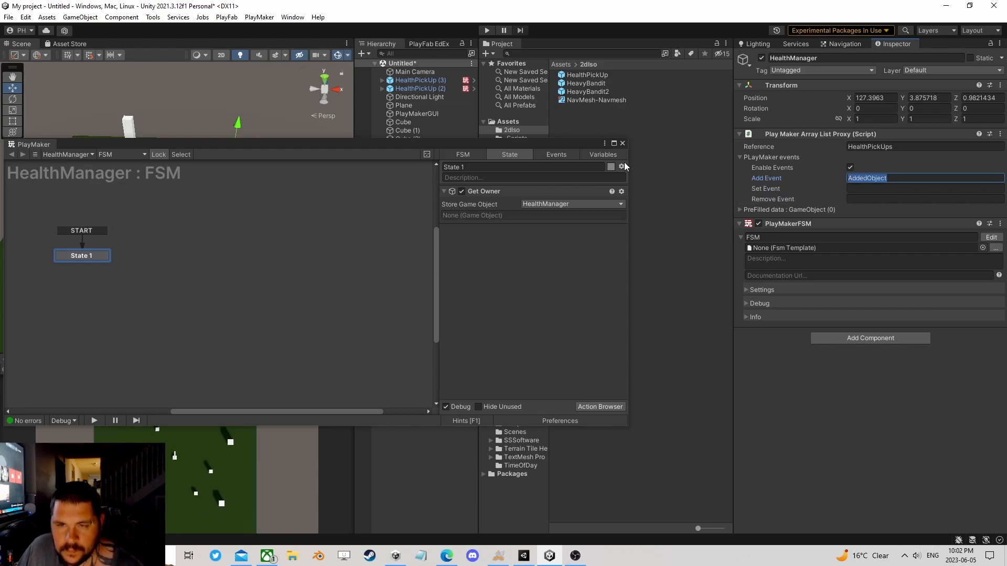
{"action": "left_click", "coordinate": [560, 155]}
{"action": "left_click", "coordinate": [524, 395]}
{"action": "key", "text": "ctrl+v"}
{"action": "key", "text": "Return"}
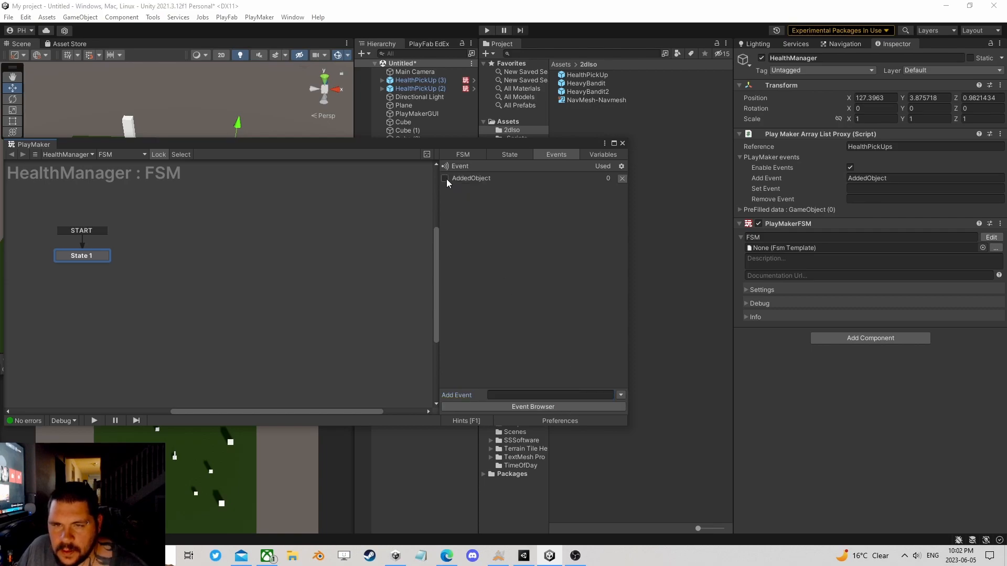
Step: Create State 2 with AddedObject as its global transition and place it beside State 1
{"action": "right_click", "coordinate": [289, 247]}
{"action": "left_click", "coordinate": [307, 255]}
{"action": "right_click", "coordinate": [309, 252]}
{"action": "mouse_move", "coordinate": [326, 269]}
{"action": "left_click", "coordinate": [464, 270]}
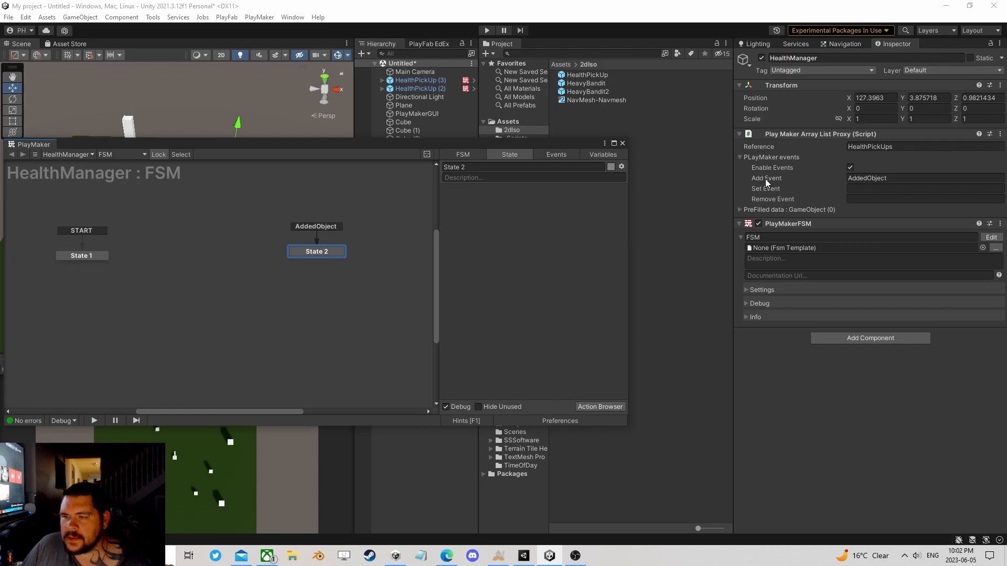
{"action": "left_click", "coordinate": [867, 178]}
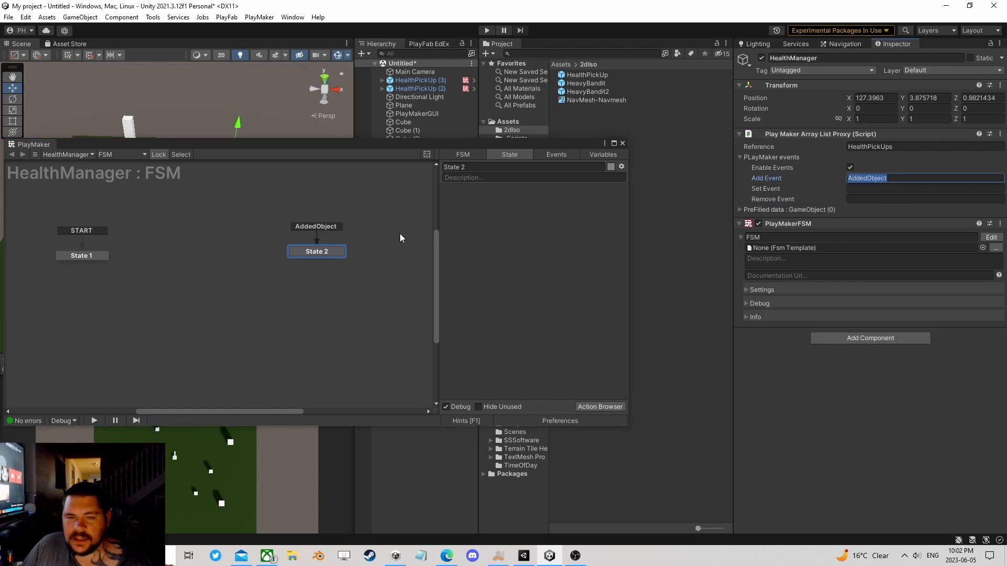
{"action": "left_click_drag", "start_coordinate": [317, 252], "coordinate": [163, 254]}
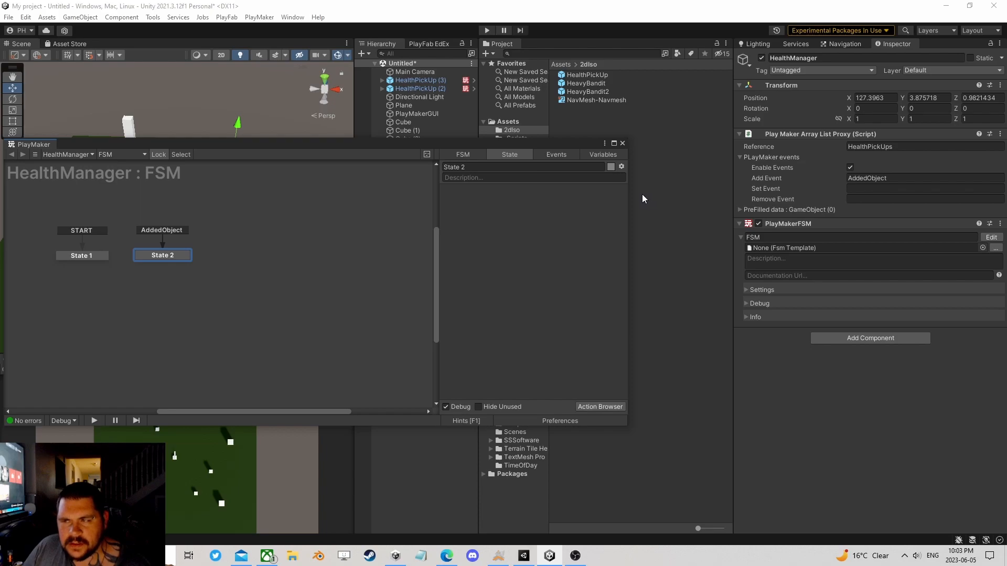
Step: Add a second PlayMaker Array List Proxy to HealthManager with the reference Timer
{"action": "left_click_drag", "start_coordinate": [413, 149], "coordinate": [415, 113]}
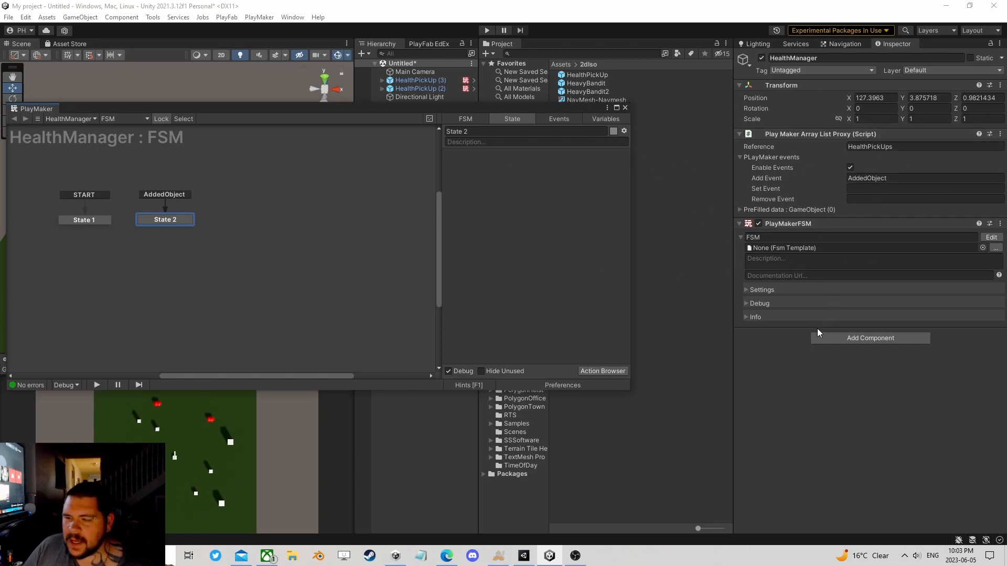
{"action": "left_click", "coordinate": [837, 338]}
{"action": "type", "text": "arra"}
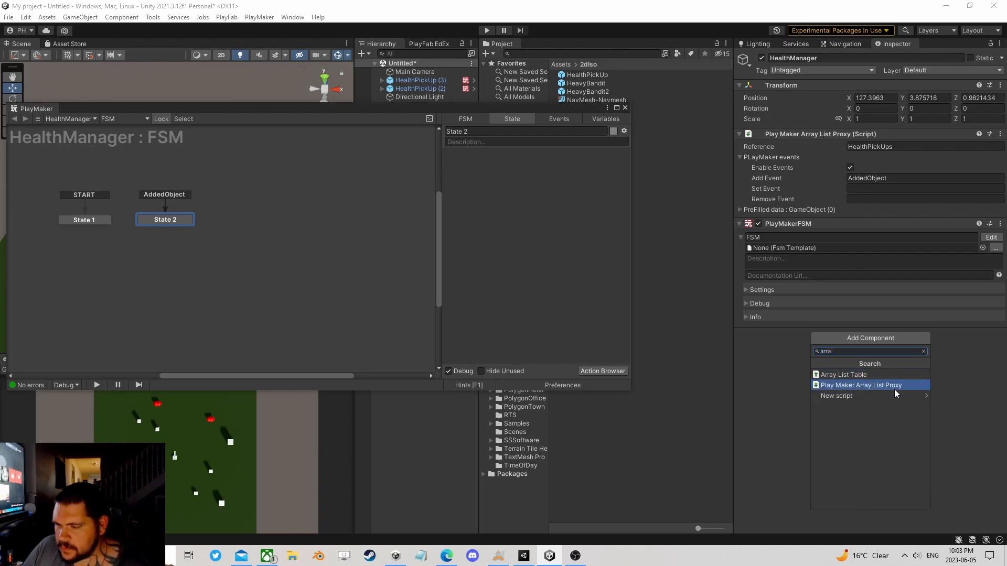
{"action": "left_click", "coordinate": [895, 388]}
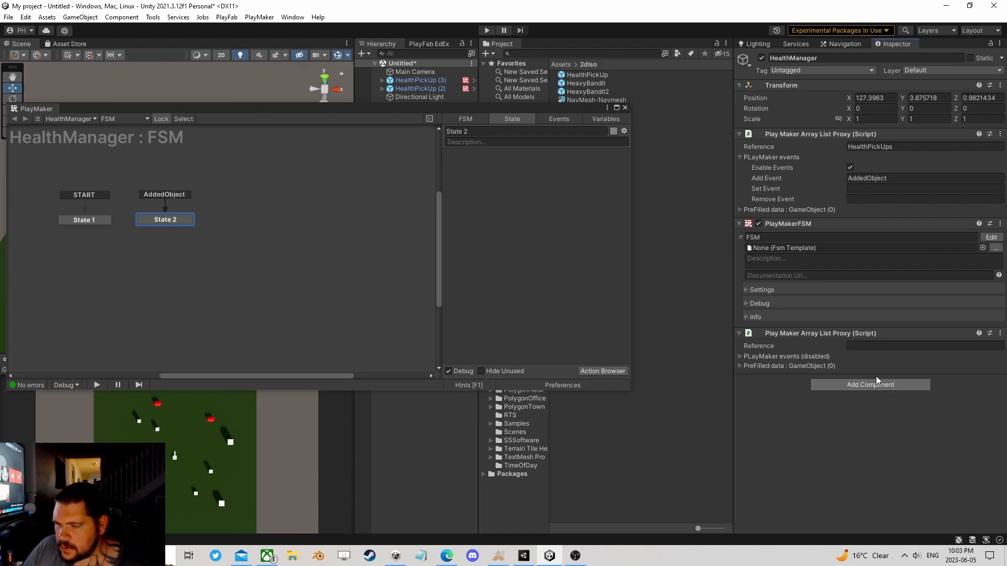
{"action": "type", "text": "Timer"}
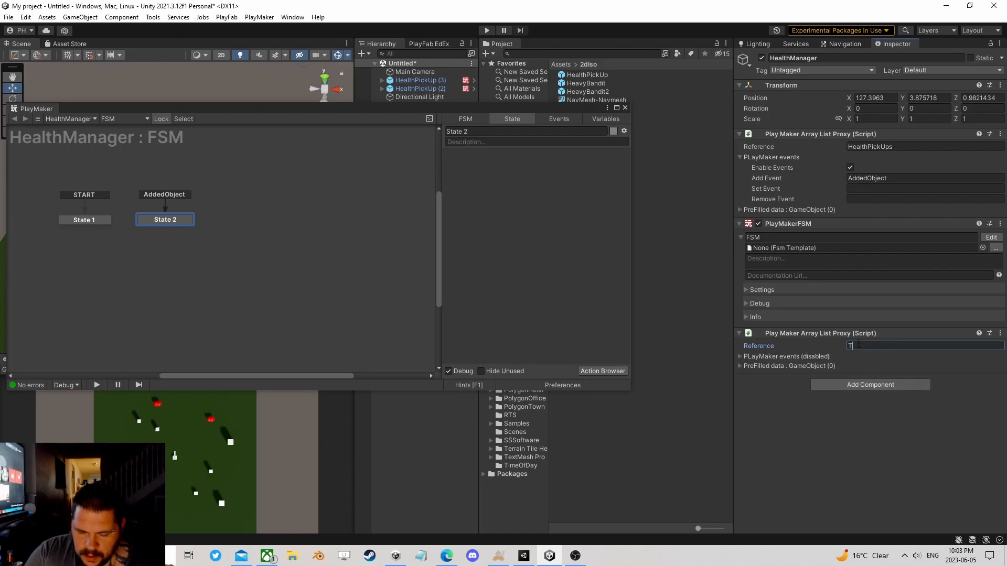
Step: Set the prefill type of the Timer array list to Float
{"action": "left_click", "coordinate": [740, 365]}
{"action": "left_click", "coordinate": [881, 376]}
{"action": "left_click", "coordinate": [886, 373]}
{"action": "left_click", "coordinate": [891, 376]}
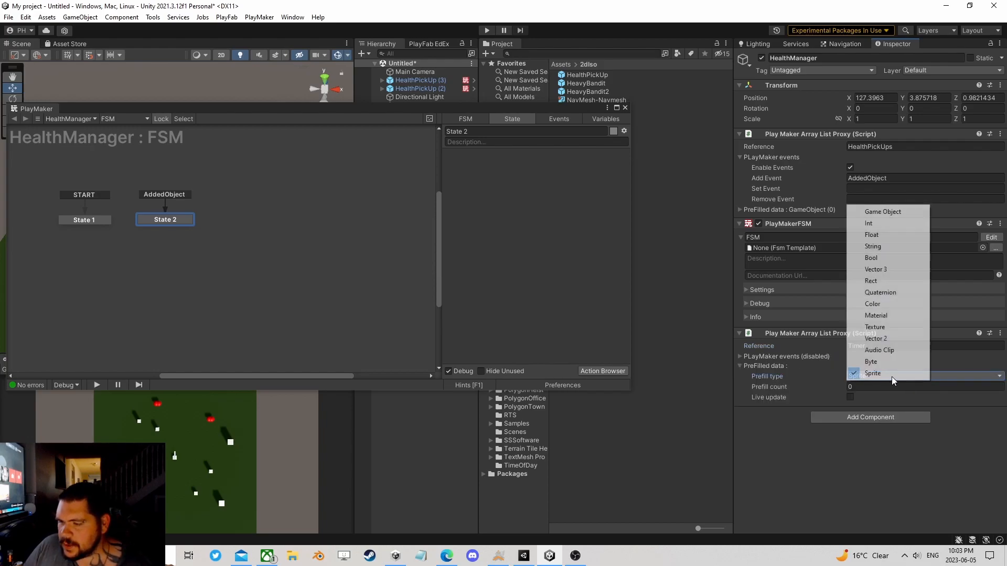
{"action": "left_click", "coordinate": [898, 234]}
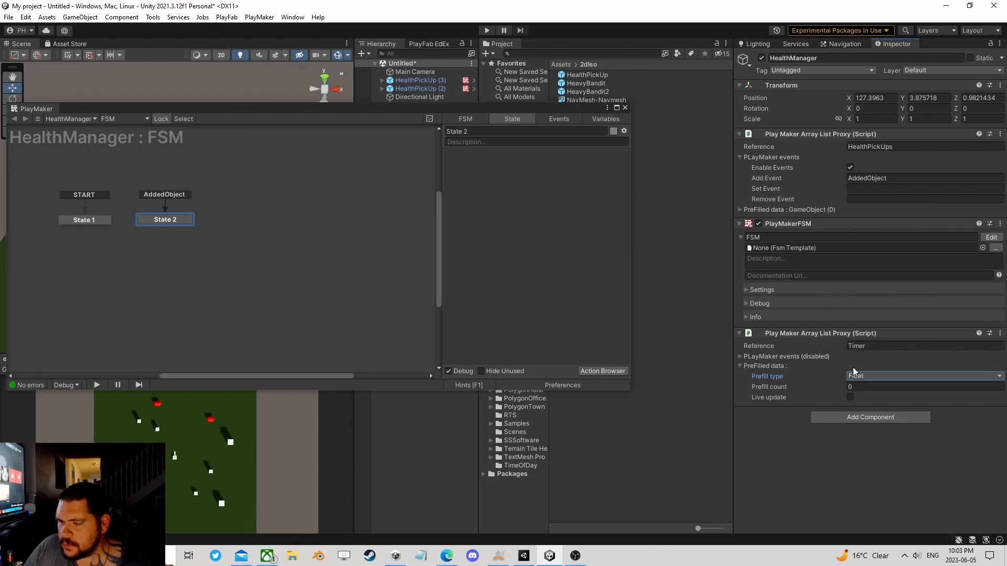
Step: Add an Array List Add action to State 2 of the HealthManager FSM
{"action": "mouse_move", "coordinate": [172, 215]}
{"action": "left_mouse_down"}
{"action": "mouse_move", "coordinate": [167, 222]}
{"action": "mouse_move", "coordinate": [191, 217]}
{"action": "mouse_move", "coordinate": [162, 219]}
{"action": "mouse_move", "coordinate": [172, 225]}
{"action": "left_mouse_up"}
{"action": "left_click", "coordinate": [603, 371]}
{"action": "type", "text": "array"}
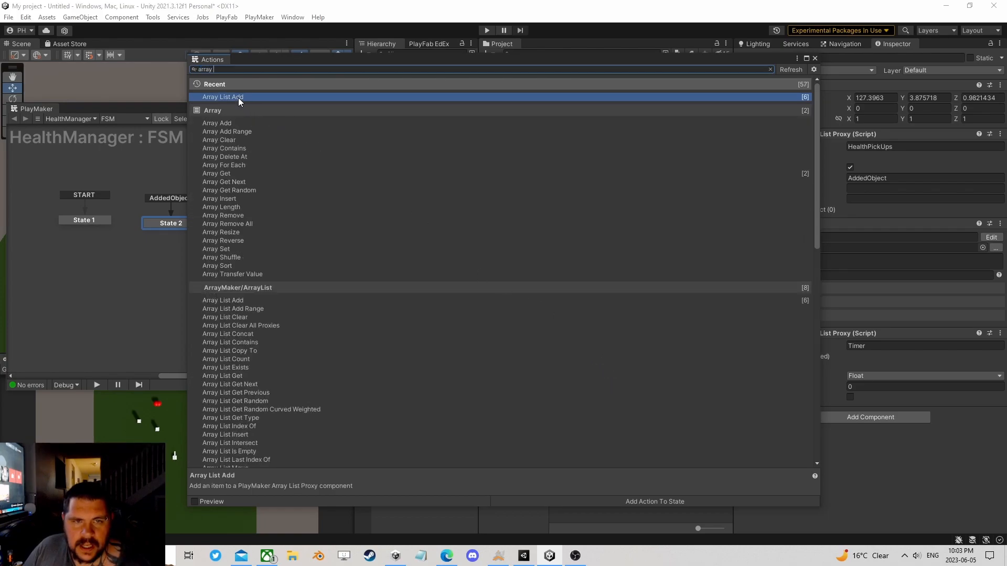
{"action": "left_click", "coordinate": [816, 60]}
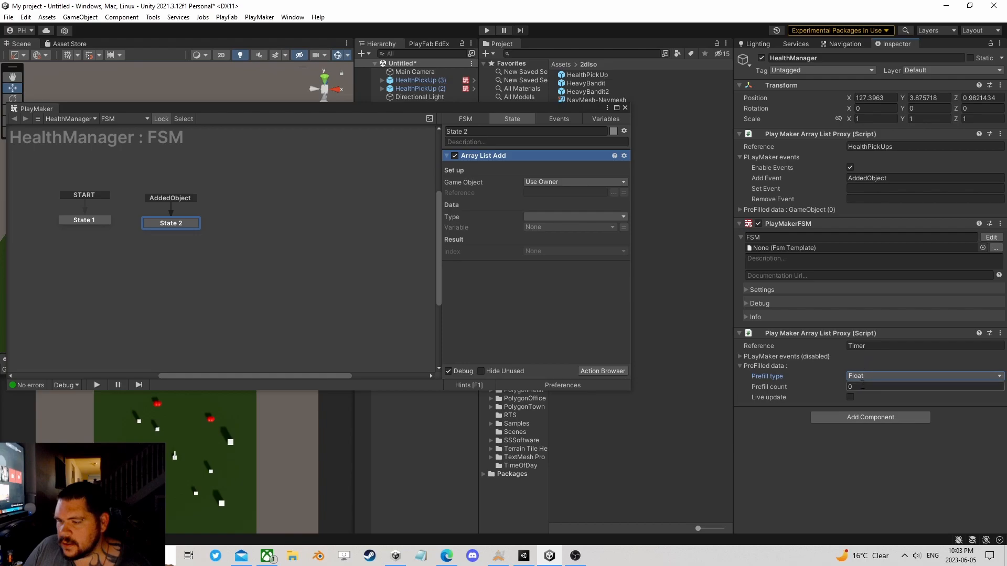
Step: Configure State 2's Array List Add to add the Float value 10 to the Timer list, and realign State 2 beside State 1
{"action": "left_click", "coordinate": [873, 345]}
{"action": "key", "text": "ctrl+c"}
{"action": "left_click", "coordinate": [565, 193]}
{"action": "key", "text": "ctrl+v"}
{"action": "left_click", "coordinate": [565, 216]}
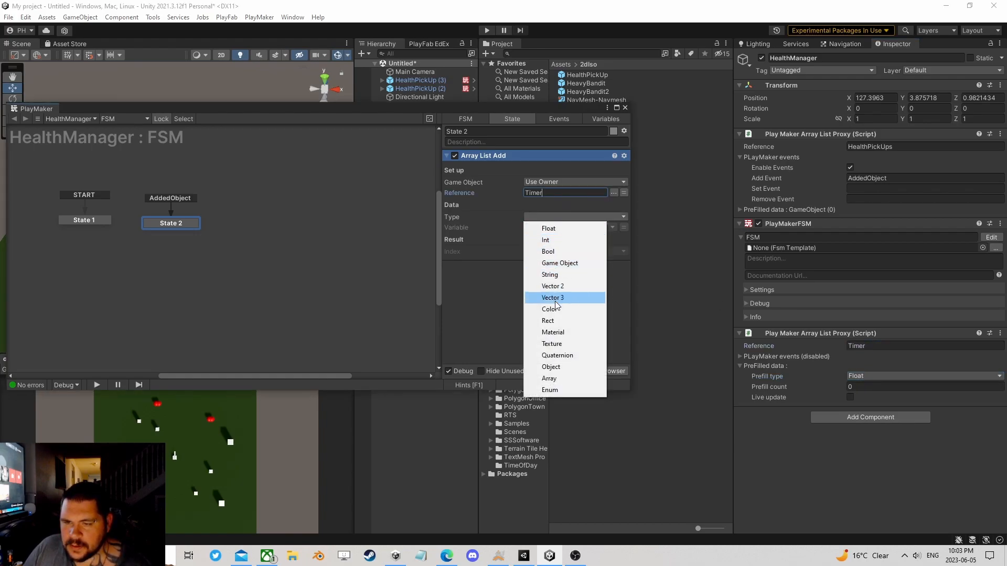
{"action": "left_click", "coordinate": [557, 228]}
{"action": "left_click", "coordinate": [552, 232]}
{"action": "type", "text": "10"}
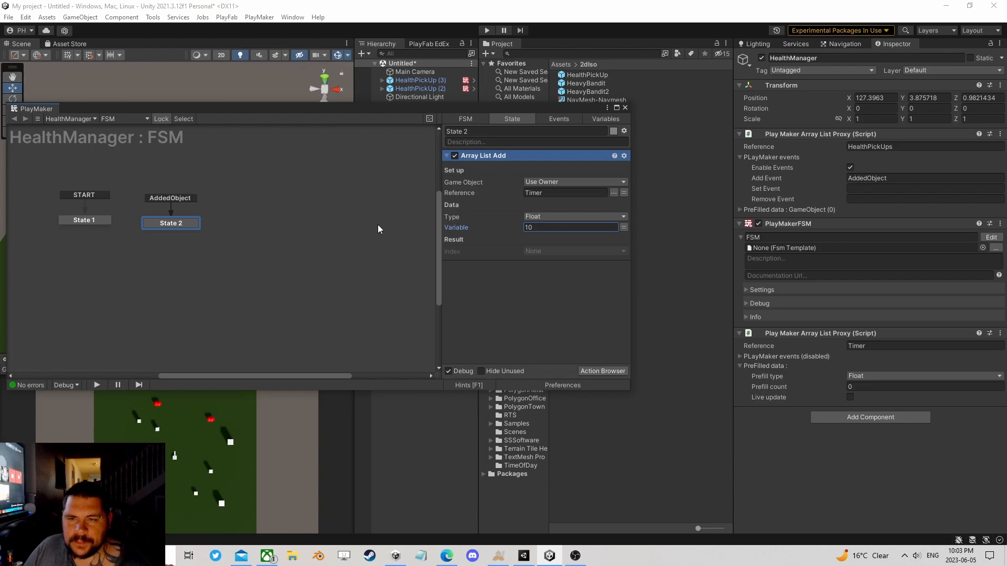
{"action": "left_click_drag", "start_coordinate": [174, 223], "coordinate": [172, 218]}
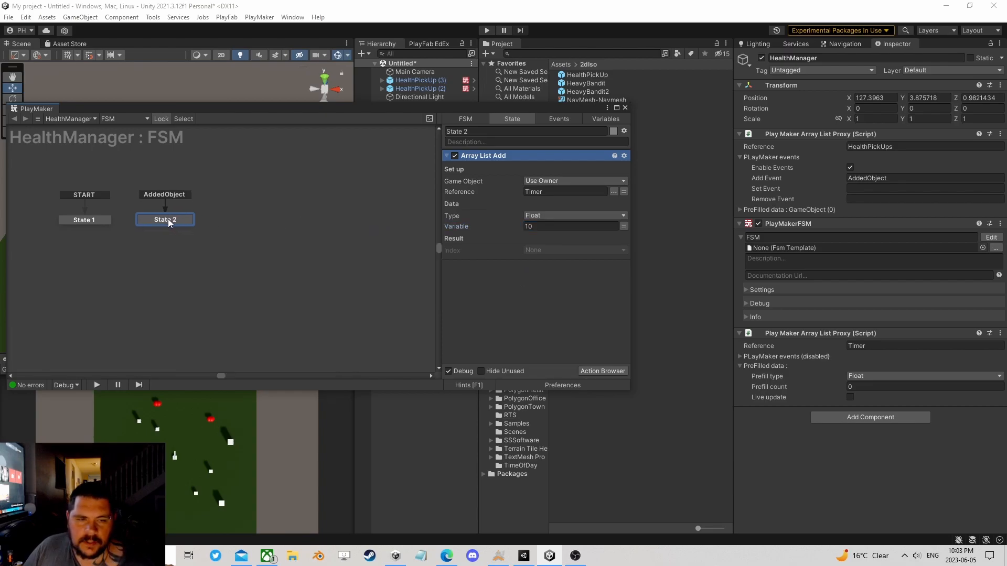
Step: Create State 3 beyond State 2 and add an Array List Count action to it
{"action": "right_click", "coordinate": [299, 227]}
{"action": "left_click", "coordinate": [315, 229]}
{"action": "left_click_drag", "start_coordinate": [339, 226], "coordinate": [291, 212]}
{"action": "left_click", "coordinate": [602, 371]}
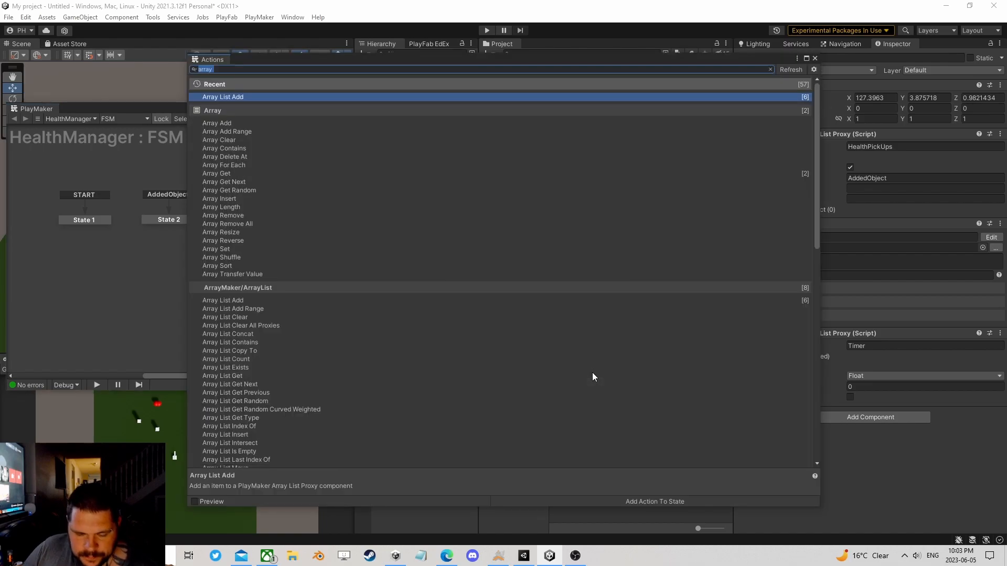
{"action": "type", "text": "aa"}
{"action": "key", "text": "BackSpace"}
{"action": "key", "text": "BackSpace"}
{"action": "type", "text": "arr"}
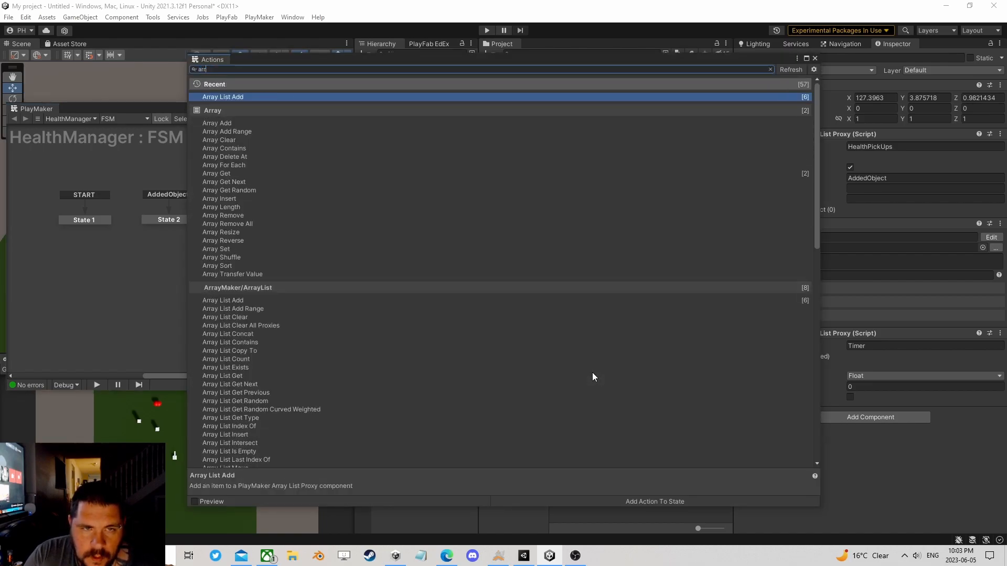
{"action": "type", "text": "ay list "}
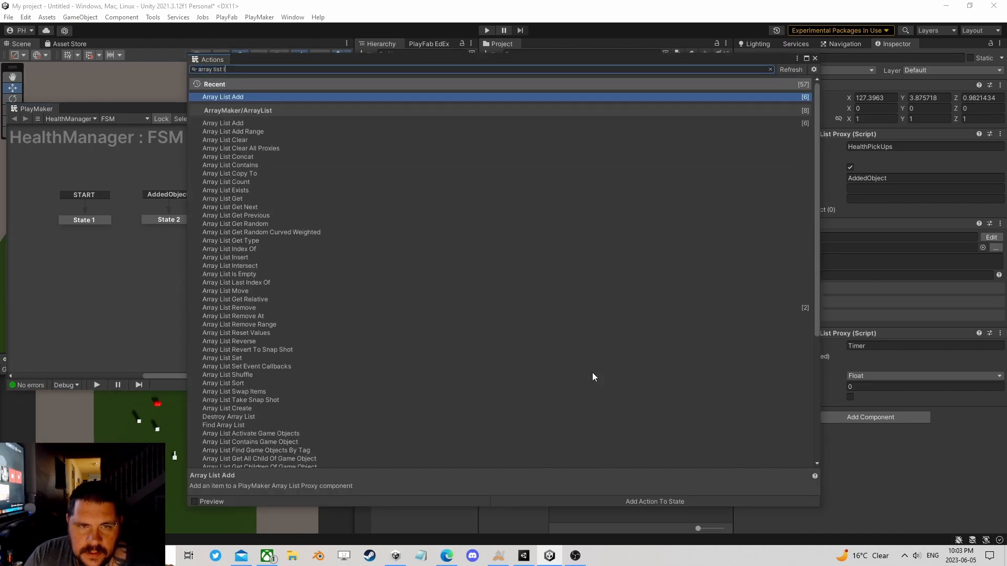
{"action": "type", "text": "cou"}
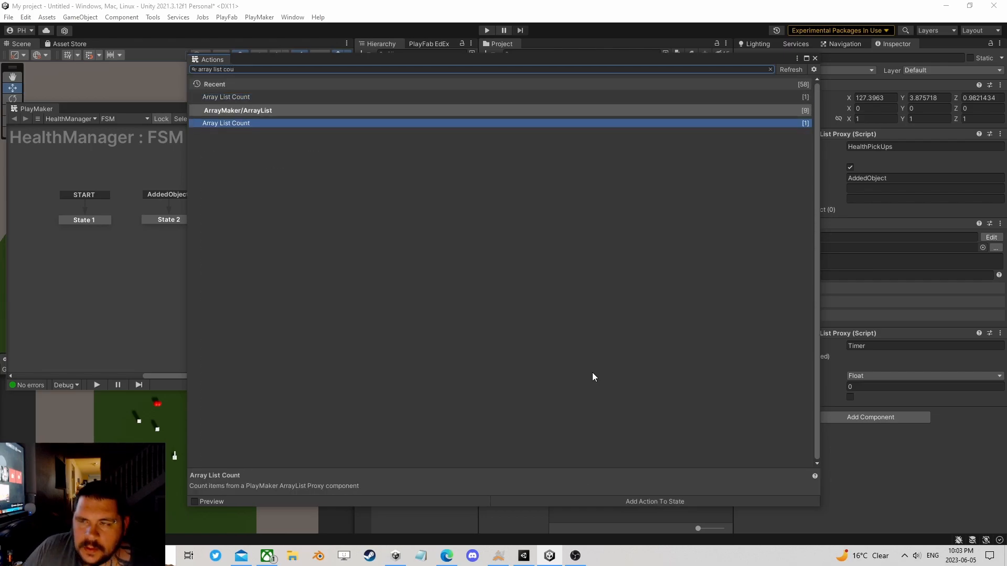
{"action": "left_click", "coordinate": [814, 58]}
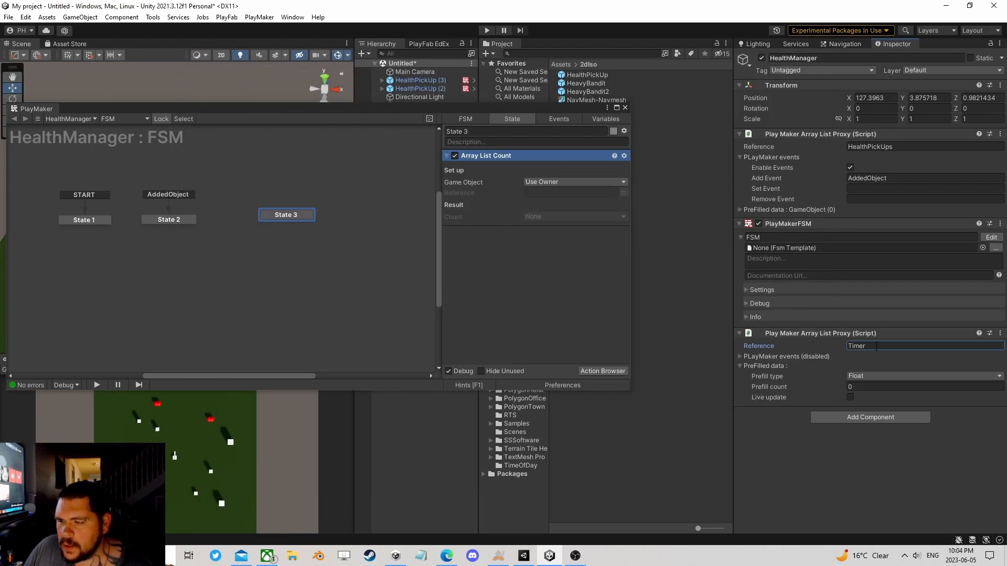
Step: Set the Array List Count reference to HealthPickUps and store the result in a new variable named Count
{"action": "left_click", "coordinate": [877, 147]}
{"action": "key", "text": "ctrl+c"}
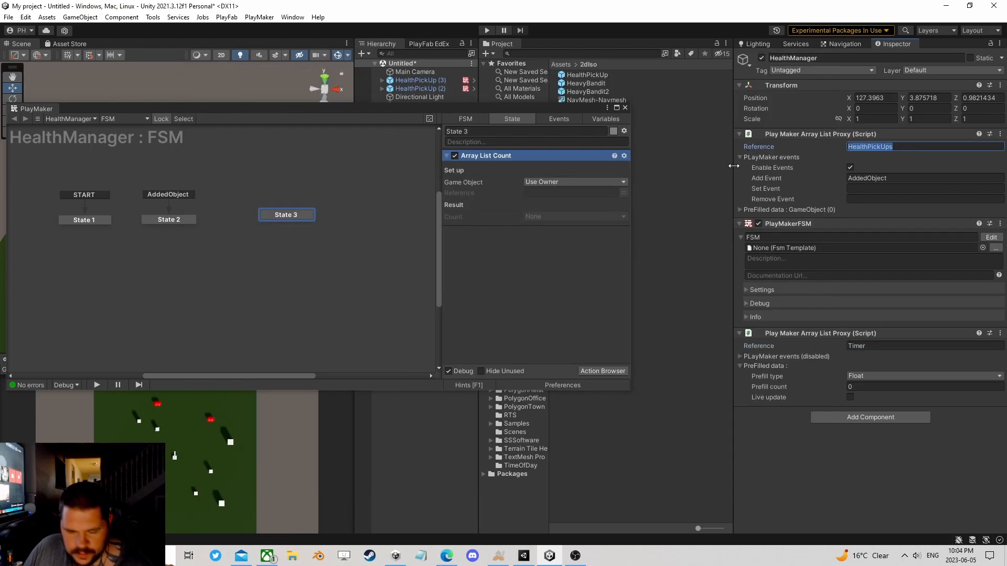
{"action": "left_click", "coordinate": [552, 193]}
{"action": "key", "text": "ctrl+v"}
{"action": "left_click", "coordinate": [546, 217]}
{"action": "left_click", "coordinate": [555, 243]}
{"action": "type", "text": "Count"}
{"action": "key", "text": "Return"}
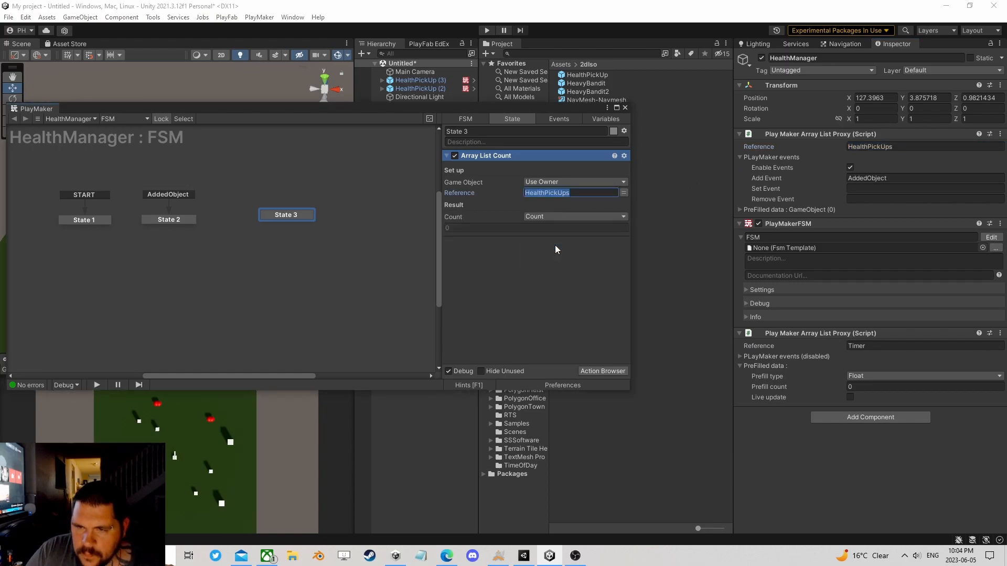
Step: Add an Int Compare action to State 3 and place it below Array List Count
{"action": "left_click", "coordinate": [598, 372]}
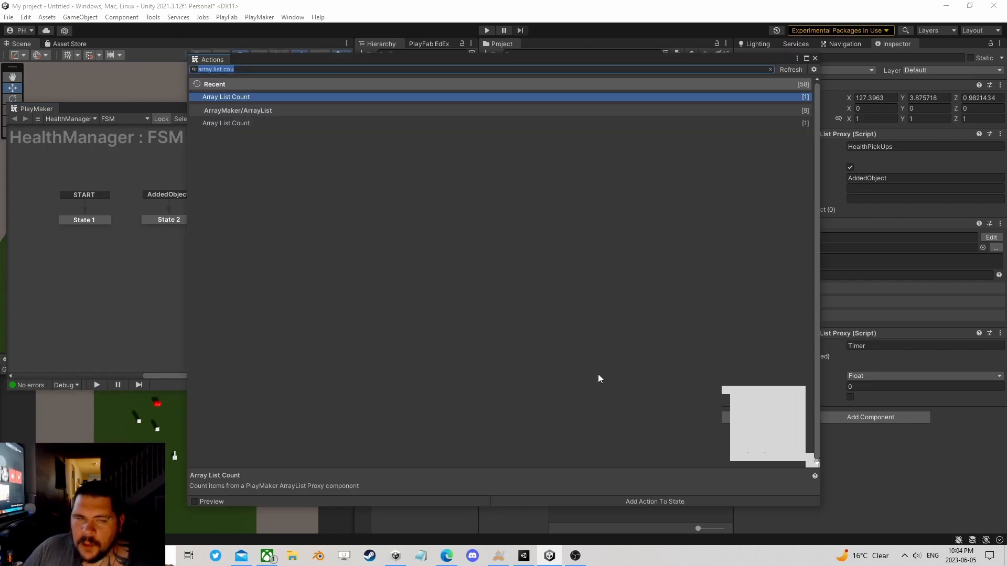
{"action": "type", "text": "int com"}
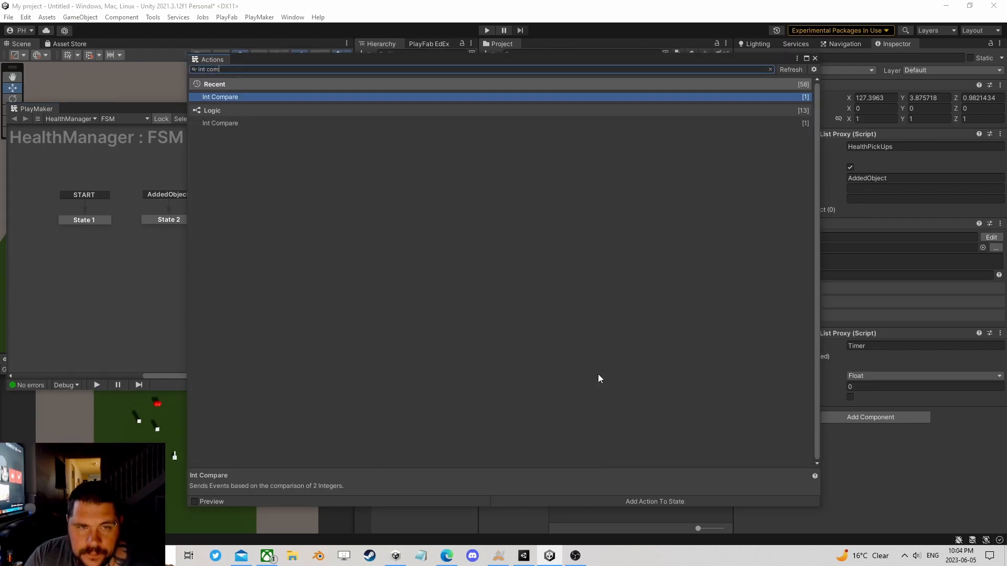
{"action": "left_click", "coordinate": [815, 58]}
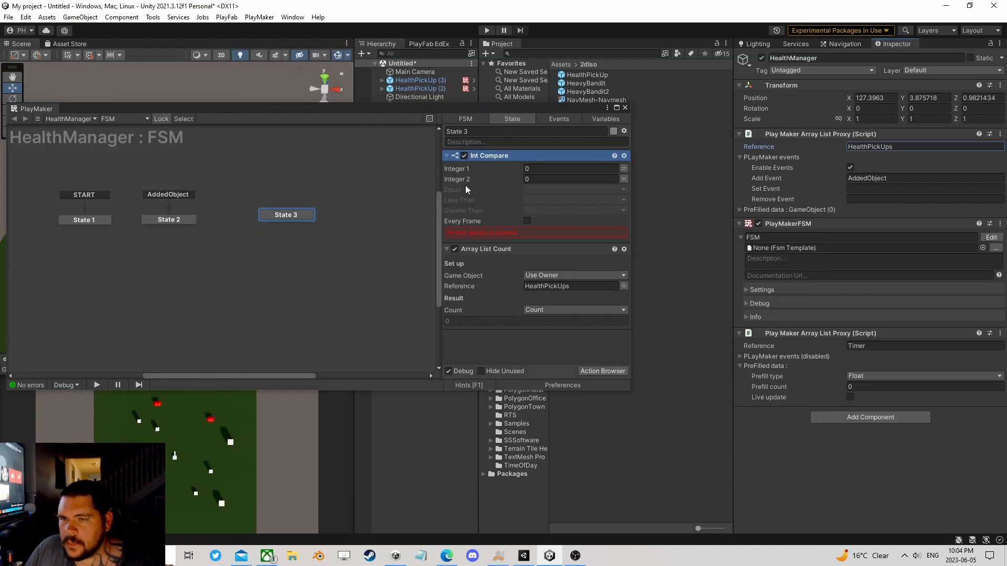
{"action": "left_click_drag", "start_coordinate": [484, 162], "coordinate": [499, 338]}
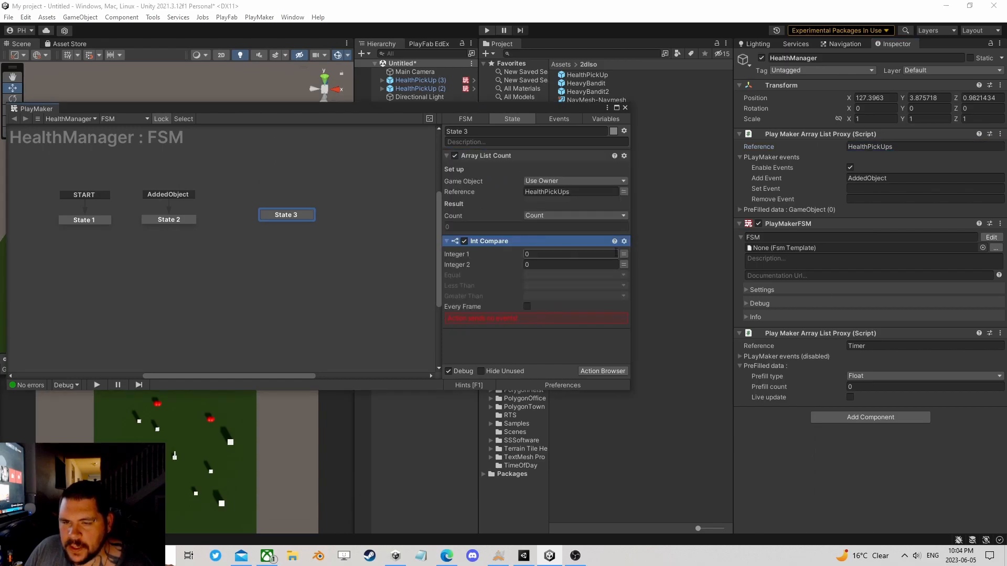
Step: Set the Int Compare's Integer 1 to the Count variable and its Greater Than event to a new event named CountDown
{"action": "left_click", "coordinate": [623, 255]}
{"action": "left_click", "coordinate": [588, 254]}
{"action": "left_click", "coordinate": [567, 278]}
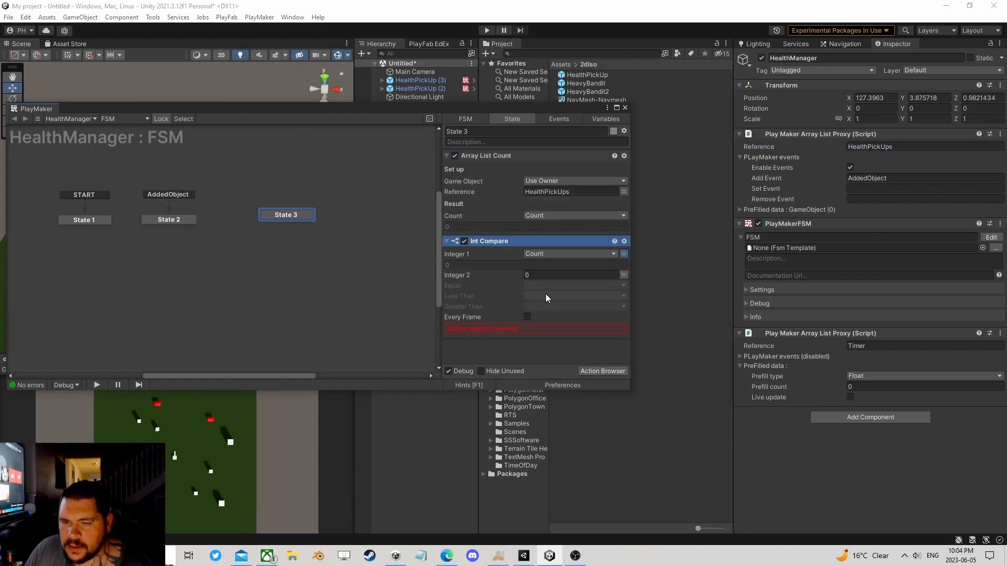
{"action": "left_click", "coordinate": [537, 305]}
{"action": "left_click", "coordinate": [565, 379]}
{"action": "type", "text": "CountDown"}
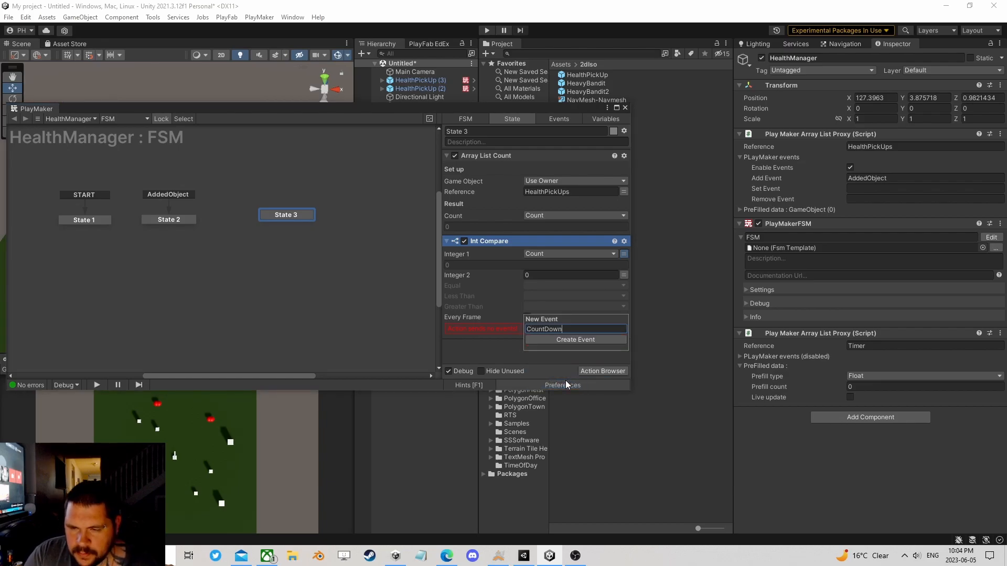
{"action": "key", "text": "Return"}
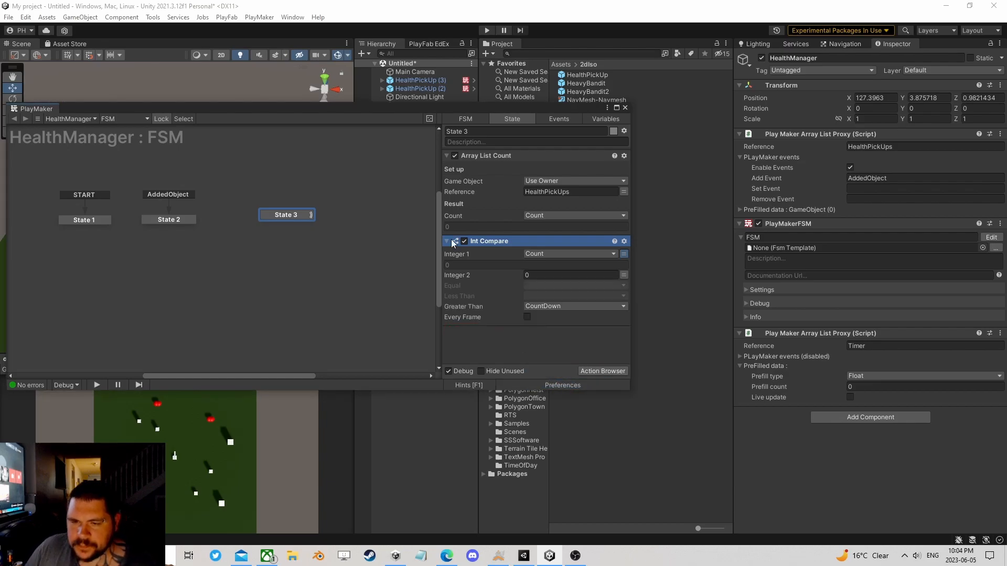
Step: Add a CountDown transition to State 3, align State 3 with State 2, and link the transition to a new State 4
{"action": "right_click", "coordinate": [288, 215]}
{"action": "mouse_move", "coordinate": [318, 219]}
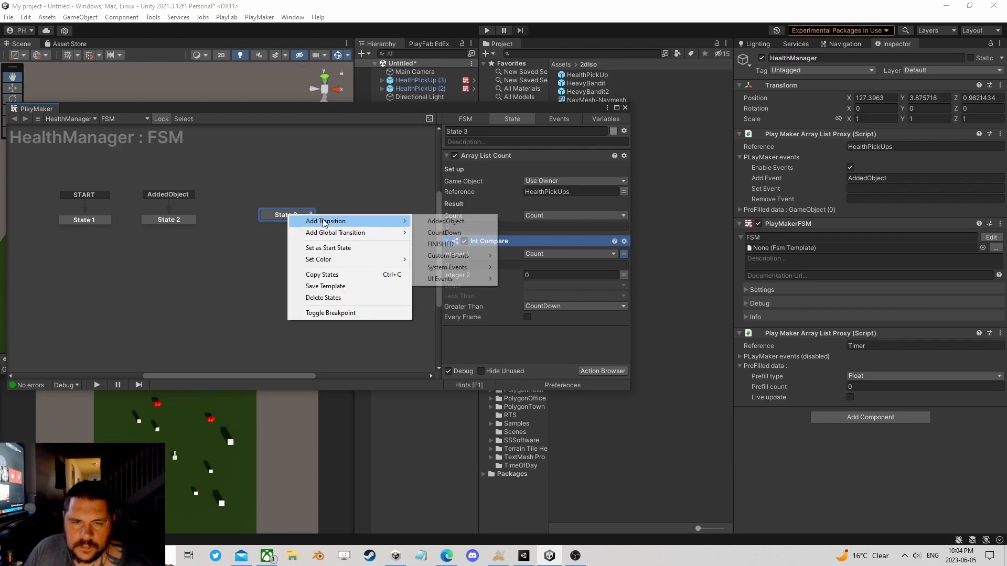
{"action": "left_click", "coordinate": [446, 232]}
{"action": "left_click_drag", "start_coordinate": [297, 216], "coordinate": [268, 221]}
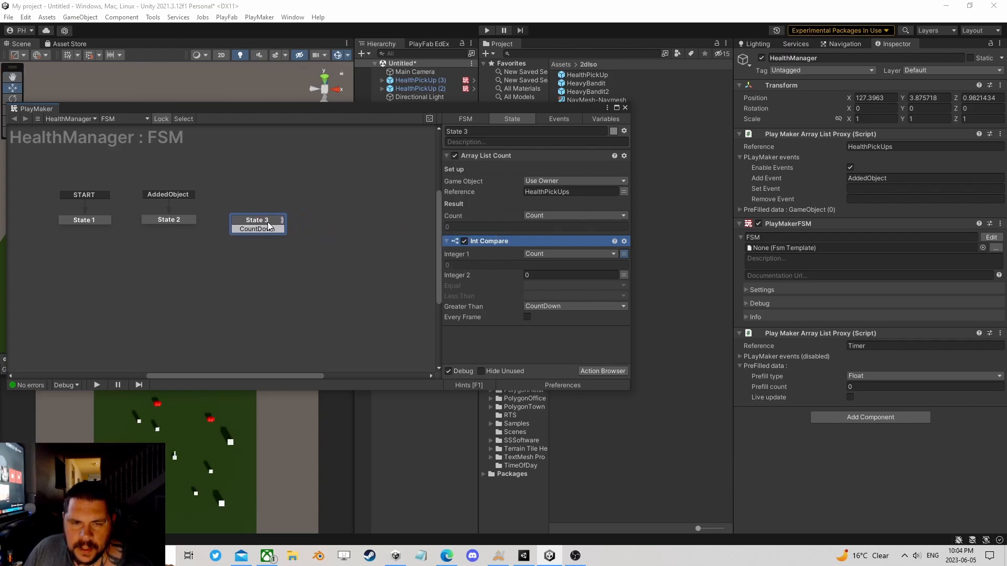
{"action": "left_click_drag", "start_coordinate": [328, 227], "coordinate": [329, 228]}
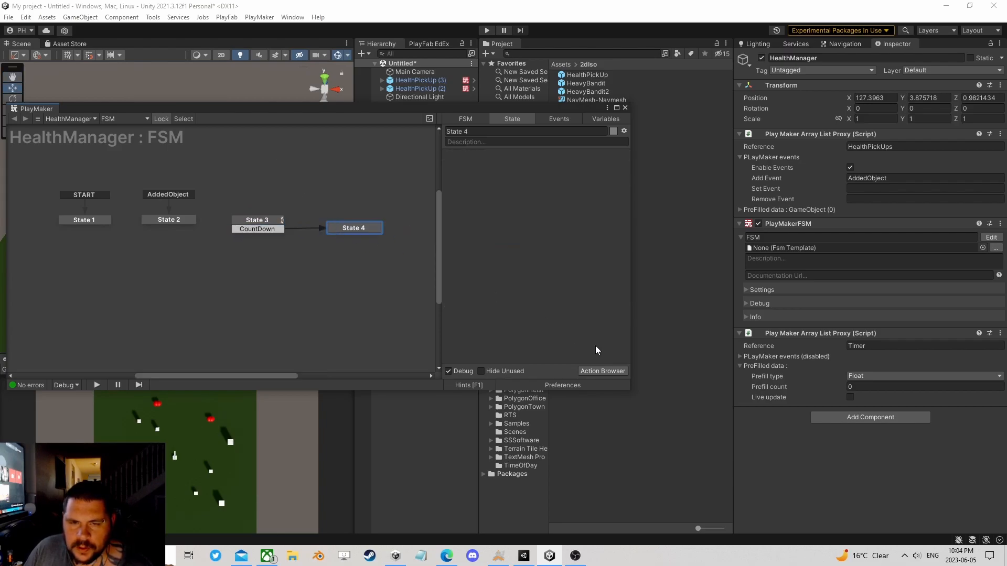
Step: Add an Array List Get Next action to State 4
{"action": "left_click", "coordinate": [610, 373]}
{"action": "type", "text": "array list get"}
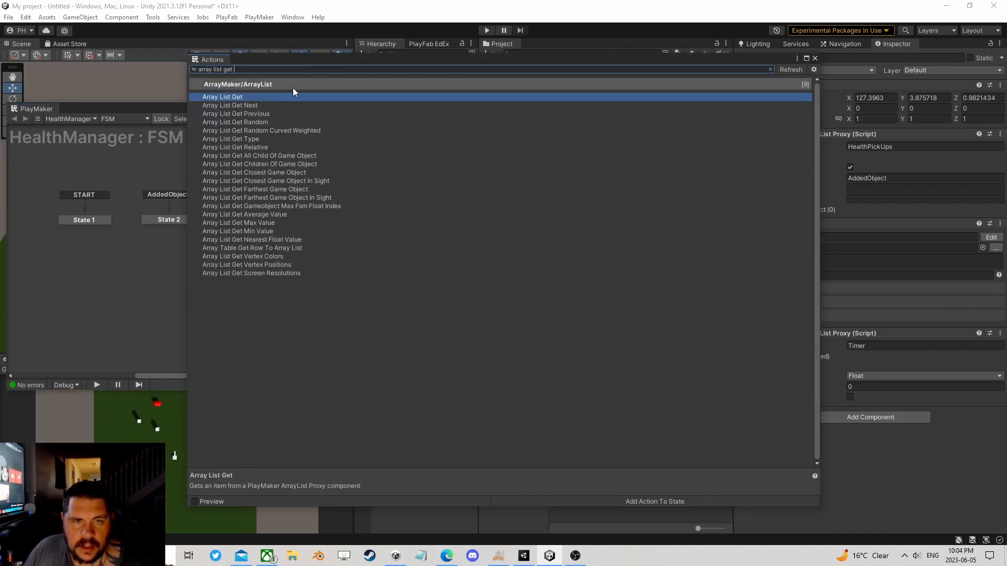
{"action": "double_click", "coordinate": [256, 105]}
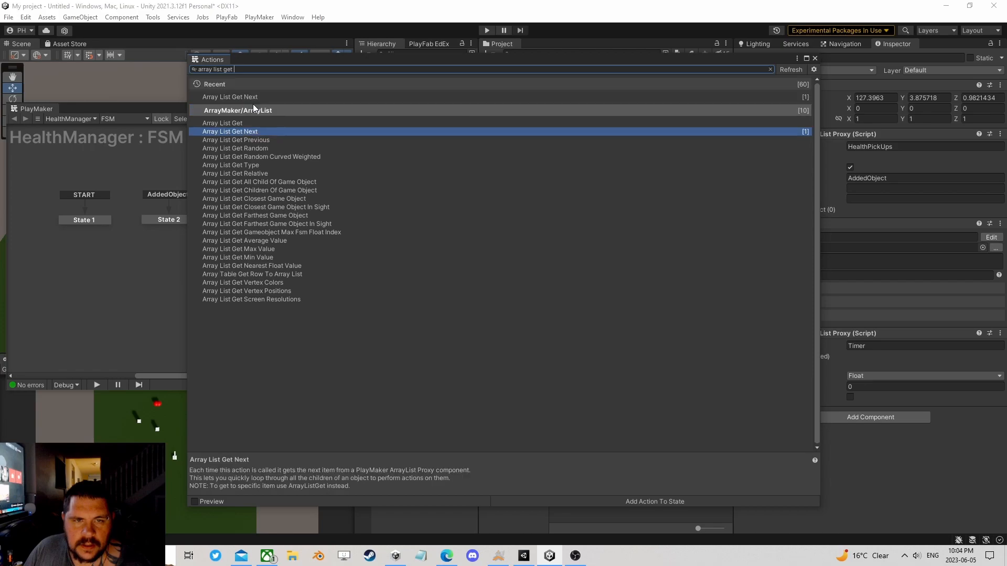
{"action": "left_click", "coordinate": [815, 58]}
Step: Copy the Timer reference from the second array list proxy into State 4's Array List Get Next reference
{"action": "left_click", "coordinate": [894, 347]}
{"action": "key", "text": "ctrl+c"}
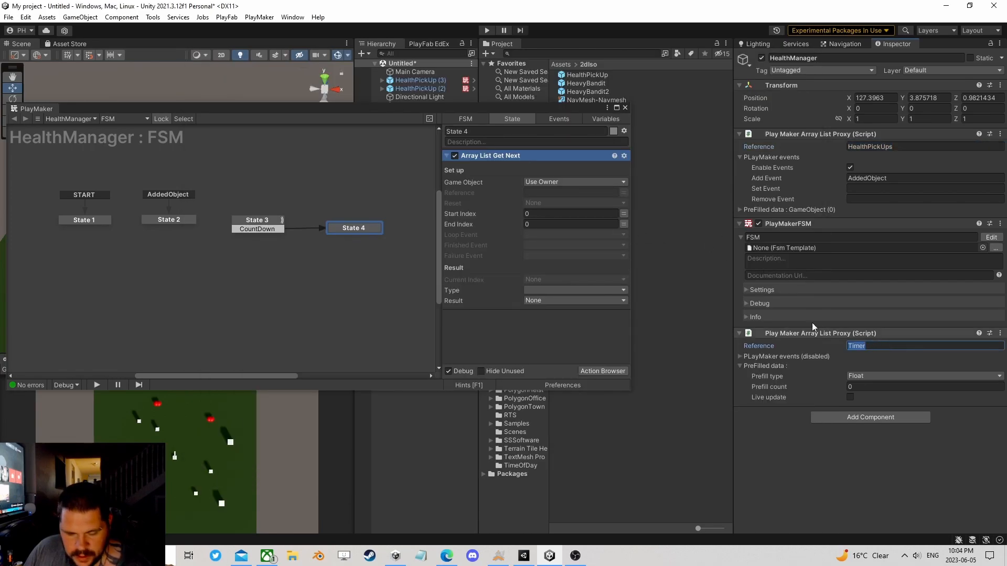
{"action": "left_click", "coordinate": [554, 193]}
{"action": "key", "text": "ctrl+v"}
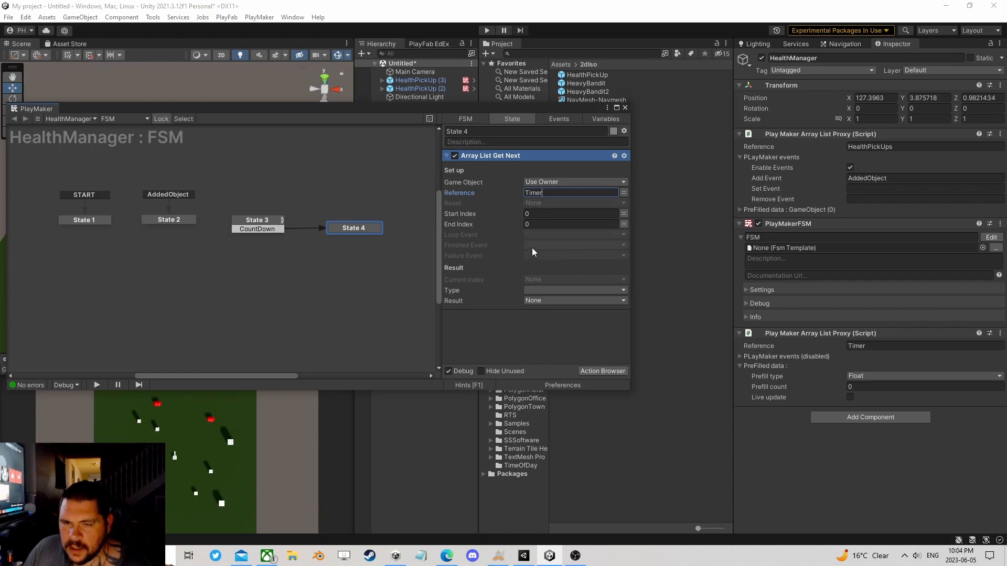
Step: Assign new events to Array List Get Next: loop as the Loop Event and Done as the Finished Event
{"action": "left_click", "coordinate": [556, 234]}
{"action": "left_click", "coordinate": [563, 319]}
{"action": "type", "text": "loop"}
{"action": "key", "text": "Return"}
{"action": "left_click", "coordinate": [569, 255]}
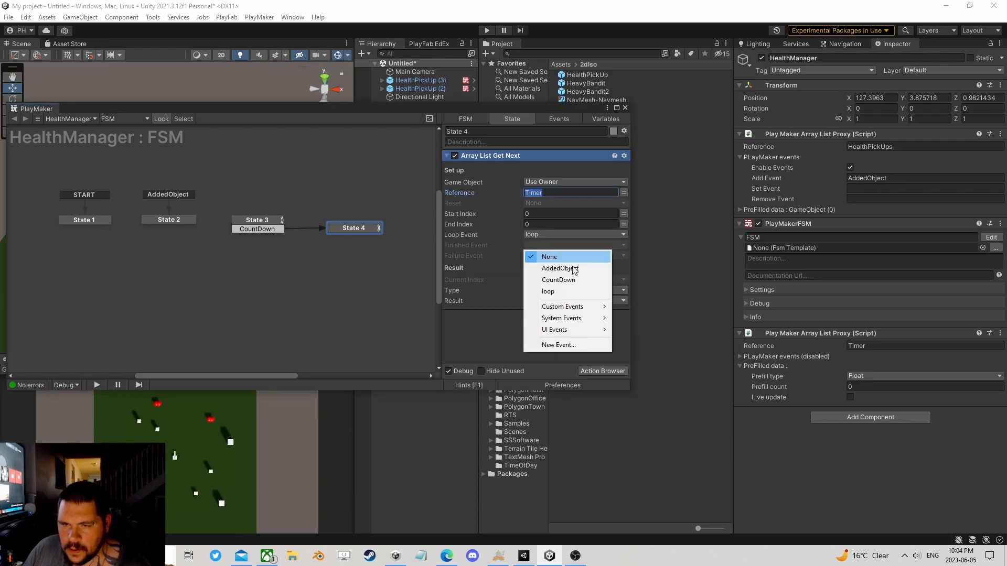
{"action": "left_click", "coordinate": [562, 343]}
{"action": "type", "text": "Done"}
{"action": "key", "text": "Return"}
Step: Set the Array List Get Next result type to Float and store the result in a new variable named CurrentTime
{"action": "left_click", "coordinate": [550, 290]}
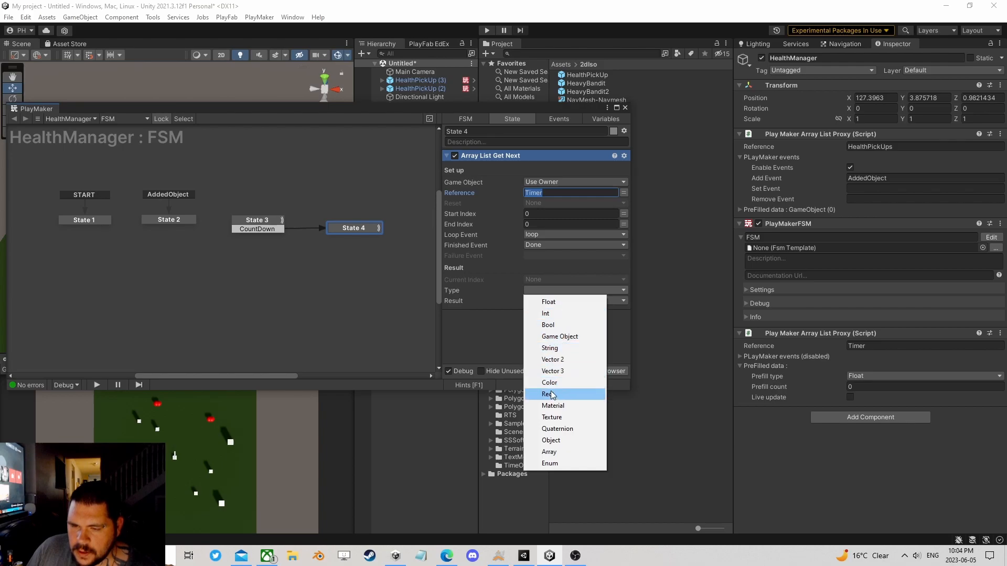
{"action": "left_click", "coordinate": [549, 303]}
{"action": "left_click", "coordinate": [539, 300]}
{"action": "left_click", "coordinate": [559, 329]}
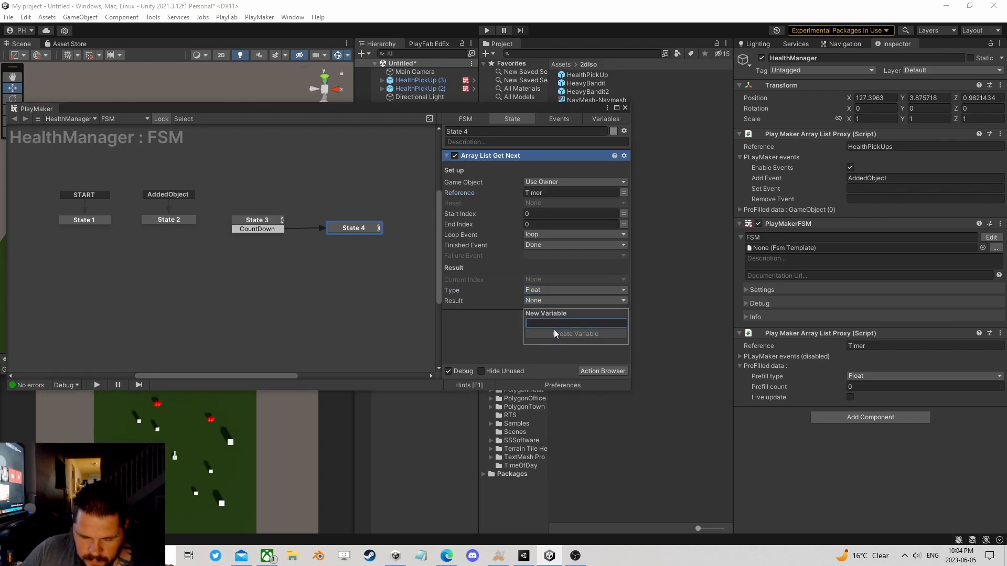
{"action": "type", "text": "CurrentTime"}
{"action": "key", "text": "Return"}
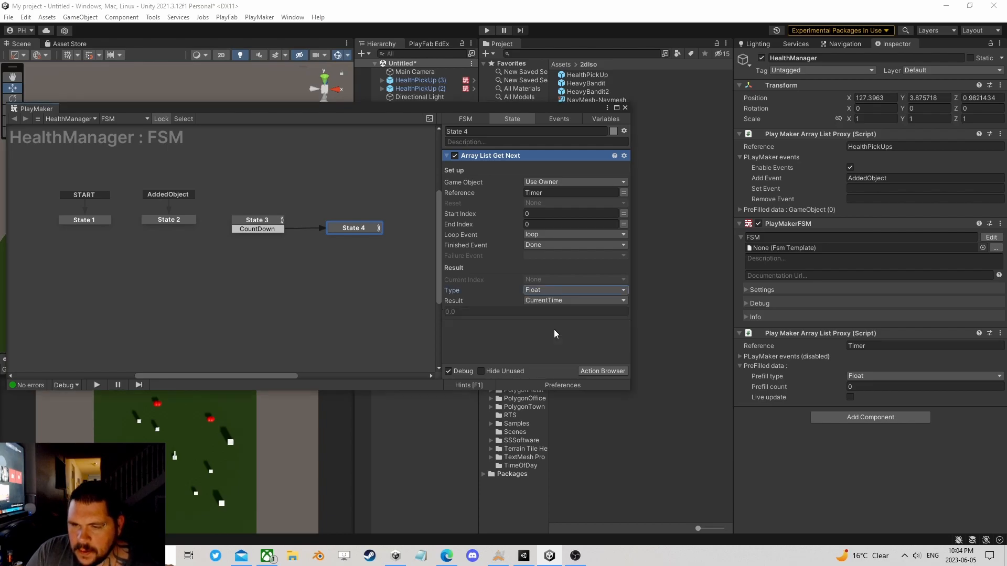
Step: Add loop and Done transitions to State 4
{"action": "right_click", "coordinate": [346, 227]}
{"action": "mouse_move", "coordinate": [409, 232]}
{"action": "left_click", "coordinate": [491, 254]}
{"action": "right_click", "coordinate": [348, 230]}
{"action": "left_click", "coordinate": [494, 268]}
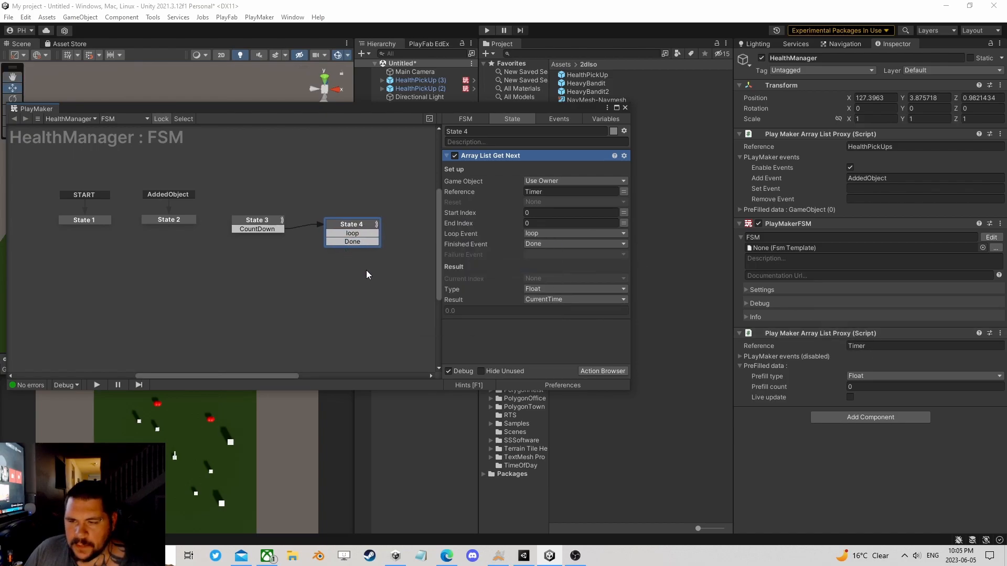
Step: Store the Array List Get Next current index in a new variable named Index
{"action": "middle_click_drag", "start_coordinate": [366, 268], "coordinate": [329, 266]}
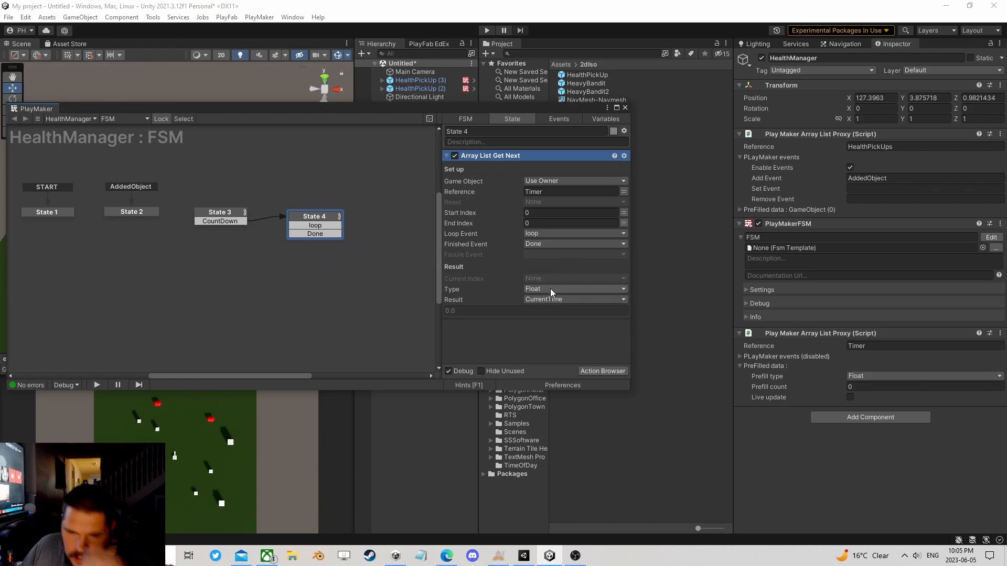
{"action": "left_click", "coordinate": [574, 299]}
{"action": "left_click", "coordinate": [571, 319]}
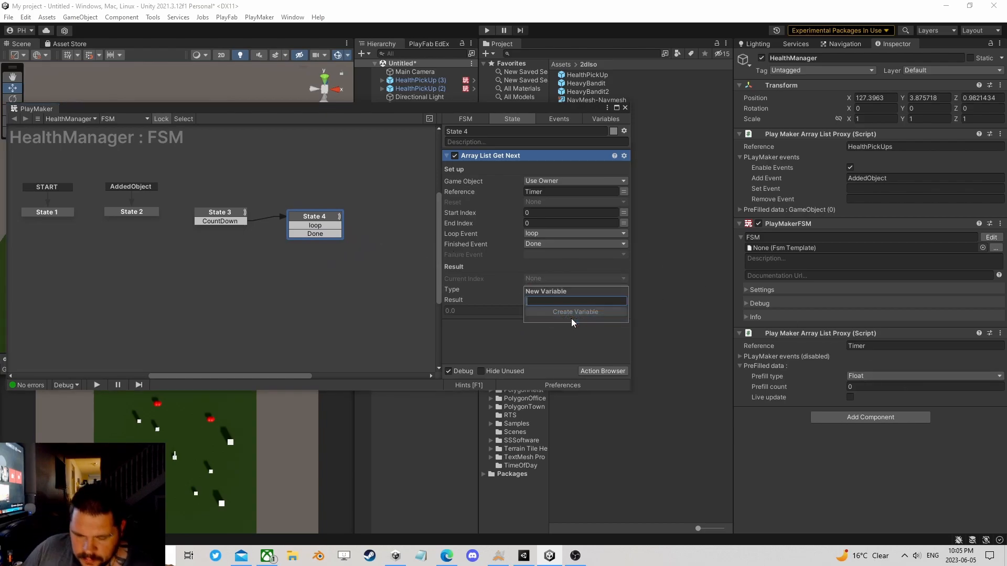
{"action": "type", "text": "Index"}
{"action": "key", "text": "Return"}
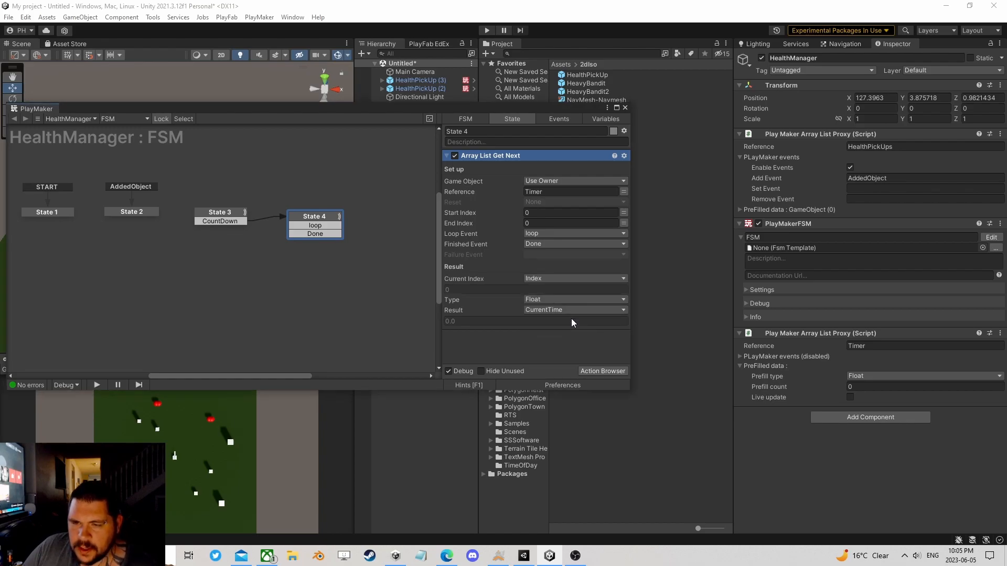
Step: Create State 5 from State 4's loop transition and add a Float Subtract action to it
{"action": "left_click_drag", "start_coordinate": [332, 226], "coordinate": [384, 212]}
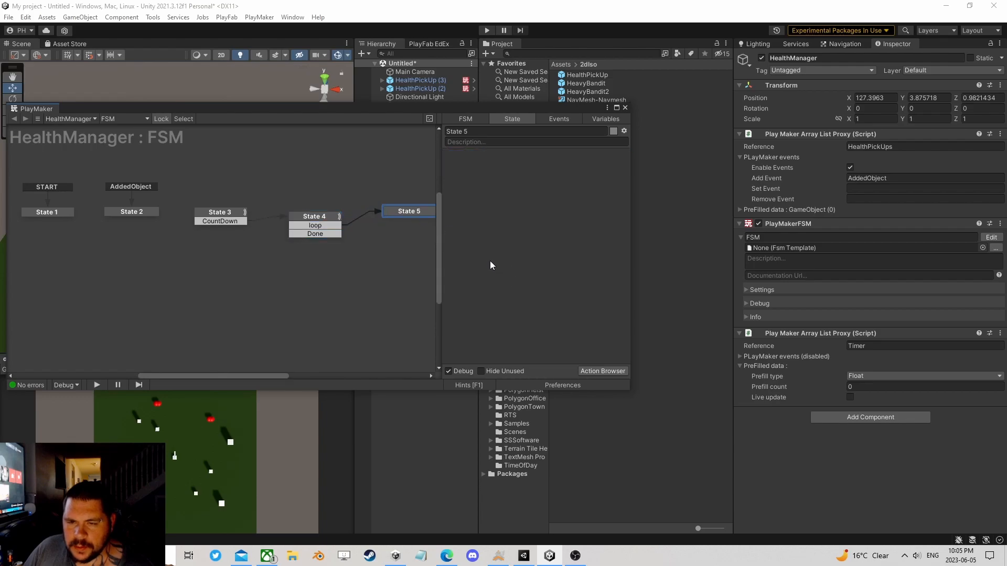
{"action": "left_click", "coordinate": [325, 216]}
{"action": "left_click", "coordinate": [423, 213]}
{"action": "left_click", "coordinate": [603, 372]}
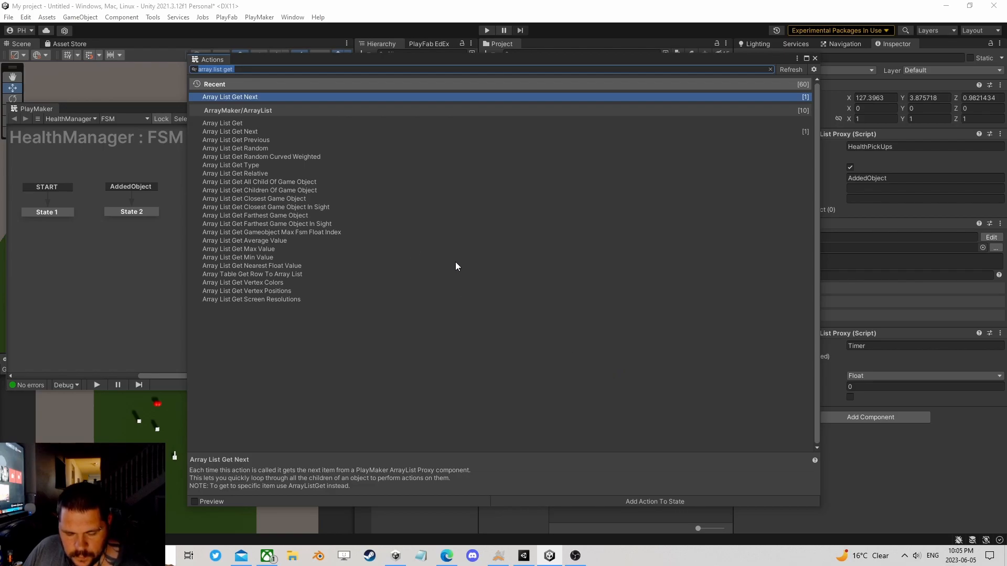
{"action": "type", "text": "float s"}
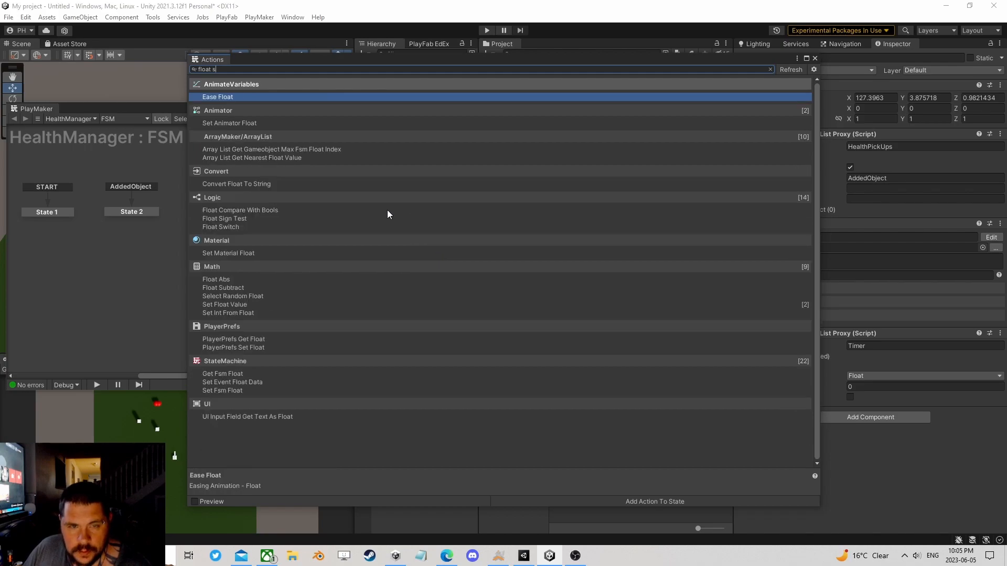
{"action": "type", "text": "ub"}
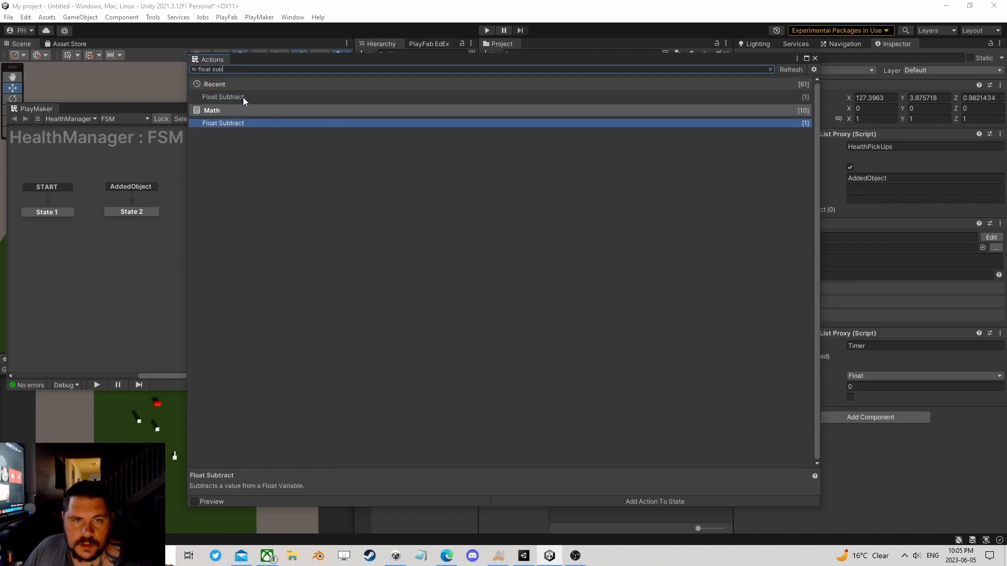
{"action": "left_click", "coordinate": [815, 58]}
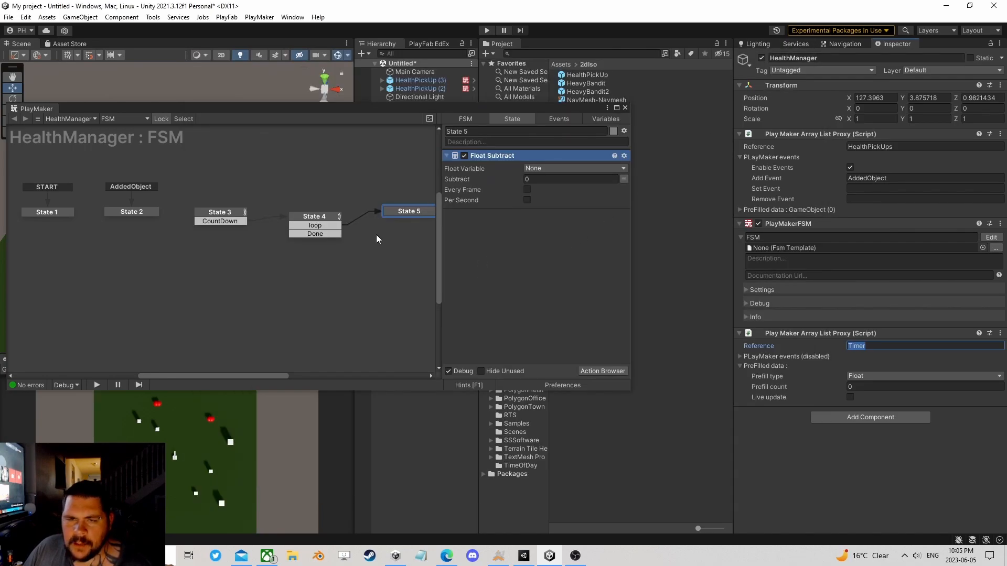
Step: Insert State 6 between State 3's CountDown transition and State 4, linking it to State 4 with a FINISHED transition
{"action": "left_click", "coordinate": [314, 217]}
{"action": "left_click", "coordinate": [242, 215]}
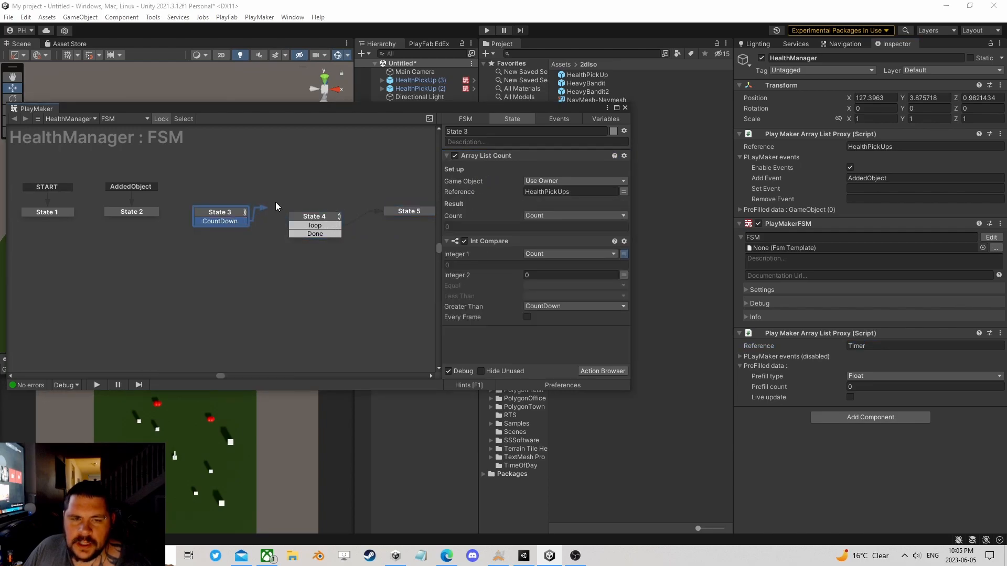
{"action": "left_click_drag", "start_coordinate": [293, 186], "coordinate": [320, 216]}
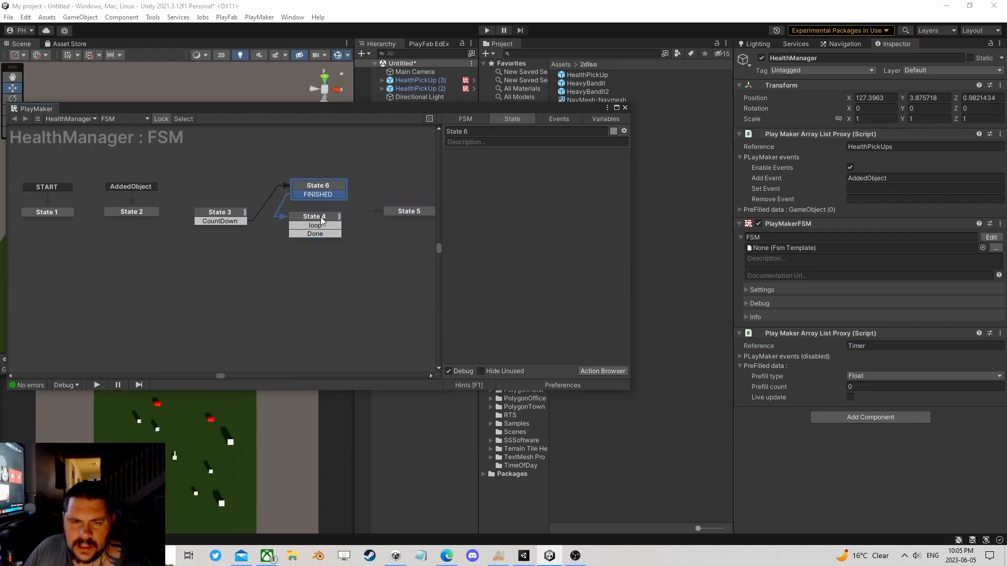
{"action": "left_click_drag", "start_coordinate": [329, 179], "coordinate": [326, 182]}
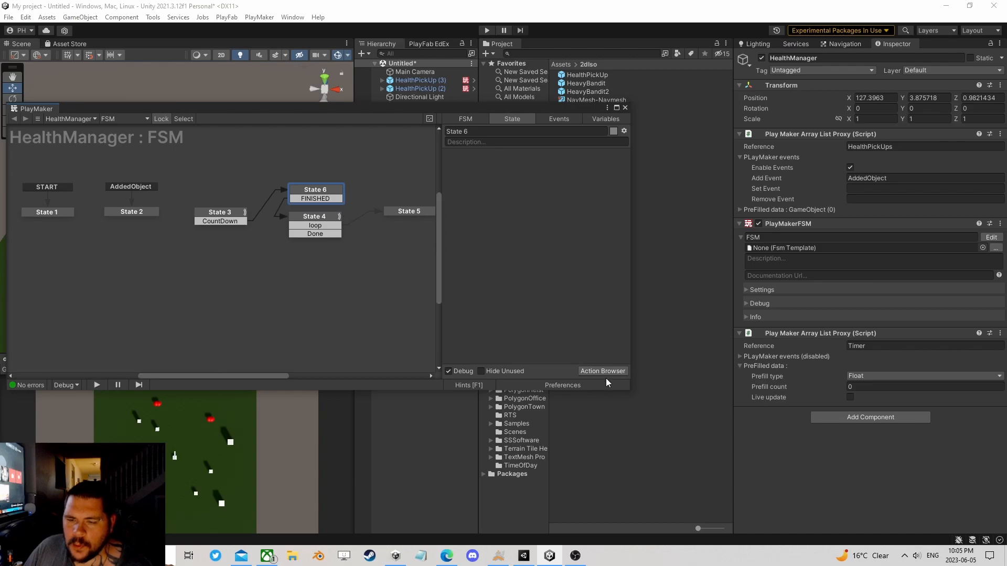
Step: Add a Get Time Info action to State 6
{"action": "left_click", "coordinate": [603, 371]}
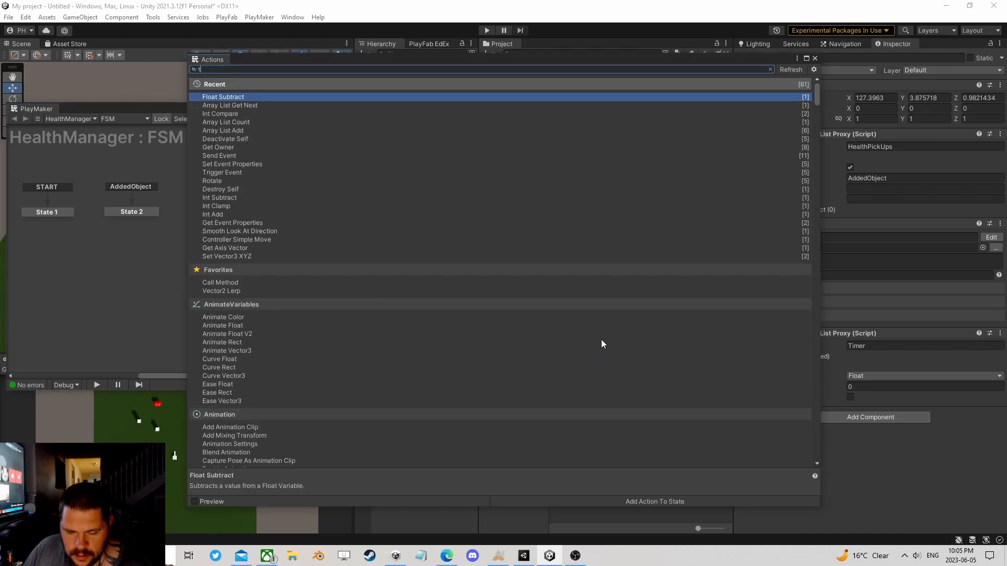
{"action": "type", "text": "time"}
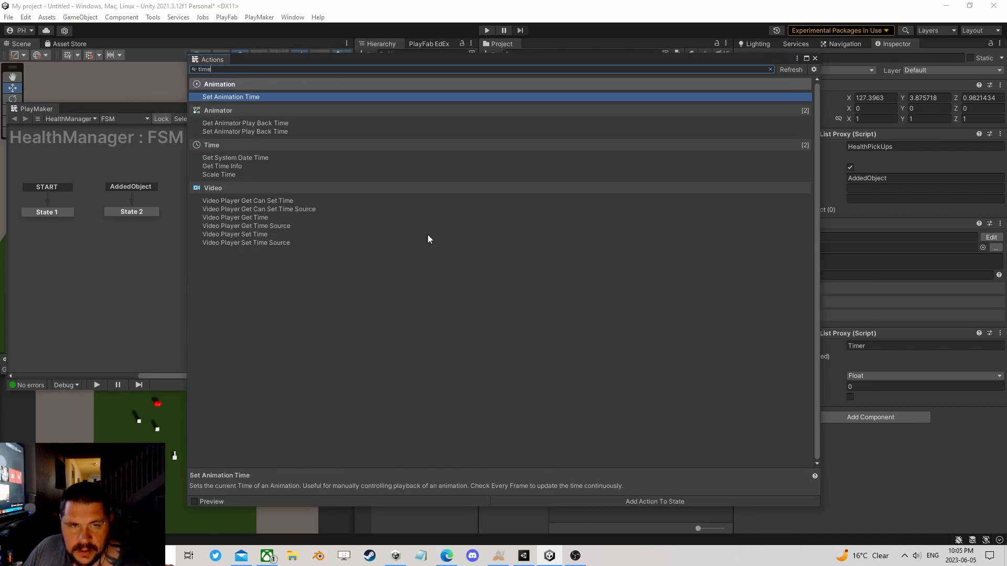
{"action": "double_click", "coordinate": [231, 167]}
{"action": "left_click", "coordinate": [814, 58]}
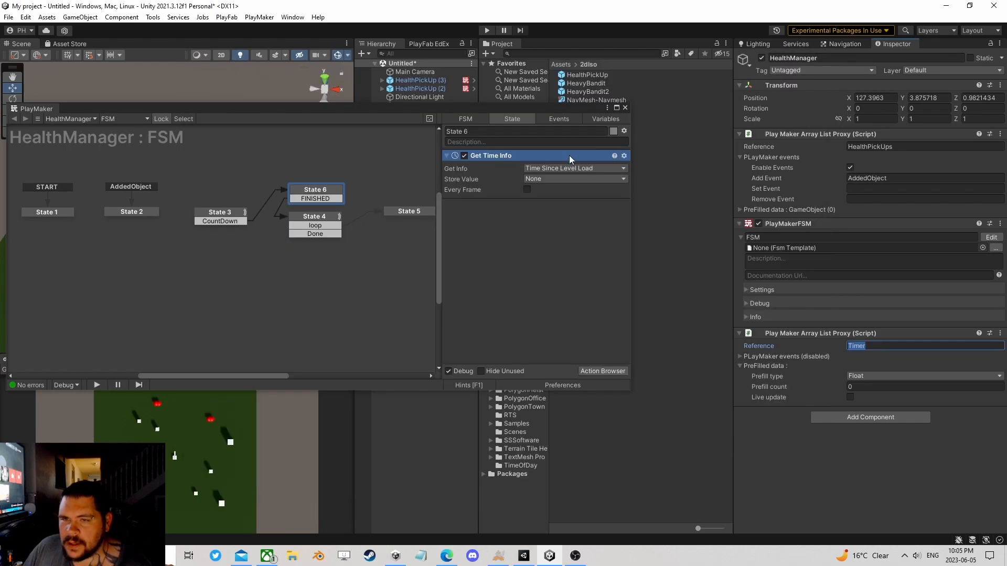
Step: Set Get Time Info to read Delta Time and store it in a new variable named TDT
{"action": "left_click", "coordinate": [555, 169]}
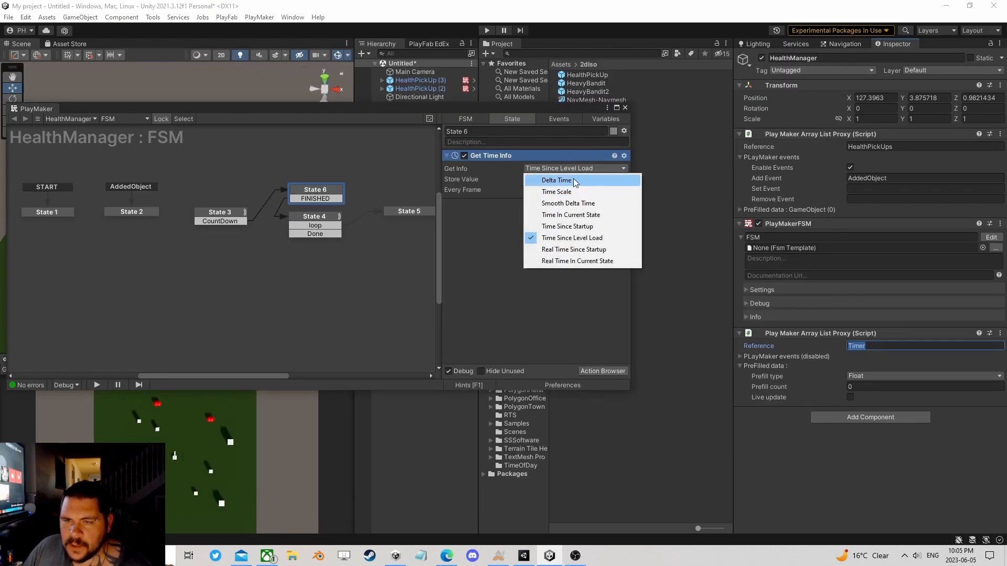
{"action": "left_click", "coordinate": [572, 181]}
{"action": "left_click", "coordinate": [539, 179]}
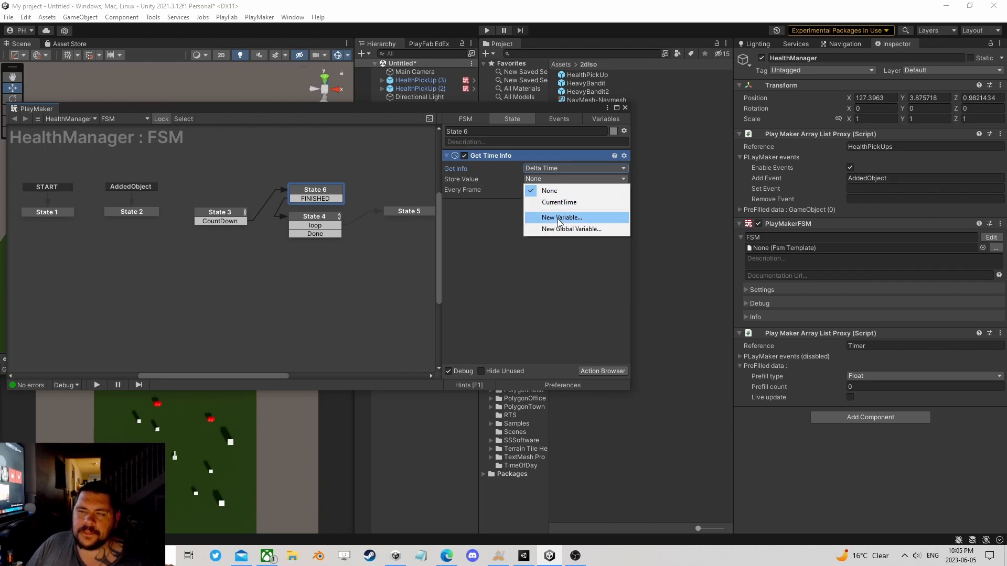
{"action": "left_click", "coordinate": [558, 216]}
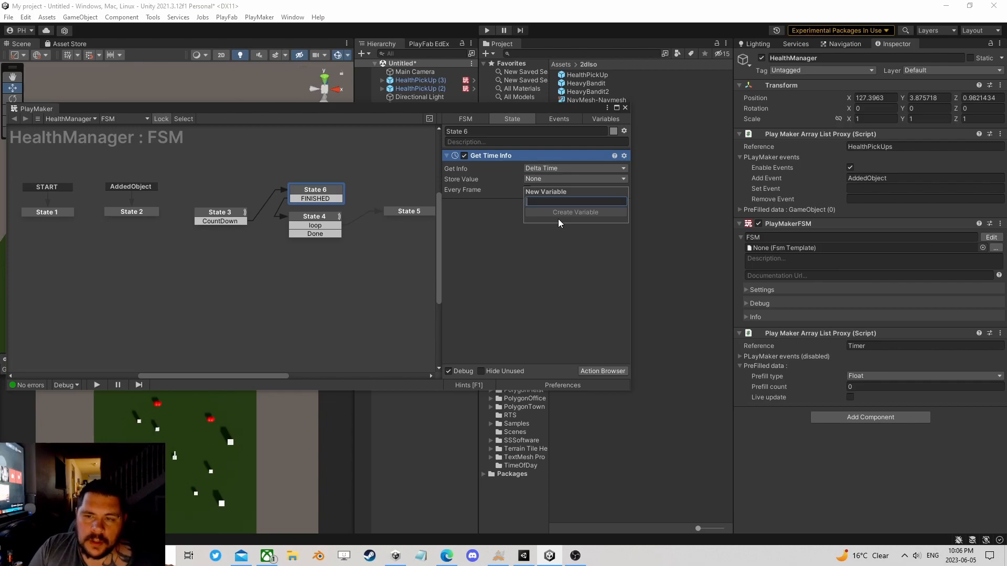
{"action": "type", "text": "time"}
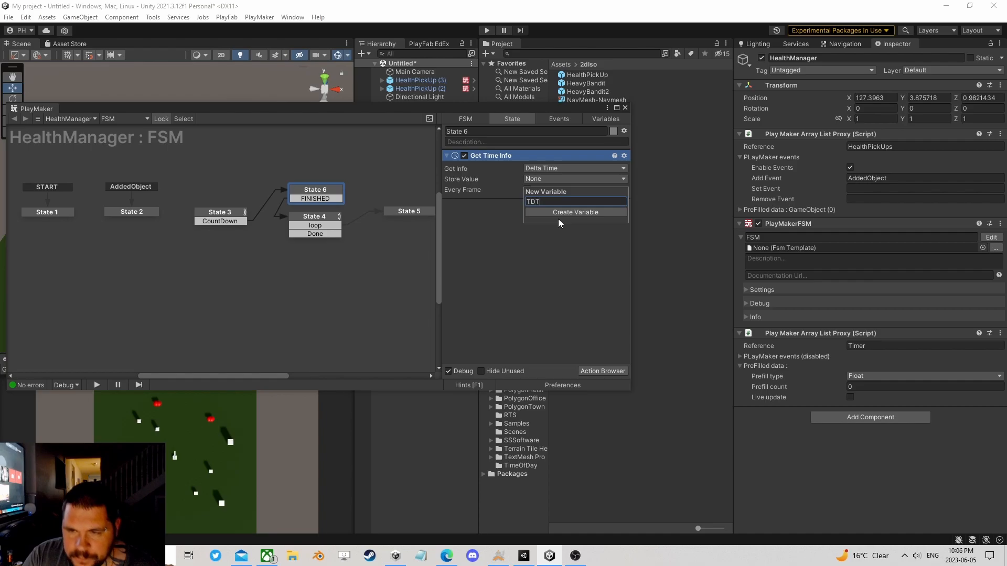
{"action": "key", "text": "Return"}
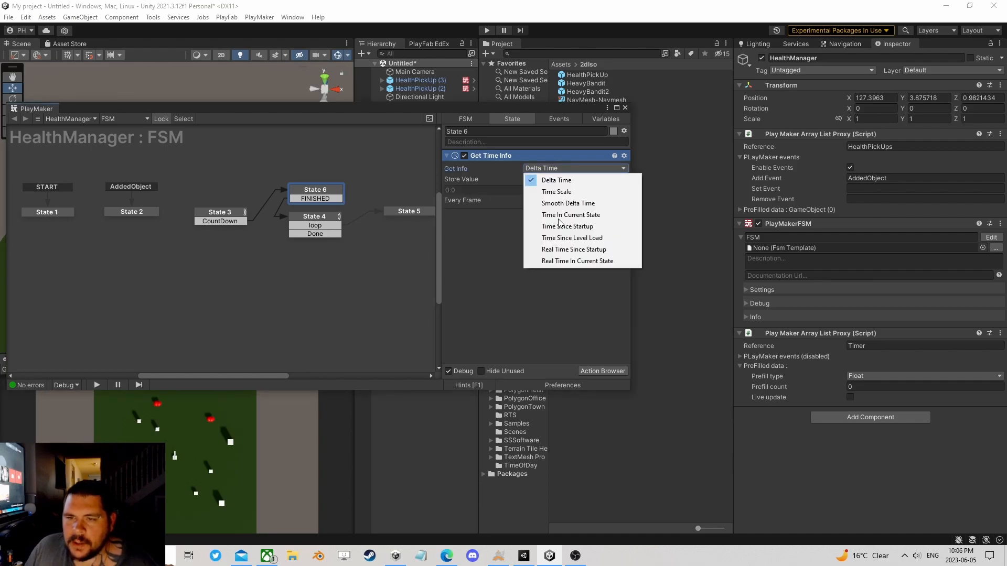
{"action": "left_click", "coordinate": [513, 243]}
Step: Set State 5's Float Subtract to subtract the TDT variable from CurrentTime
{"action": "left_click", "coordinate": [313, 216]}
{"action": "left_click", "coordinate": [406, 210]}
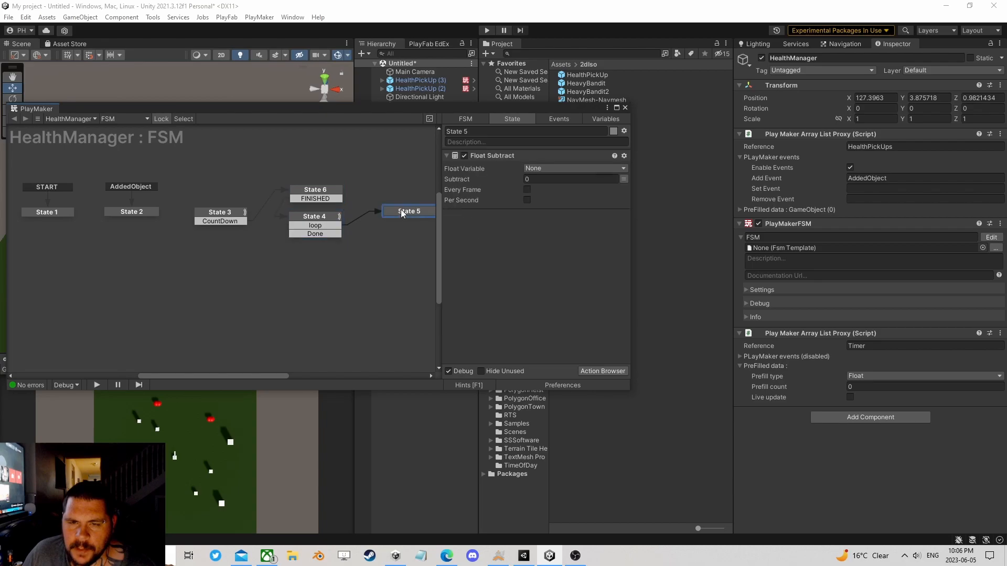
{"action": "left_click", "coordinate": [563, 168]}
{"action": "left_click", "coordinate": [565, 194]}
{"action": "left_click", "coordinate": [623, 189]}
{"action": "left_click", "coordinate": [580, 191]}
{"action": "left_click", "coordinate": [556, 222]}
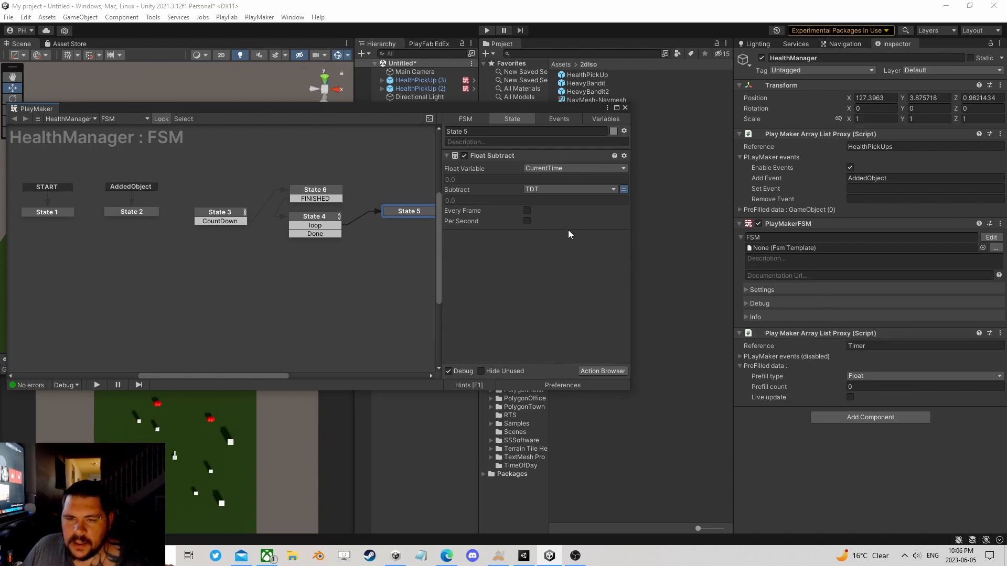
{"action": "left_click", "coordinate": [613, 371]}
{"action": "type", "text": "float com"}
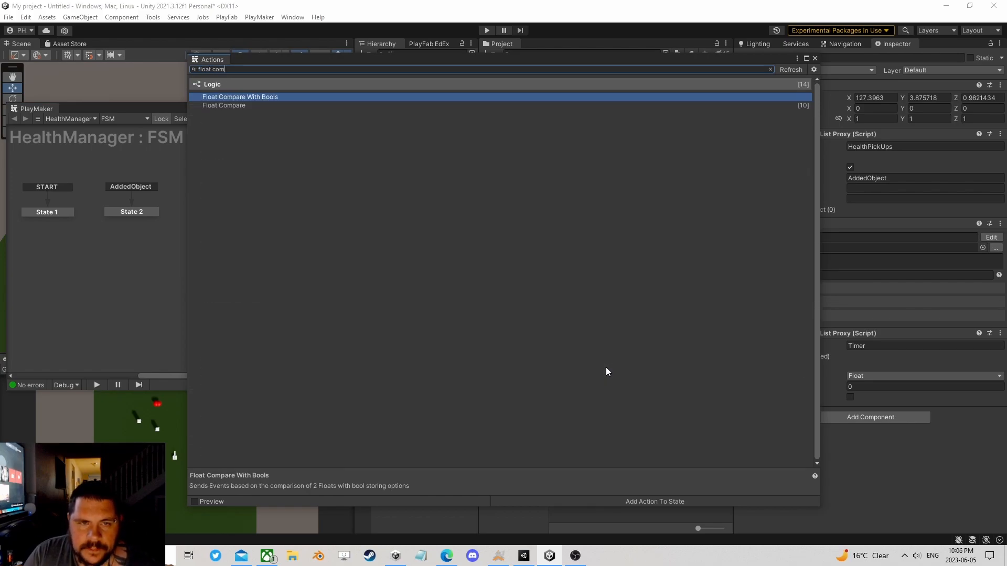
{"action": "key", "text": "Down"}
{"action": "key", "text": "Return"}
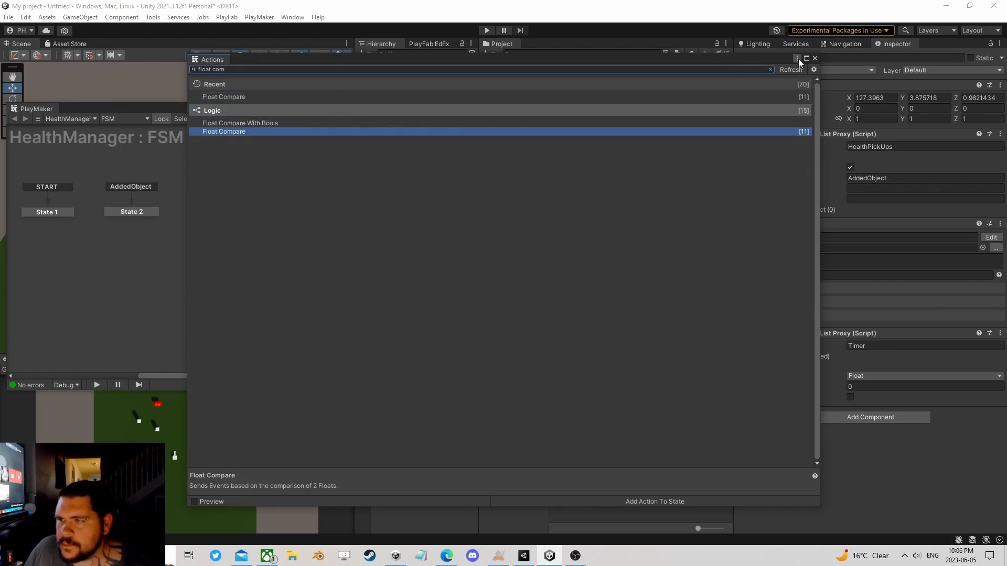
{"action": "left_click", "coordinate": [814, 58]}
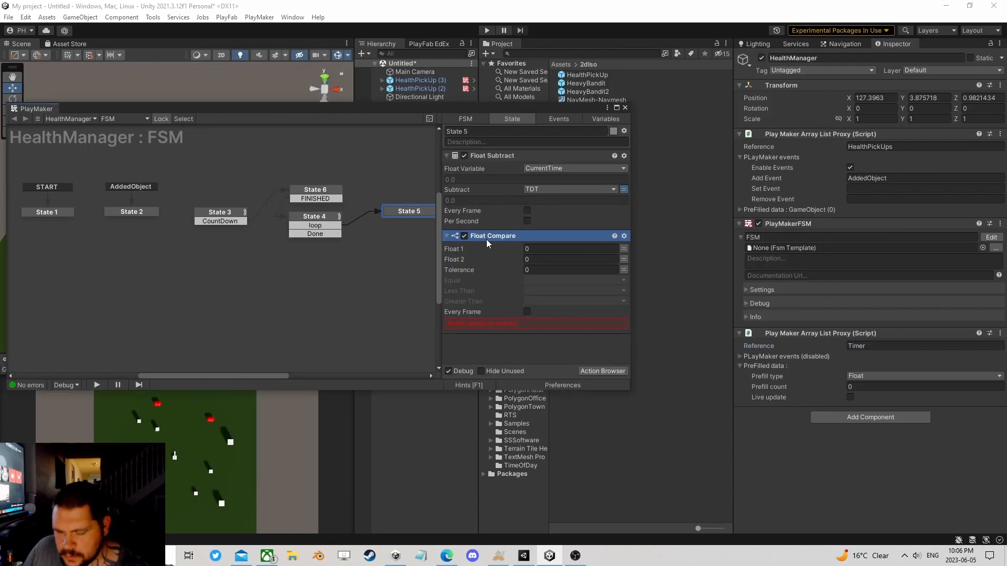
{"action": "key", "text": "Delete"}
Step: Link State 5 back to State 4 with a FINISHED transition
{"action": "mouse_move", "coordinate": [398, 212]}
{"action": "left_mouse_down"}
{"action": "mouse_move", "coordinate": [322, 225]}
{"action": "mouse_move", "coordinate": [395, 224]}
{"action": "left_mouse_up"}
{"action": "left_click", "coordinate": [400, 217], "text": "ctrl"}
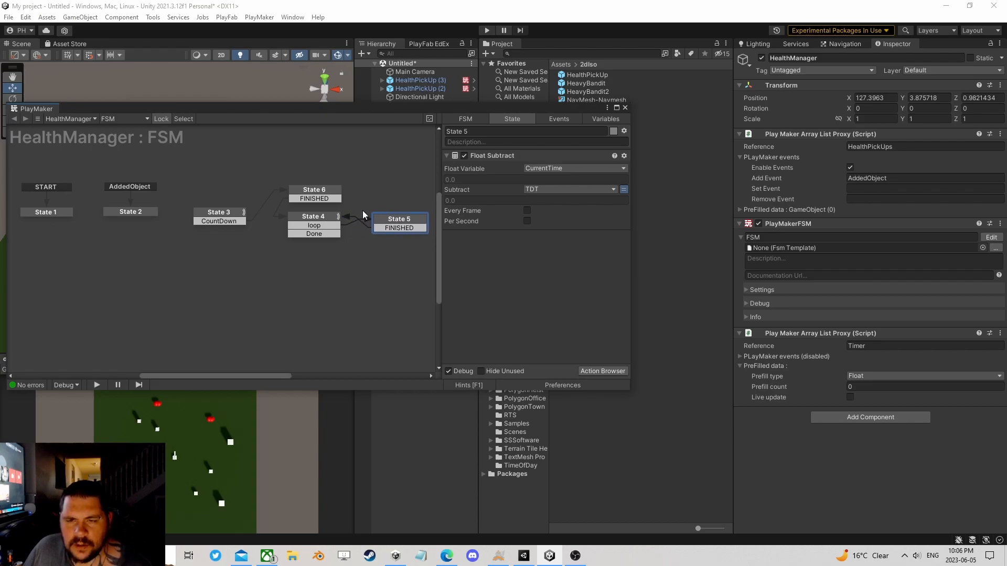
{"action": "left_click", "coordinate": [328, 219]}
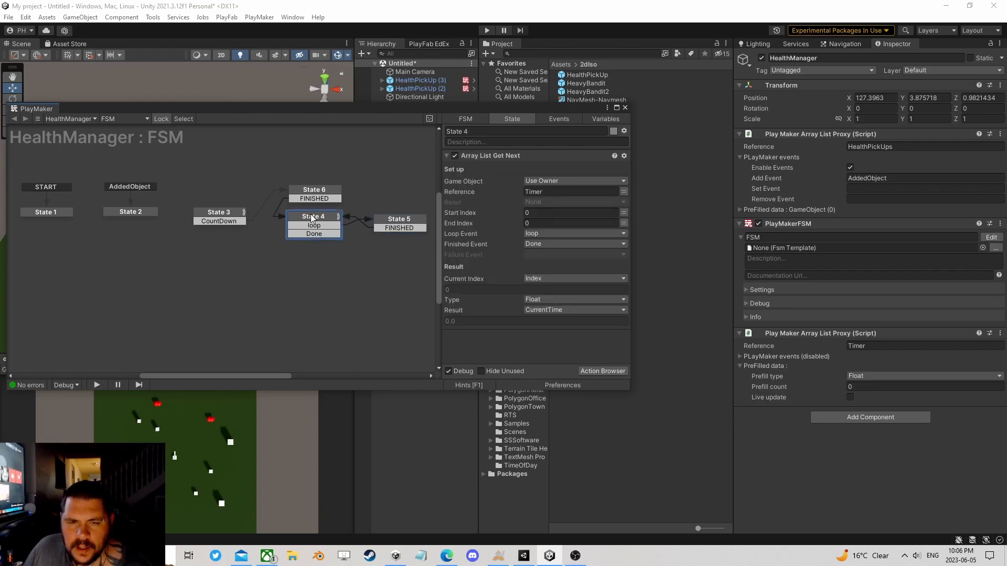
Step: Duplicate State 4 as State 7 directly below it and link State 4's Done transition to the copy
{"action": "right_click", "coordinate": [311, 215]}
{"action": "left_click", "coordinate": [333, 275]}
{"action": "right_click", "coordinate": [287, 260]}
{"action": "left_click", "coordinate": [314, 274]}
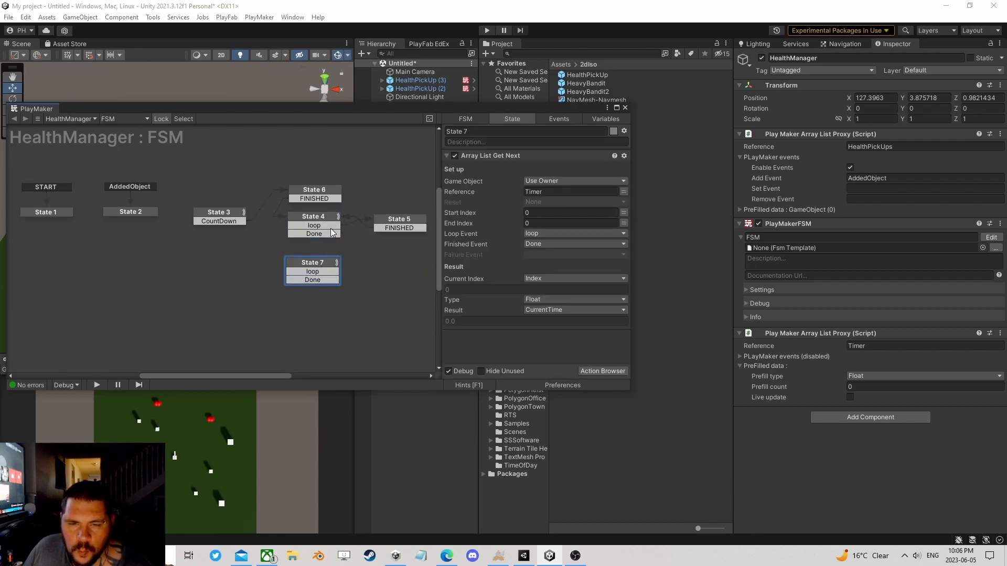
{"action": "left_click_drag", "start_coordinate": [322, 233], "coordinate": [324, 256]}
Step: Create State 8 from State 7's loop transition and add a Float Compare action to it
{"action": "left_click", "coordinate": [403, 220]}
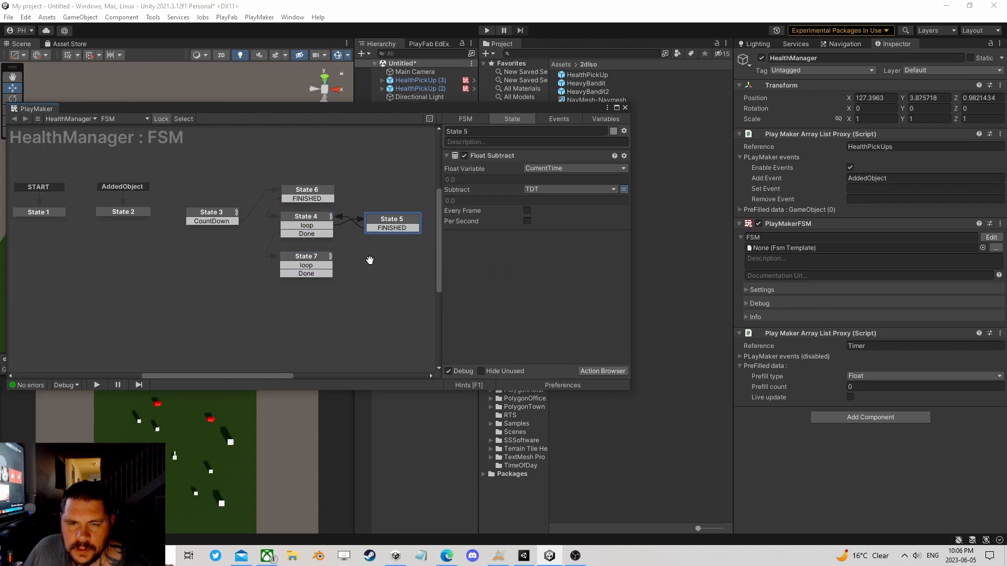
{"action": "left_click", "coordinate": [292, 201]}
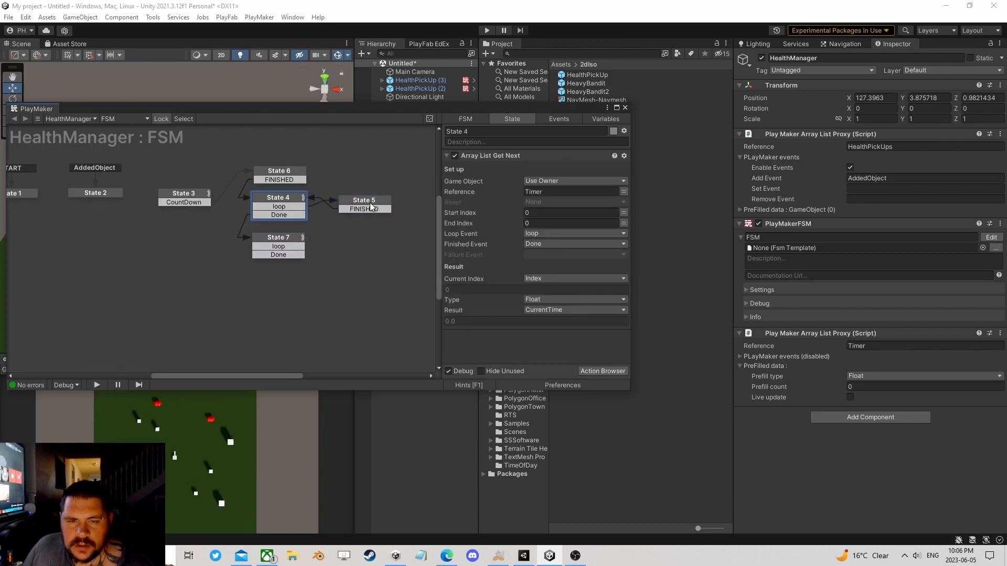
{"action": "left_click", "coordinate": [277, 239]}
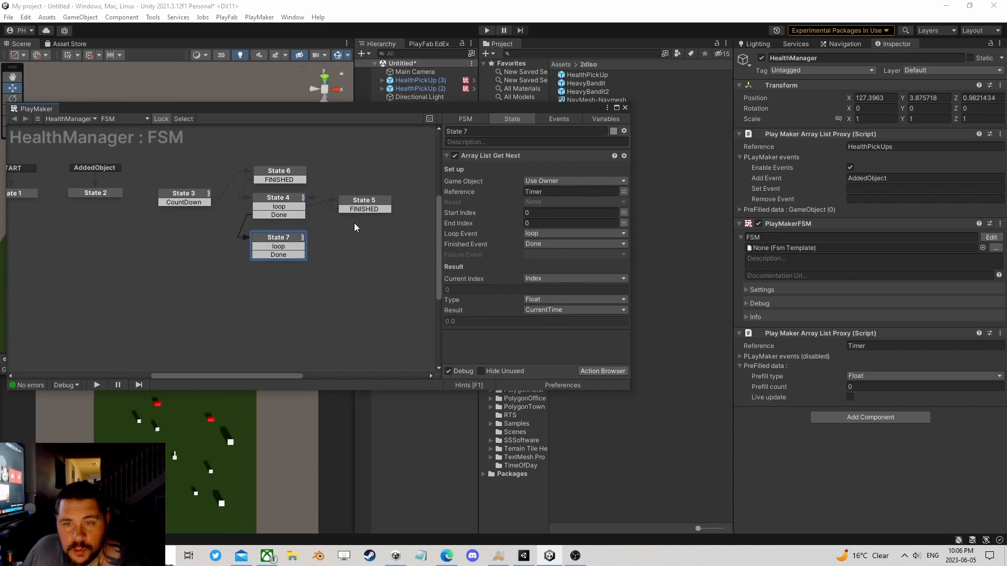
{"action": "left_click_drag", "start_coordinate": [301, 249], "coordinate": [352, 244]}
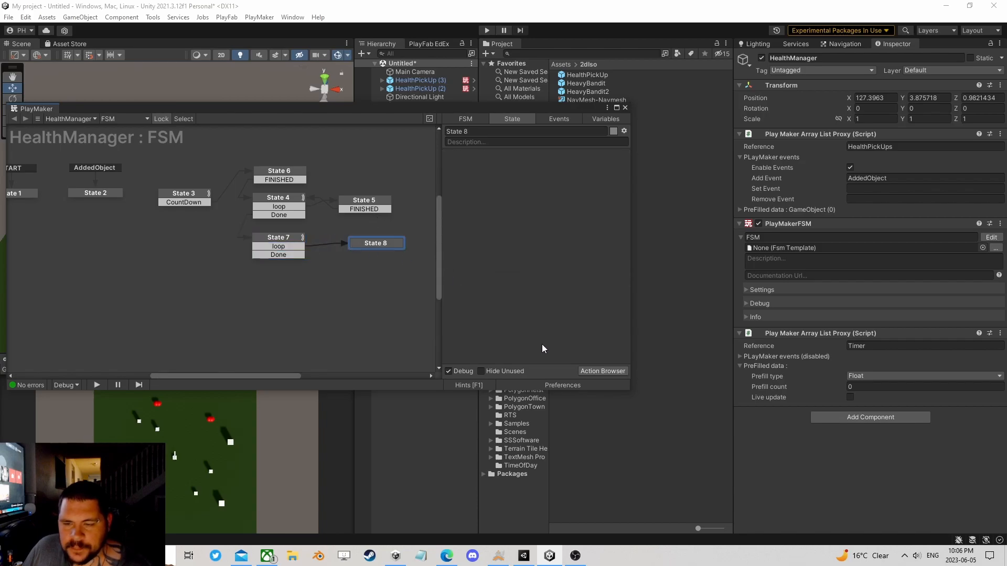
{"action": "left_click", "coordinate": [590, 370]}
{"action": "type", "text": "float"}
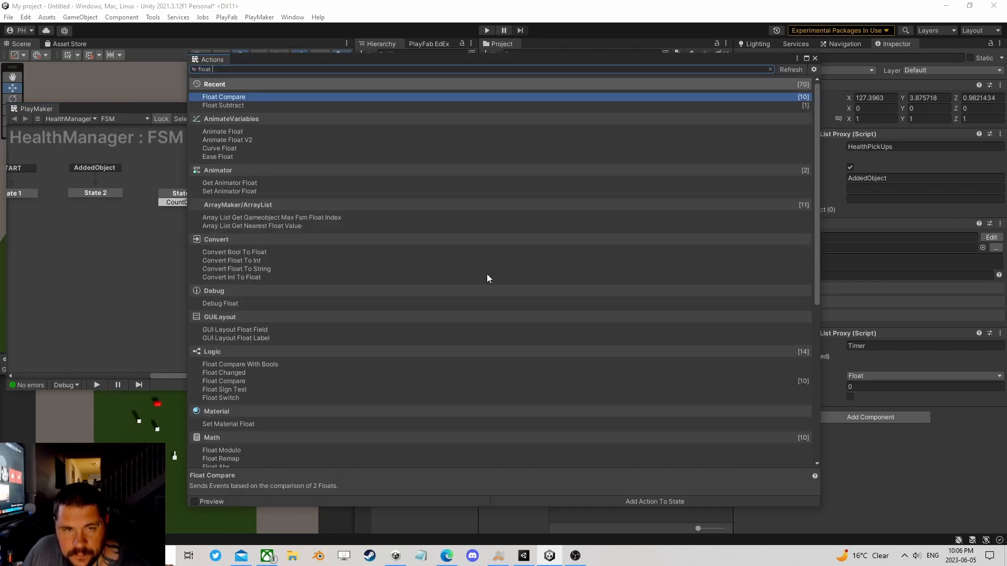
{"action": "double_click", "coordinate": [239, 97]}
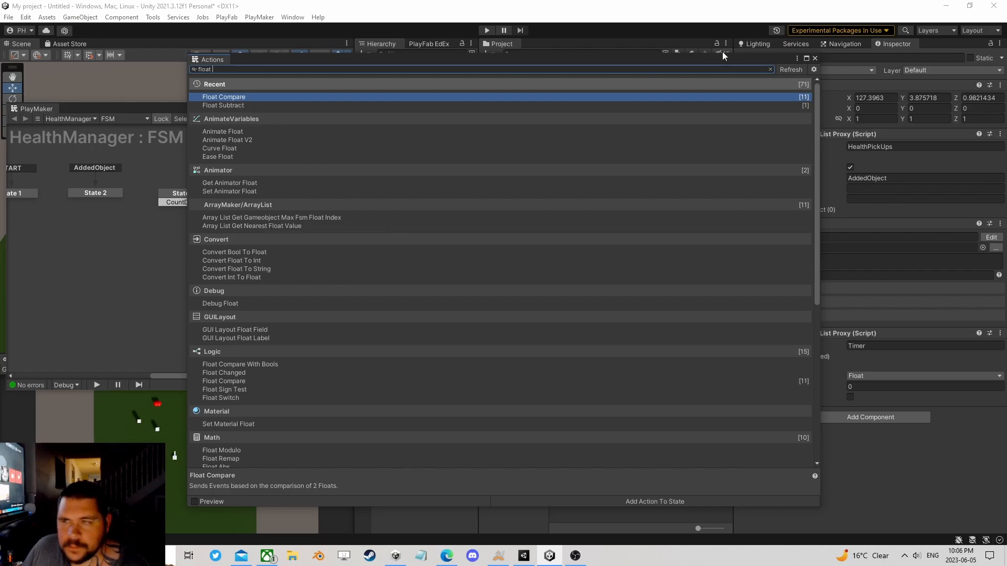
{"action": "left_click", "coordinate": [814, 58]}
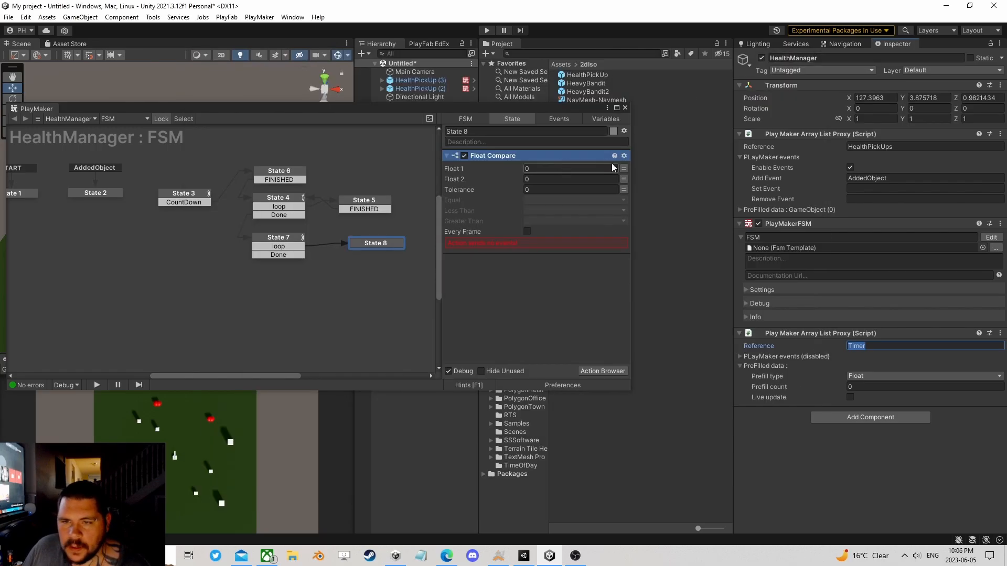
Step: Set Float Compare's Float 1 to CurrentTime and its Equal event to a new event named Remove
{"action": "left_click", "coordinate": [566, 168]}
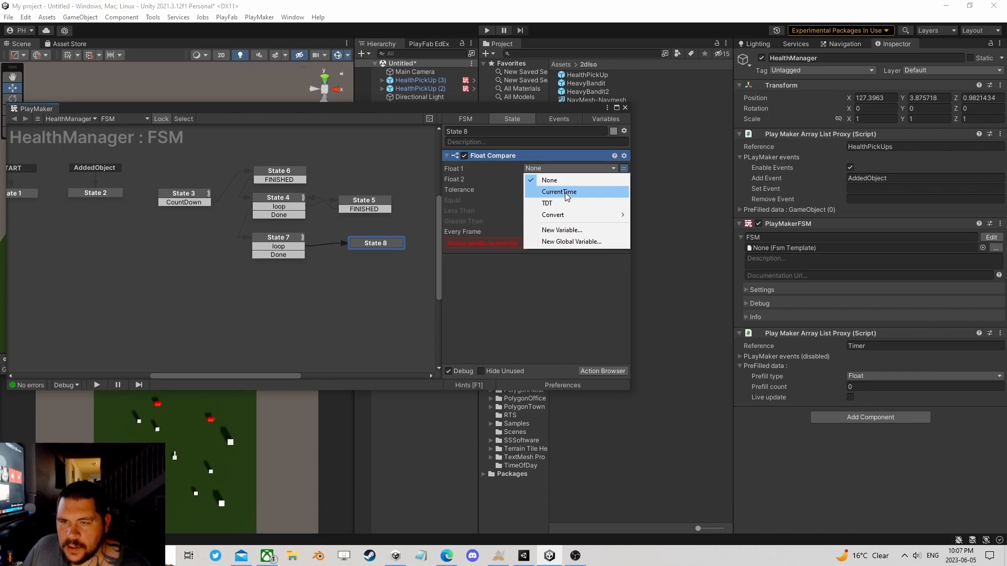
{"action": "left_click", "coordinate": [565, 193]}
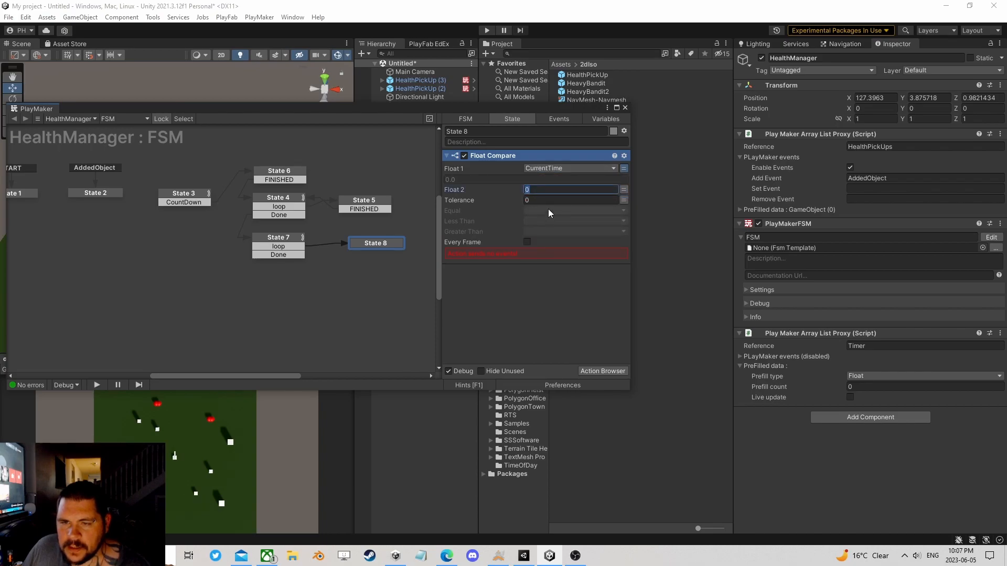
{"action": "left_click", "coordinate": [549, 210]}
{"action": "left_click", "coordinate": [560, 330]}
{"action": "type", "text": "Remove"}
{"action": "key", "text": "Return"}
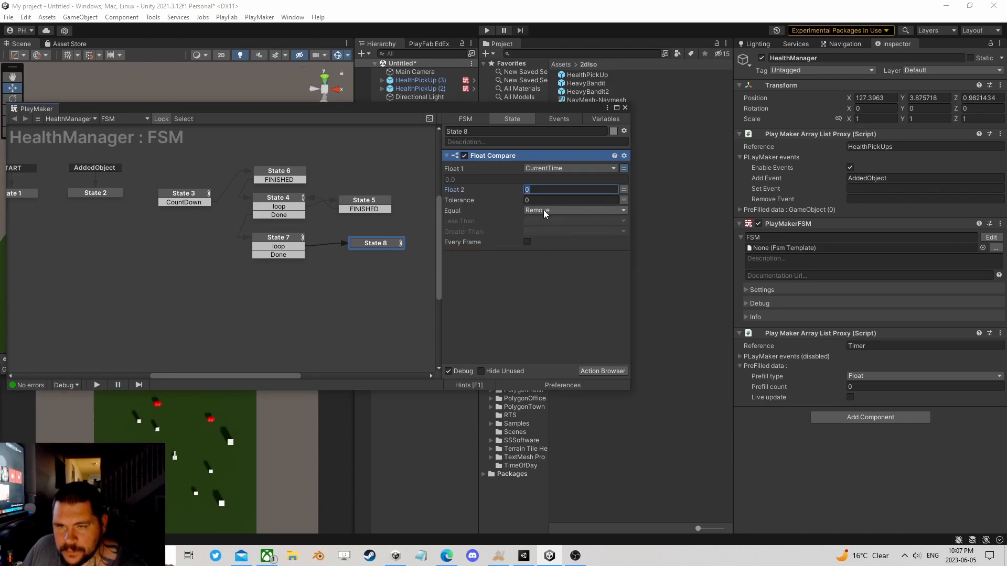
Step: Set Float Compare's Less Than event to Remove and its Greater Than event to a new event named Skip
{"action": "left_click", "coordinate": [537, 221]}
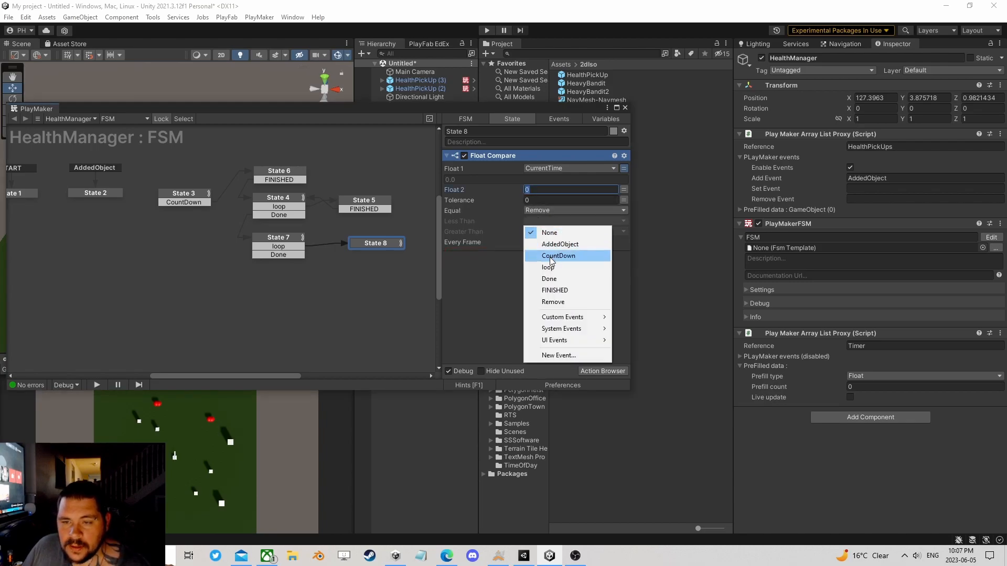
{"action": "left_click", "coordinate": [559, 301]}
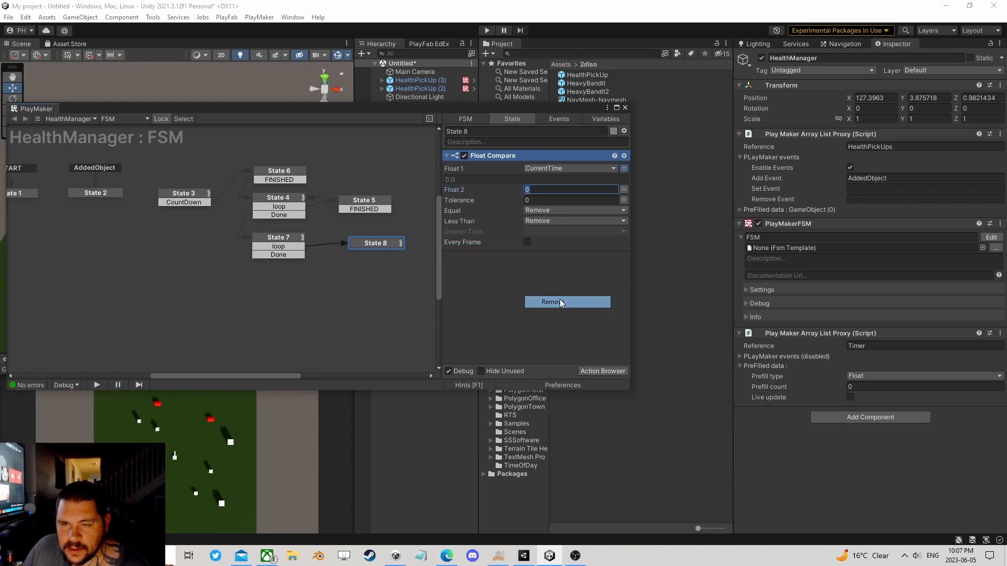
{"action": "left_click", "coordinate": [552, 231]}
{"action": "left_click", "coordinate": [565, 366]}
{"action": "type", "text": "Skip"}
{"action": "left_click", "coordinate": [532, 266]}
Step: Add a Skip transition from State 8 back to State 7 and a Remove transition leading to a new State 9
{"action": "right_click", "coordinate": [376, 245]}
{"action": "mouse_move", "coordinate": [398, 249]}
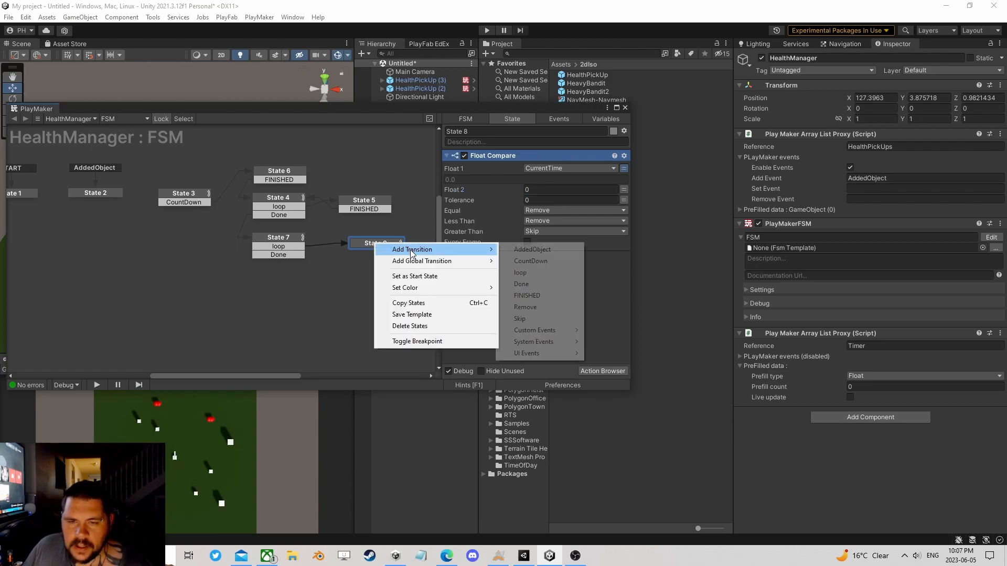
{"action": "left_click", "coordinate": [526, 319]}
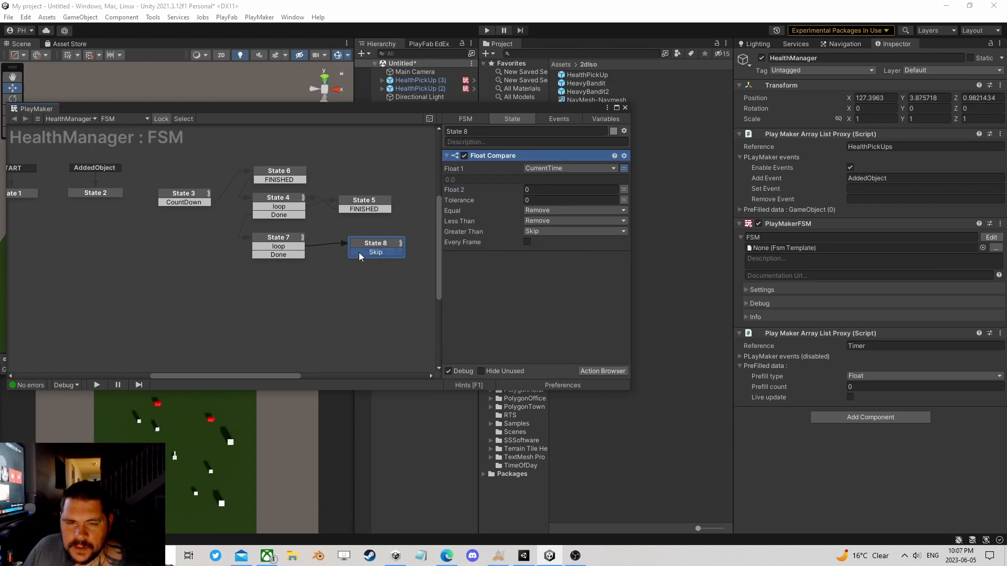
{"action": "right_click", "coordinate": [378, 246]}
{"action": "mouse_move", "coordinate": [400, 249]}
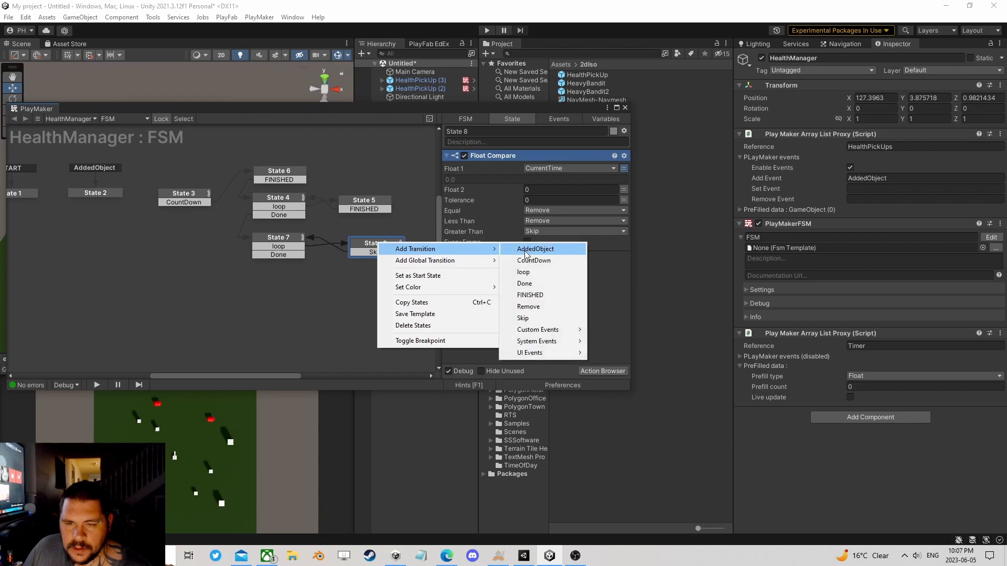
{"action": "left_click", "coordinate": [541, 303]}
{"action": "left_click_drag", "start_coordinate": [389, 260], "coordinate": [371, 274]}
Step: Add an Array List Remove At action to State 9
{"action": "left_click", "coordinate": [602, 371]}
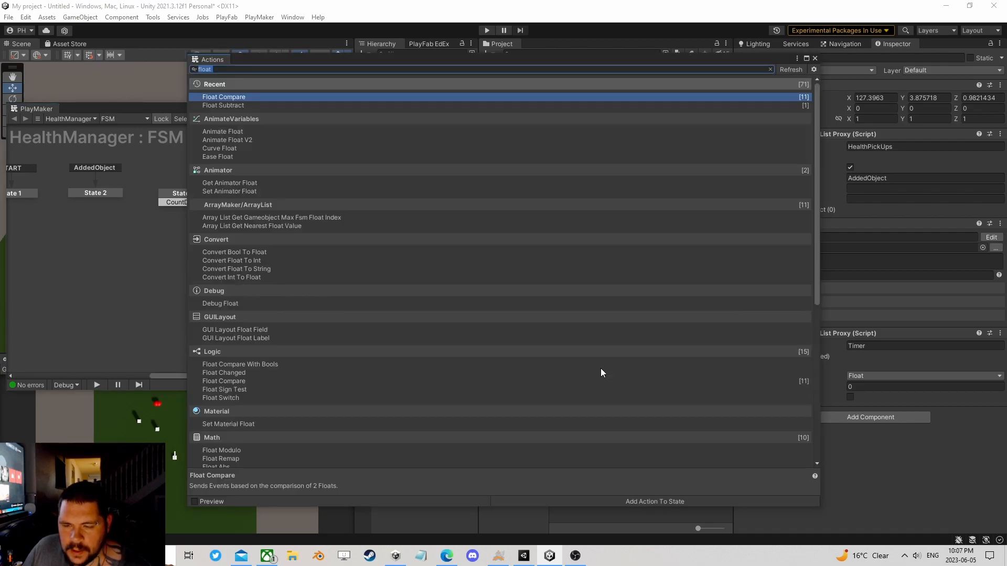
{"action": "type", "text": "arra"}
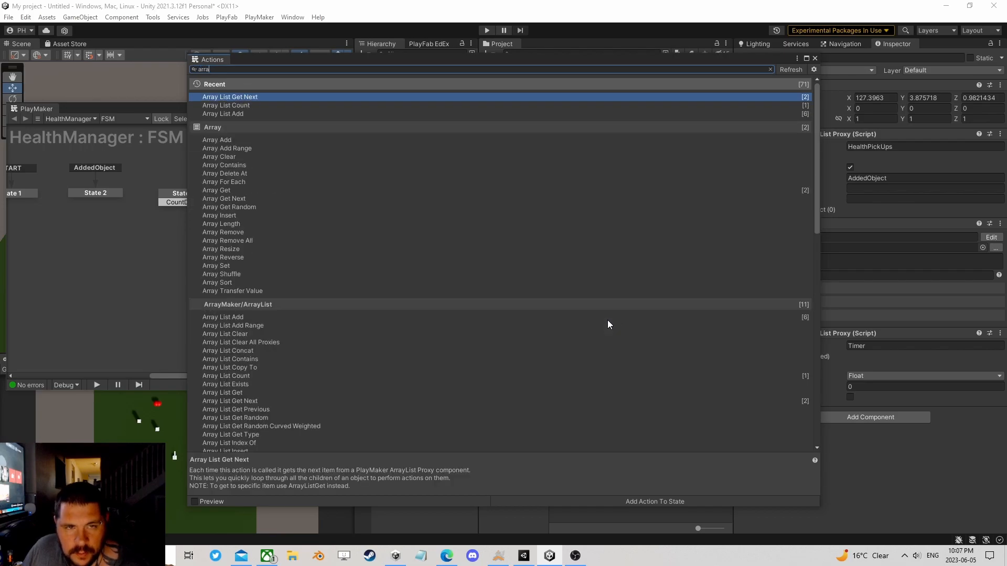
{"action": "type", "text": "y list remo"}
{"action": "left_click", "coordinate": [262, 105]}
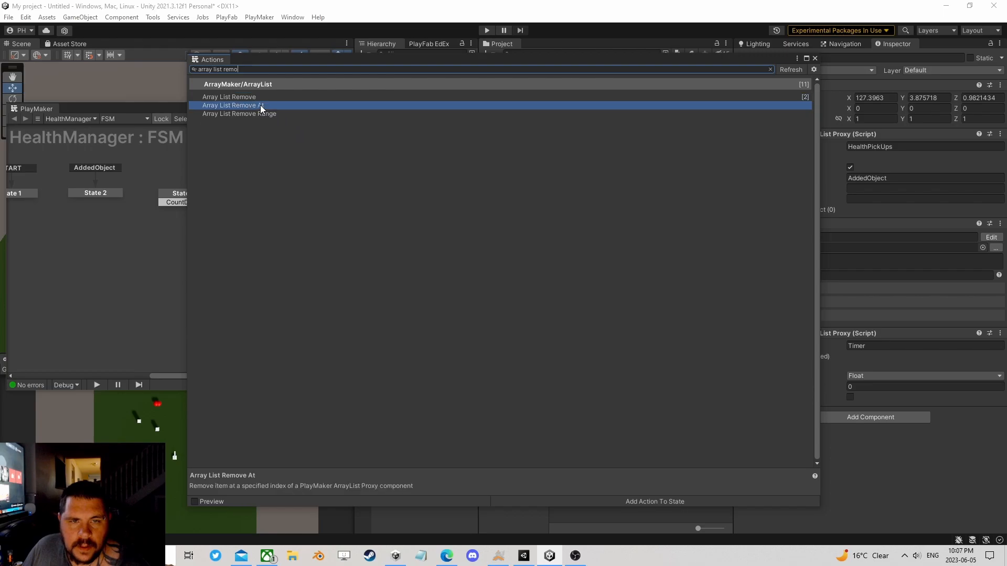
{"action": "left_click", "coordinate": [814, 58]}
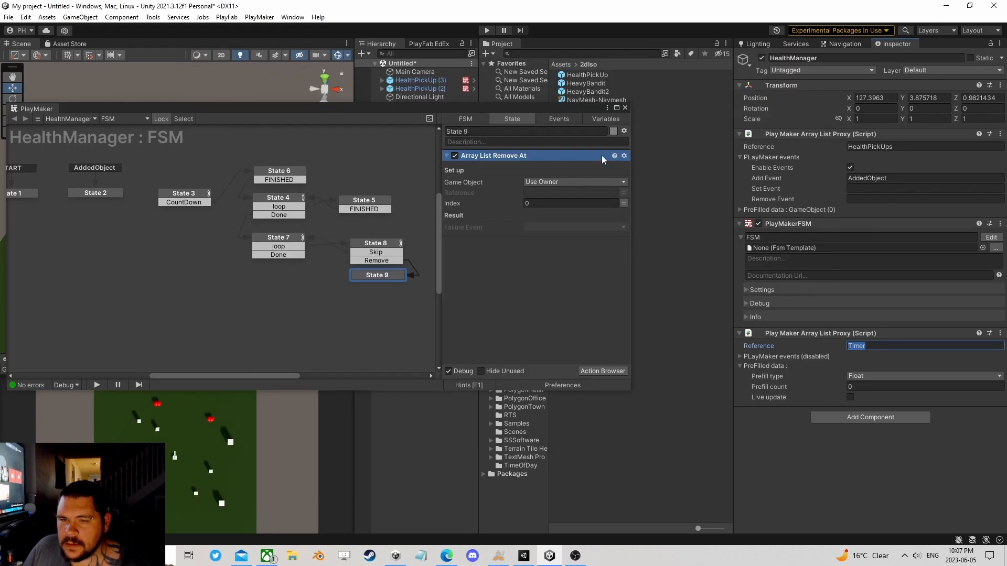
Step: Set the Array List Remove At reference to HealthPickUps, copied from the array list proxy
{"action": "left_click", "coordinate": [590, 182]}
{"action": "left_click", "coordinate": [520, 217]}
{"action": "left_click", "coordinate": [904, 148]}
{"action": "key", "text": "ctrl+c"}
{"action": "left_click", "coordinate": [570, 193]}
{"action": "key", "text": "ctrl+v"}
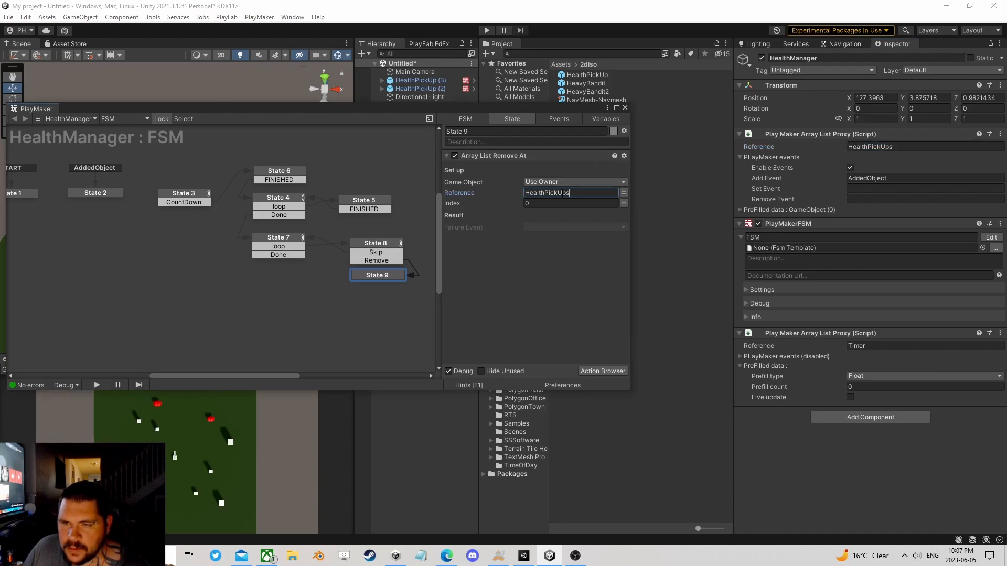
Step: Duplicate the Array List Remove At action in State 9 and set the copy's reference to Timer
{"action": "right_click", "coordinate": [487, 155]}
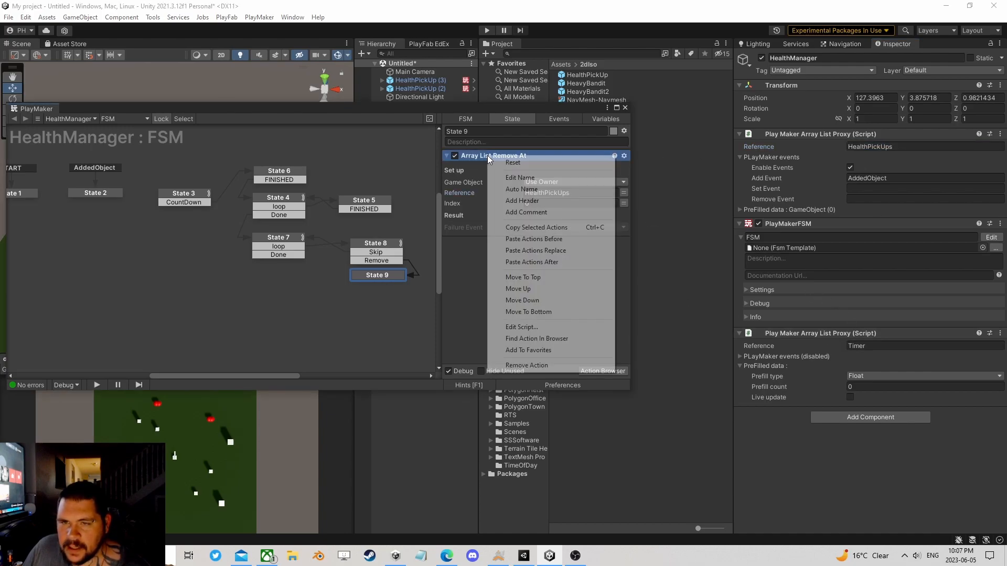
{"action": "left_click", "coordinate": [525, 227]}
{"action": "right_click", "coordinate": [491, 253]}
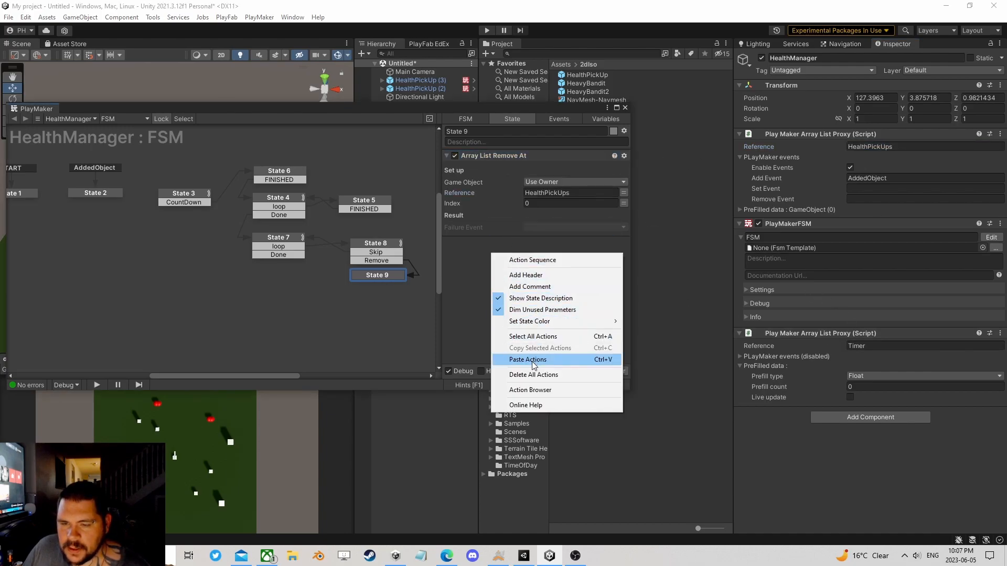
{"action": "left_click", "coordinate": [532, 361]}
{"action": "left_click", "coordinate": [574, 280]}
{"action": "left_click", "coordinate": [870, 346]}
{"action": "key", "text": "ctrl+c"}
{"action": "left_click", "coordinate": [547, 278]}
{"action": "key", "text": "ctrl+v"}
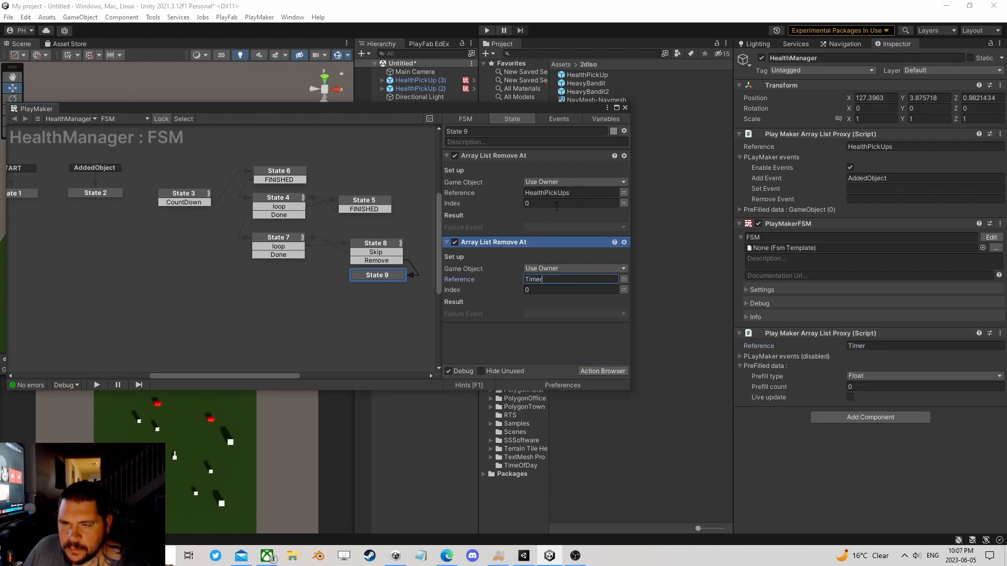
Step: Set the index of both Array List Remove At actions in State 9 to the Index variable
{"action": "left_click", "coordinate": [623, 203]}
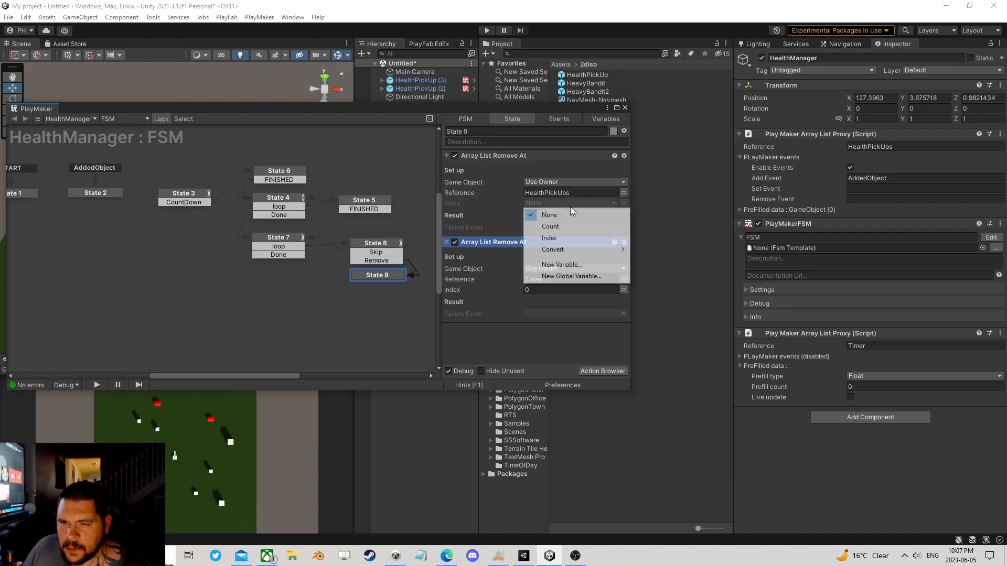
{"action": "left_click", "coordinate": [551, 237]}
{"action": "left_click", "coordinate": [614, 300]}
{"action": "left_click", "coordinate": [546, 335]}
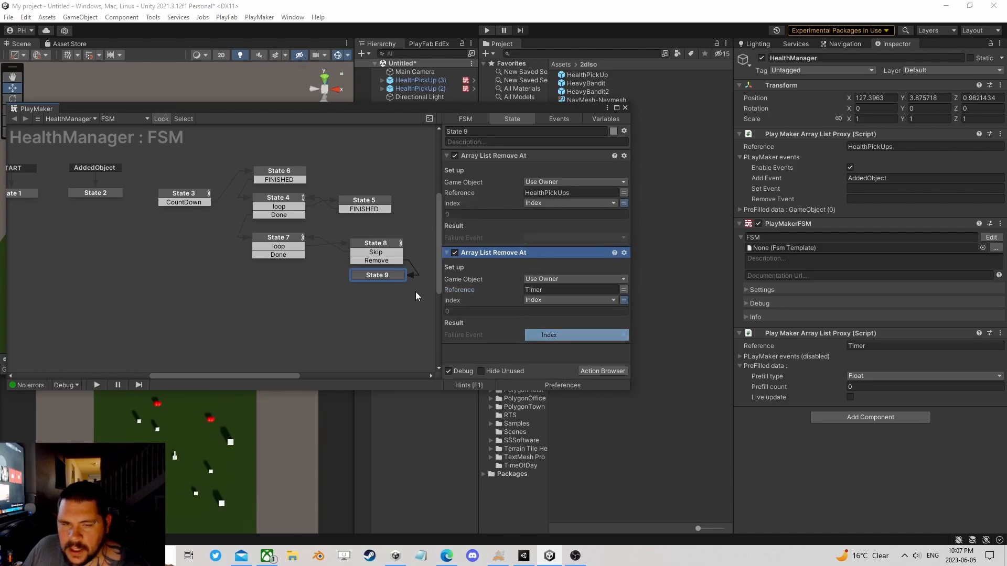
{"action": "left_click", "coordinate": [291, 237]}
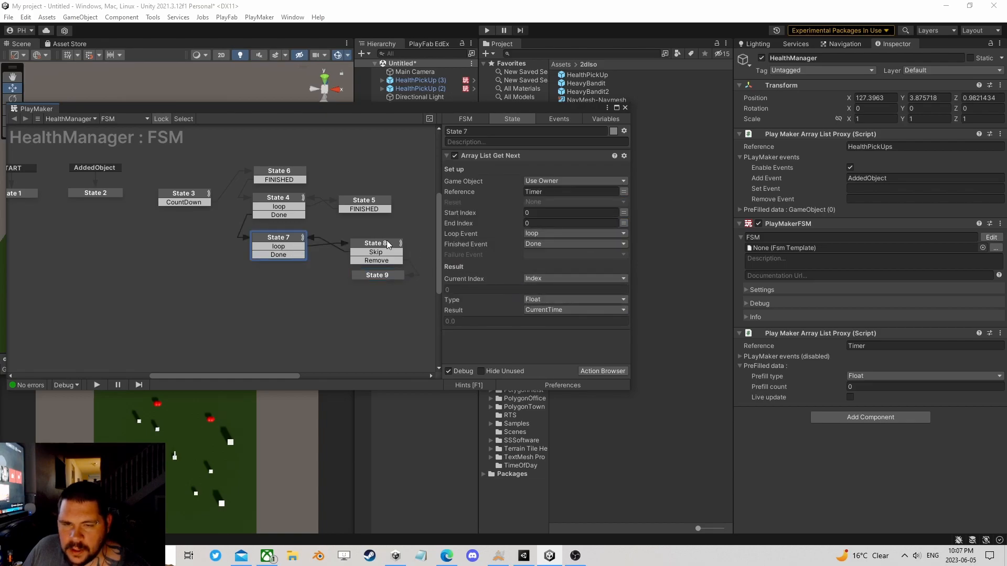
{"action": "left_click", "coordinate": [370, 277]}
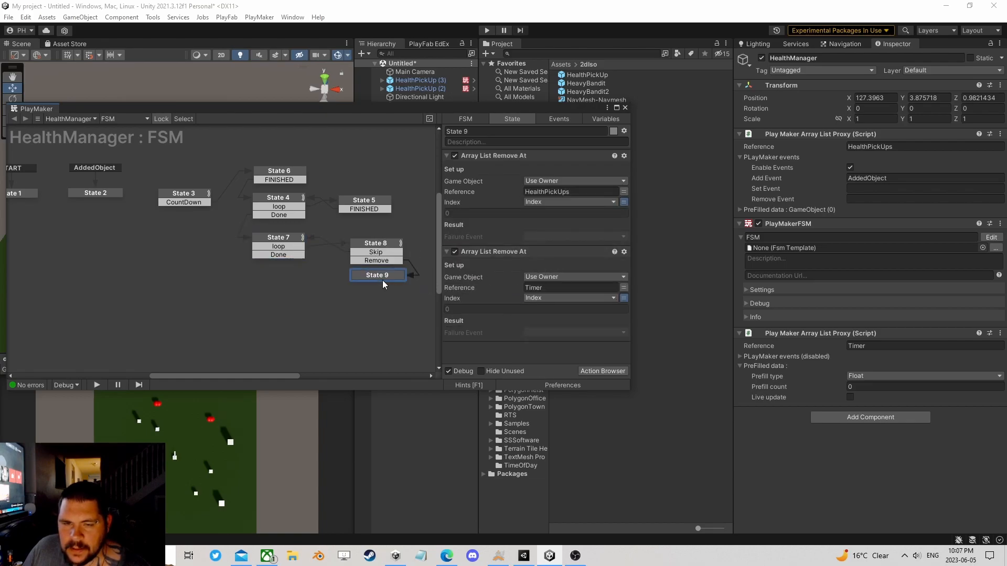
Step: Link State 9's FINISHED transition back to State 7 and State 7's Done transition to a new State 10
{"action": "left_click_drag", "start_coordinate": [377, 284], "coordinate": [283, 238]}
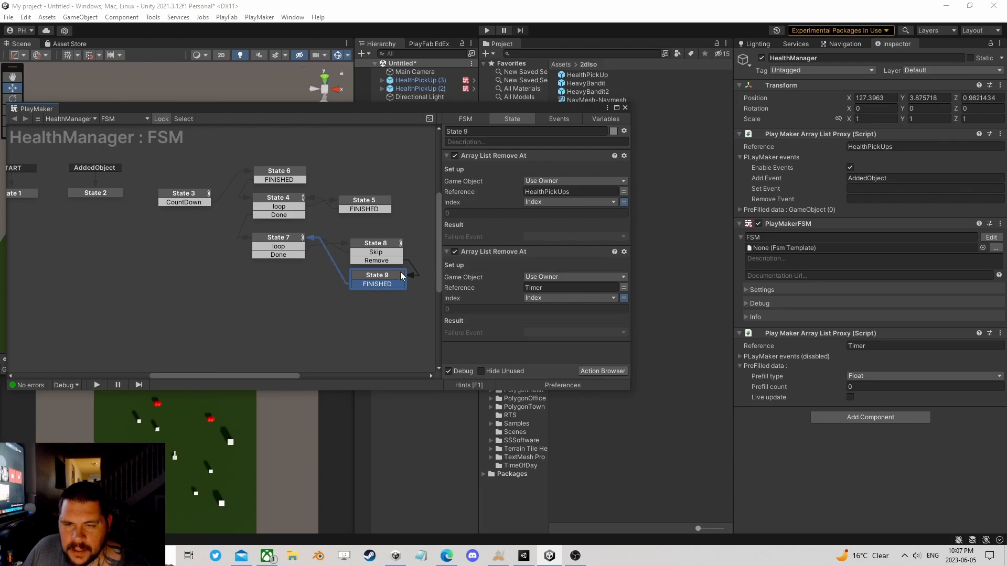
{"action": "left_click", "coordinate": [284, 258]}
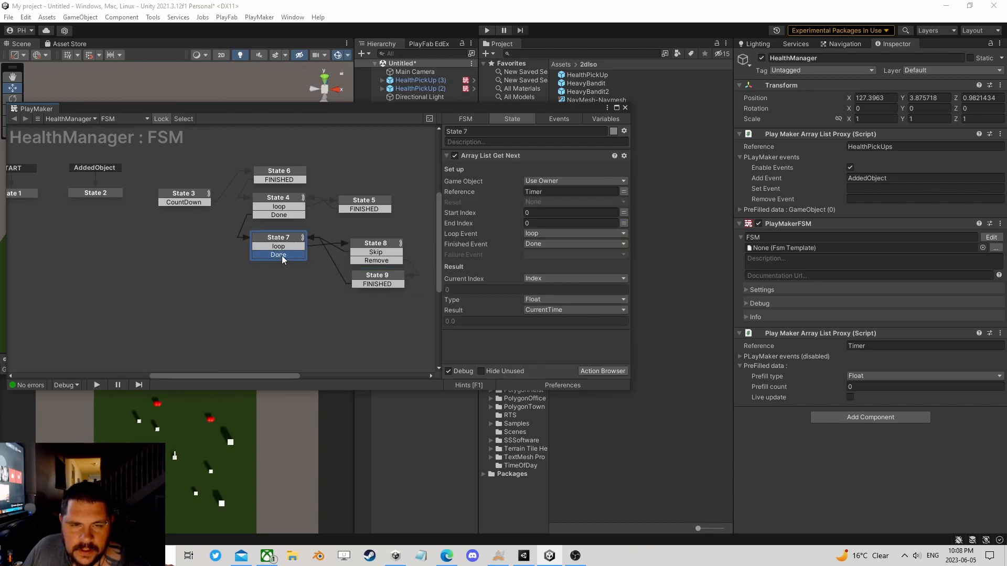
{"action": "left_click_drag", "start_coordinate": [263, 255], "coordinate": [181, 254]}
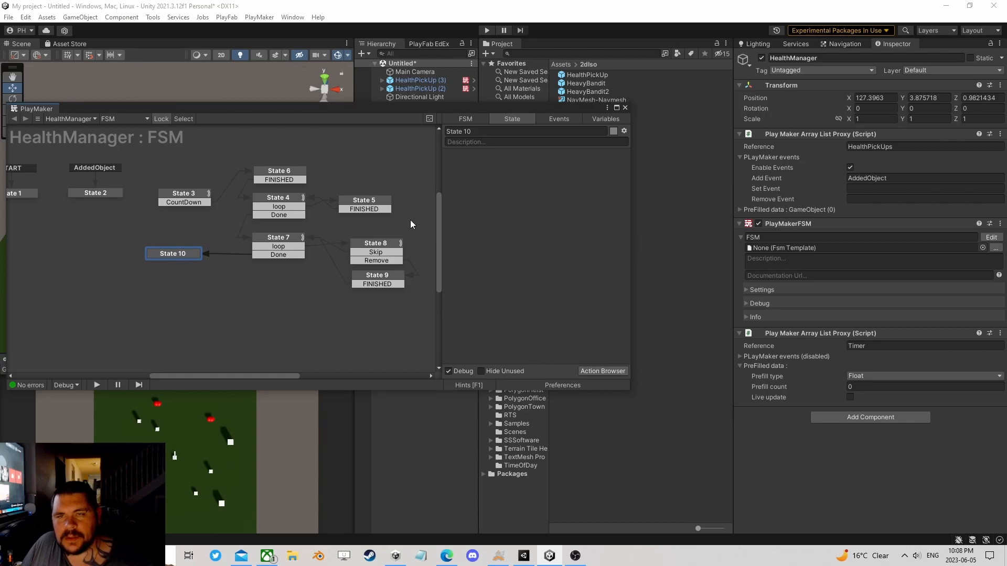
Step: Add a Next Frame Event action to State 10
{"action": "left_click", "coordinate": [590, 370]}
{"action": "type", "text": "next fra"}
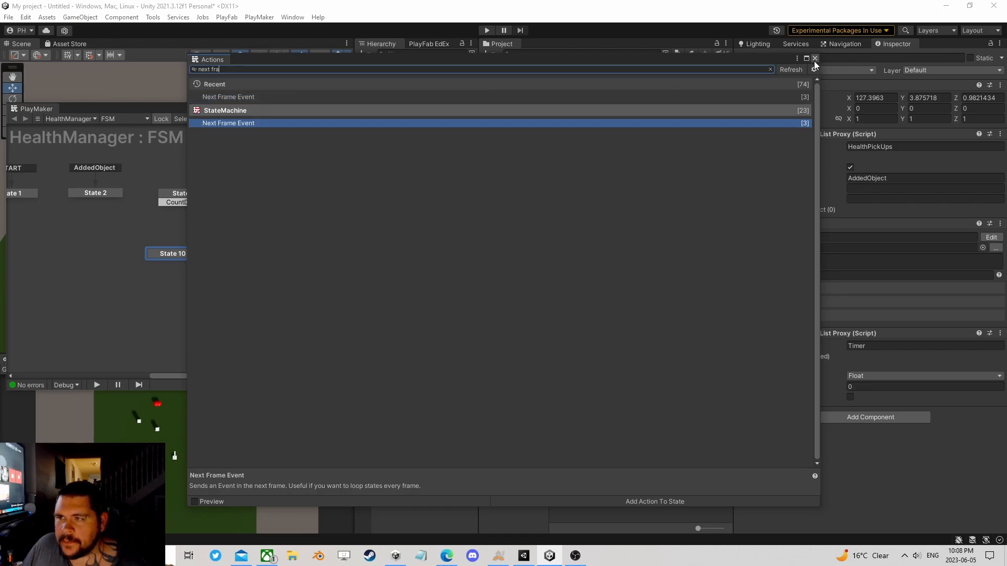
{"action": "key", "text": "Return"}
Step: Set State 10's Next Frame Event to send FINISHED, link that transition to State 3, and place State 10 just below State 3
{"action": "left_click", "coordinate": [545, 169]}
{"action": "left_click", "coordinate": [502, 226]}
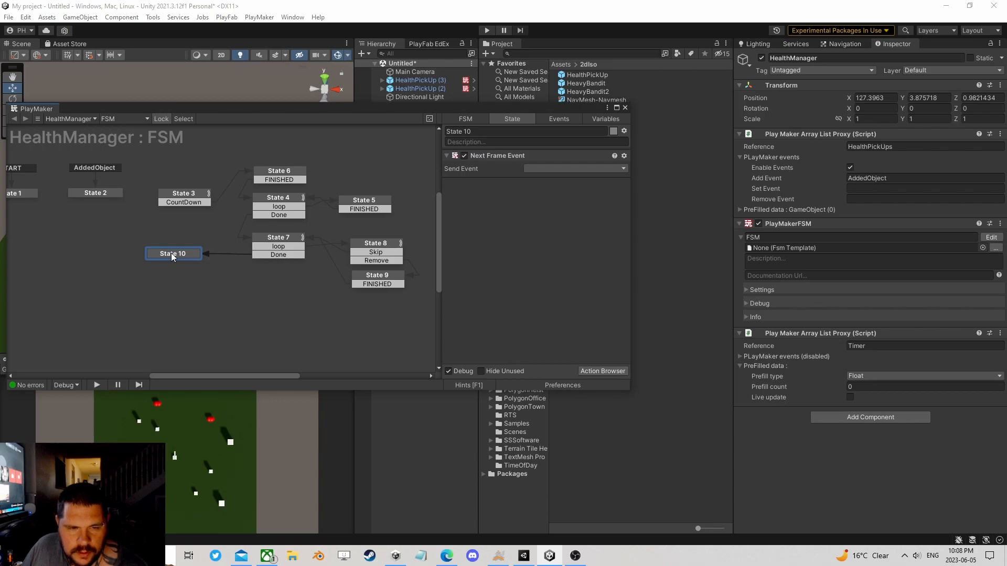
{"action": "left_click", "coordinate": [549, 168]}
{"action": "left_click", "coordinate": [555, 237]}
{"action": "left_click_drag", "start_coordinate": [181, 263], "coordinate": [175, 197]}
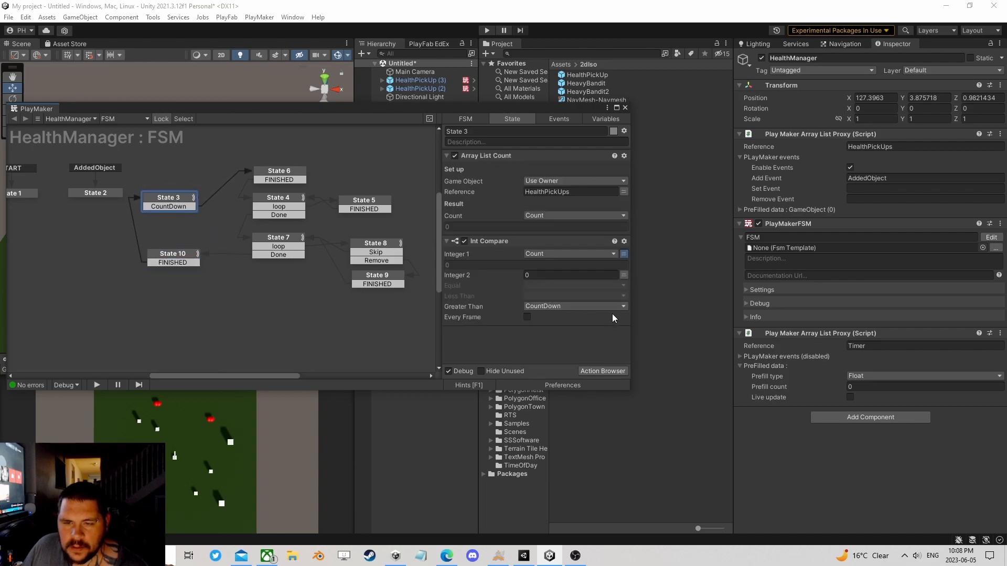
{"action": "middle_click_drag", "start_coordinate": [153, 246], "coordinate": [186, 248]}
{"action": "left_click_drag", "start_coordinate": [201, 258], "coordinate": [199, 239]}
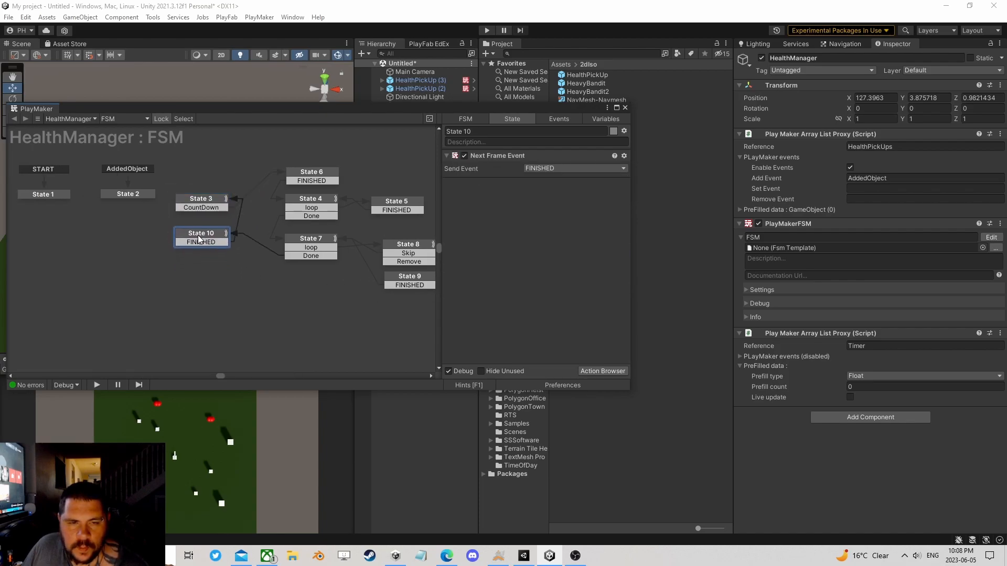
Step: Set the Equal event of State 3's Int Compare to Skip and link a Skip transition from State 3 to a new State 11
{"action": "left_click", "coordinate": [200, 199]}
{"action": "left_click", "coordinate": [559, 285]}
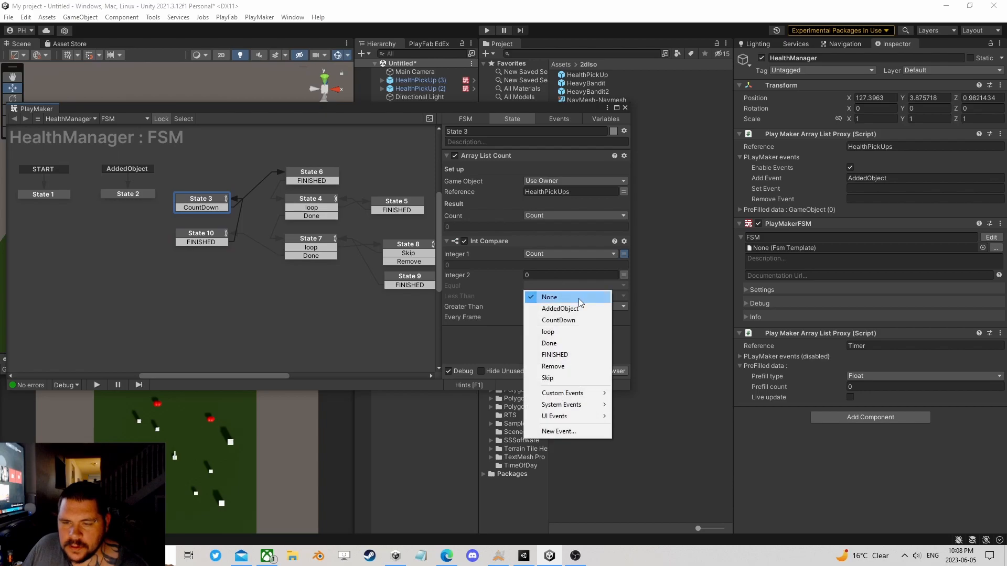
{"action": "left_click", "coordinate": [559, 378]}
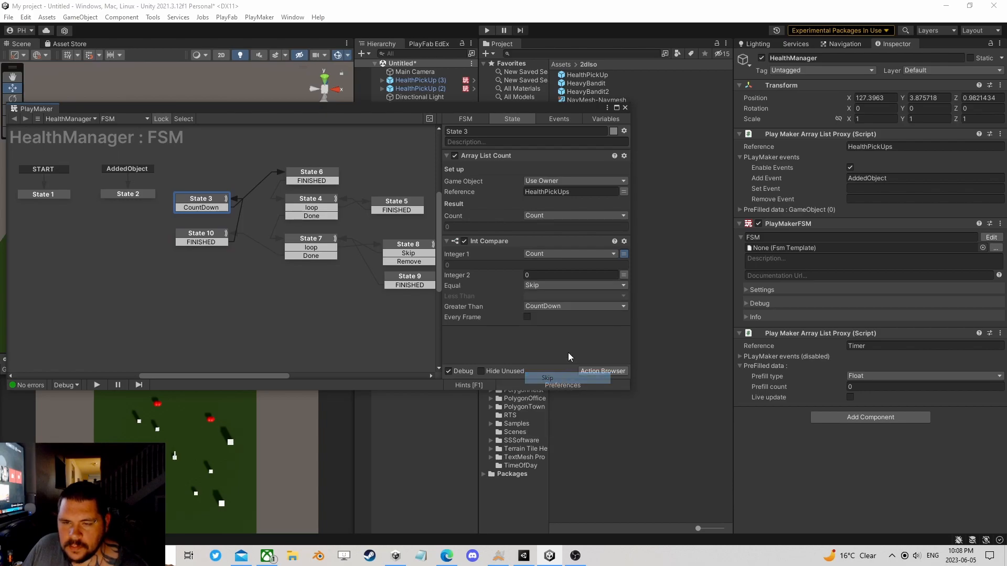
{"action": "right_click", "coordinate": [215, 209]}
{"action": "mouse_move", "coordinate": [246, 204]}
{"action": "left_click", "coordinate": [357, 275]}
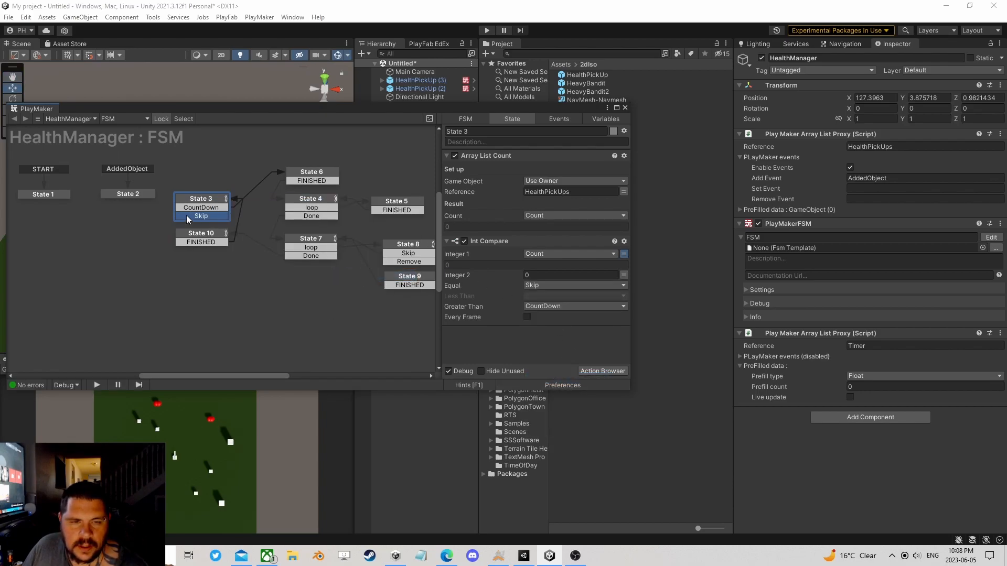
{"action": "left_click_drag", "start_coordinate": [180, 216], "coordinate": [210, 237]}
Step: Link State 2's FINISHED transition to State 3 and position State 2 directly above State 3
{"action": "left_click", "coordinate": [224, 198], "text": "ctrl"}
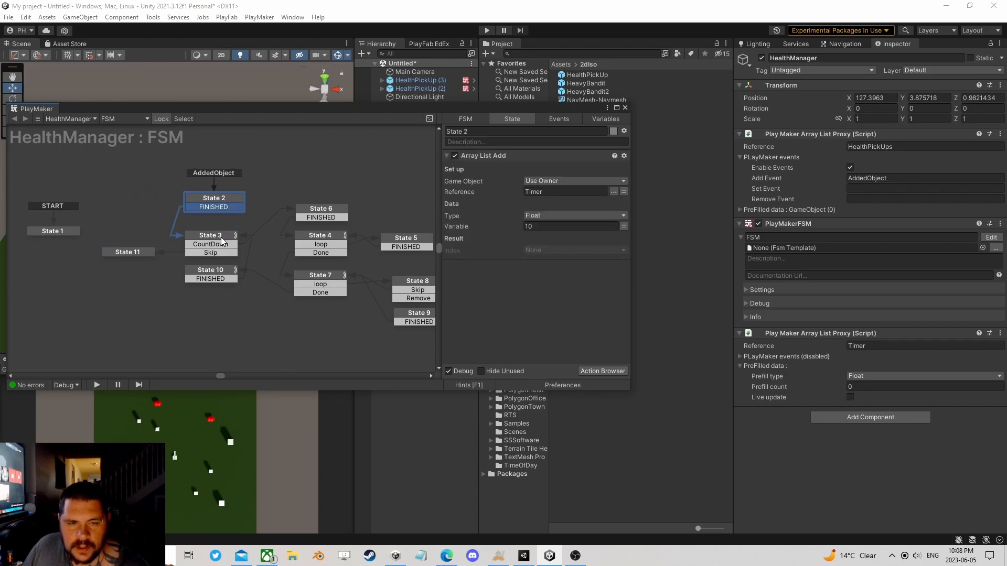
{"action": "left_click_drag", "start_coordinate": [225, 198], "coordinate": [221, 206]}
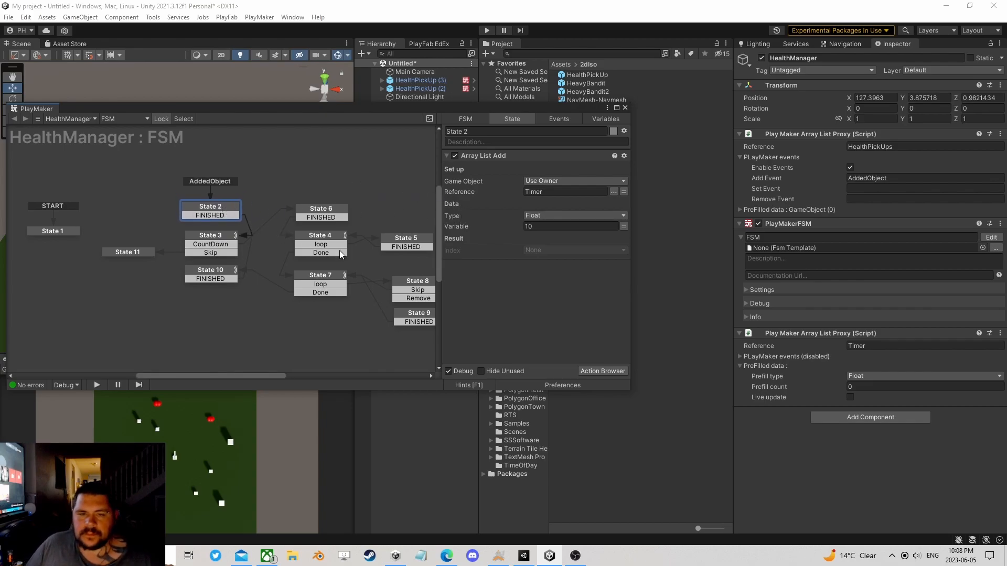
{"action": "scroll", "coordinate": [386, 212], "scroll_direction": "down", "scroll_amount": 2, "text": "ctrl"}
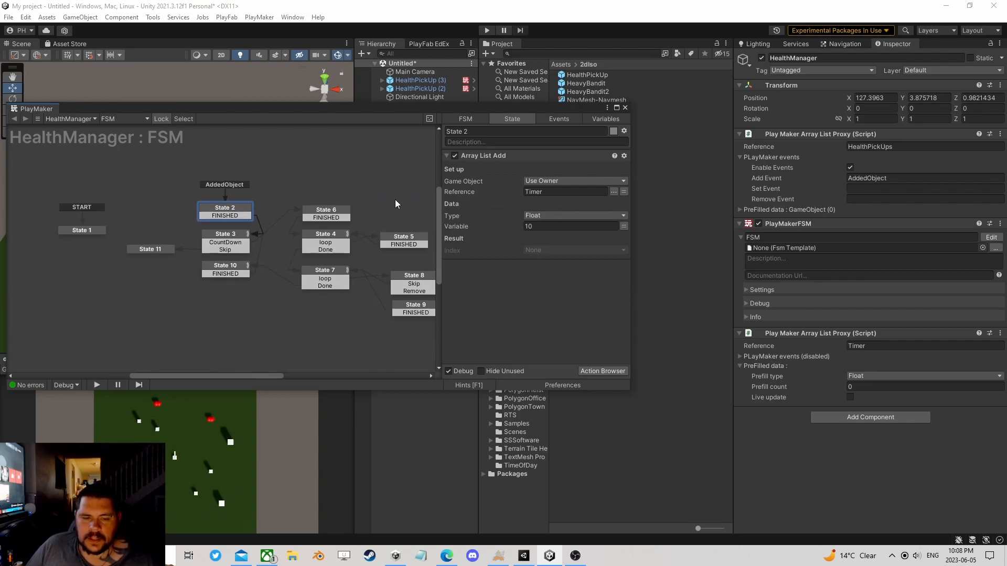
Step: Run the scene and move the player into a health pickup while watching the HealthManager FSM
{"action": "left_click", "coordinate": [487, 31]}
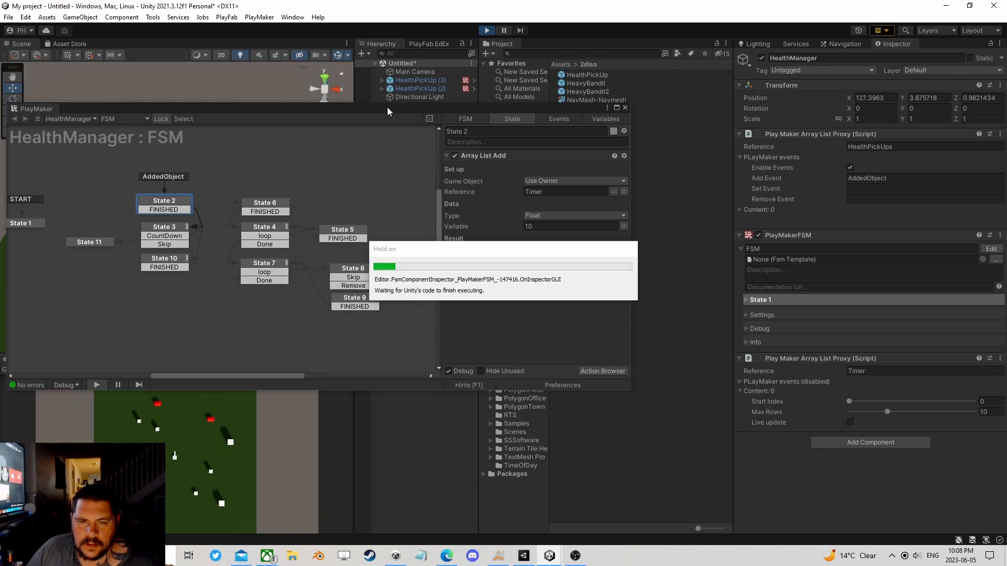
{"action": "left_click_drag", "start_coordinate": [378, 109], "coordinate": [704, 128]}
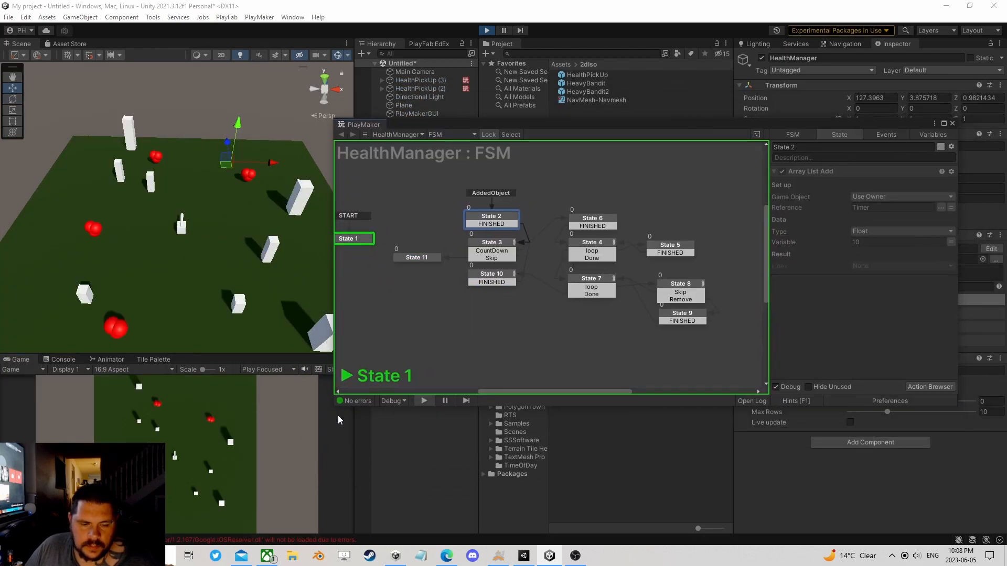
{"action": "key", "text": "w"}
{"action": "key", "text": "d"}
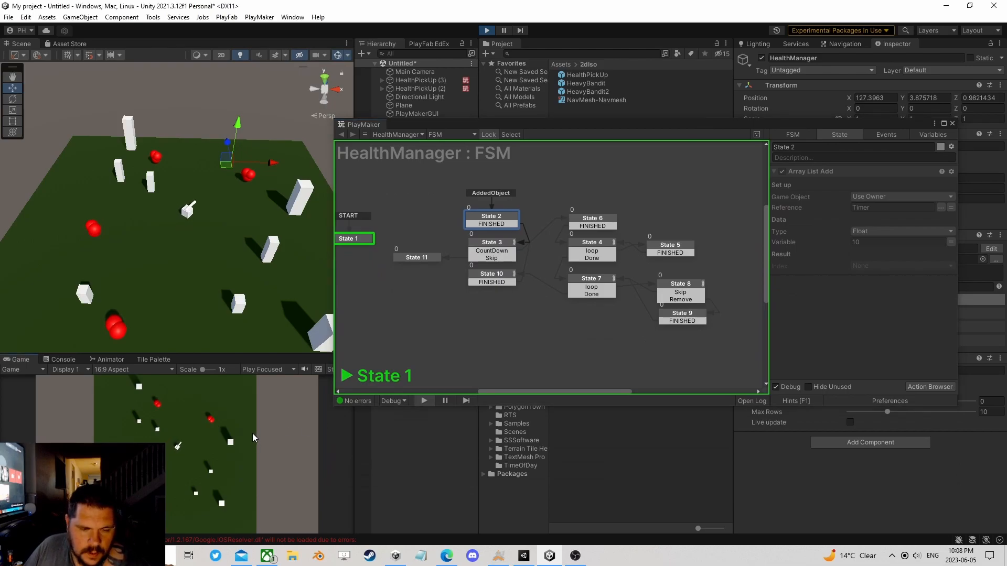
{"action": "key", "text": "w"}
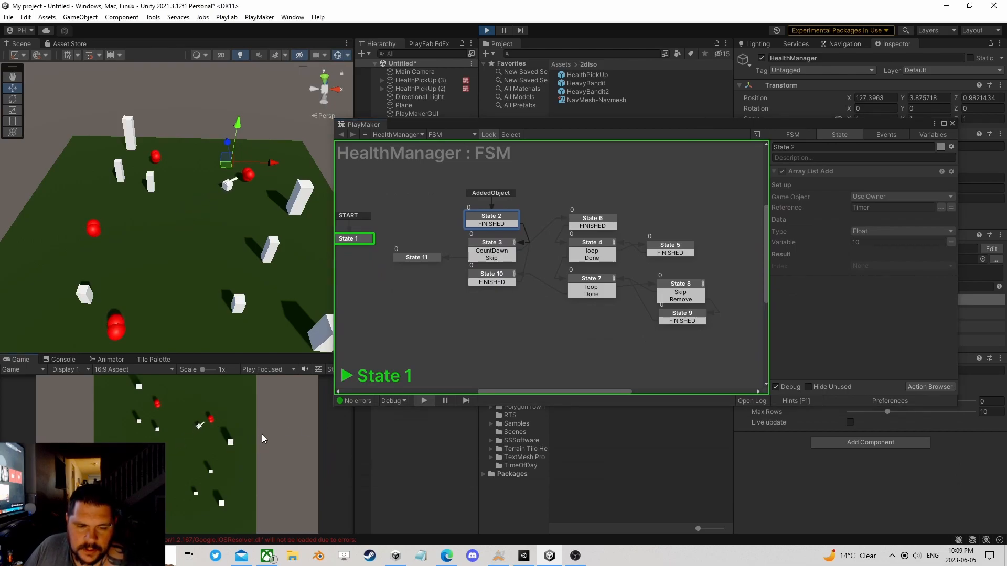
{"action": "key", "text": "a"}
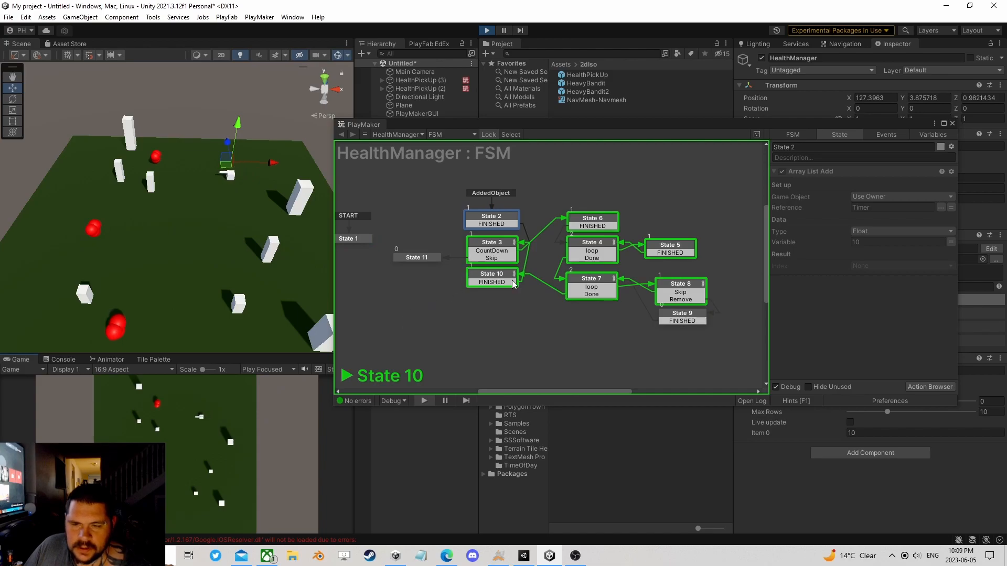
Step: Pause the game to examine State 5's Float Subtract, stop play mode, and review the actions in States 6 and 4
{"action": "left_click", "coordinate": [504, 31]}
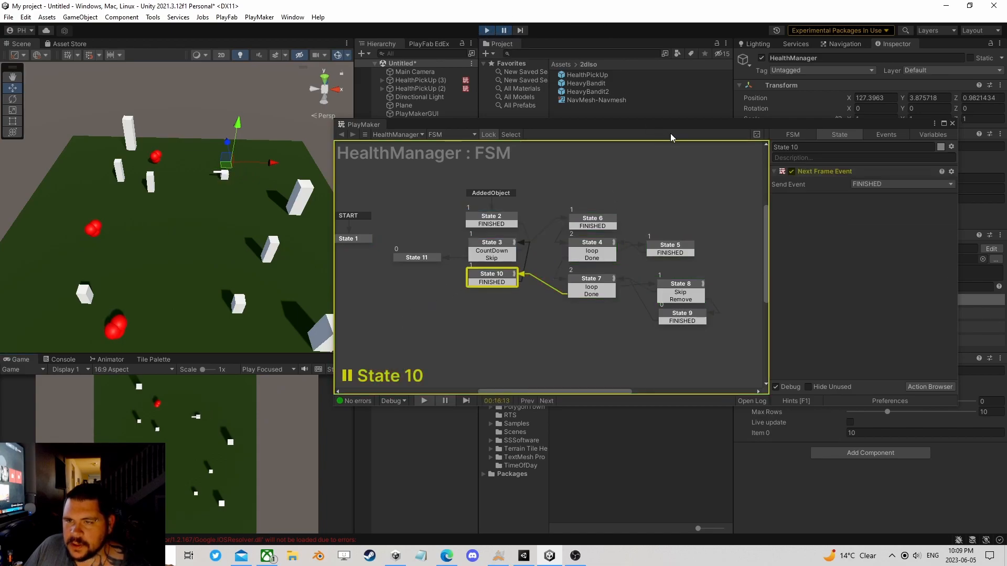
{"action": "left_click_drag", "start_coordinate": [693, 124], "coordinate": [430, 176]}
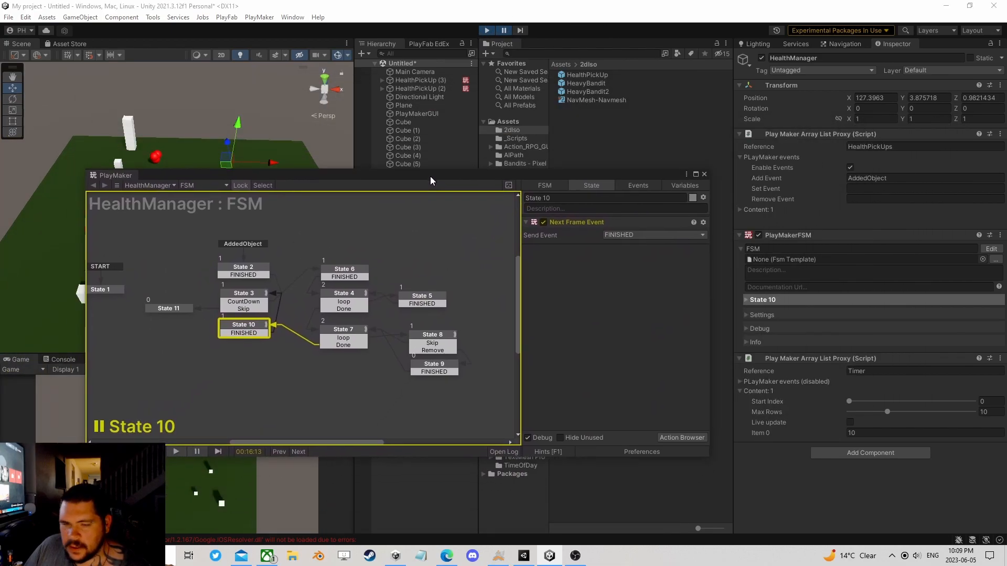
{"action": "left_click", "coordinate": [420, 303]}
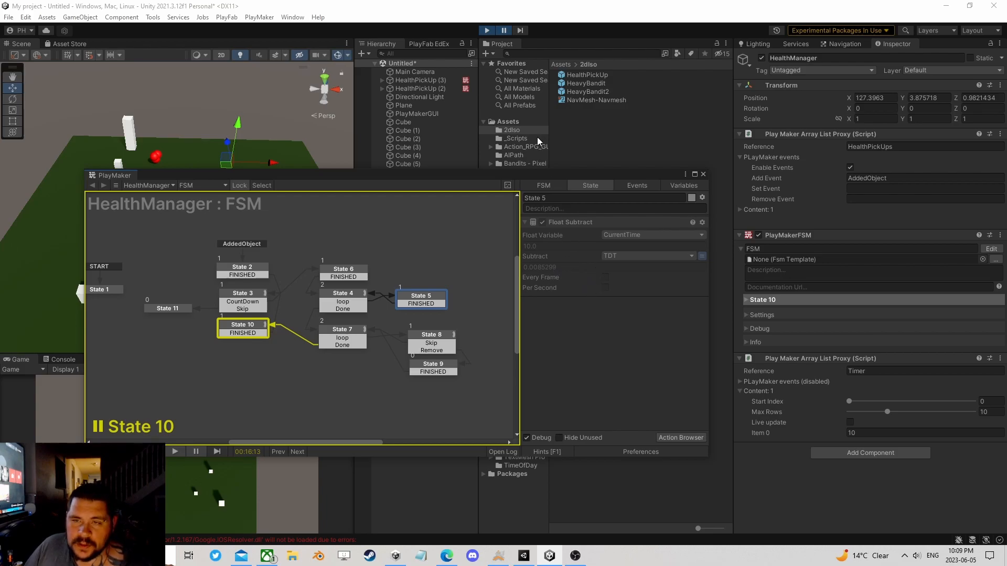
{"action": "left_click", "coordinate": [504, 30]}
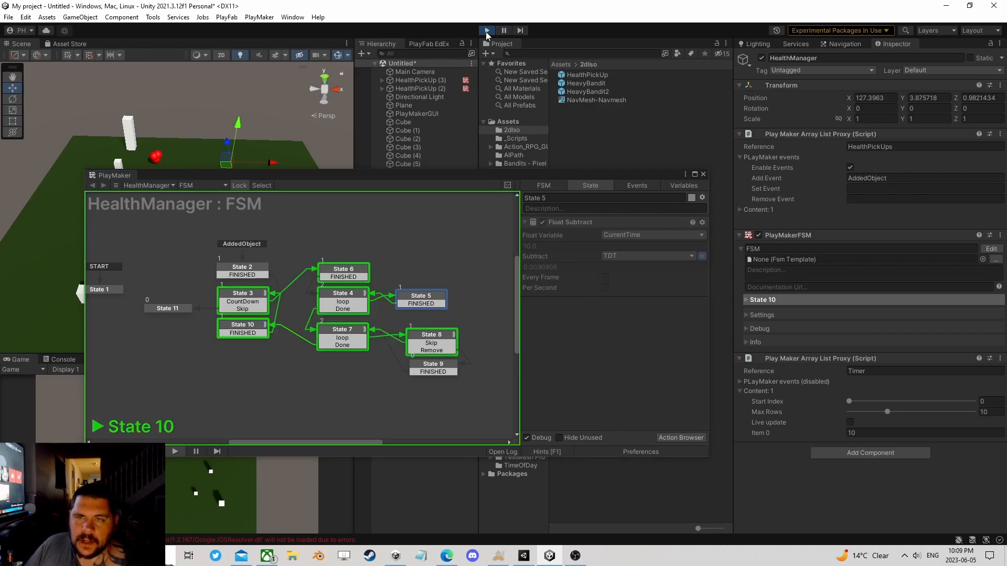
{"action": "left_click", "coordinate": [487, 30]}
{"action": "left_click", "coordinate": [351, 280]}
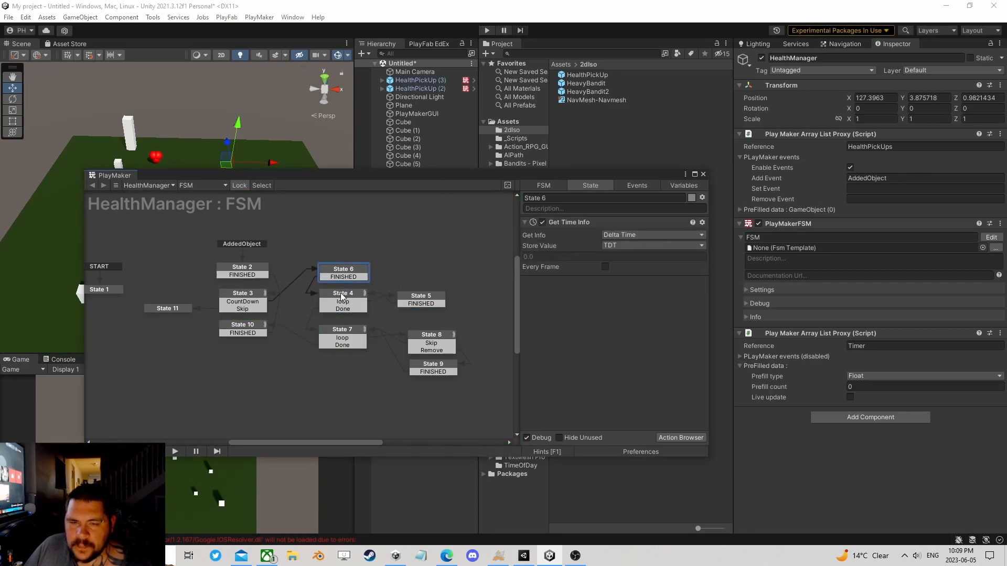
{"action": "left_click", "coordinate": [341, 297]}
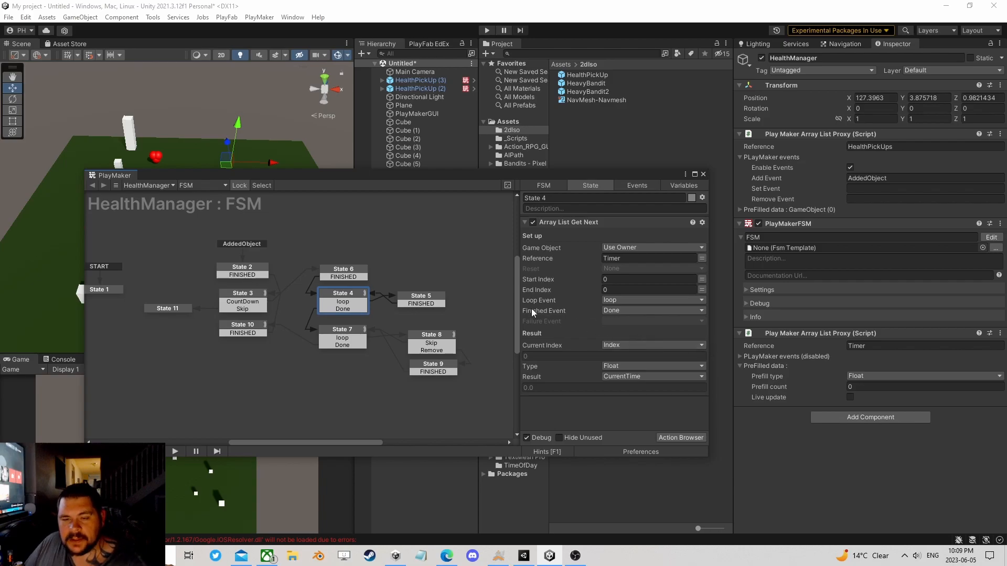
Step: Add an Array List Set action to State 5
{"action": "left_click", "coordinate": [426, 298]}
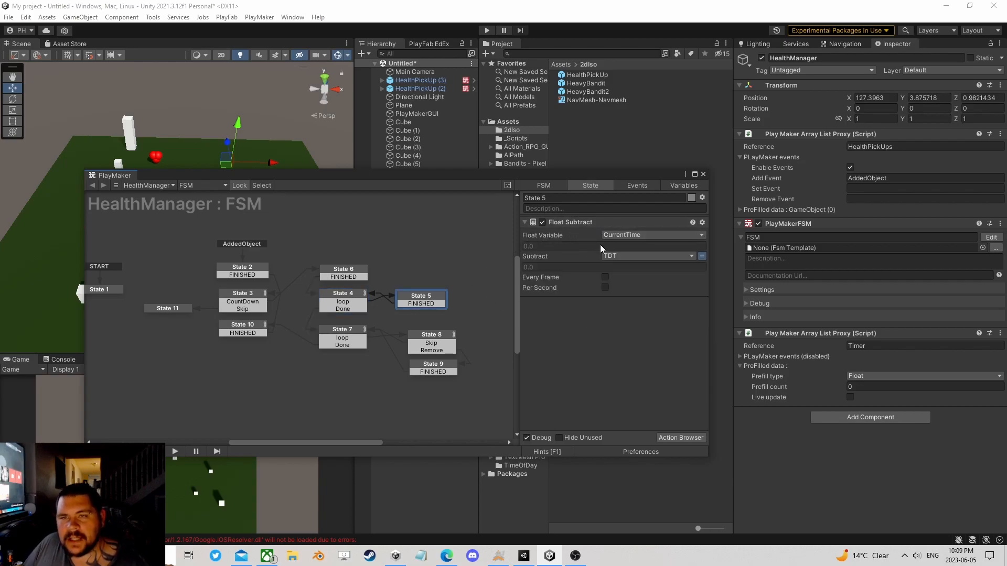
{"action": "left_click", "coordinate": [668, 436]}
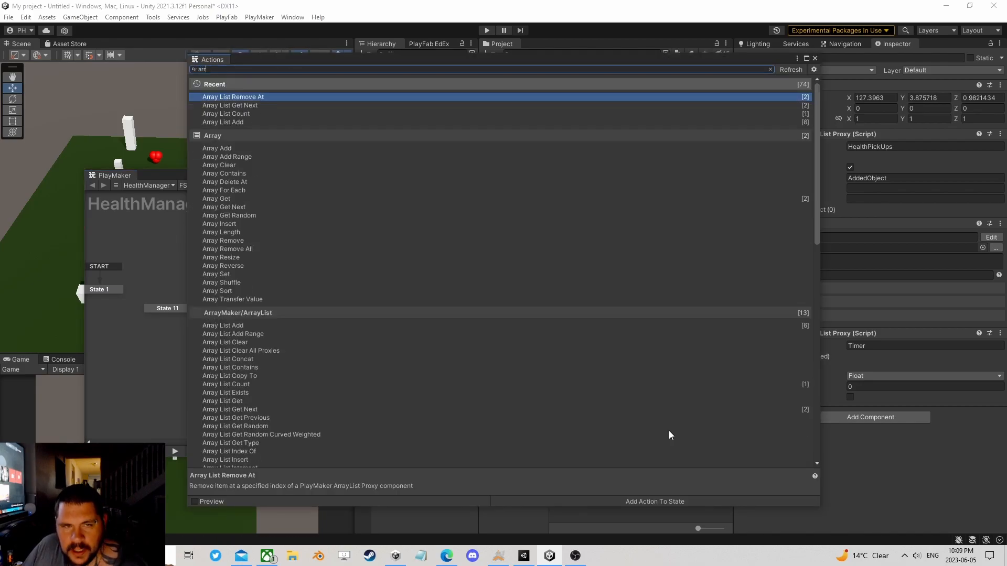
{"action": "type", "text": "a"}
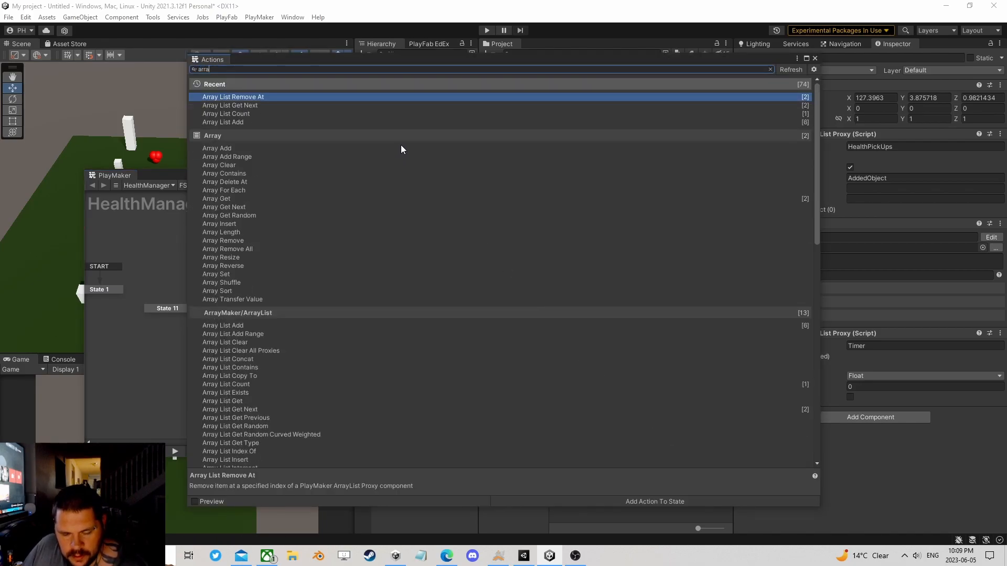
{"action": "type", "text": "y list"}
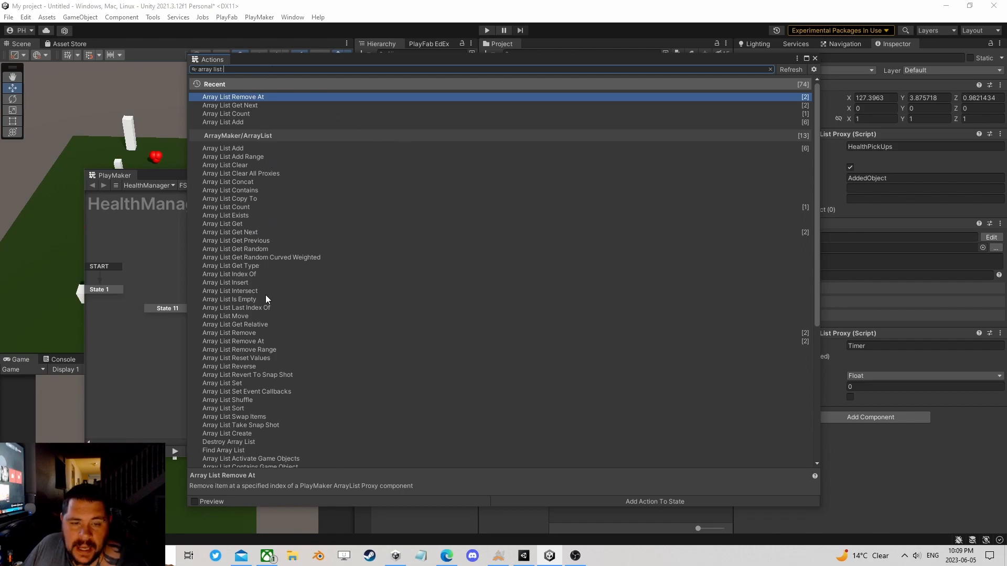
{"action": "double_click", "coordinate": [259, 384]}
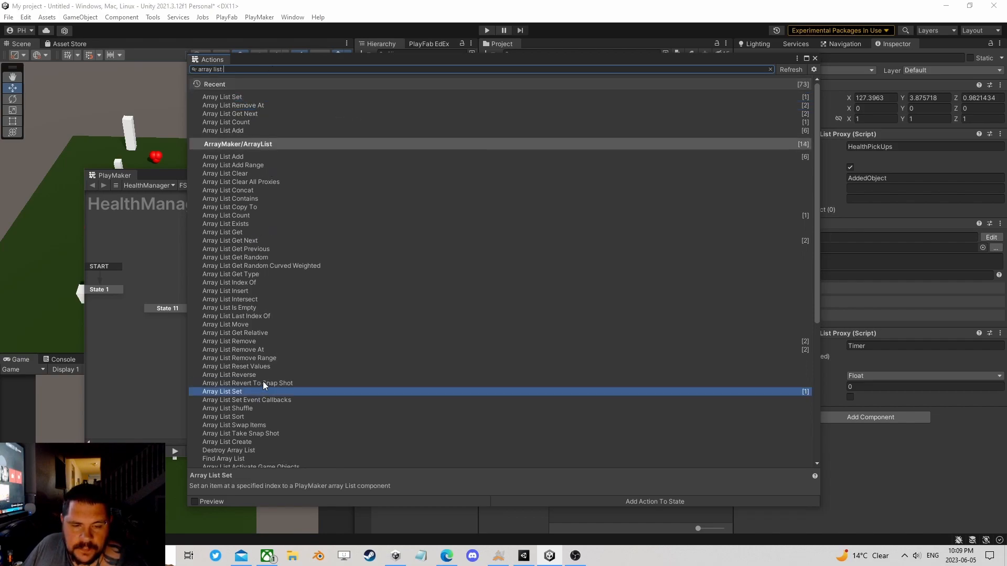
{"action": "left_click", "coordinate": [815, 59]}
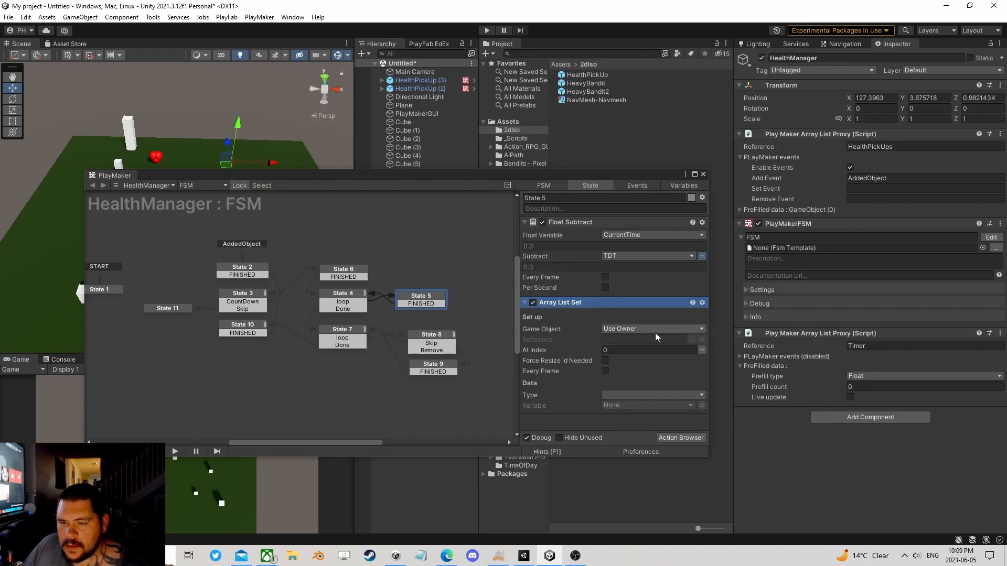
Step: Set the Array List Set reference in State 5 to Timer and its At Index to the Index variable
{"action": "left_click", "coordinate": [876, 347]}
{"action": "key", "text": "ctrl+c"}
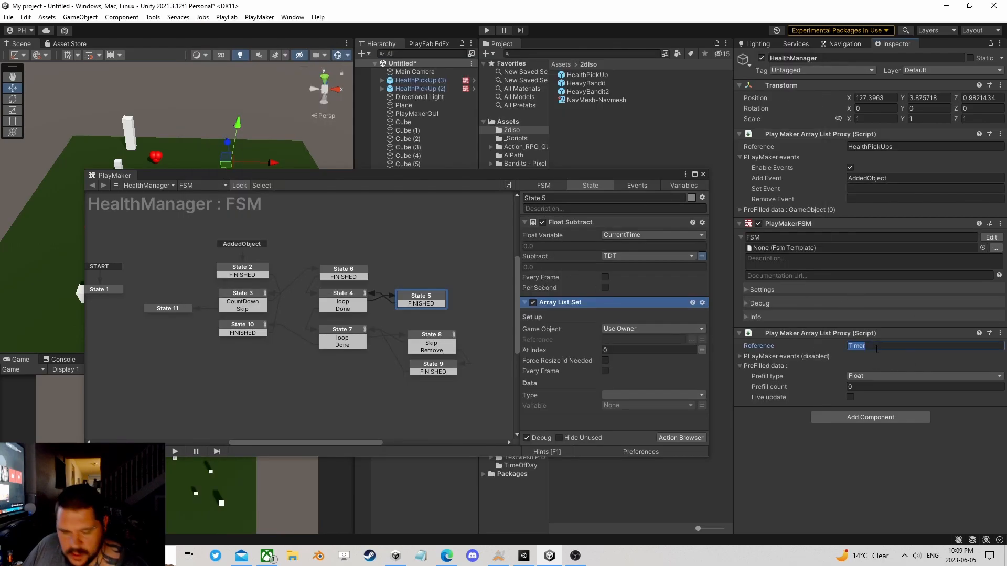
{"action": "left_click", "coordinate": [623, 338]}
{"action": "key", "text": "ctrl+v"}
{"action": "left_click", "coordinate": [701, 350]}
{"action": "left_click", "coordinate": [651, 348]}
{"action": "left_click", "coordinate": [633, 381]}
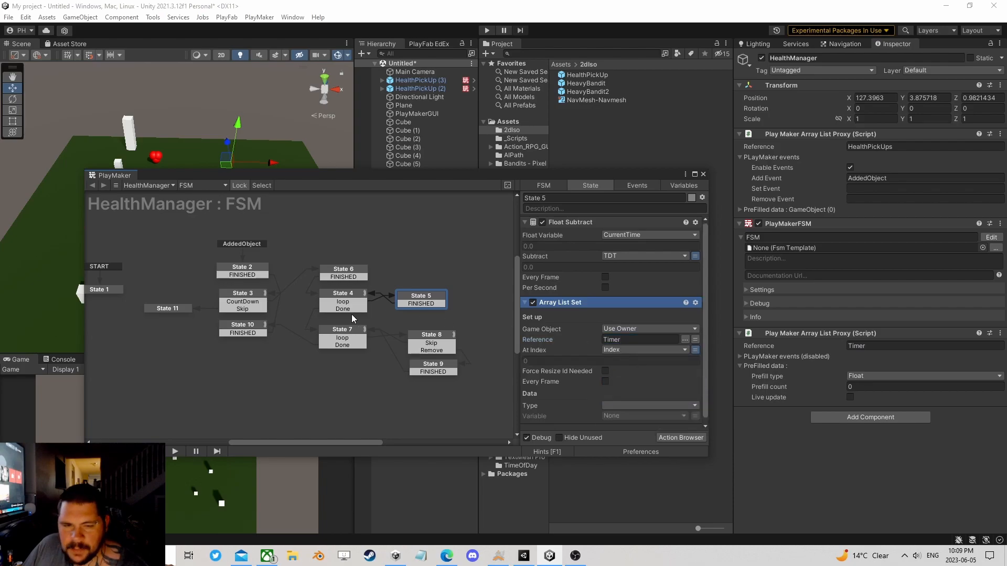
Step: Check State 4's Array List Get Next settings against the Array List Set data fields in State 5
{"action": "left_click", "coordinate": [344, 296]}
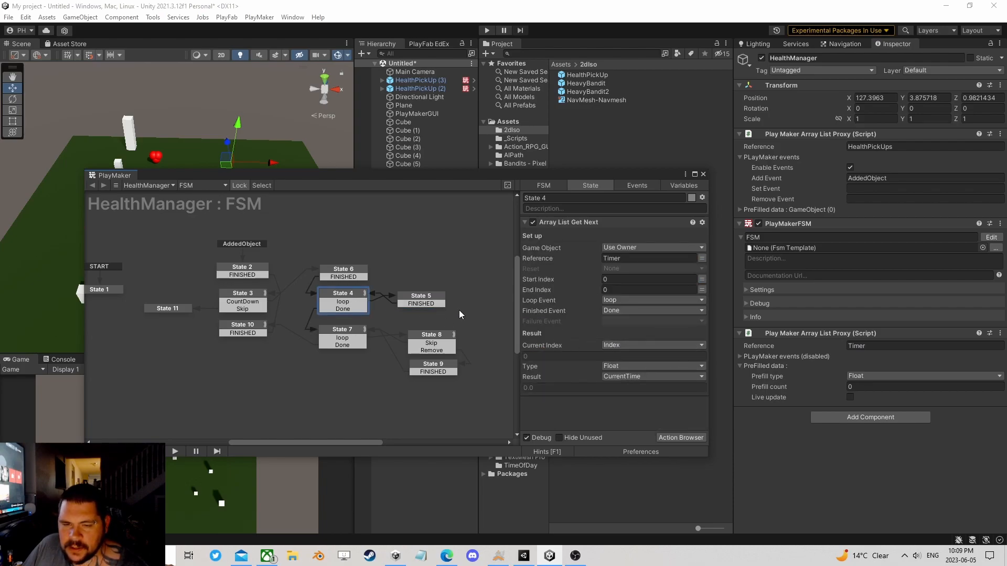
{"action": "left_click", "coordinate": [429, 300]}
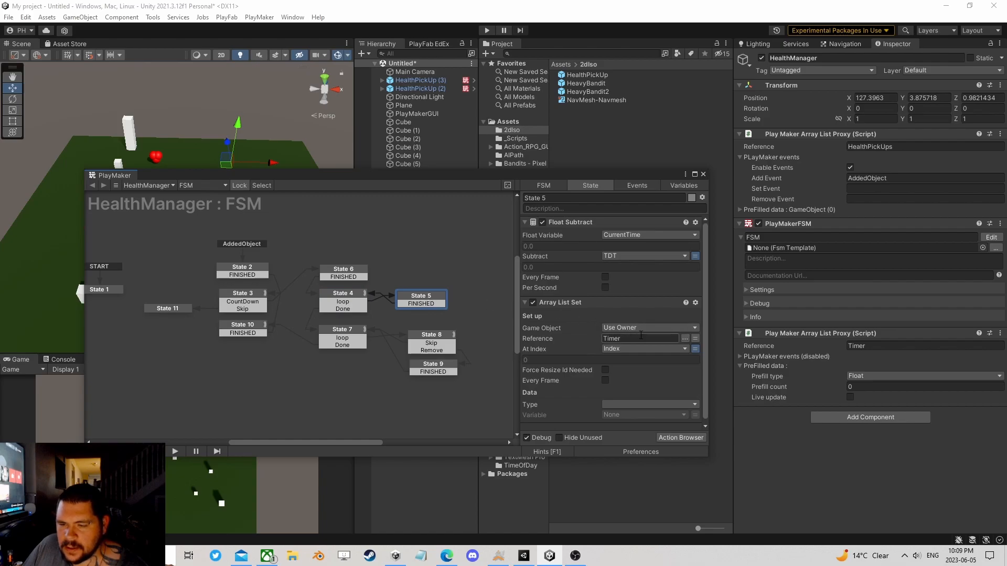
{"action": "scroll", "coordinate": [632, 344], "scroll_direction": "down", "scroll_amount": 1}
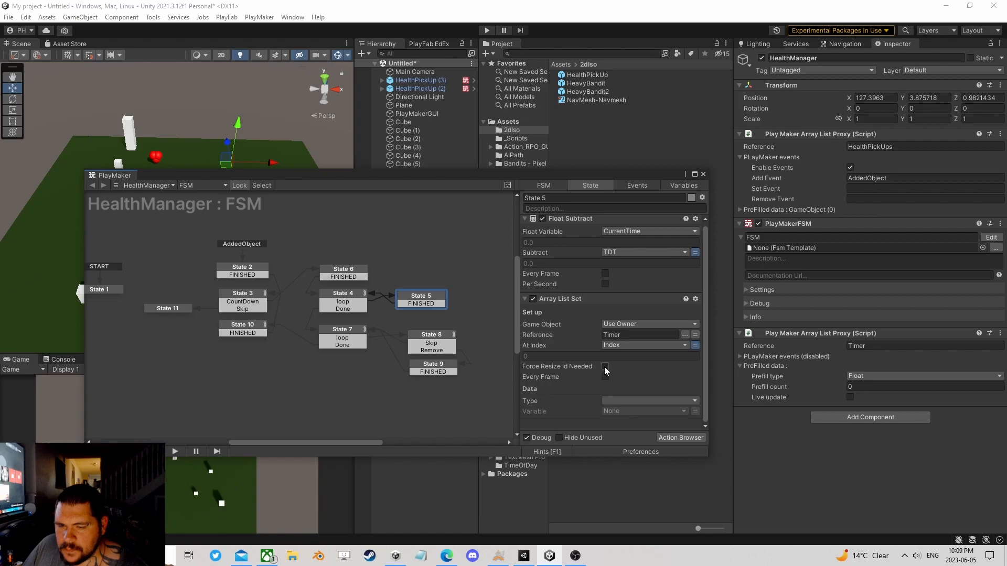
Step: Set the Array List Set data type in State 5 to Float and its variable to CurrentTime
{"action": "left_click", "coordinate": [633, 400]}
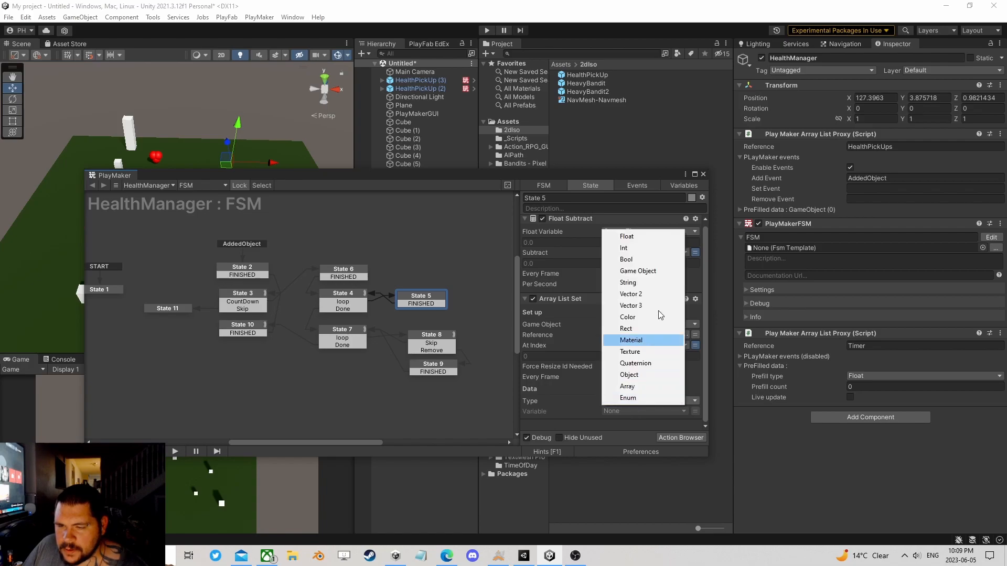
{"action": "left_click", "coordinate": [628, 232]}
{"action": "left_click", "coordinate": [695, 411]}
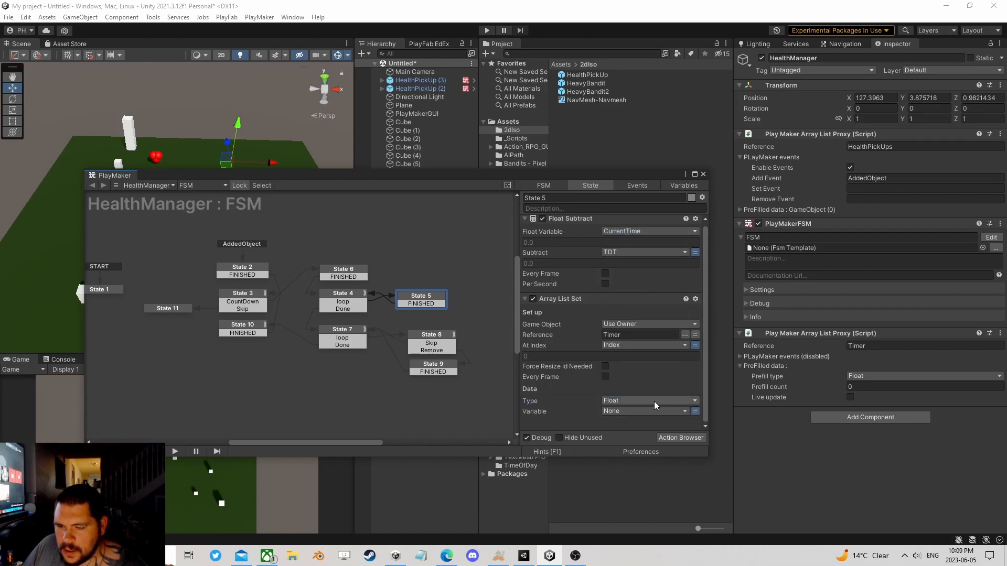
{"action": "left_click", "coordinate": [633, 410]}
{"action": "left_click", "coordinate": [642, 431]}
{"action": "scroll", "coordinate": [643, 389], "scroll_direction": "down", "scroll_amount": 1}
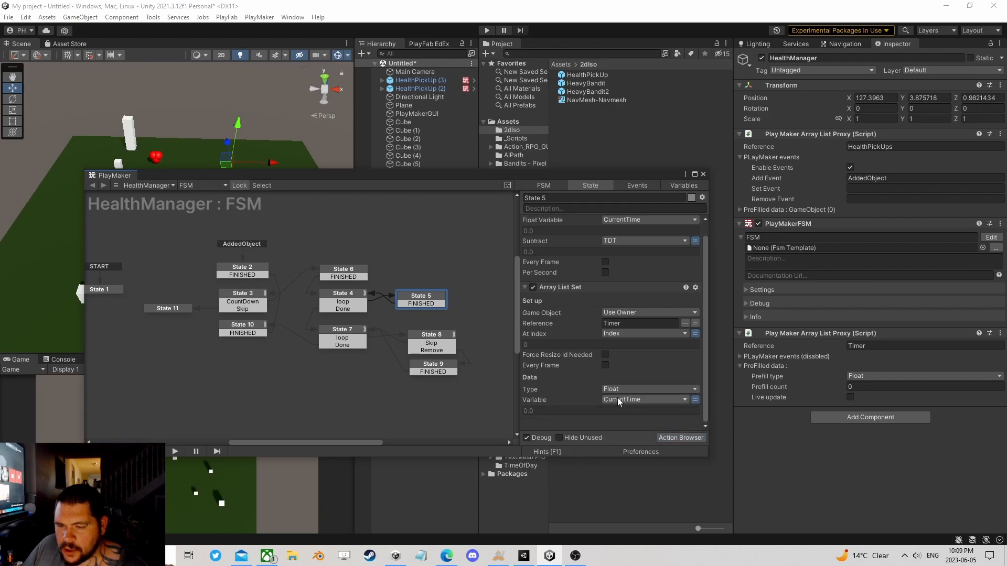
{"action": "scroll", "coordinate": [605, 270], "scroll_direction": "up", "scroll_amount": 1}
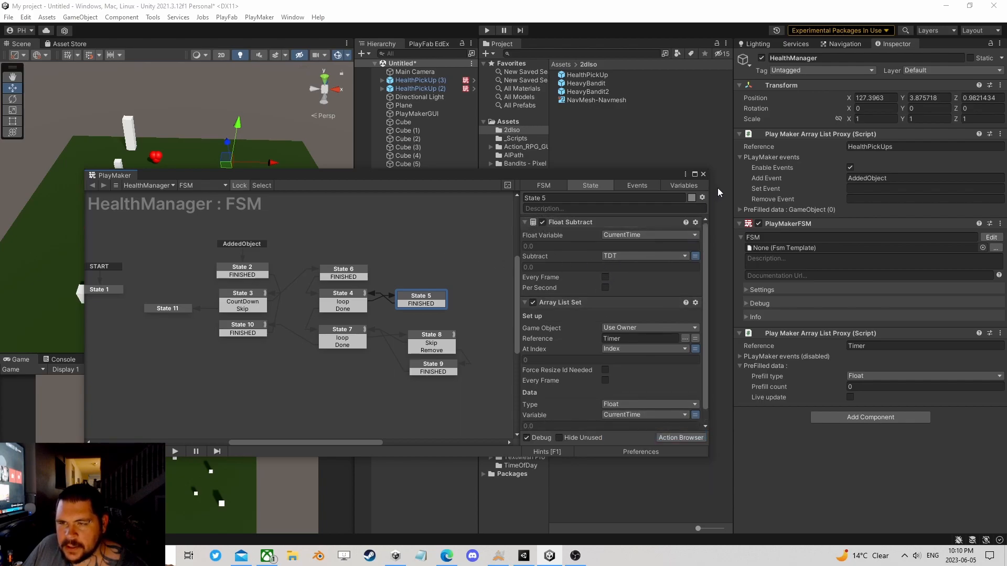
Step: Run the game, pausing and resuming it to examine the Timer list countdown and the HealthManager FSM flow, and stop play mode
{"action": "left_click_drag", "start_coordinate": [478, 169], "coordinate": [494, 209]}
{"action": "left_click", "coordinate": [483, 30]}
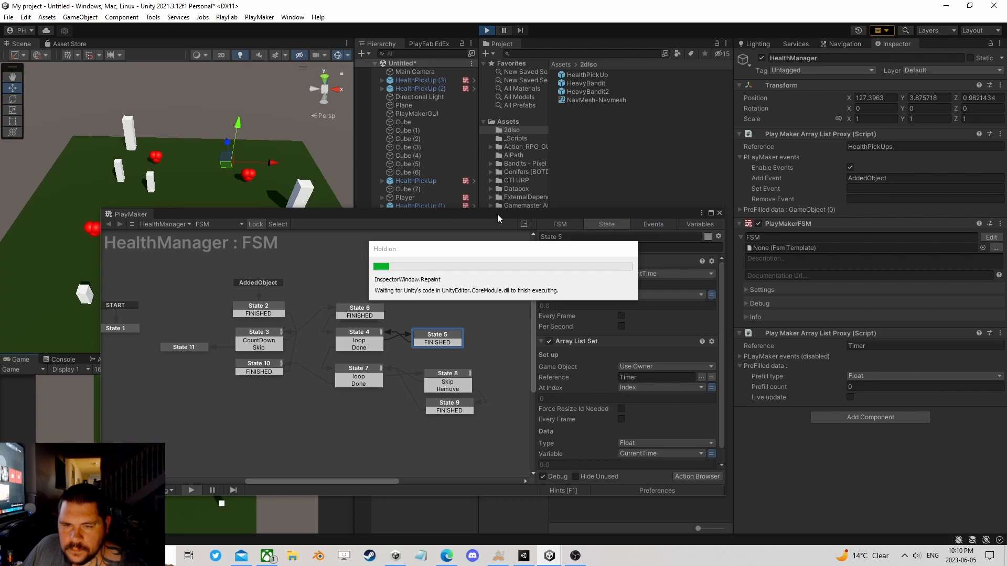
{"action": "mouse_move", "coordinate": [440, 218]}
{"action": "left_mouse_down"}
{"action": "mouse_move", "coordinate": [530, 279]}
{"action": "mouse_move", "coordinate": [541, 228]}
{"action": "left_mouse_up"}
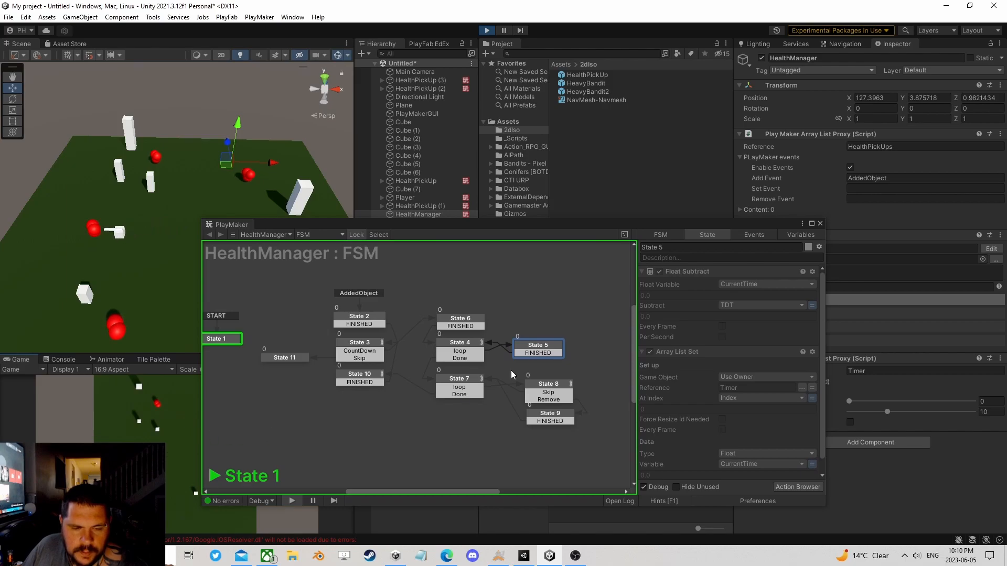
{"action": "left_click", "coordinate": [504, 30]}
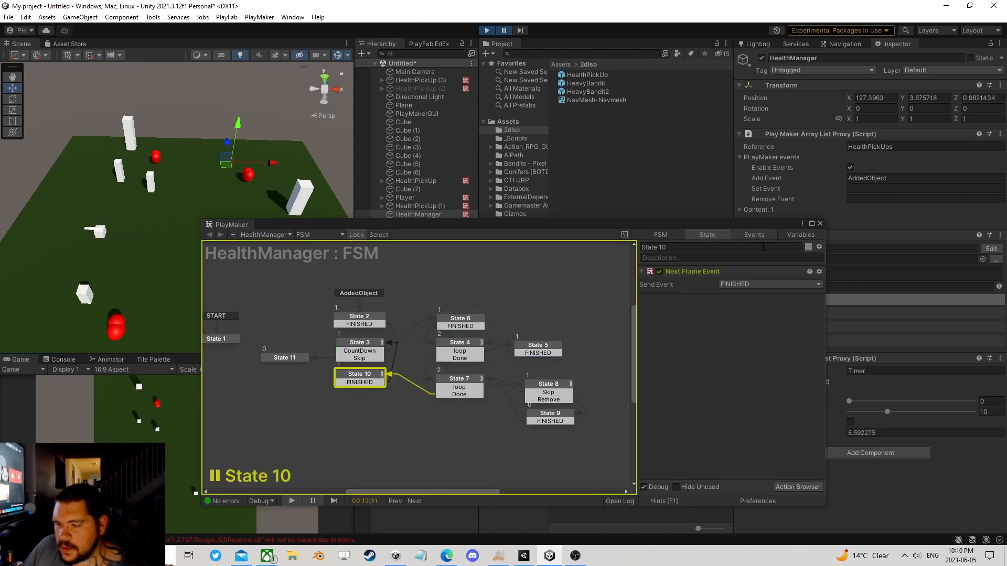
{"action": "left_click_drag", "start_coordinate": [734, 224], "coordinate": [574, 158]}
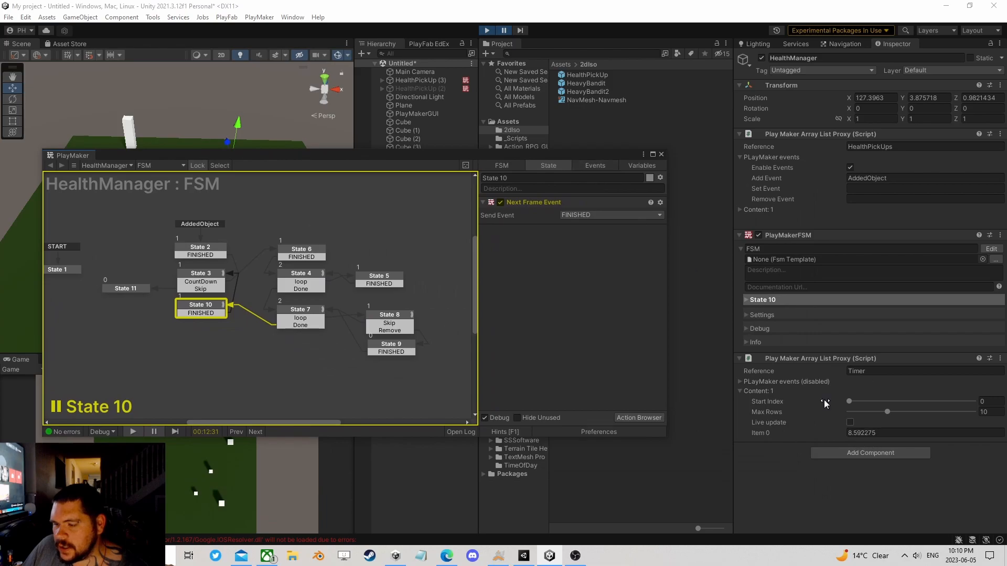
{"action": "left_click", "coordinate": [504, 30]}
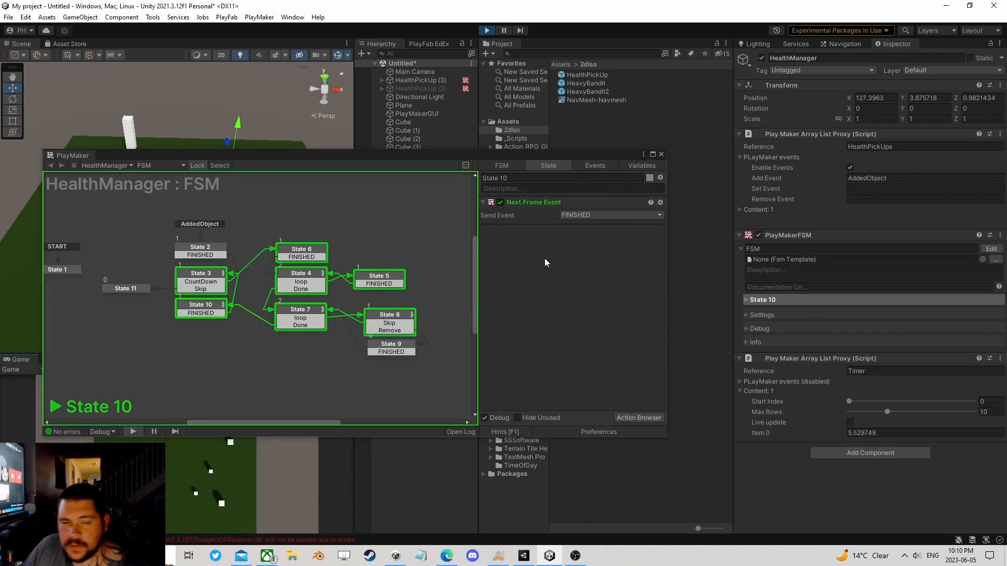
{"action": "left_click_drag", "start_coordinate": [301, 156], "coordinate": [398, 135]}
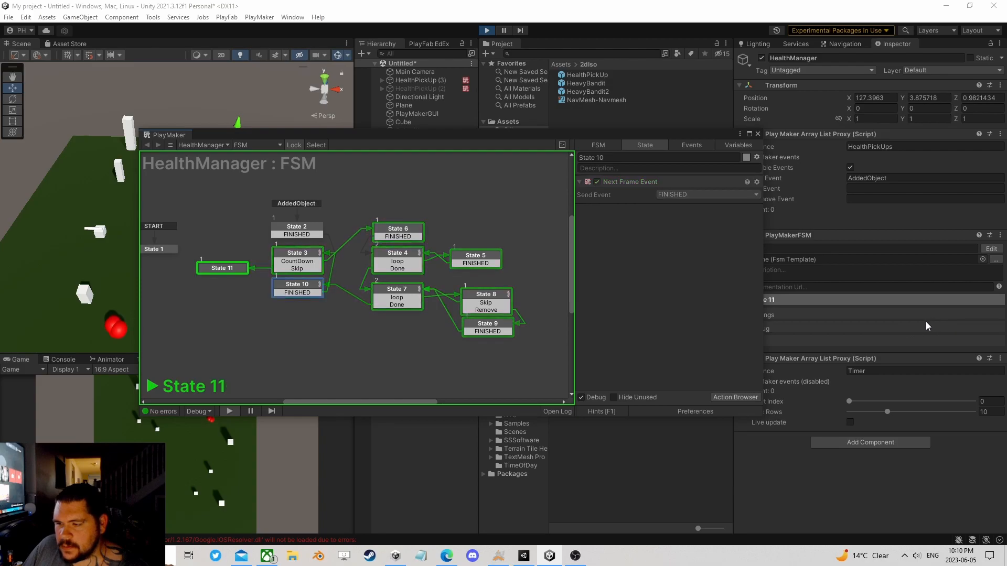
{"action": "left_click_drag", "start_coordinate": [516, 146], "coordinate": [399, 156]}
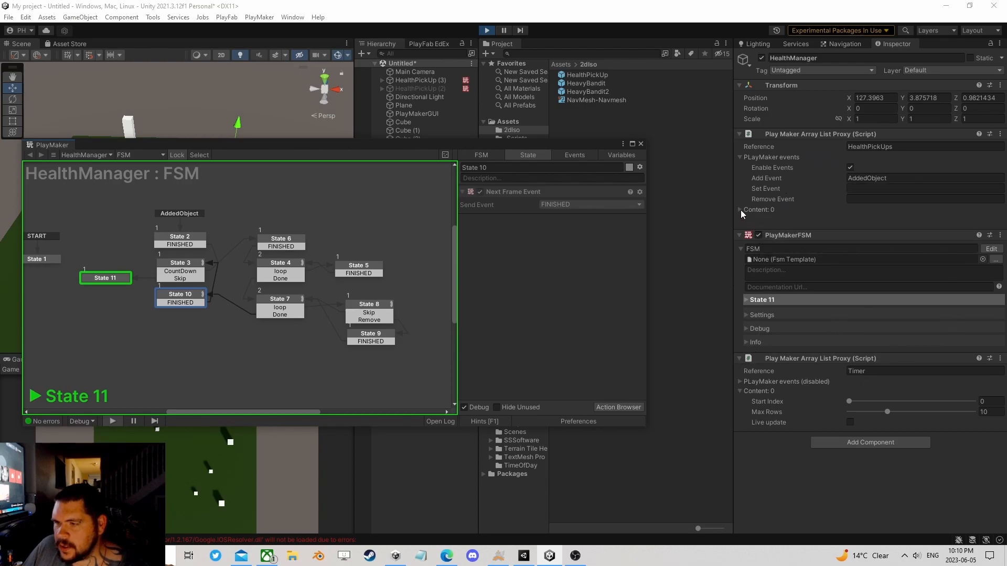
{"action": "left_click", "coordinate": [486, 31]}
Step: Move State 9 slightly down in the graph and add an Activate Game Object action to it
{"action": "left_click_drag", "start_coordinate": [308, 145], "coordinate": [431, 96]}
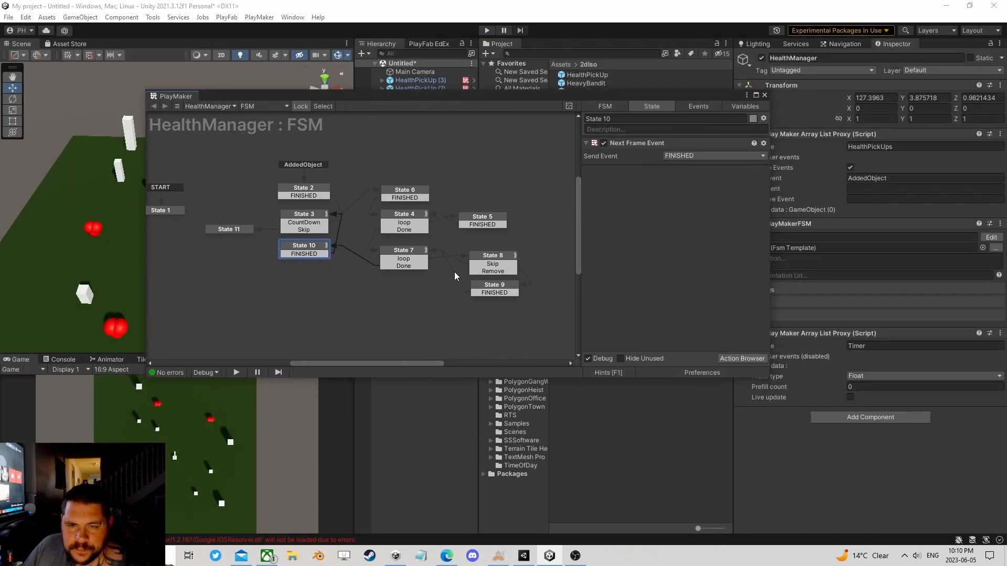
{"action": "left_click", "coordinate": [503, 291]}
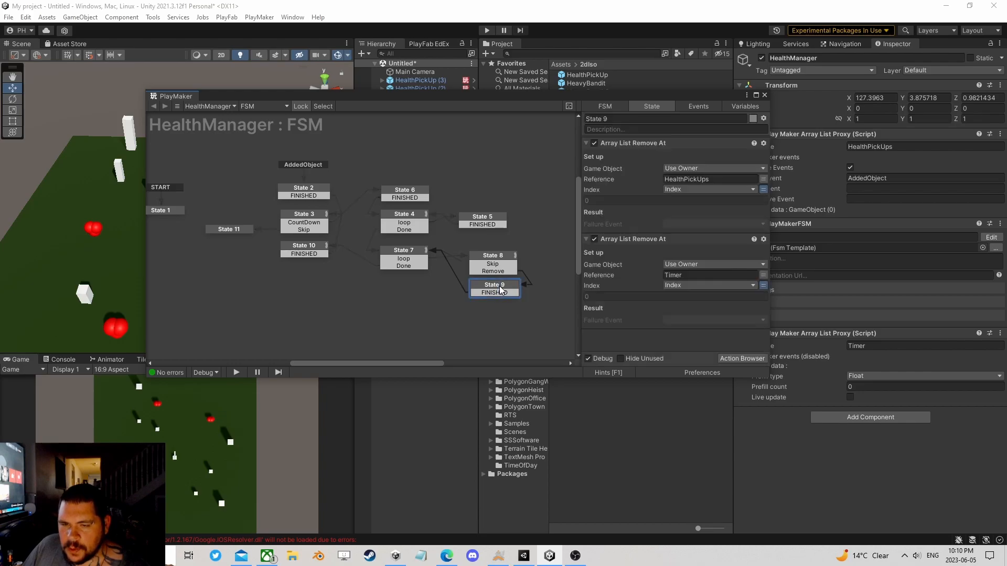
{"action": "left_click_drag", "start_coordinate": [499, 285], "coordinate": [499, 301]}
{"action": "left_click", "coordinate": [733, 360]}
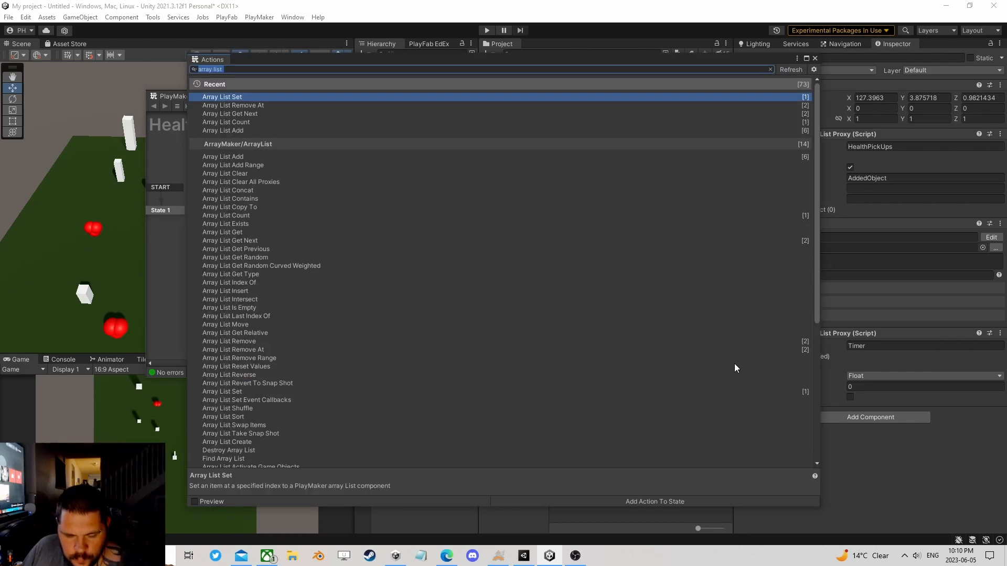
{"action": "type", "text": "acti"}
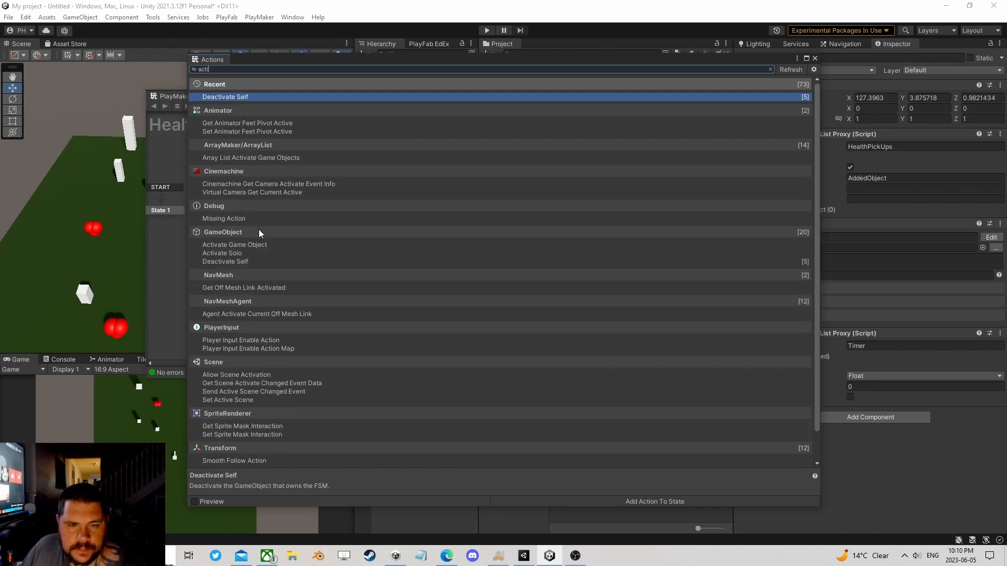
{"action": "double_click", "coordinate": [244, 245]}
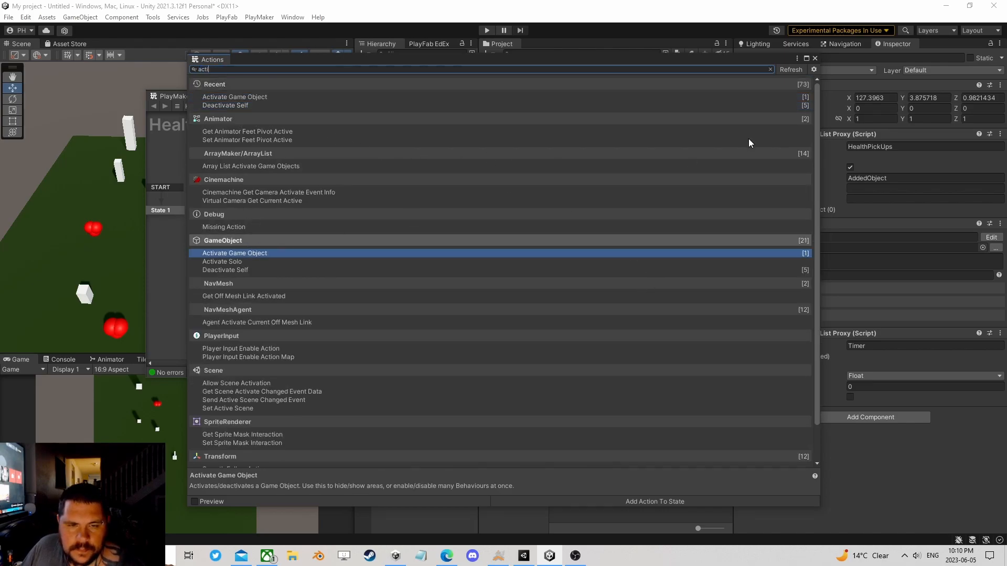
{"action": "left_click", "coordinate": [816, 58]}
Step: Set Activate Game Object to Specify Game Object and move it above the Array List Remove At actions in State 9
{"action": "left_click", "coordinate": [681, 291]}
{"action": "left_click", "coordinate": [688, 312]}
{"action": "left_click_drag", "start_coordinate": [628, 196], "coordinate": [633, 139]}
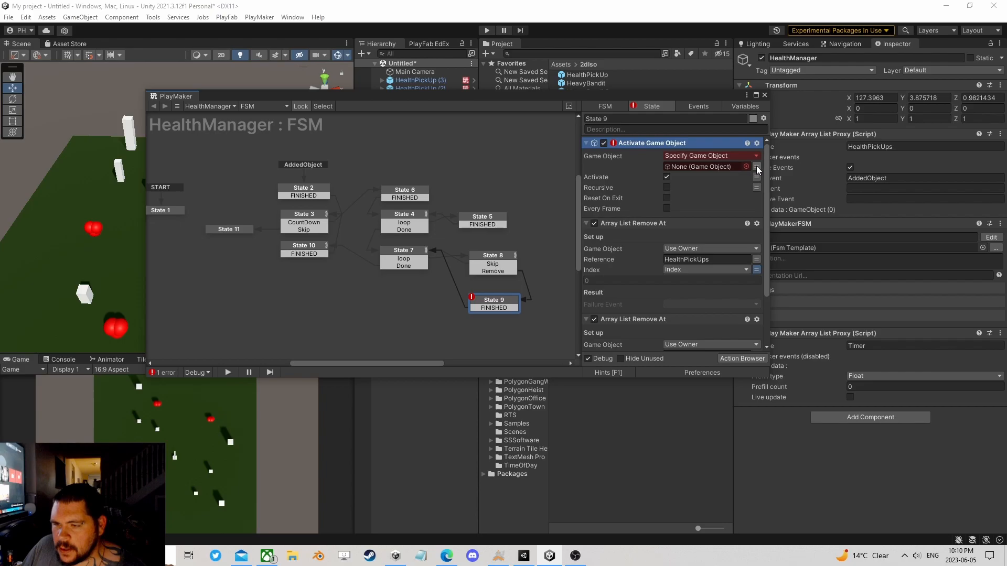
{"action": "scroll", "coordinate": [744, 271], "scroll_direction": "down", "scroll_amount": 3}
{"action": "scroll", "coordinate": [737, 286], "scroll_direction": "up", "scroll_amount": 3}
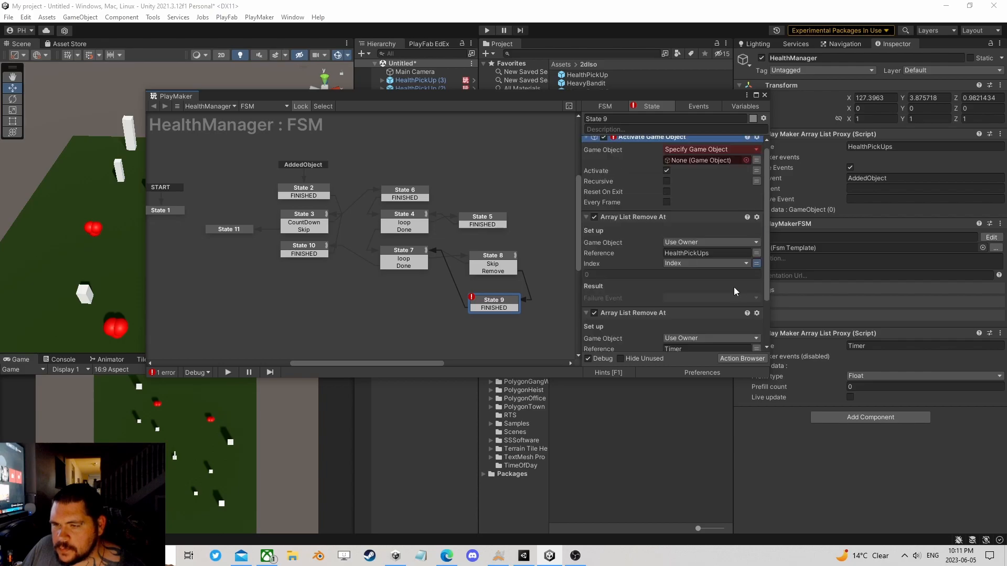
Step: Add an Array List Get action to State 9 above Activate Game Object
{"action": "left_click", "coordinate": [760, 357]}
{"action": "type", "text": "arra"}
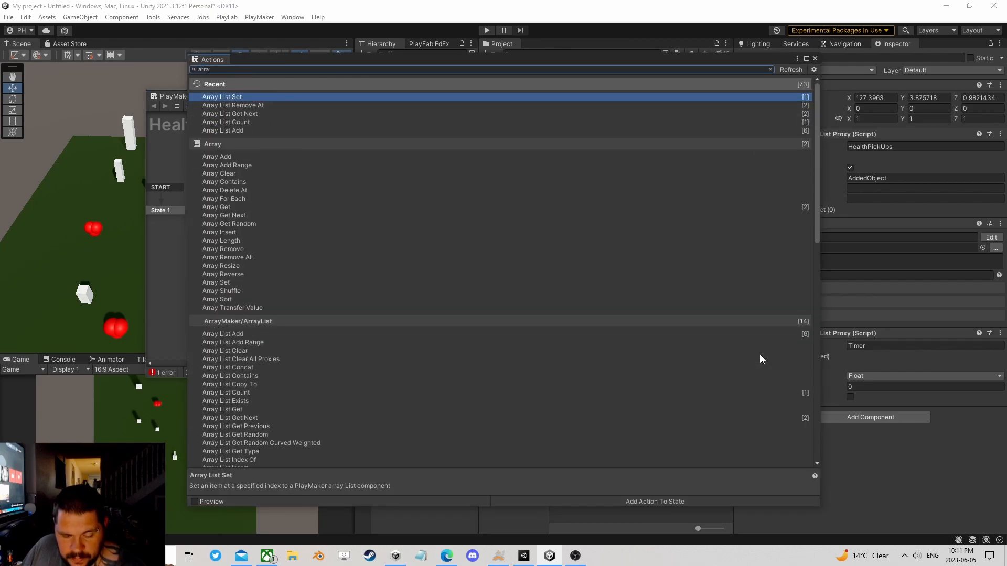
{"action": "type", "text": "y list "}
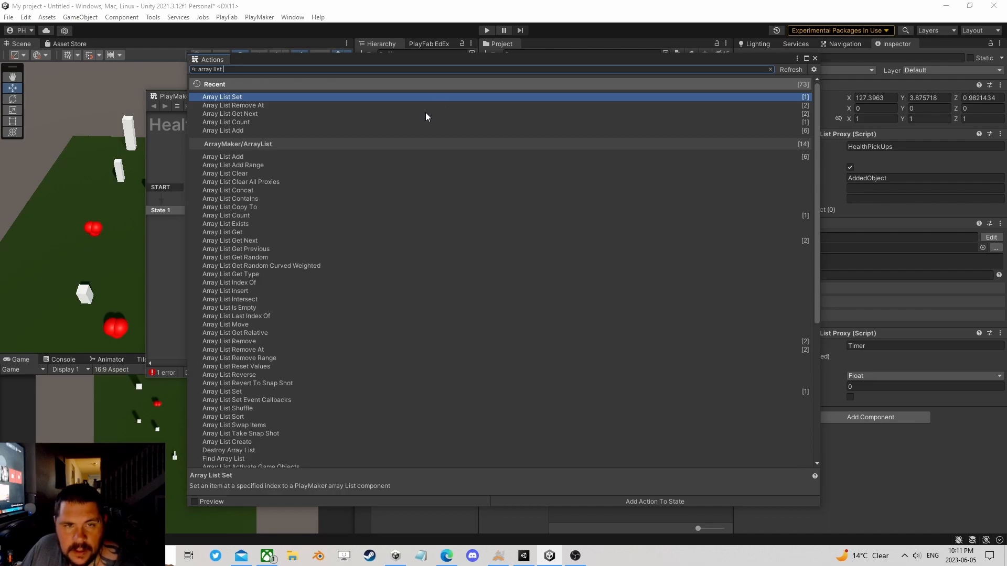
{"action": "type", "text": "get"}
{"action": "double_click", "coordinate": [244, 121]}
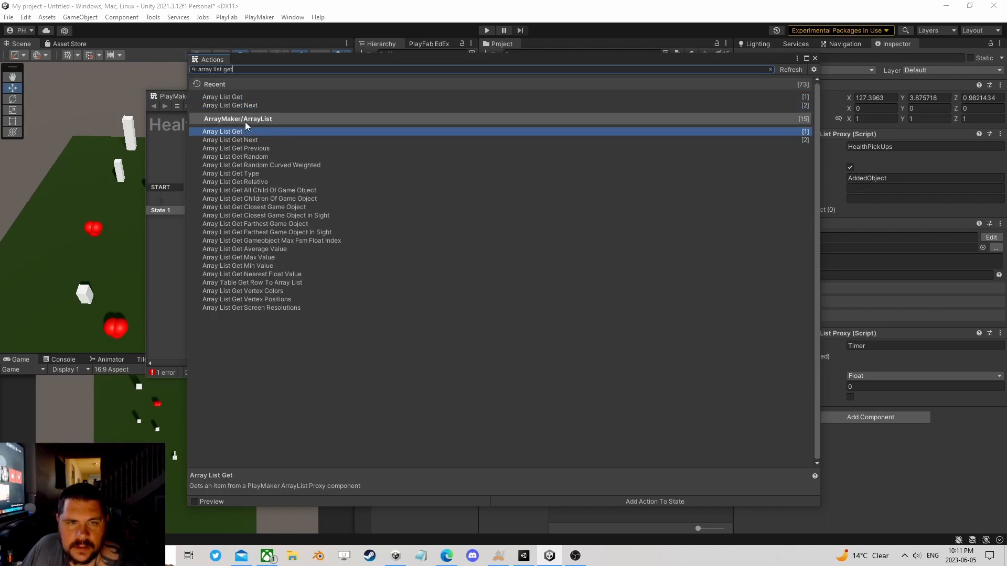
{"action": "left_click", "coordinate": [814, 58]}
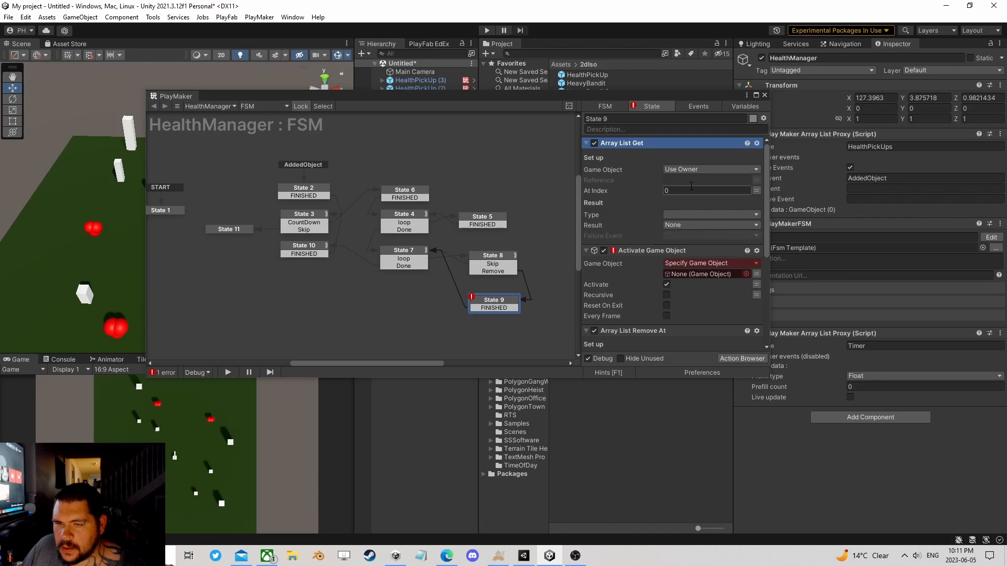
Step: Set the Array List Get reference to HealthPickUps and its At Index to the Index variable
{"action": "left_click", "coordinate": [914, 146]}
{"action": "key", "text": "ctrl+c"}
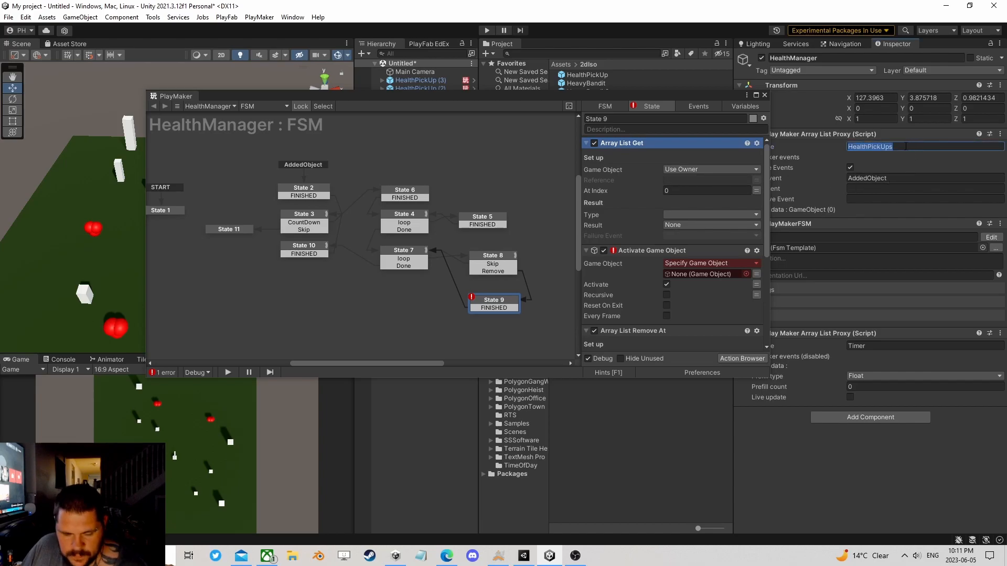
{"action": "left_click", "coordinate": [692, 180]}
{"action": "key", "text": "ctrl+v"}
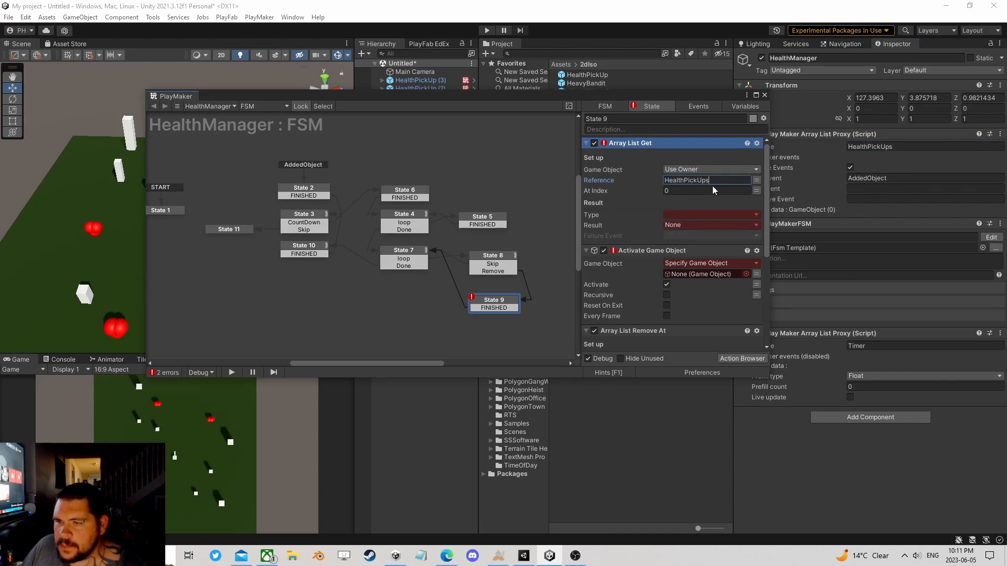
{"action": "left_click", "coordinate": [756, 190]}
{"action": "left_click", "coordinate": [698, 225]}
Step: Set the Array List Get result type to Game Object and store the result in a new variable named CurrentHealthObj
{"action": "left_click", "coordinate": [690, 224]}
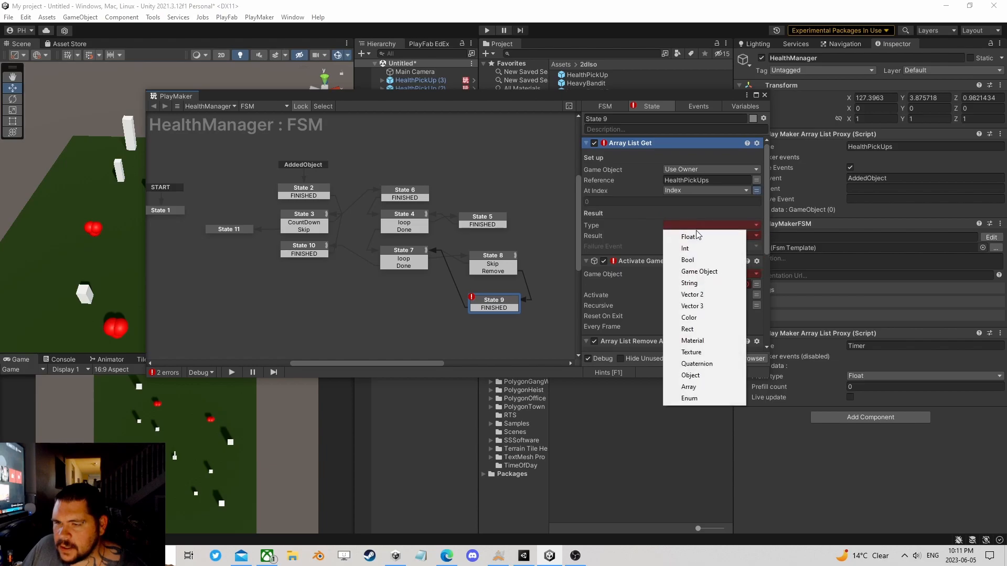
{"action": "left_click", "coordinate": [696, 268]}
{"action": "left_click", "coordinate": [744, 235]}
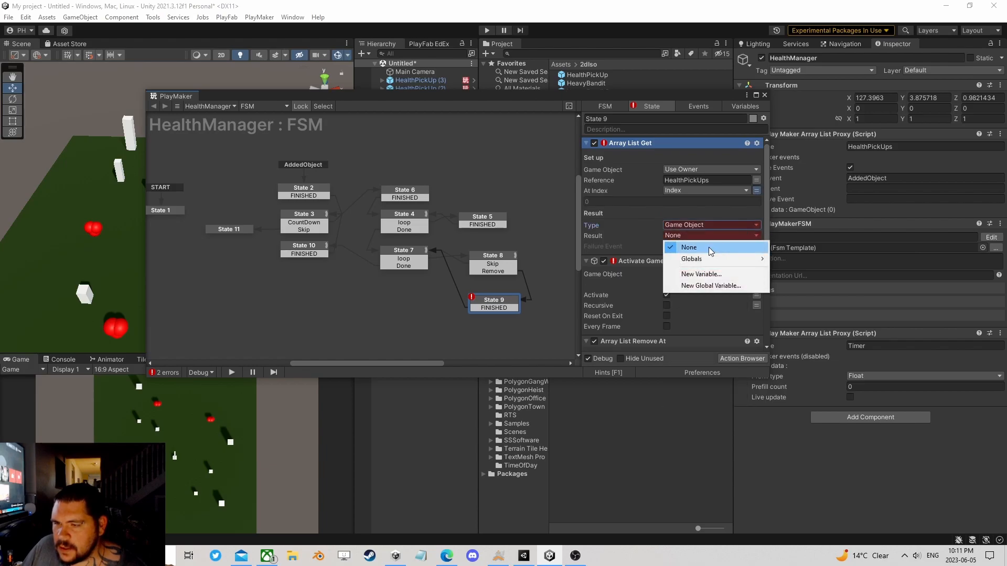
{"action": "mouse_move", "coordinate": [692, 259]}
{"action": "left_click", "coordinate": [652, 239]}
{"action": "left_click", "coordinate": [675, 237]}
{"action": "left_click", "coordinate": [701, 274]}
{"action": "type", "text": "Cu"}
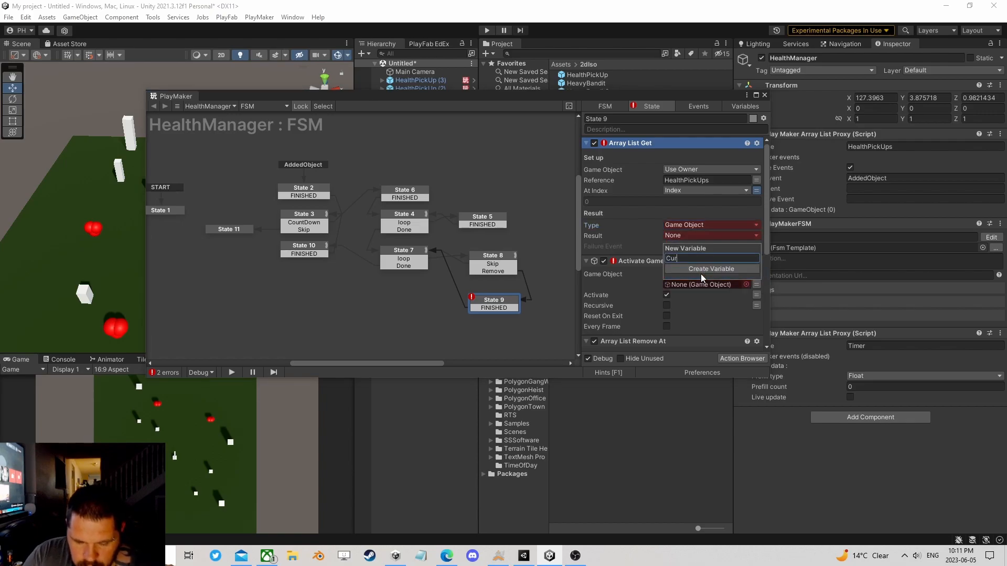
{"action": "type", "text": "rrentHealthObj"}
{"action": "left_click", "coordinate": [700, 270]}
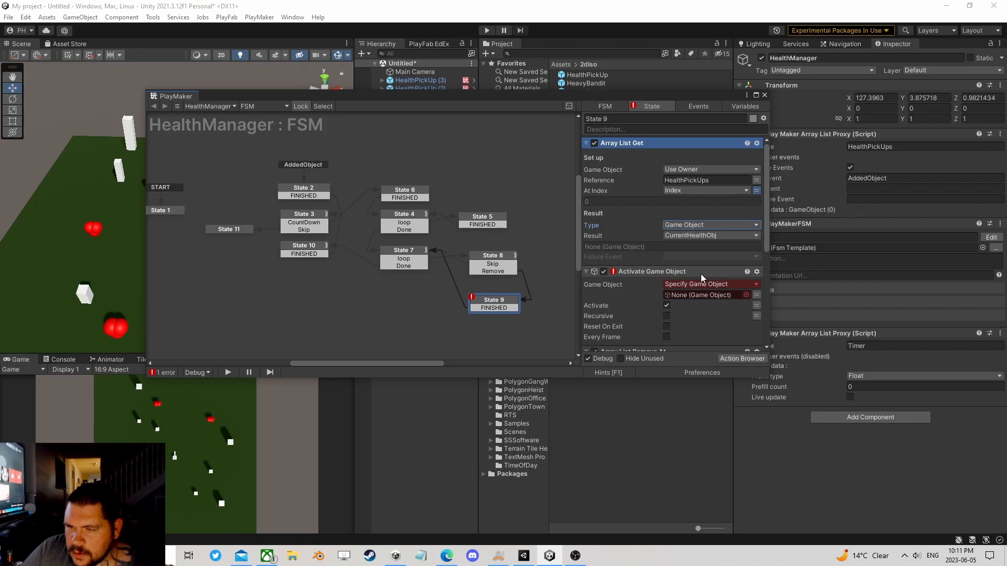
Step: Set the Activate Game Object target to the CurrentHealthObj variable and check the Array List Remove At actions below it
{"action": "left_click", "coordinate": [757, 294]}
{"action": "left_click", "coordinate": [691, 312]}
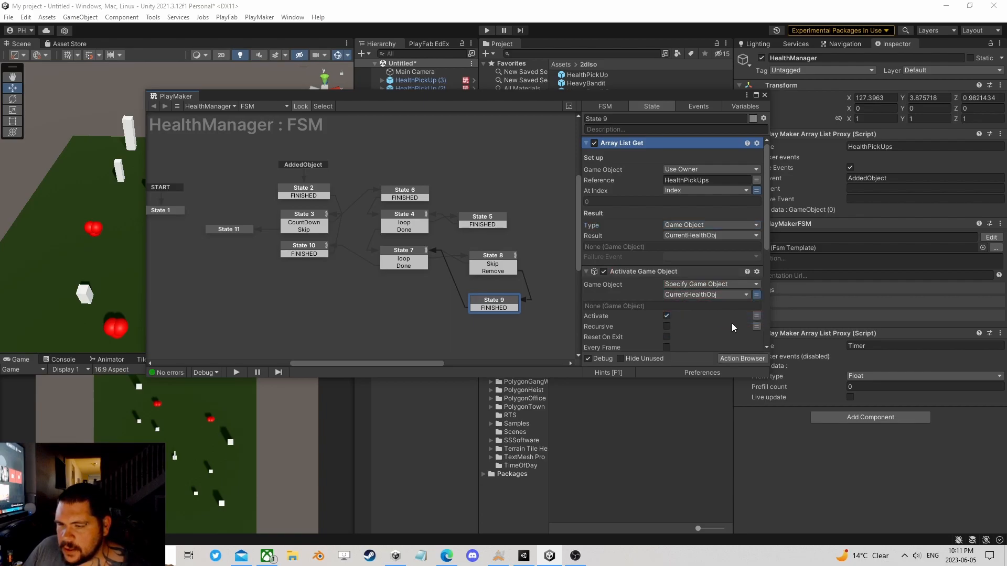
{"action": "scroll", "coordinate": [676, 264], "scroll_direction": "down", "scroll_amount": 2}
{"action": "scroll", "coordinate": [663, 252], "scroll_direction": "down", "scroll_amount": 3}
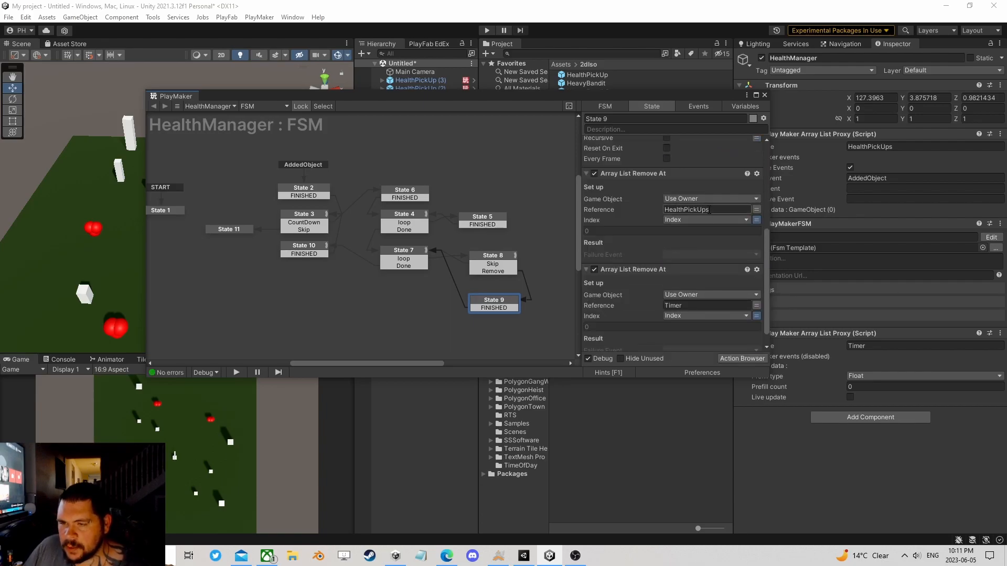
{"action": "scroll", "coordinate": [677, 247], "scroll_direction": "down", "scroll_amount": 1}
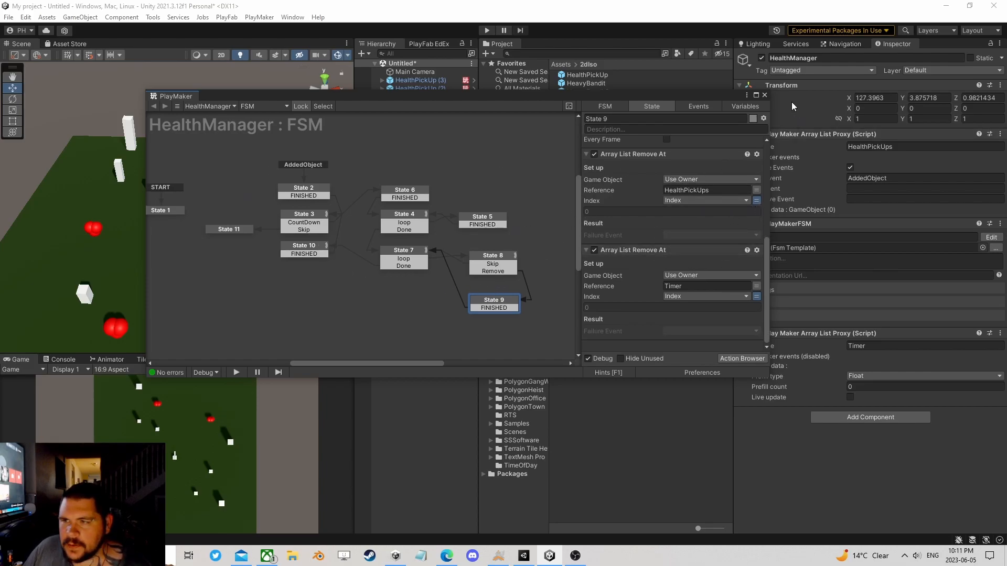
Step: Close the FSM editor and start play mode to test the HealthPickUp respawn
{"action": "left_click", "coordinate": [764, 95]}
{"action": "left_click", "coordinate": [488, 30]}
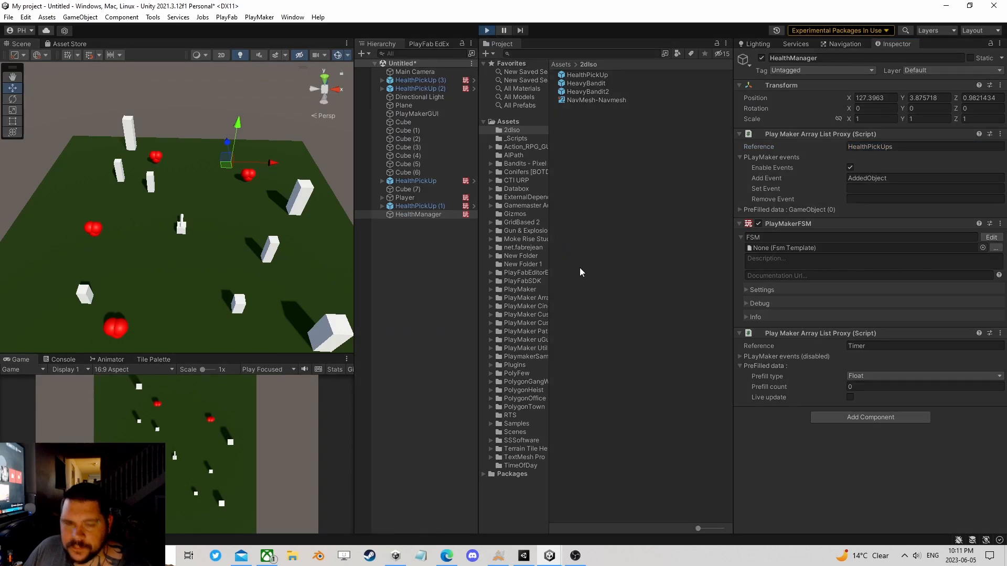
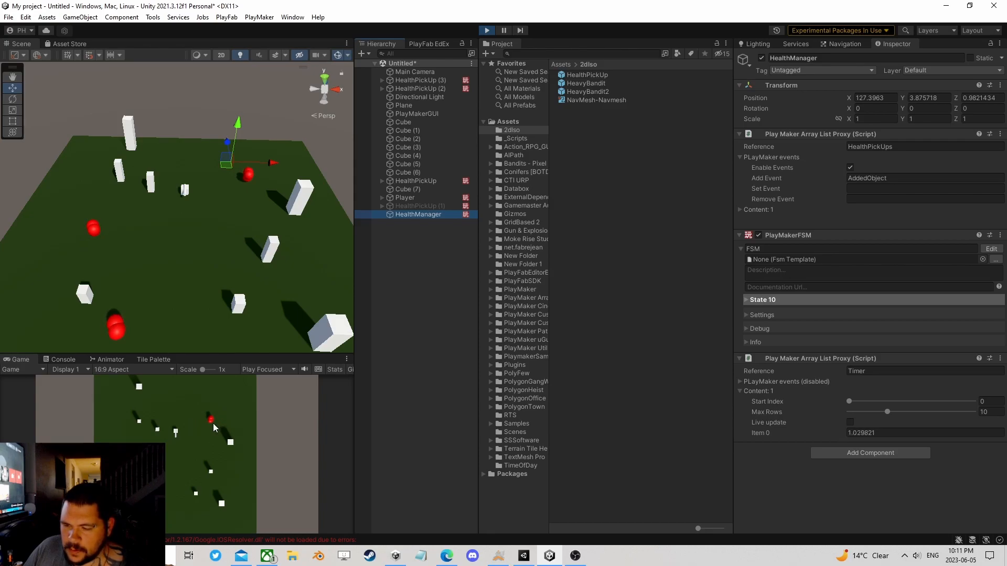
Step: Finish the HealthPickUp respawn test, stop play mode, and restart it with the Player selected
{"action": "left_click", "coordinate": [204, 442]}
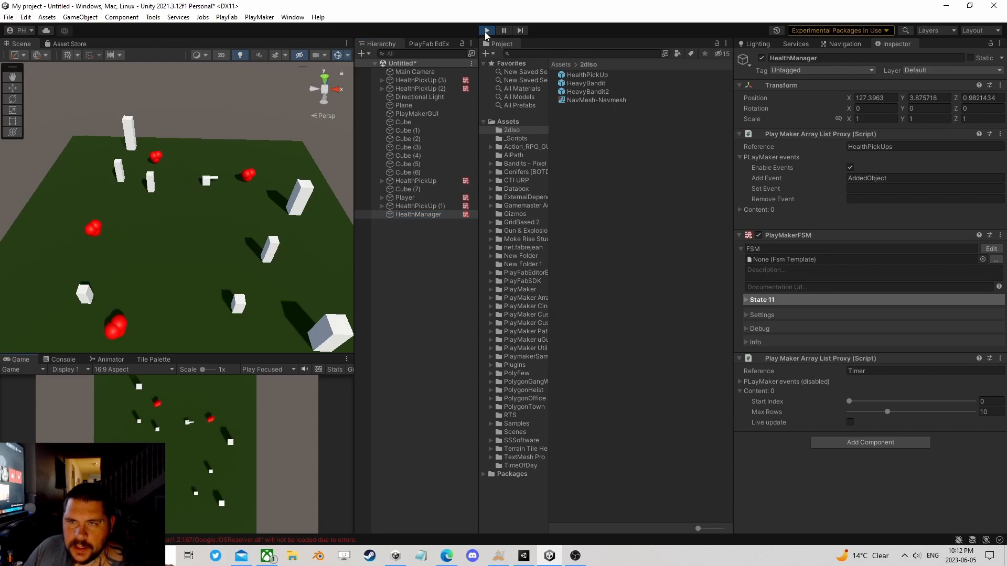
{"action": "left_click", "coordinate": [486, 31]}
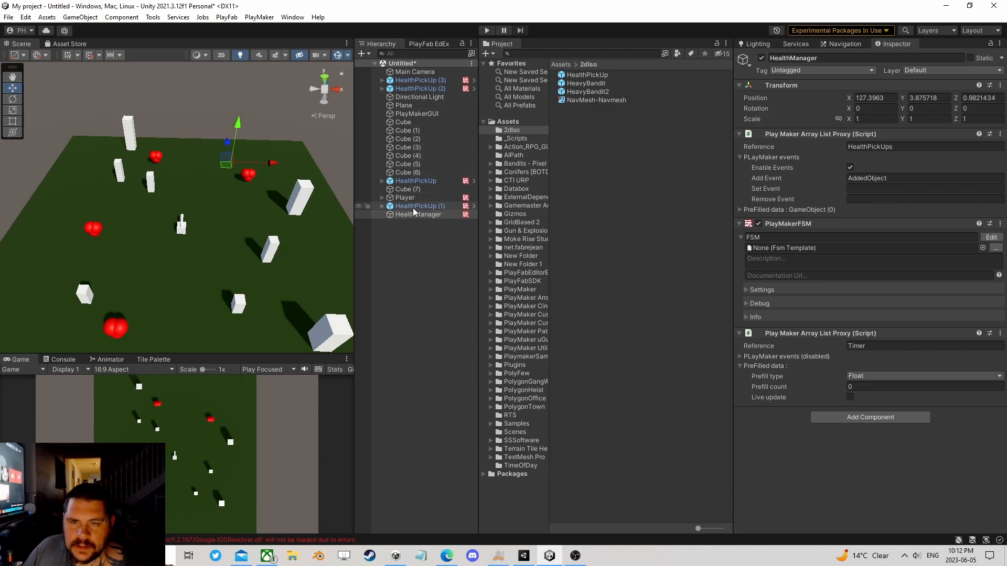
{"action": "left_click", "coordinate": [405, 197]}
{"action": "left_click", "coordinate": [486, 30]}
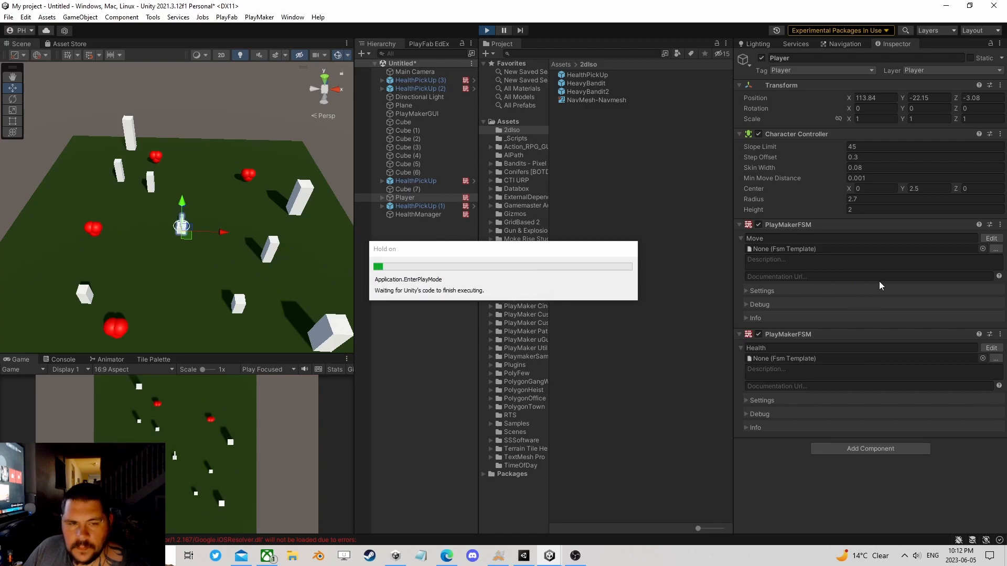
Step: Expose the Health variable of the Player's Health FSM as an input and close the FSM editor
{"action": "left_click", "coordinate": [991, 361]}
{"action": "left_click", "coordinate": [734, 106]}
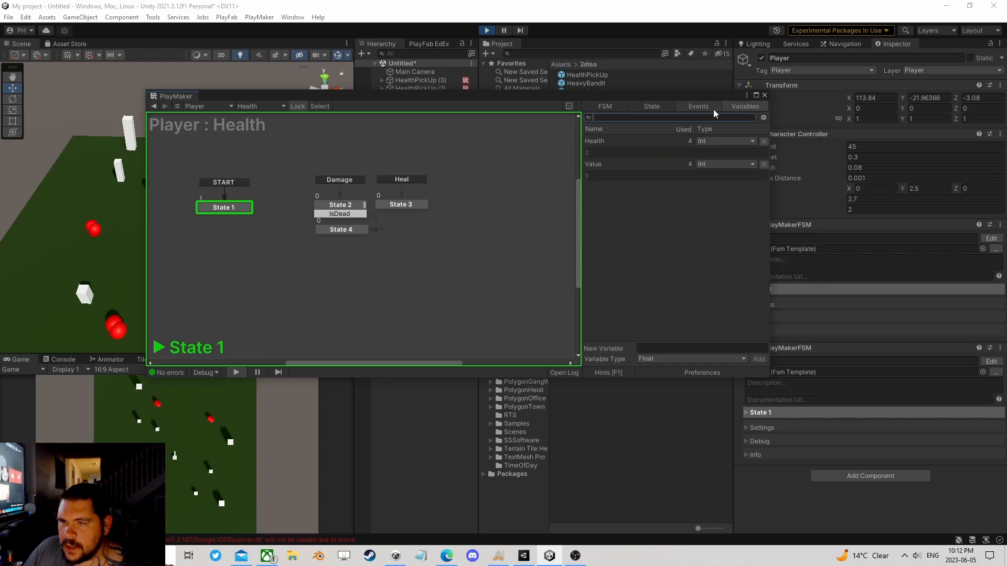
{"action": "left_click", "coordinate": [602, 140]}
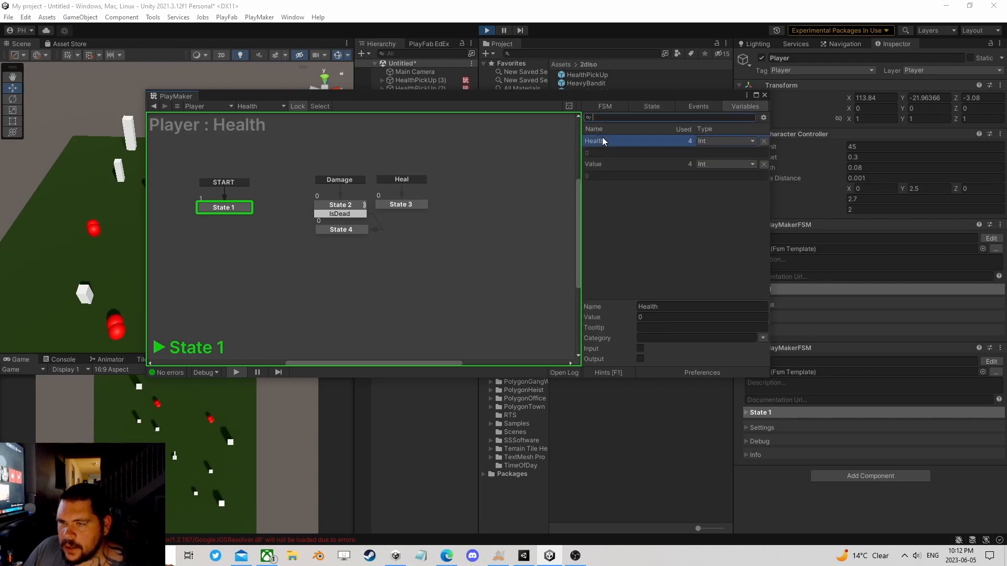
{"action": "left_click", "coordinate": [640, 349]}
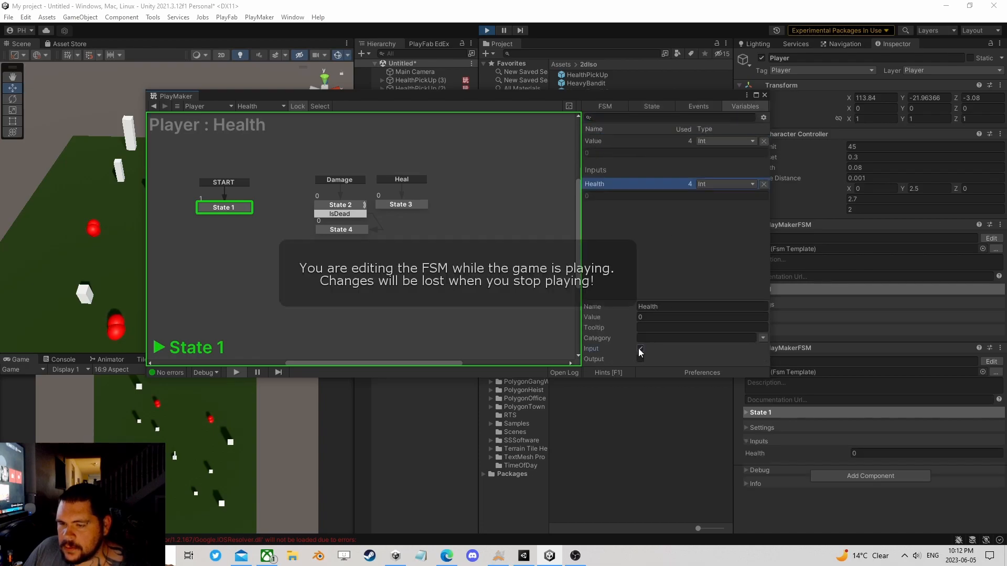
{"action": "left_click", "coordinate": [764, 95]}
Step: Move the player through HealthPickUp to check how its Health value responds
{"action": "key", "text": "w"}
{"action": "key", "text": "d"}
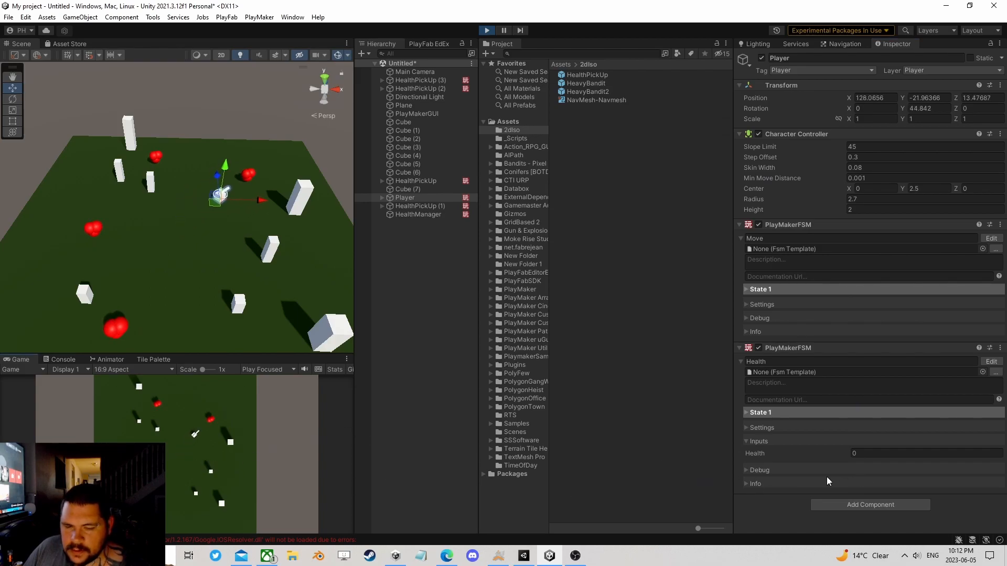
{"action": "key", "text": "a"}
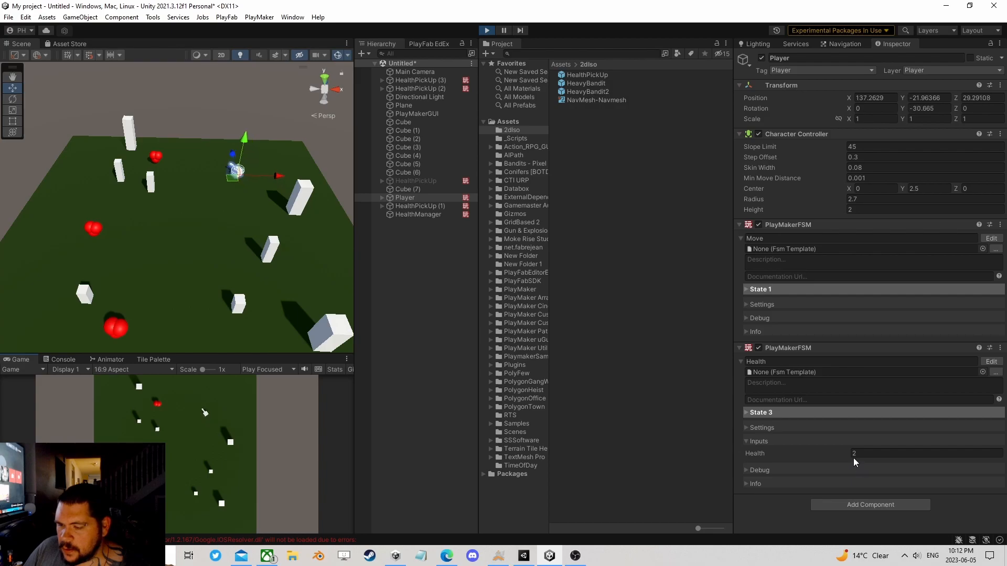
Step: Review the Int Add and Int Clamp actions in the Heal state of the Player's Health FSM
{"action": "left_click", "coordinate": [991, 361]}
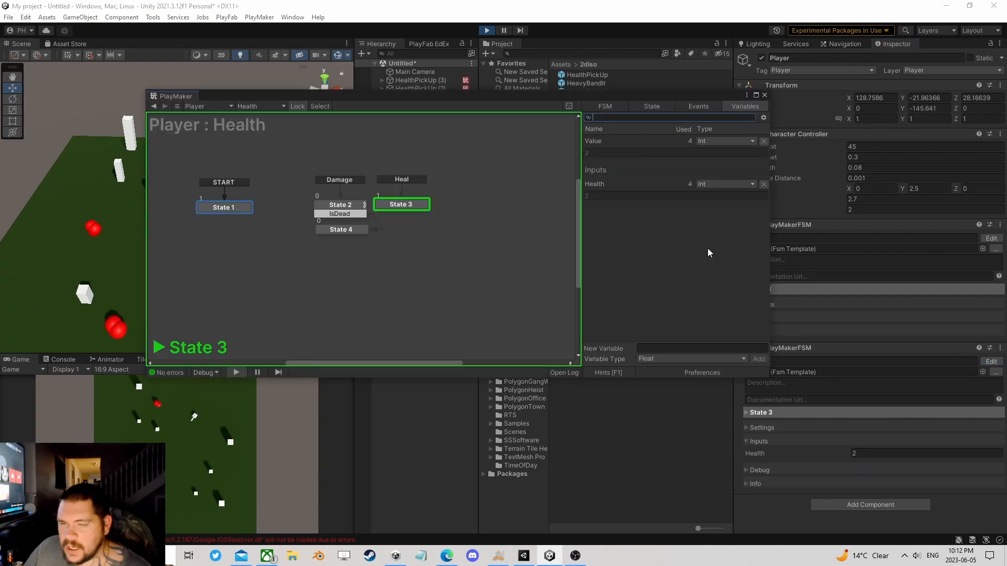
{"action": "left_click", "coordinate": [399, 205]}
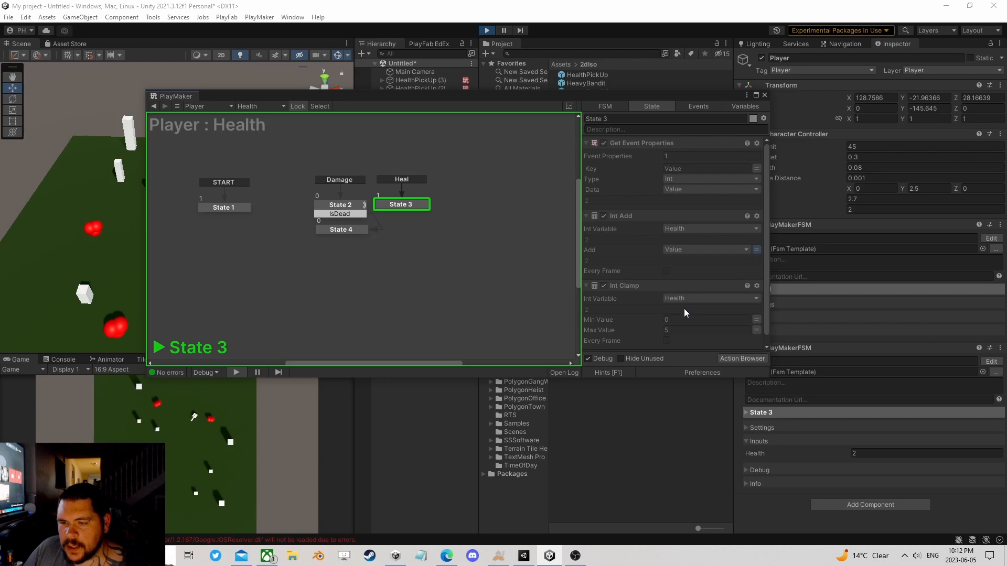
{"action": "scroll", "coordinate": [689, 313], "scroll_direction": "down", "scroll_amount": 1}
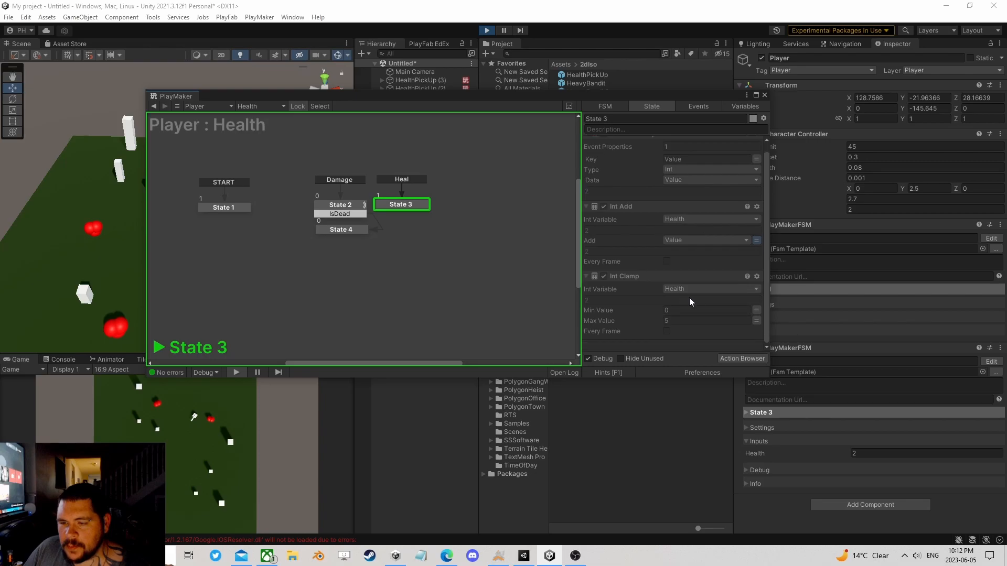
{"action": "left_click", "coordinate": [764, 95]}
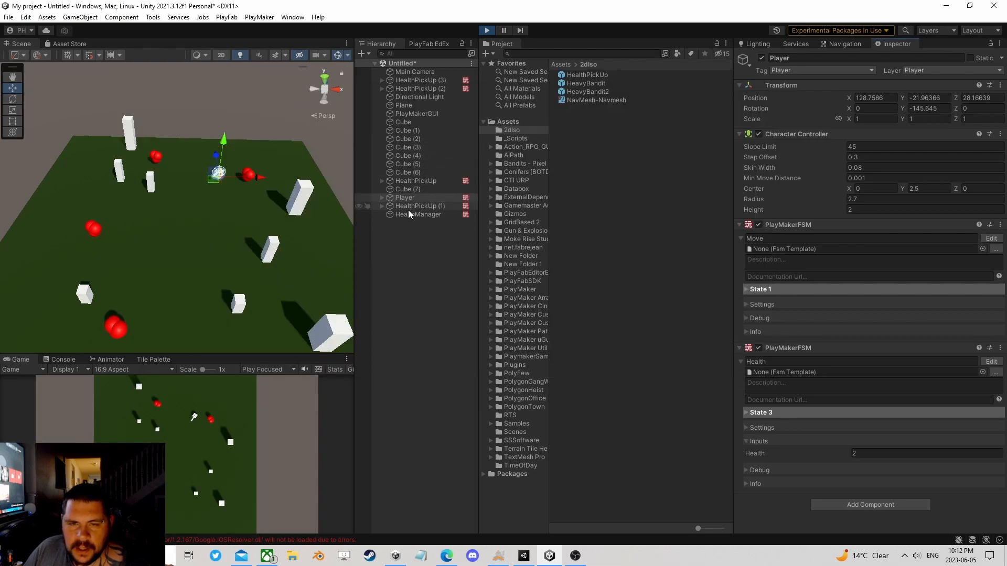
Step: Review the event property and Send Event actions in State 2 of the HealthPickUp FSM
{"action": "left_click", "coordinate": [412, 181]}
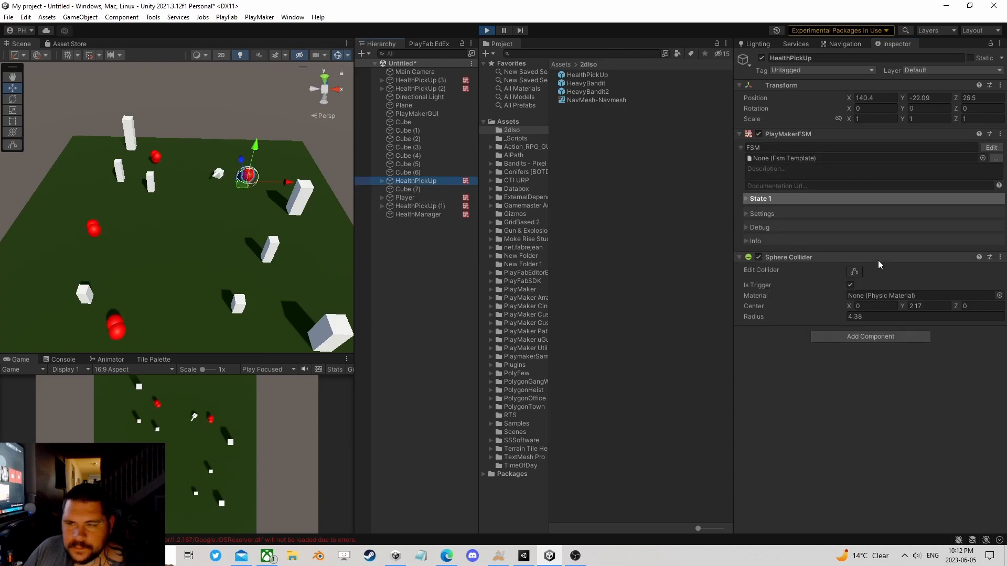
{"action": "left_click", "coordinate": [991, 148]}
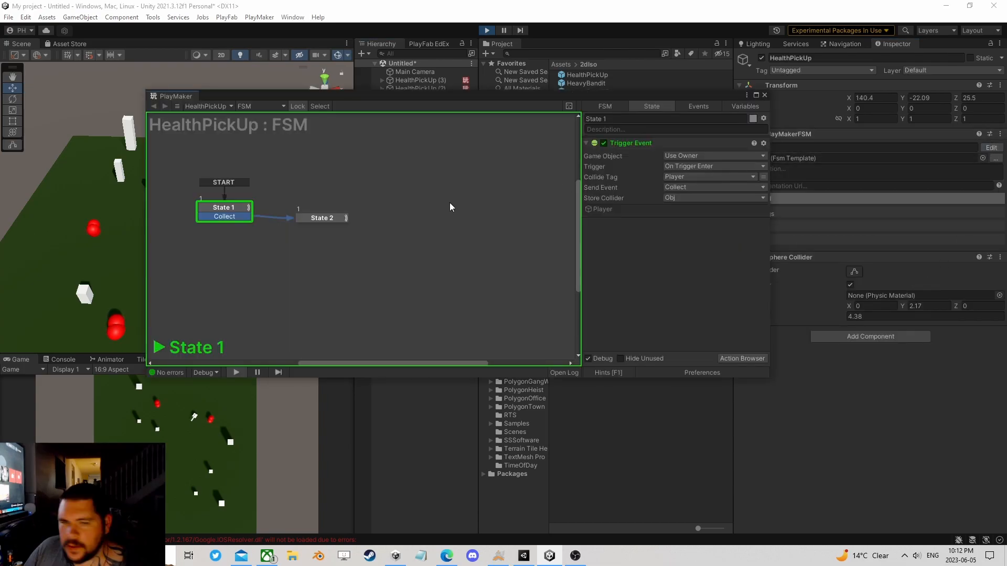
{"action": "left_click", "coordinate": [309, 219]}
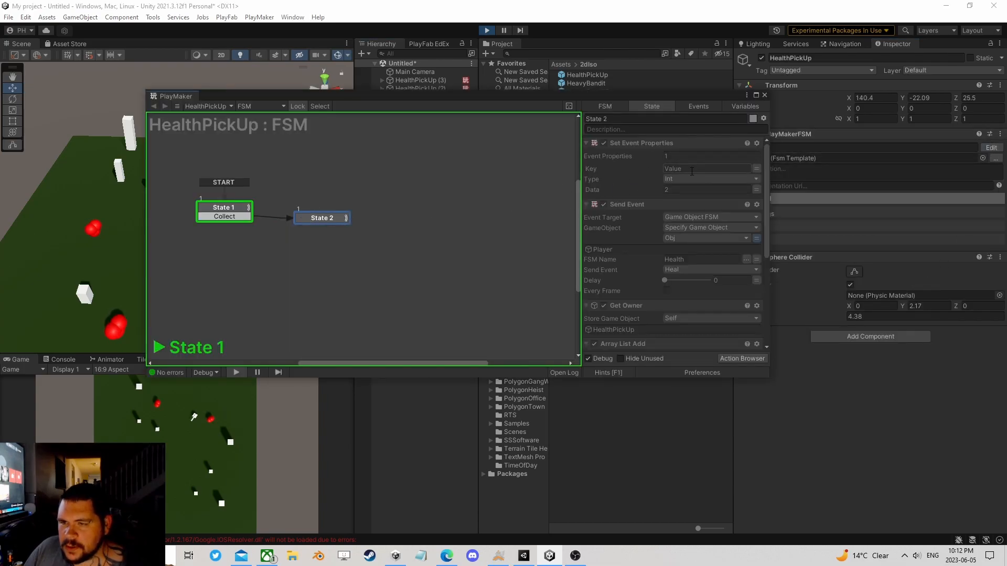
{"action": "scroll", "coordinate": [685, 259], "scroll_direction": "down", "scroll_amount": 2}
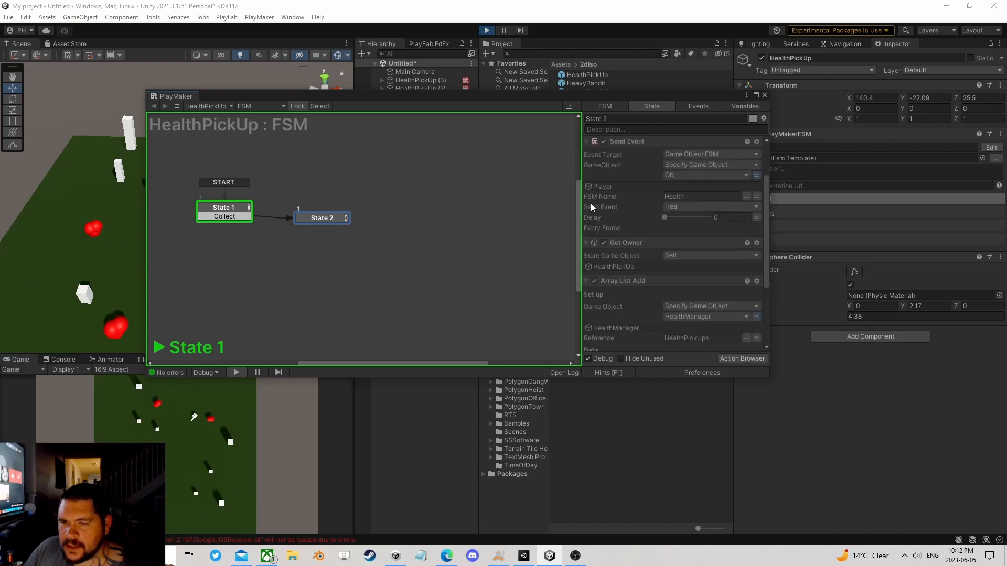
{"action": "left_click", "coordinate": [764, 95]}
Step: Collect HealthPickUp with the player again and head toward HealthPickUp (1)
{"action": "left_click", "coordinate": [208, 452]}
{"action": "key", "text": "d"}
{"action": "key", "text": "a"}
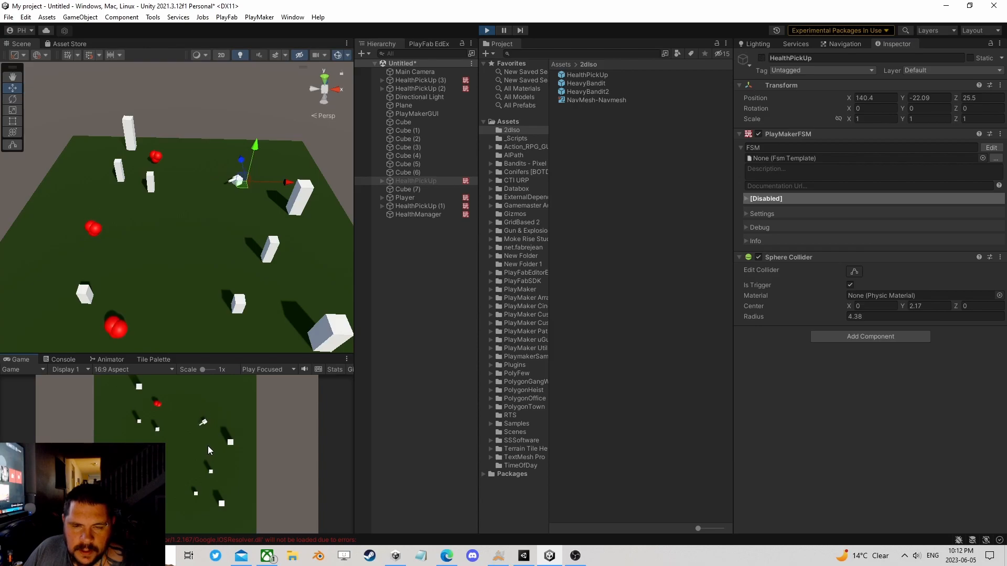
{"action": "key", "text": "w"}
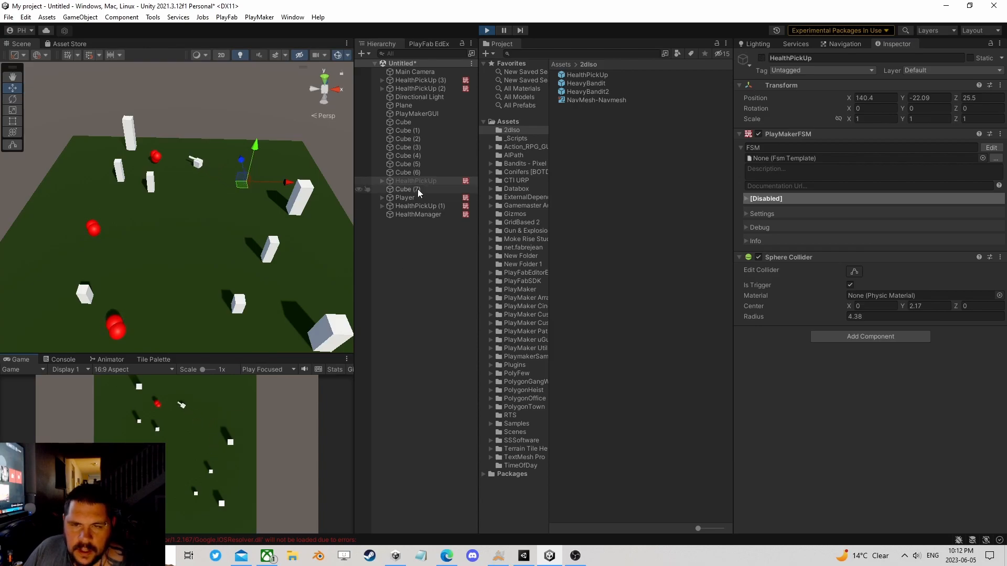
Step: Inspect the Player's Health input while collecting HealthPickUp (1)
{"action": "left_click", "coordinate": [414, 198]}
{"action": "left_click", "coordinate": [166, 467]}
{"action": "key", "text": "a"}
{"action": "key", "text": "w"}
{"action": "key", "text": "a"}
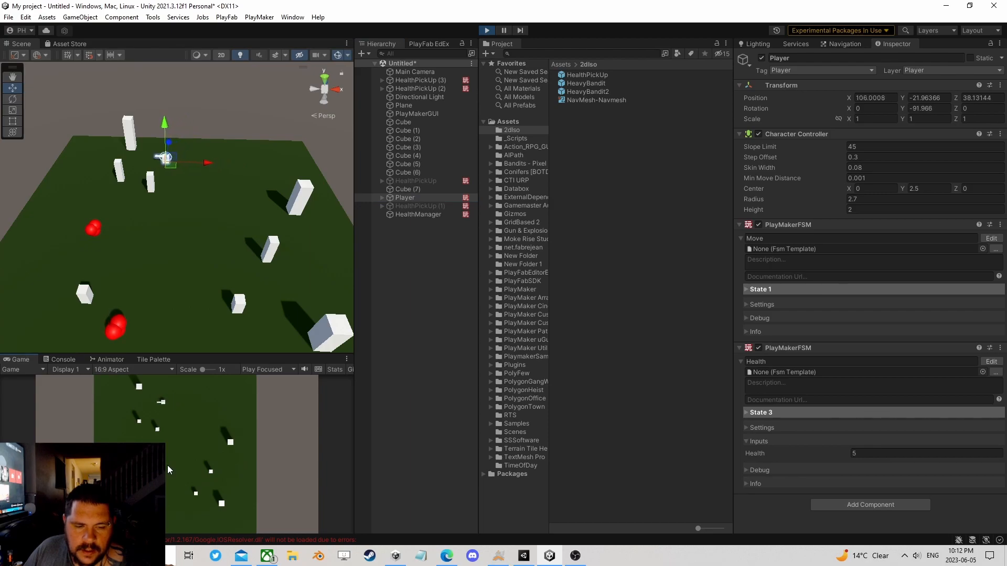
Step: Collect the respawned HealthPickUp to check the Health clamp and respawn, and stop play mode
{"action": "key", "text": "d"}
{"action": "key", "text": "s"}
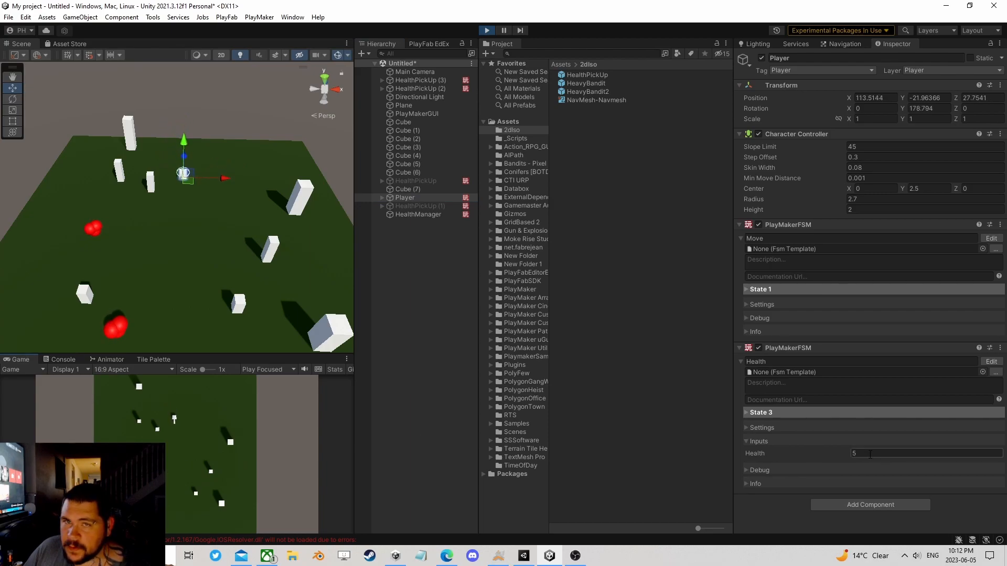
{"action": "key", "text": "a"}
{"action": "key", "text": "d"}
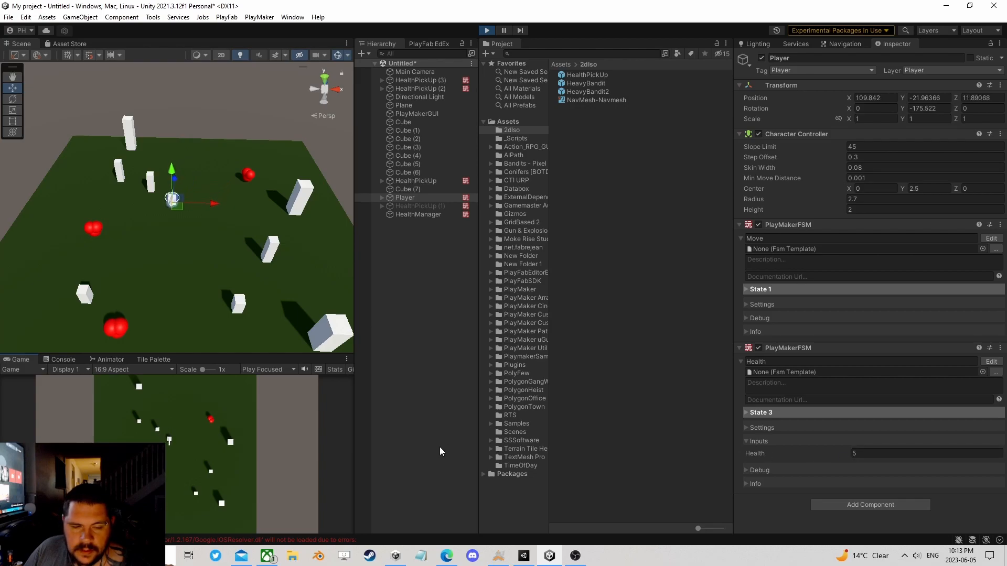
{"action": "key", "text": "w"}
{"action": "key", "text": "d"}
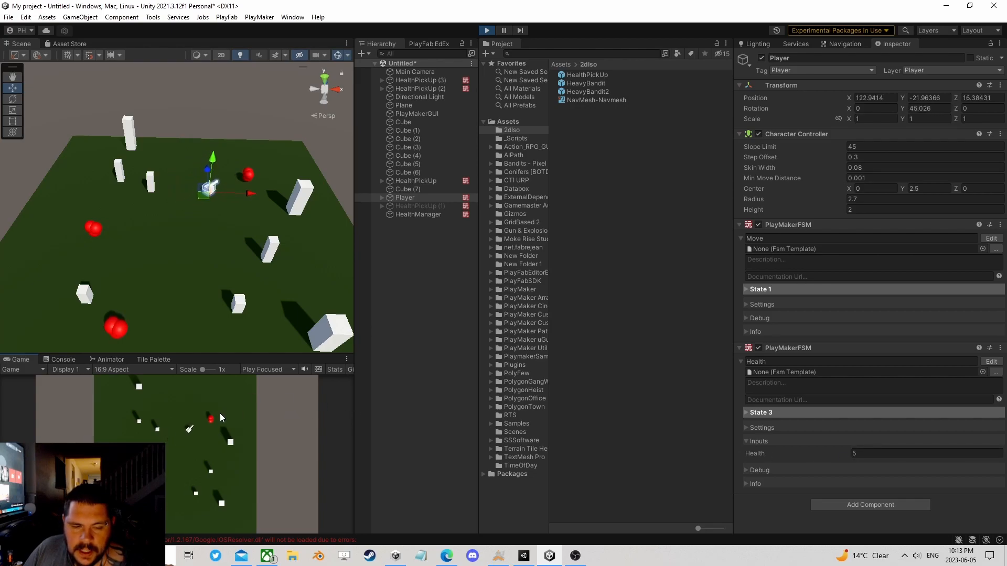
{"action": "key", "text": "a"}
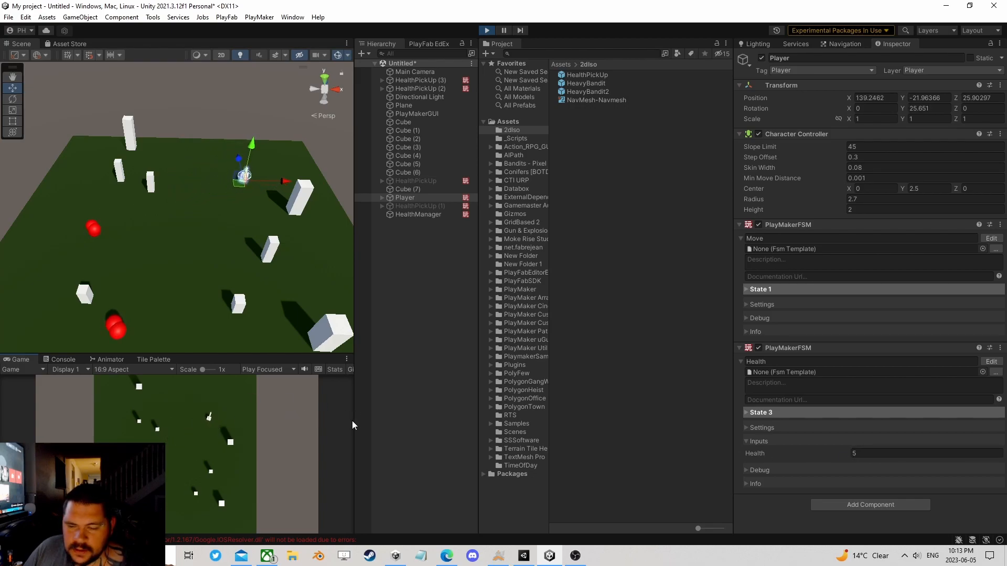
{"action": "key", "text": "s"}
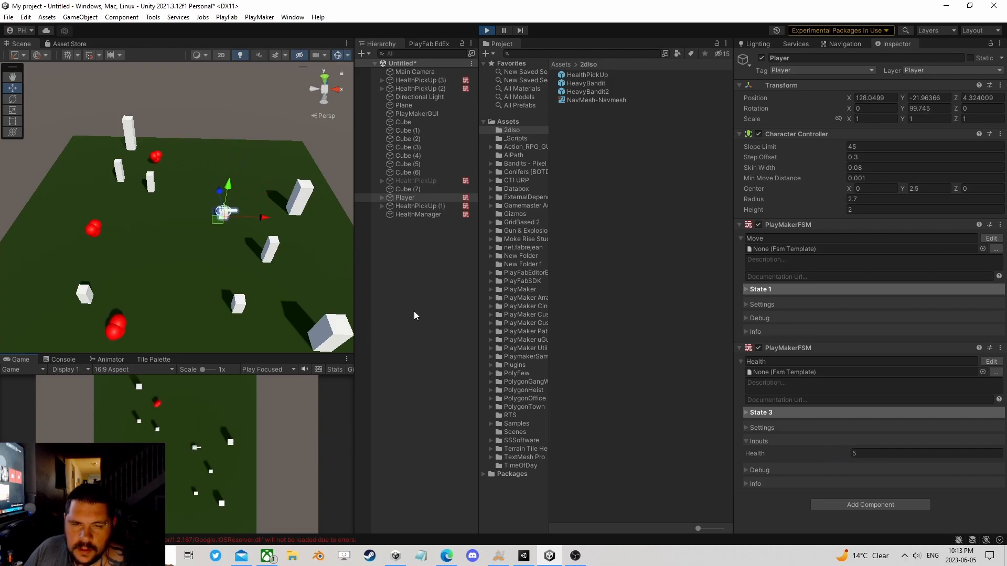
{"action": "left_click", "coordinate": [487, 30]}
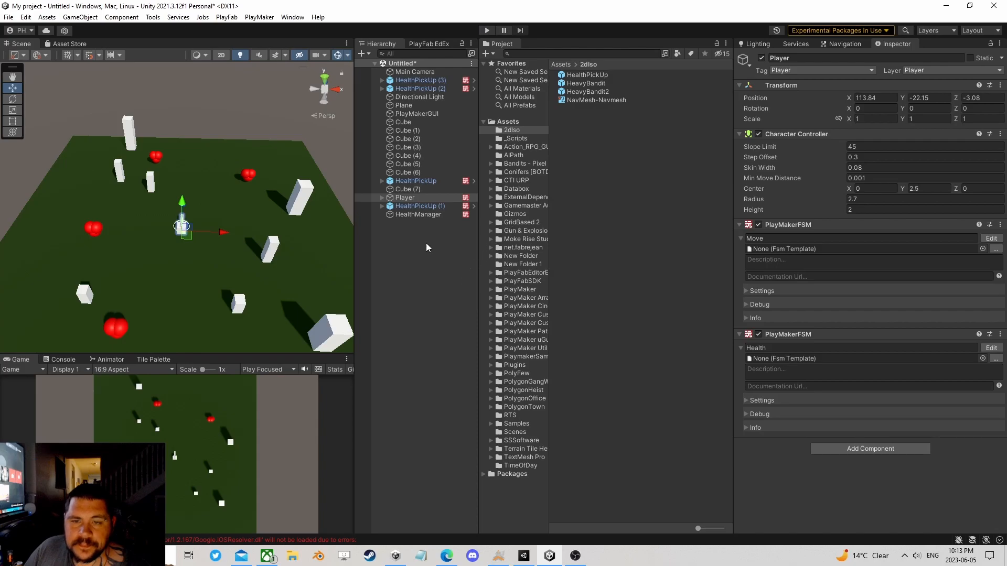
Step: Create an empty child object under Player
{"action": "left_click", "coordinate": [406, 198]}
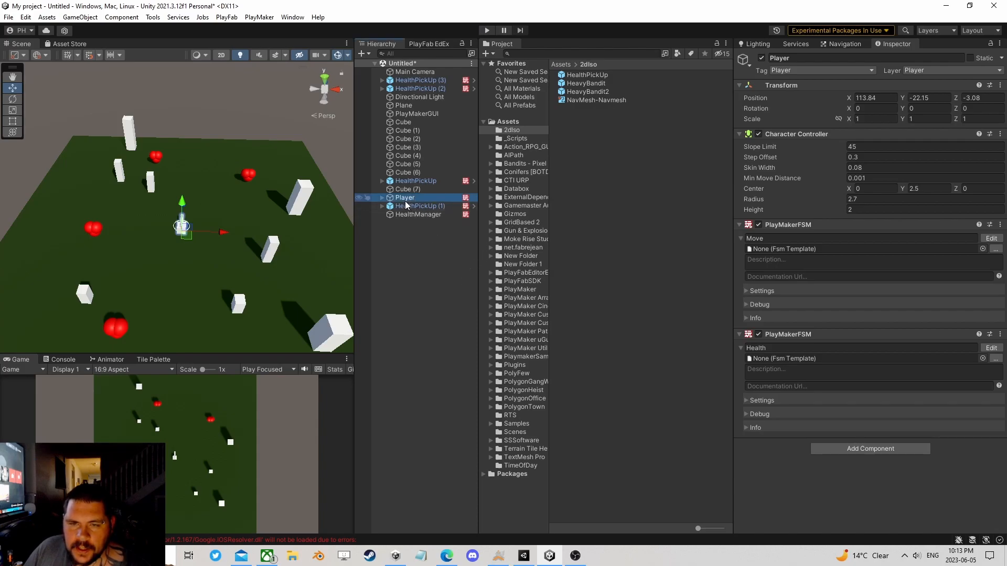
{"action": "right_click", "coordinate": [407, 200]}
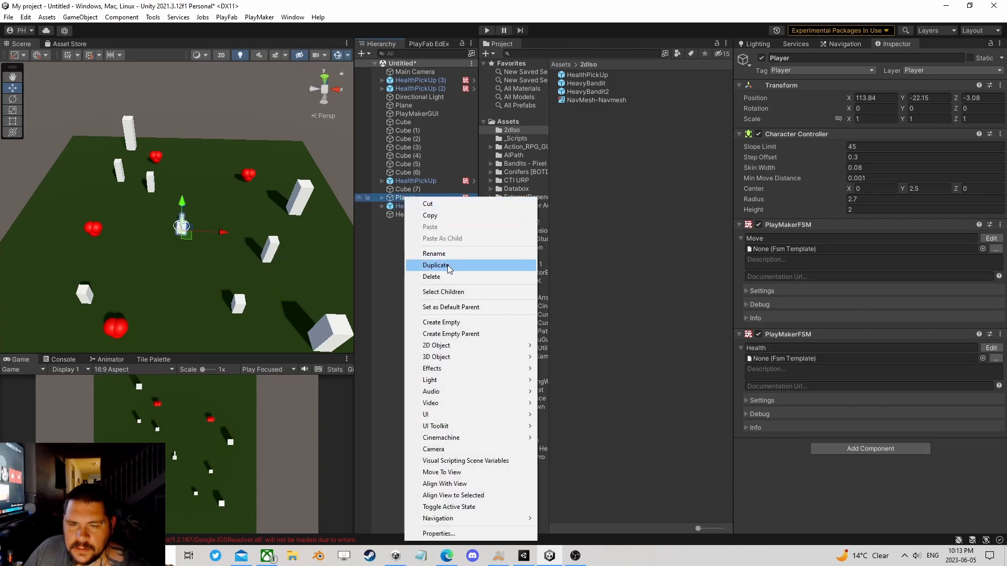
{"action": "left_click", "coordinate": [442, 322]}
{"action": "left_click", "coordinate": [412, 266]}
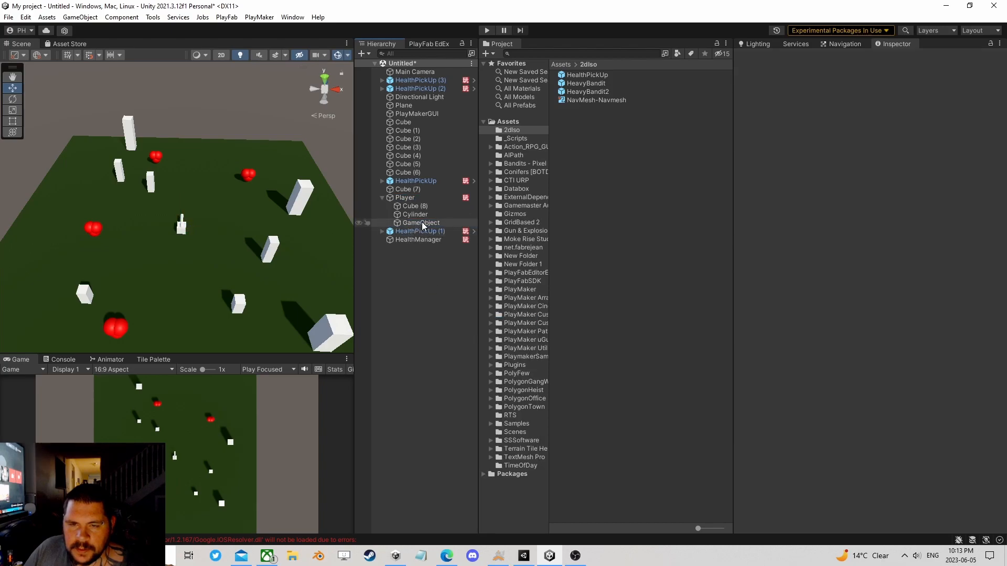
Step: Move the new empty child to the front end of the Player's barrel, at about X 0, Y 2.82, Z 5.06
{"action": "double_click", "coordinate": [422, 222]}
{"action": "right_click_drag", "start_coordinate": [190, 184], "coordinate": [217, 178]}
{"action": "middle_click_drag", "start_coordinate": [218, 178], "coordinate": [202, 156]}
{"action": "left_click_drag", "start_coordinate": [203, 170], "coordinate": [260, 137]}
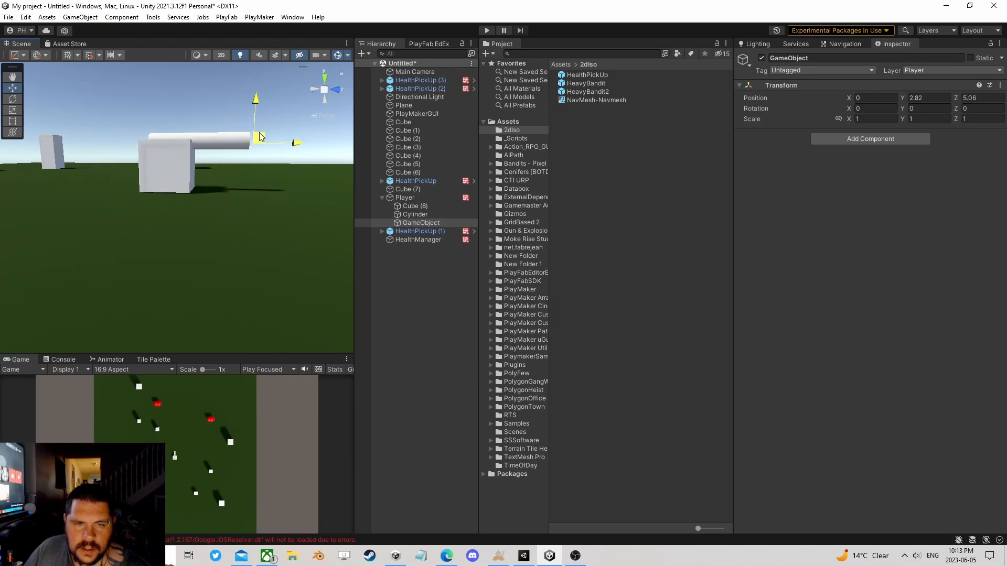
{"action": "right_click_drag", "start_coordinate": [260, 137], "coordinate": [305, 296]}
Step: Rename the empty child object at the barrel's end to Muzzle\
{"action": "left_click", "coordinate": [430, 224]}
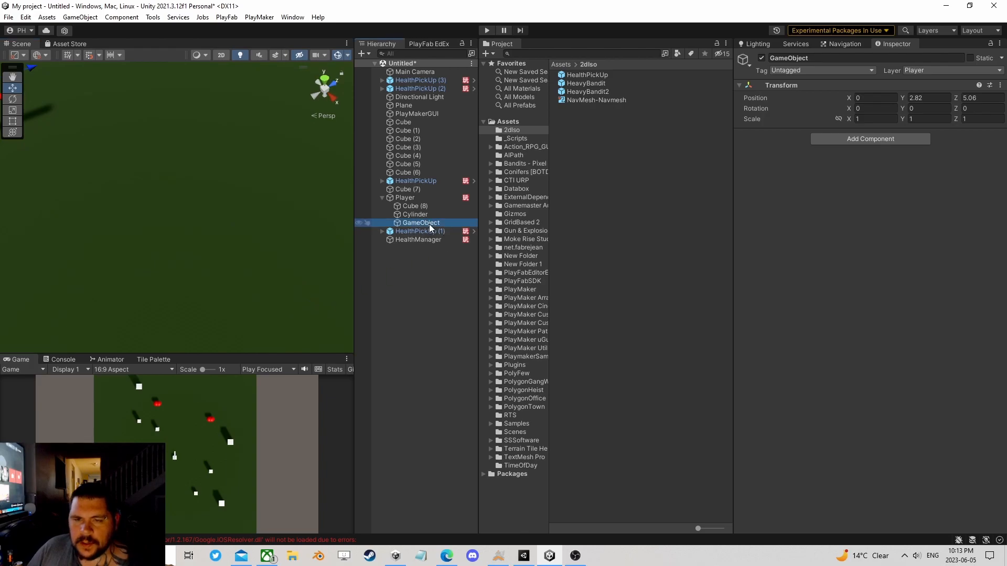
{"action": "type", "text": "M"}
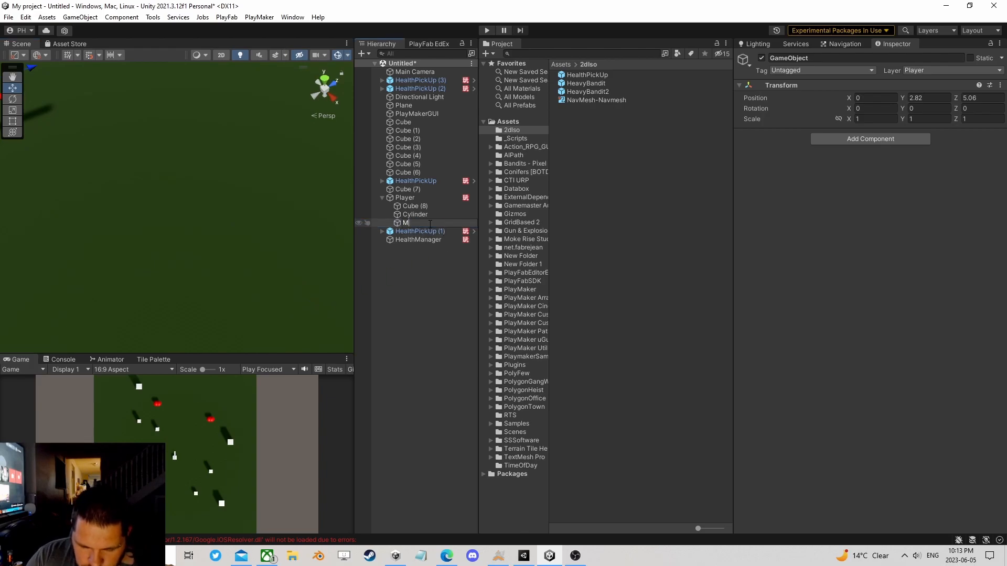
{"action": "type", "text": "uzzle\\"}
{"action": "key", "text": "Return"}
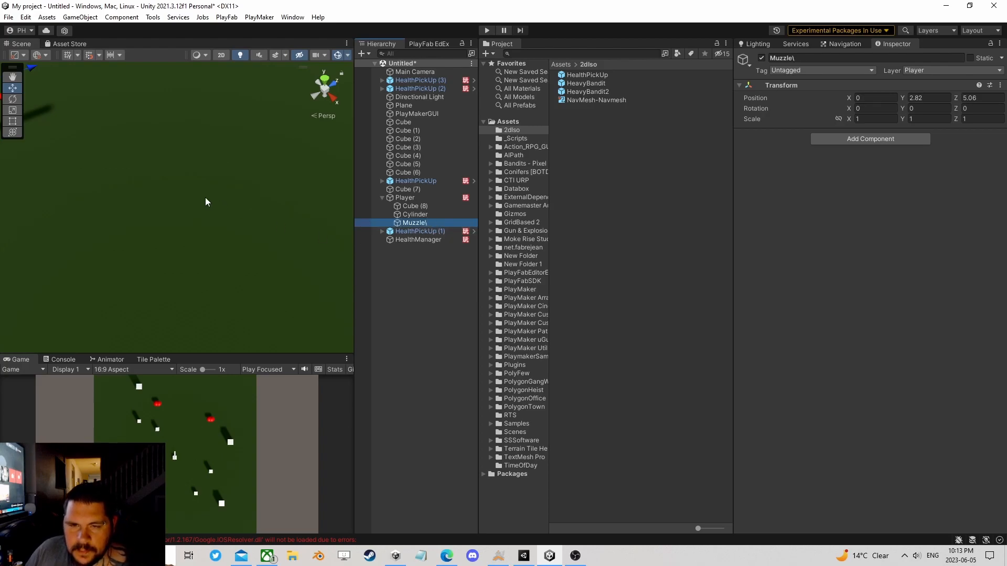
Step: Create a 3D sphere in the scene and place it at the barrel's tip, about X 113.8, Y -19.4, Z 1.87
{"action": "middle_click_drag", "start_coordinate": [208, 197], "coordinate": [253, 254]}
{"action": "right_click_drag", "start_coordinate": [253, 253], "coordinate": [223, 216]}
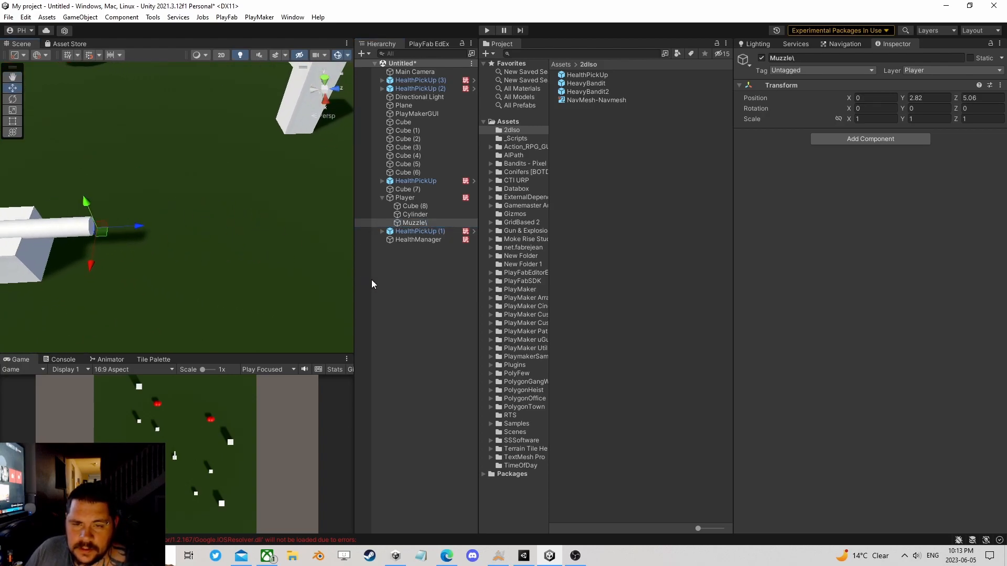
{"action": "right_click", "coordinate": [386, 282]}
{"action": "mouse_move", "coordinate": [429, 158]}
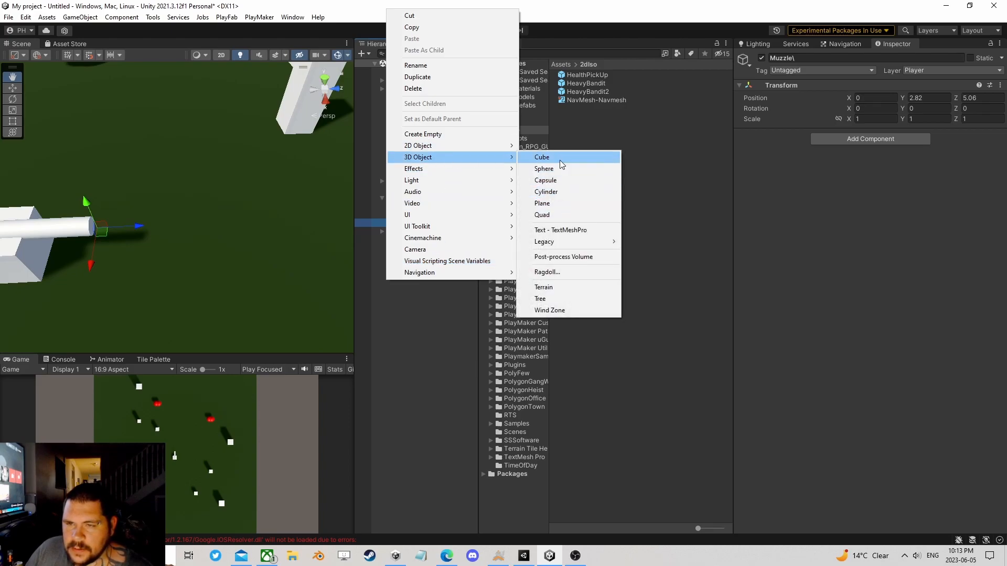
{"action": "left_click", "coordinate": [560, 166]}
{"action": "right_click_drag", "start_coordinate": [260, 248], "coordinate": [183, 212]}
{"action": "left_click_drag", "start_coordinate": [132, 264], "coordinate": [105, 203]}
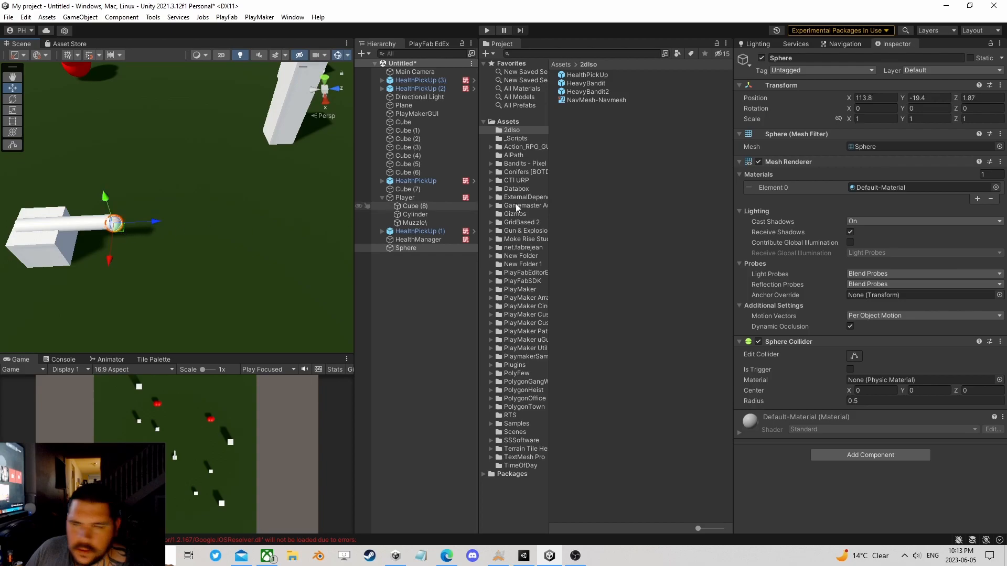
Step: Scale the sphere to 0.7 on all axes and move it just past the barrel's tip, to about Z 2.57
{"action": "left_click", "coordinate": [868, 120]}
{"action": "type", "text": ".7"}
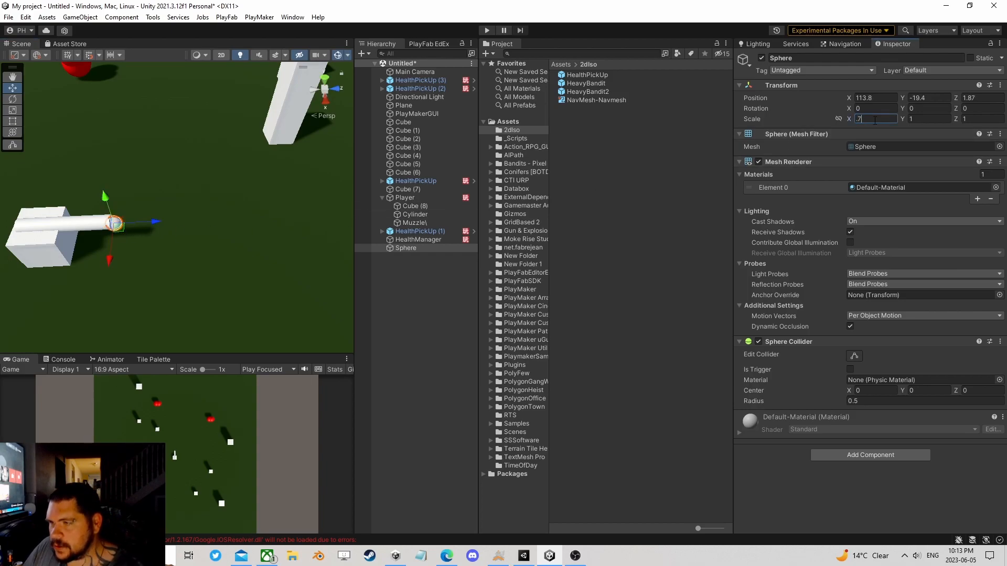
{"action": "key", "text": "Tab"}
{"action": "type", "text": ".7"}
{"action": "key", "text": "Tab"}
{"action": "type", "text": ".7"}
{"action": "key", "text": "Return"}
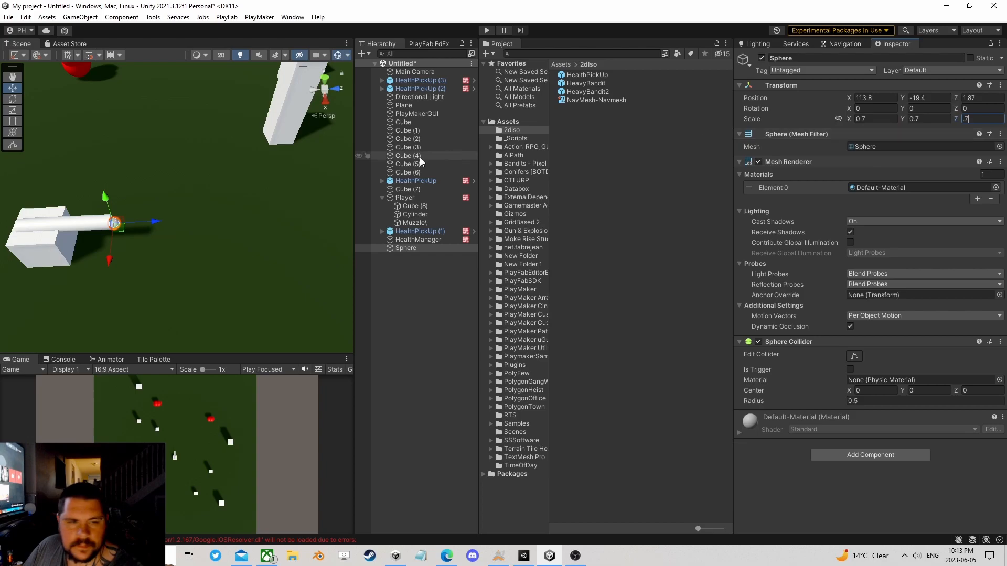
{"action": "left_click_drag", "start_coordinate": [152, 224], "coordinate": [161, 222]}
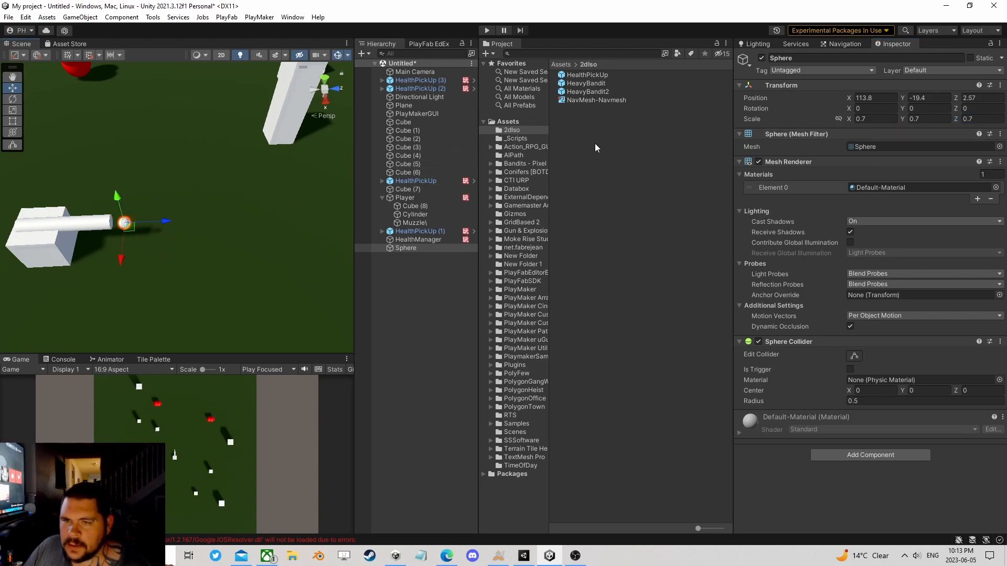
Step: Create a material named Bullet in the 2dIso folder and assign it to the sphere
{"action": "left_click", "coordinate": [519, 130]}
{"action": "right_click", "coordinate": [562, 123]}
{"action": "mouse_move", "coordinate": [590, 130]}
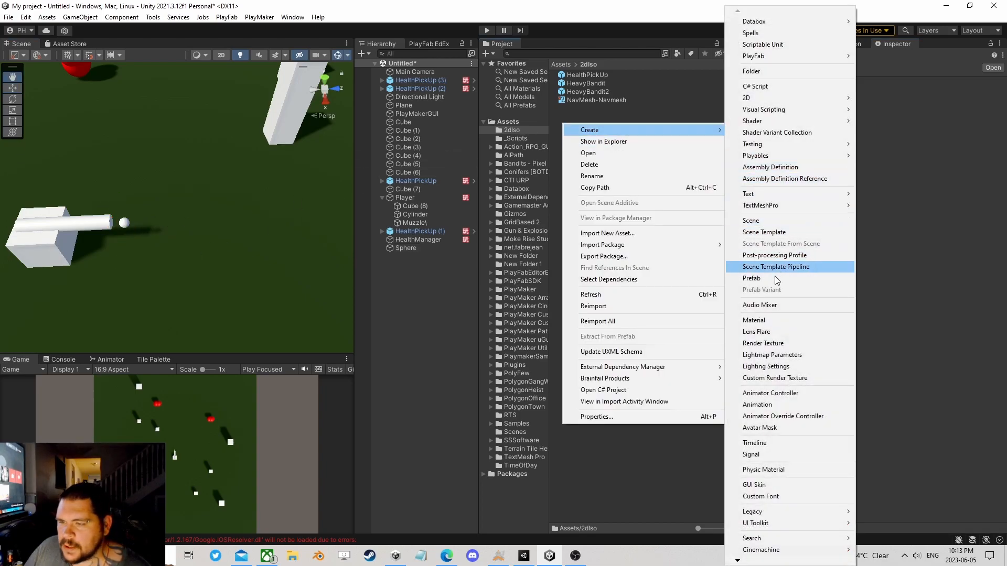
{"action": "left_click", "coordinate": [771, 323]}
{"action": "type", "text": "Bullet"}
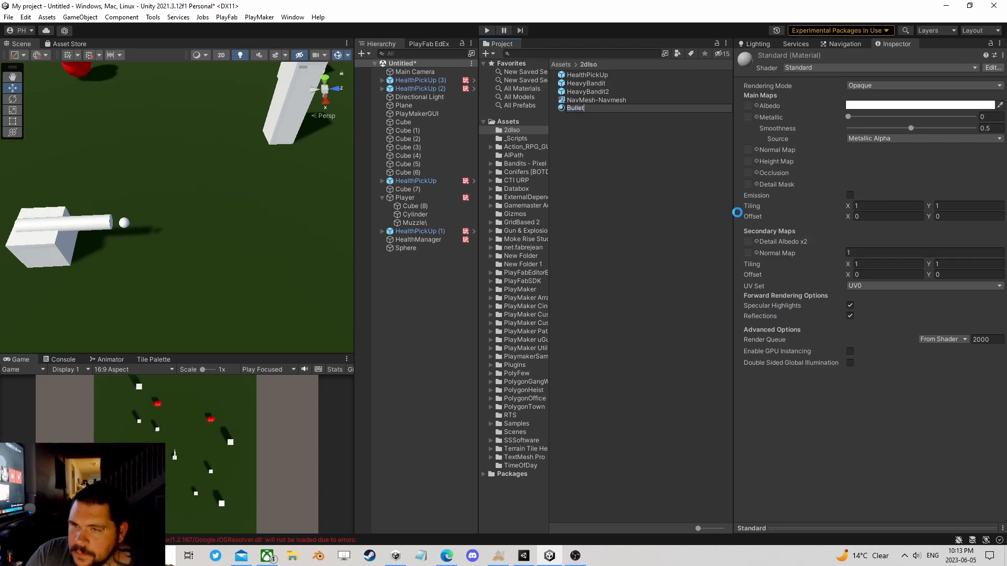
{"action": "key", "text": "Return"}
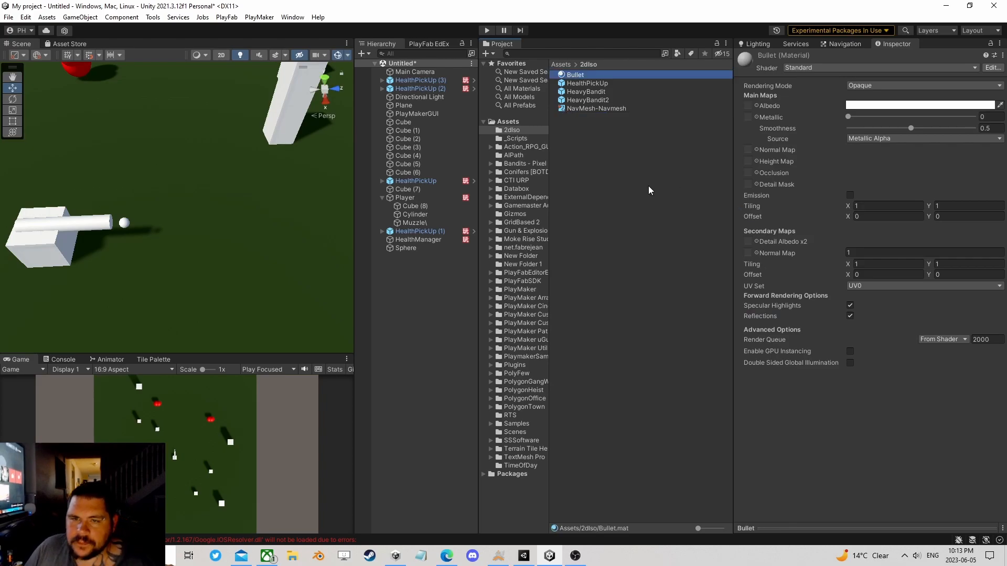
{"action": "left_click", "coordinate": [408, 247]}
{"action": "left_click_drag", "start_coordinate": [577, 77], "coordinate": [884, 184]}
Step: Enable emission on the Bullet material with a yellow HDR colour of hue 46 and intensity 3.5
{"action": "left_click", "coordinate": [575, 75]}
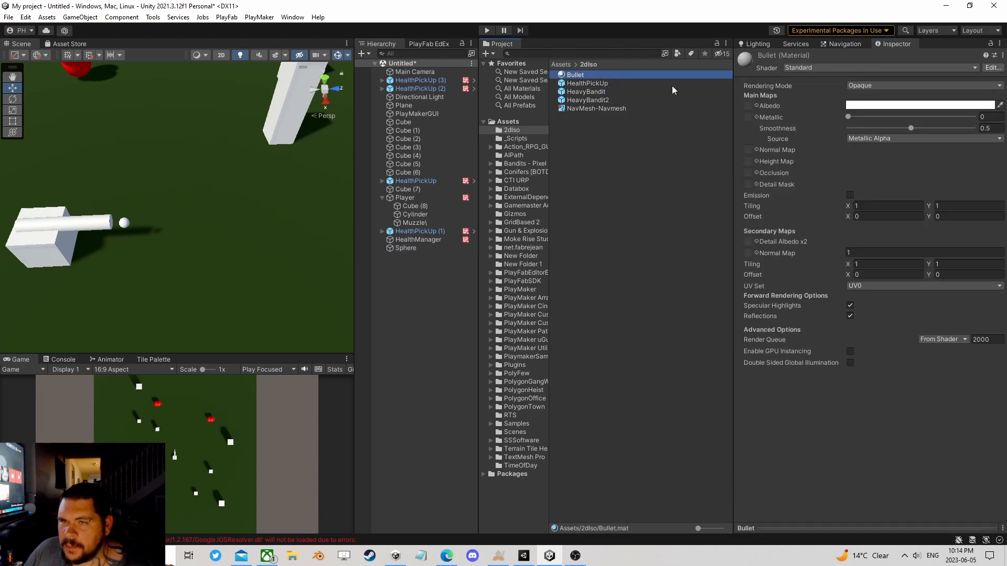
{"action": "left_click", "coordinate": [857, 105]}
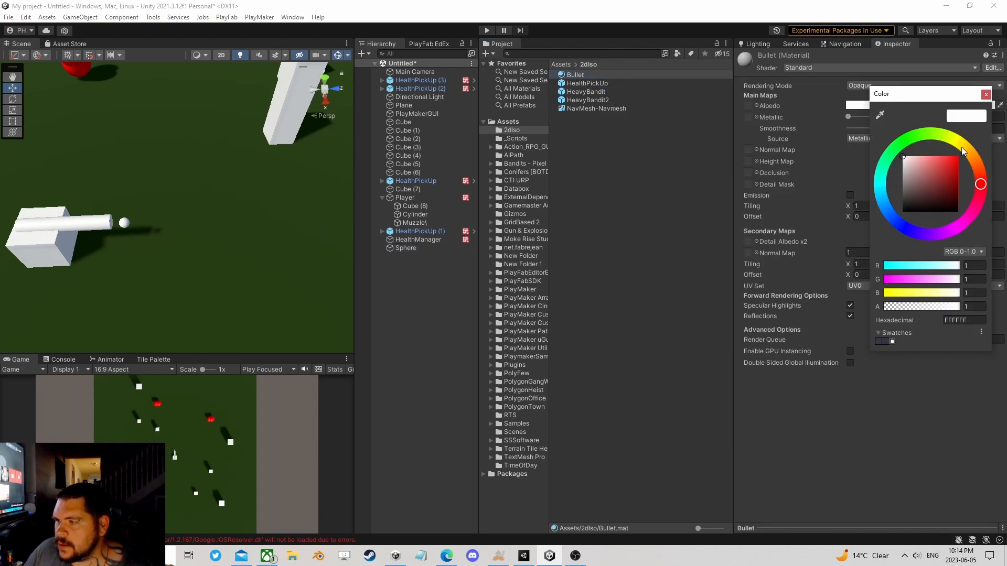
{"action": "left_click", "coordinate": [985, 95]}
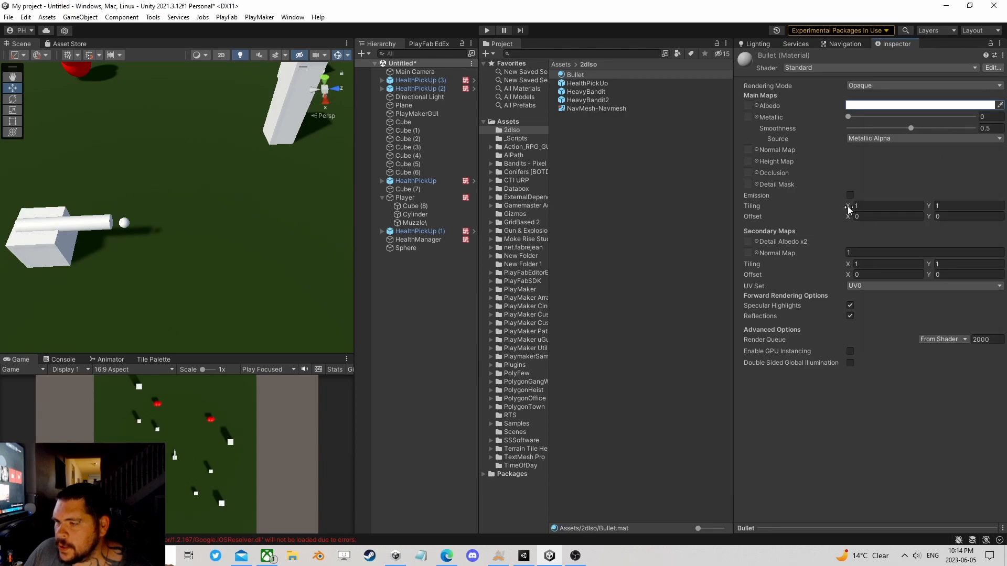
{"action": "left_click", "coordinate": [850, 194]}
{"action": "left_click", "coordinate": [858, 206]}
{"action": "left_click_drag", "start_coordinate": [954, 235], "coordinate": [968, 250]}
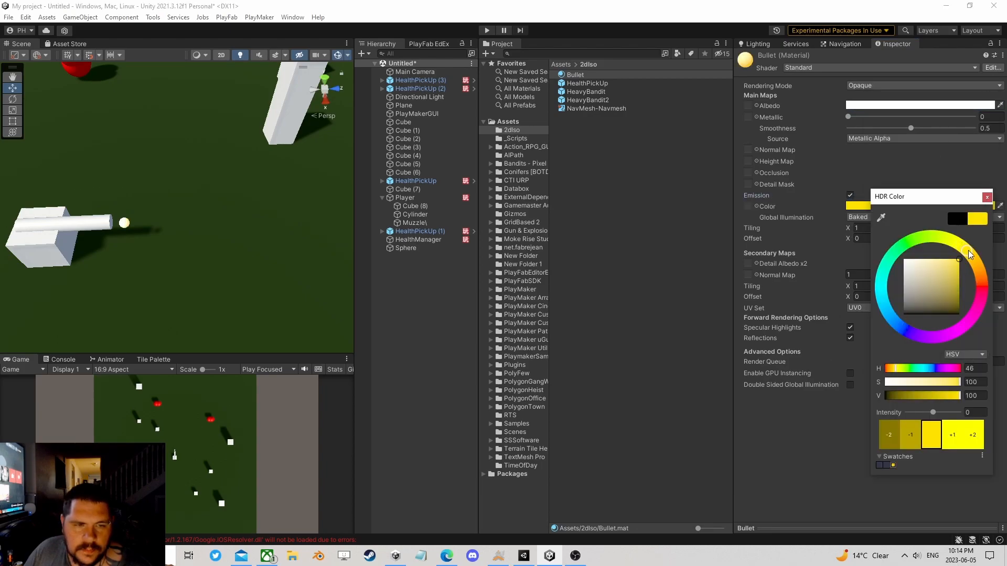
{"action": "left_click_drag", "start_coordinate": [934, 413], "coordinate": [949, 413]}
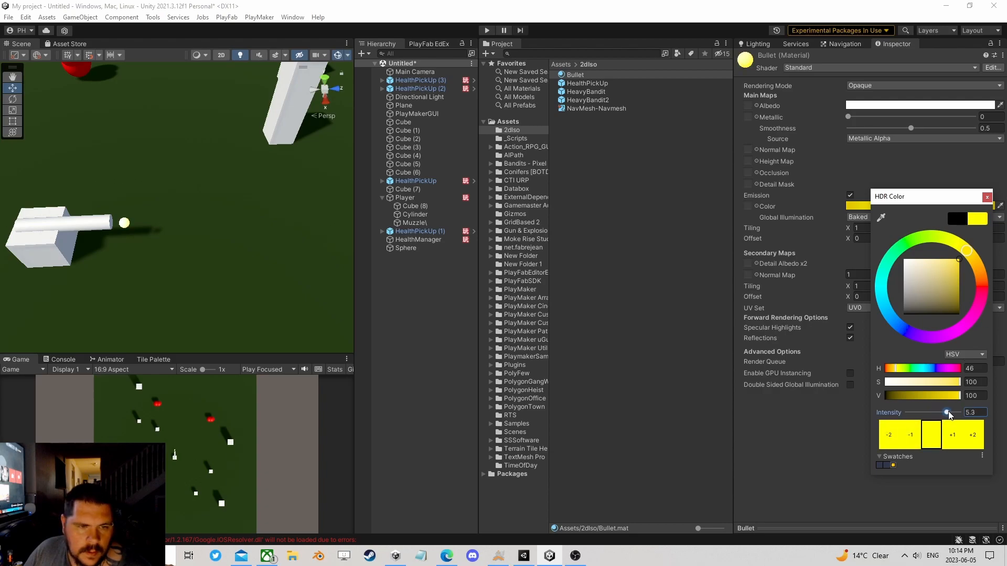
{"action": "left_click", "coordinate": [987, 198]}
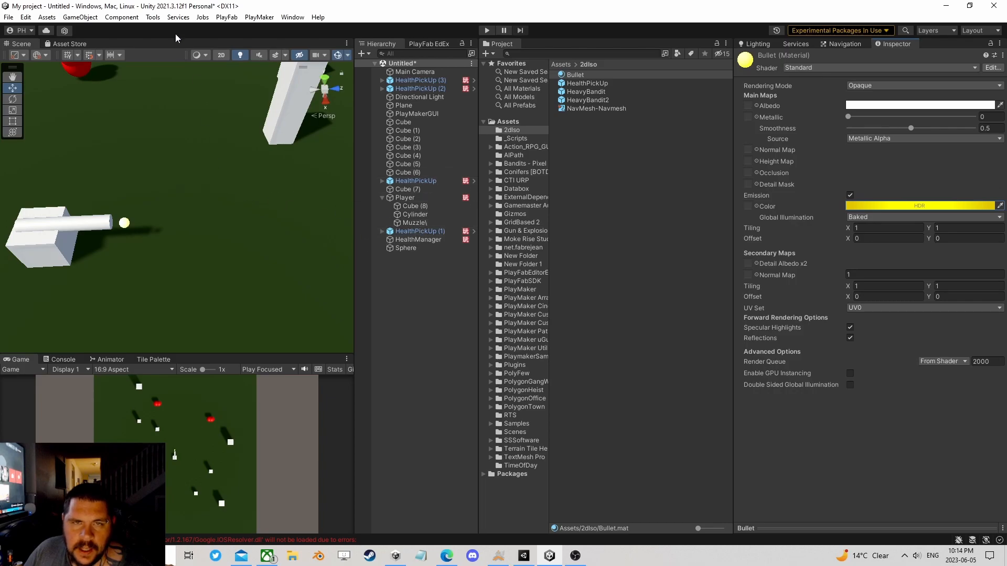
Step: Add a Post-process Layer component to the Main Camera
{"action": "right_click", "coordinate": [391, 316]}
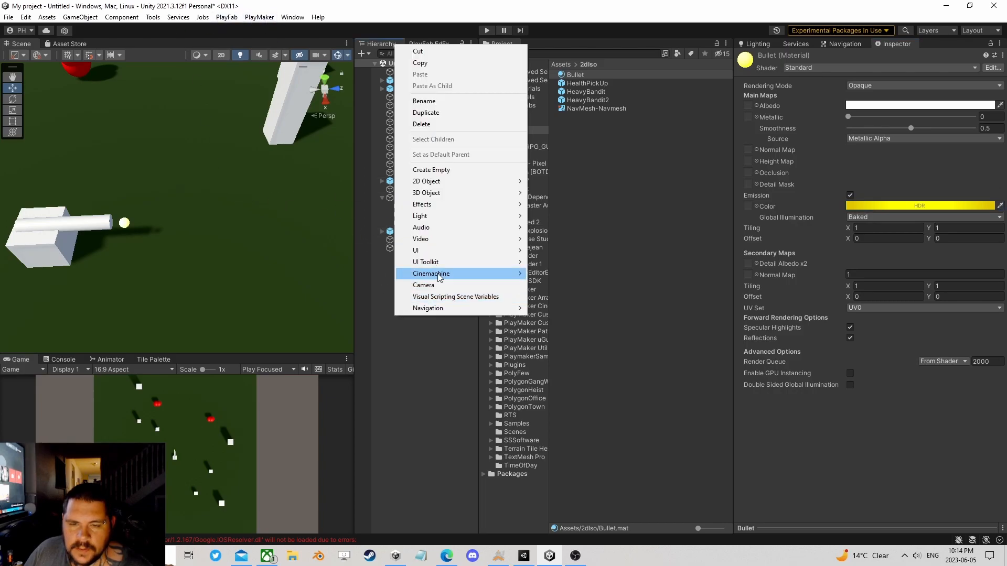
{"action": "left_click", "coordinate": [426, 336]}
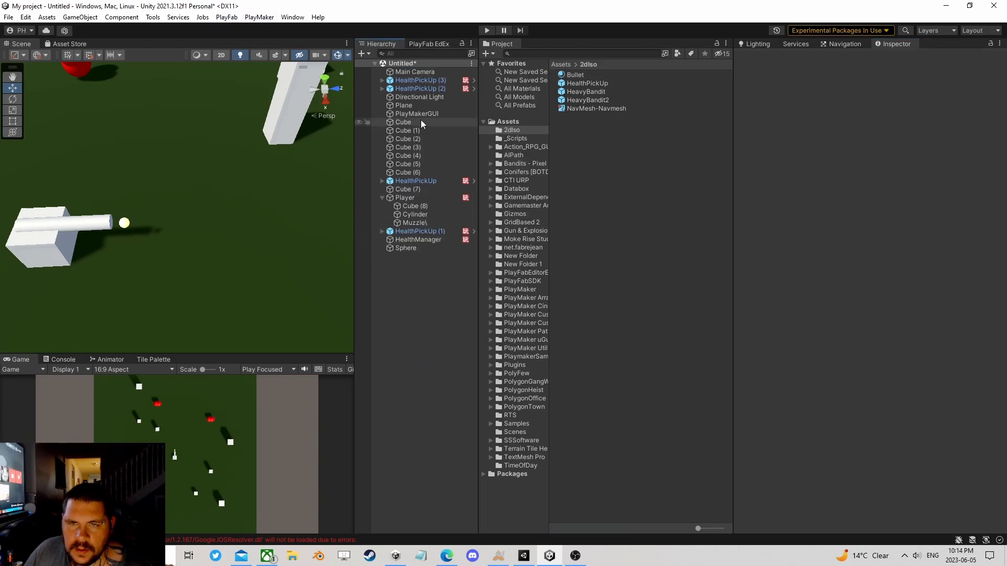
{"action": "left_click", "coordinate": [411, 71]}
{"action": "left_click", "coordinate": [852, 361]}
{"action": "type", "text": "po"}
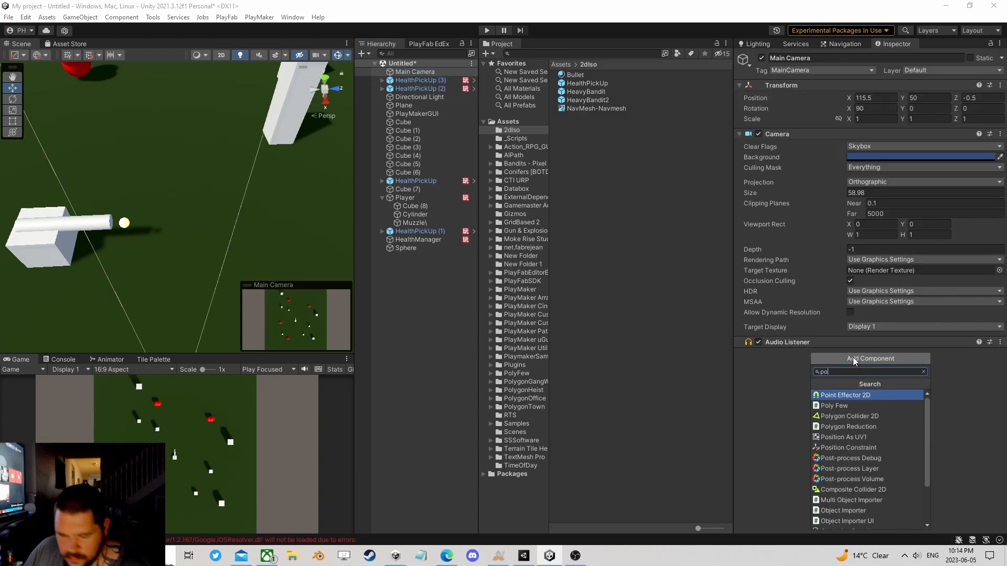
{"action": "type", "text": "dt"}
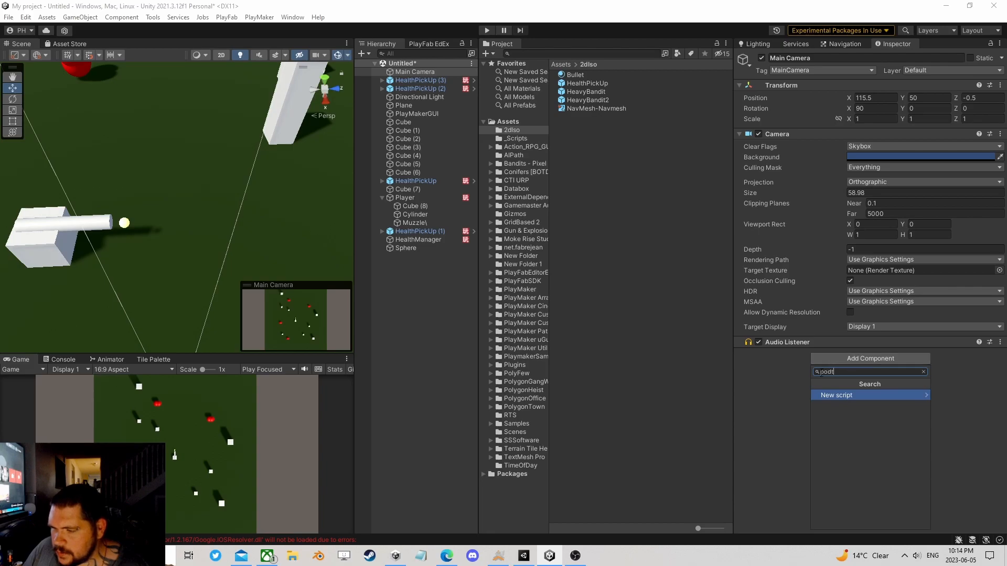
{"action": "key", "text": "BackSpace"}
{"action": "key", "text": "BackSpace"}
{"action": "type", "text": "st"}
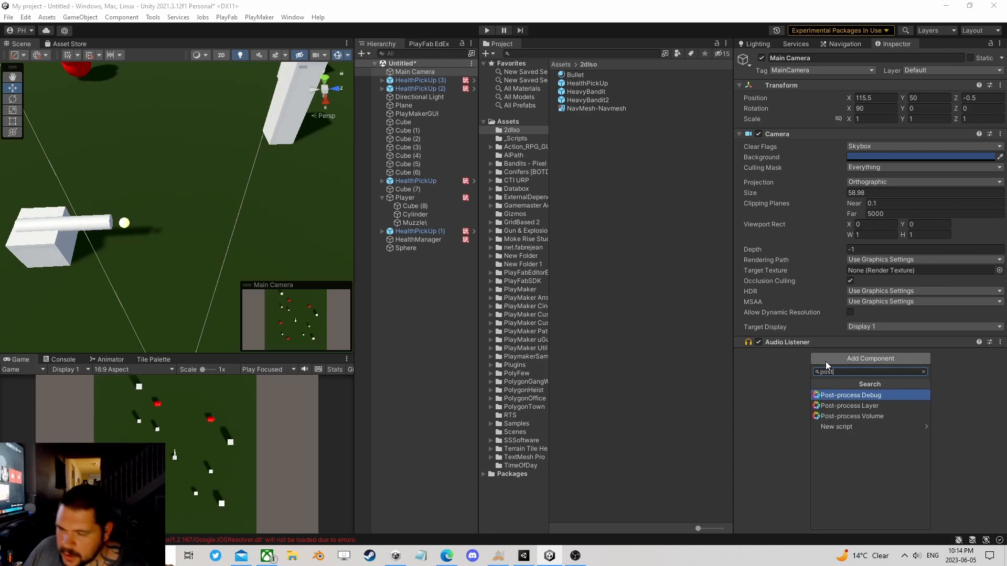
{"action": "left_click", "coordinate": [854, 406]}
Step: Add a Post-process Volume component to the Main Camera and make it global
{"action": "scroll", "coordinate": [846, 424], "scroll_direction": "down", "scroll_amount": 2}
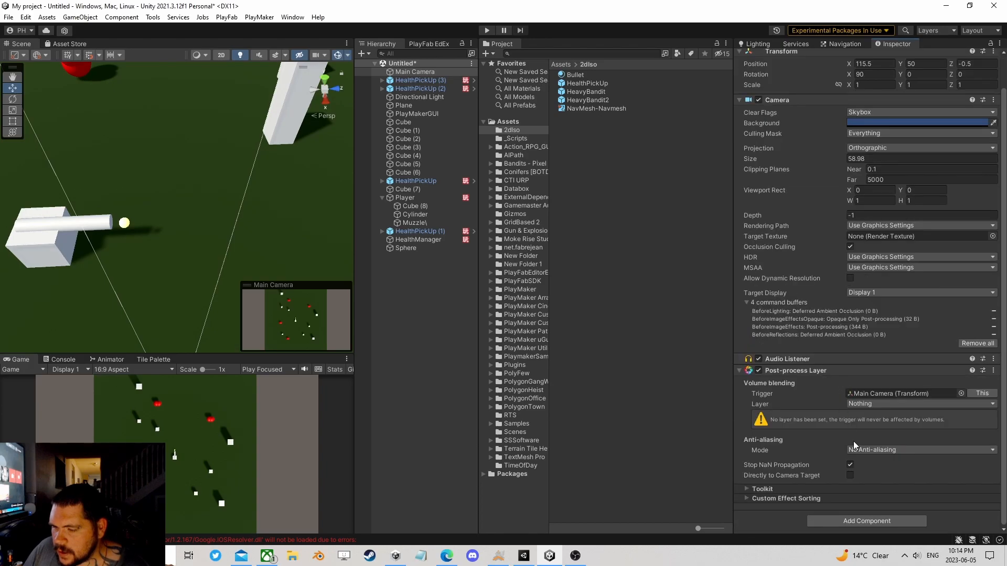
{"action": "left_click", "coordinate": [866, 520]}
{"action": "left_click", "coordinate": [875, 431]}
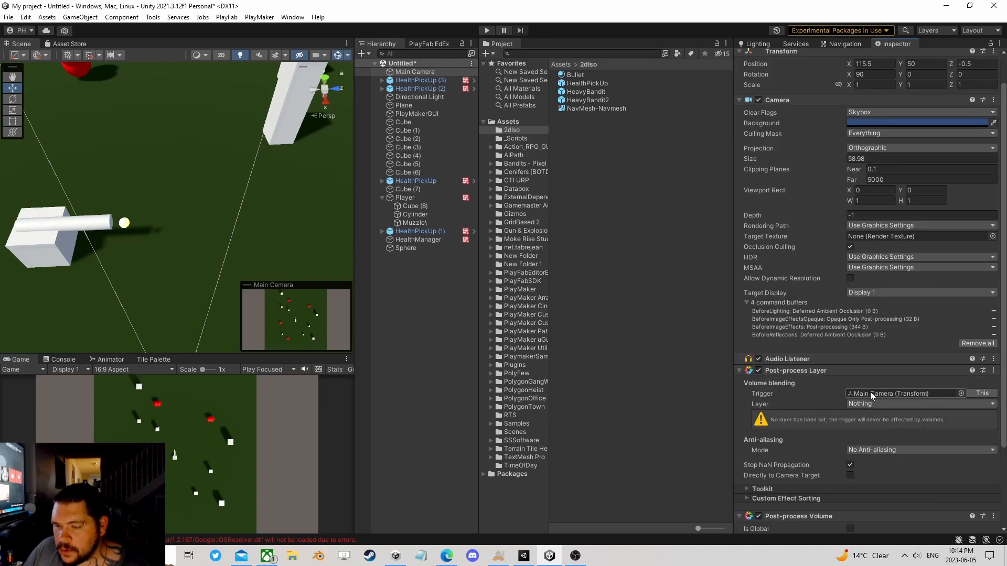
{"action": "scroll", "coordinate": [884, 393], "scroll_direction": "down", "scroll_amount": 2}
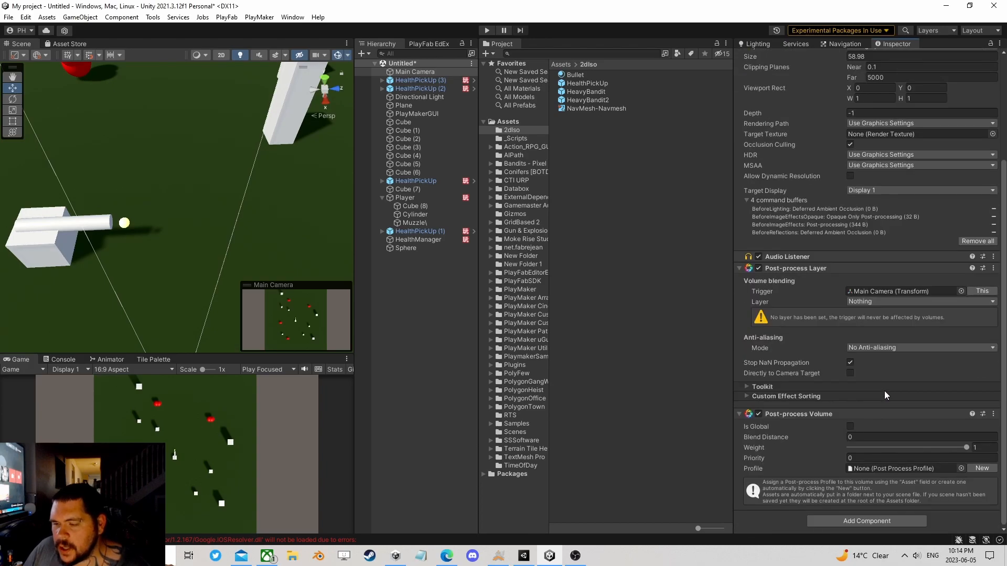
{"action": "left_click", "coordinate": [850, 425]}
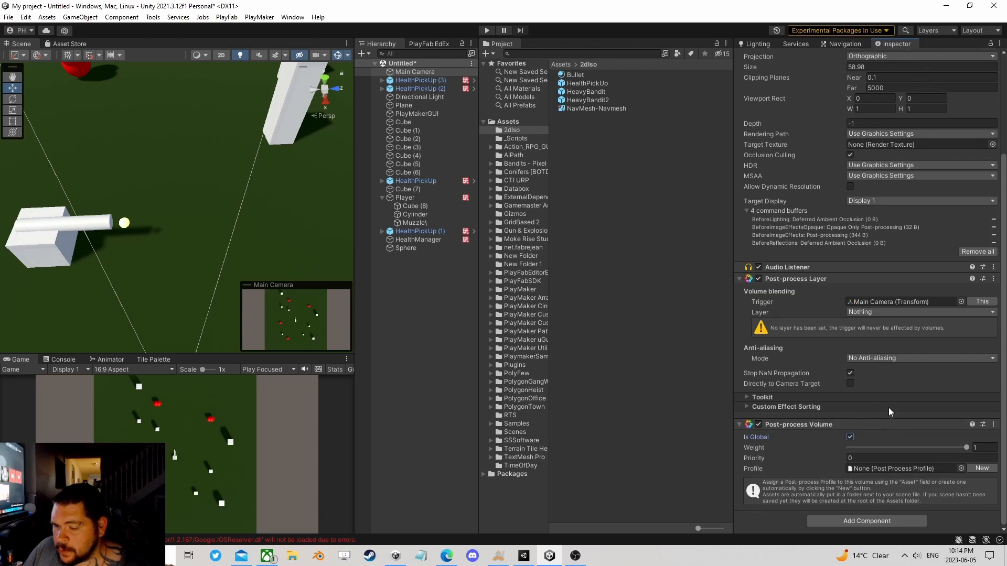
Step: Set the Post-process Layer's volume blending layer to Camera and assign the Main Camera object to the Camera layer
{"action": "left_click", "coordinate": [891, 312]}
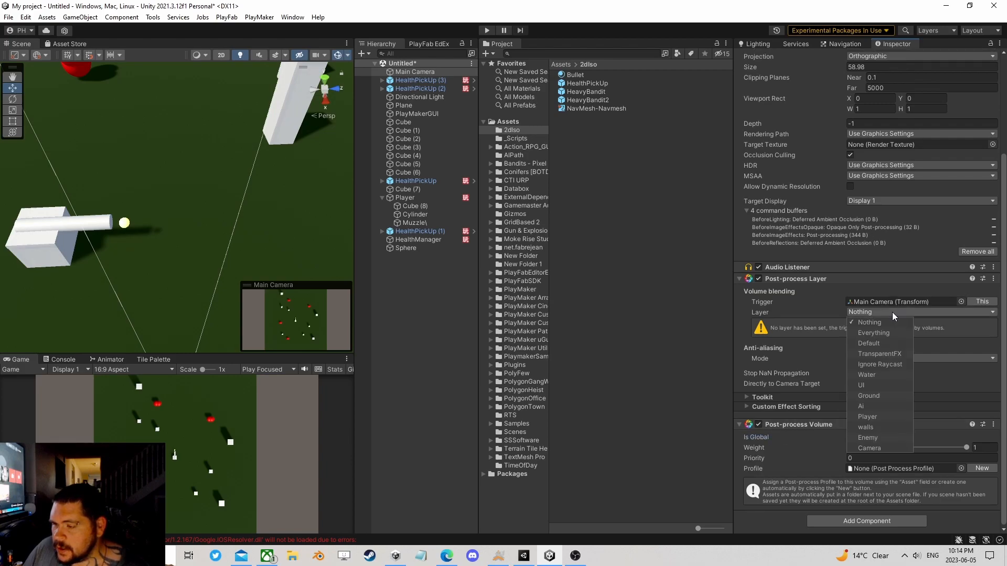
{"action": "left_click", "coordinate": [882, 448]}
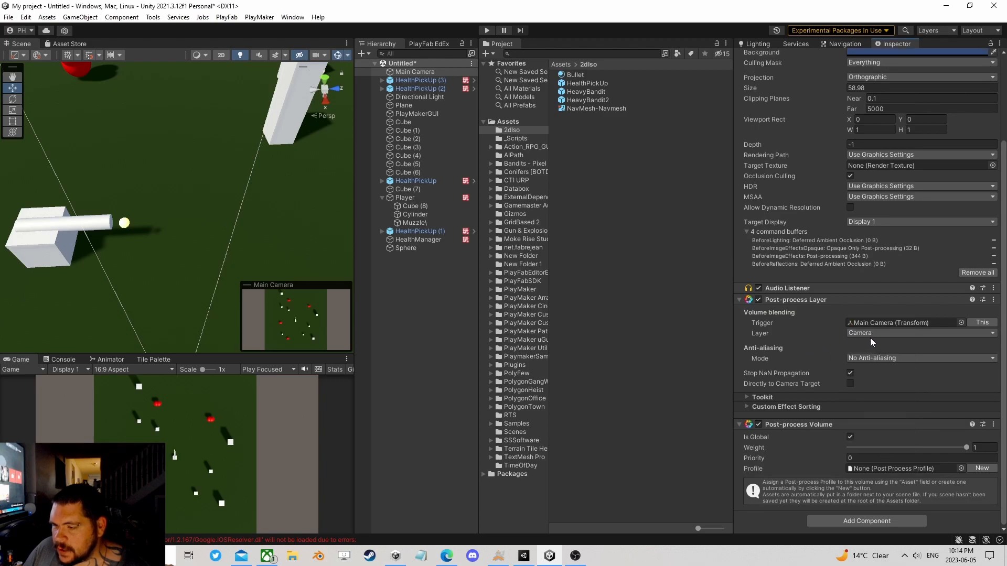
{"action": "scroll", "coordinate": [891, 335], "scroll_direction": "up", "scroll_amount": 5}
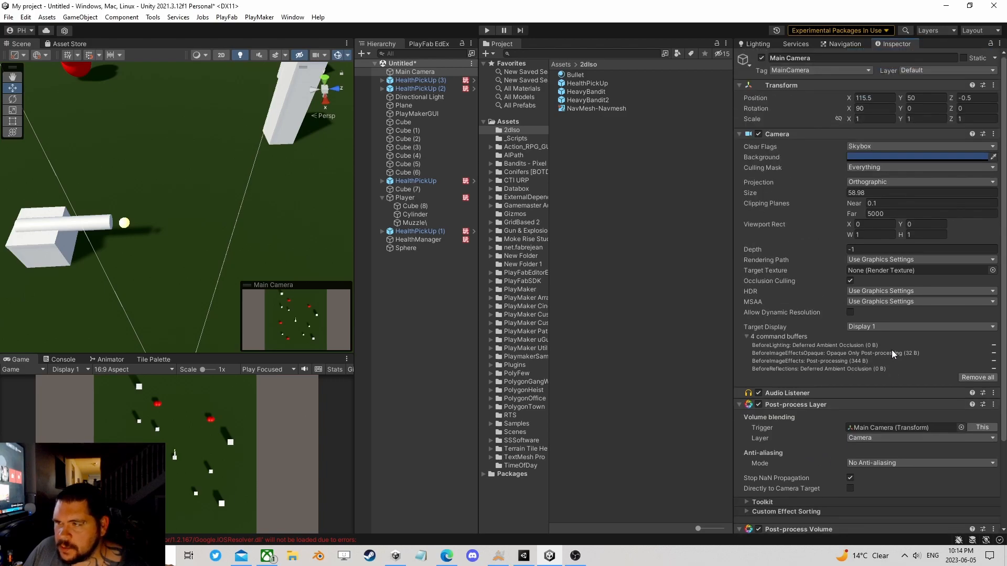
{"action": "left_click", "coordinate": [923, 71]}
{"action": "left_click", "coordinate": [931, 198]}
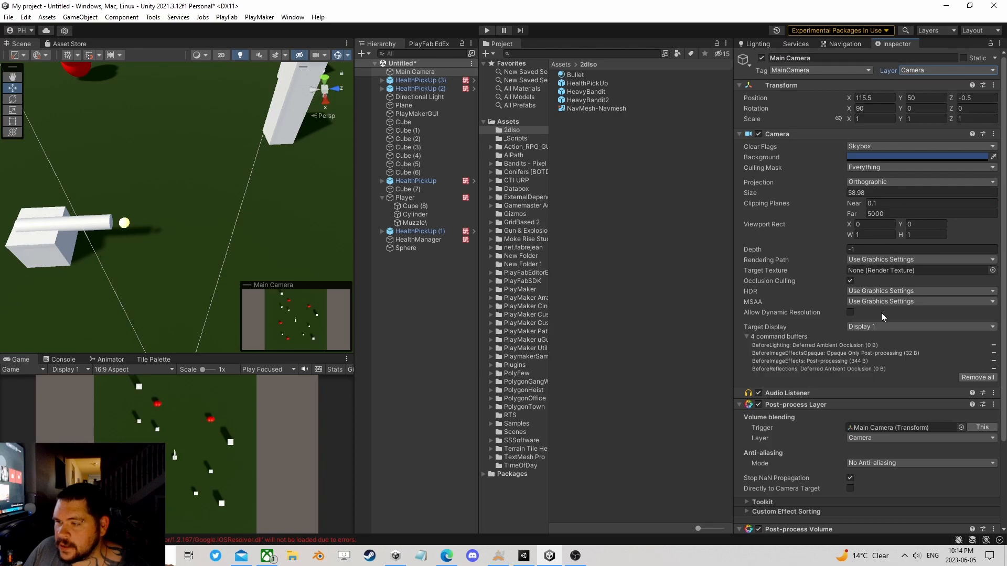
Step: Create a new profile for the Main Camera's Post-process Volume and locate it among the project assets
{"action": "scroll", "coordinate": [881, 325], "scroll_direction": "down", "scroll_amount": 4}
{"action": "left_click", "coordinate": [974, 467]}
{"action": "left_click", "coordinate": [879, 468]}
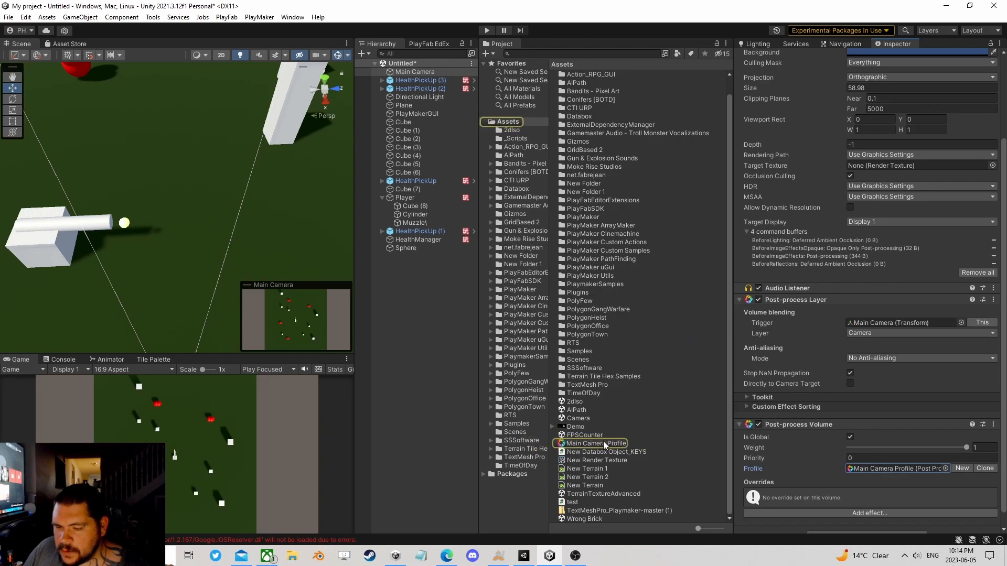
Step: Add the Bloom and Color Grading effects to the Post-process Volume's overrides
{"action": "scroll", "coordinate": [845, 443], "scroll_direction": "down", "scroll_amount": 1}
{"action": "left_click", "coordinate": [858, 498]}
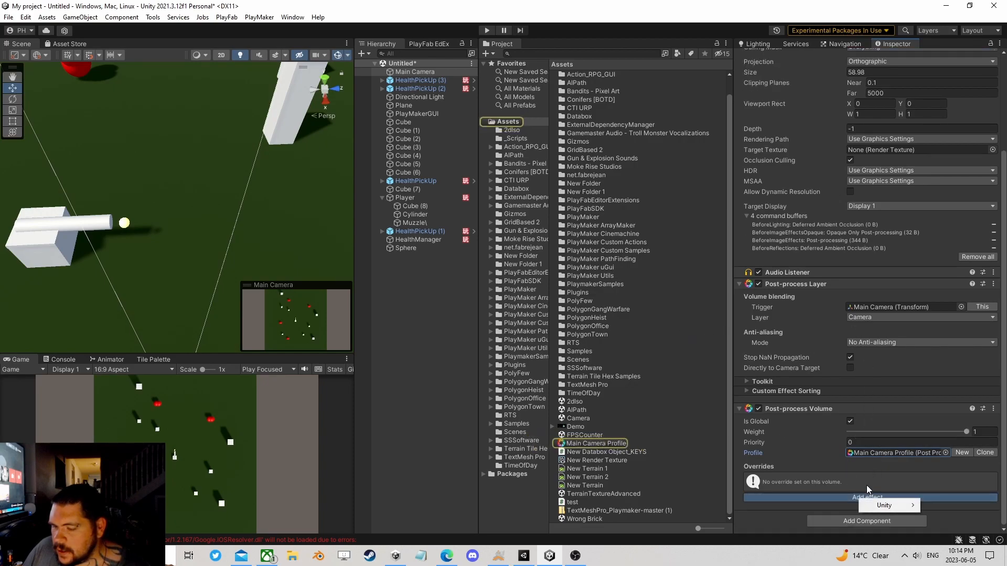
{"action": "mouse_move", "coordinate": [877, 506]}
{"action": "left_click", "coordinate": [776, 412]}
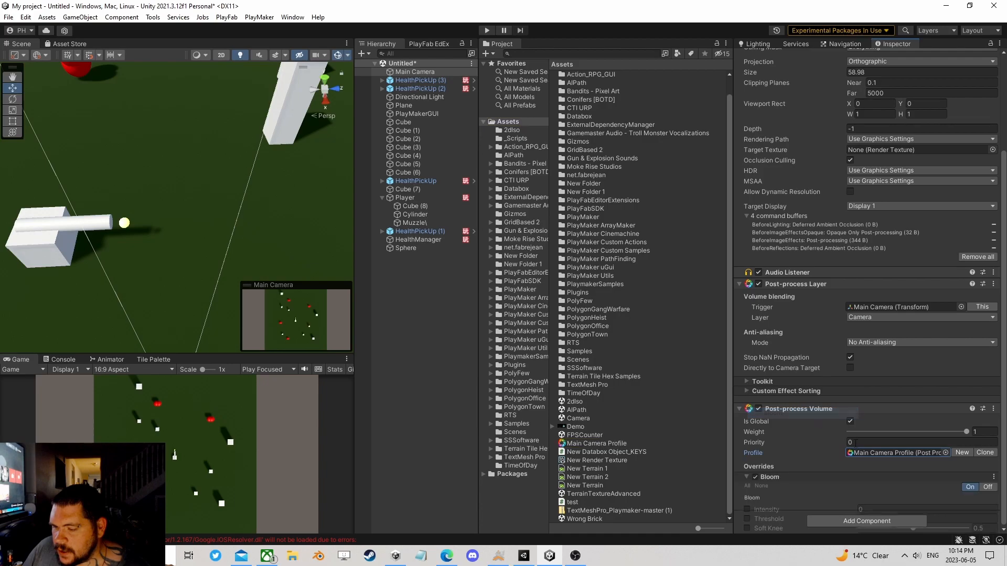
{"action": "scroll", "coordinate": [895, 461], "scroll_direction": "down", "scroll_amount": 5}
{"action": "left_click", "coordinate": [873, 496]}
{"action": "mouse_move", "coordinate": [895, 504]}
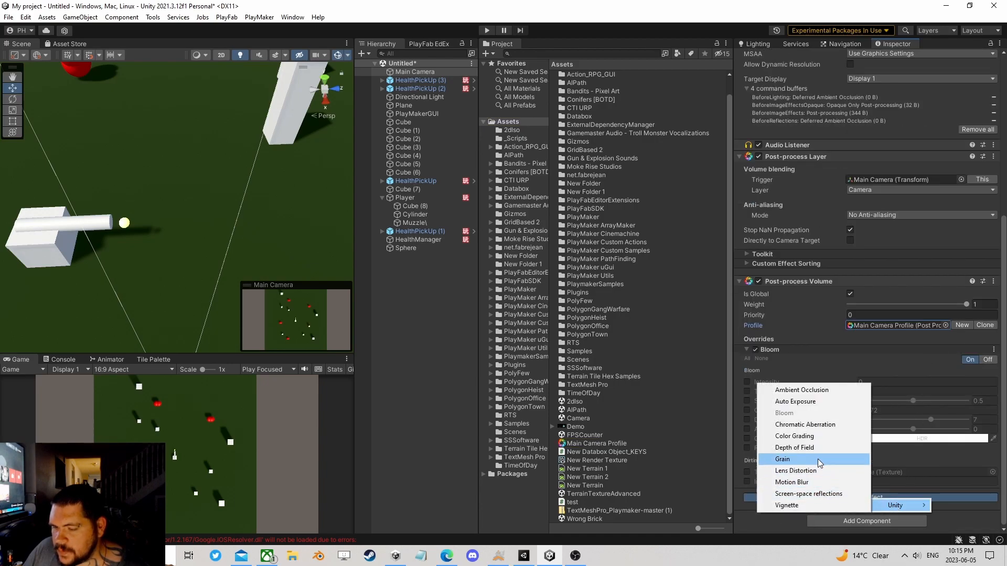
{"action": "left_click", "coordinate": [794, 436]}
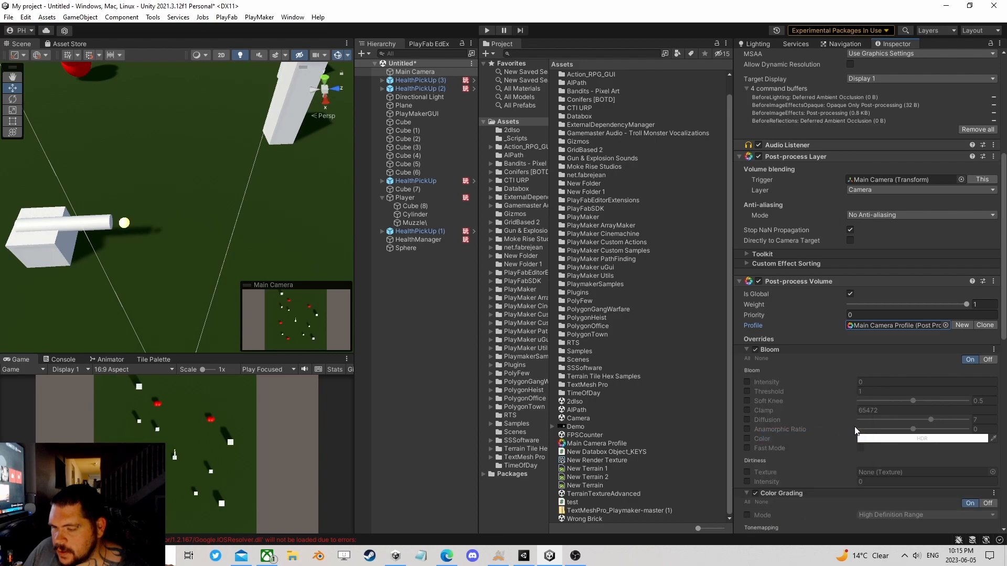
Step: Enable the Bloom intensity and threshold overrides, setting intensity to about 0.74 and threshold to about 0.7
{"action": "scroll", "coordinate": [886, 431], "scroll_direction": "down", "scroll_amount": 5}
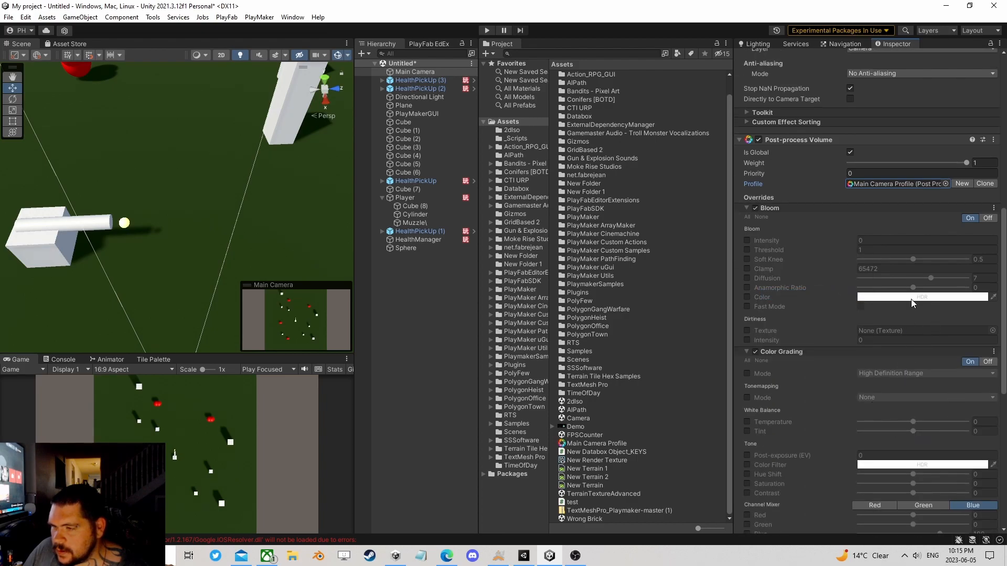
{"action": "left_click", "coordinate": [746, 251]}
{"action": "left_click_drag", "start_coordinate": [842, 248], "coordinate": [853, 240]}
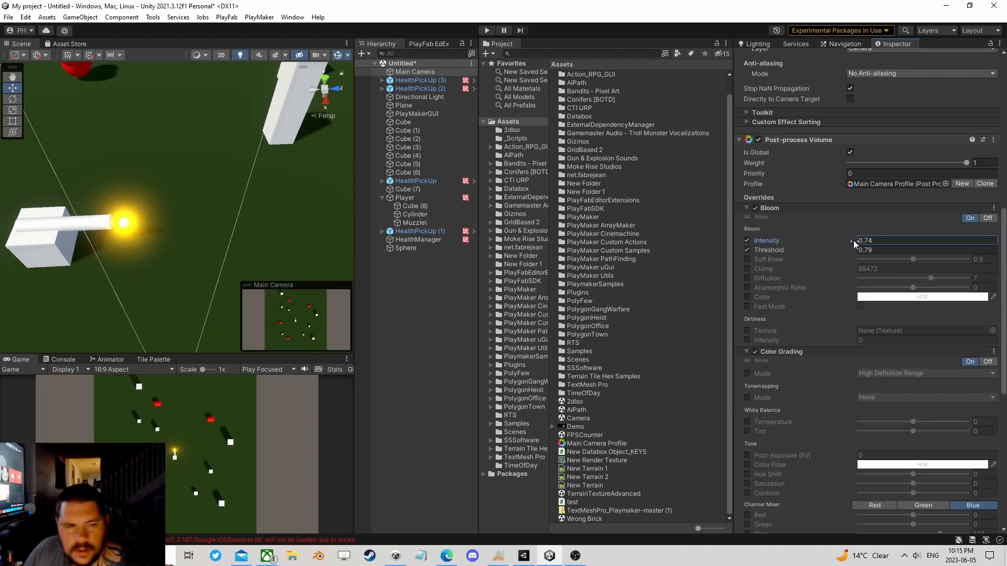
{"action": "left_click_drag", "start_coordinate": [846, 249], "coordinate": [843, 248]}
Step: Enable Color Grading's mode and tonemapping overrides, compare ACES with Neutral, and set the tonemapping mode to ACES
{"action": "scroll", "coordinate": [853, 345], "scroll_direction": "down", "scroll_amount": 3}
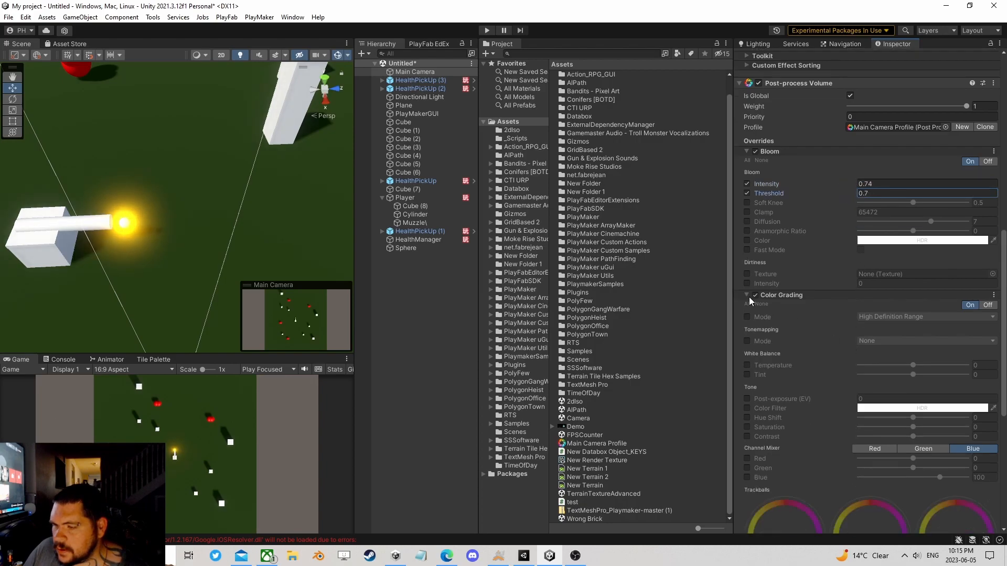
{"action": "left_click", "coordinate": [747, 317]}
{"action": "left_click", "coordinate": [747, 341]}
{"action": "left_click", "coordinate": [875, 341]}
{"action": "left_click", "coordinate": [884, 376]}
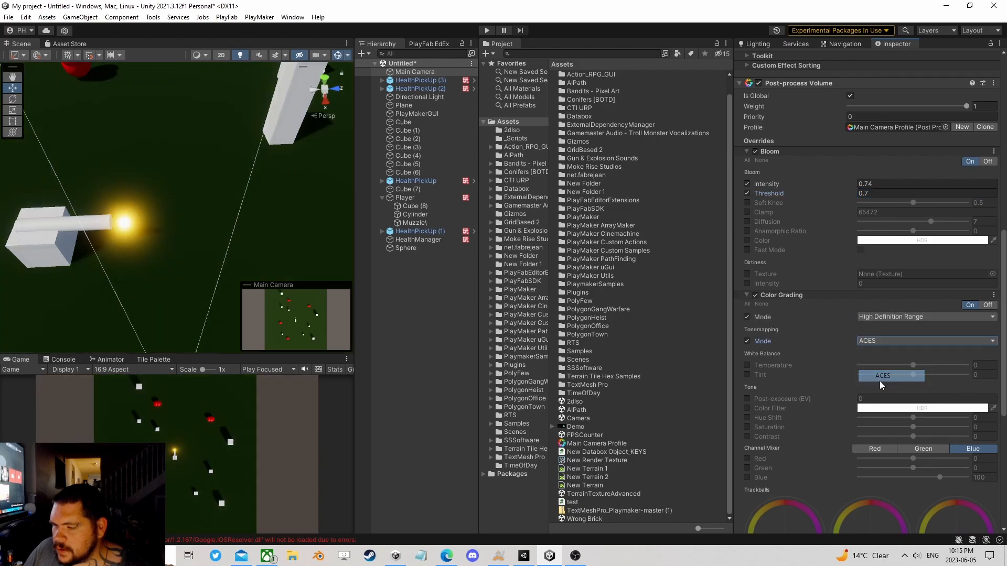
{"action": "left_click", "coordinate": [880, 338]}
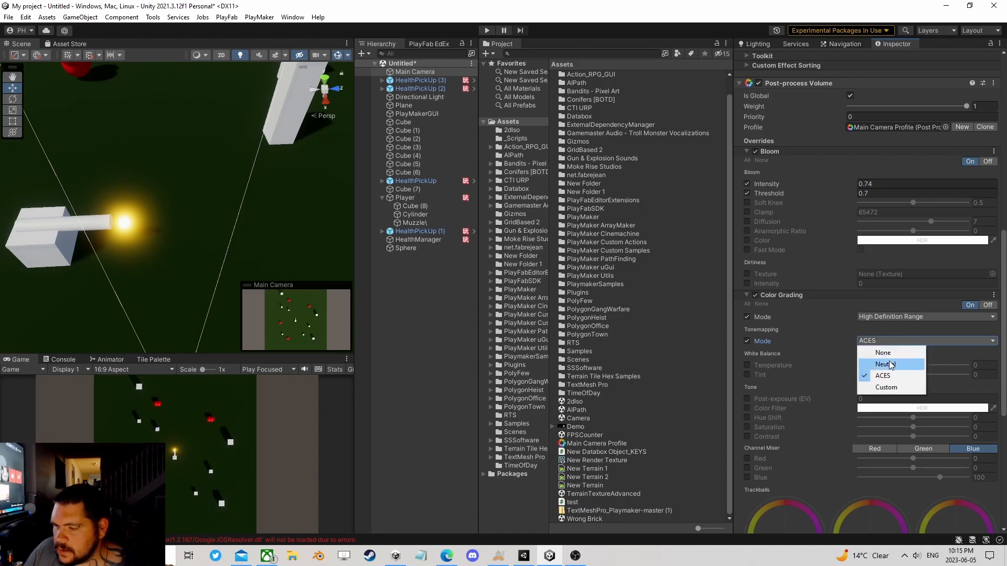
{"action": "left_click", "coordinate": [885, 364]}
{"action": "left_click", "coordinate": [882, 341]}
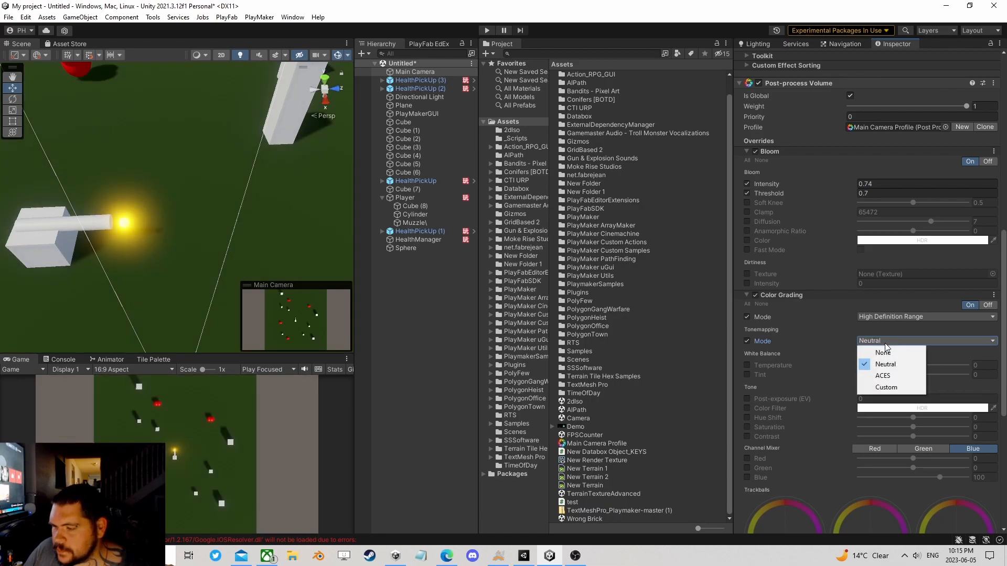
{"action": "left_click", "coordinate": [885, 375]}
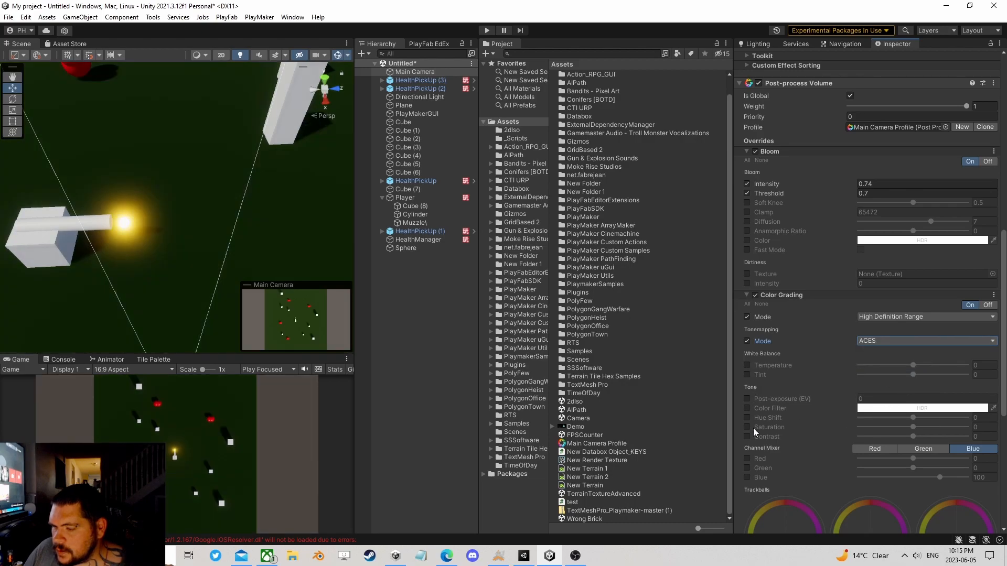
Step: Enable Color Grading's saturation and contrast overrides at about 60.7 and 11.7, with tonemapping switched to Neutral
{"action": "left_click_drag", "start_coordinate": [913, 427], "coordinate": [895, 436]}
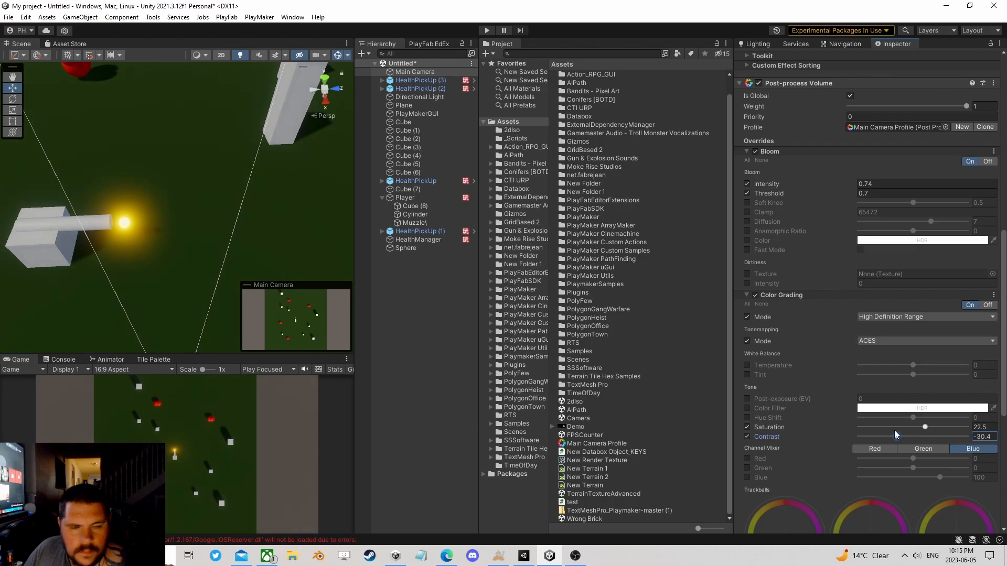
{"action": "left_click_drag", "start_coordinate": [895, 436], "coordinate": [904, 436]}
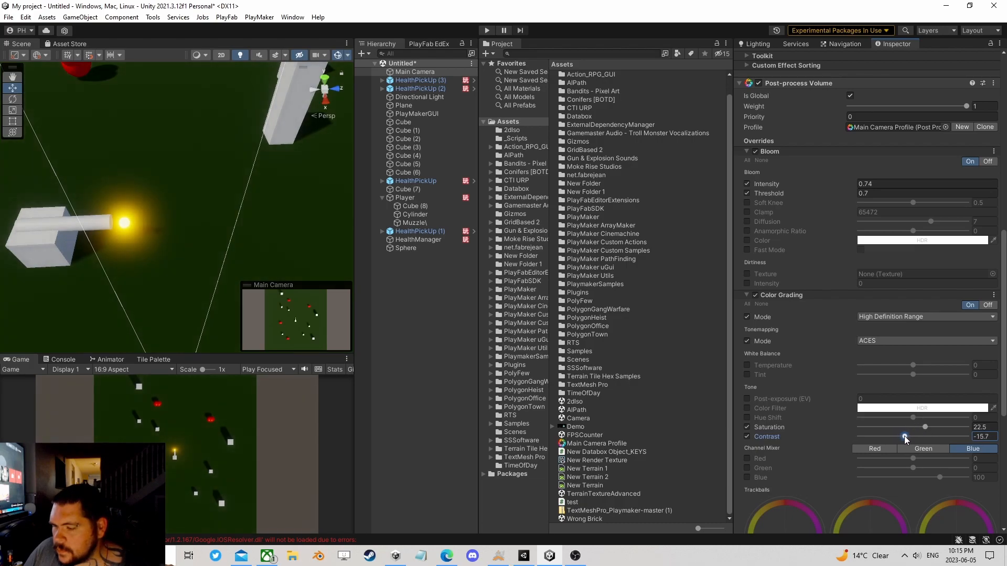
{"action": "left_click", "coordinate": [883, 342]}
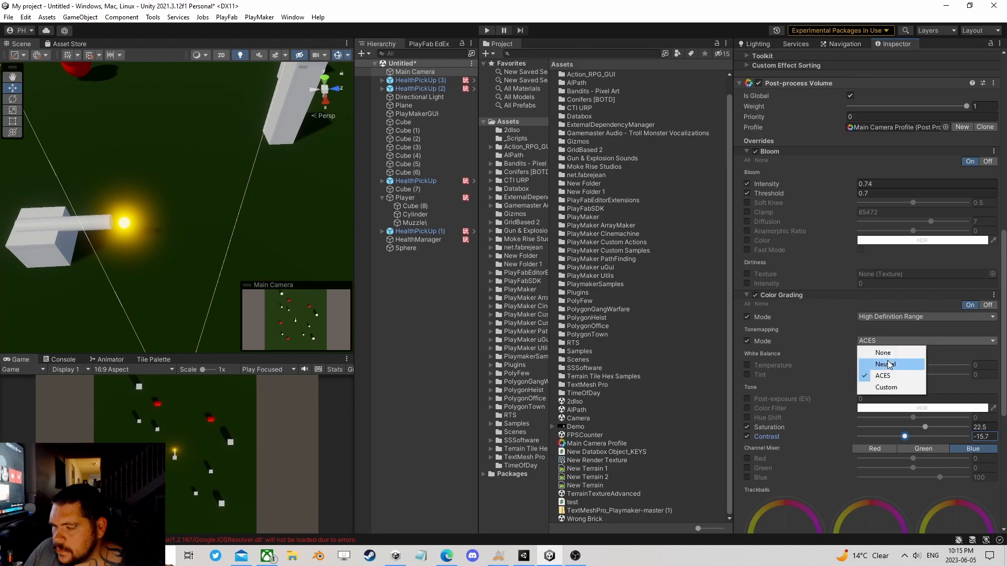
{"action": "left_click", "coordinate": [886, 364]}
{"action": "mouse_move", "coordinate": [924, 425]}
{"action": "left_mouse_down"}
{"action": "mouse_move", "coordinate": [945, 430]}
{"action": "mouse_move", "coordinate": [911, 439]}
{"action": "mouse_move", "coordinate": [919, 435]}
{"action": "left_mouse_up"}
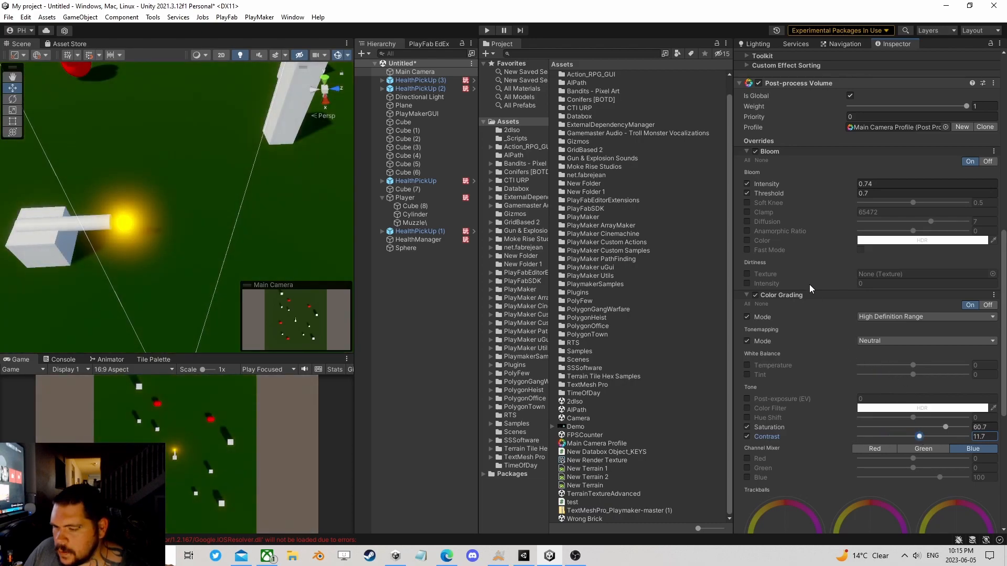
{"action": "left_click", "coordinate": [746, 295]}
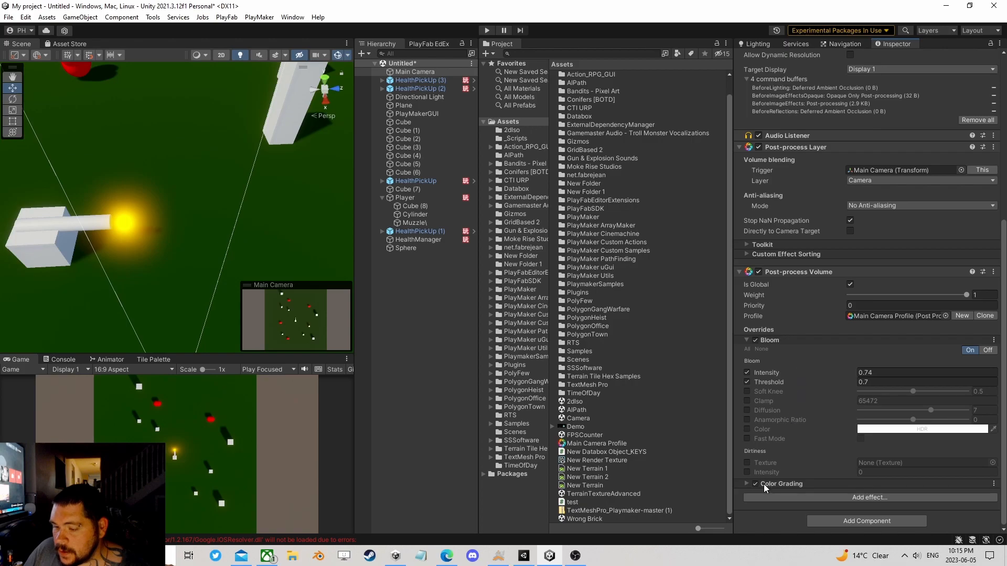
Step: Add an Ambient Occlusion effect to the Post-process Volume and enable its mode and intensity overrides, with intensity about 1
{"action": "left_click", "coordinate": [851, 500]}
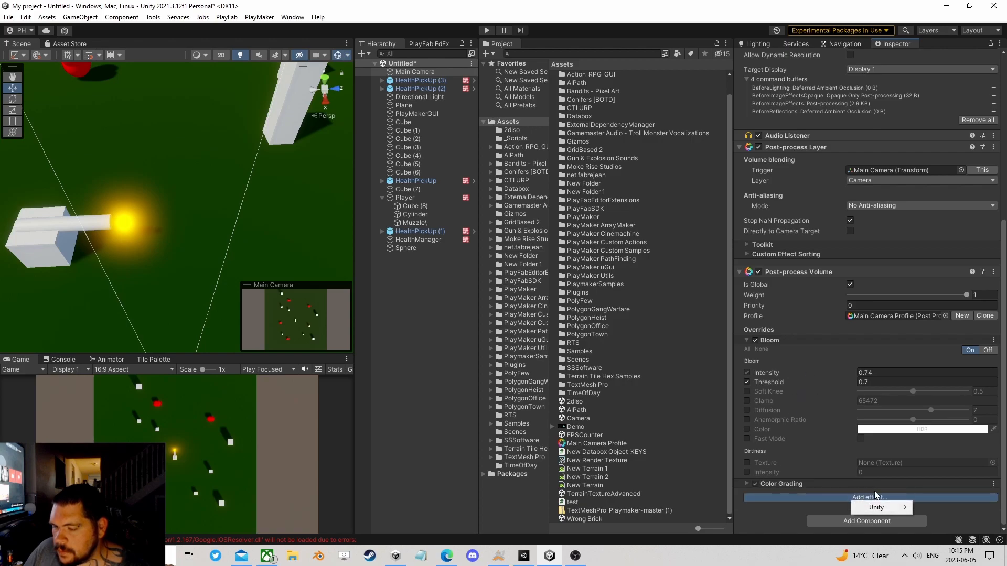
{"action": "mouse_move", "coordinate": [881, 507]}
{"action": "left_click", "coordinate": [797, 392]}
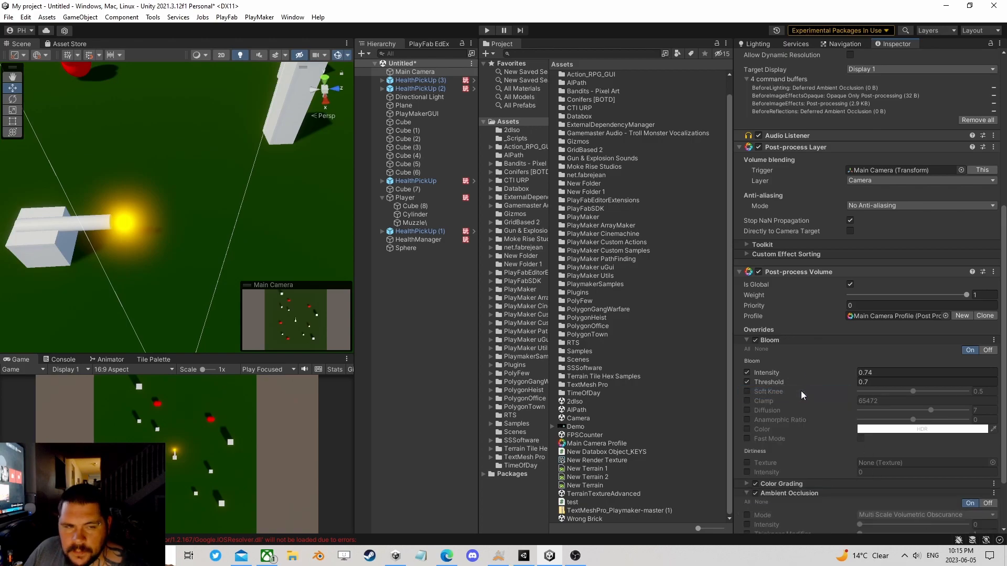
{"action": "scroll", "coordinate": [822, 405], "scroll_direction": "down", "scroll_amount": 3}
{"action": "left_click", "coordinate": [747, 444]}
{"action": "left_click_drag", "start_coordinate": [860, 454], "coordinate": [886, 455]}
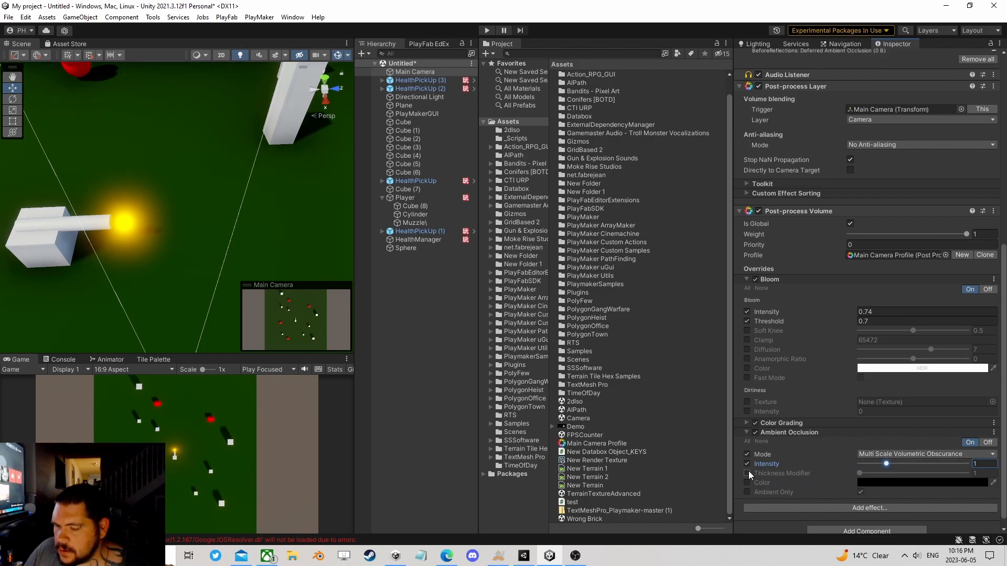
Step: Try the Scalable Ambient Obscurance mode for Ambient Occlusion and return to Multi Scale Volumetric Obscurance
{"action": "left_click", "coordinate": [866, 454]}
{"action": "left_click", "coordinate": [873, 464]}
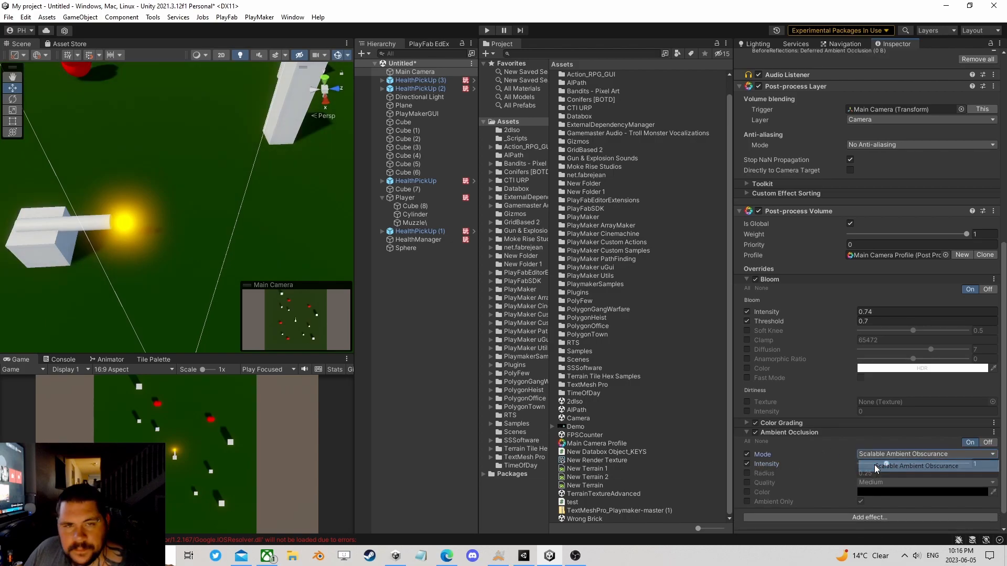
{"action": "left_click", "coordinate": [883, 455]}
{"action": "left_click", "coordinate": [888, 478]}
Step: Open the Bullet material used by the Sphere and lower its HDR emission intensity to about 2.7
{"action": "left_click_drag", "start_coordinate": [136, 242], "coordinate": [127, 164], "text": "alt"}
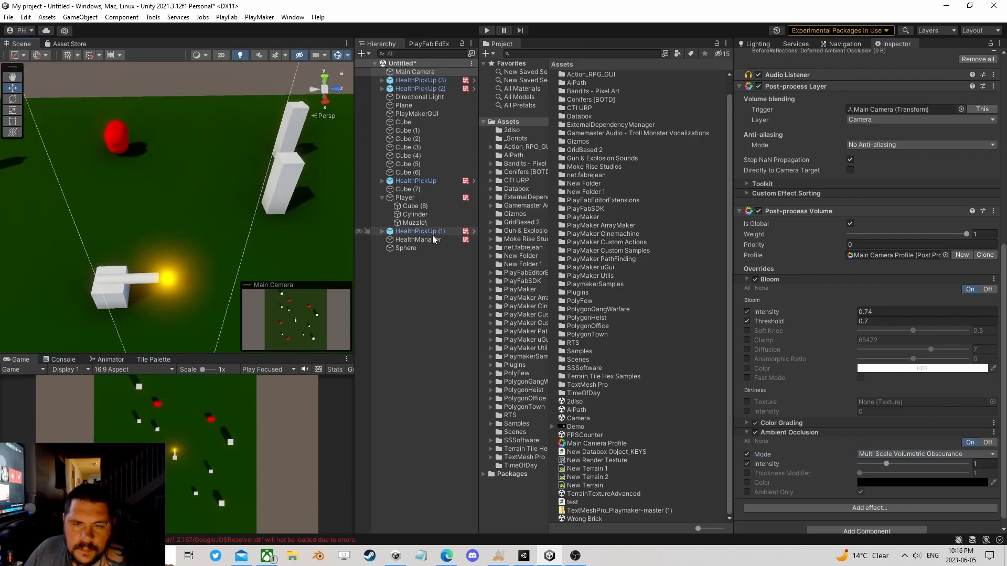
{"action": "left_click", "coordinate": [416, 249]}
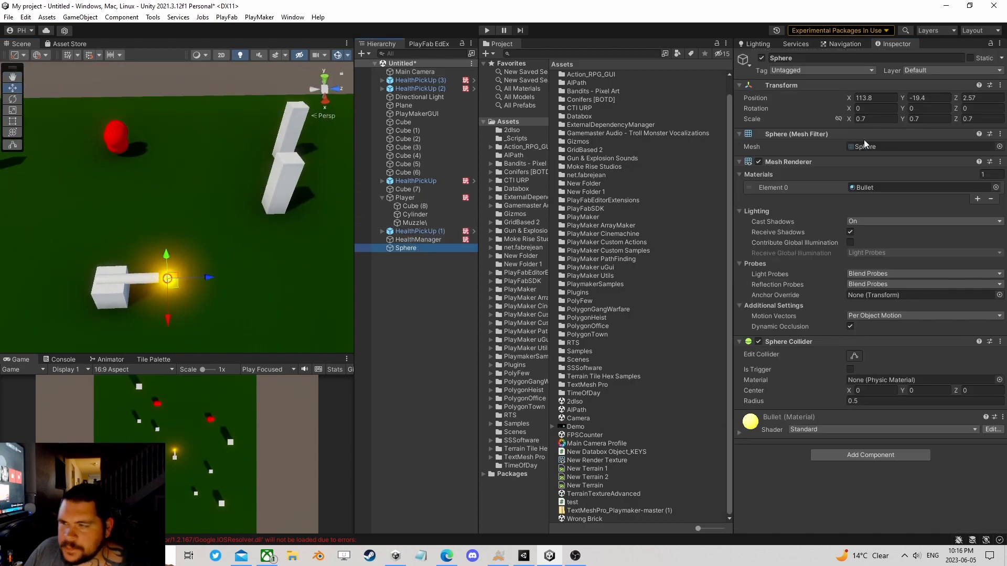
{"action": "left_click", "coordinate": [870, 175]}
{"action": "left_click", "coordinate": [572, 75]}
{"action": "left_click", "coordinate": [915, 206]}
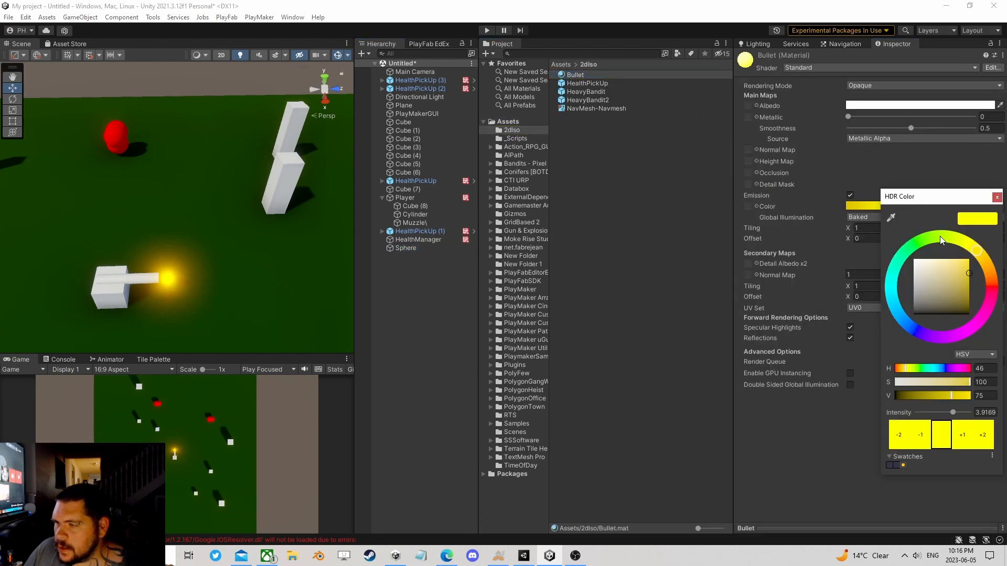
{"action": "left_click_drag", "start_coordinate": [953, 415], "coordinate": [951, 416]}
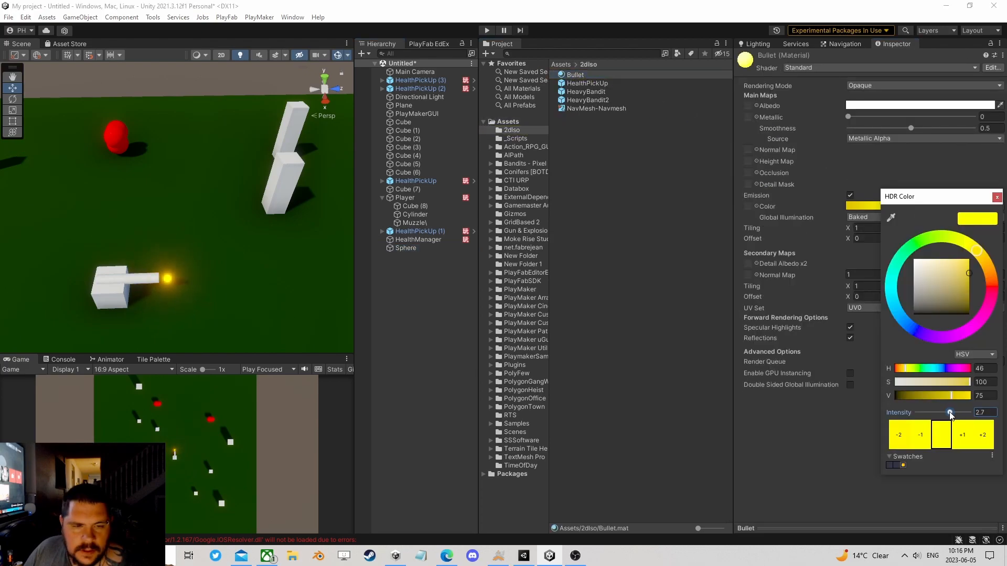
Step: Rename the Sphere object in the scene as Bullet
{"action": "left_click", "coordinate": [411, 247]}
{"action": "left_click", "coordinate": [411, 247]}
{"action": "type", "text": "Bullet"}
{"action": "key", "text": "Return"}
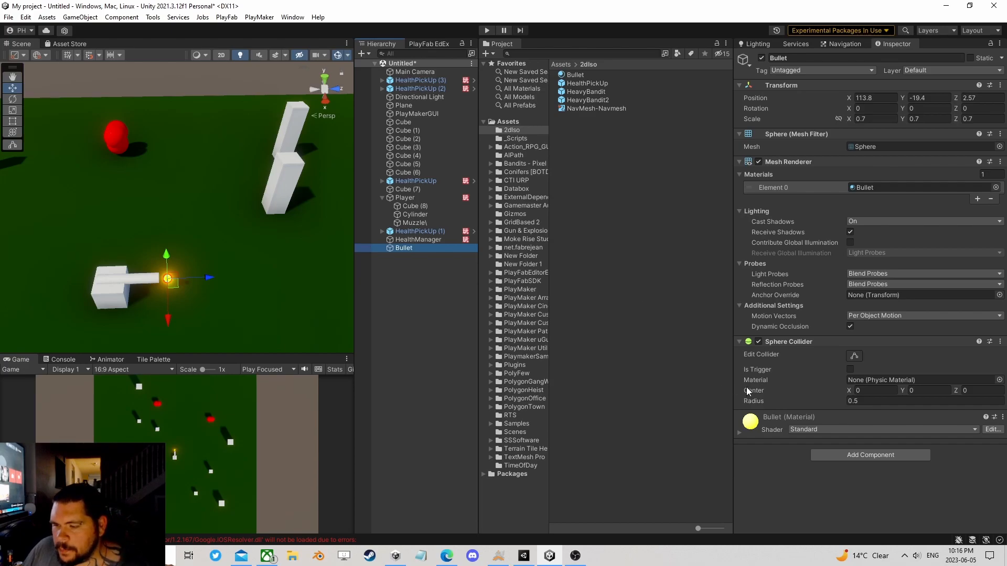
Step: Add a Rigidbody component to the Bullet and set its collision detection to Continuous Dynamic
{"action": "left_click", "coordinate": [863, 455]}
{"action": "type", "text": "ri"}
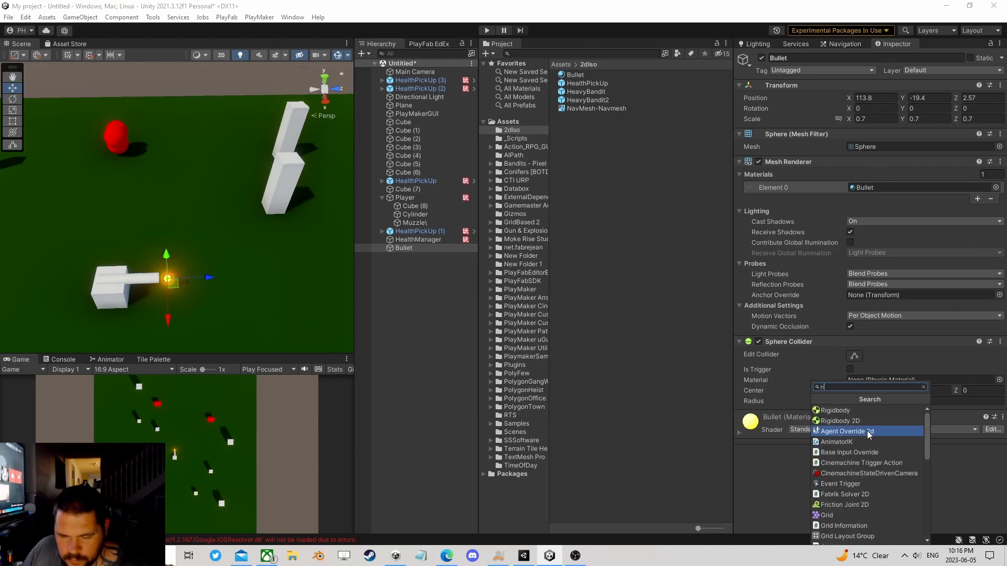
{"action": "left_click", "coordinate": [847, 413]}
{"action": "scroll", "coordinate": [862, 435], "scroll_direction": "down", "scroll_amount": 2}
{"action": "left_click", "coordinate": [860, 434]}
{"action": "left_click", "coordinate": [892, 469]}
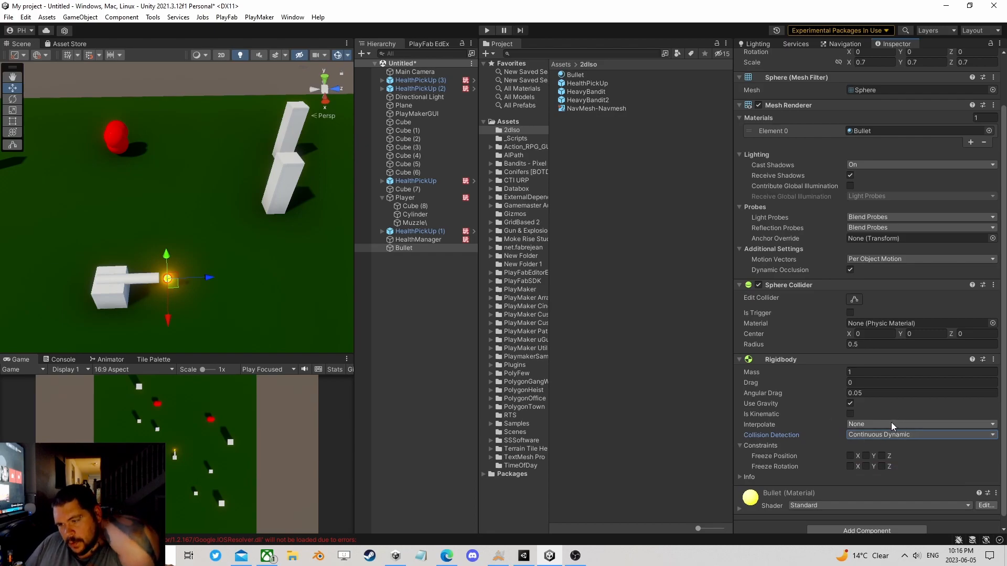
Step: Add a PlayMakerFSM component to the Bullet and open its state machine for editing
{"action": "left_click", "coordinate": [865, 527]}
{"action": "type", "text": "f"}
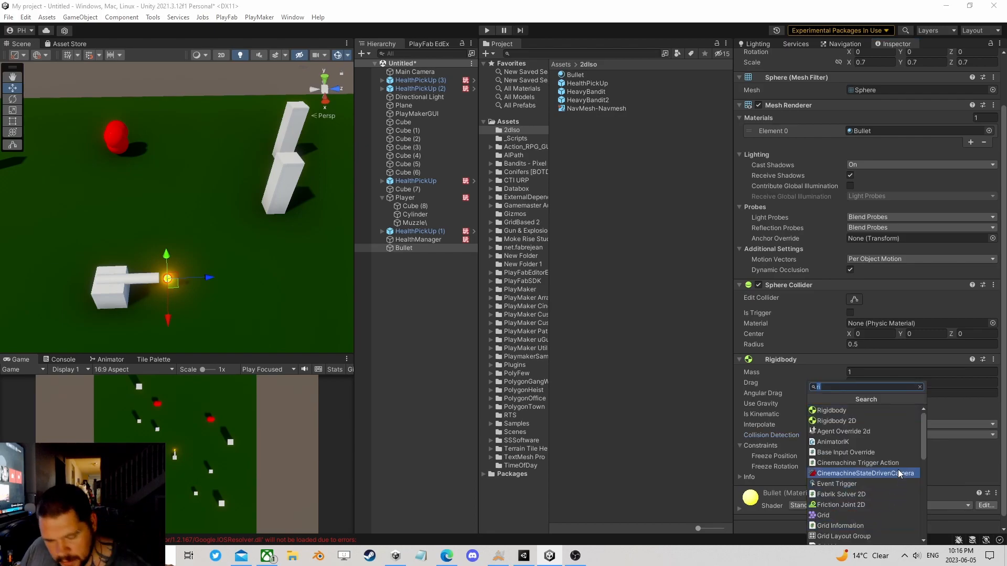
{"action": "type", "text": "sm"}
{"action": "left_click", "coordinate": [880, 424]}
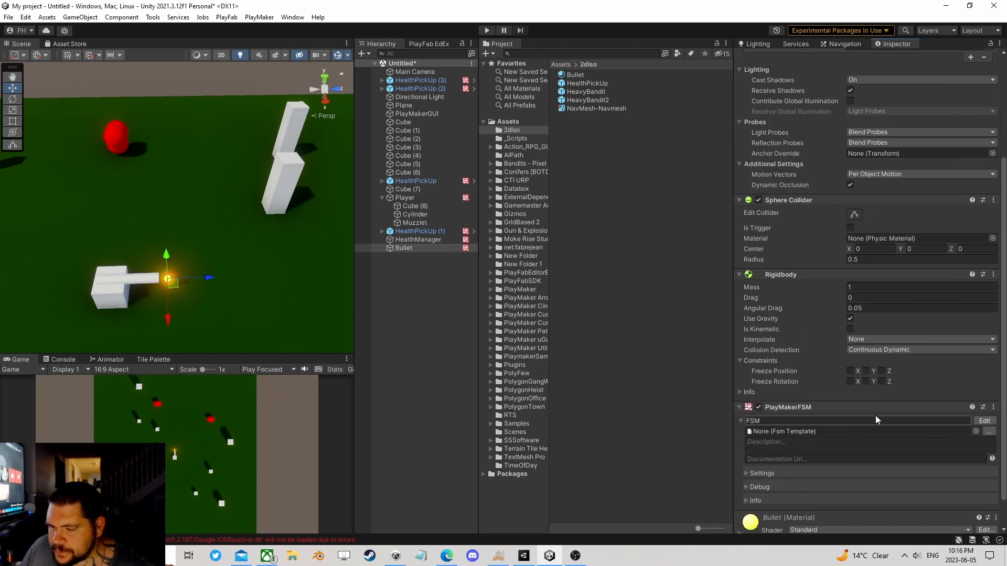
{"action": "left_click", "coordinate": [984, 421]}
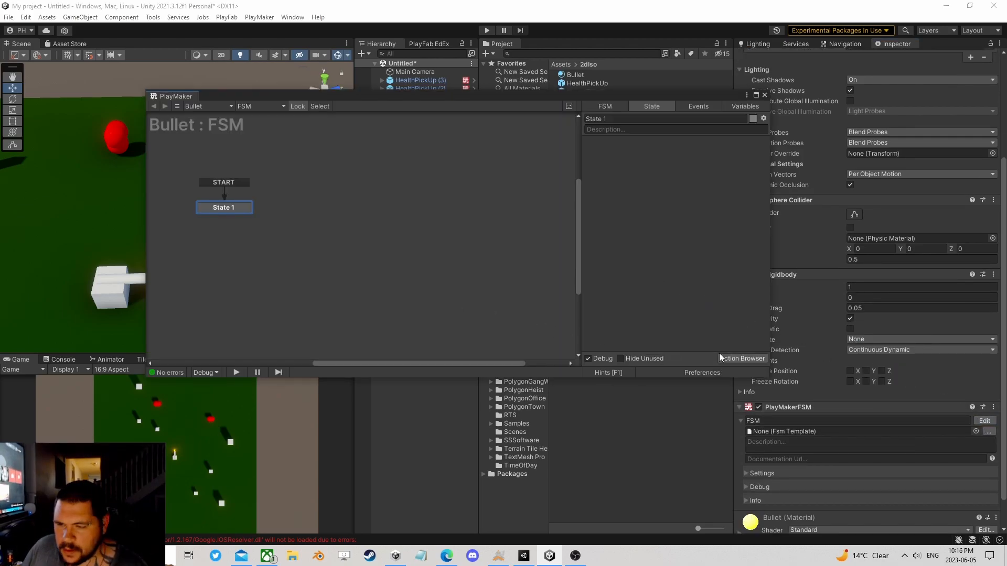
Step: Add the physics Collision Event action to State 1 of the Bullet's FSM
{"action": "left_click", "coordinate": [740, 358]}
{"action": "type", "text": "coll"}
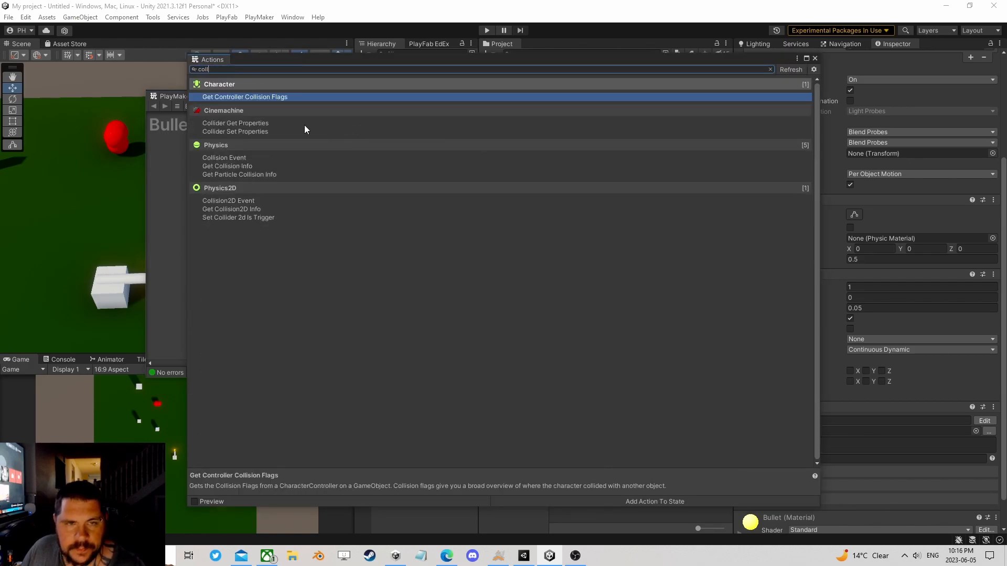
{"action": "double_click", "coordinate": [250, 158]}
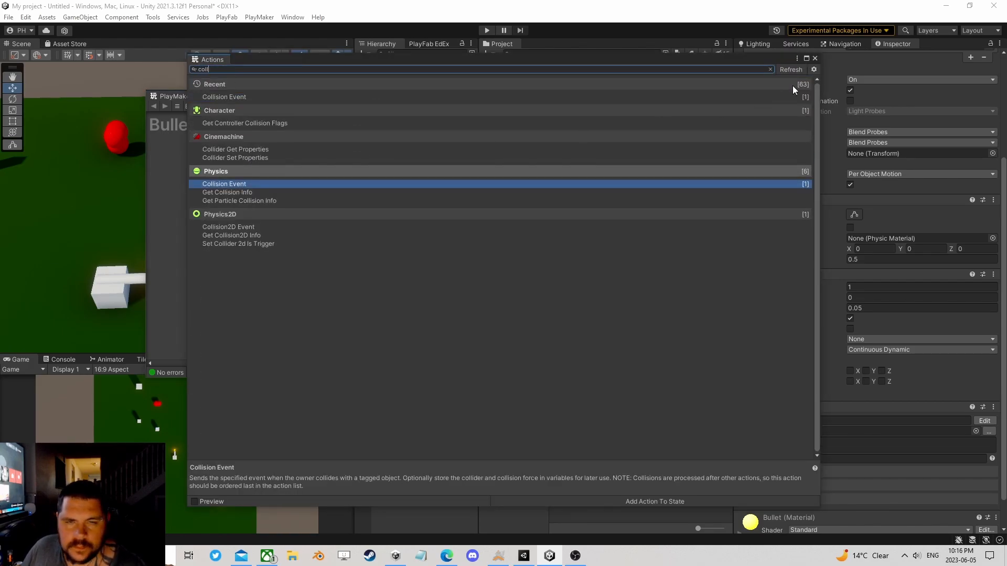
{"action": "left_click", "coordinate": [814, 59]}
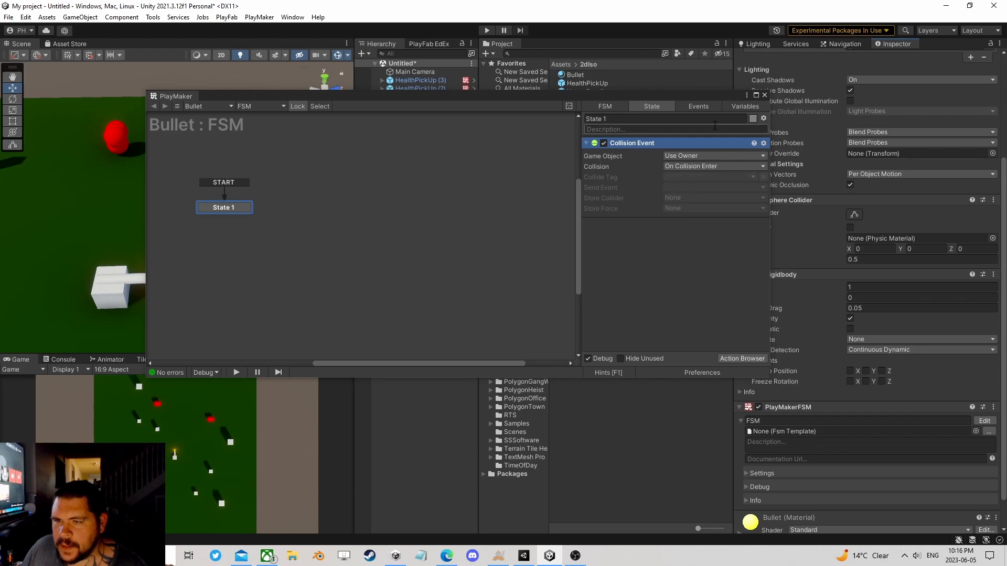
{"action": "left_click_drag", "start_coordinate": [681, 93], "coordinate": [559, 90]}
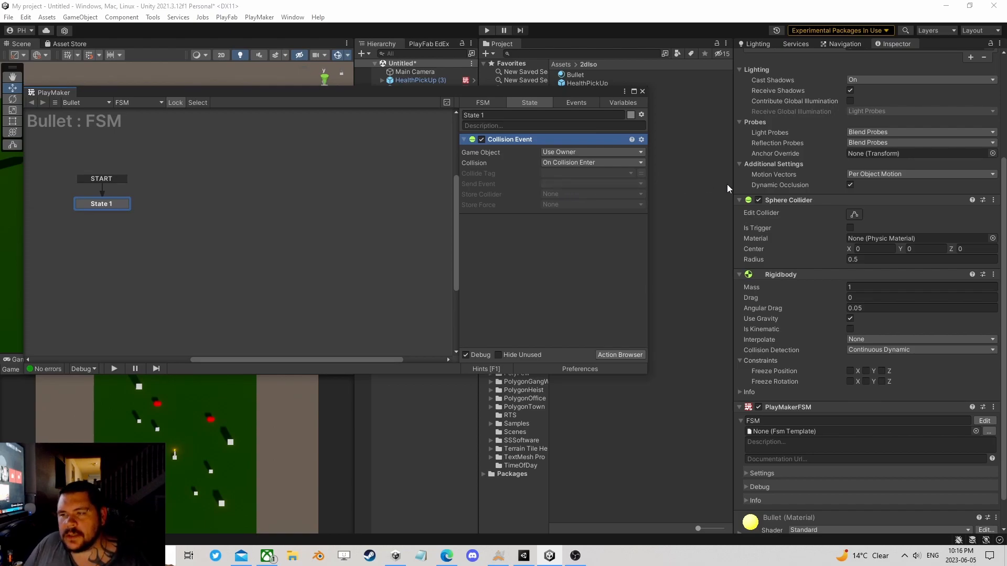
Step: Create a new event named SendDamage as the event sent by the Collision Event action
{"action": "left_click", "coordinate": [574, 184]}
{"action": "left_click", "coordinate": [575, 248]}
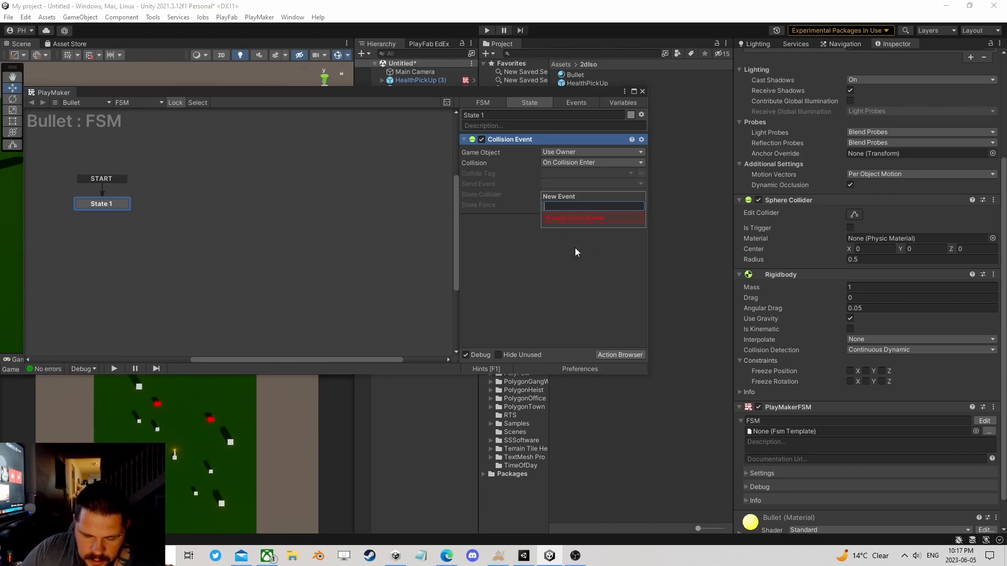
{"action": "type", "text": "Send"}
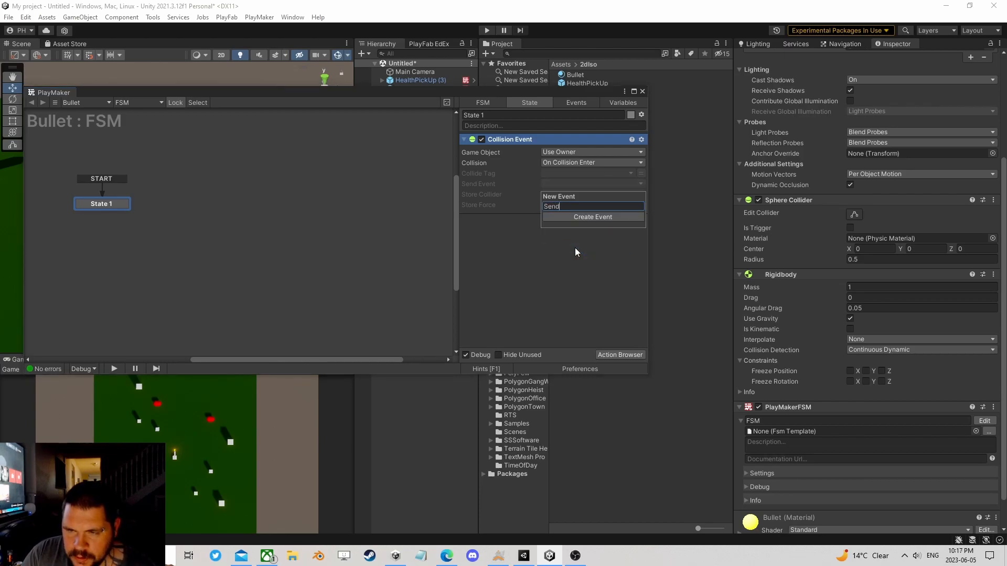
{"action": "type", "text": "Damage"}
{"action": "key", "text": "Return"}
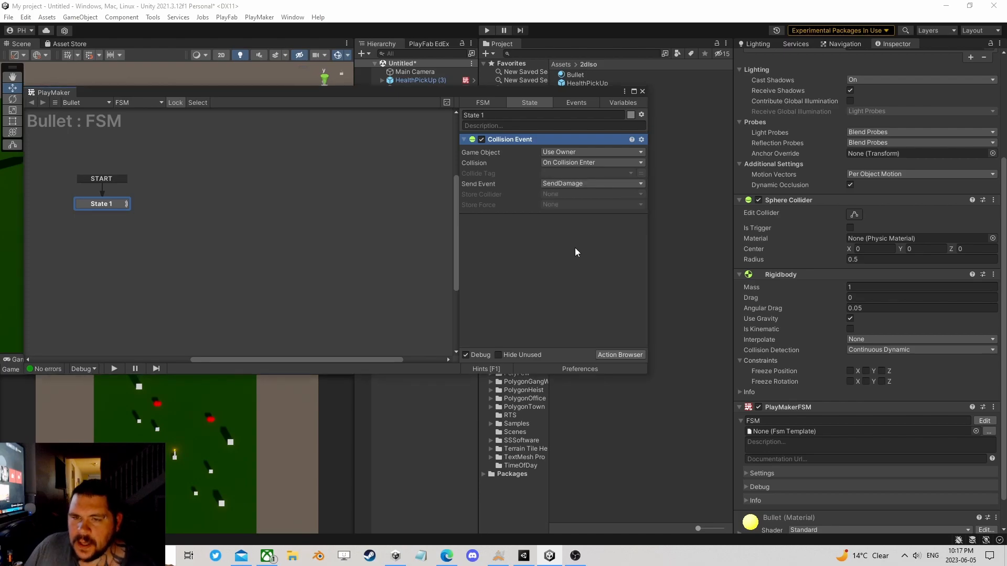
Step: Store the collider from the Collision Event action in a new variable named Obj
{"action": "left_click", "coordinate": [552, 193]}
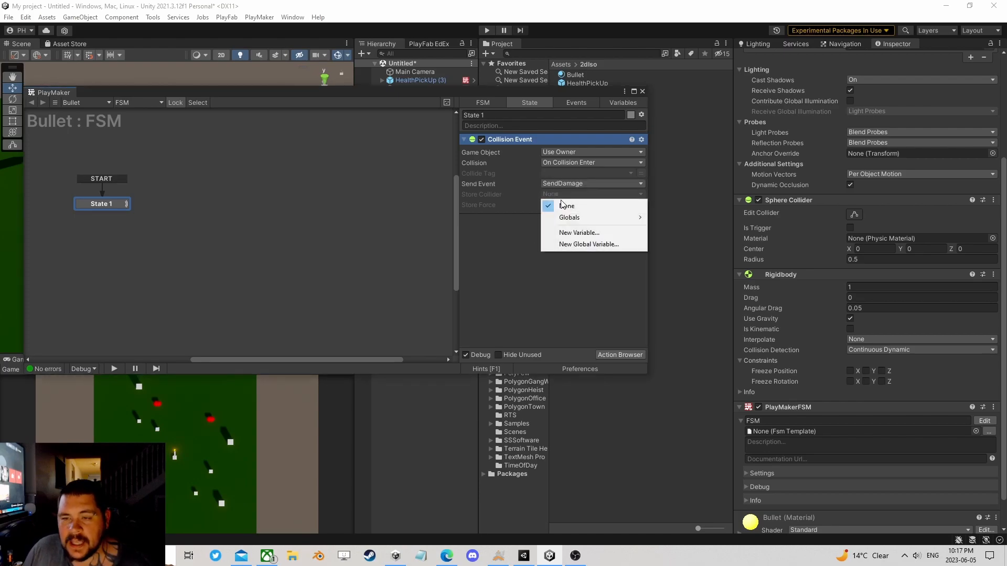
{"action": "left_click", "coordinate": [579, 233]}
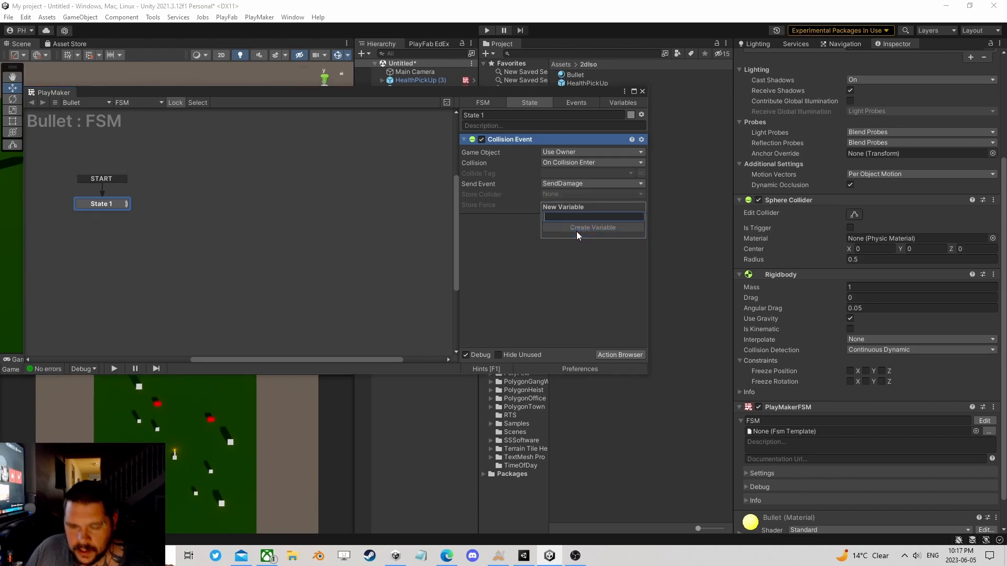
{"action": "type", "text": "Obj"}
{"action": "key", "text": "Return"}
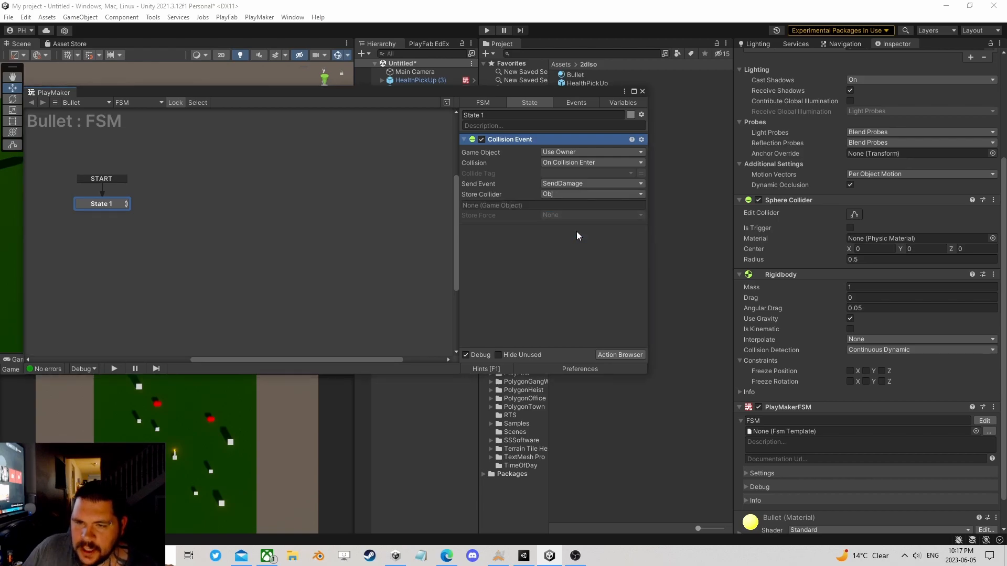
Step: Add a SendDamage transition to State 1 of the Bullet's FSM and link it to a new State 2
{"action": "right_click", "coordinate": [114, 204]}
{"action": "mouse_move", "coordinate": [157, 210]}
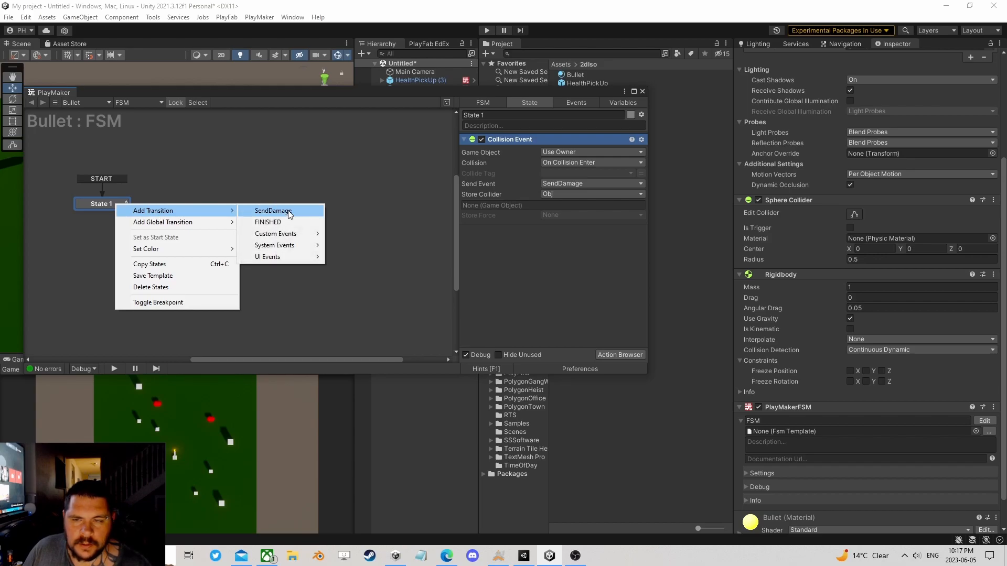
{"action": "left_click", "coordinate": [289, 213]}
{"action": "left_click_drag", "start_coordinate": [122, 213], "coordinate": [181, 208]}
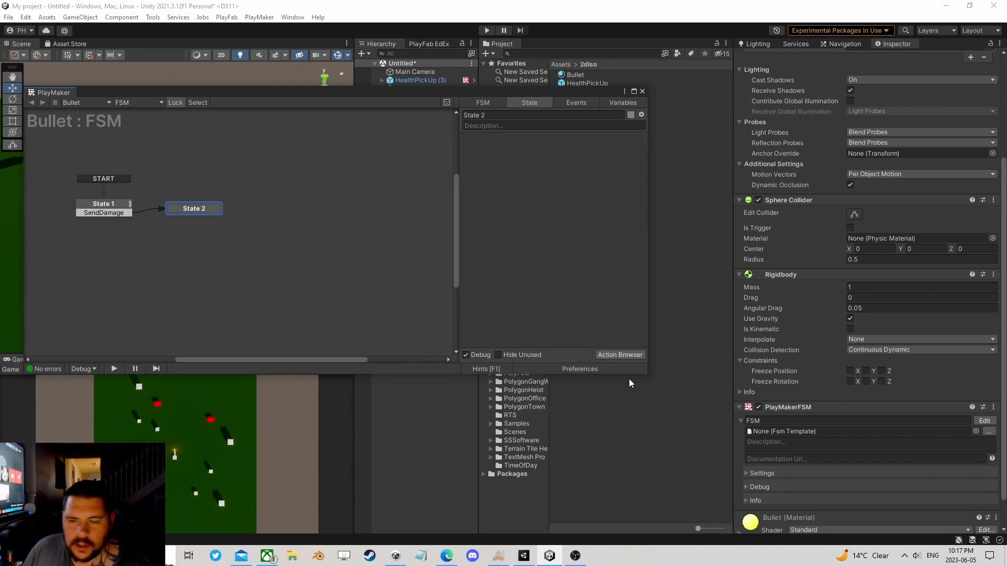
Step: Add the Set Event Properties action to State 2 of the Bullet's FSM
{"action": "left_click", "coordinate": [627, 357]}
{"action": "type", "text": "se"}
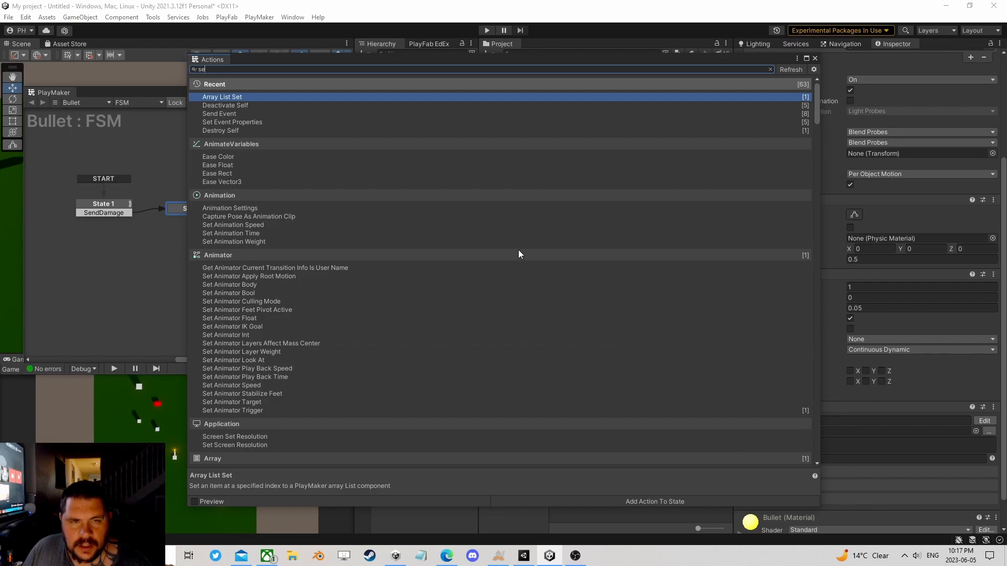
{"action": "type", "text": "t eve"}
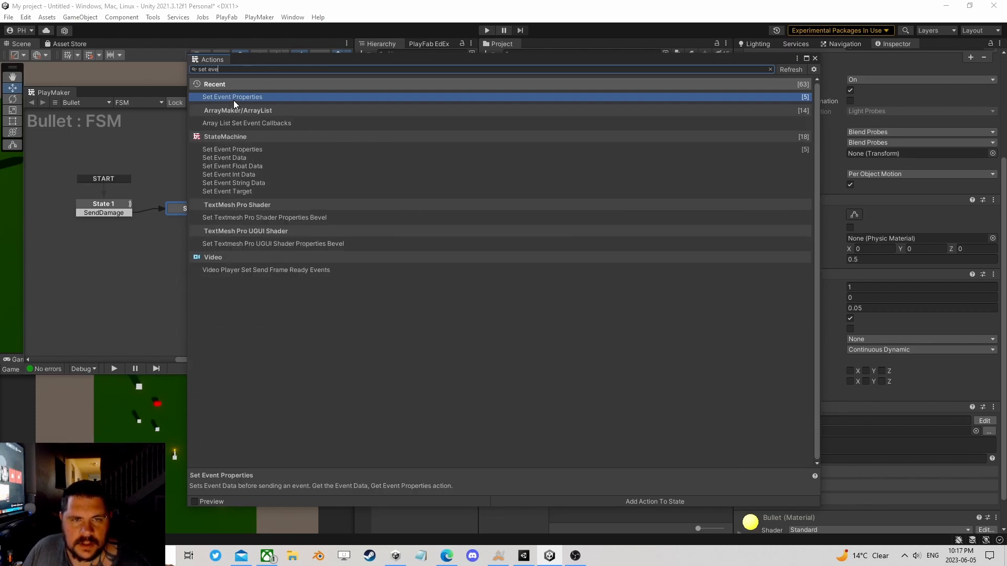
{"action": "left_click", "coordinate": [815, 59]}
Step: Define the event property with key Value, type Int and data 1
{"action": "left_click", "coordinate": [555, 165]}
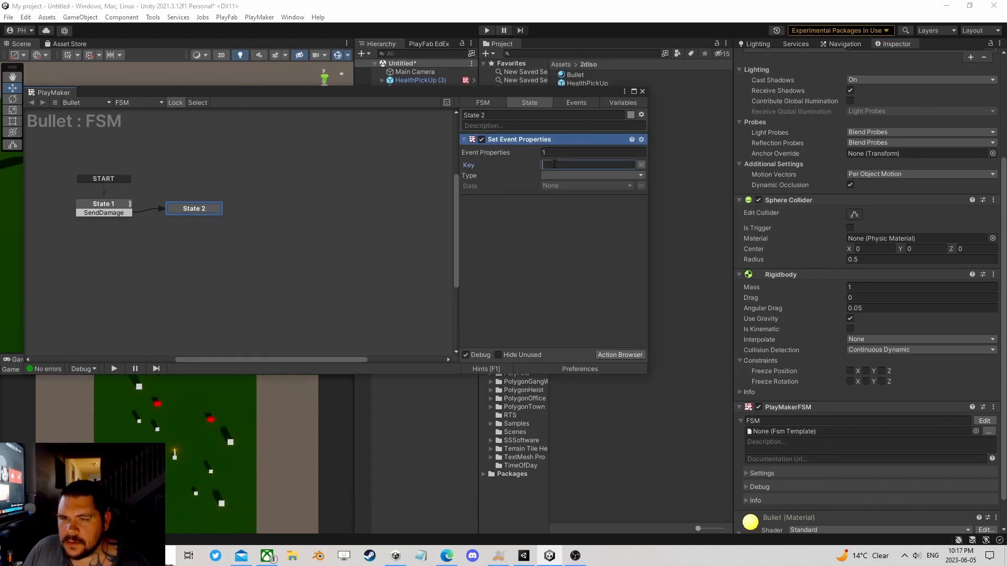
{"action": "type", "text": "Value"}
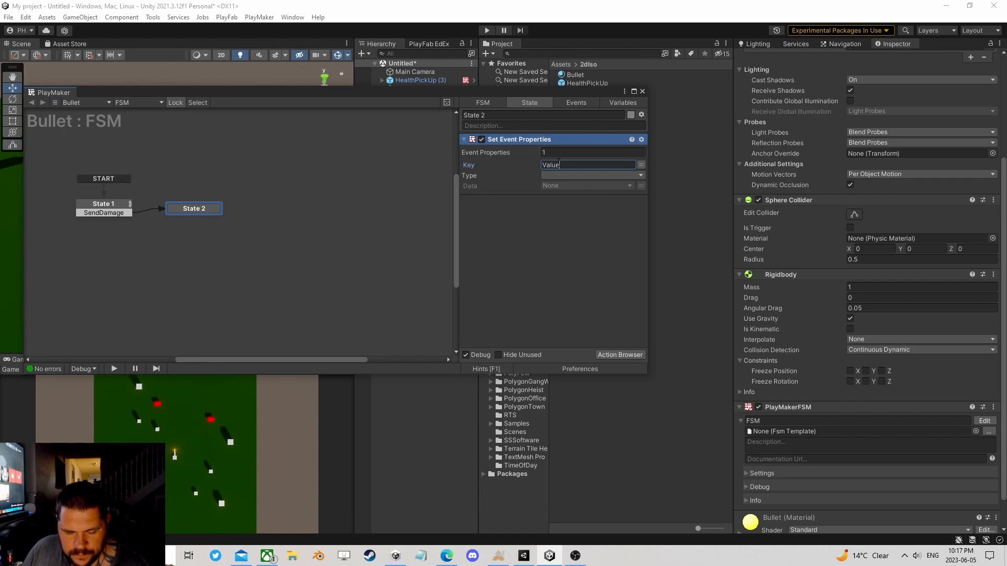
{"action": "left_click", "coordinate": [570, 175]}
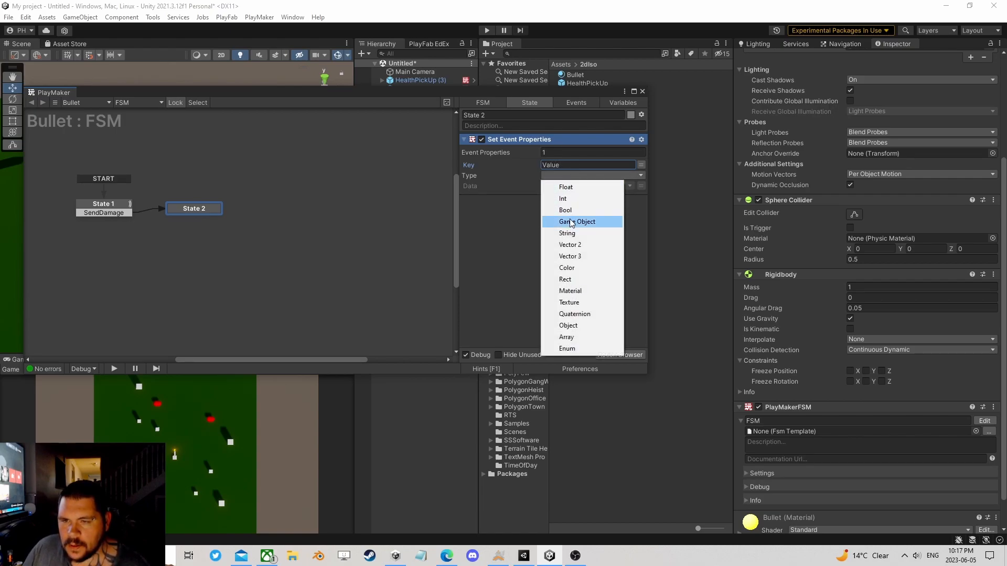
{"action": "left_click", "coordinate": [571, 198]}
{"action": "left_click", "coordinate": [639, 185]}
{"action": "left_click", "coordinate": [627, 186]}
{"action": "left_click", "coordinate": [640, 186]}
{"action": "left_click", "coordinate": [640, 186]}
{"action": "type", "text": "1"}
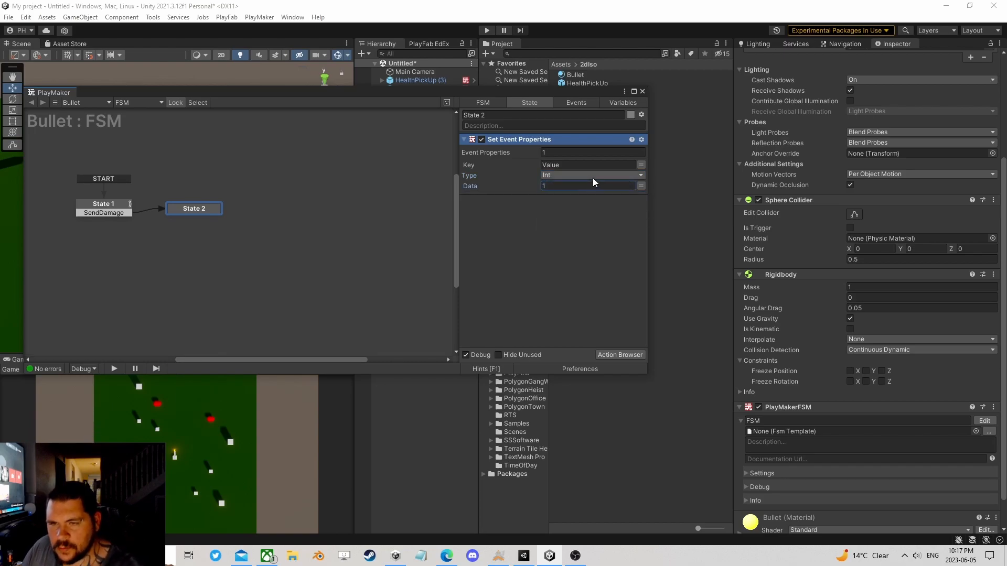
Step: Add the Send Event action to State 2, placed after Set Event Properties
{"action": "left_click", "coordinate": [618, 357]}
{"action": "type", "text": "send ev"}
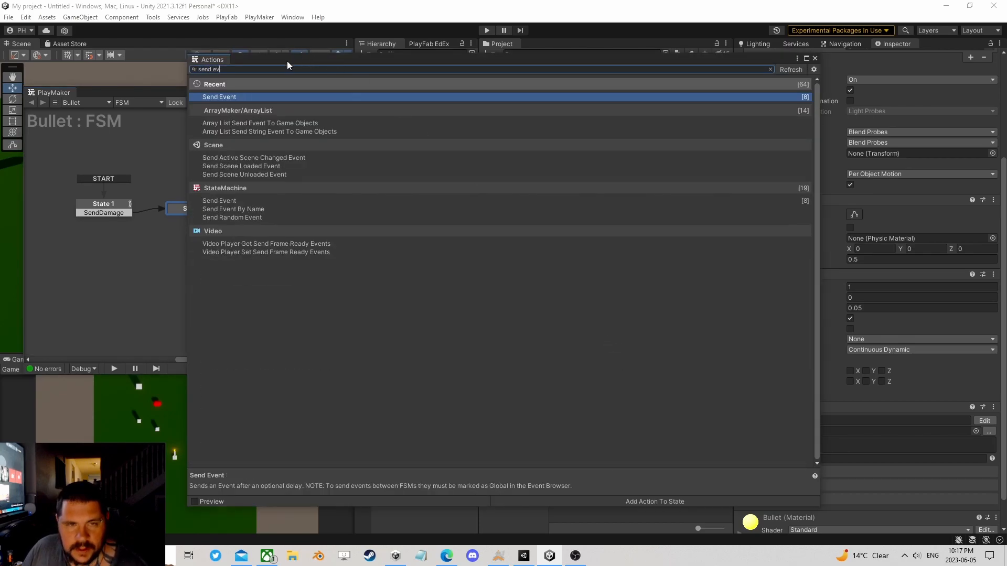
{"action": "double_click", "coordinate": [241, 96]}
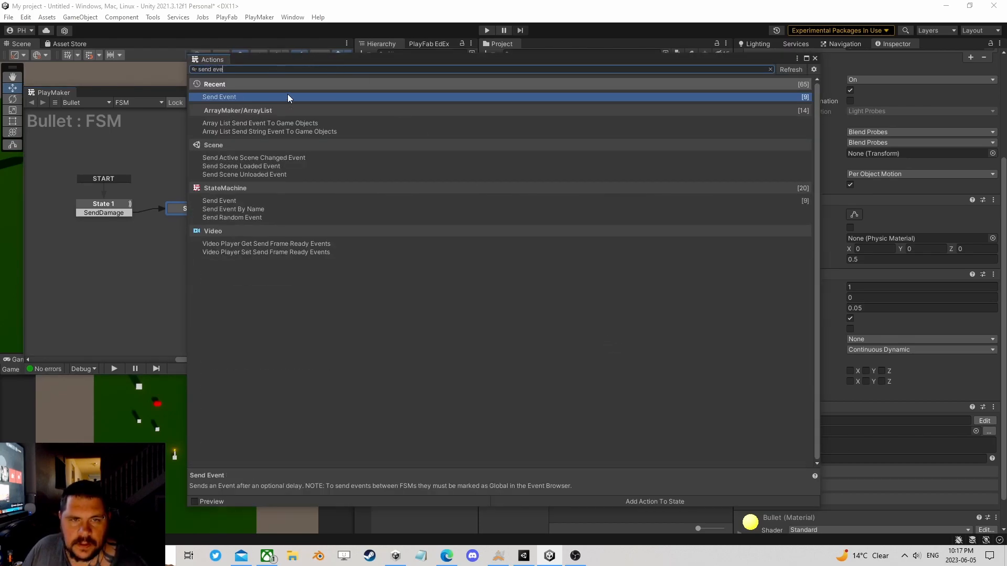
{"action": "left_click", "coordinate": [814, 58]}
{"action": "left_click_drag", "start_coordinate": [505, 139], "coordinate": [525, 283]}
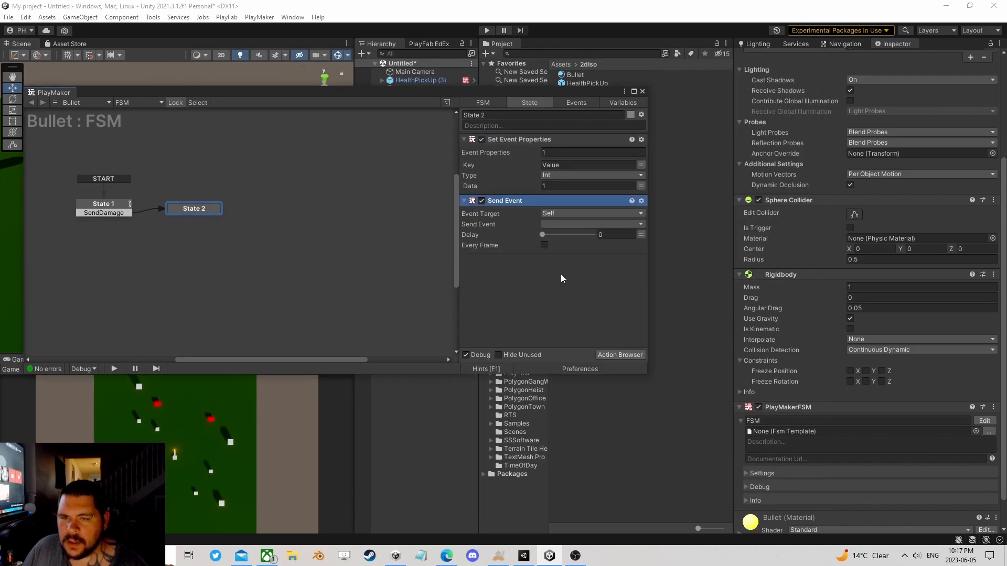
Step: Target Send Event at a specified Game Object FSM, using the Player's Health FSM and its Damage event
{"action": "left_click", "coordinate": [558, 213]}
{"action": "left_click", "coordinate": [577, 247]}
{"action": "left_click", "coordinate": [612, 224]}
{"action": "left_click", "coordinate": [587, 247]}
{"action": "left_click_drag", "start_coordinate": [582, 92], "coordinate": [277, 78]}
{"action": "left_click_drag", "start_coordinate": [406, 197], "coordinate": [263, 225]}
{"action": "left_click", "coordinate": [324, 233]}
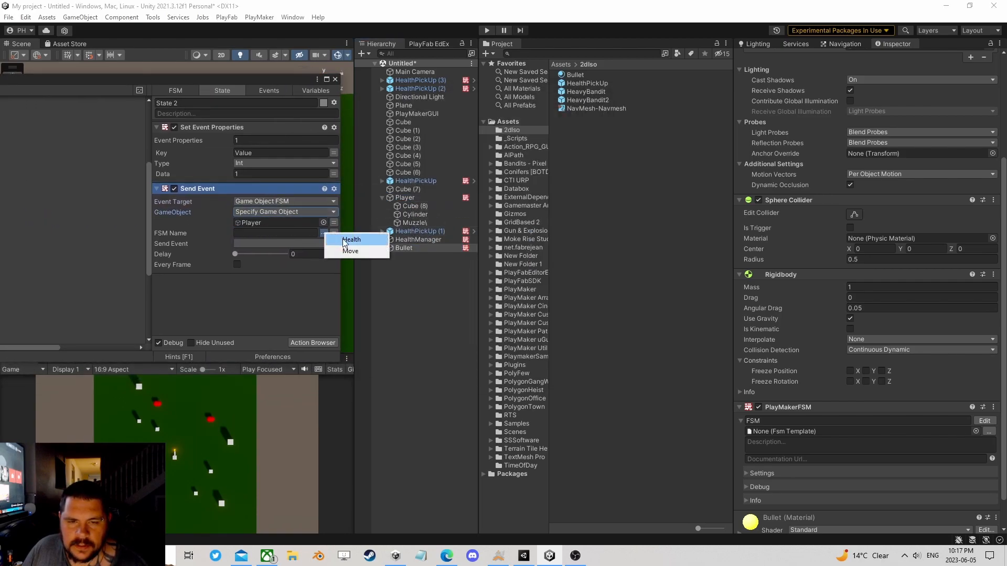
{"action": "left_click", "coordinate": [348, 236]}
{"action": "left_click", "coordinate": [298, 243]}
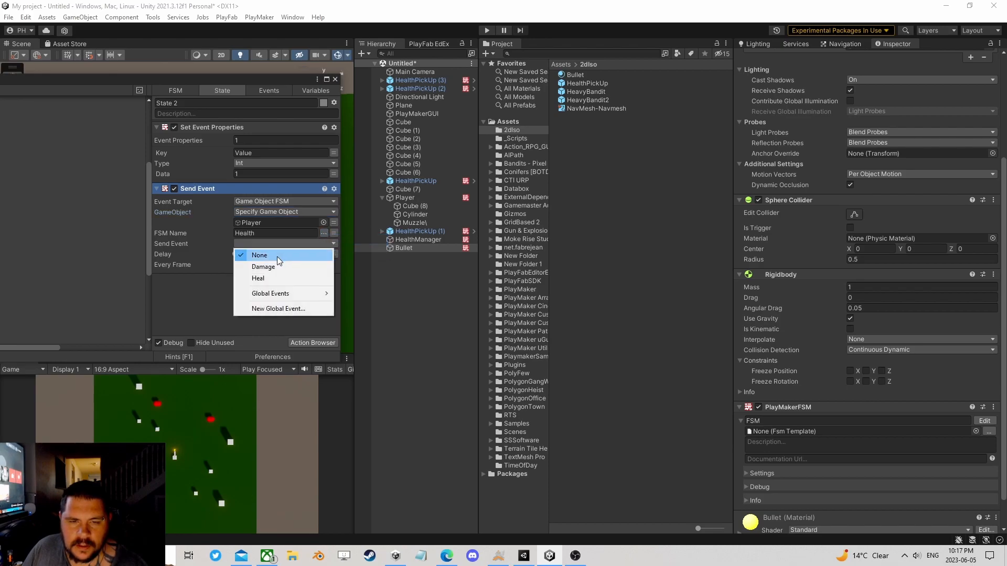
{"action": "left_click", "coordinate": [266, 268]}
Step: Replace Player as Send Event's specified game object with the Obj variable
{"action": "left_click", "coordinate": [336, 222]}
{"action": "left_click", "coordinate": [275, 224]}
{"action": "left_click", "coordinate": [262, 245]}
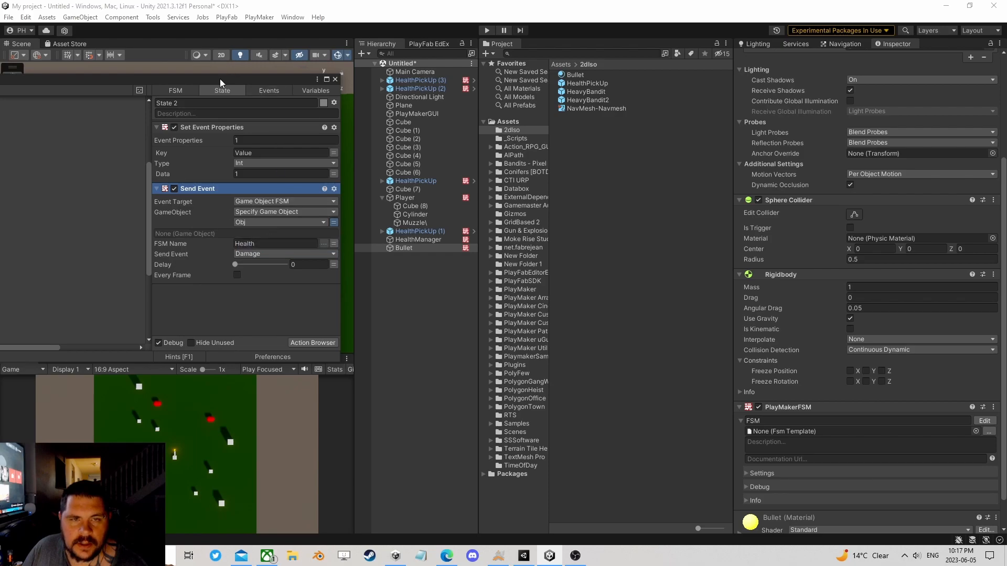
Step: Add the Destroy Self action to State 2 and move it to the end of the action list
{"action": "left_click_drag", "start_coordinate": [219, 79], "coordinate": [449, 77]}
{"action": "left_click", "coordinate": [545, 341]}
{"action": "type", "text": "destr"}
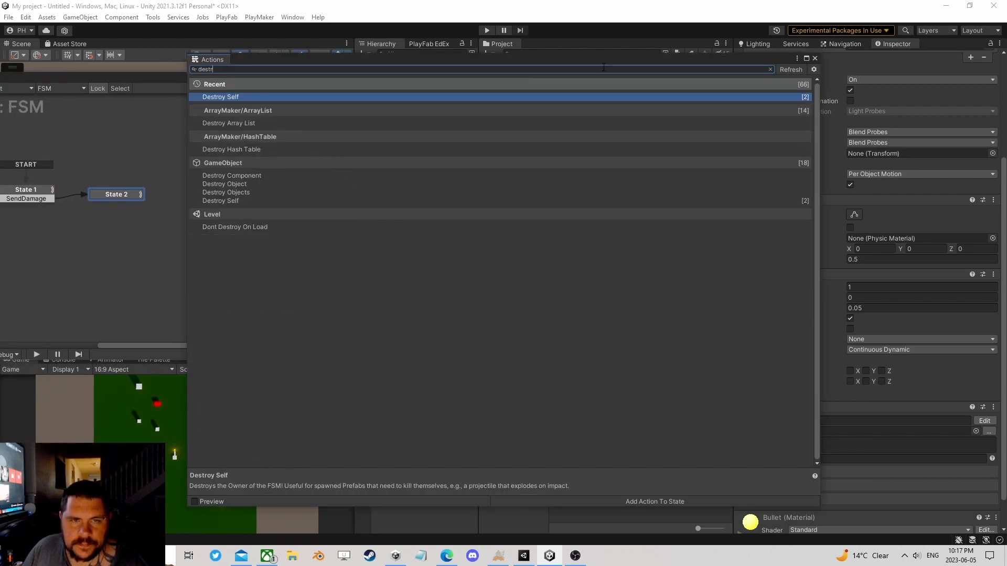
{"action": "double_click", "coordinate": [257, 96]}
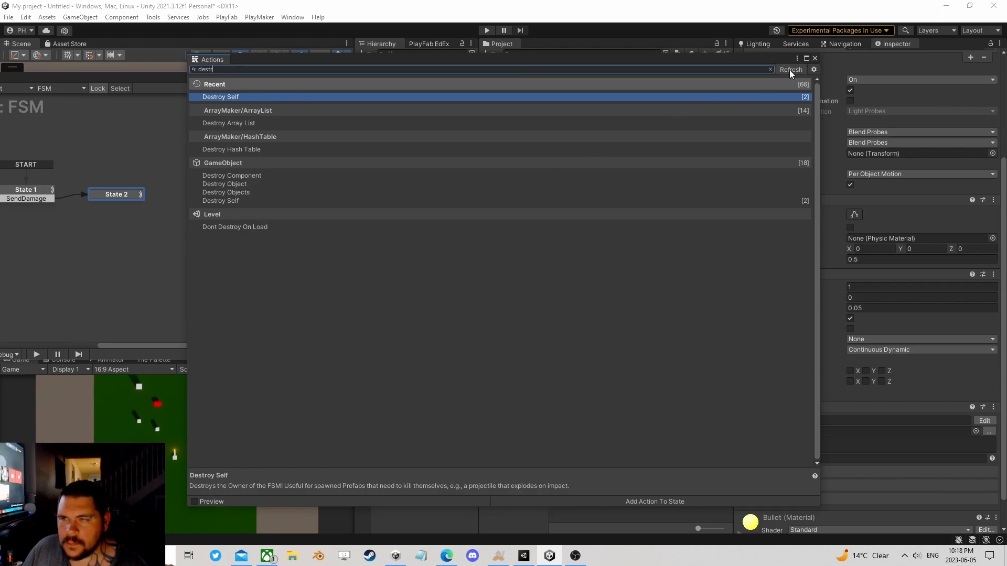
{"action": "left_click", "coordinate": [815, 58]}
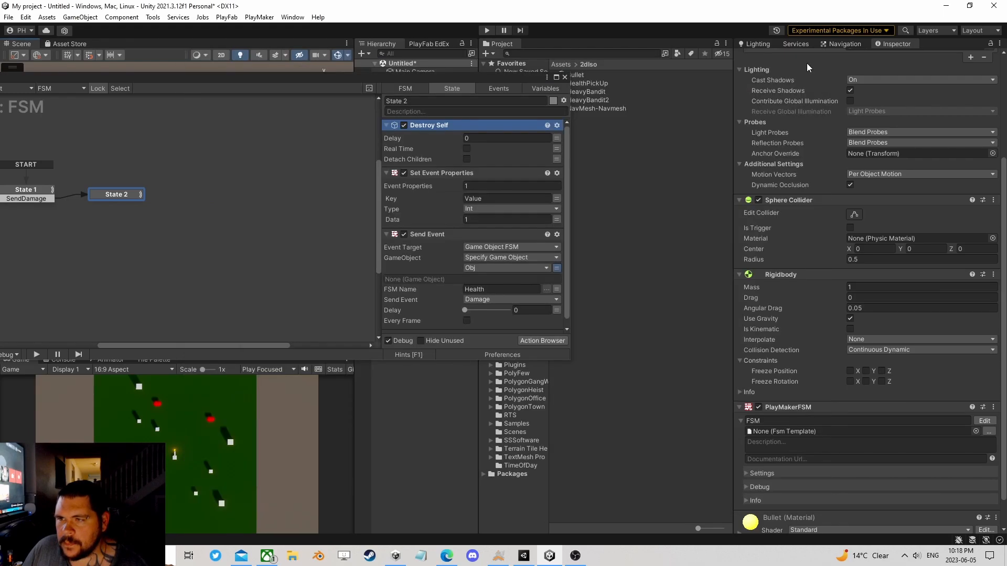
{"action": "right_click", "coordinate": [422, 125]}
{"action": "left_click", "coordinate": [445, 278]}
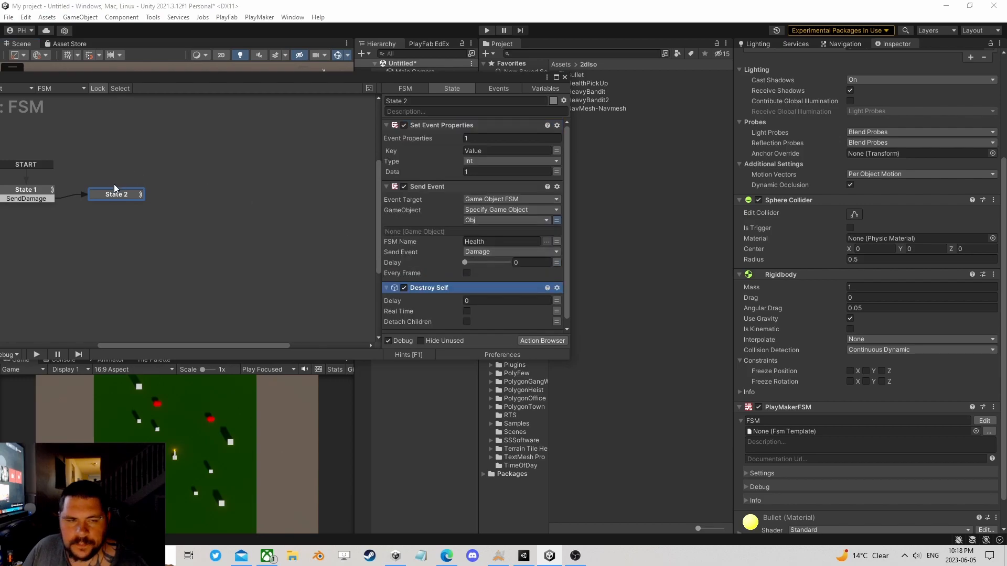
Step: Save the Bullet as a prefab in the 2dIso folder and delete the original from the scene
{"action": "left_click", "coordinate": [564, 76]}
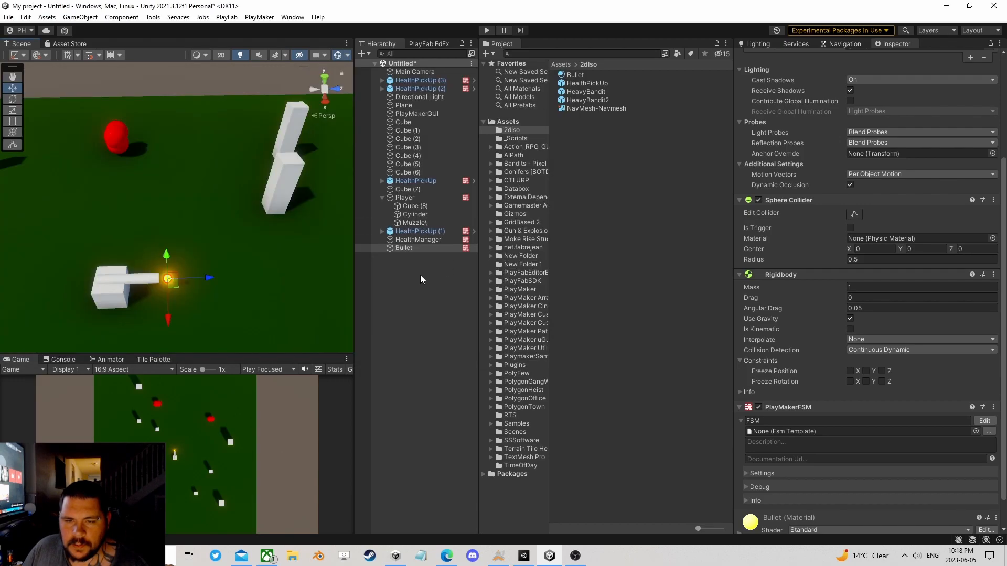
{"action": "left_click", "coordinate": [402, 247]}
{"action": "left_click_drag", "start_coordinate": [401, 247], "coordinate": [577, 140]}
{"action": "left_click", "coordinate": [398, 249]}
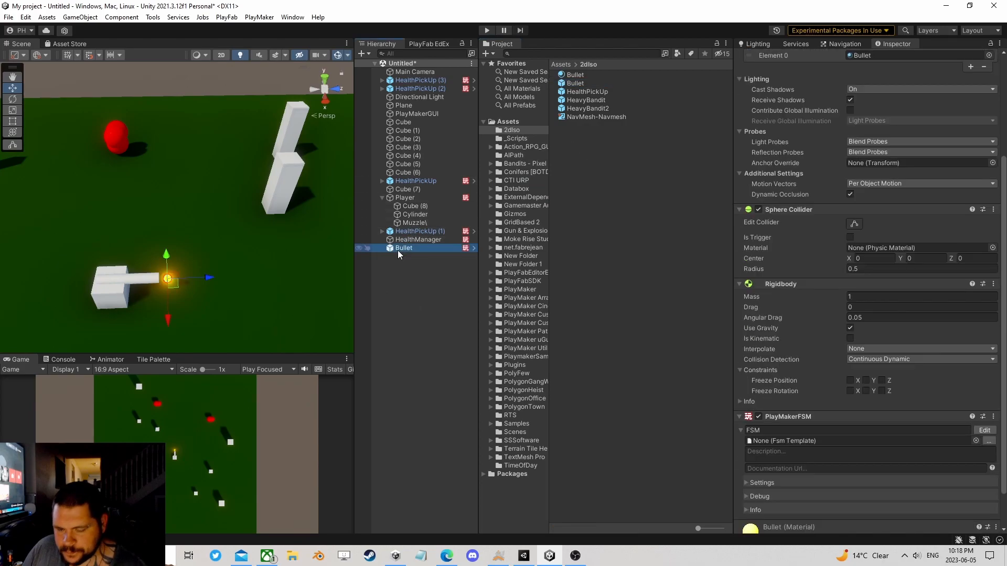
{"action": "key", "text": "Delete"}
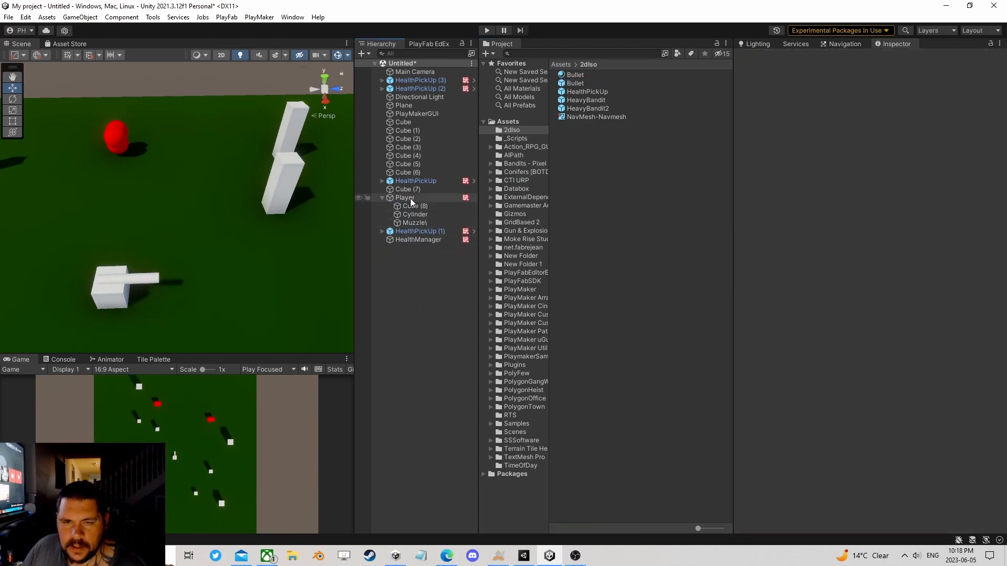
Step: Examine how the Damage state of the Player's Health FSM reads the event property and subtracts it from health
{"action": "left_click", "coordinate": [405, 197]}
{"action": "left_click", "coordinate": [991, 348]}
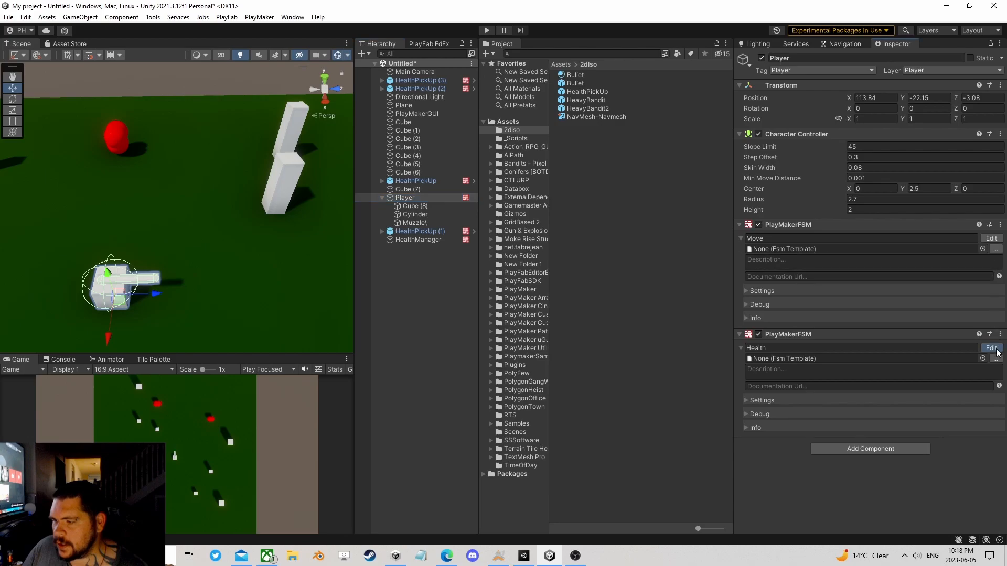
{"action": "left_click", "coordinate": [201, 192]}
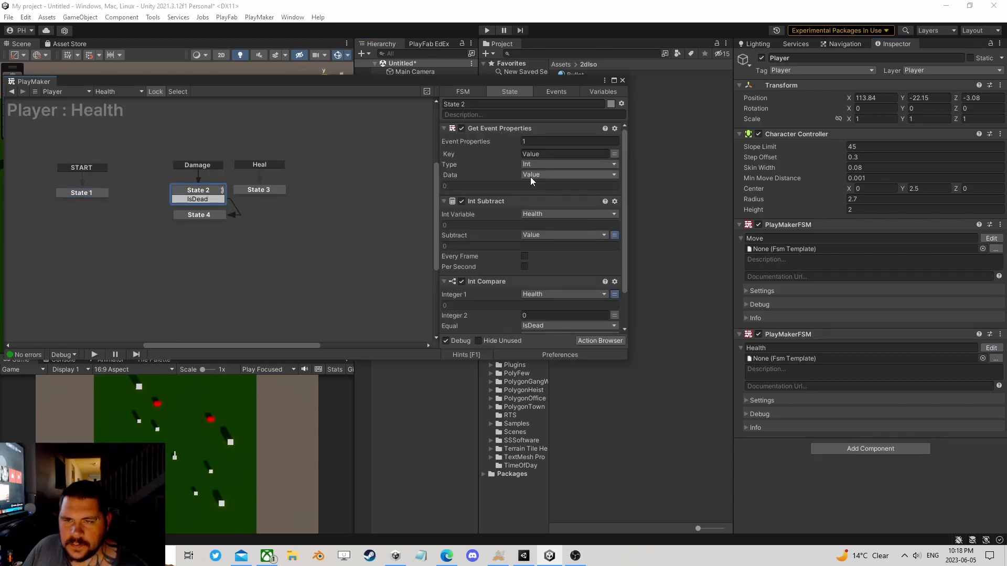
{"action": "left_click", "coordinate": [622, 79]}
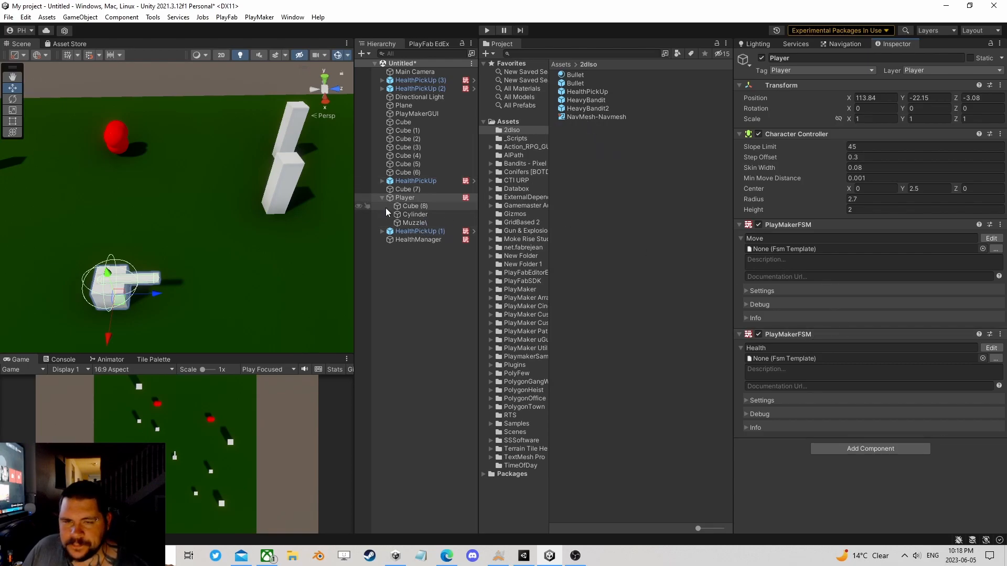
Step: Add another PlayMakerFSM component to the Player, name it Gun and open it for editing
{"action": "left_click", "coordinate": [864, 447]}
{"action": "left_click", "coordinate": [849, 422]}
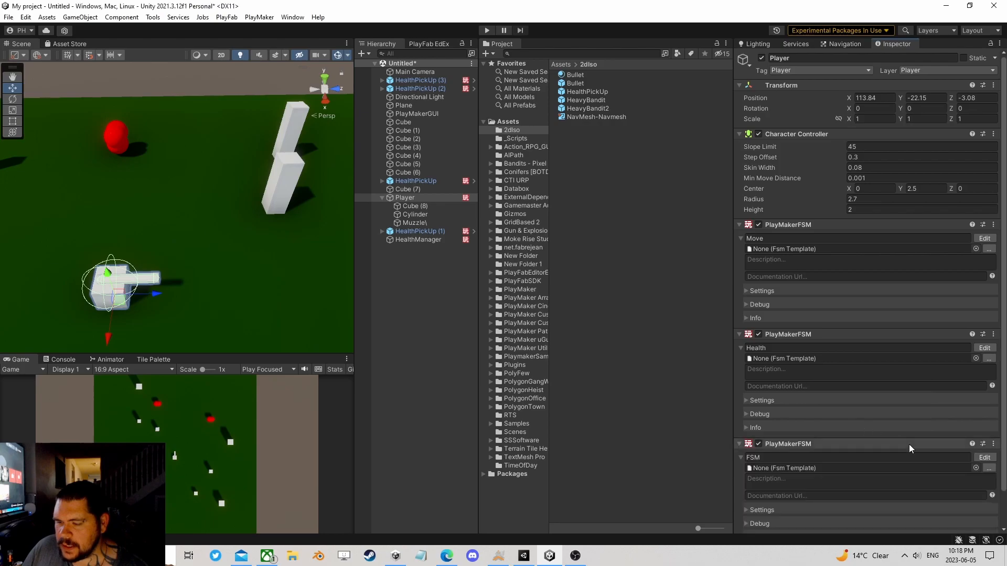
{"action": "left_click", "coordinate": [834, 457]}
{"action": "type", "text": "Gun"}
{"action": "left_click", "coordinate": [985, 457]}
Step: Add the Get Key Down action to State 1 of the Gun FSM
{"action": "left_click", "coordinate": [600, 340]}
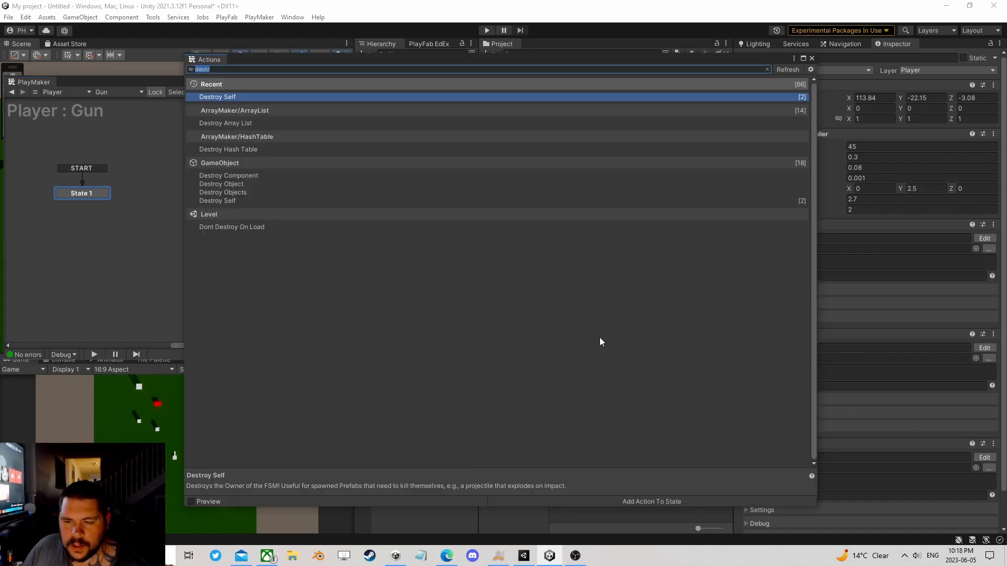
{"action": "type", "text": "g"}
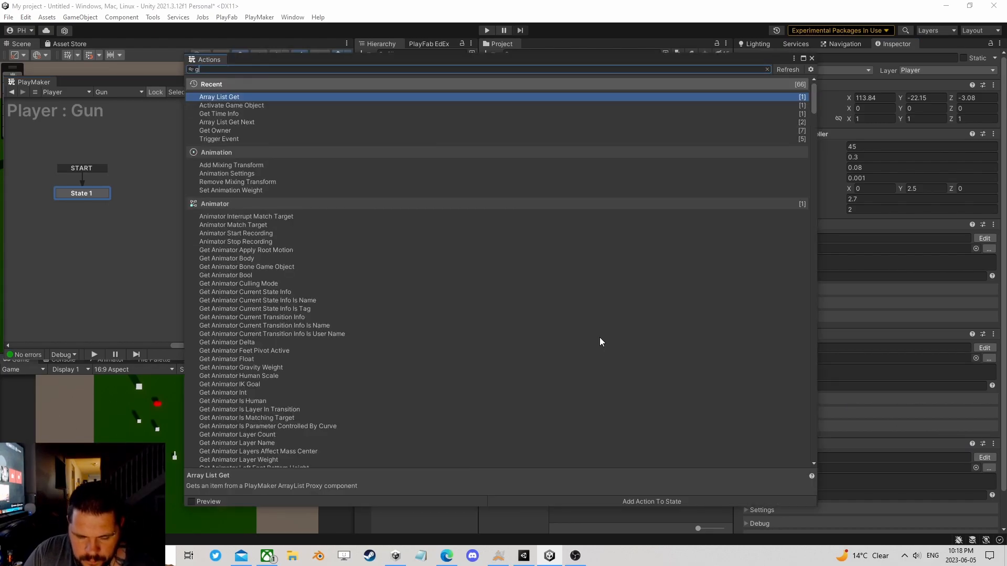
{"action": "type", "text": "et key dow"}
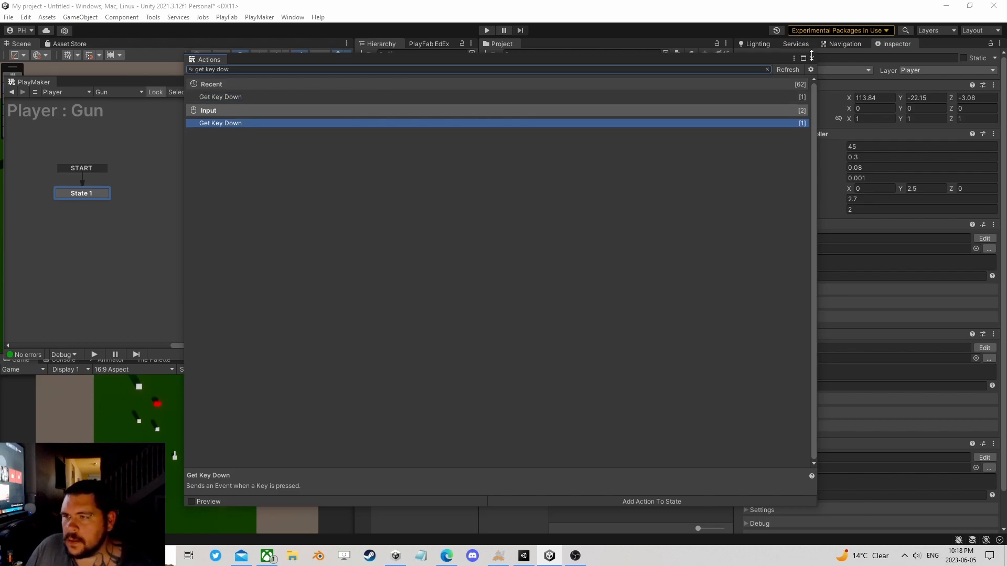
{"action": "key", "text": "Return"}
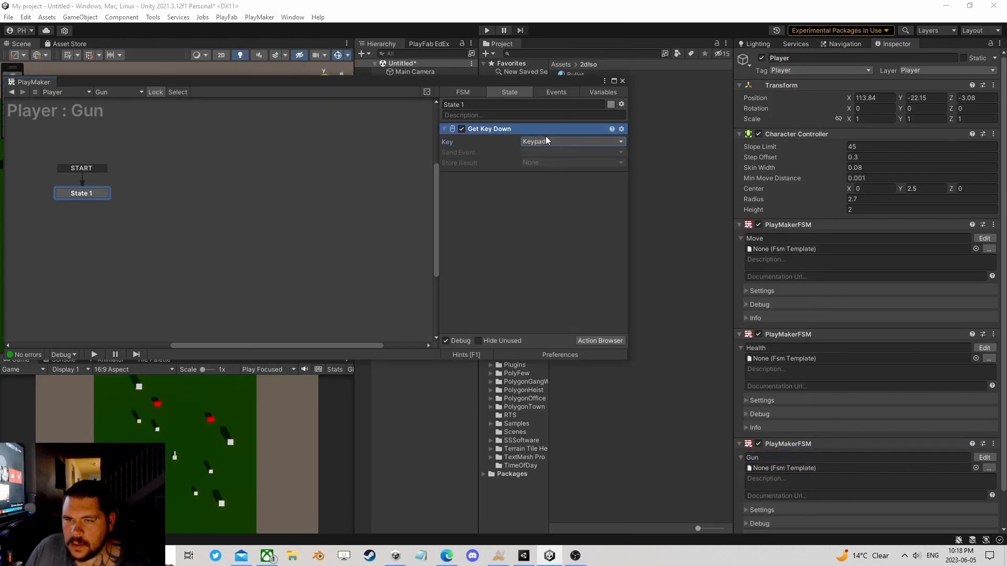
Step: Set Get Key Down's key to Space and have it send a new event named Shoot
{"action": "left_click", "coordinate": [545, 140]}
{"action": "left_click", "coordinate": [567, 108]}
{"action": "left_click", "coordinate": [551, 152]}
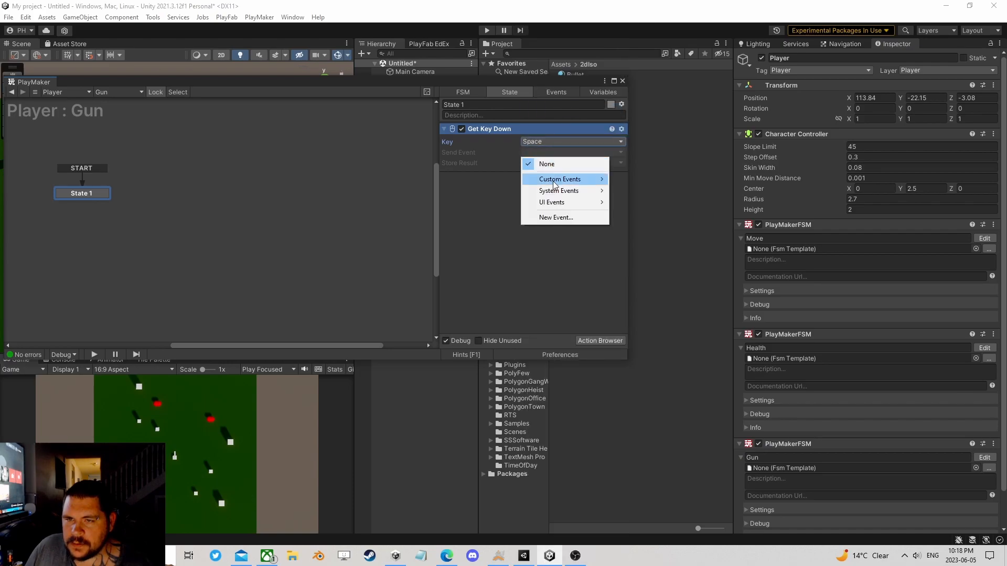
{"action": "left_click", "coordinate": [548, 215]}
{"action": "type", "text": "Shoot"}
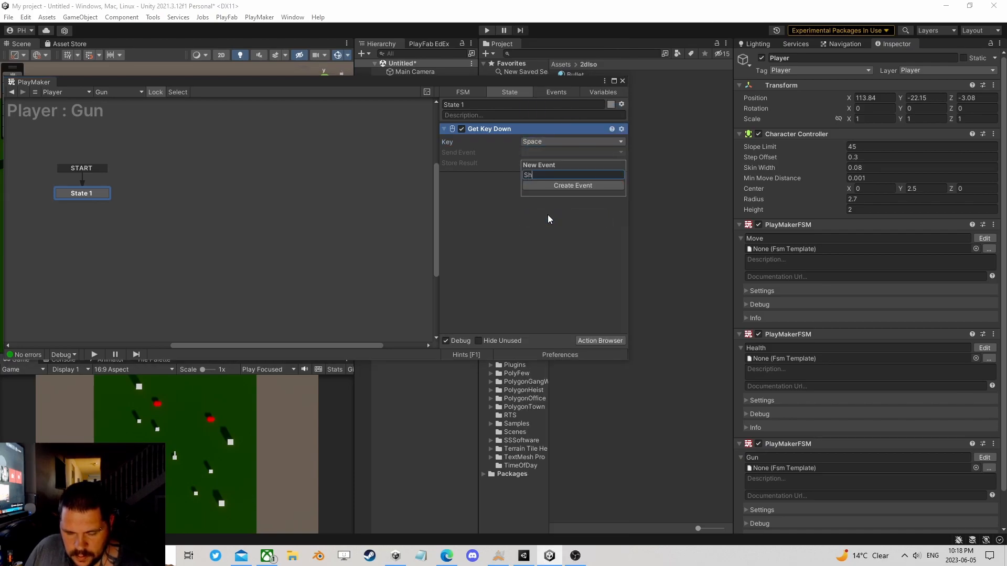
{"action": "key", "text": "Return"}
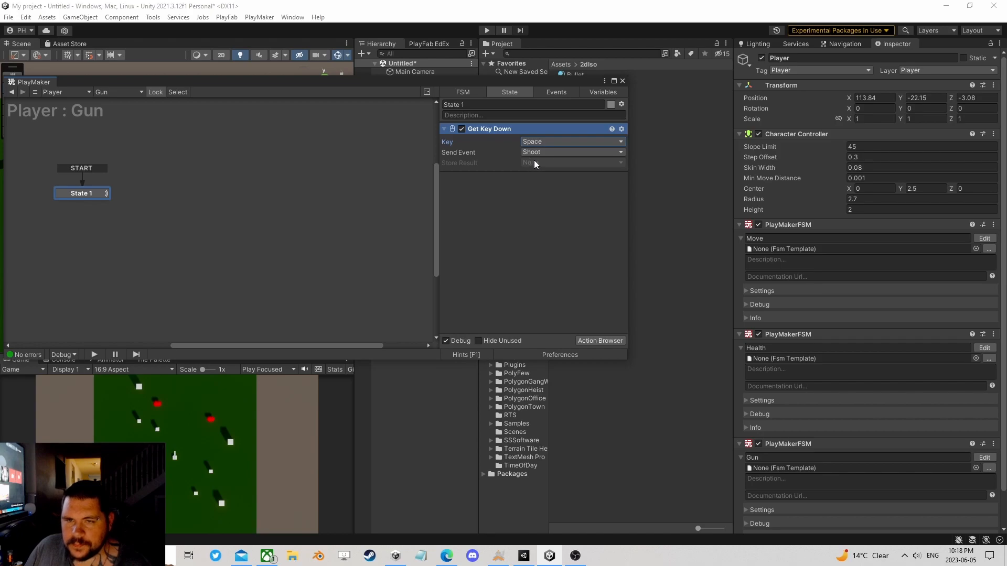
Step: Add a Shoot transition to State 1 of the Gun FSM and link it to a new State 2
{"action": "right_click", "coordinate": [79, 192]}
{"action": "mouse_move", "coordinate": [108, 200]}
{"action": "left_click", "coordinate": [220, 201]}
{"action": "left_click_drag", "start_coordinate": [97, 207], "coordinate": [157, 200]}
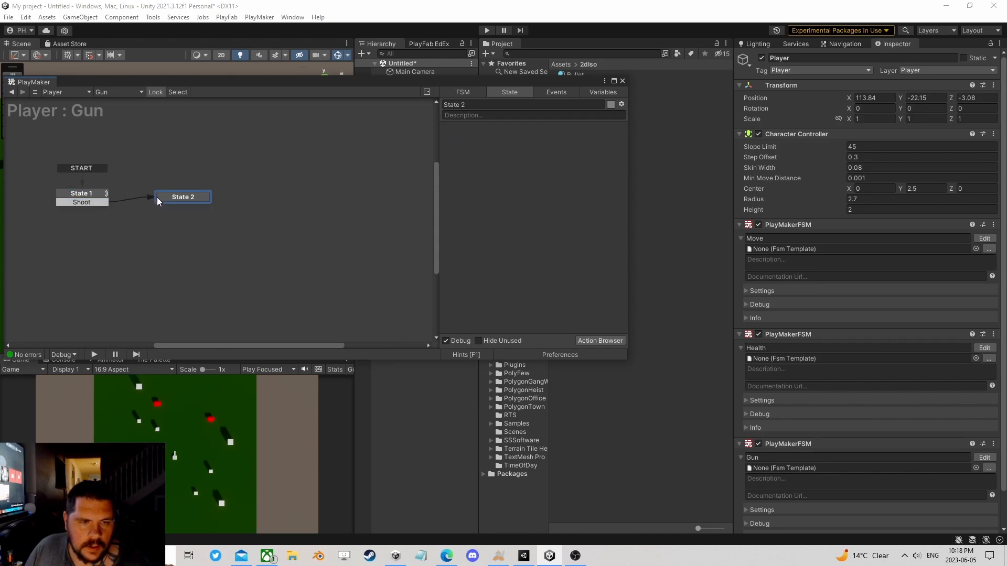
Step: Add the Create Object action to State 2 of the Gun FSM
{"action": "left_click", "coordinate": [595, 340]}
{"action": "type", "text": "create"}
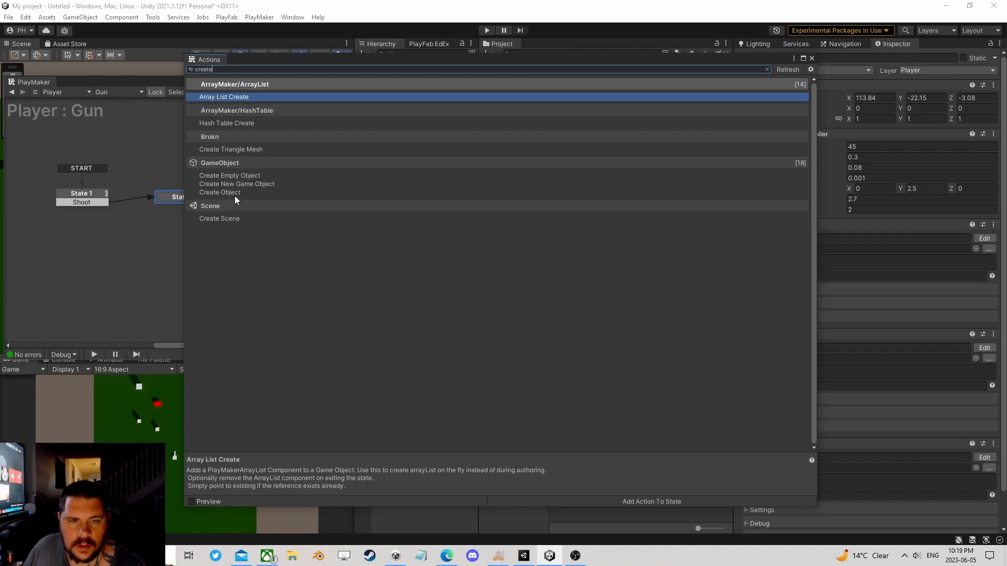
{"action": "left_click", "coordinate": [234, 192]}
{"action": "left_click", "coordinate": [811, 58]}
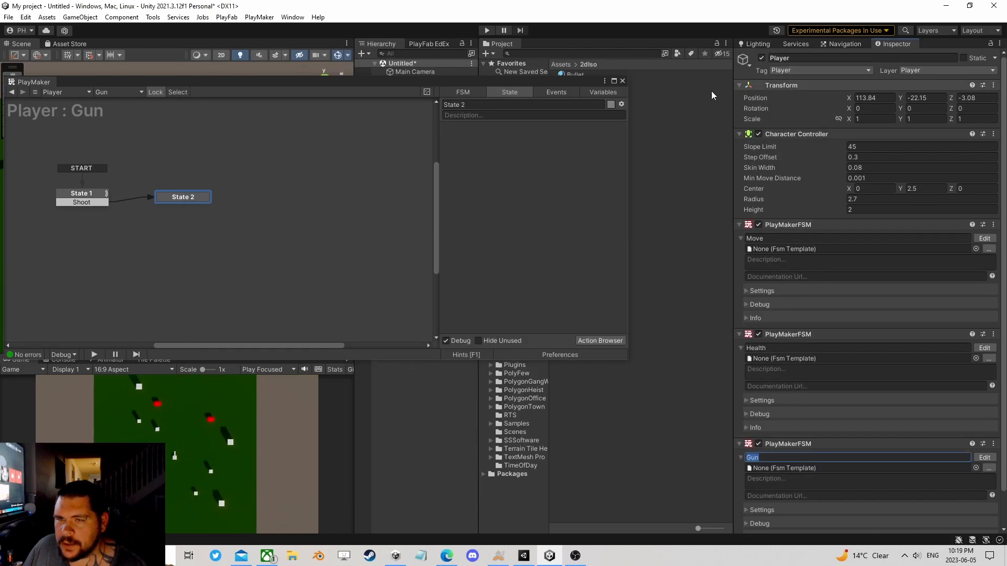
{"action": "left_click", "coordinate": [600, 340]}
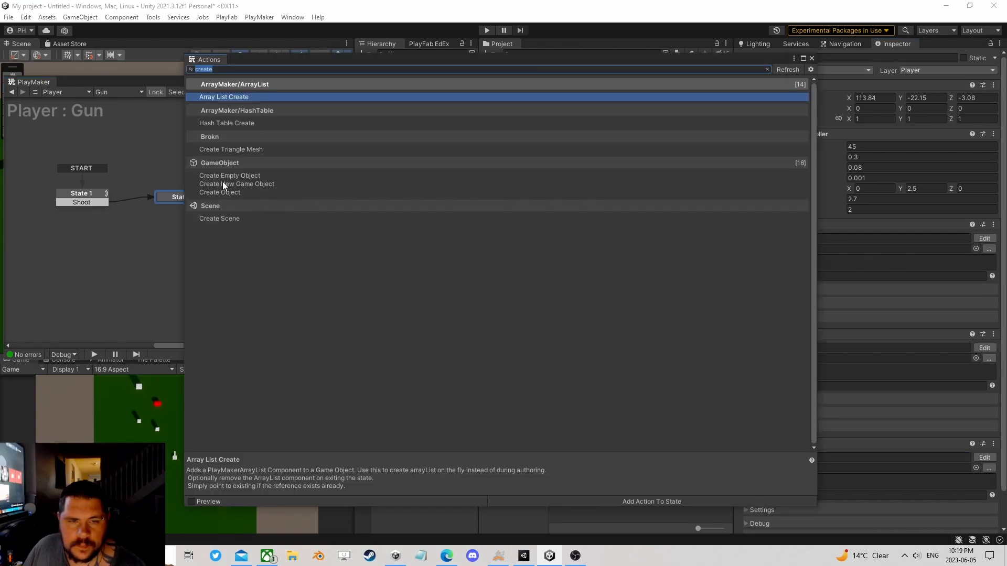
{"action": "left_click", "coordinate": [222, 184]}
{"action": "left_click", "coordinate": [220, 192]}
{"action": "key", "text": "BackSpace"}
{"action": "key", "text": "BackSpace"}
{"action": "key", "text": "BackSpace"}
{"action": "key", "text": "BackSpace"}
{"action": "key", "text": "BackSpace"}
{"action": "key", "text": "BackSpace"}
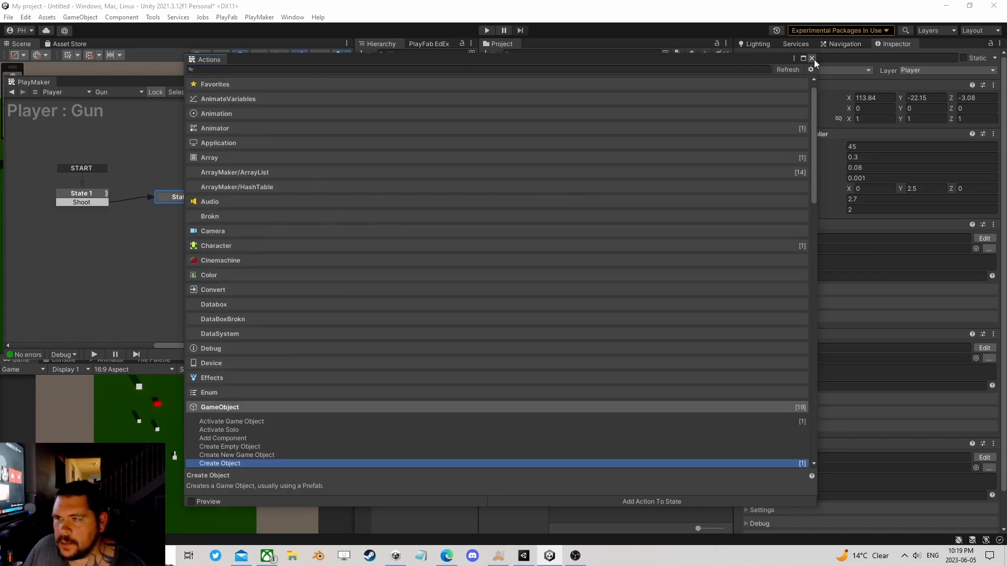
{"action": "left_click", "coordinate": [811, 58]}
Step: Assign the Bullet prefab as Create Object's game object and the Player's Muzzle object as its spawn point
{"action": "left_click_drag", "start_coordinate": [574, 83], "coordinate": [489, 79]}
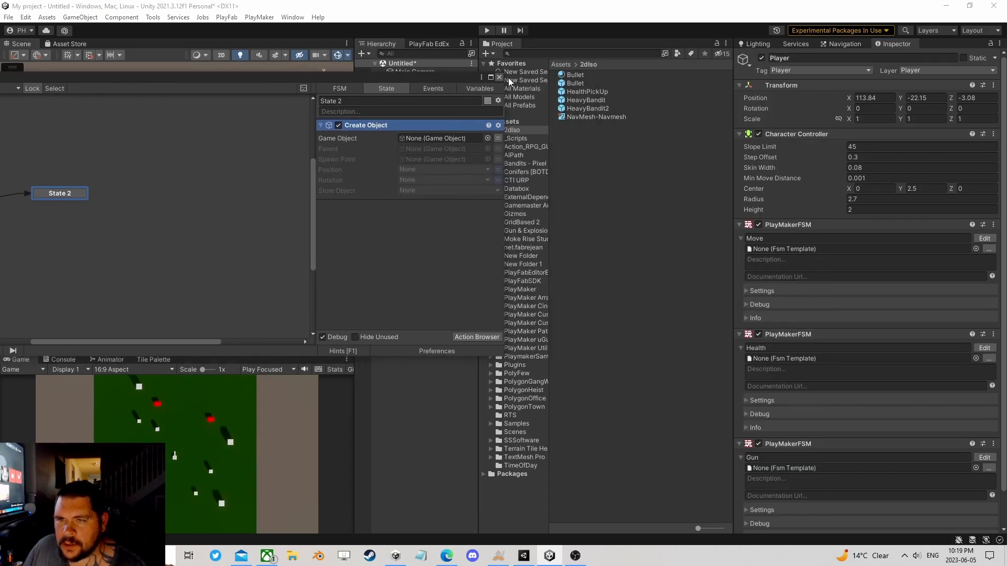
{"action": "left_click_drag", "start_coordinate": [575, 83], "coordinate": [435, 137]}
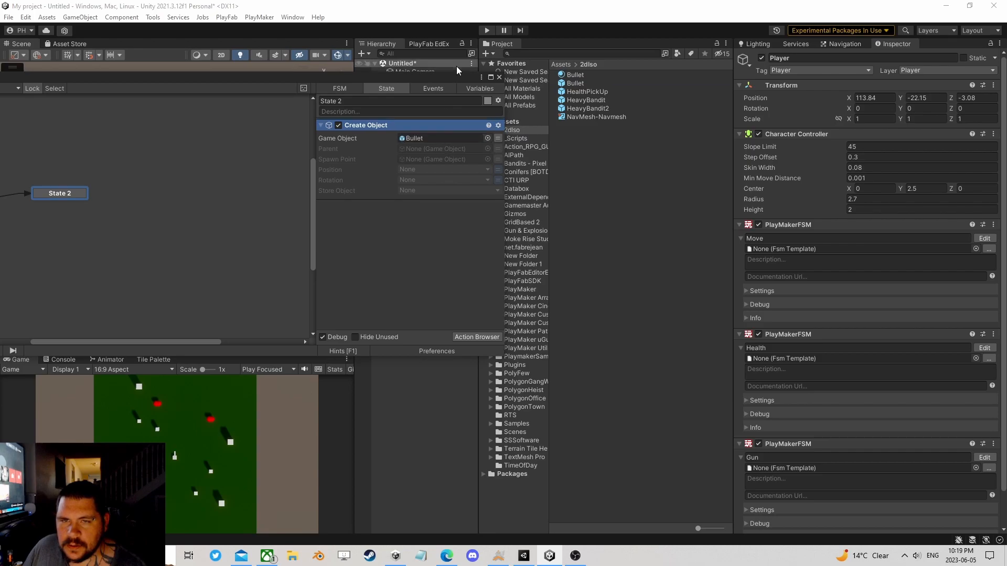
{"action": "left_click_drag", "start_coordinate": [456, 66], "coordinate": [234, 61]}
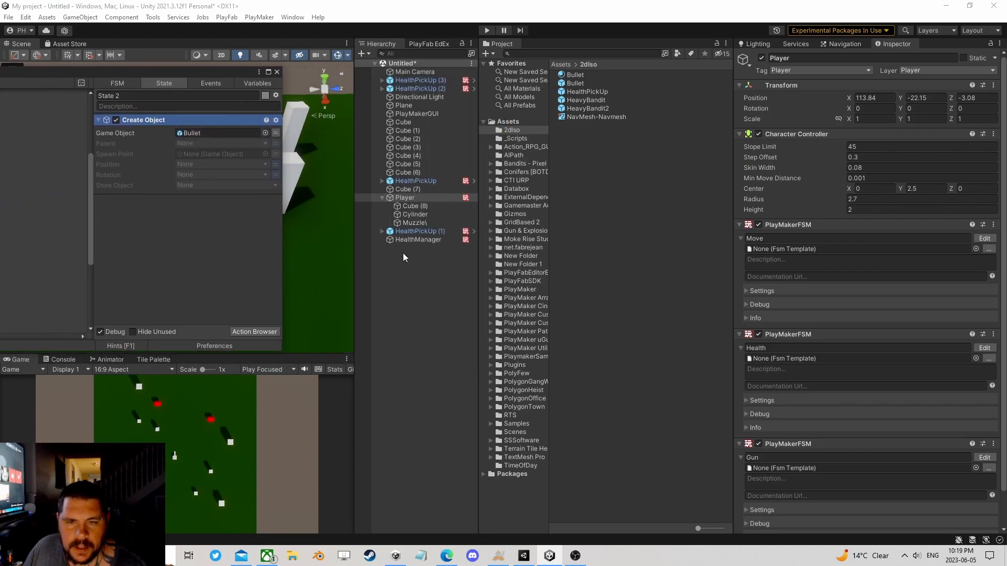
{"action": "left_click_drag", "start_coordinate": [416, 224], "coordinate": [207, 156]}
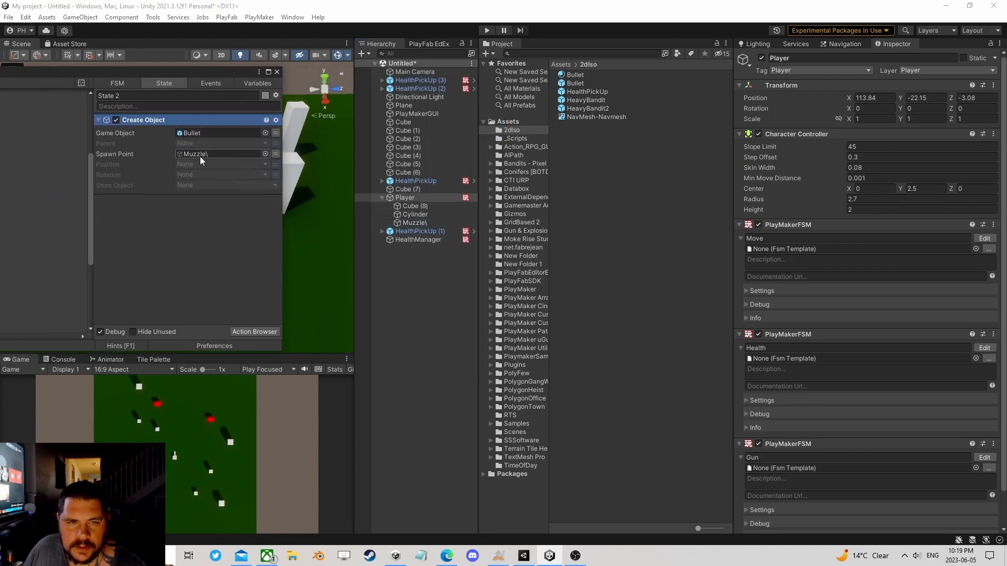
Step: Store the object made by Create Object in a new variable named Bullet
{"action": "left_click", "coordinate": [231, 186]}
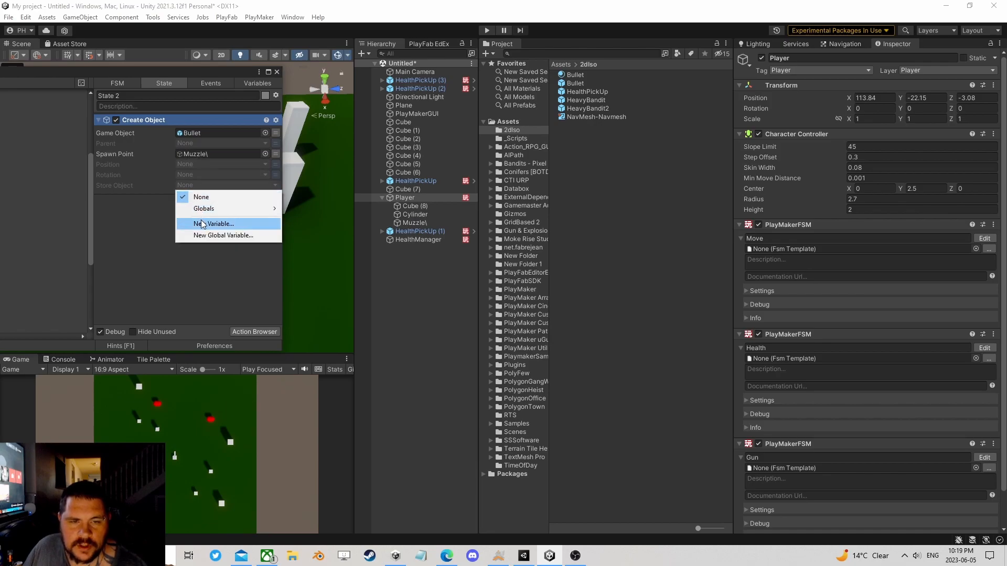
{"action": "left_click", "coordinate": [197, 222]}
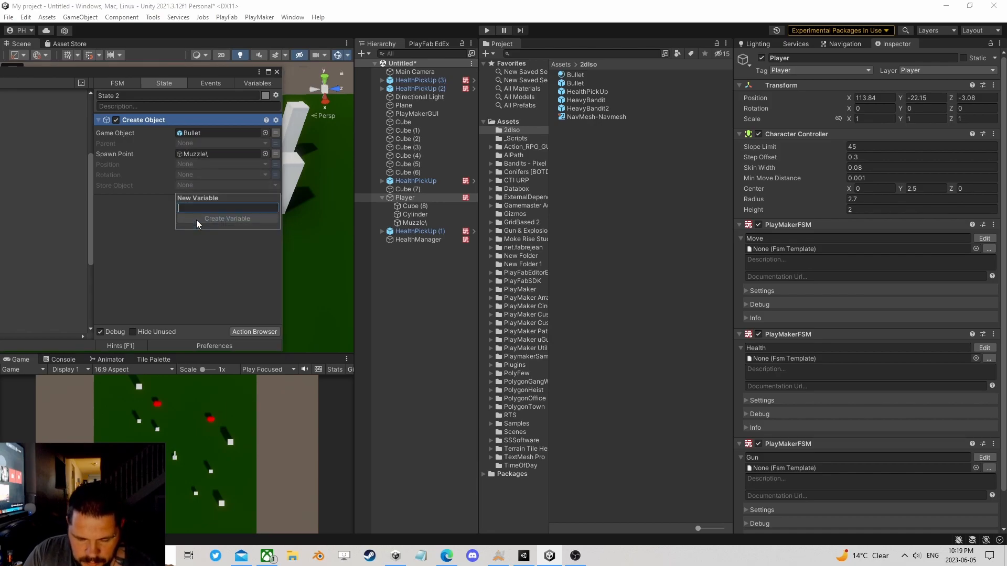
{"action": "type", "text": "Bullet"}
{"action": "key", "text": "Return"}
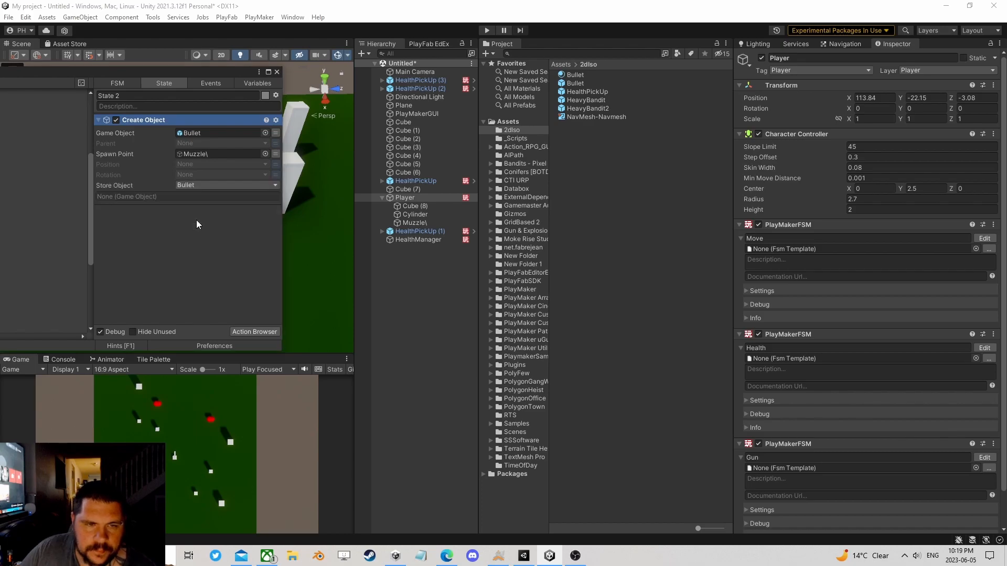
Step: Add the physics Set Velocity action to State 2 and place it after Create Object
{"action": "left_click", "coordinate": [253, 331]}
{"action": "type", "text": "add"}
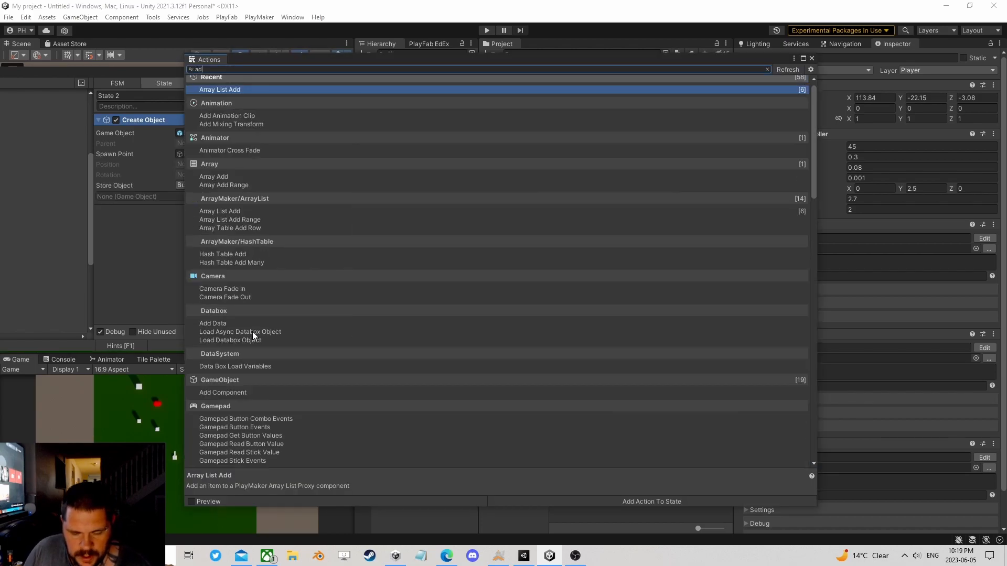
{"action": "key", "text": "BackSpace"}
{"action": "key", "text": "BackSpace"}
{"action": "key", "text": "BackSpace"}
{"action": "type", "text": "s"}
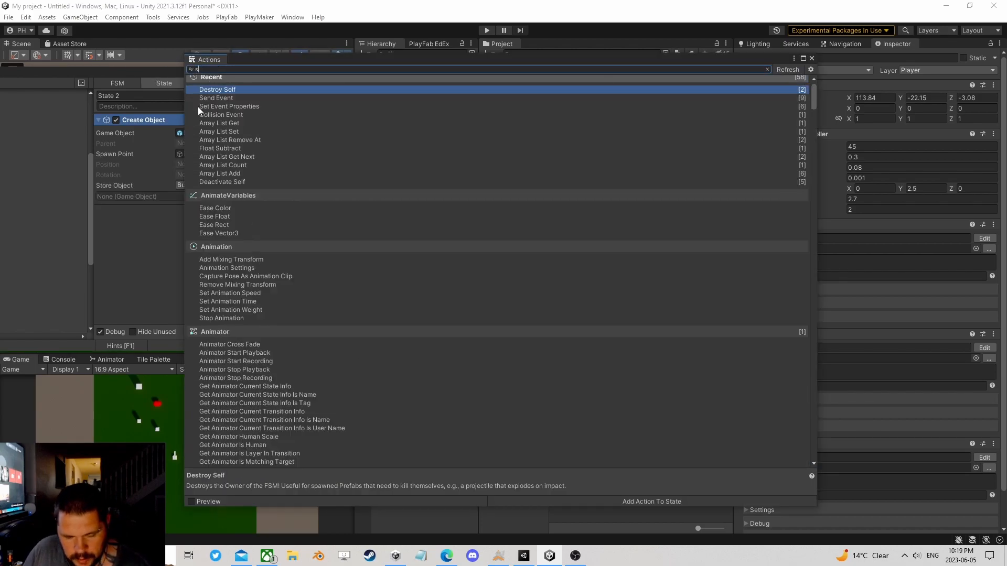
{"action": "type", "text": "et vel"}
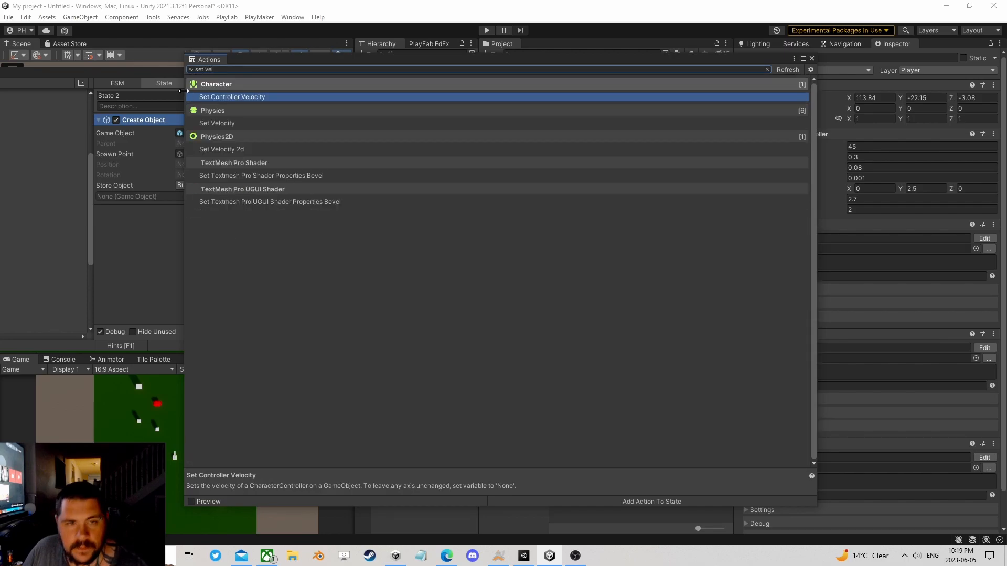
{"action": "double_click", "coordinate": [225, 122]}
{"action": "left_click", "coordinate": [811, 58]}
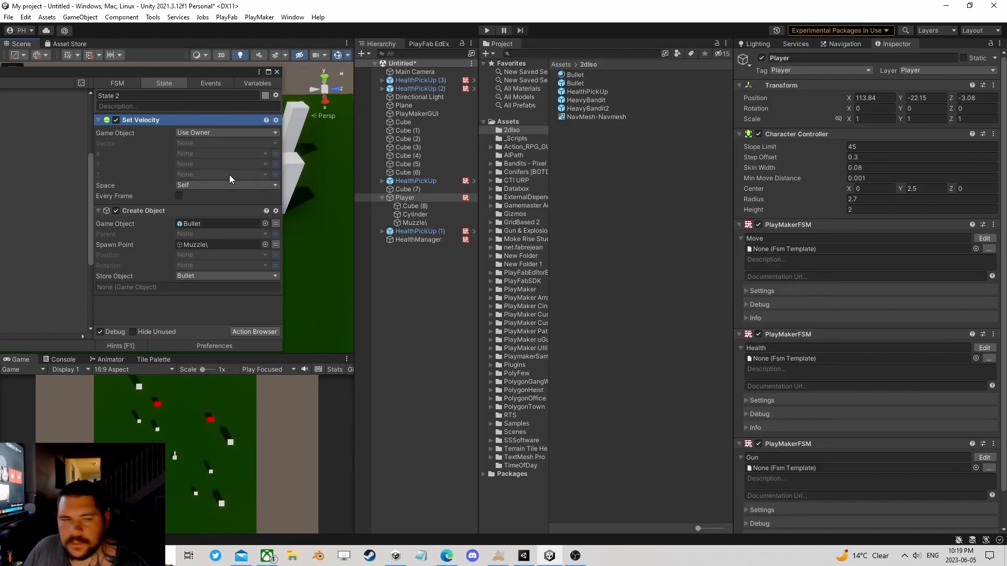
{"action": "right_click", "coordinate": [137, 120]}
{"action": "left_click", "coordinate": [157, 253]}
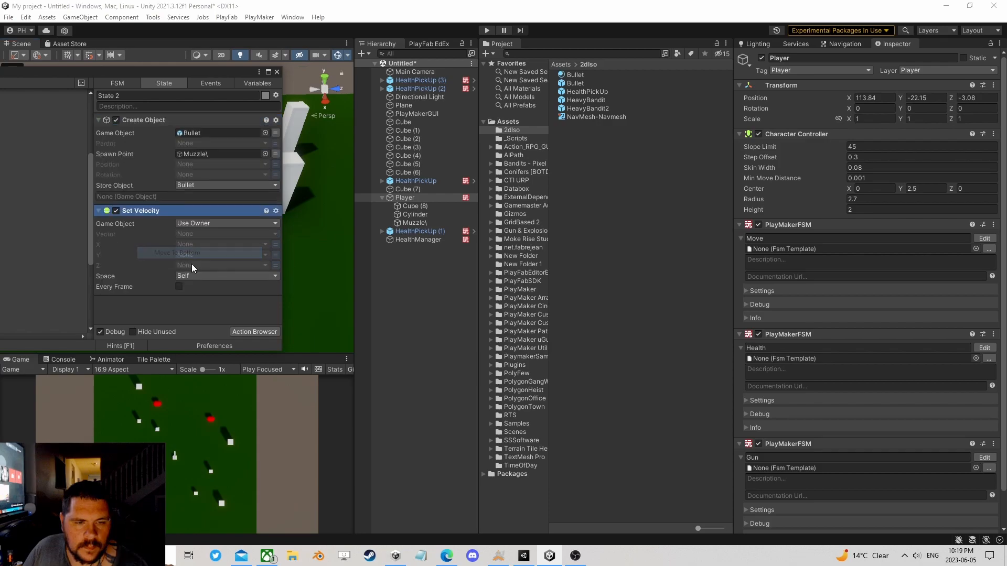
Step: Make Set Velocity target the Bullet variable as its specified game object, with a Z velocity of 50
{"action": "left_click", "coordinate": [206, 223]}
{"action": "left_click", "coordinate": [246, 246]}
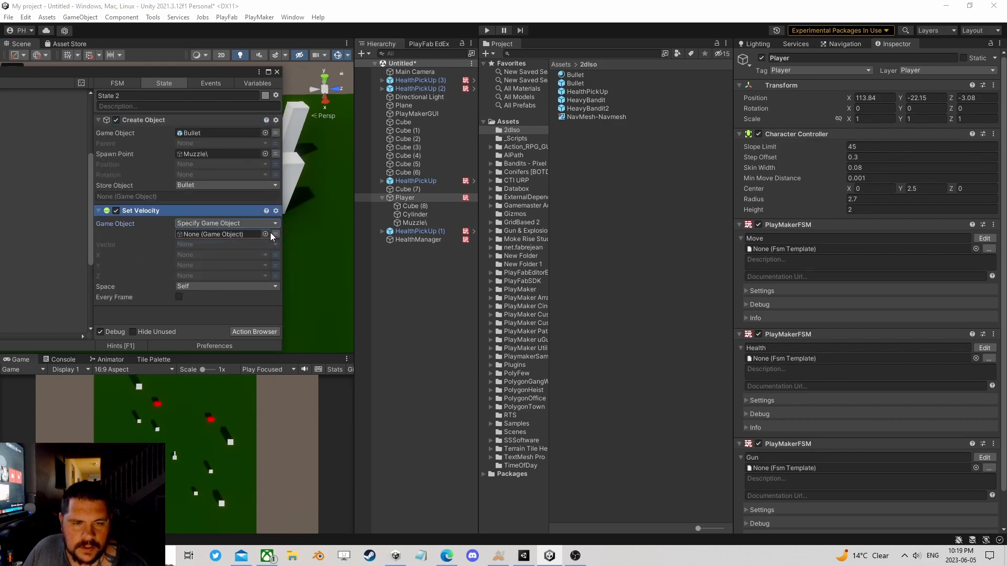
{"action": "left_click", "coordinate": [267, 234]}
{"action": "left_click", "coordinate": [782, 159]}
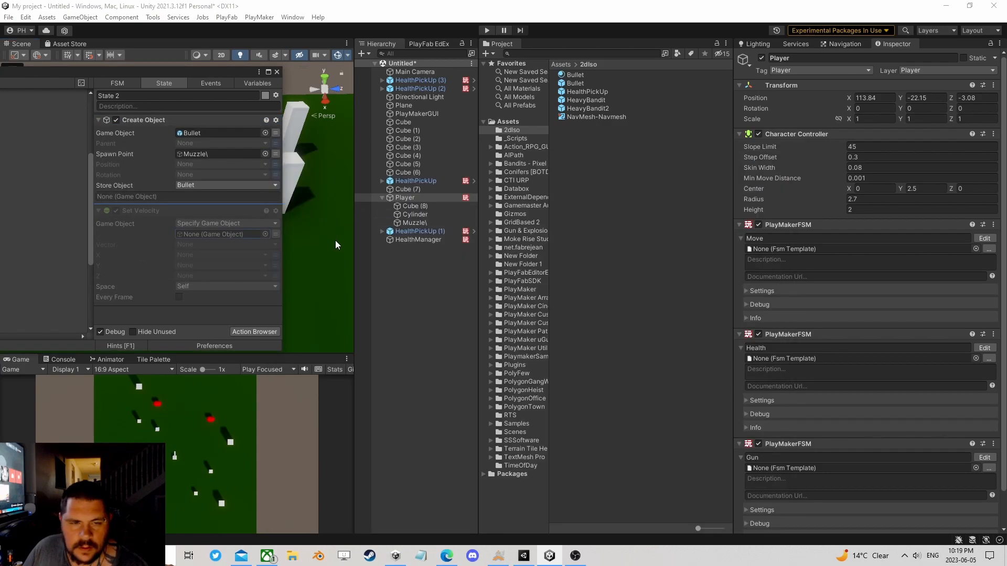
{"action": "left_click", "coordinate": [276, 234]}
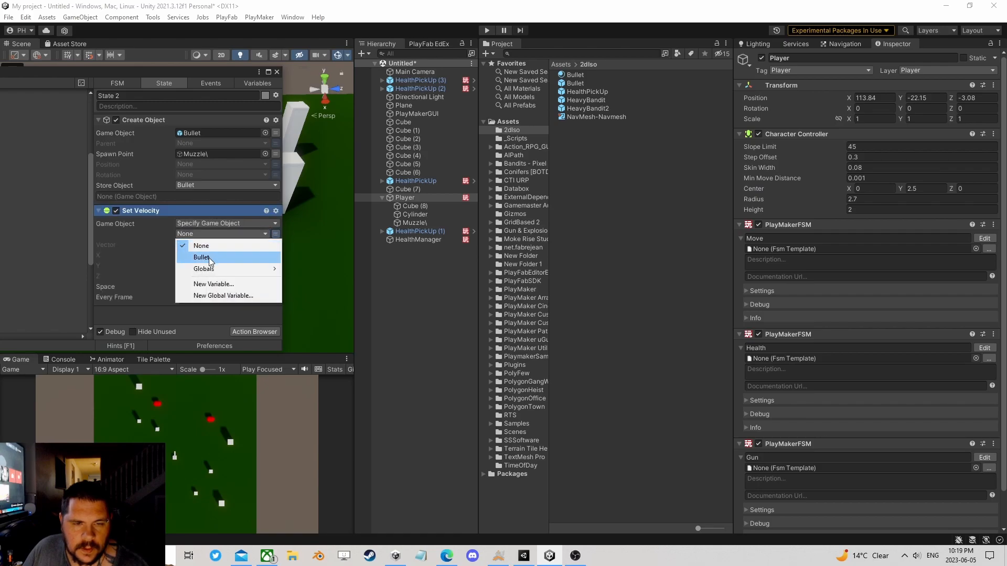
{"action": "left_click", "coordinate": [207, 257]}
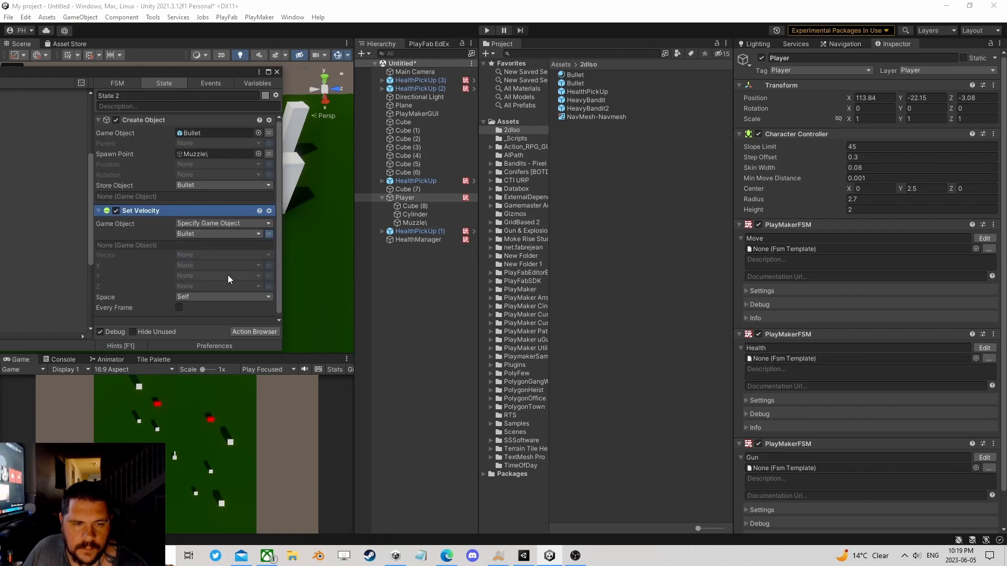
{"action": "left_click", "coordinate": [269, 286]}
{"action": "type", "text": "50"}
Step: Add a FINISHED transition to State 2 of the Gun FSM and link it back to State 1
{"action": "left_click_drag", "start_coordinate": [189, 72], "coordinate": [472, 68]}
{"action": "left_click", "coordinate": [115, 183], "text": "ctrl"}
{"action": "left_click_drag", "start_coordinate": [113, 192], "coordinate": [34, 180]}
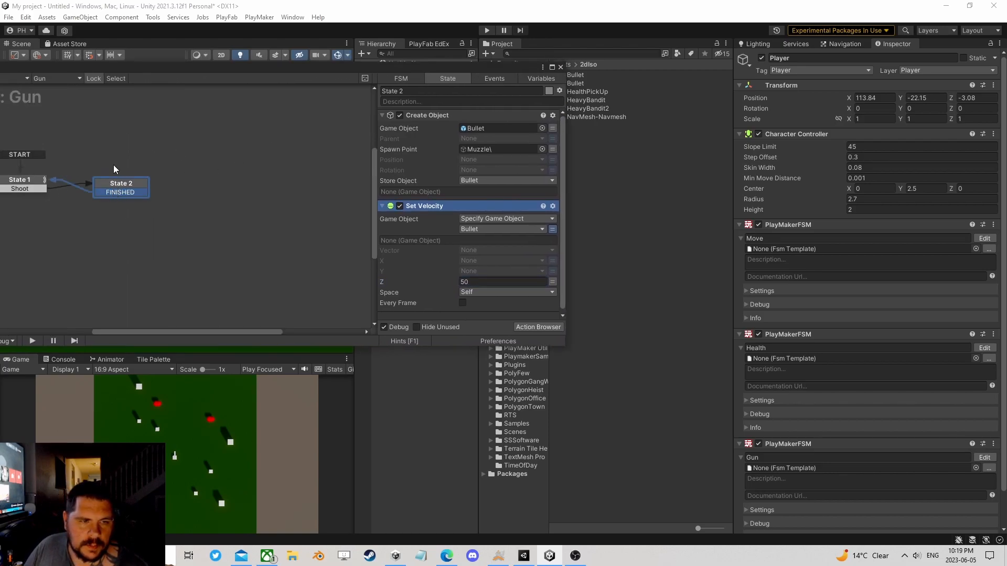
Step: Close the FSM editor, run the game and steer the Player around the level to test it
{"action": "left_click", "coordinate": [559, 67]}
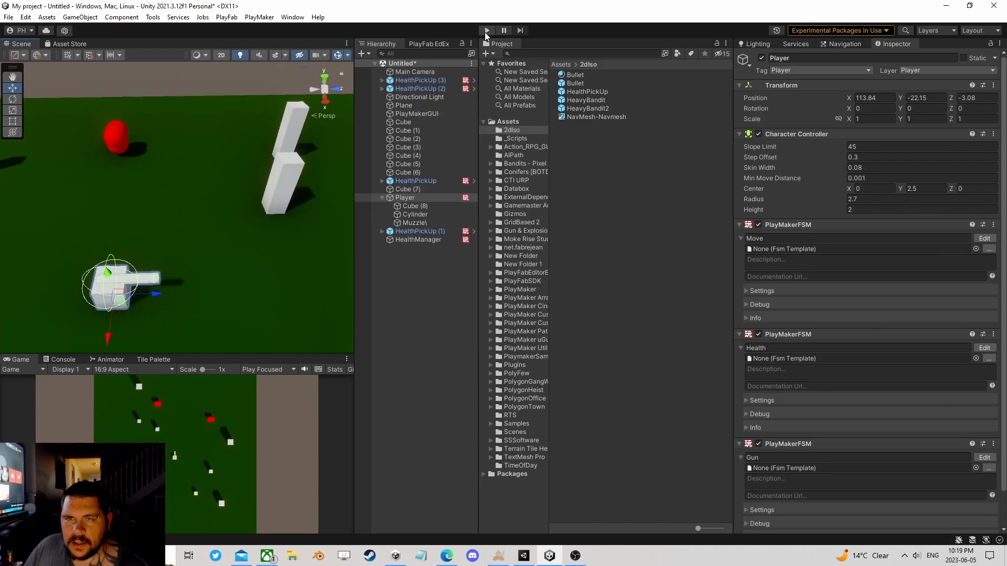
{"action": "left_click", "coordinate": [486, 32]}
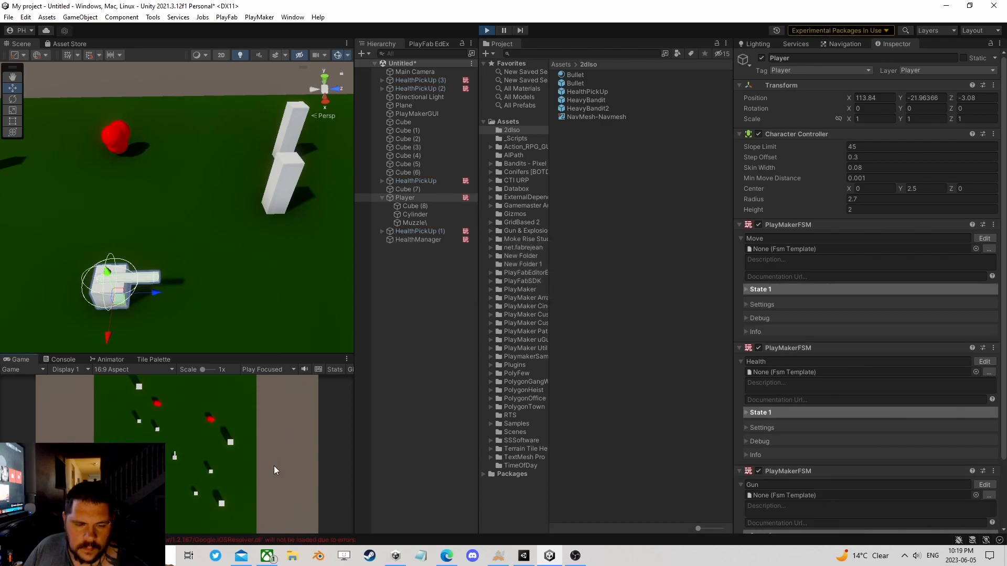
{"action": "key", "text": "d"}
{"action": "key", "text": "w"}
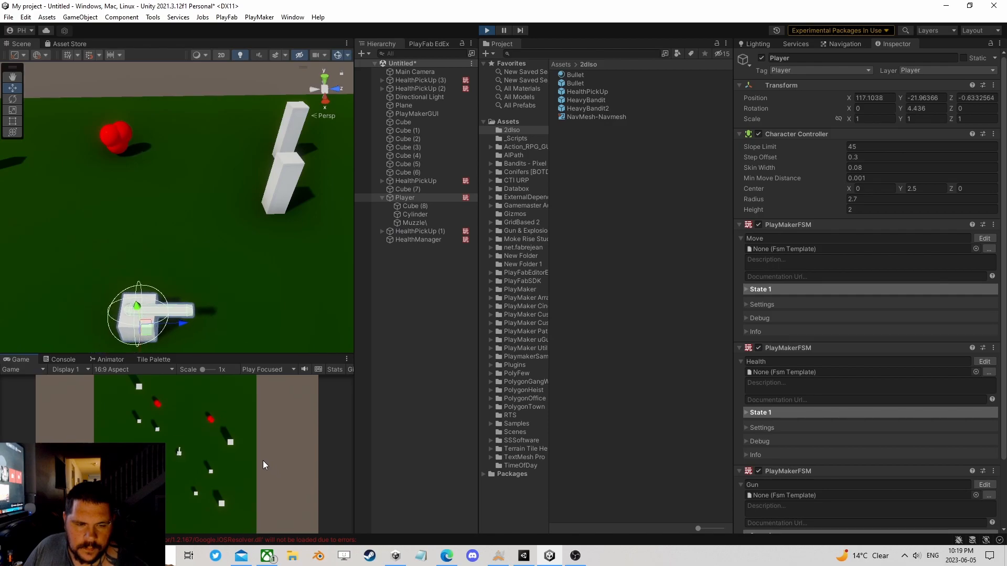
{"action": "key", "text": "a"}
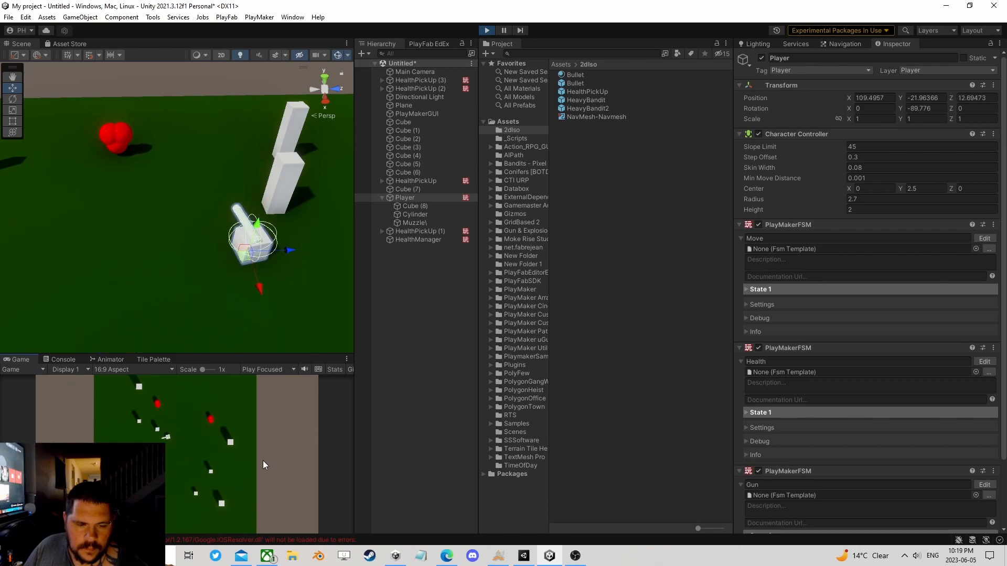
{"action": "key", "text": "s"}
{"action": "key", "text": "d"}
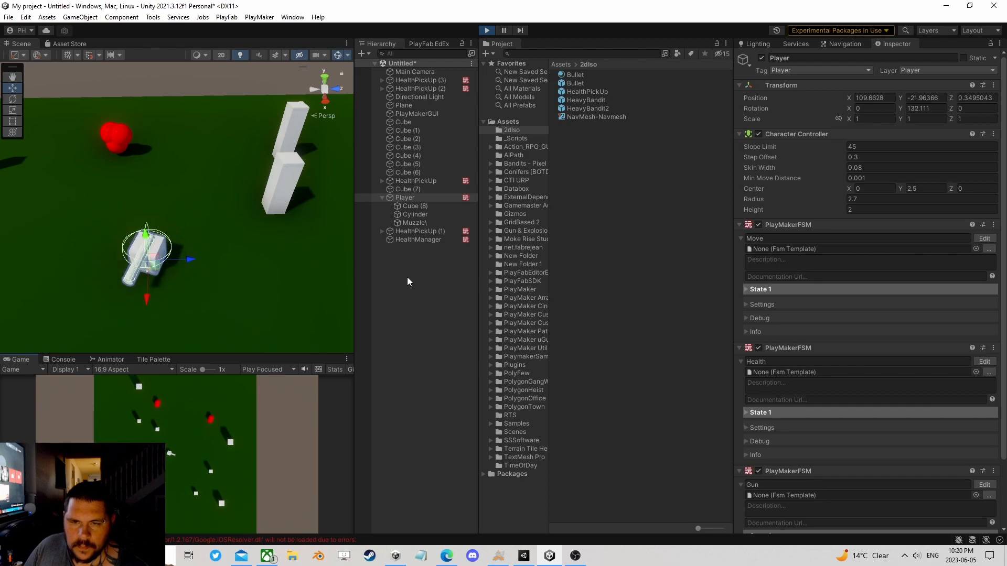
Step: Inspect the Bullet prefab's components and the Muzzle object's placement at the Player's barrel in the scene
{"action": "left_click", "coordinate": [580, 83]}
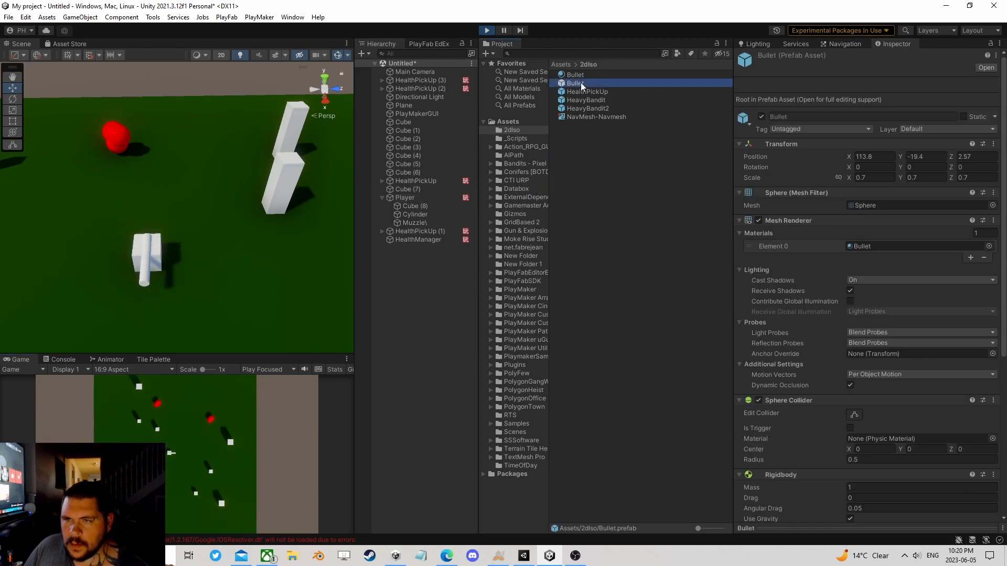
{"action": "left_click", "coordinate": [411, 226]}
{"action": "right_click_drag", "start_coordinate": [106, 230], "coordinate": [184, 267]}
{"action": "middle_click_drag", "start_coordinate": [184, 268], "coordinate": [272, 187]}
{"action": "left_click_drag", "start_coordinate": [279, 212], "coordinate": [294, 237]}
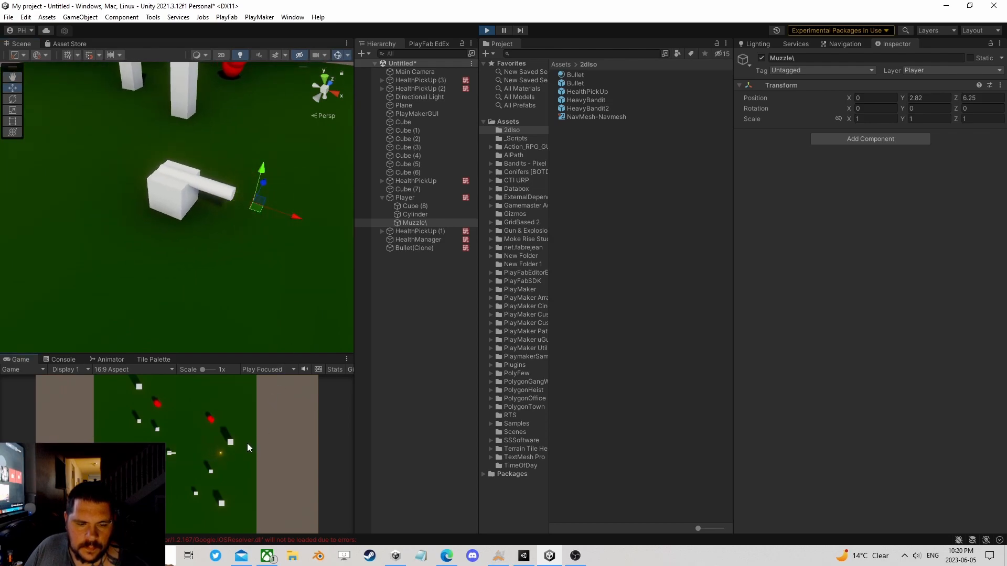
Step: Test-fire bullets in the running game while moving and turning the Player in different directions
{"action": "key", "text": "w"}
{"action": "key", "text": "d"}
{"action": "left_click", "coordinate": [288, 414]}
{"action": "left_click", "coordinate": [287, 413]}
{"action": "left_click", "coordinate": [288, 414]}
{"action": "key", "text": "s"}
{"action": "key", "text": "a"}
{"action": "left_click", "coordinate": [287, 414]}
{"action": "left_click", "coordinate": [288, 414]}
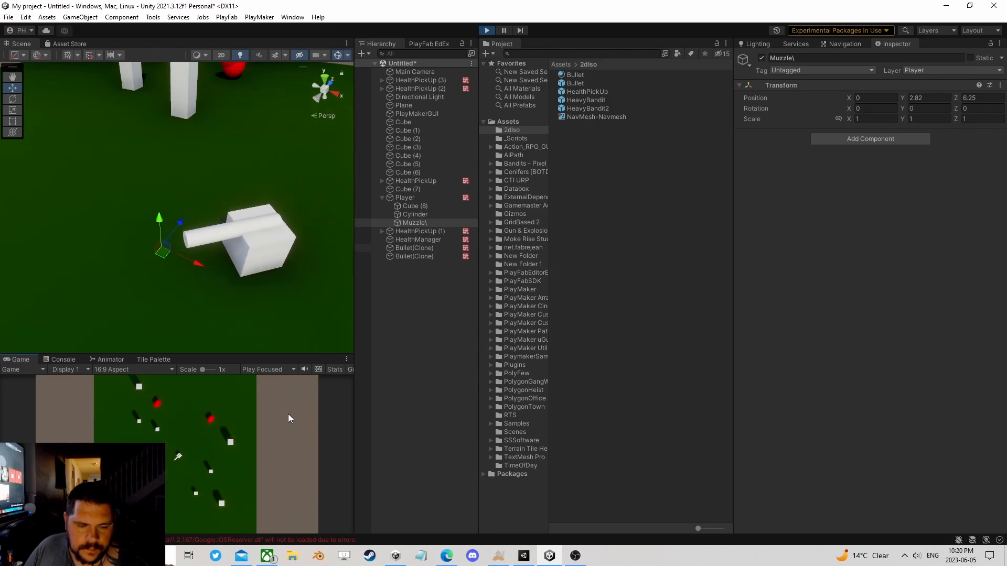
{"action": "key", "text": "d"}
{"action": "key", "text": "w"}
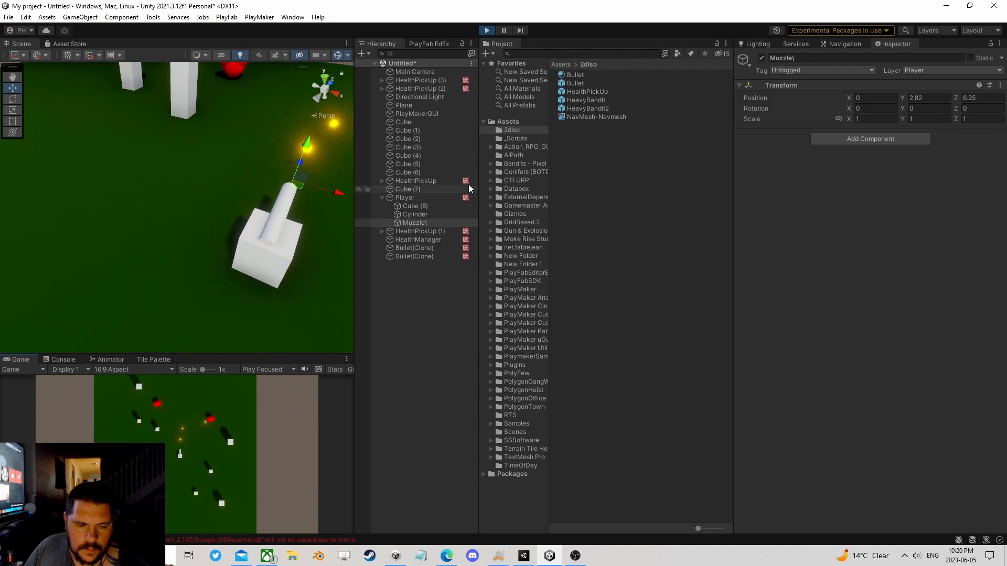
Step: In the running Player's Gun FSM, set State 2's Z velocity to 75.56, test-fire, and raise it to 171.9
{"action": "left_click", "coordinate": [411, 197]}
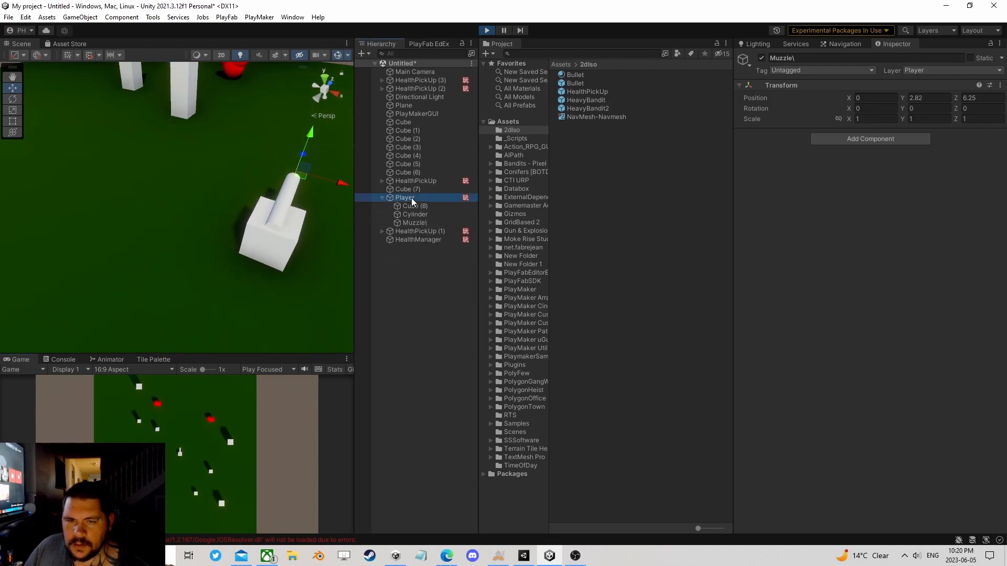
{"action": "scroll", "coordinate": [970, 315], "scroll_direction": "down", "scroll_amount": 3}
{"action": "left_click", "coordinate": [989, 408]}
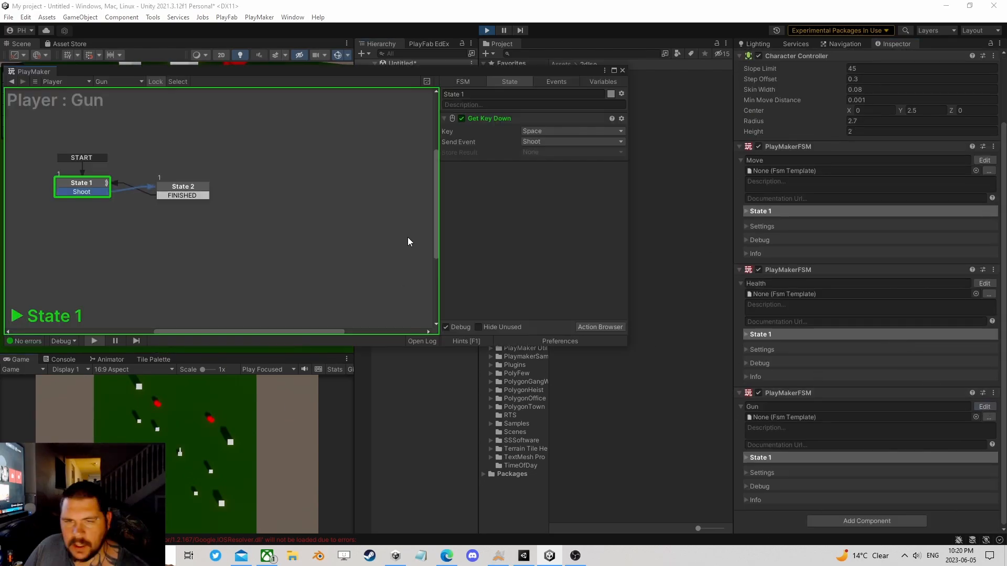
{"action": "left_click", "coordinate": [178, 191]}
{"action": "left_click_drag", "start_coordinate": [480, 288], "coordinate": [901, 265]}
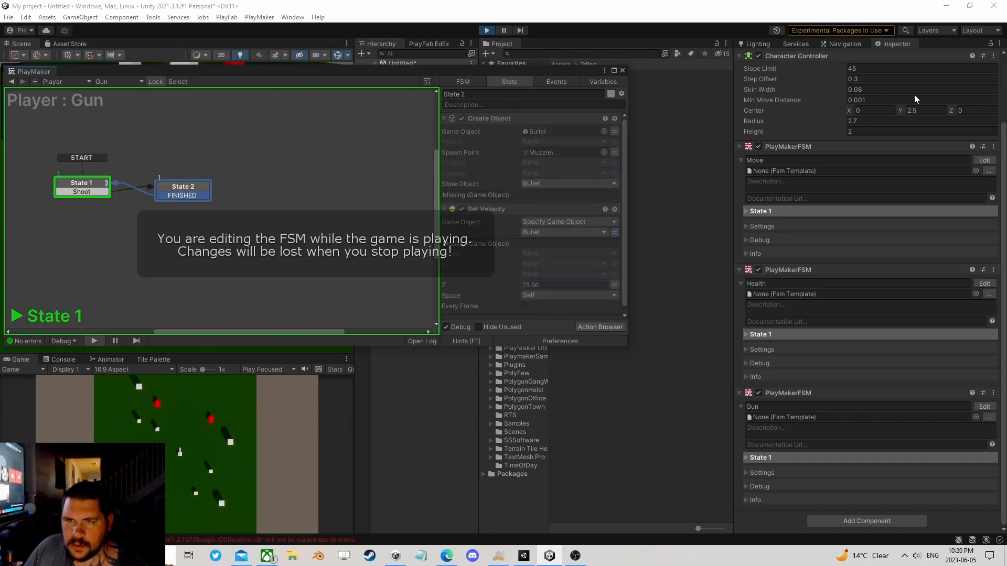
{"action": "left_click", "coordinate": [200, 492]}
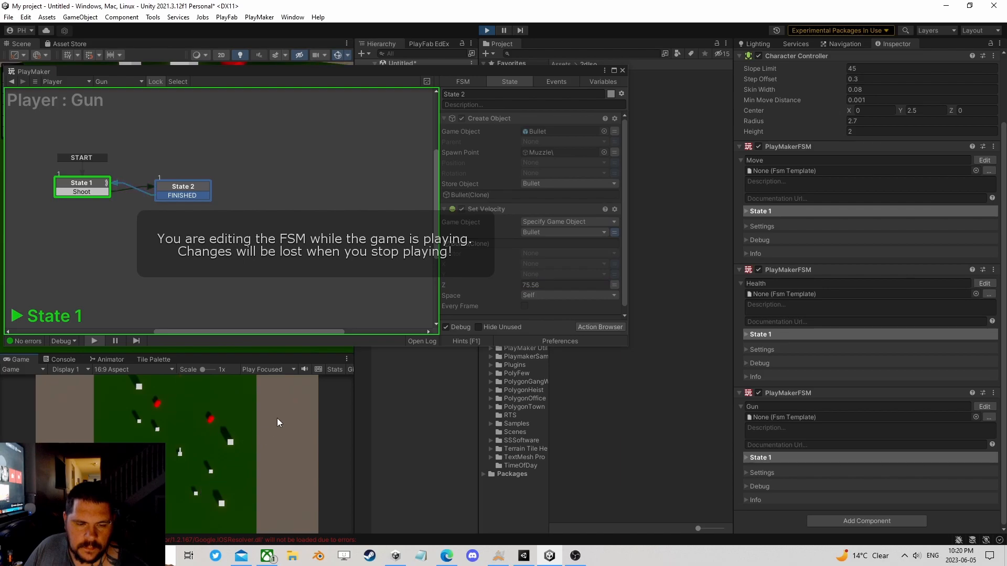
{"action": "left_click_drag", "start_coordinate": [494, 285], "coordinate": [657, 284]}
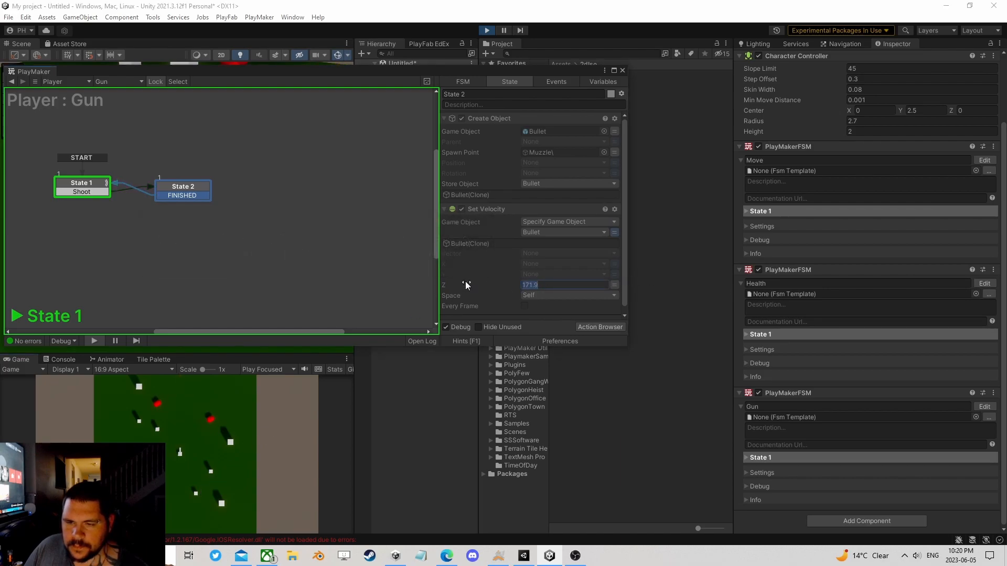
Step: In the running Player's Gun FSM, set State 2's velocity to Y 1 and Z 100 and move the editor off the Game view
{"action": "type", "text": "100"}
{"action": "left_click", "coordinate": [616, 274]}
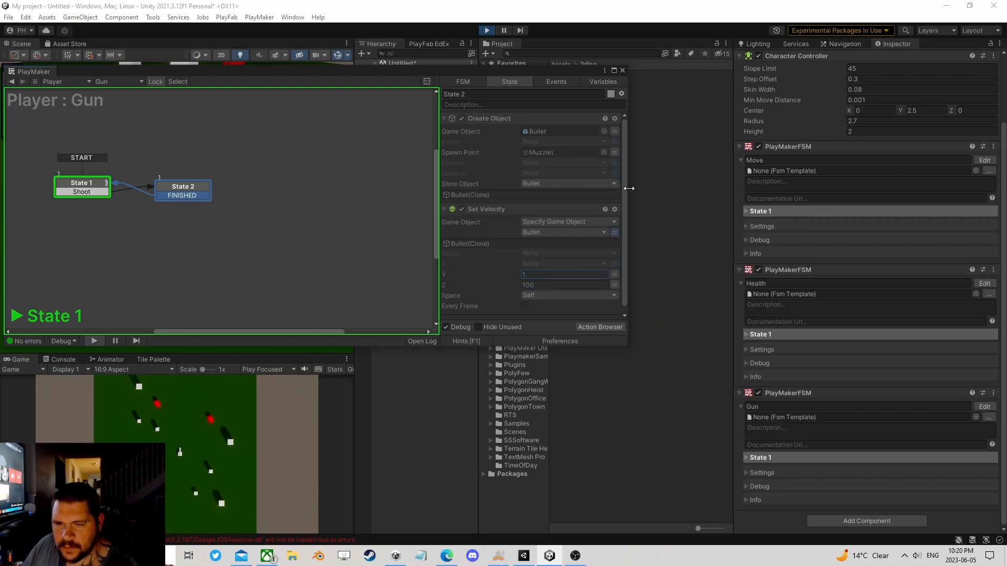
{"action": "left_click_drag", "start_coordinate": [578, 73], "coordinate": [905, 113]}
Step: Test-fire bullets in the running game while moving and turning the Player, and stop the game
{"action": "left_click", "coordinate": [191, 466]}
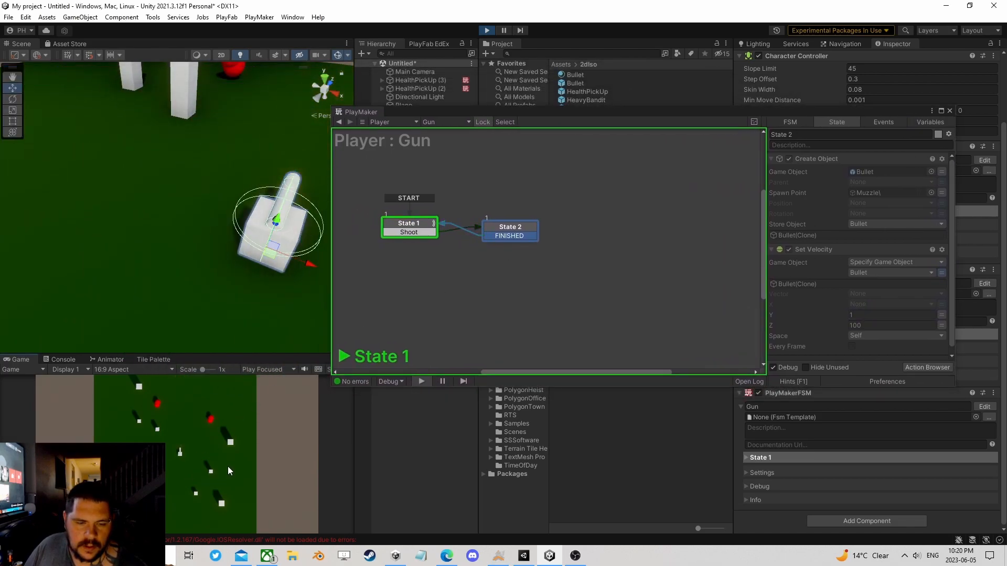
{"action": "key", "text": "w"}
{"action": "key", "text": "d"}
{"action": "left_click", "coordinate": [219, 426]}
{"action": "left_click", "coordinate": [219, 426]}
{"action": "left_click", "coordinate": [220, 426]}
{"action": "left_click", "coordinate": [219, 425]}
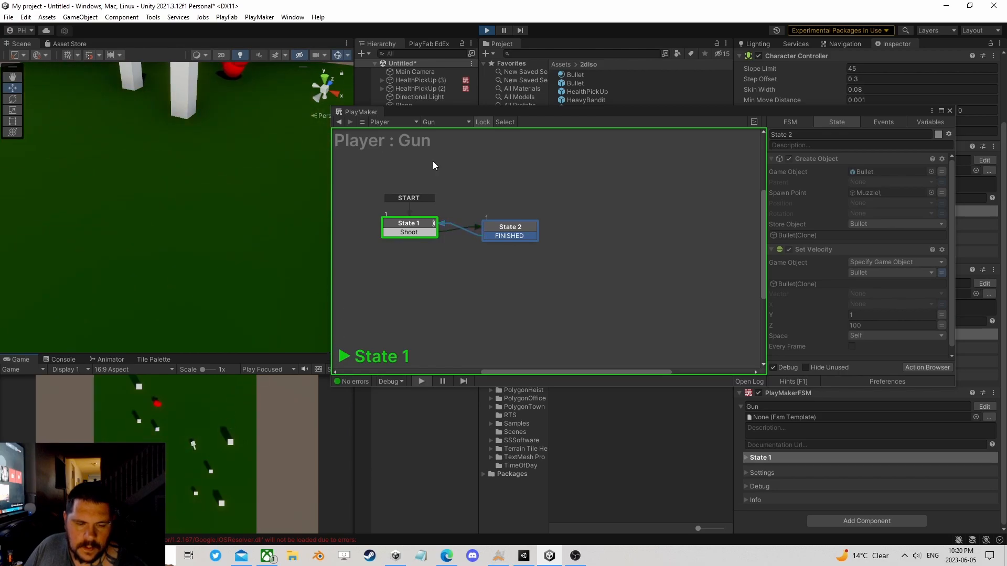
{"action": "left_click", "coordinate": [488, 31]}
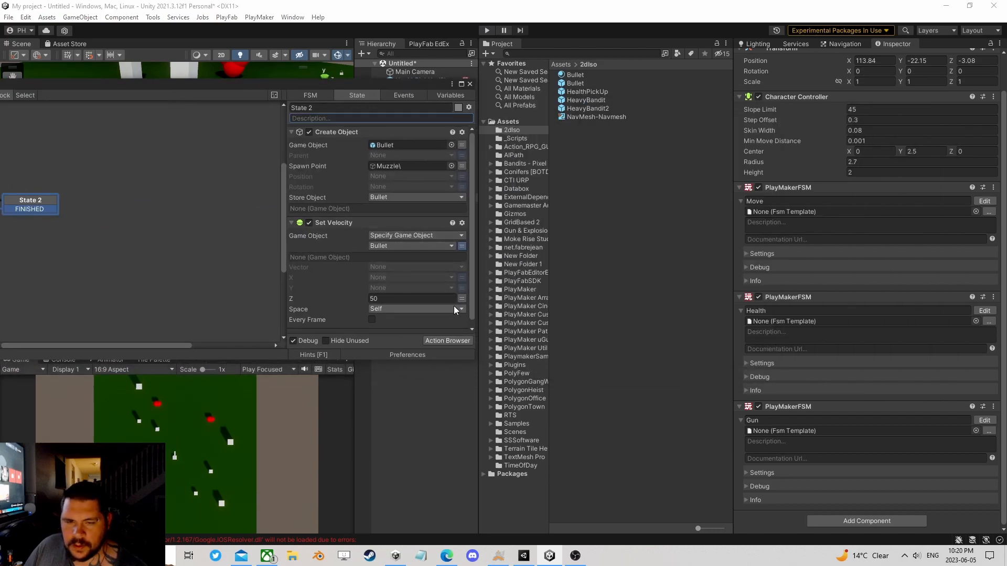
Step: Set State 2's Set Velocity action to Y 0.5 and Z 100, and close the FSM editor
{"action": "left_click", "coordinate": [438, 299]}
{"action": "type", "text": "100"}
{"action": "left_click", "coordinate": [414, 287]}
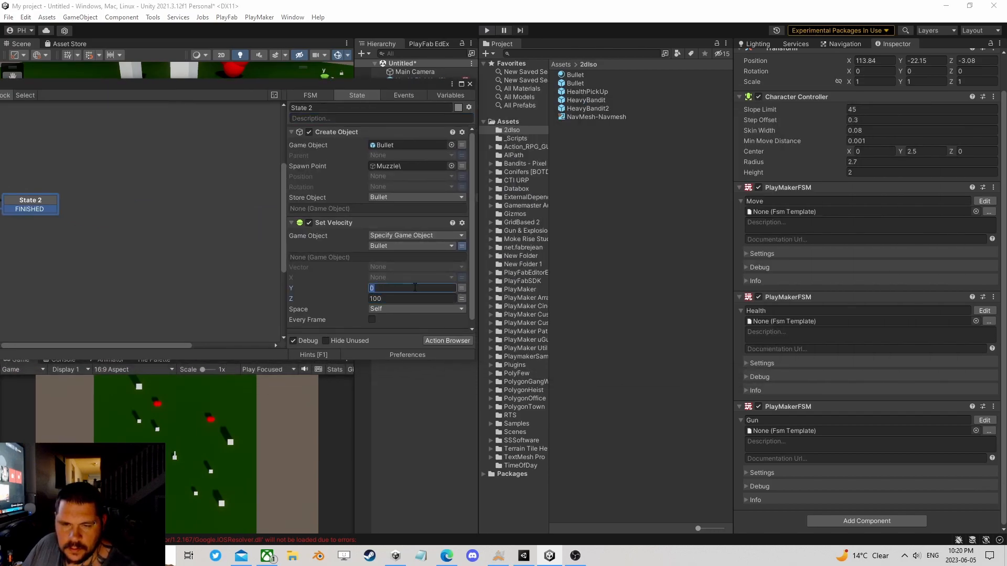
{"action": "type", "text": ".5"}
{"action": "key", "text": "Return"}
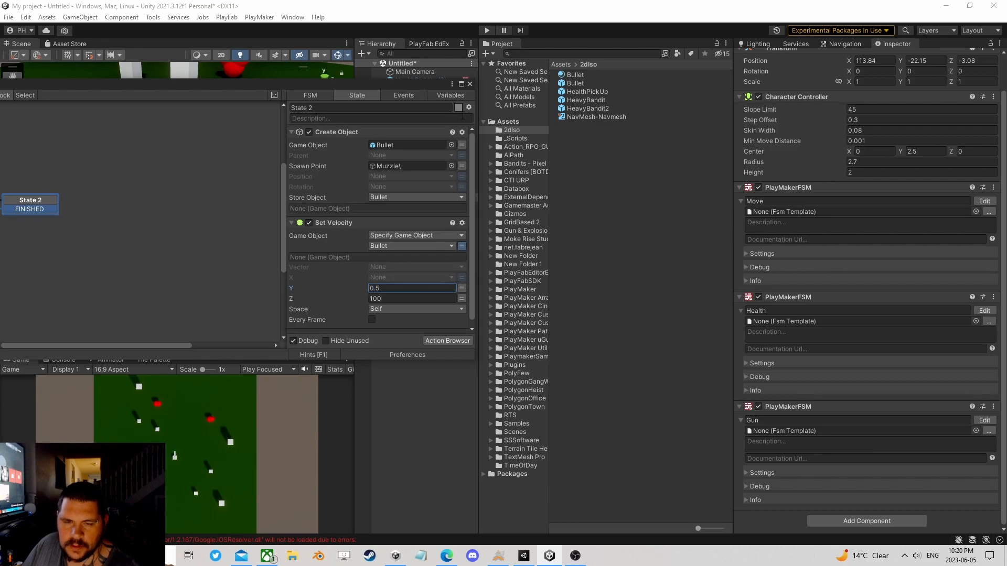
{"action": "left_click", "coordinate": [470, 83]}
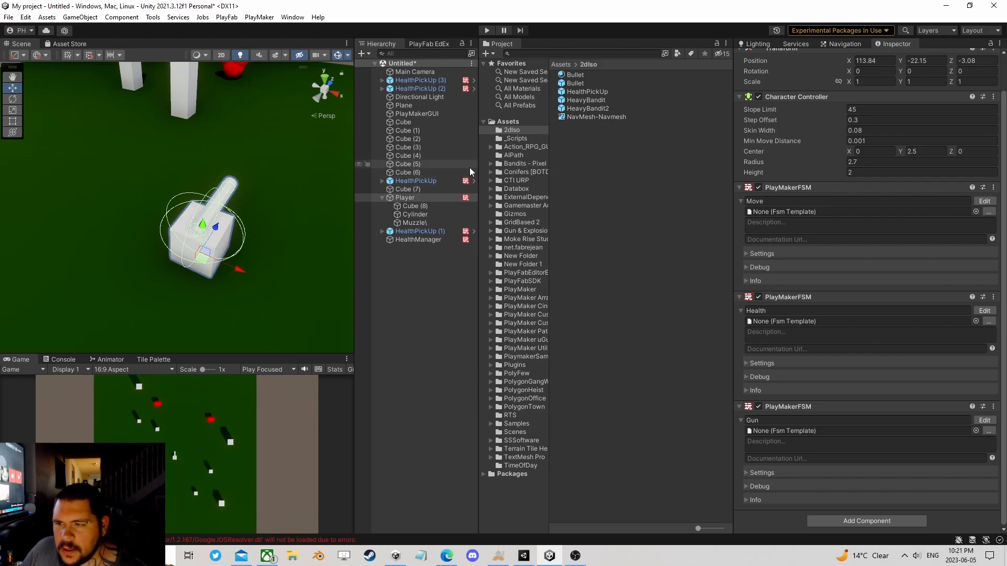
Step: Freeze the Y position in the Rigidbody constraints of the Bullet prefab
{"action": "left_click", "coordinate": [594, 82]}
{"action": "scroll", "coordinate": [847, 376], "scroll_direction": "down", "scroll_amount": 5}
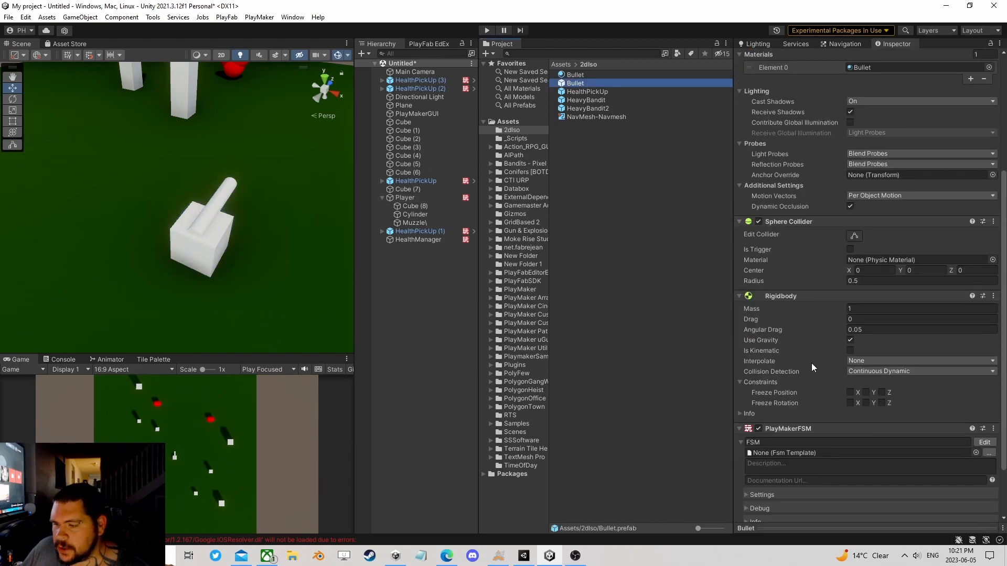
{"action": "left_click", "coordinate": [865, 365]}
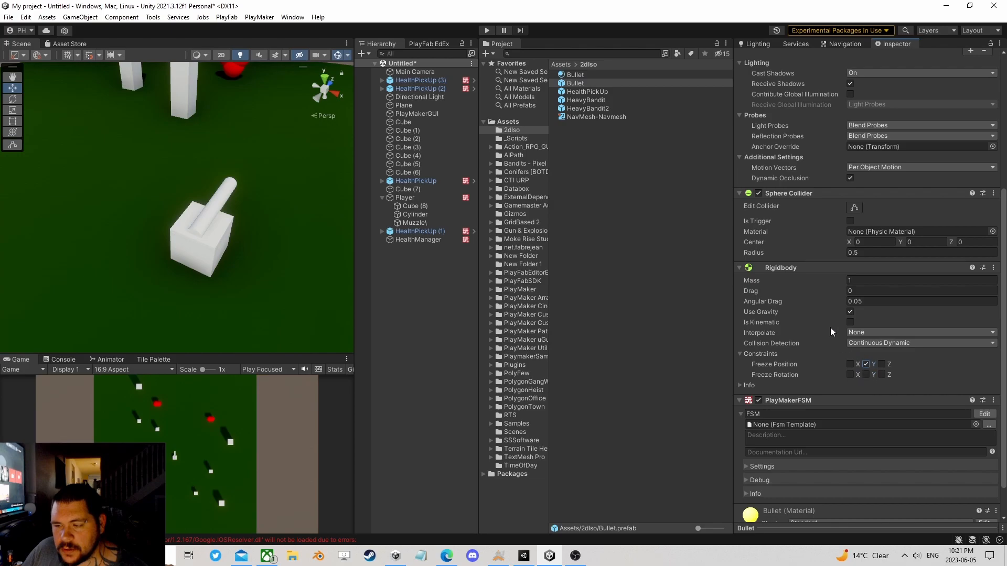
Step: Review the Create Object and Set Velocity settings in State 2 of the Player's Gun FSM
{"action": "left_click", "coordinate": [405, 198]}
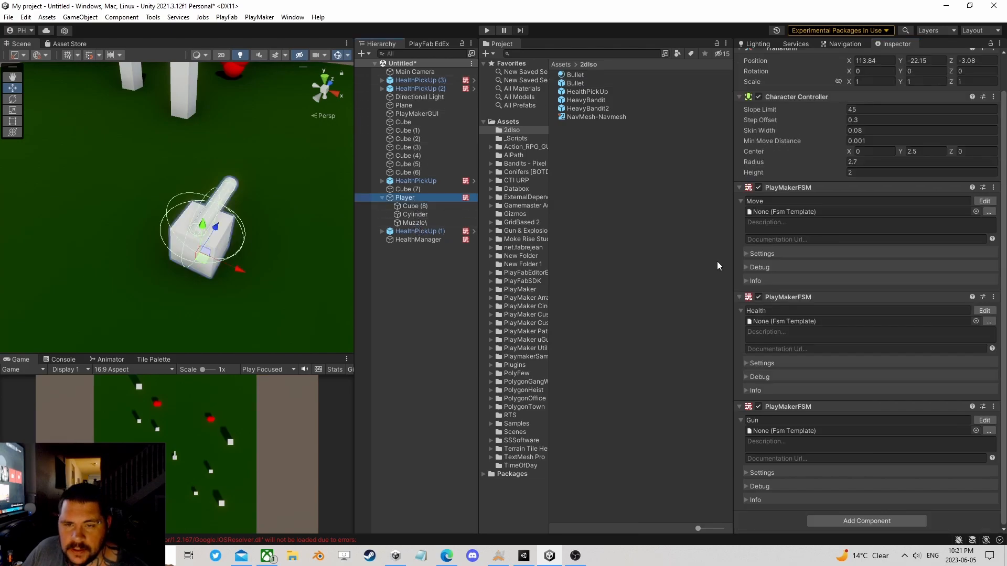
{"action": "left_click", "coordinate": [984, 420]}
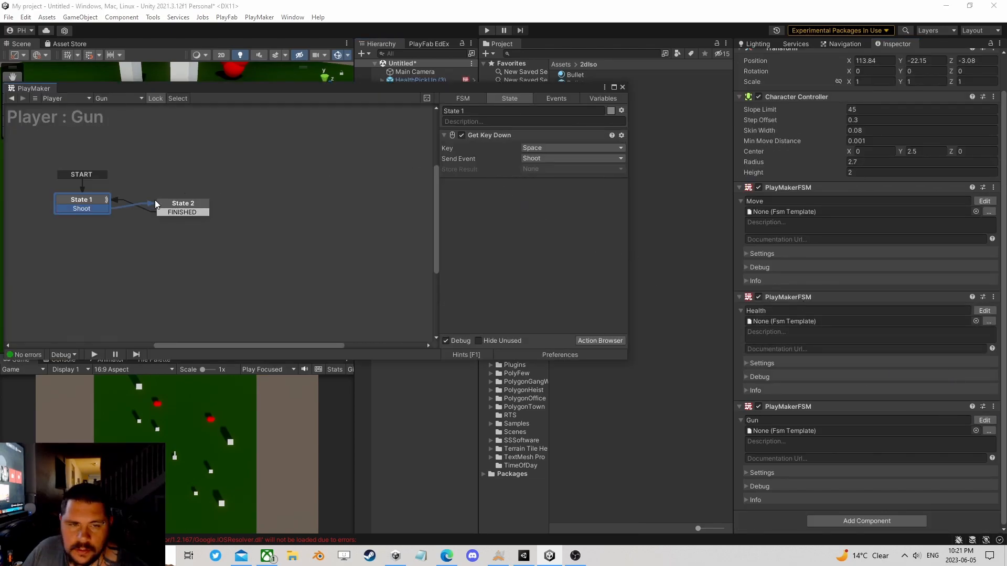
{"action": "left_click", "coordinate": [160, 204]}
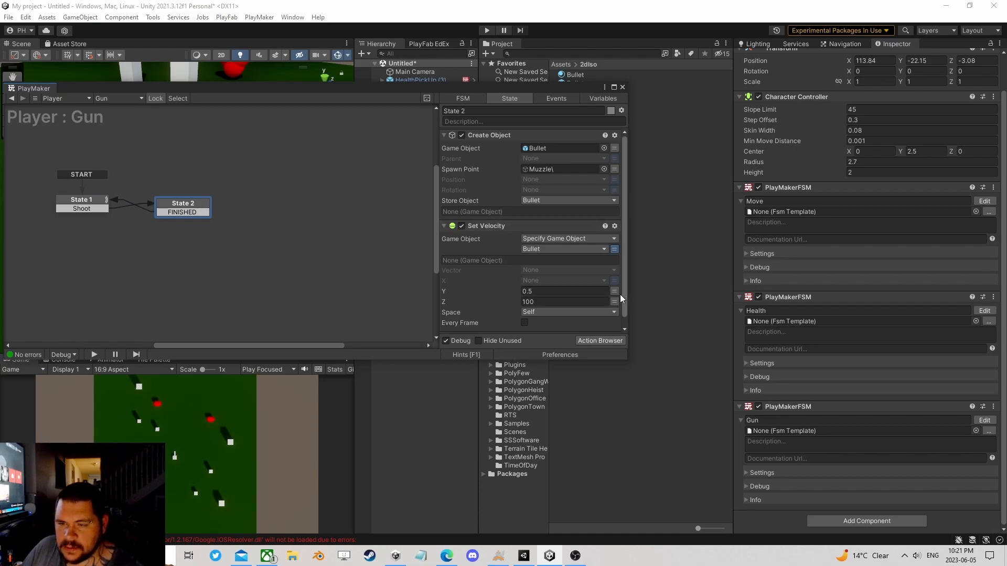
{"action": "left_click", "coordinate": [622, 88]}
Step: Add a Destroy Self action to State 1 of the Bullet prefab's FSM, save the prefab and return to the scene
{"action": "left_click", "coordinate": [574, 80]}
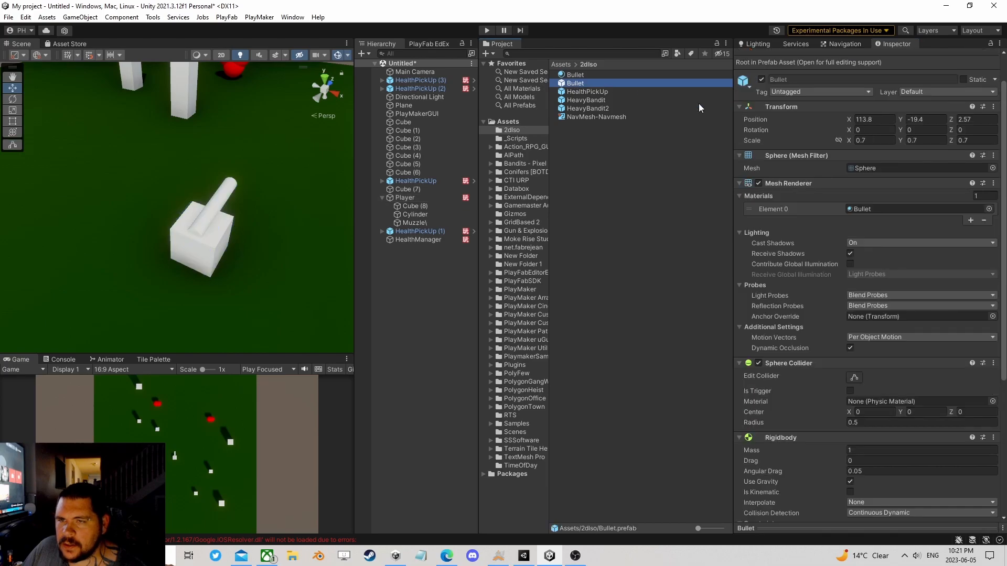
{"action": "scroll", "coordinate": [981, 392], "scroll_direction": "down", "scroll_amount": 4}
{"action": "left_click", "coordinate": [985, 443]}
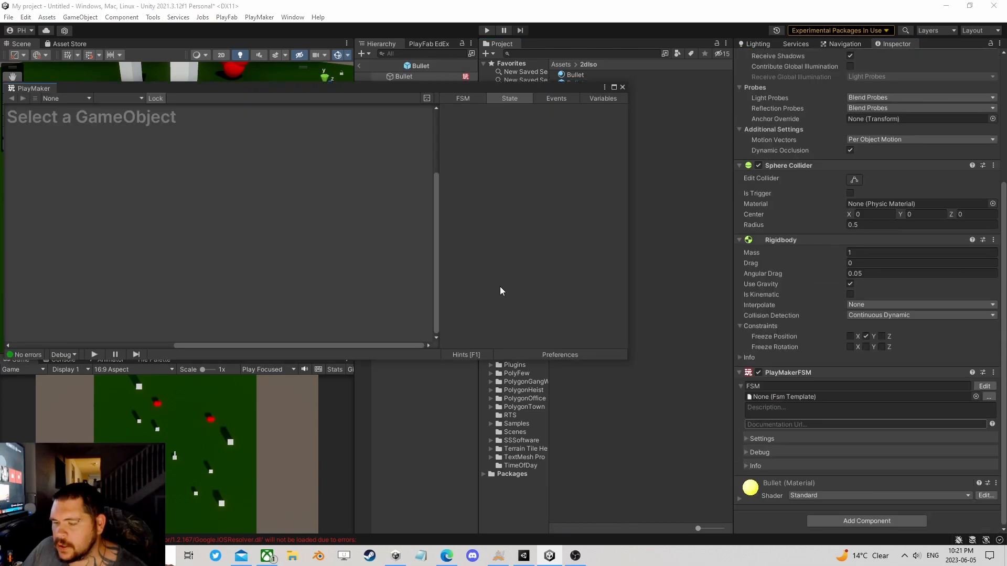
{"action": "left_click", "coordinate": [600, 340]}
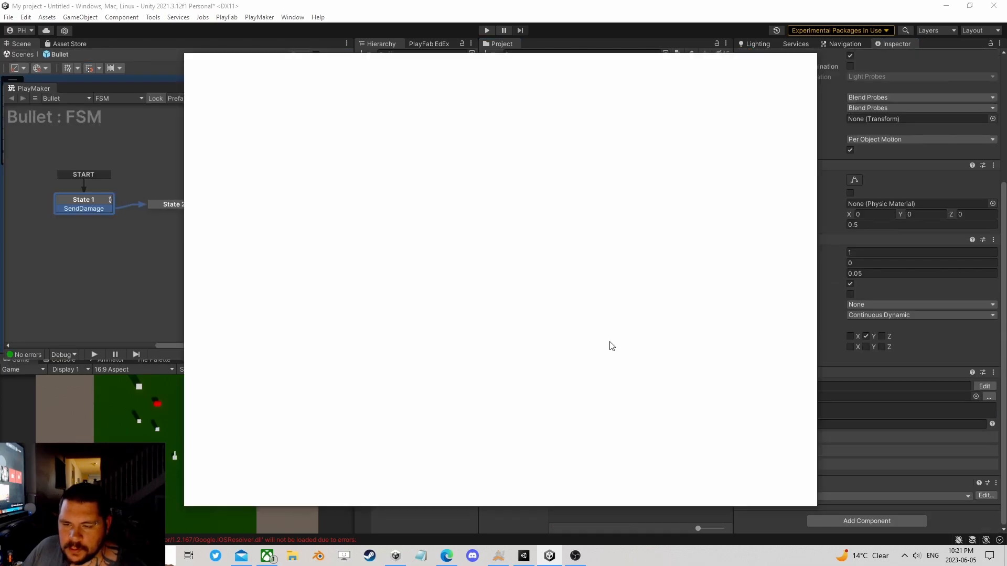
{"action": "type", "text": "destr"}
{"action": "double_click", "coordinate": [234, 96]}
{"action": "left_click", "coordinate": [811, 58]}
{"action": "left_click", "coordinate": [564, 239]}
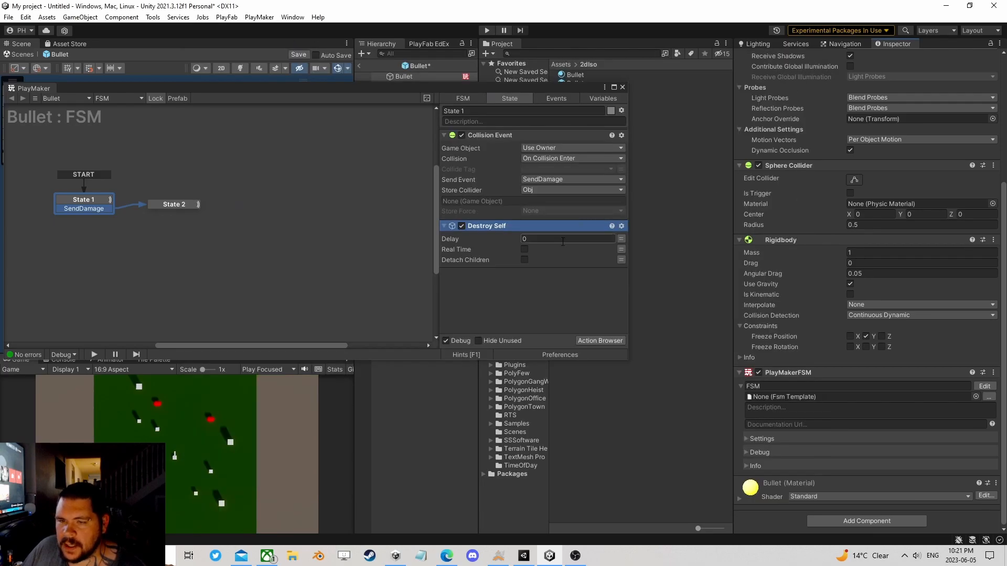
{"action": "left_click", "coordinate": [622, 87]}
{"action": "left_click", "coordinate": [298, 55]}
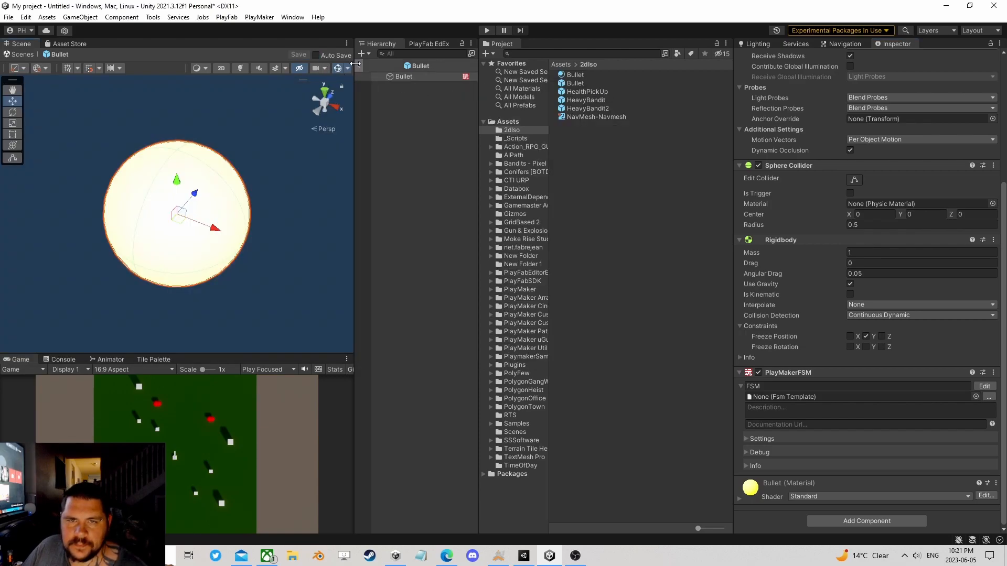
{"action": "left_click", "coordinate": [359, 66]}
Step: Duplicate the Player as Enemy and remove the copy's Move FSM component
{"action": "left_click", "coordinate": [399, 197]}
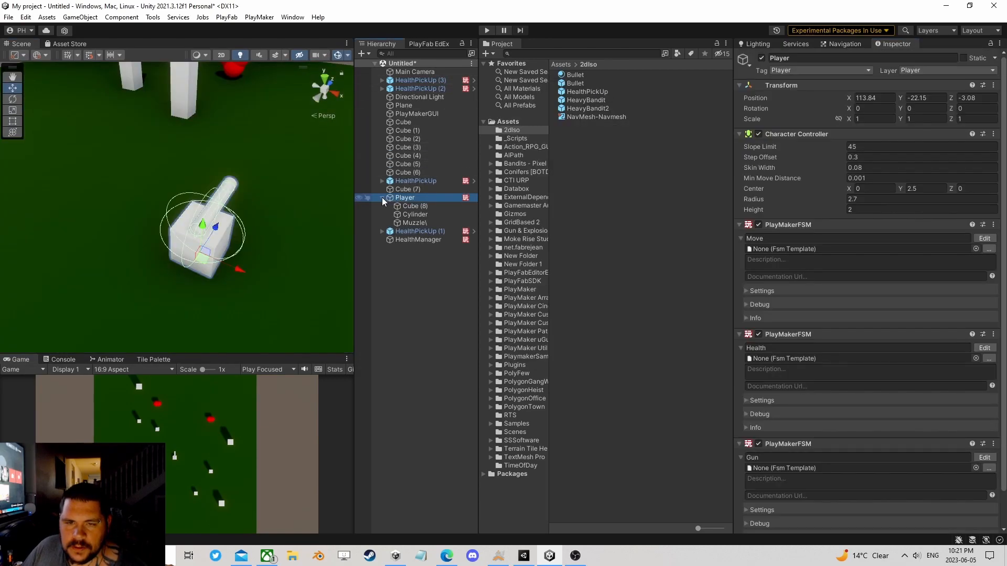
{"action": "left_click", "coordinate": [381, 197]}
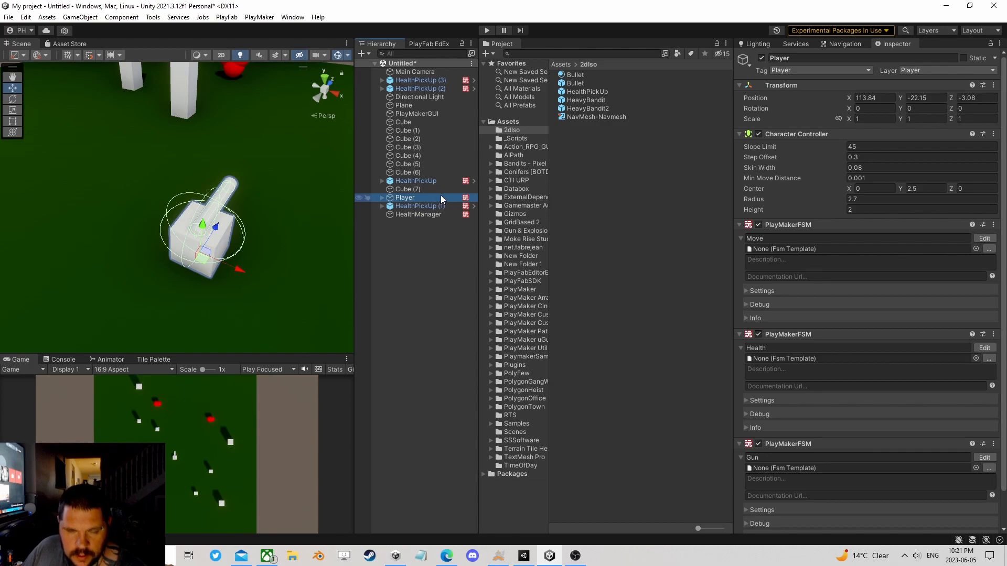
{"action": "key", "text": "ctrl+d"}
{"action": "left_click", "coordinate": [419, 222]}
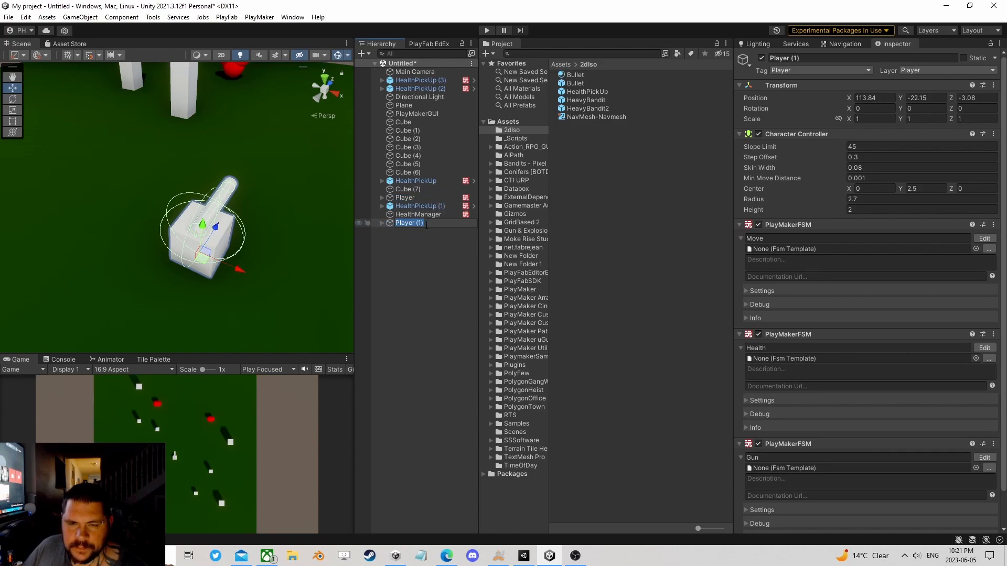
{"action": "type", "text": "Enemy"}
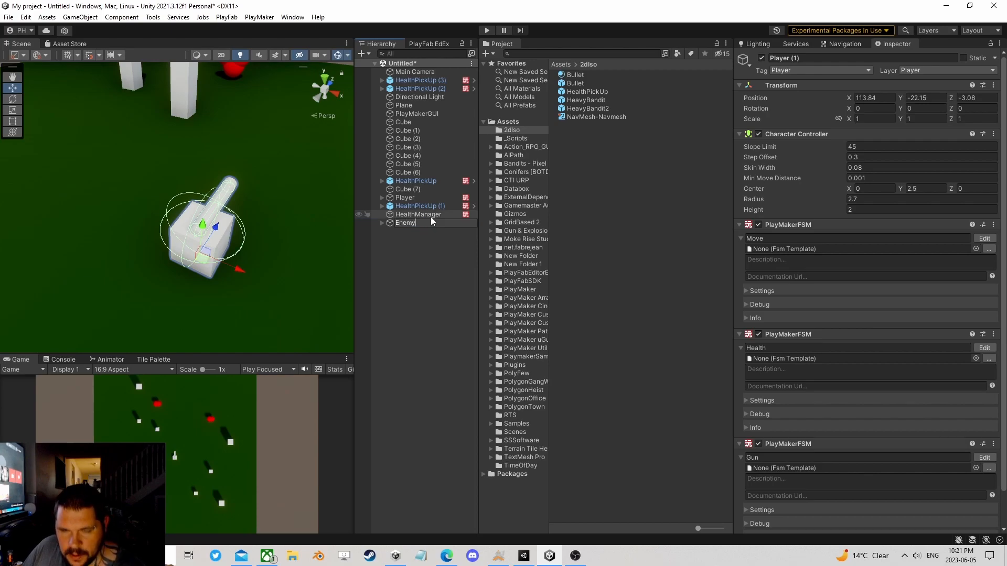
{"action": "key", "text": "Return"}
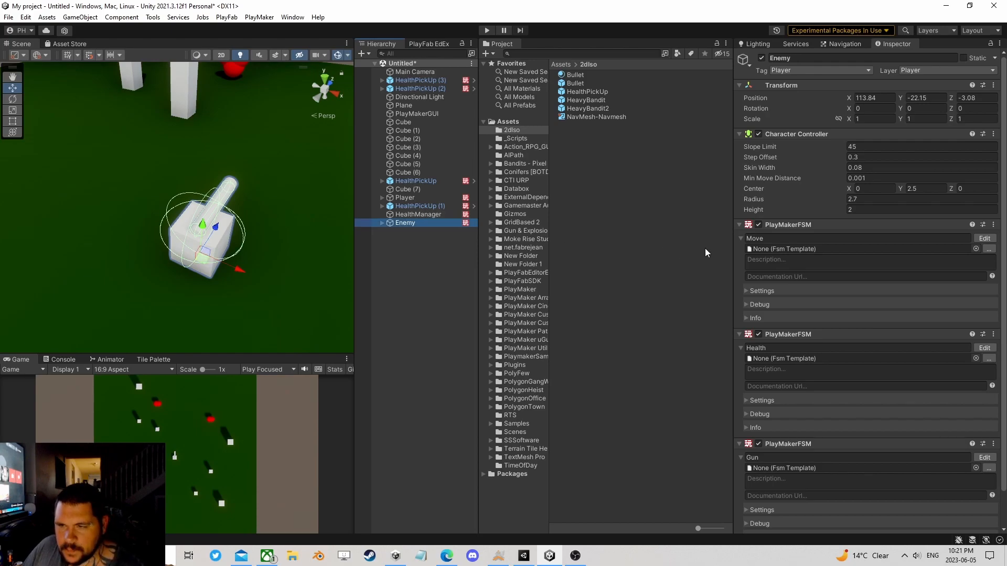
{"action": "right_click", "coordinate": [784, 225]}
{"action": "left_click", "coordinate": [837, 272]}
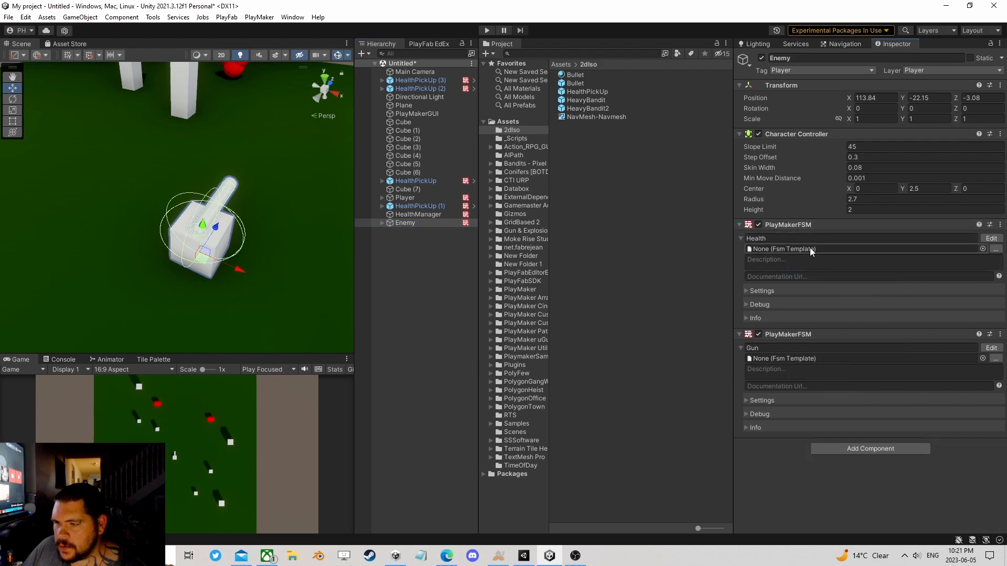
Step: Move the Enemy away from the Player to about X 88.9, Z 7.8 and rotate it about 55.7 degrees around Y
{"action": "scroll", "coordinate": [275, 214], "scroll_direction": "down", "scroll_amount": 6}
{"action": "middle_click_drag", "start_coordinate": [237, 204], "coordinate": [272, 216]}
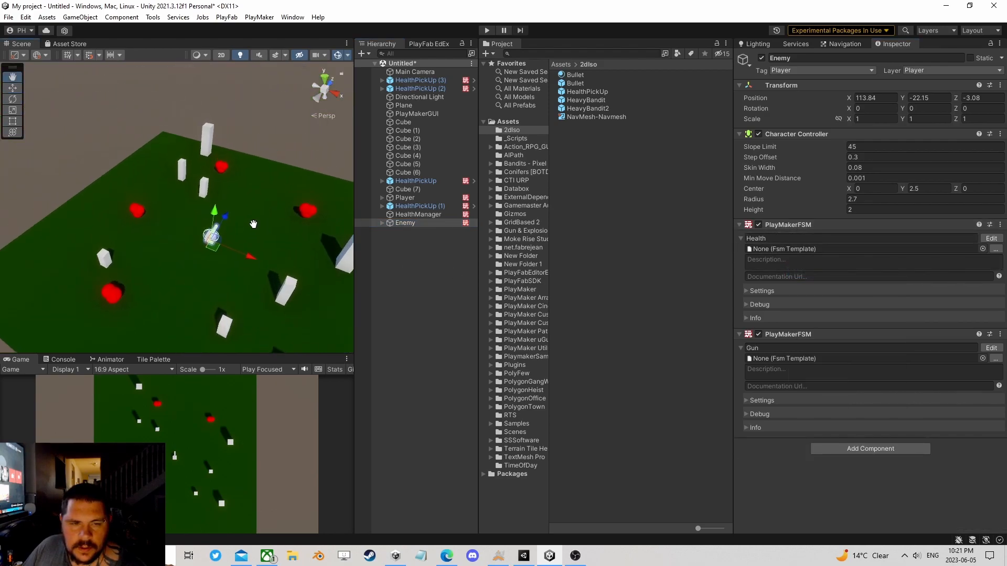
{"action": "scroll", "coordinate": [263, 199], "scroll_direction": "up", "scroll_amount": 3}
{"action": "left_click_drag", "start_coordinate": [232, 252], "coordinate": [119, 255]}
{"action": "left_click", "coordinate": [12, 99]}
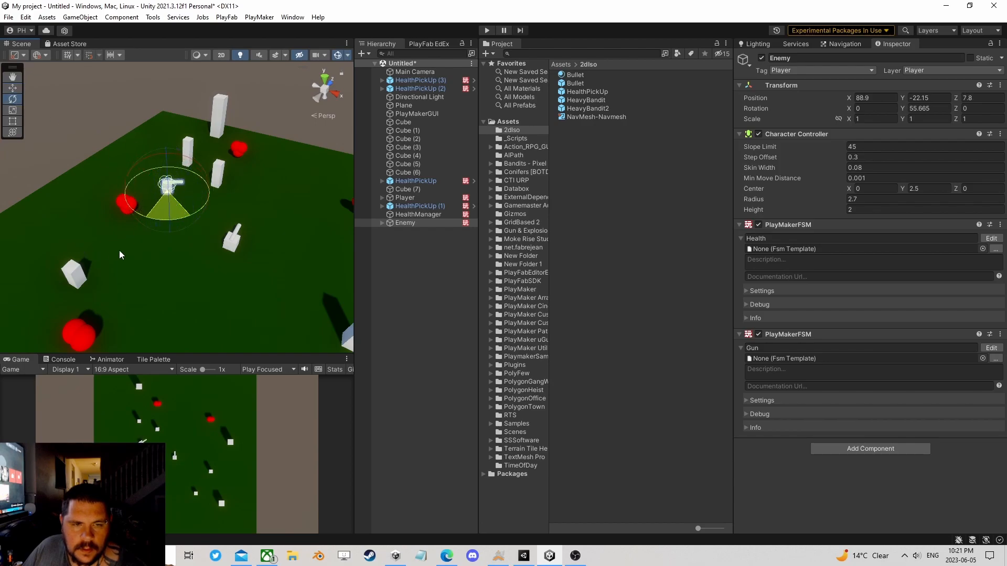
Step: Run the game and mark the Health variable of the Player's Health FSM as an input
{"action": "left_click", "coordinate": [487, 30]}
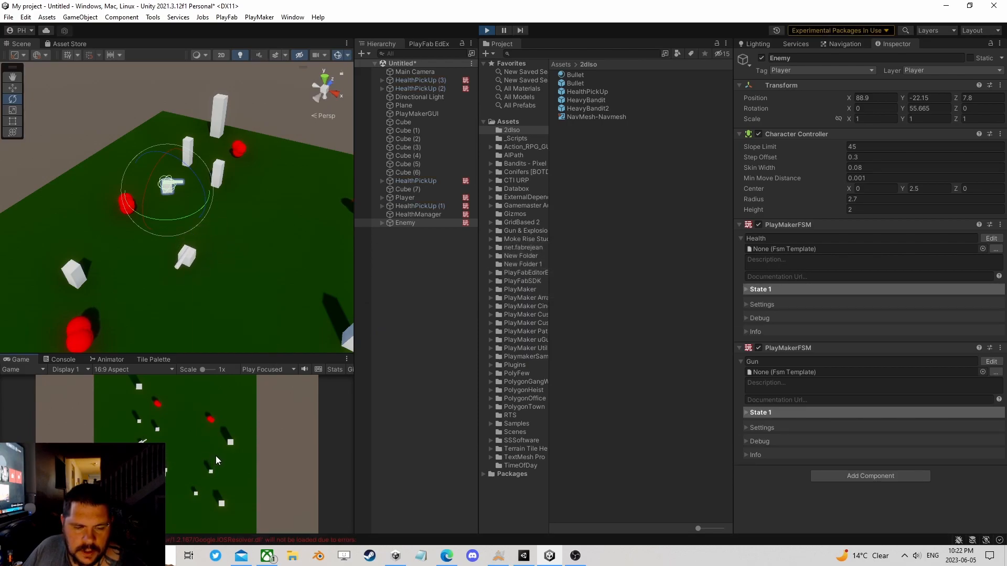
{"action": "left_click", "coordinate": [419, 198]}
{"action": "scroll", "coordinate": [867, 471], "scroll_direction": "down", "scroll_amount": 3}
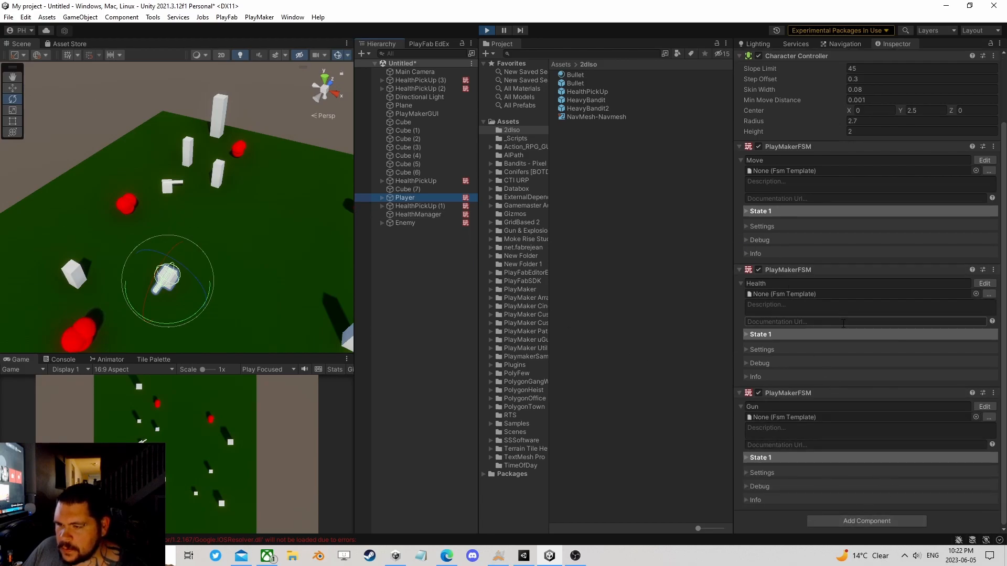
{"action": "left_click", "coordinate": [984, 283]}
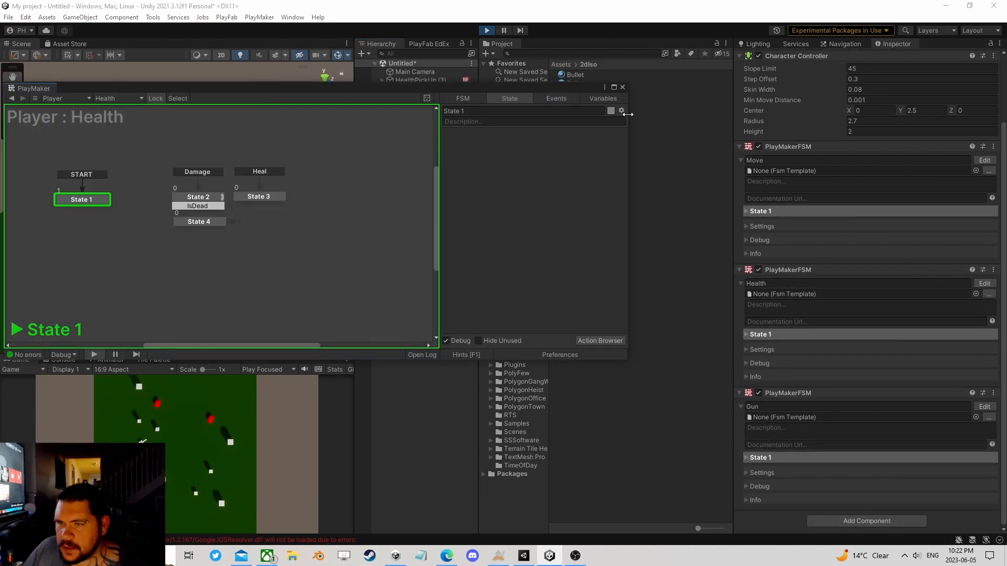
{"action": "left_click", "coordinate": [596, 100]}
{"action": "left_click", "coordinate": [451, 133]}
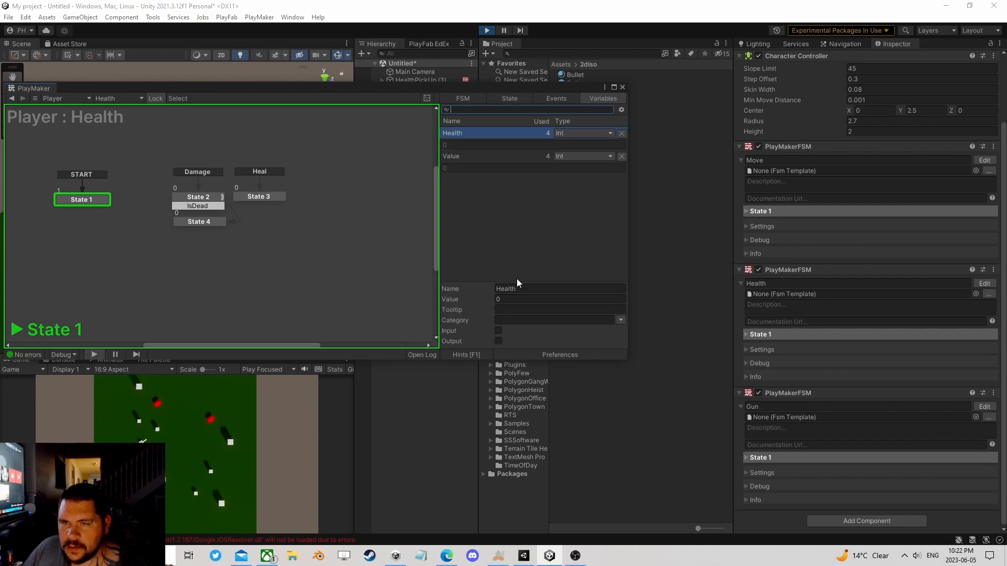
{"action": "left_click", "coordinate": [497, 331]}
{"action": "left_click", "coordinate": [622, 87]}
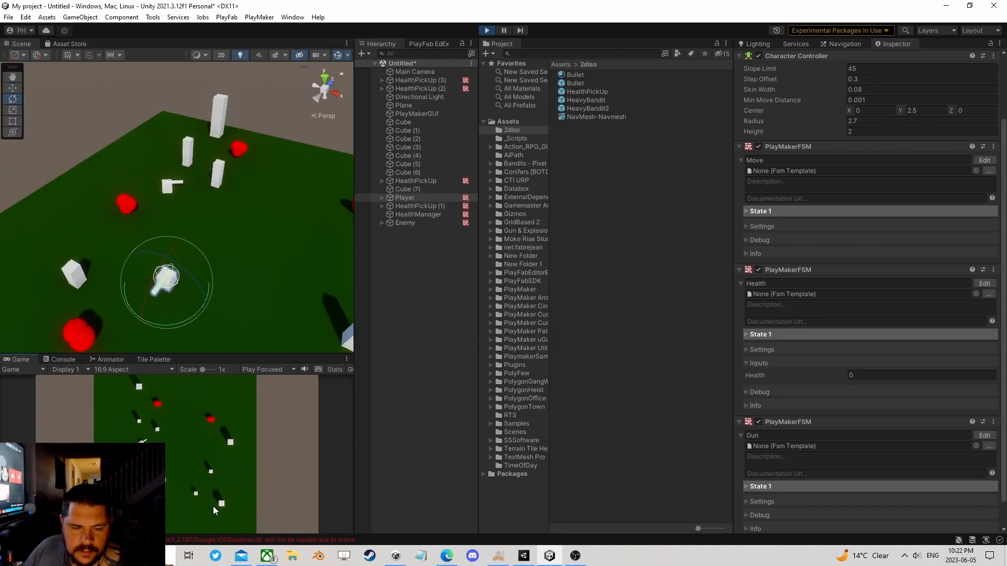
Step: Steer the running Player into a health pickup to test healing
{"action": "key", "text": "s"}
{"action": "key", "text": "d"}
{"action": "key", "text": "w"}
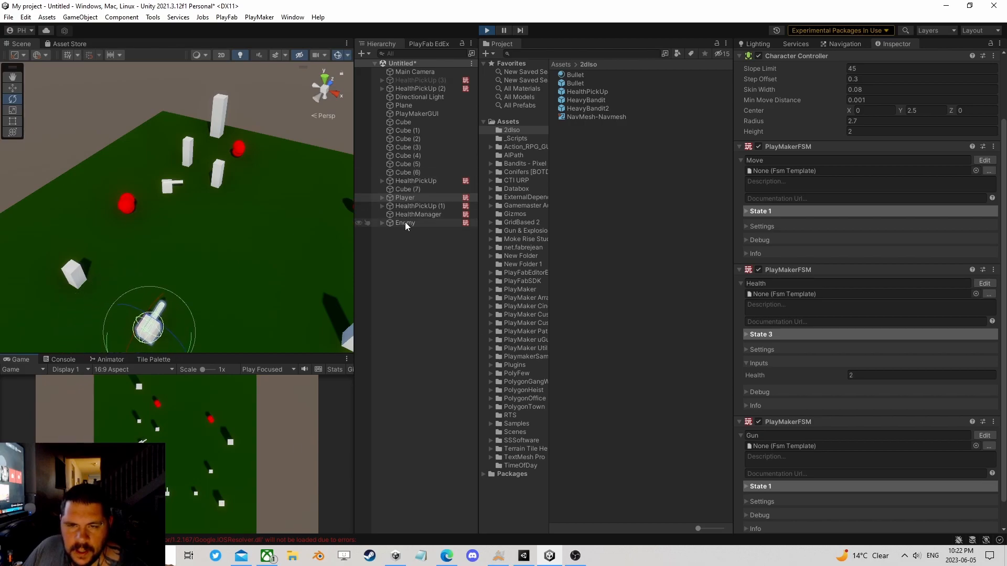
Step: Mark the Health variable of the Enemy's Health FSM as an input and close the FSM editor
{"action": "left_click", "coordinate": [405, 223]}
{"action": "left_click", "coordinate": [991, 239]}
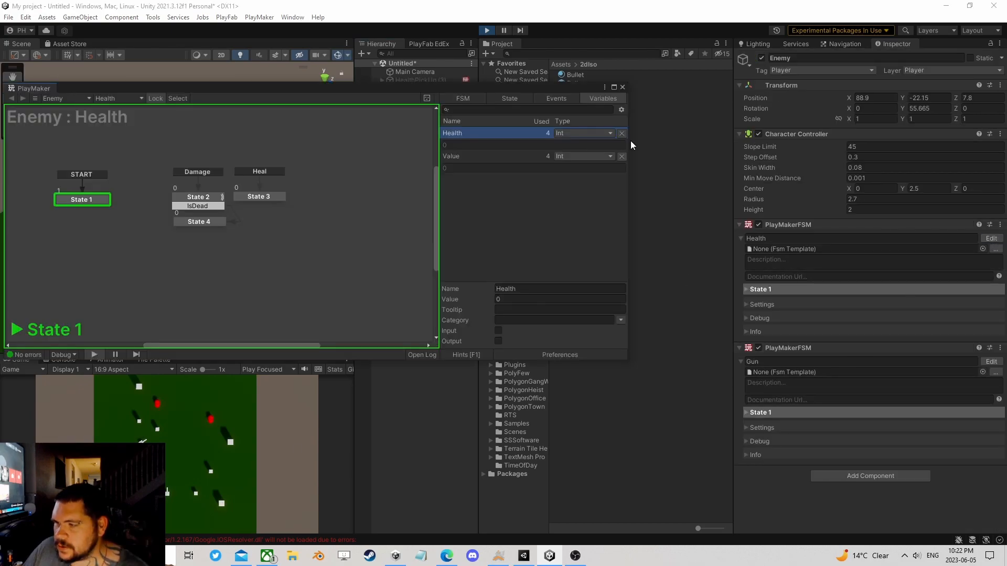
{"action": "left_click", "coordinate": [498, 330]}
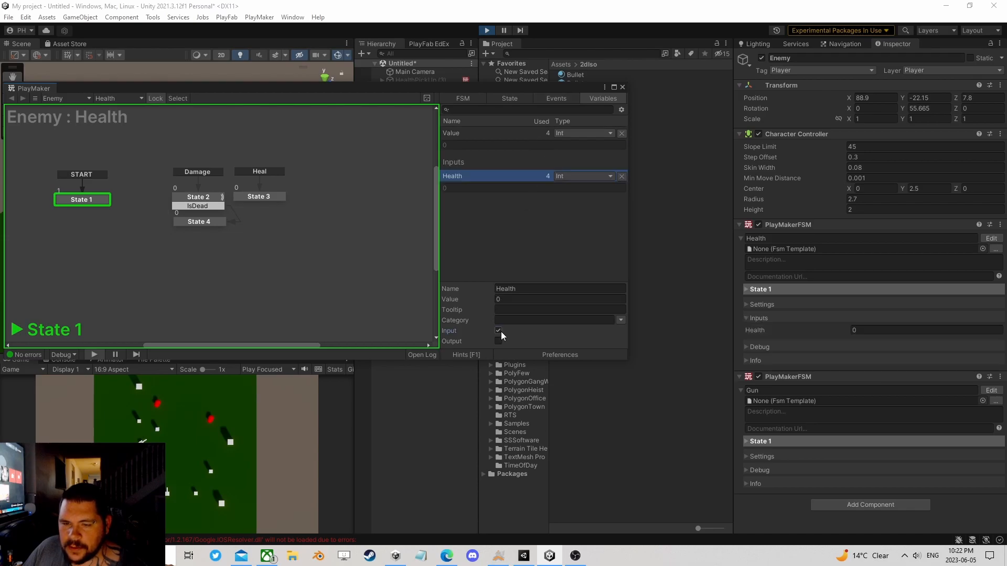
{"action": "left_click", "coordinate": [622, 87]}
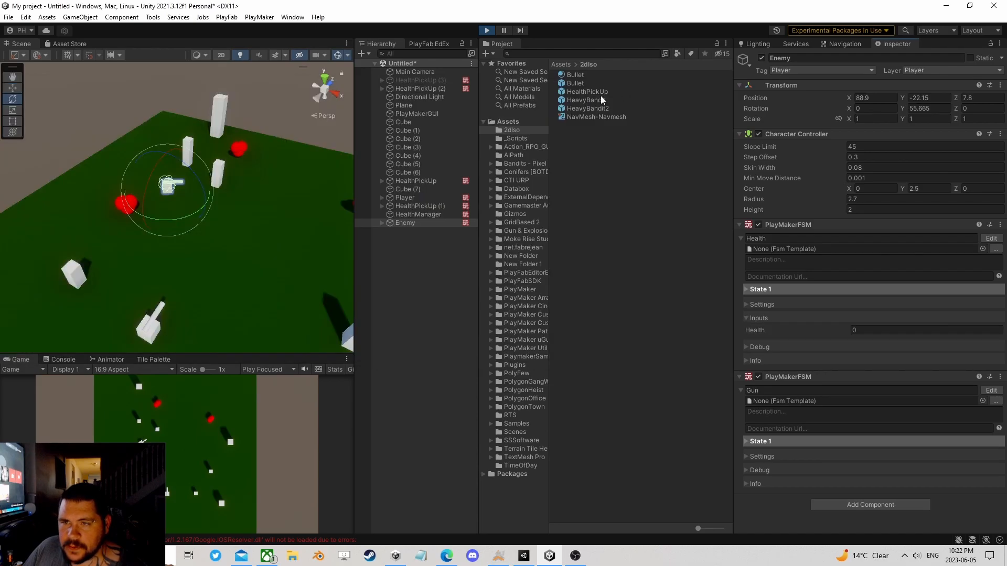
Step: Move the Enemy in the running scene to about X 109.4, Z 11.9
{"action": "left_click", "coordinate": [13, 92]}
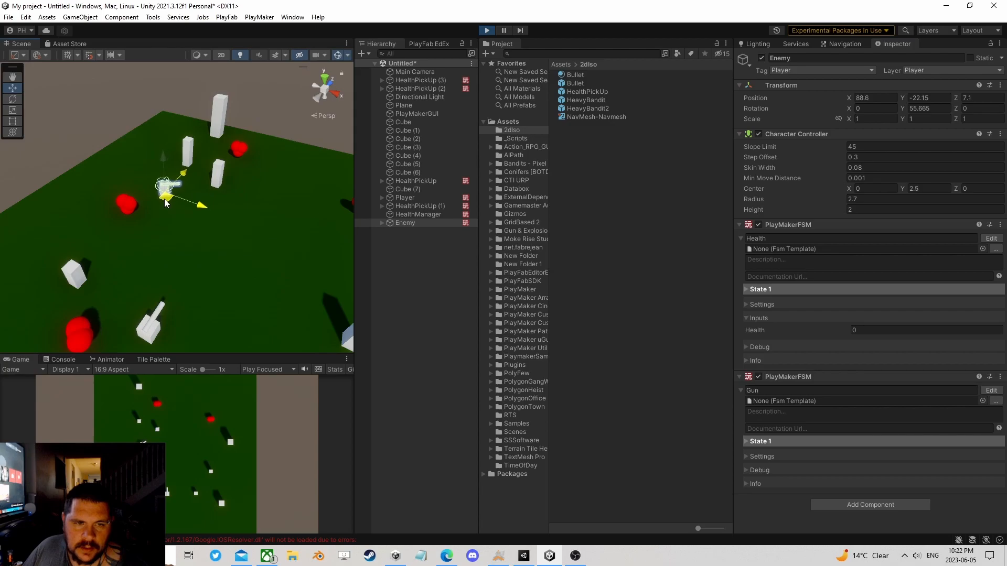
{"action": "mouse_move", "coordinate": [124, 215]}
{"action": "left_mouse_down"}
{"action": "mouse_move", "coordinate": [219, 192]}
{"action": "mouse_move", "coordinate": [246, 168]}
{"action": "mouse_move", "coordinate": [265, 210]}
{"action": "mouse_move", "coordinate": [221, 212]}
{"action": "mouse_move", "coordinate": [223, 248]}
{"action": "mouse_move", "coordinate": [83, 341]}
{"action": "mouse_move", "coordinate": [216, 216]}
{"action": "left_mouse_up"}
Step: Display the Player's components and steer it around the pickups near the Enemy to watch its Health value
{"action": "left_click", "coordinate": [406, 197]}
{"action": "left_click", "coordinate": [231, 438]}
{"action": "key", "text": "w"}
{"action": "key", "text": "d"}
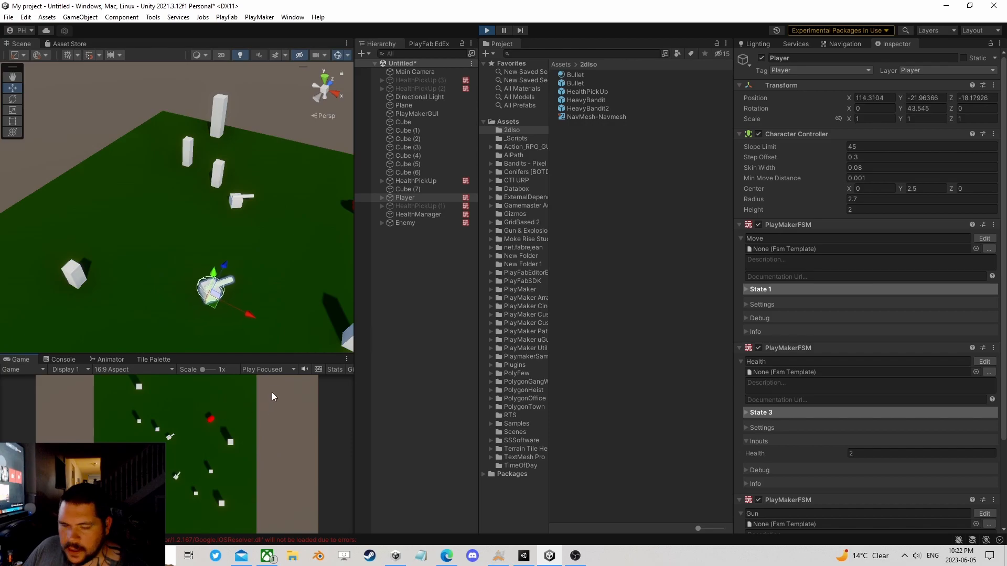
{"action": "key", "text": "d"}
{"action": "key", "text": "a"}
{"action": "key", "text": "s"}
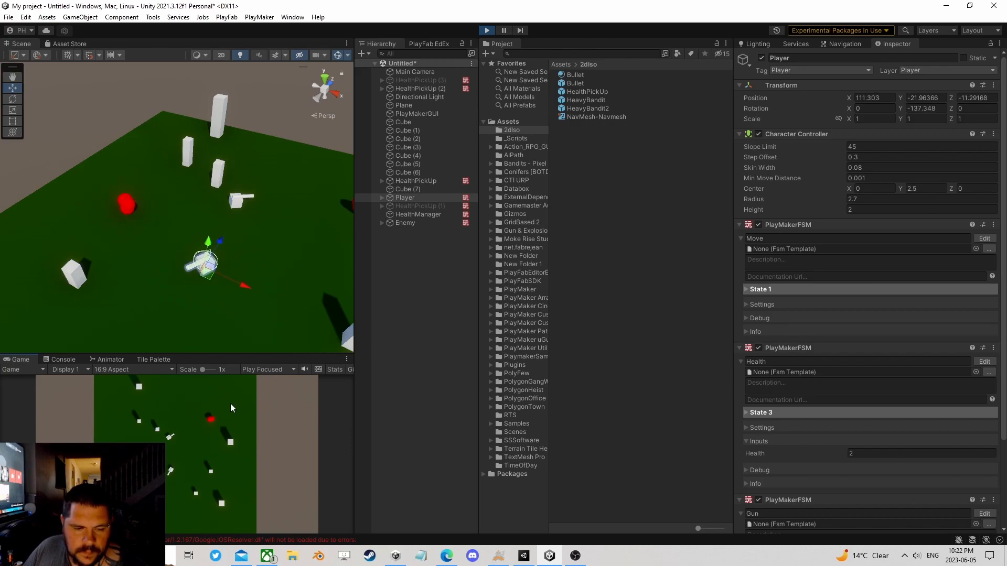
{"action": "key", "text": "w"}
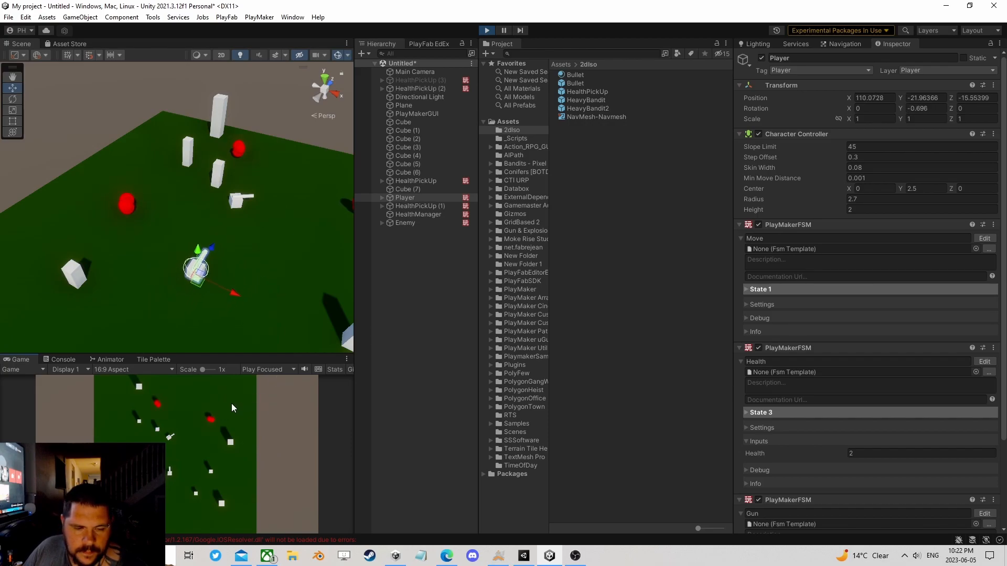
{"action": "key", "text": "s"}
{"action": "key", "text": "a"}
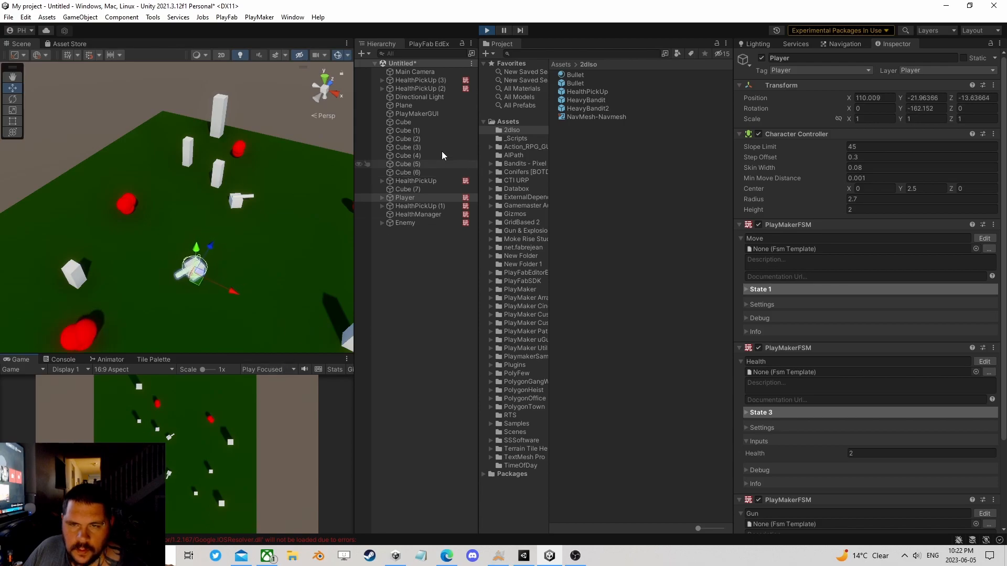
Step: Disable the Gun FSM on the Enemy in the running game
{"action": "left_click", "coordinate": [412, 223]}
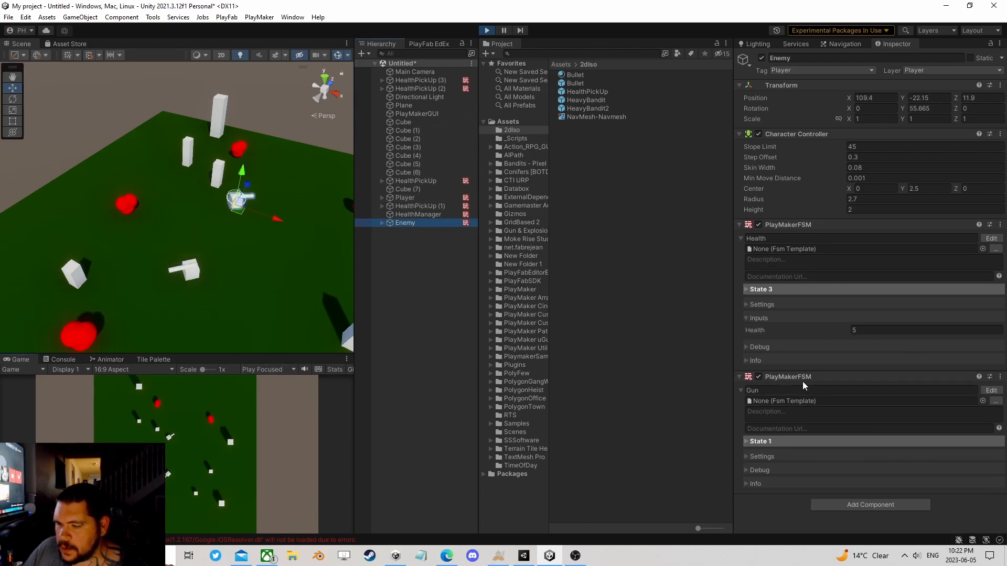
{"action": "left_click", "coordinate": [758, 376]}
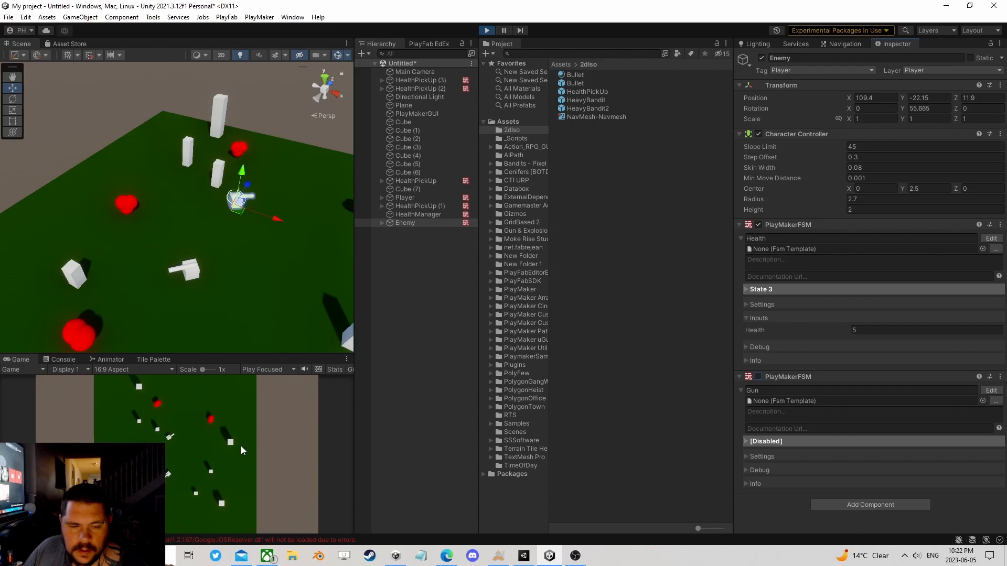
Step: Move the Player's Muzzle forward to about Z 6.09 and fire test bullets while steering the Player
{"action": "left_click", "coordinate": [391, 198]}
{"action": "left_click", "coordinate": [382, 197]}
{"action": "double_click", "coordinate": [410, 224]}
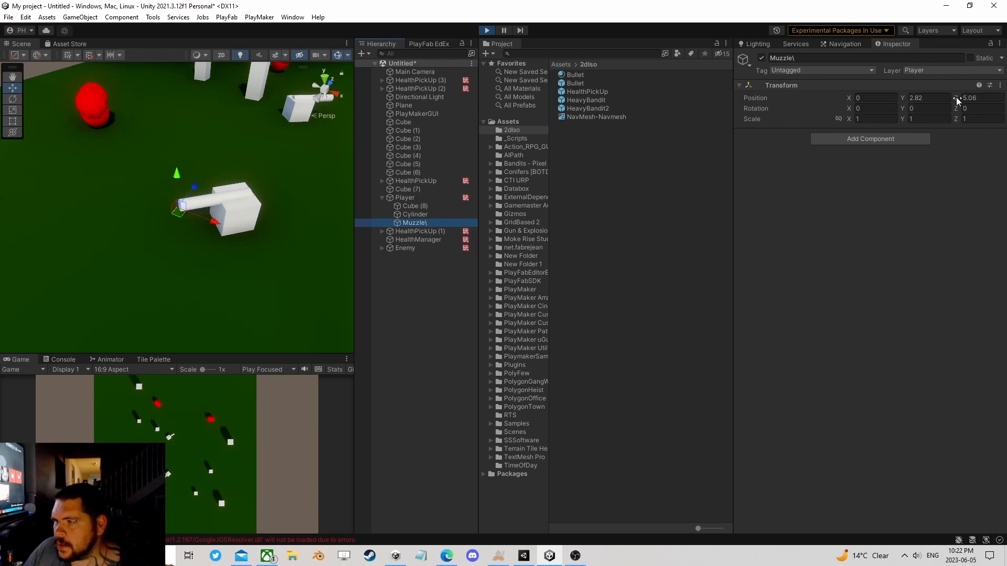
{"action": "left_click_drag", "start_coordinate": [959, 97], "coordinate": [977, 98]}
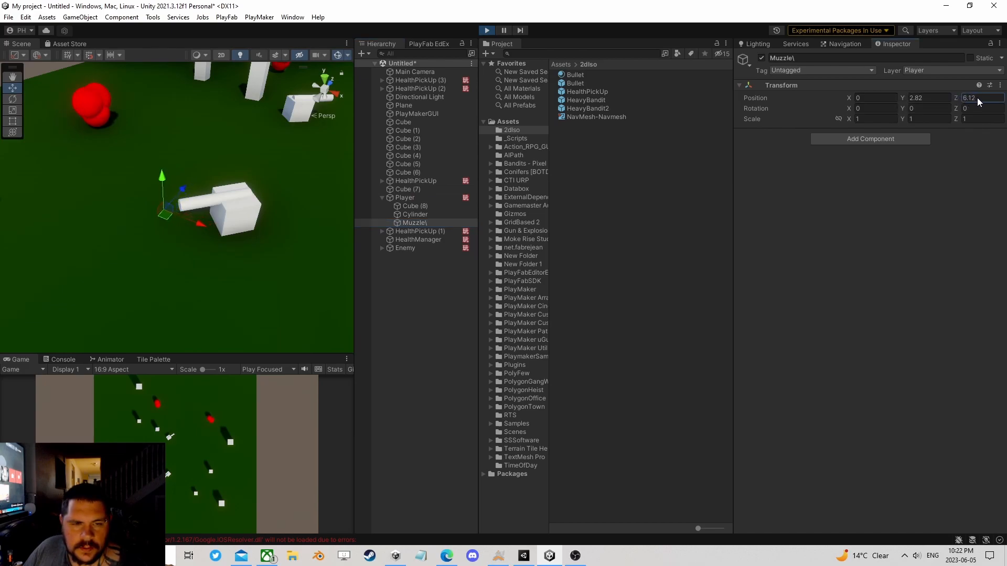
{"action": "left_click", "coordinate": [279, 435]}
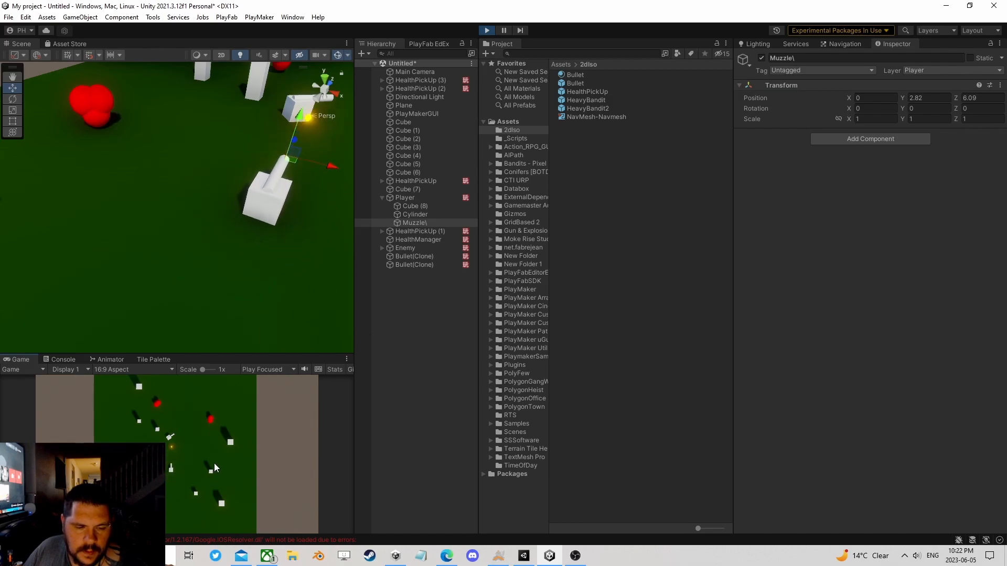
{"action": "key", "text": "s"}
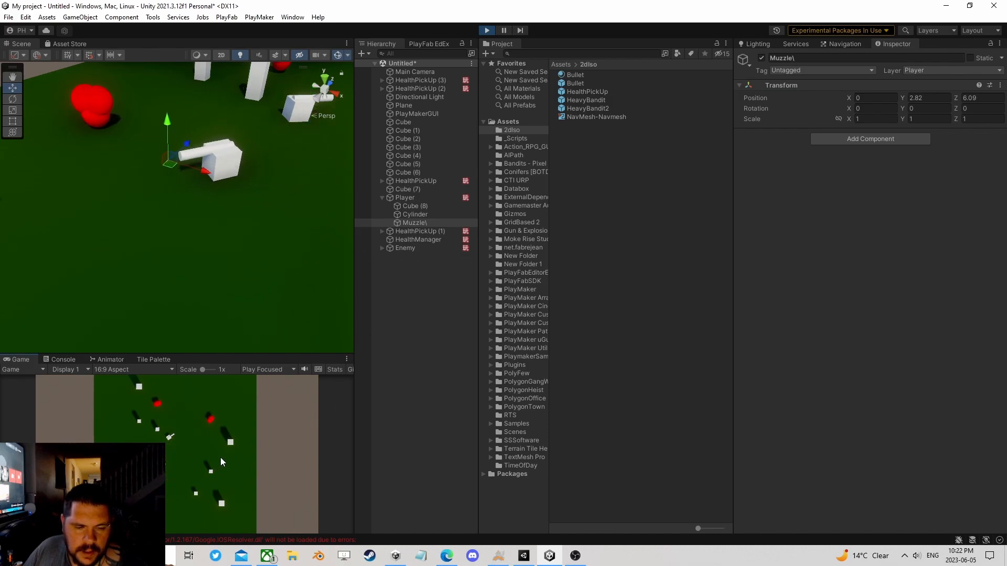
Step: Open the Enemy's Health FSM and examine the damage subtraction and death comparison actions in State 2
{"action": "left_click", "coordinate": [409, 247]}
{"action": "left_click", "coordinate": [989, 238]}
{"action": "left_click_drag", "start_coordinate": [275, 103], "coordinate": [597, 88]}
{"action": "left_click", "coordinate": [523, 187]}
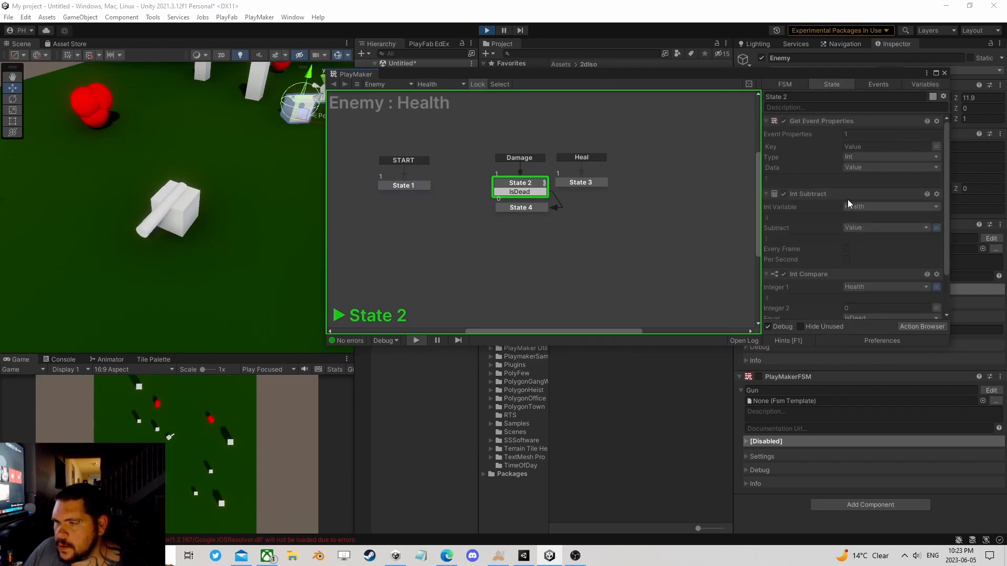
{"action": "scroll", "coordinate": [863, 231], "scroll_direction": "down", "scroll_amount": 3}
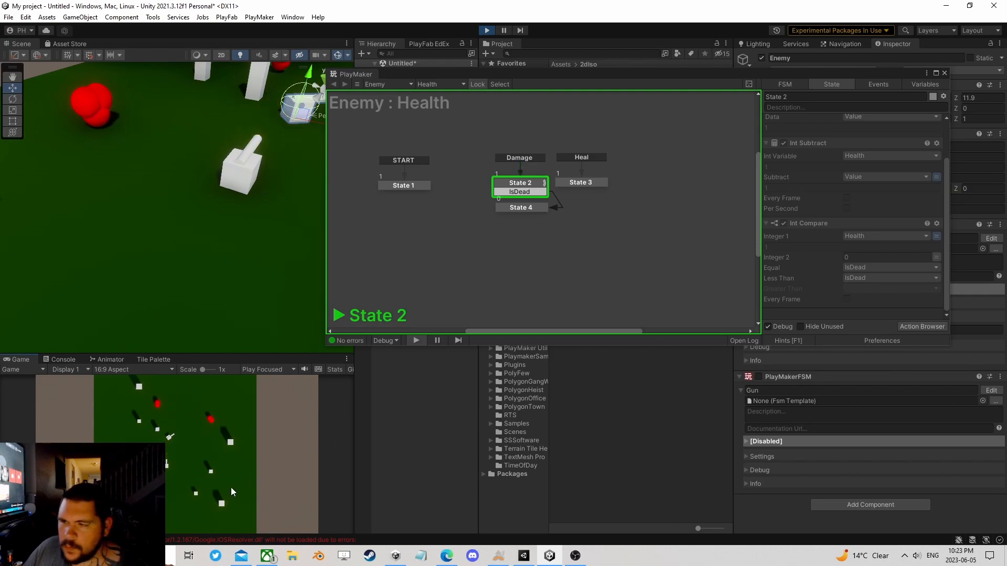
Step: Steer the Player and fire bullets at the Enemy to test whether it can be killed
{"action": "key", "text": "w"}
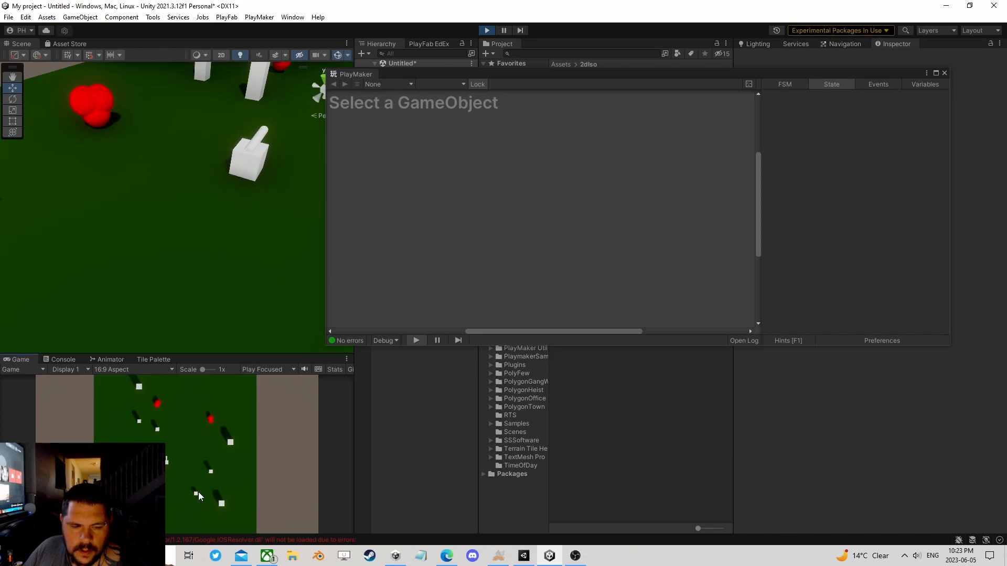
{"action": "key", "text": "d"}
{"action": "left_click", "coordinate": [241, 438]}
{"action": "left_click", "coordinate": [241, 438]}
{"action": "key", "text": "w"}
{"action": "key", "text": "d"}
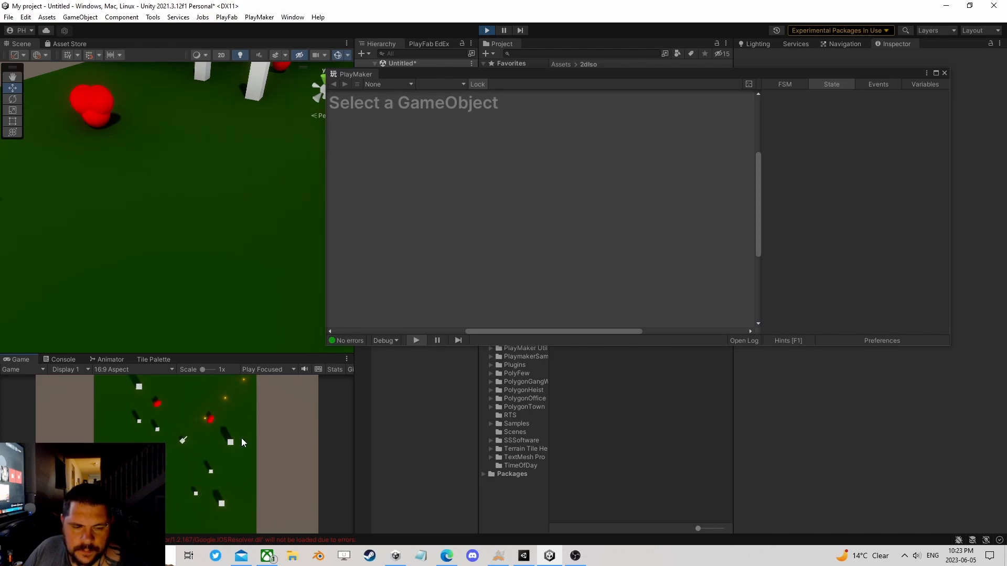
{"action": "left_click", "coordinate": [241, 438]}
{"action": "key", "text": "w"}
{"action": "key", "text": "d"}
{"action": "left_click", "coordinate": [241, 438]}
{"action": "left_click", "coordinate": [242, 438]}
{"action": "left_click", "coordinate": [241, 438]}
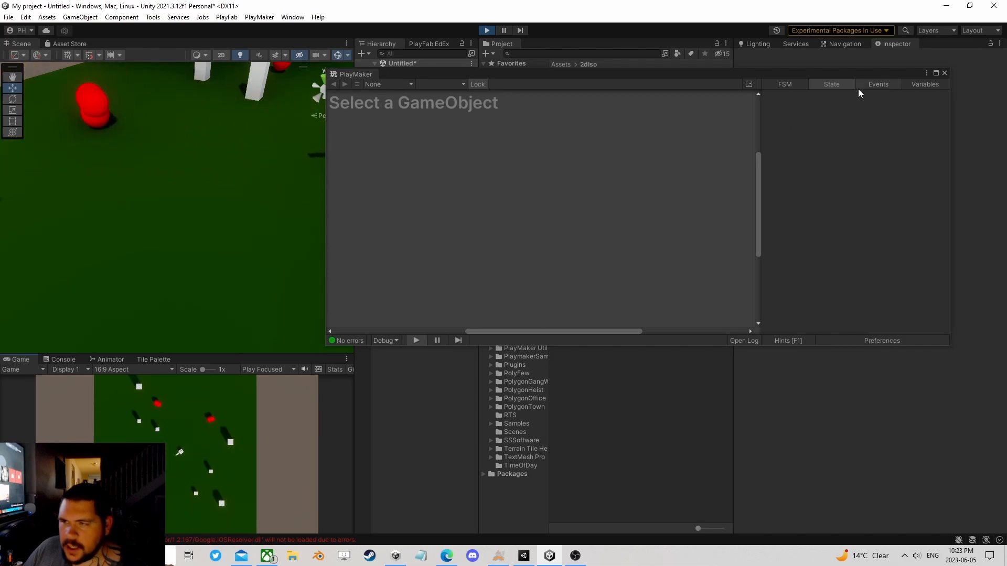
Step: Close the FSM editor and steer the Player around the arena through several health pickups
{"action": "left_click", "coordinate": [944, 73]}
{"action": "key", "text": "w"}
{"action": "key", "text": "d"}
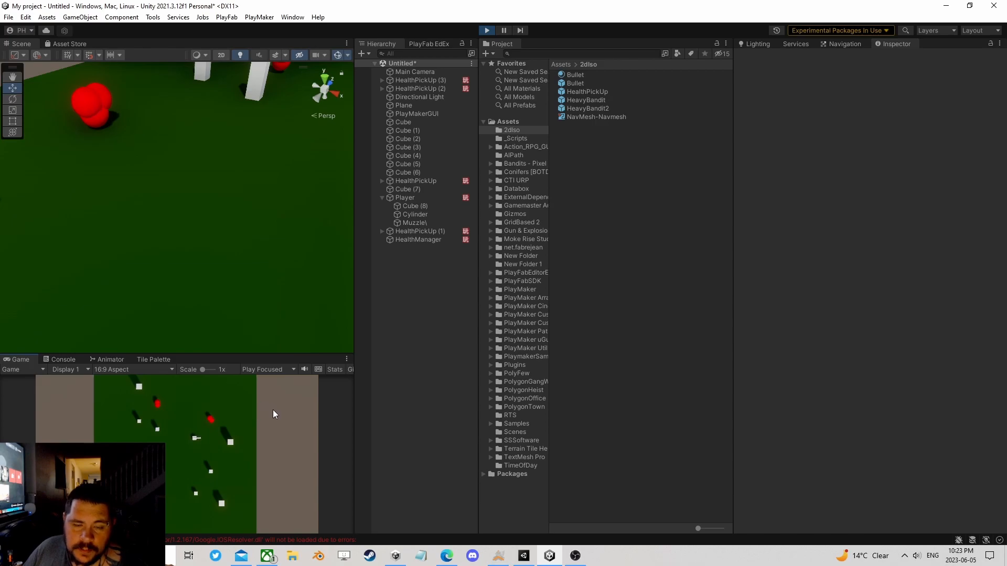
{"action": "key", "text": "w"}
{"action": "key", "text": "d"}
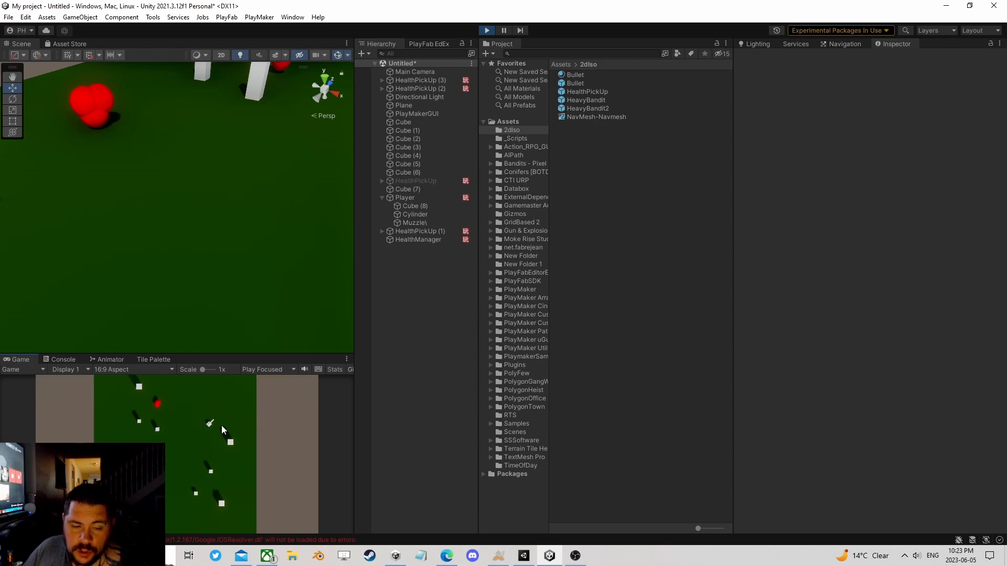
{"action": "key", "text": "a"}
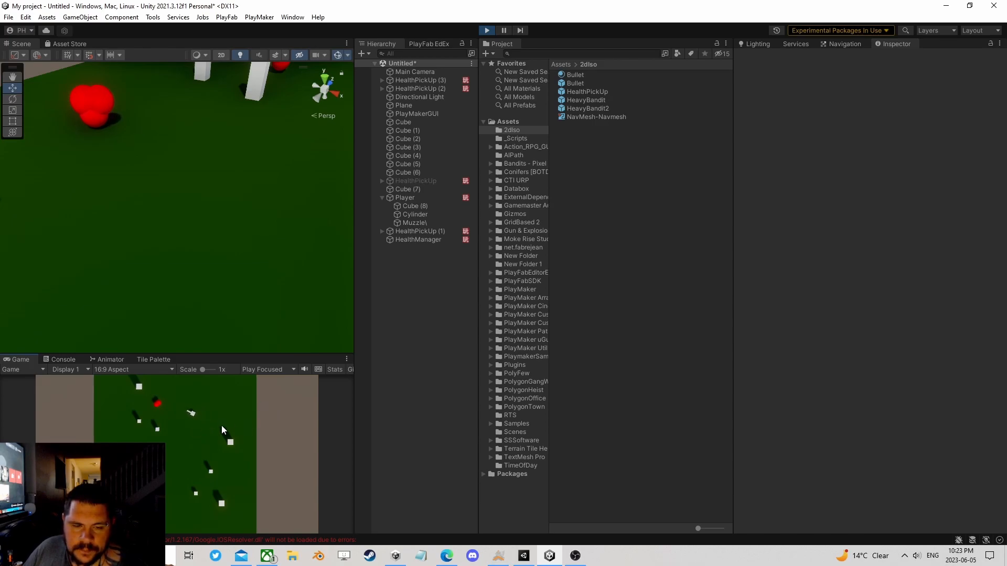
{"action": "key", "text": "s"}
{"action": "key", "text": "a"}
{"action": "key", "text": "d"}
{"action": "key", "text": "s"}
{"action": "key", "text": "d"}
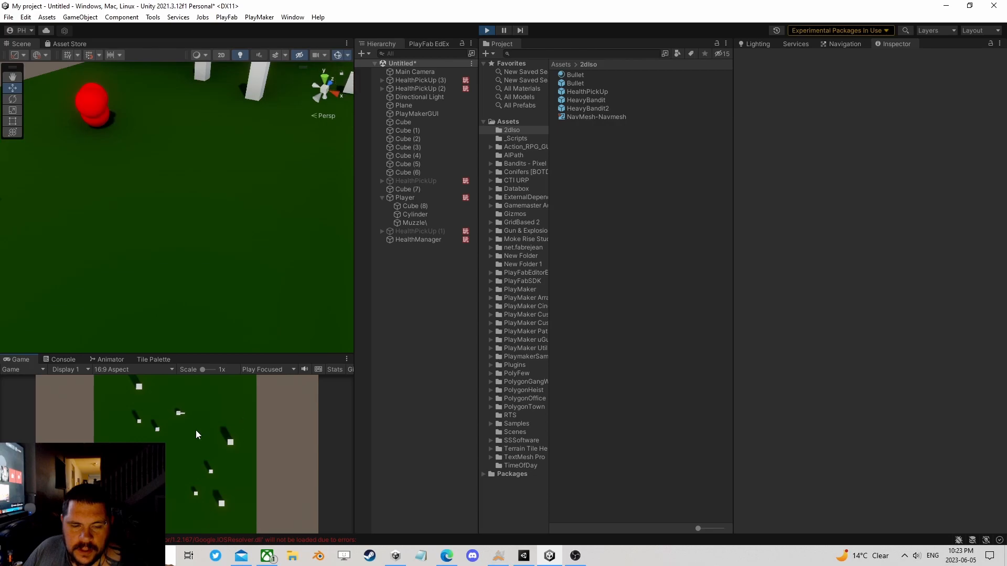
{"action": "key", "text": "d"}
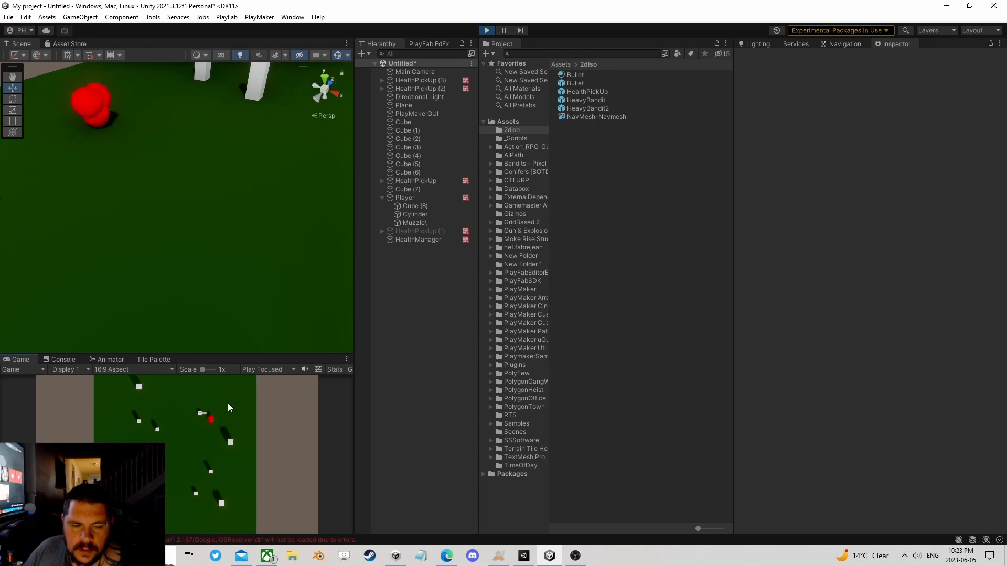
{"action": "key", "text": "s"}
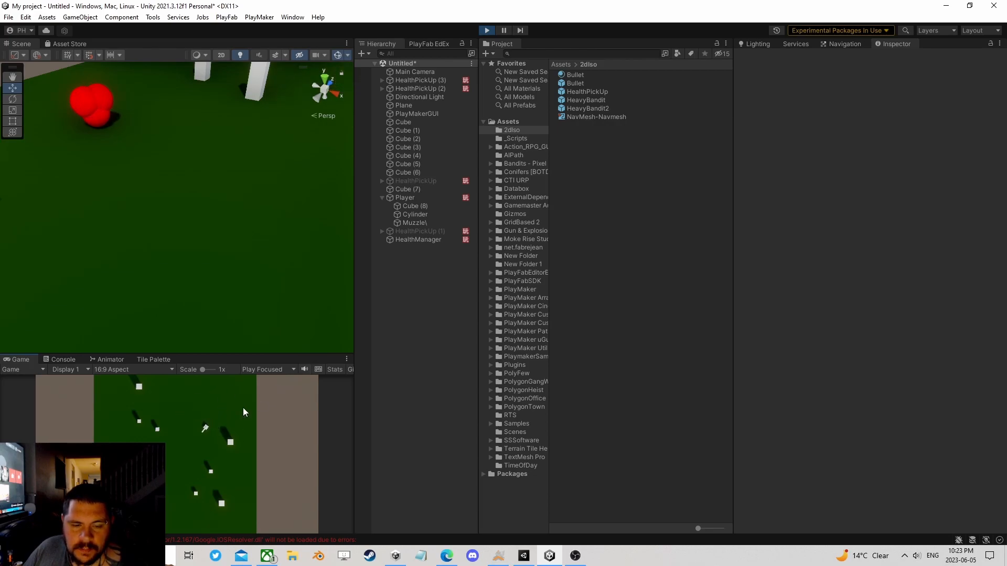
{"action": "key", "text": "s"}
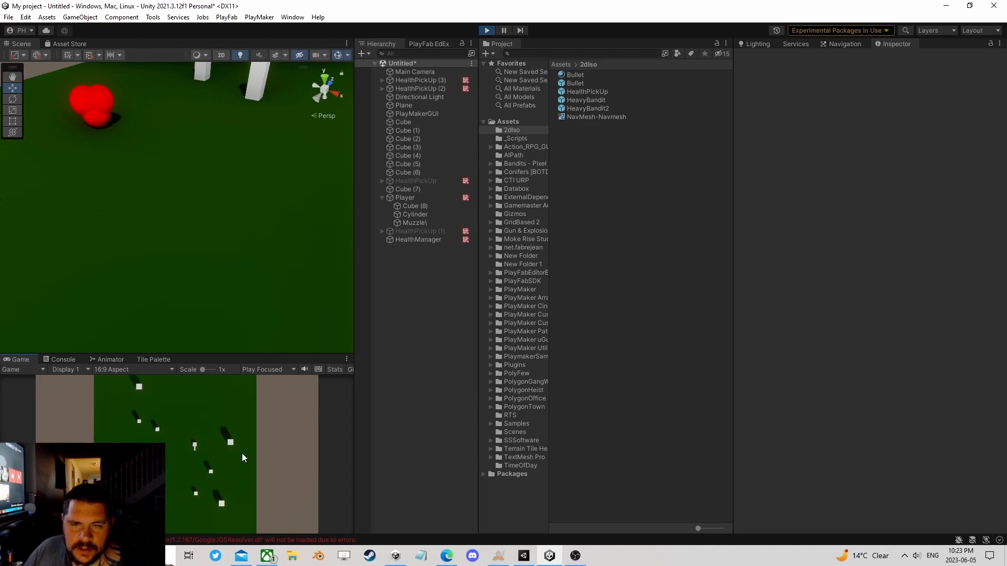
{"action": "key", "text": "s"}
{"action": "key", "text": "a"}
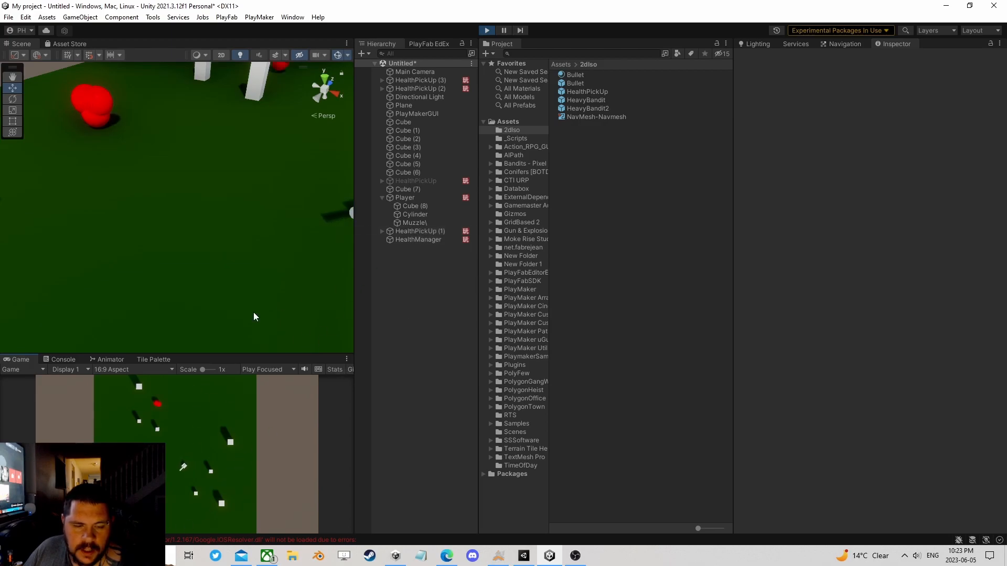
{"action": "key", "text": "s"}
{"action": "key", "text": "a"}
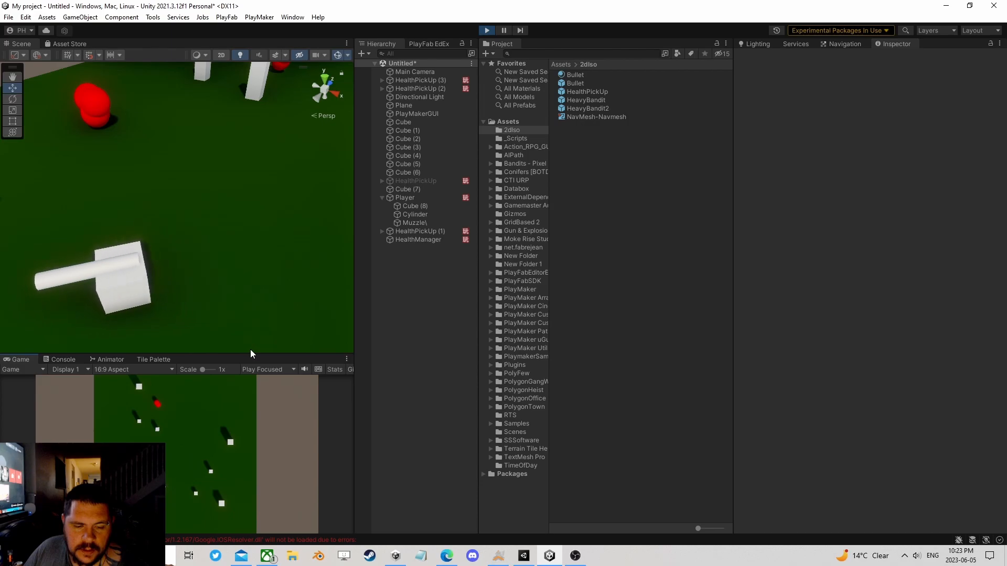
{"action": "key", "text": "a"}
{"action": "key", "text": "s"}
{"action": "key", "text": "d"}
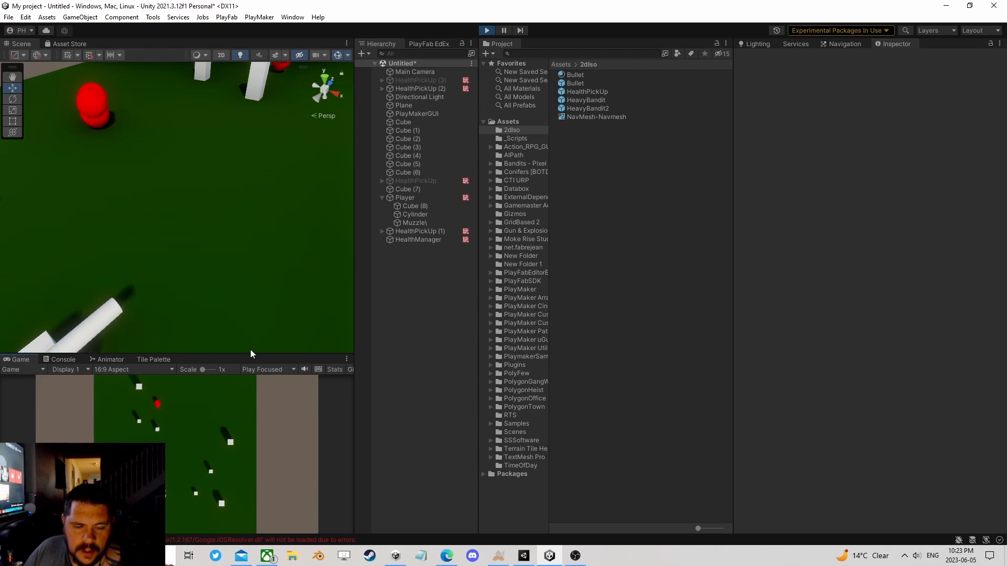
Step: Test firing bullets in different directions while steering the Player, and stop the game
{"action": "key", "text": "w"}
{"action": "key", "text": "space"}
{"action": "key", "text": "w"}
{"action": "key", "text": "space"}
{"action": "key", "text": "space"}
{"action": "key", "text": "space"}
{"action": "key", "text": "space"}
{"action": "key", "text": "space"}
{"action": "key", "text": "d"}
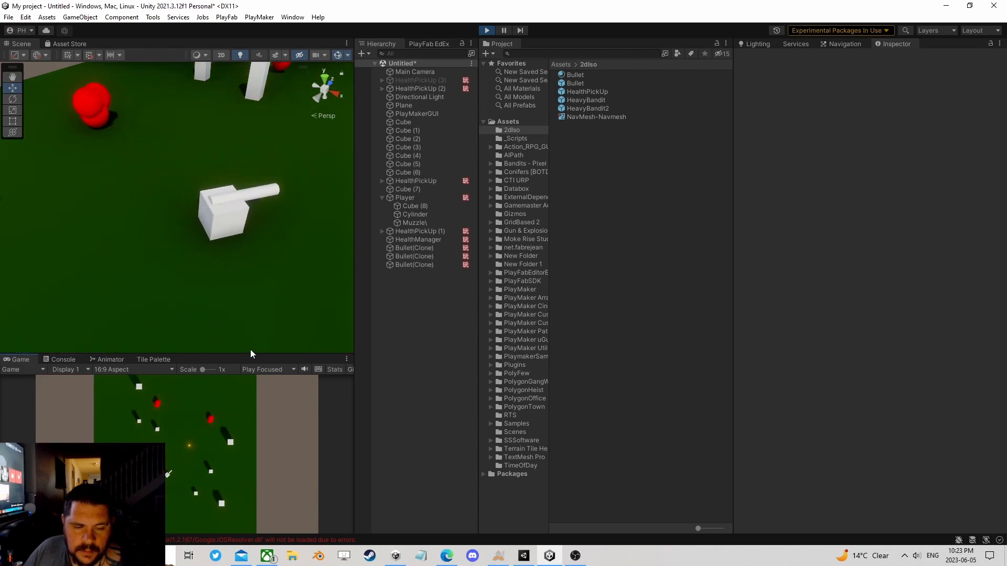
{"action": "key", "text": "w"}
{"action": "key", "text": "w"}
{"action": "key", "text": "space"}
{"action": "key", "text": "space"}
{"action": "key", "text": "space"}
{"action": "key", "text": "space"}
{"action": "key", "text": "space"}
{"action": "key", "text": "space"}
{"action": "key", "text": "d"}
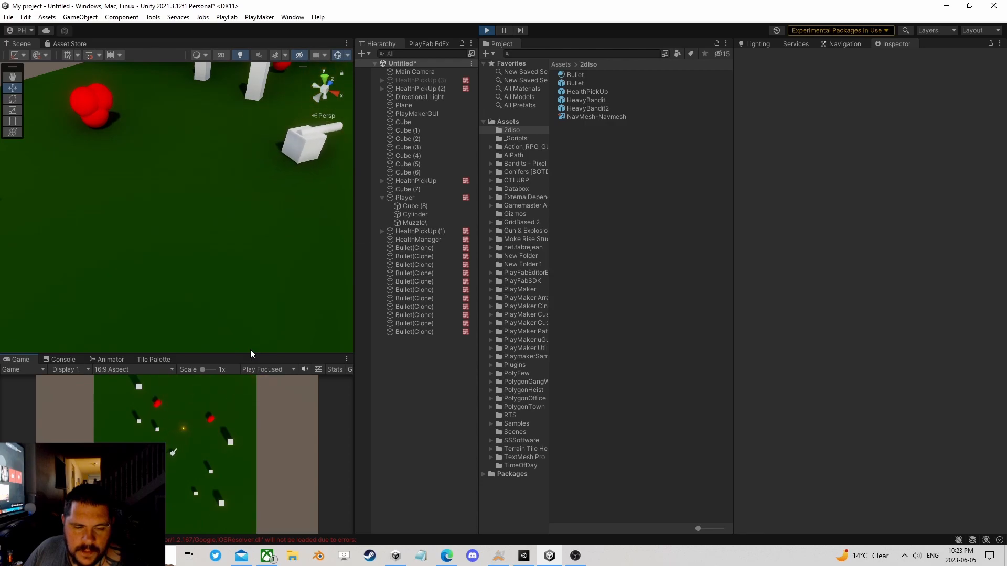
{"action": "key", "text": "w"}
{"action": "key", "text": "space"}
{"action": "key", "text": "space"}
{"action": "key", "text": "space"}
{"action": "key", "text": "space"}
{"action": "key", "text": "space"}
{"action": "key", "text": "d"}
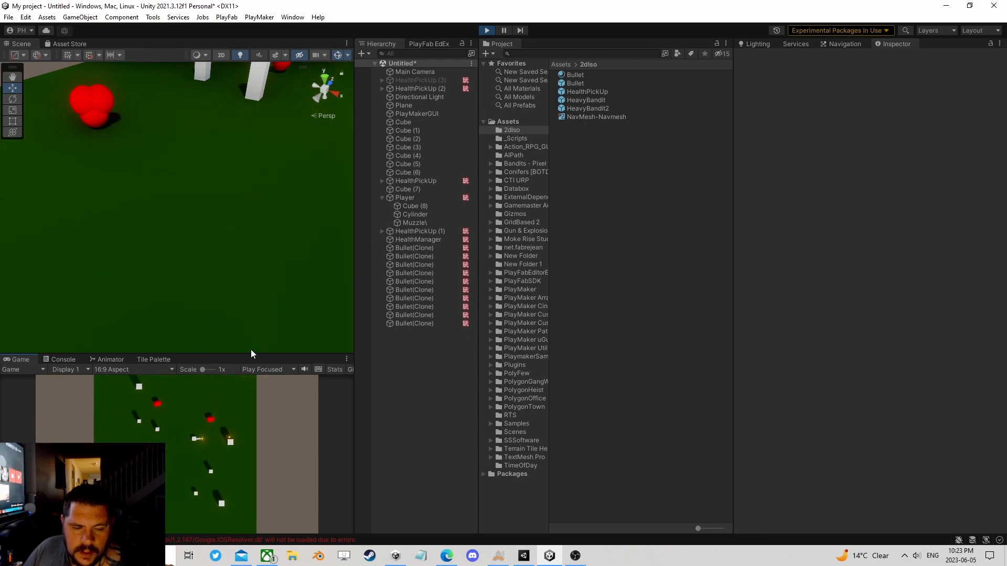
{"action": "key", "text": "a"}
{"action": "key", "text": "space"}
{"action": "key", "text": "space"}
{"action": "key", "text": "space"}
{"action": "key", "text": "space"}
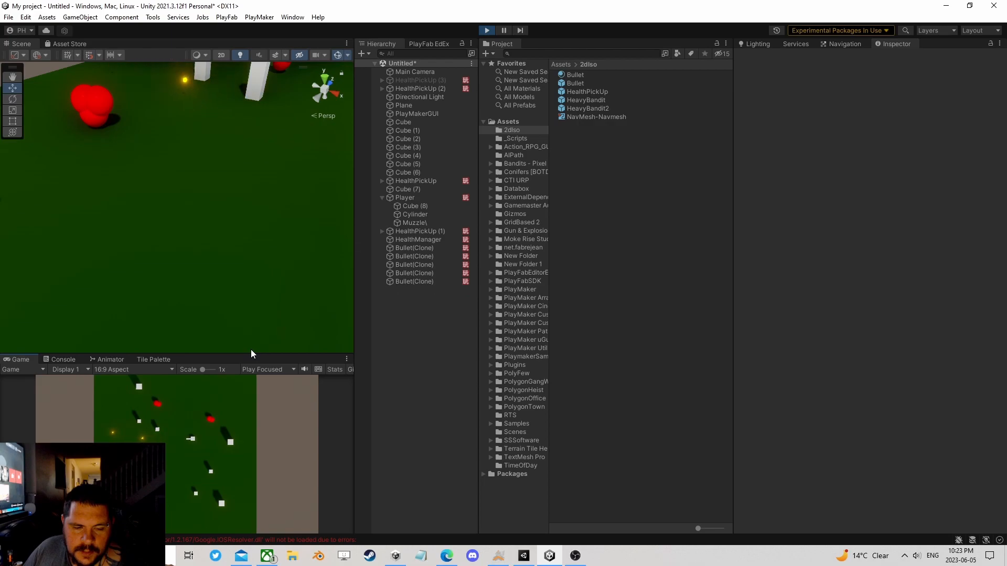
{"action": "key", "text": "s"}
{"action": "key", "text": "space"}
{"action": "key", "text": "space"}
{"action": "key", "text": "a"}
{"action": "key", "text": "space"}
{"action": "key", "text": "w"}
{"action": "key", "text": "space"}
{"action": "key", "text": "d"}
{"action": "key", "text": "space"}
{"action": "key", "text": "w"}
{"action": "key", "text": "d"}
{"action": "key", "text": "space"}
{"action": "key", "text": "space"}
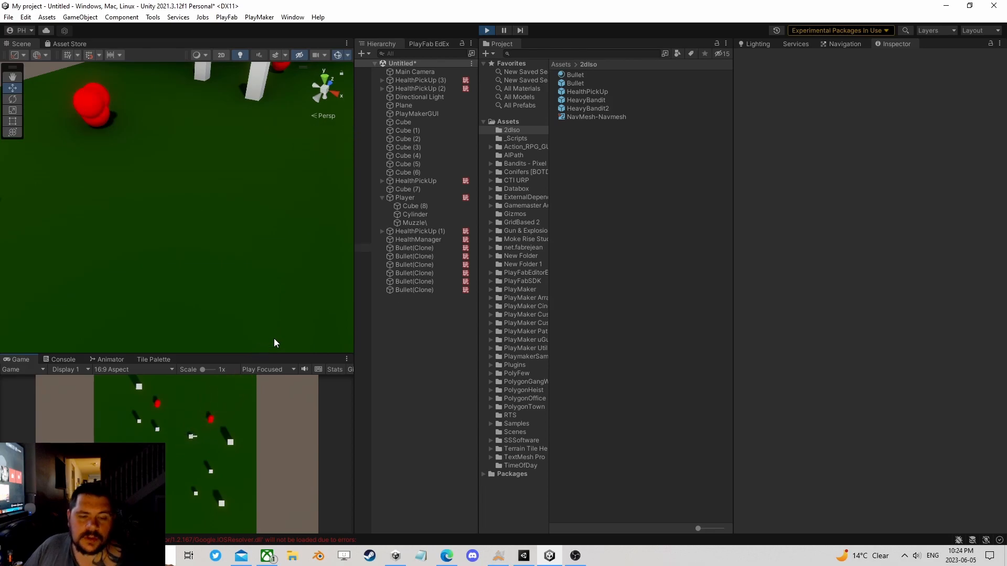
{"action": "left_click", "coordinate": [487, 29]}
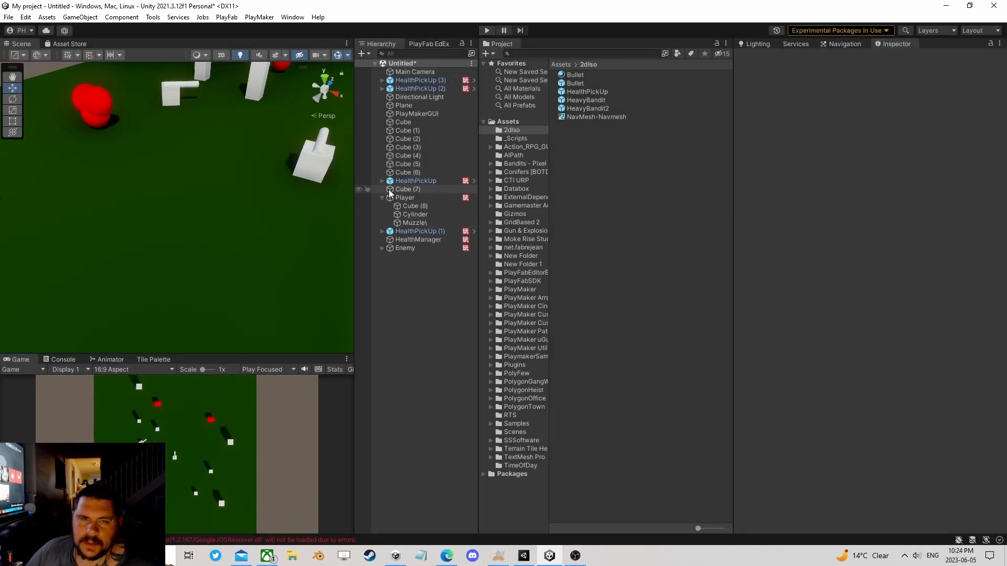
Step: Collapse the Player's children in the hierarchy and select the Player to show its FSMs
{"action": "scroll", "coordinate": [230, 205], "scroll_direction": "down", "scroll_amount": 4}
{"action": "scroll", "coordinate": [256, 197], "scroll_direction": "down", "scroll_amount": 4}
{"action": "right_click_drag", "start_coordinate": [269, 196], "coordinate": [341, 197]}
{"action": "middle_click_drag", "start_coordinate": [207, 194], "coordinate": [306, 207]}
{"action": "right_click_drag", "start_coordinate": [309, 204], "coordinate": [305, 178]}
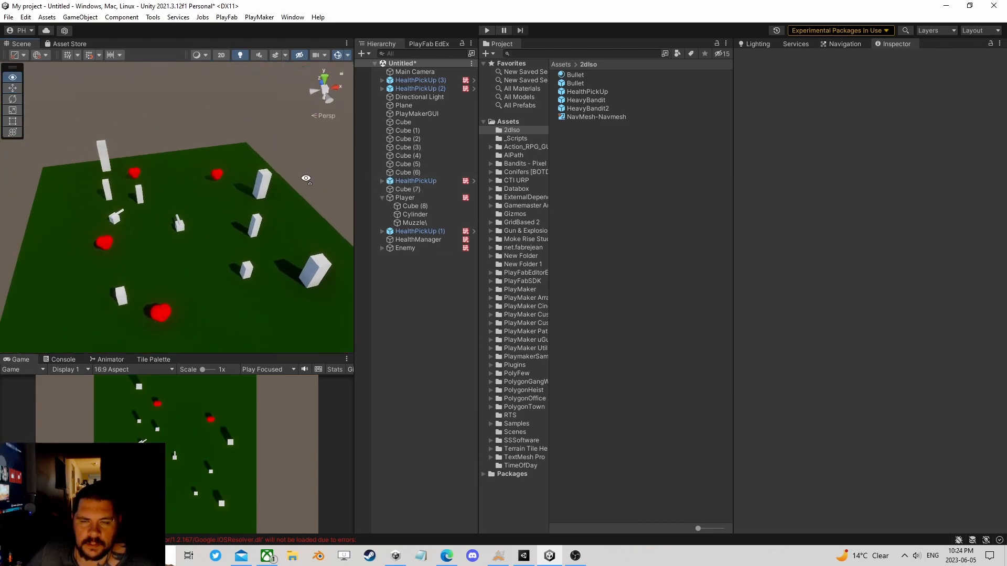
{"action": "left_click", "coordinate": [382, 198]}
{"action": "left_click", "coordinate": [398, 198]}
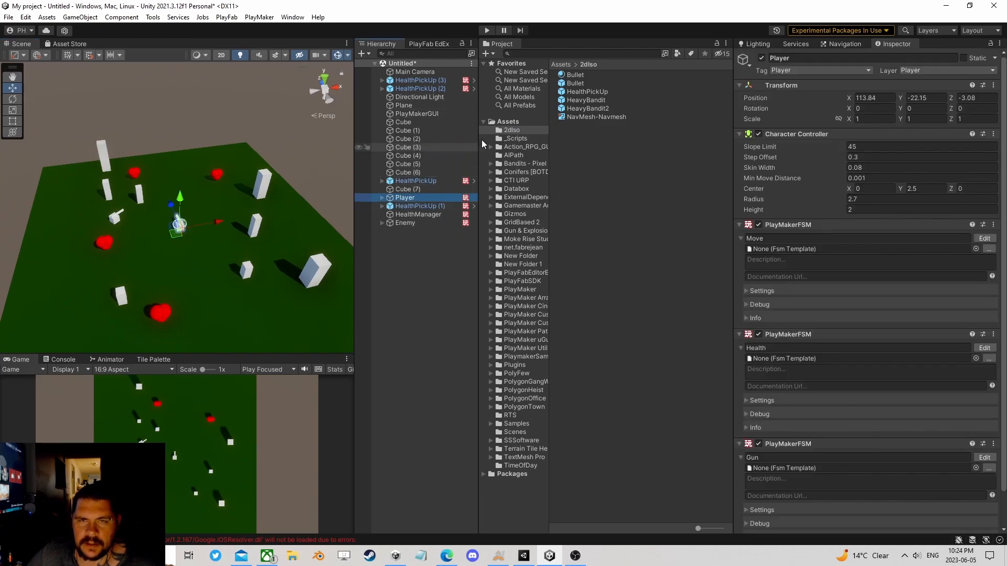